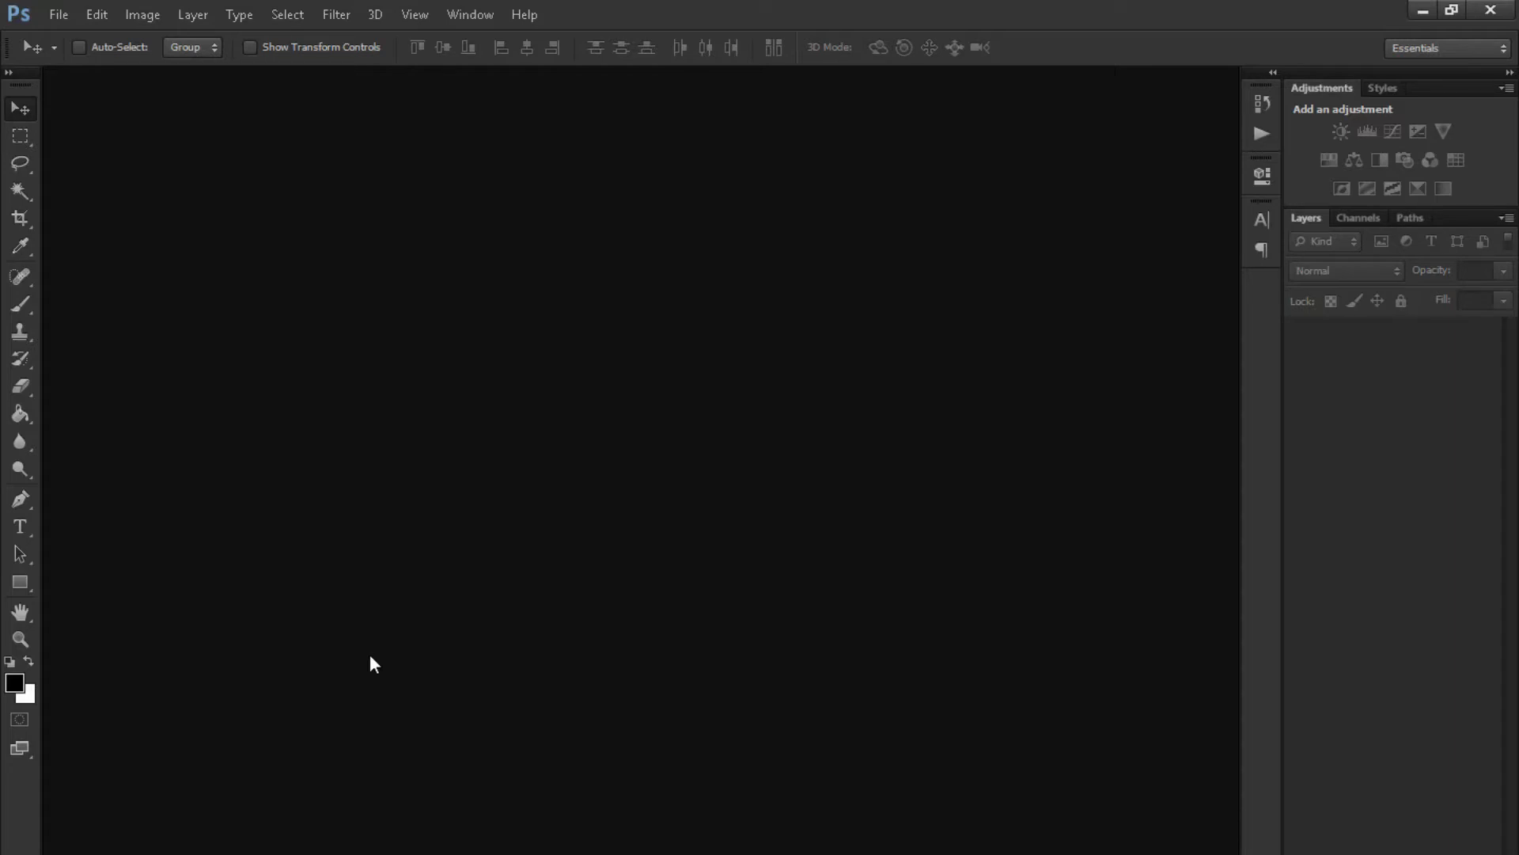
- Set up a new document 3000 pixels wide and 1000 pixels high with the Working RGB: sRGB IEC61966-2.1 color profile
left_click(55, 15)
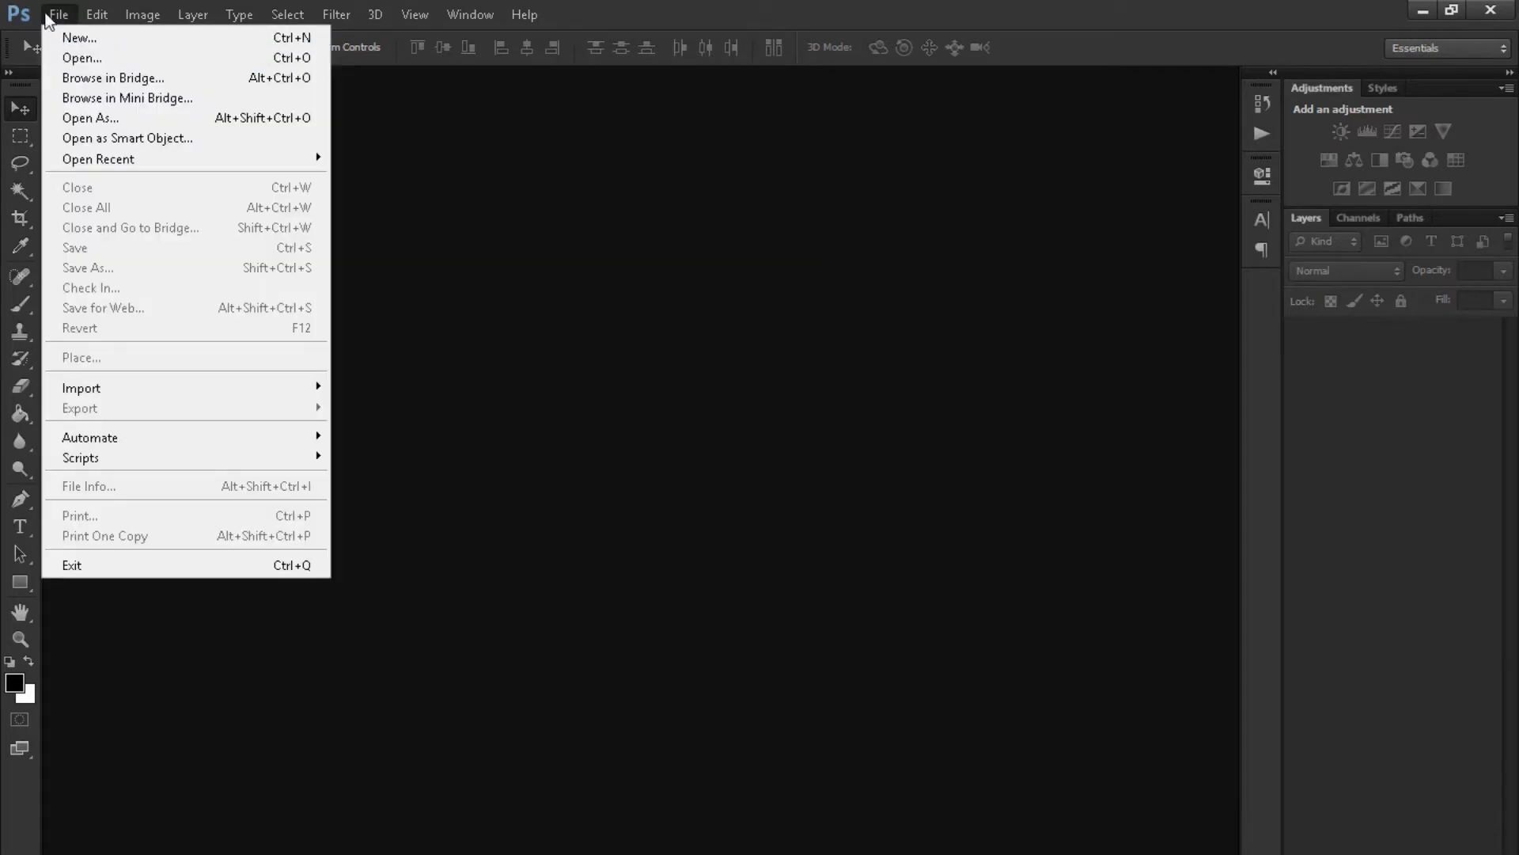
left_click(58, 15)
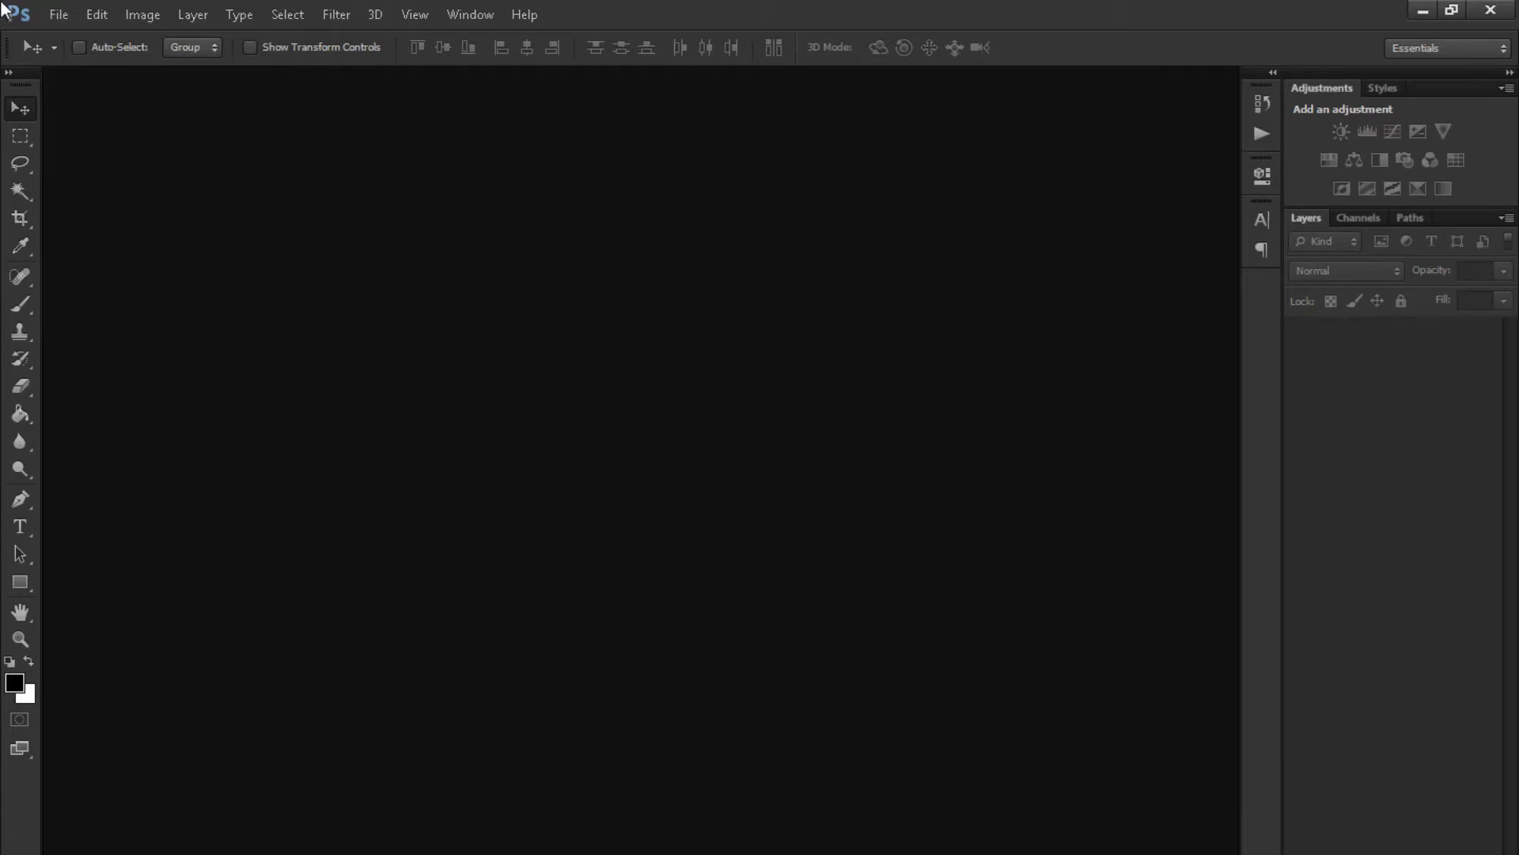
left_click(60, 14)
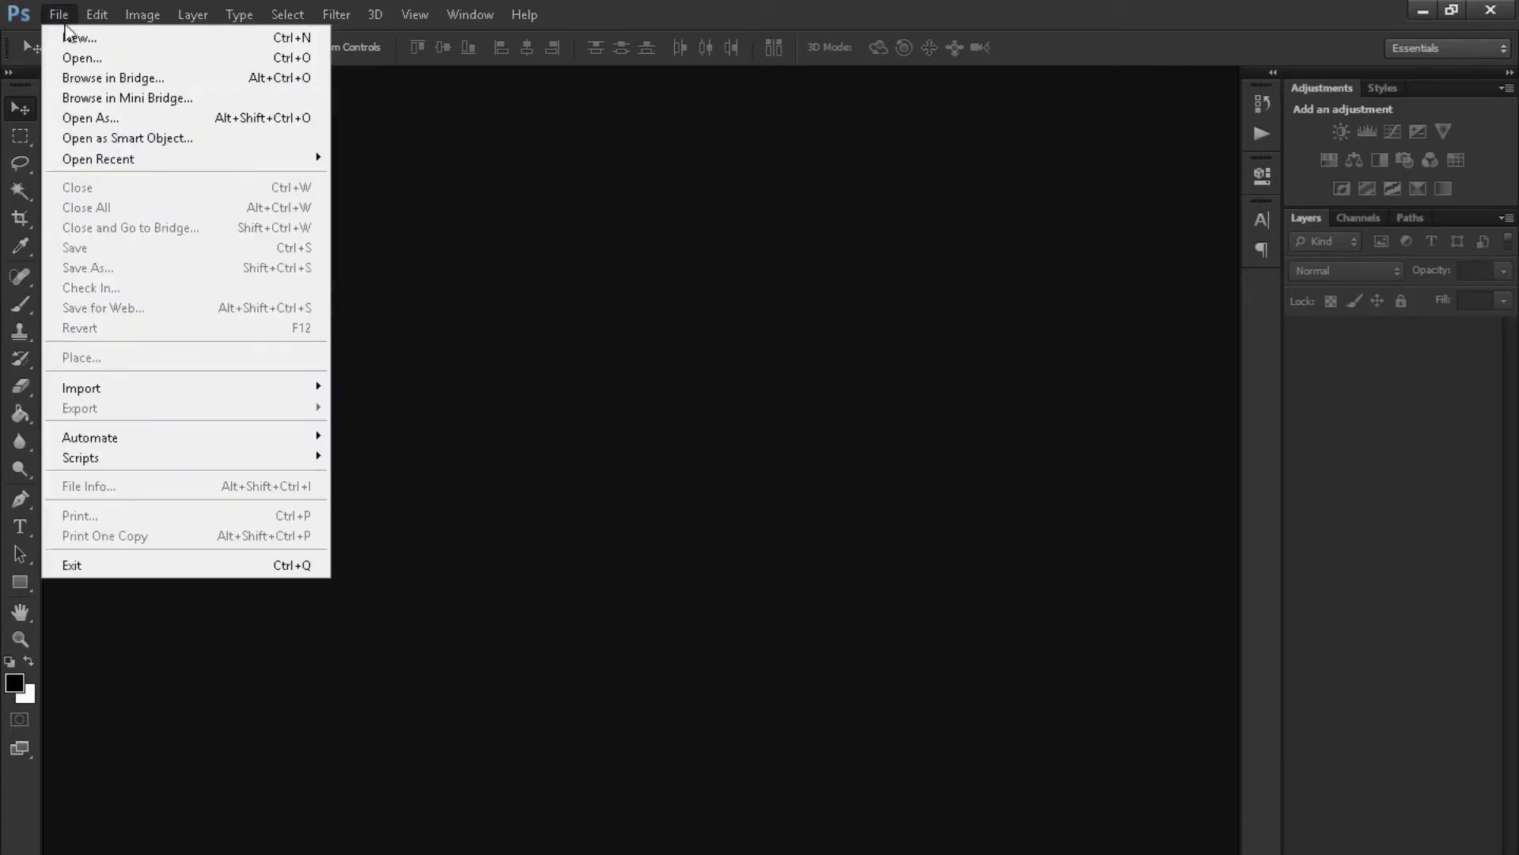
left_click(67, 36)
left_click_drag(682, 321, 662, 325)
type("3000")
key("Tab")
key("Tab")
type("1000")
left_click(763, 529)
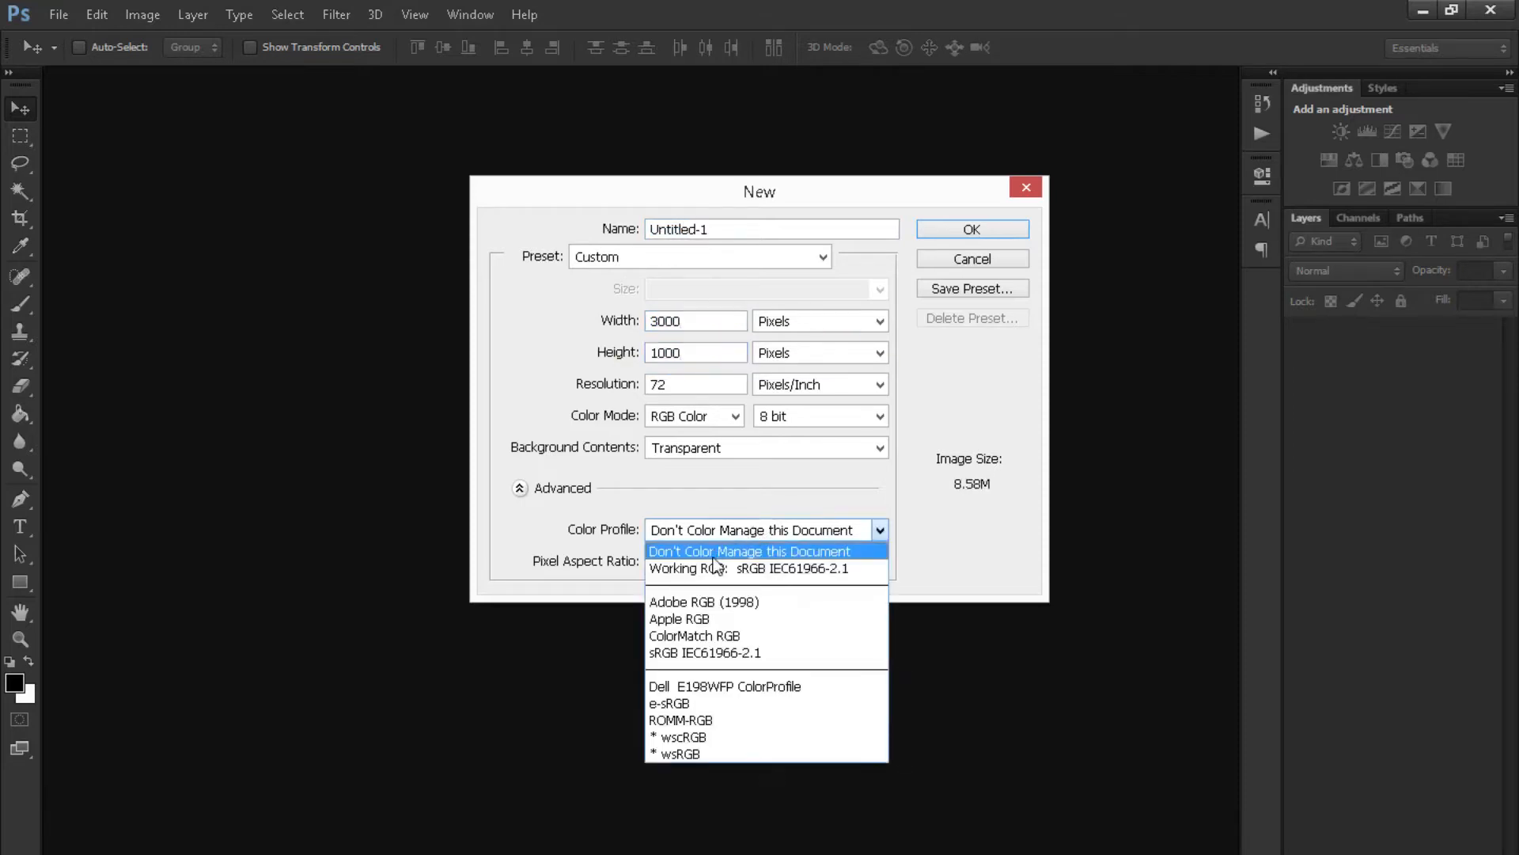
left_click(715, 567)
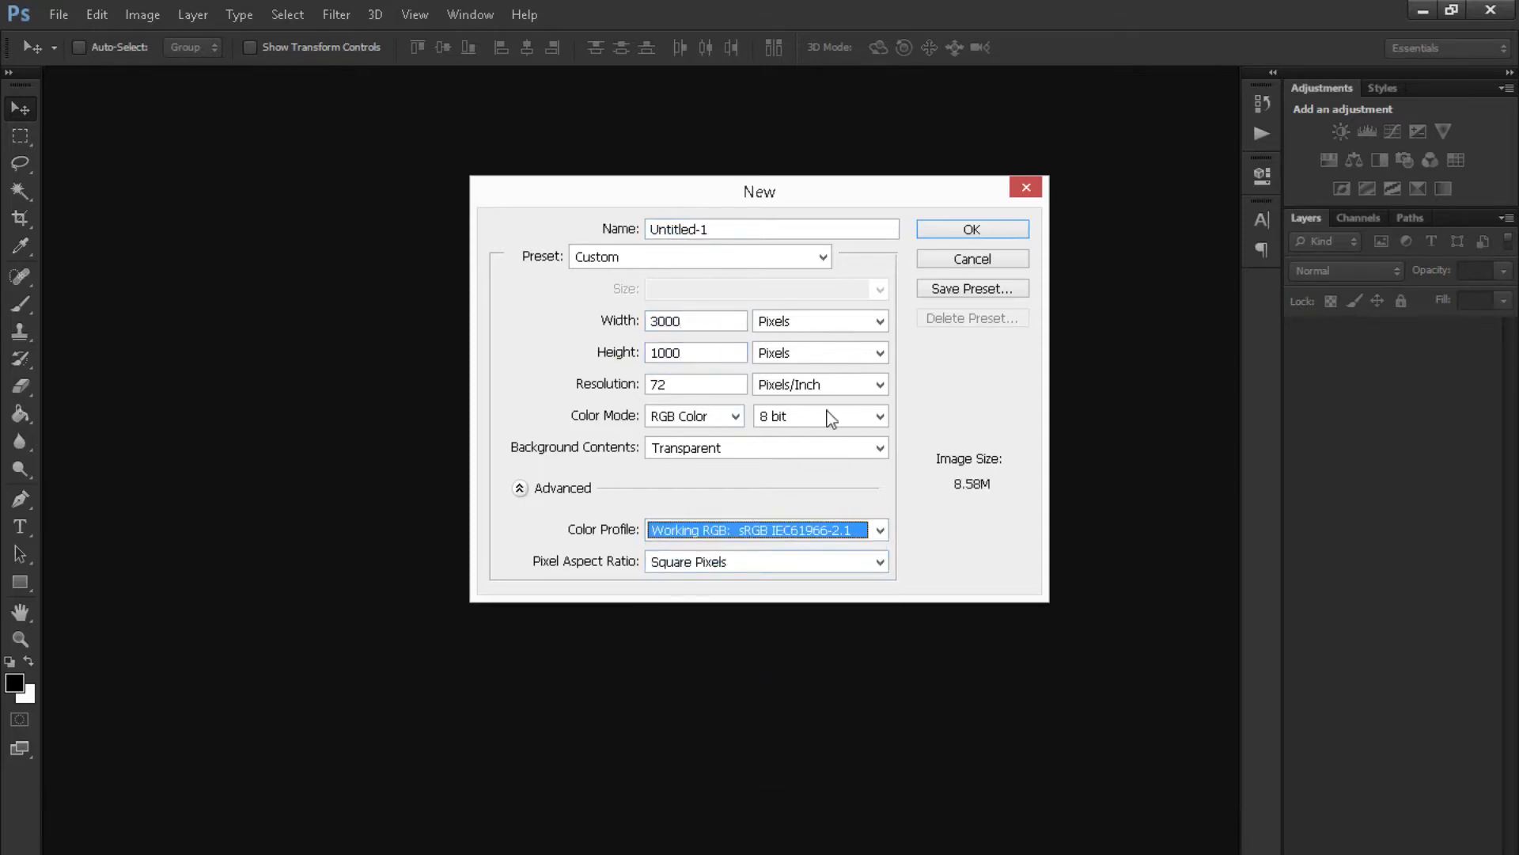
- Keep the width unit in pixels, name the new document Tutorial and create it
left_click(824, 389)
left_click(806, 324)
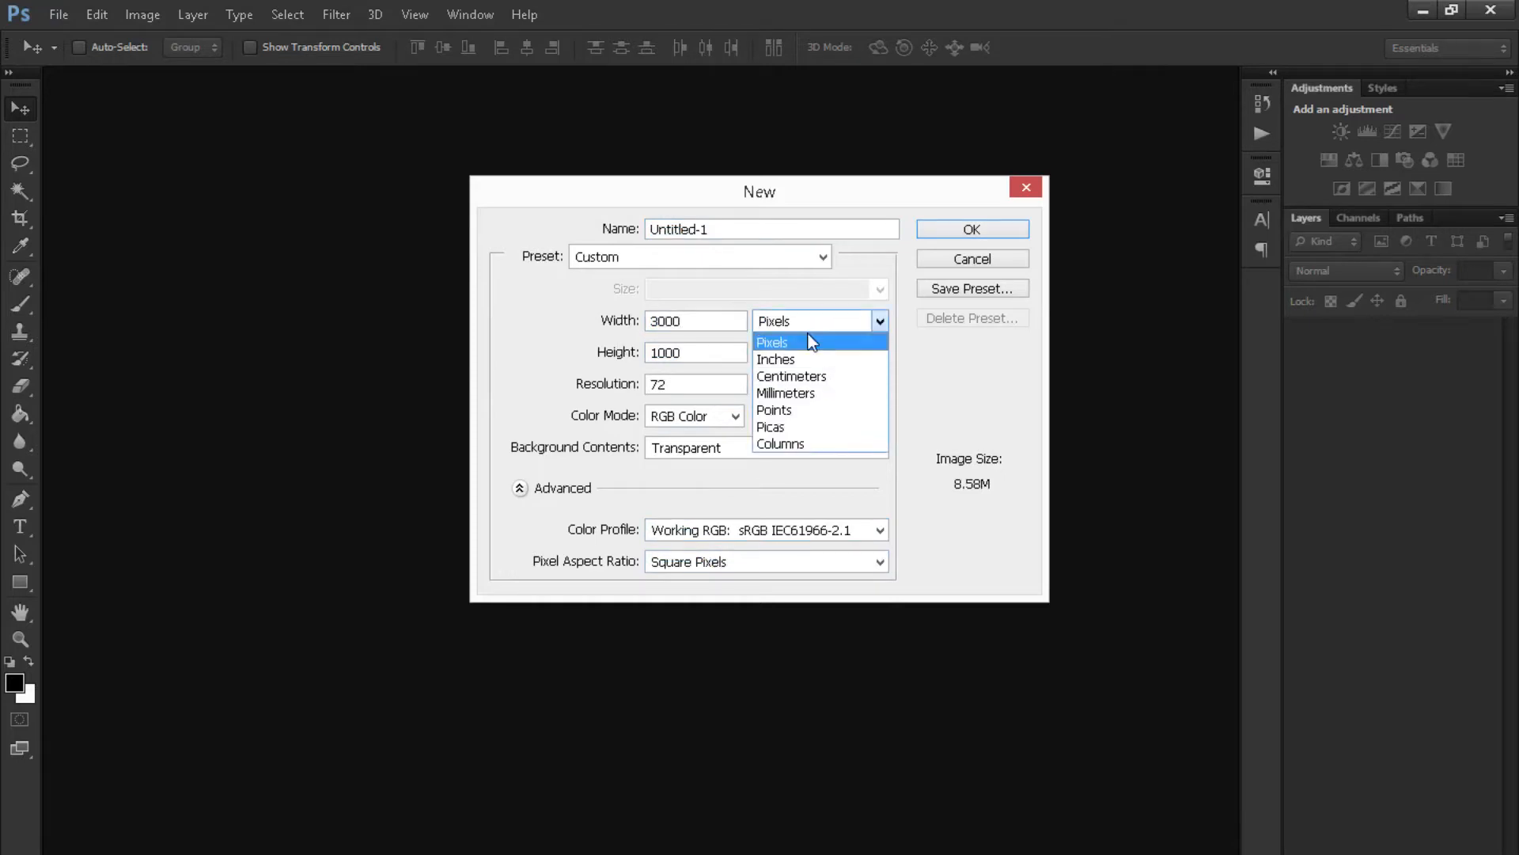
left_click(834, 317)
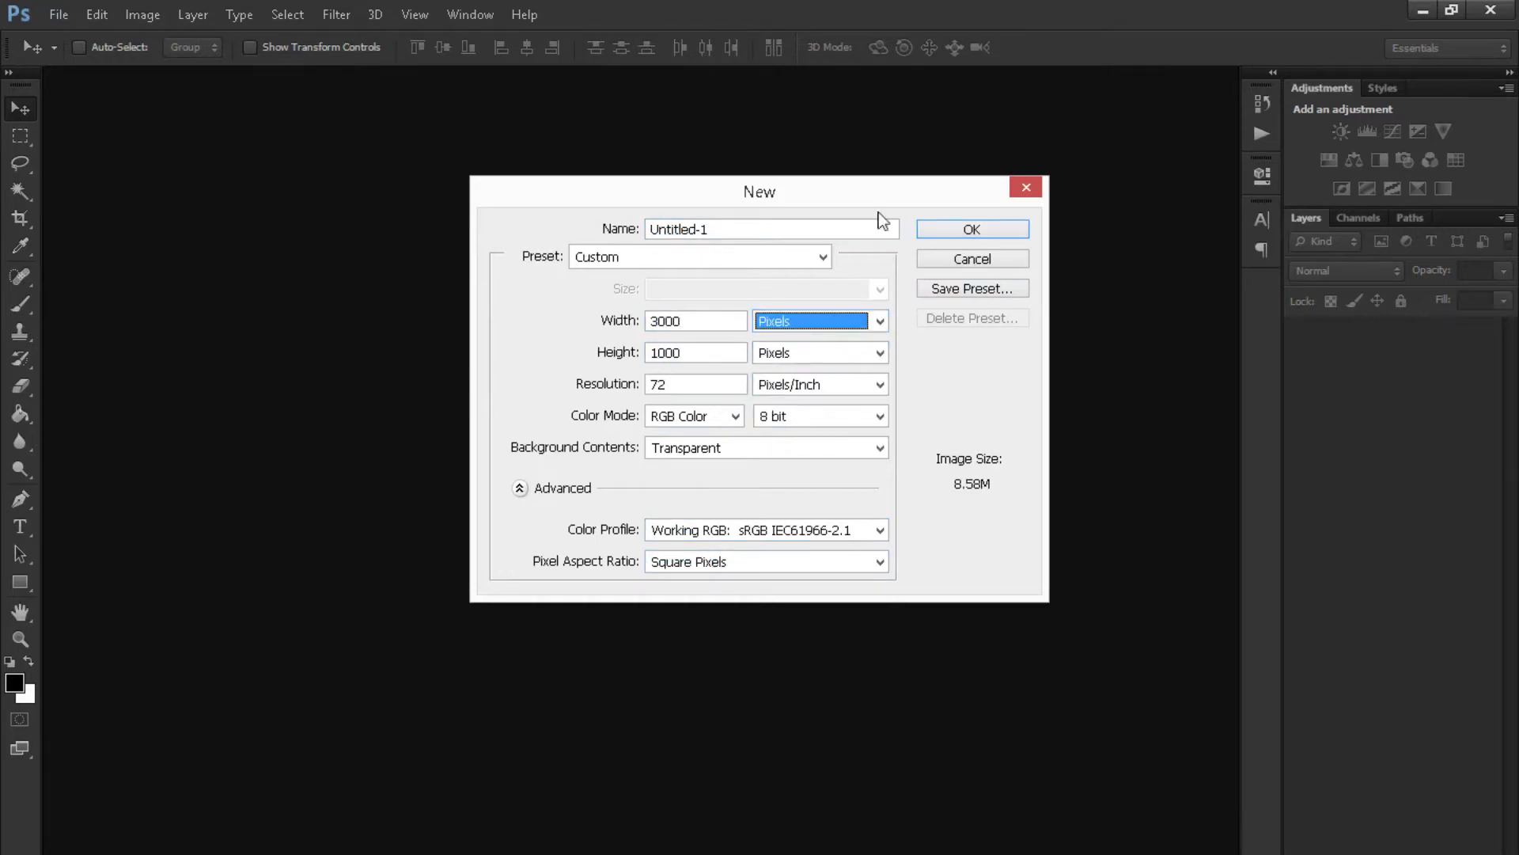
left_click(734, 237)
left_click_drag(734, 240, 631, 258)
type("Tutorial")
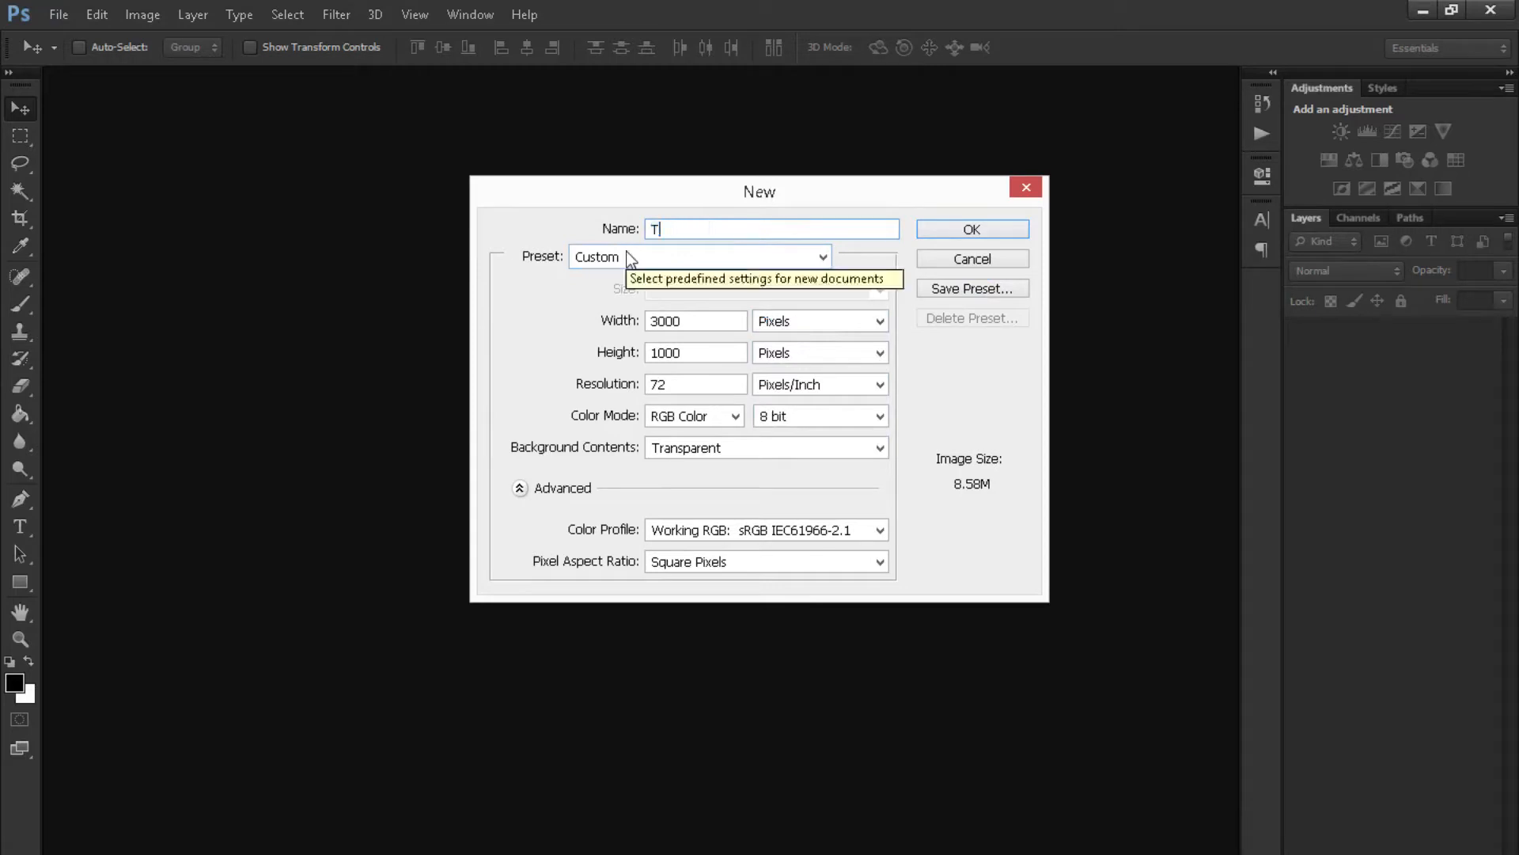
left_click(975, 230)
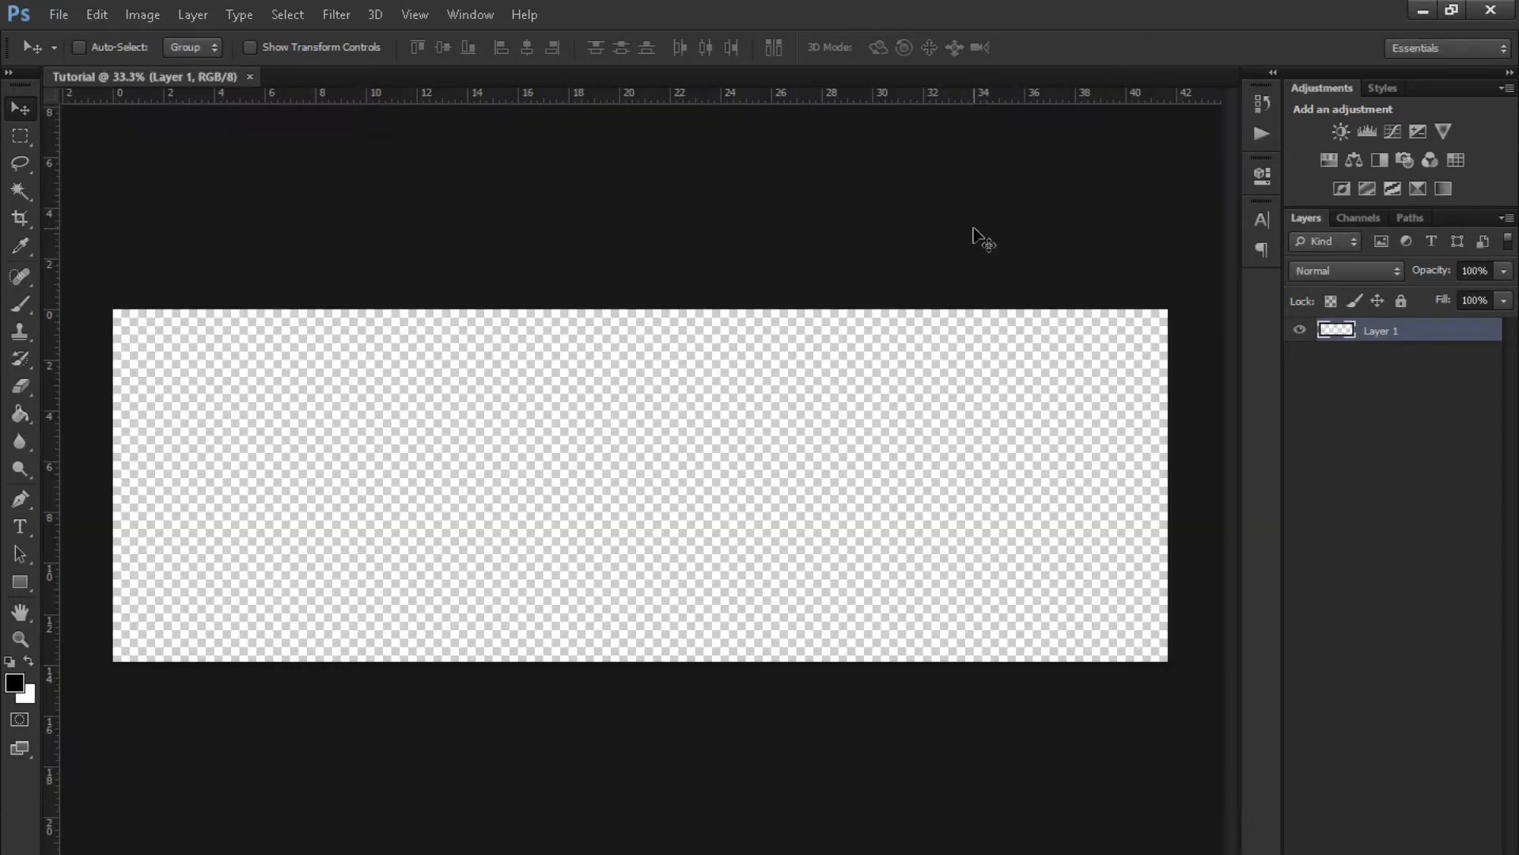
- Fill the whole of Layer 1 with dark gray using the Paint Bucket
left_click(19, 413)
left_click(123, 434)
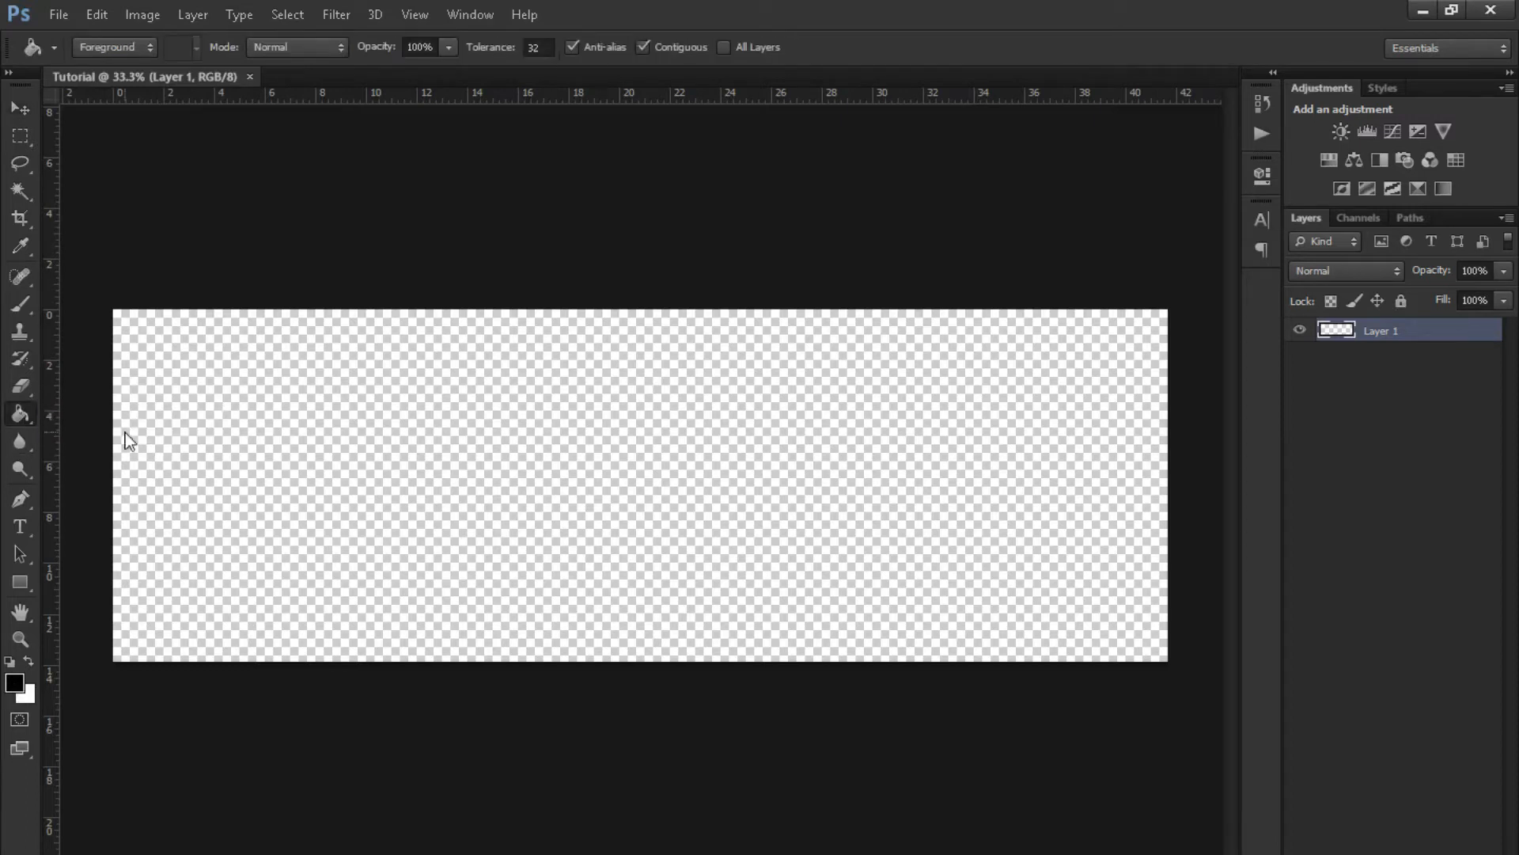
left_click(16, 682)
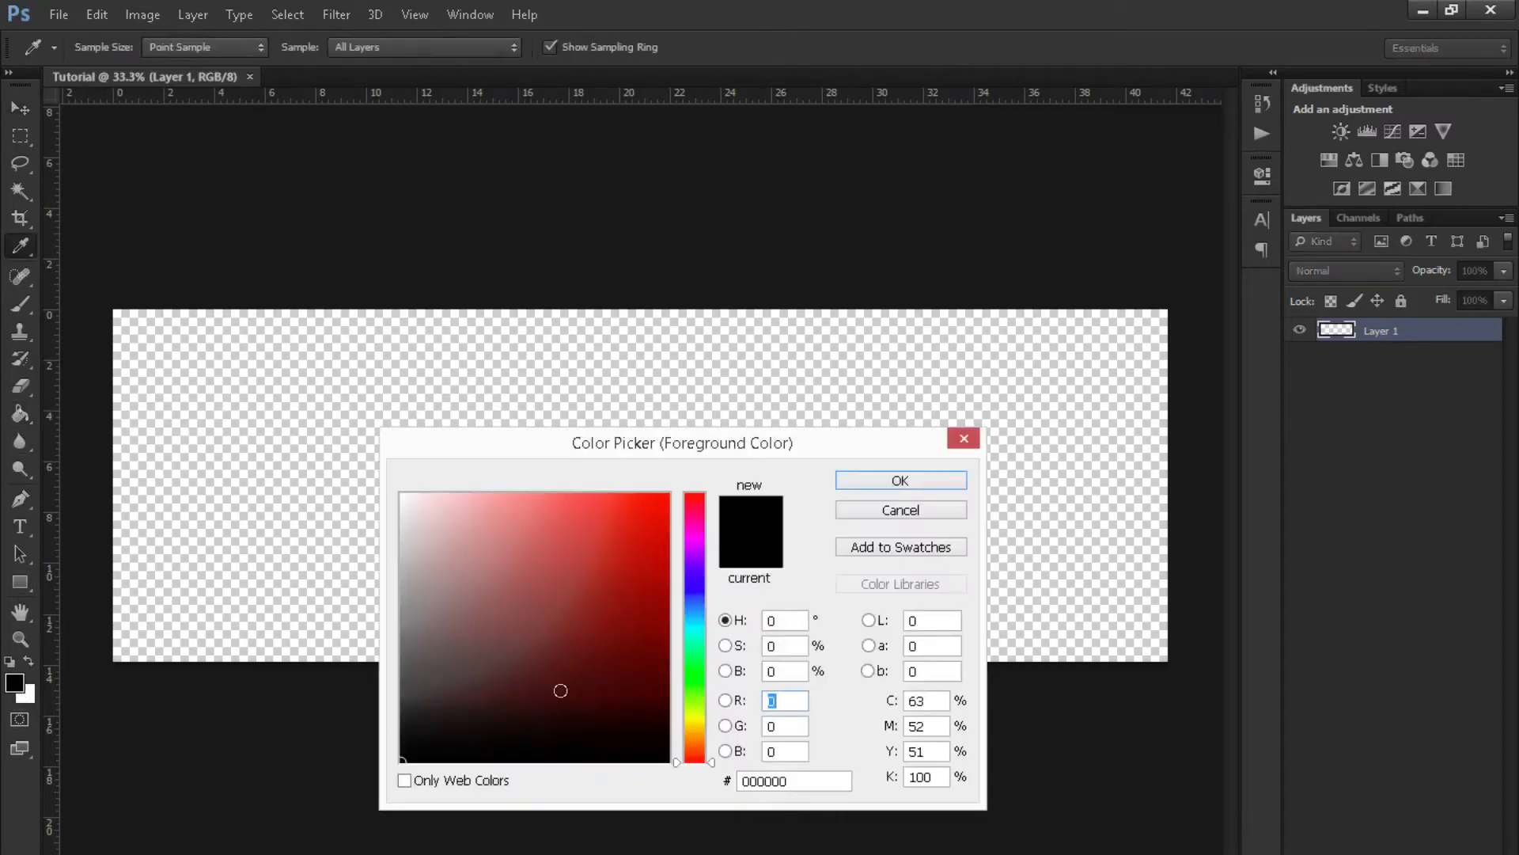
left_click_drag(469, 753, 336, 701)
left_click(898, 481)
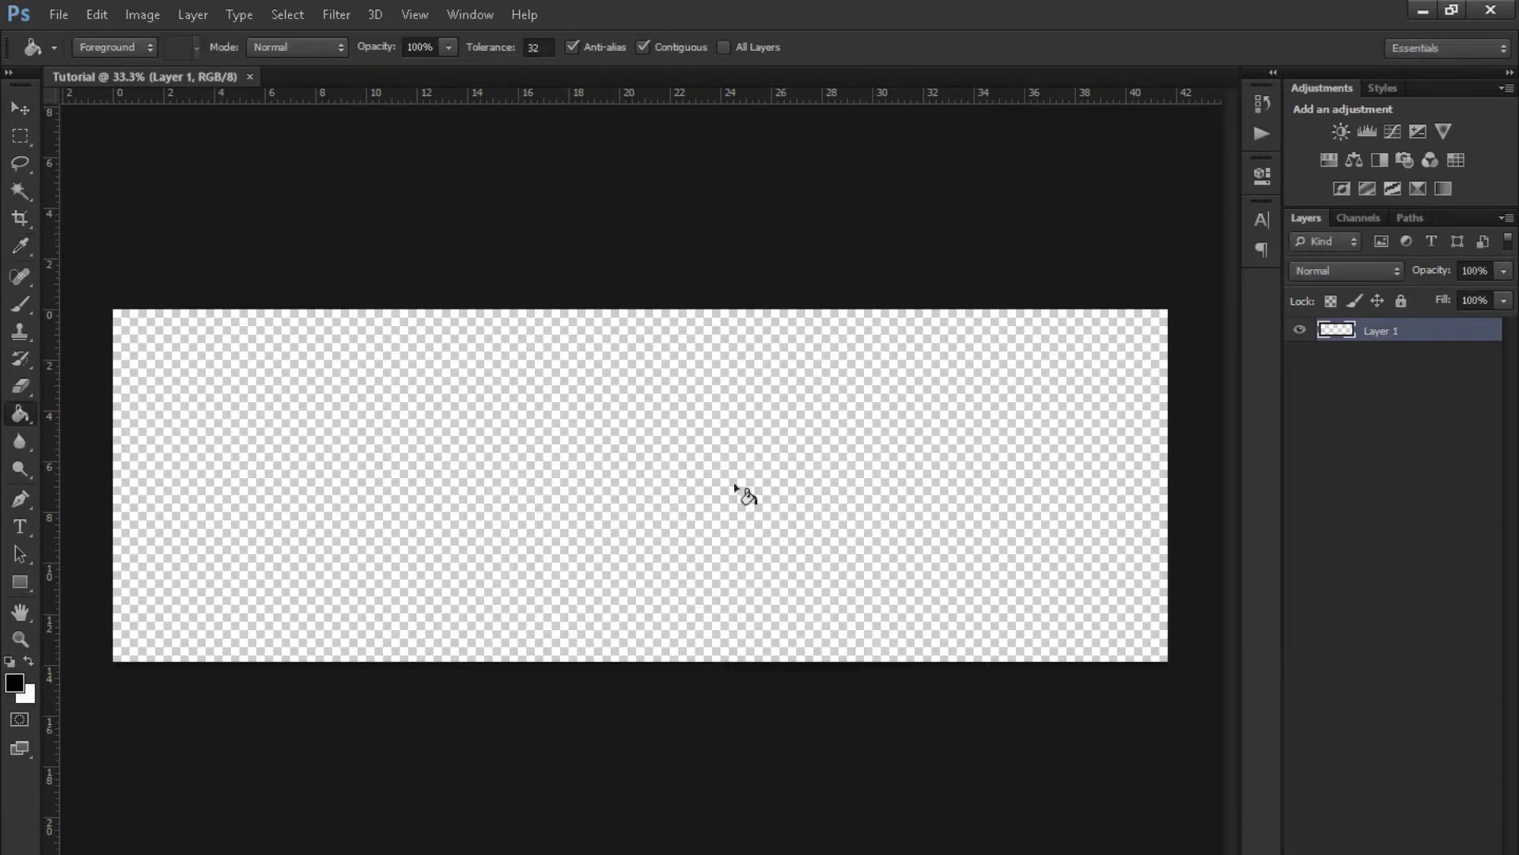
left_click(708, 503)
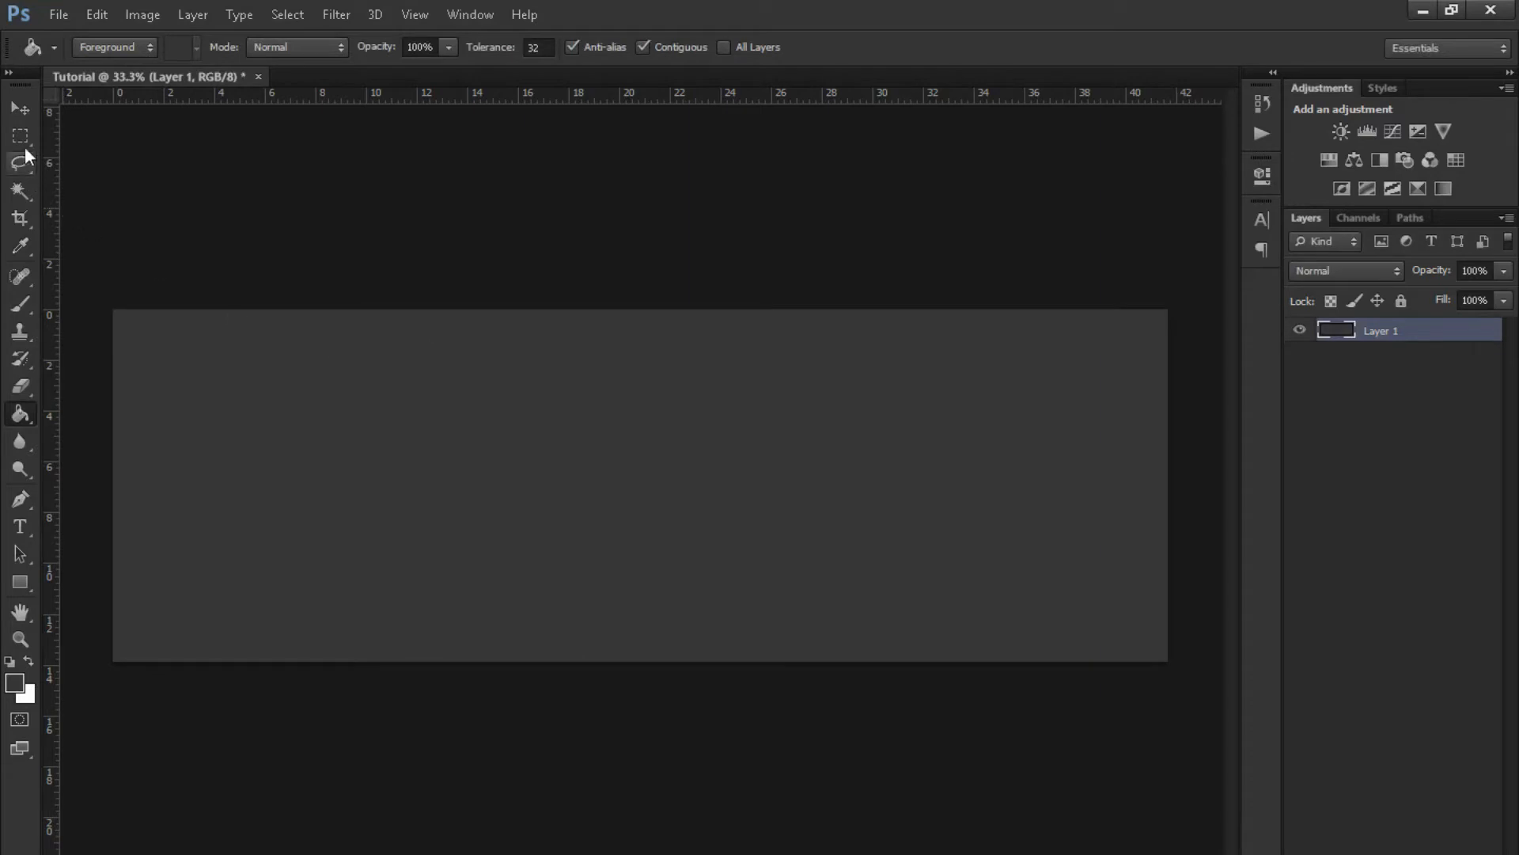
left_click(14, 112)
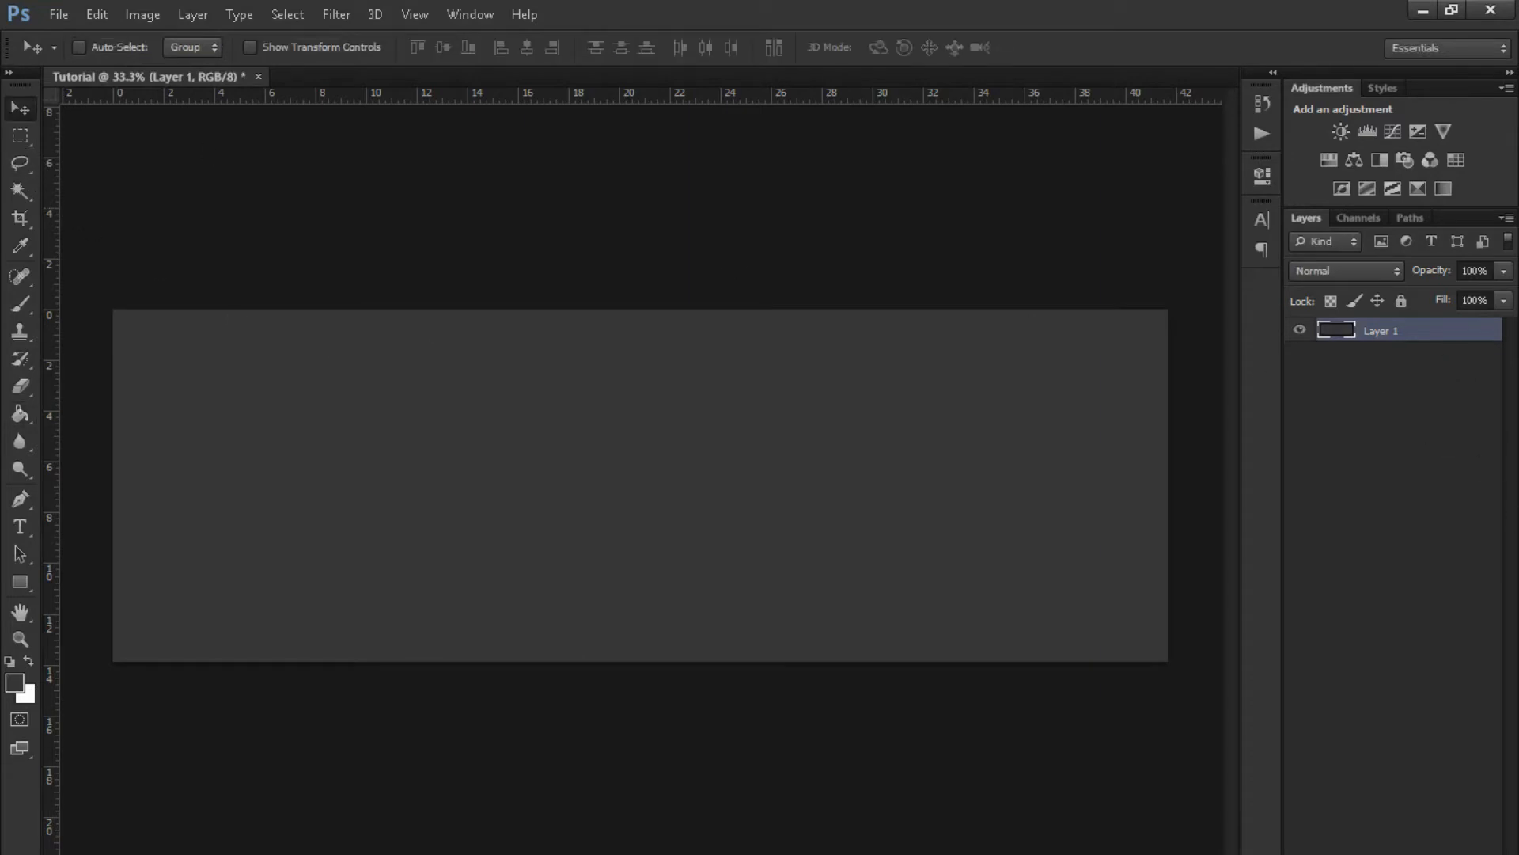
- Add a new empty layer and place a vertical and a horizontal guide through the center of the canvas
key("ctrl+shift+alt+n")
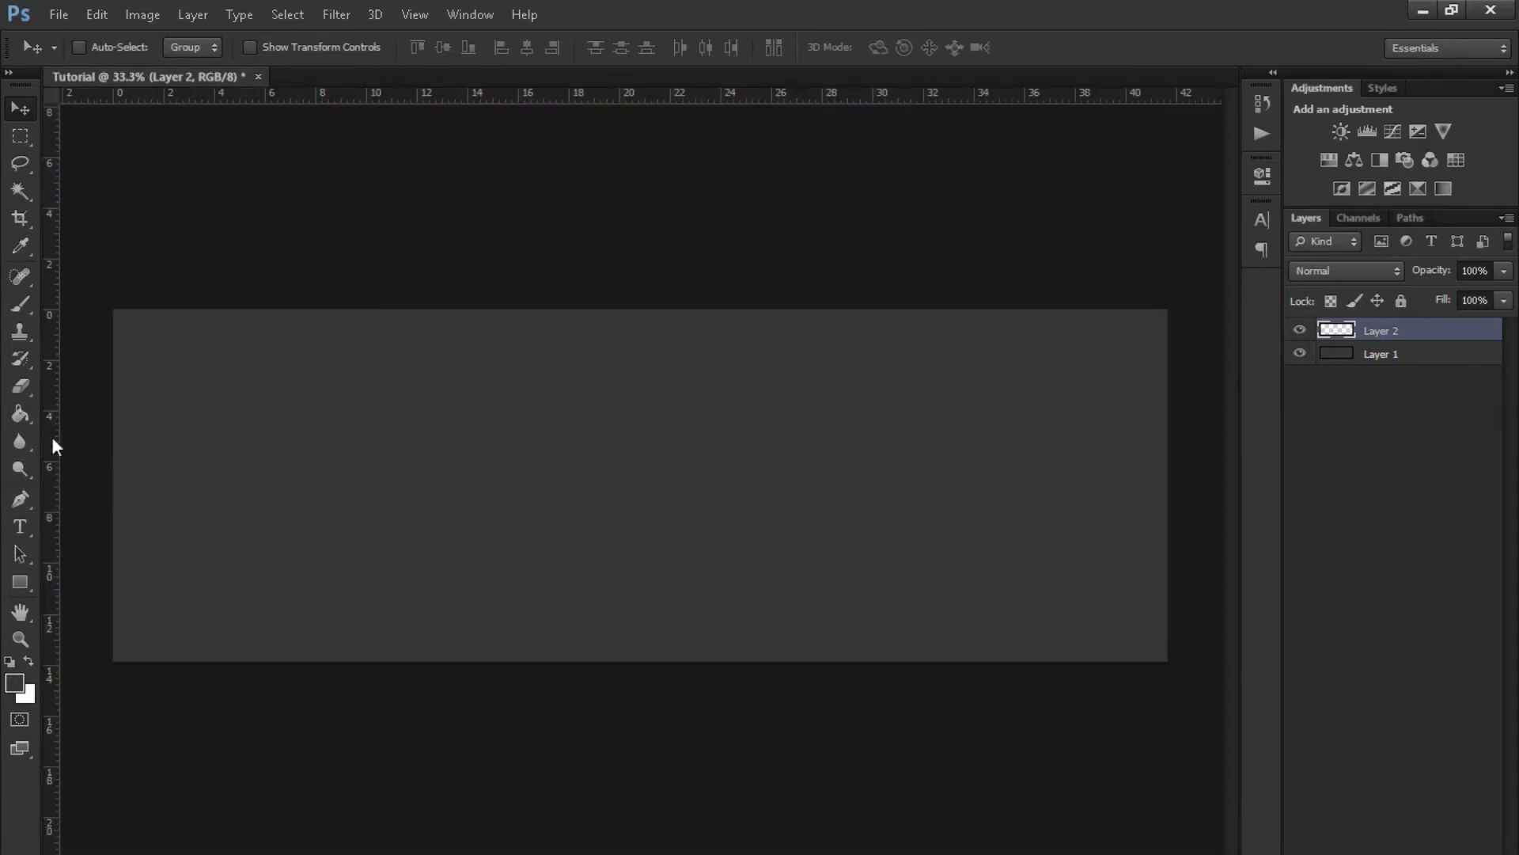
left_click(21, 499)
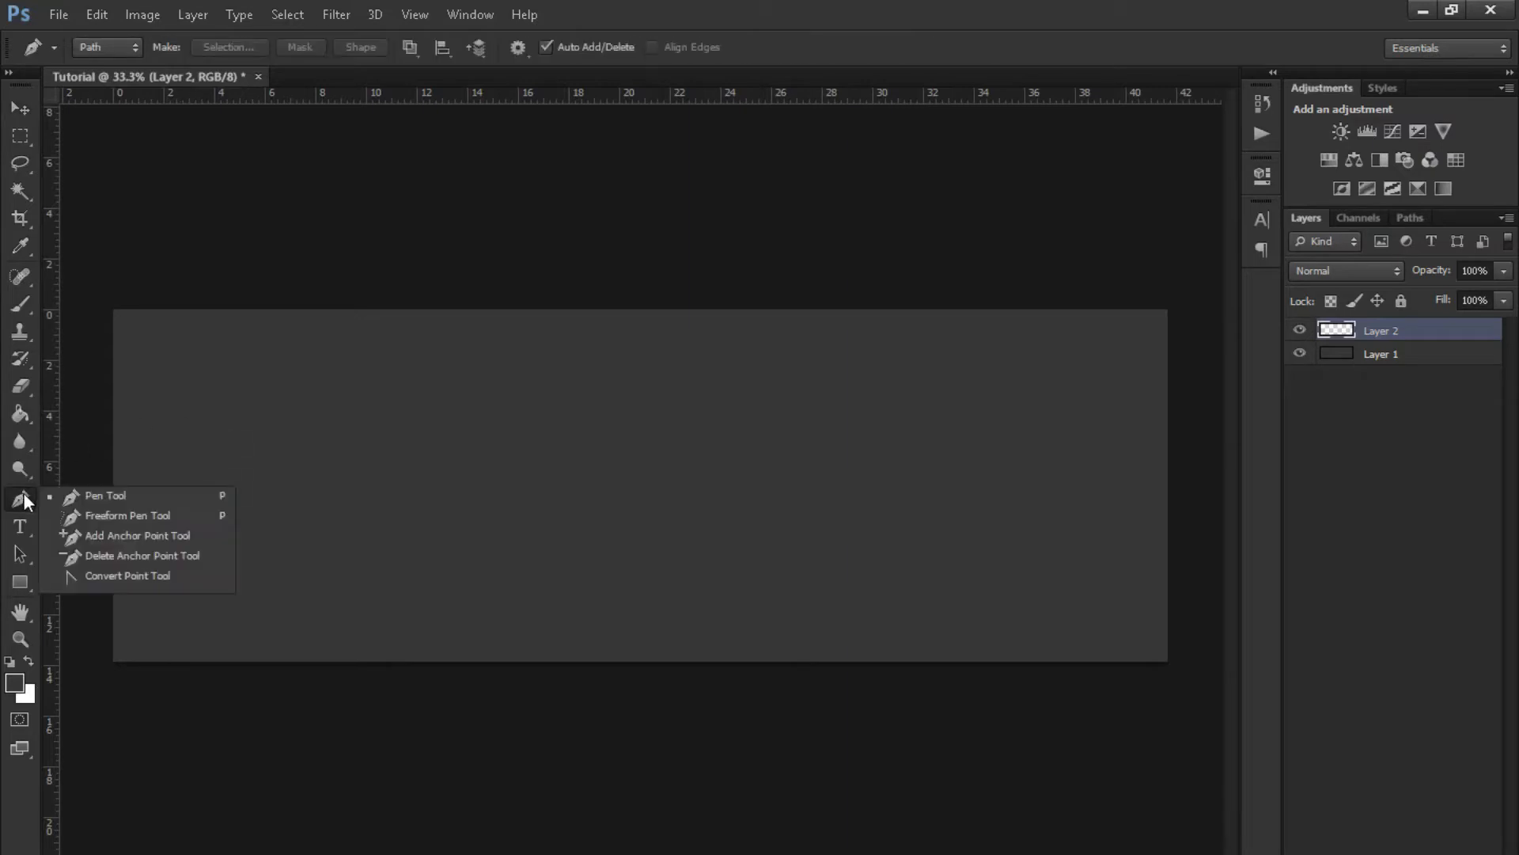
left_click(103, 498)
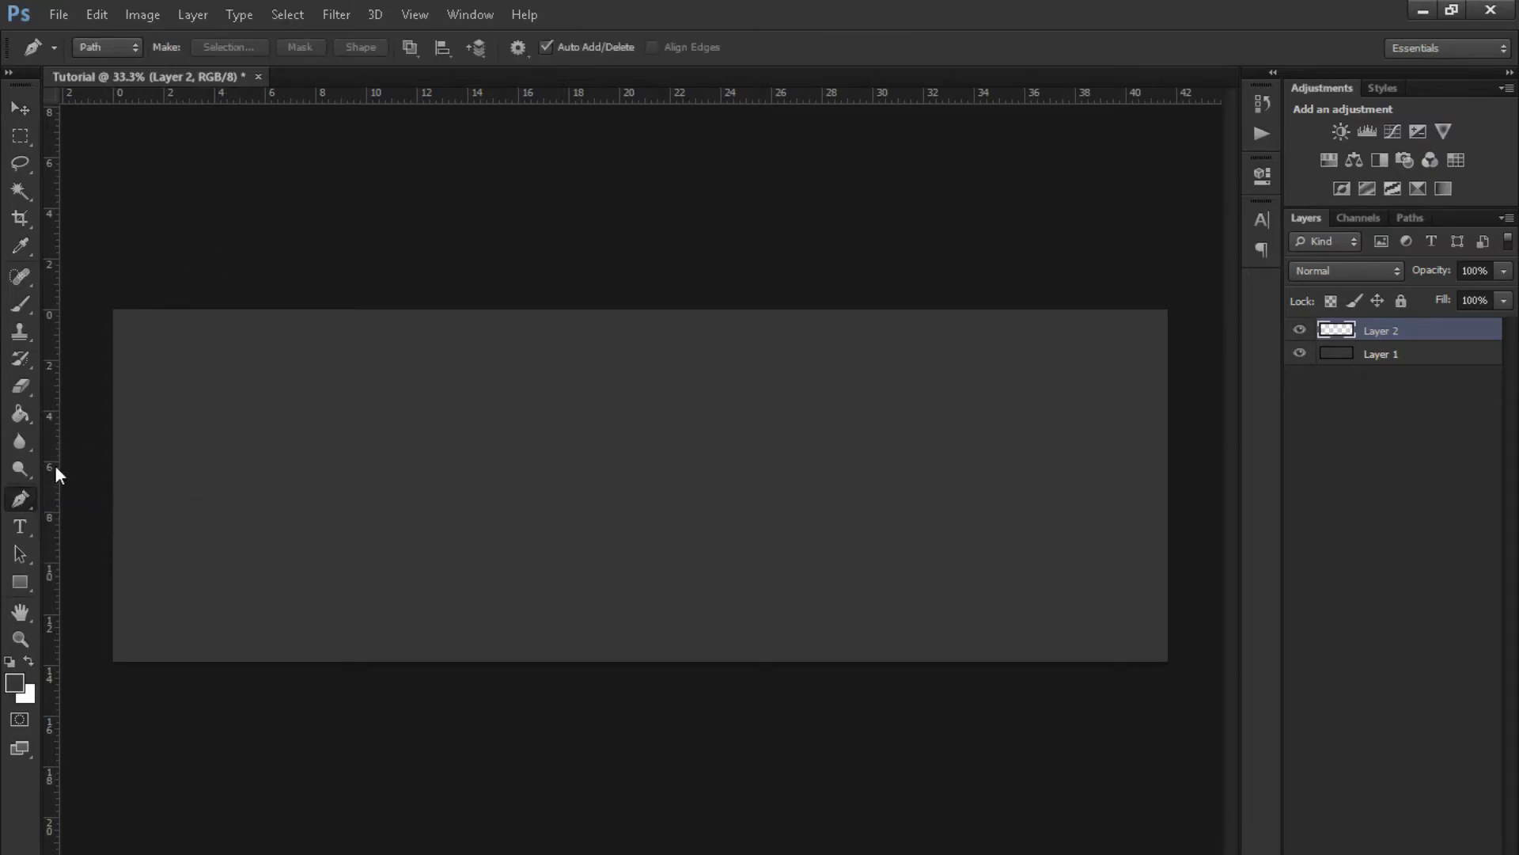
left_click_drag(50, 519, 641, 542)
left_click_drag(691, 93, 679, 484)
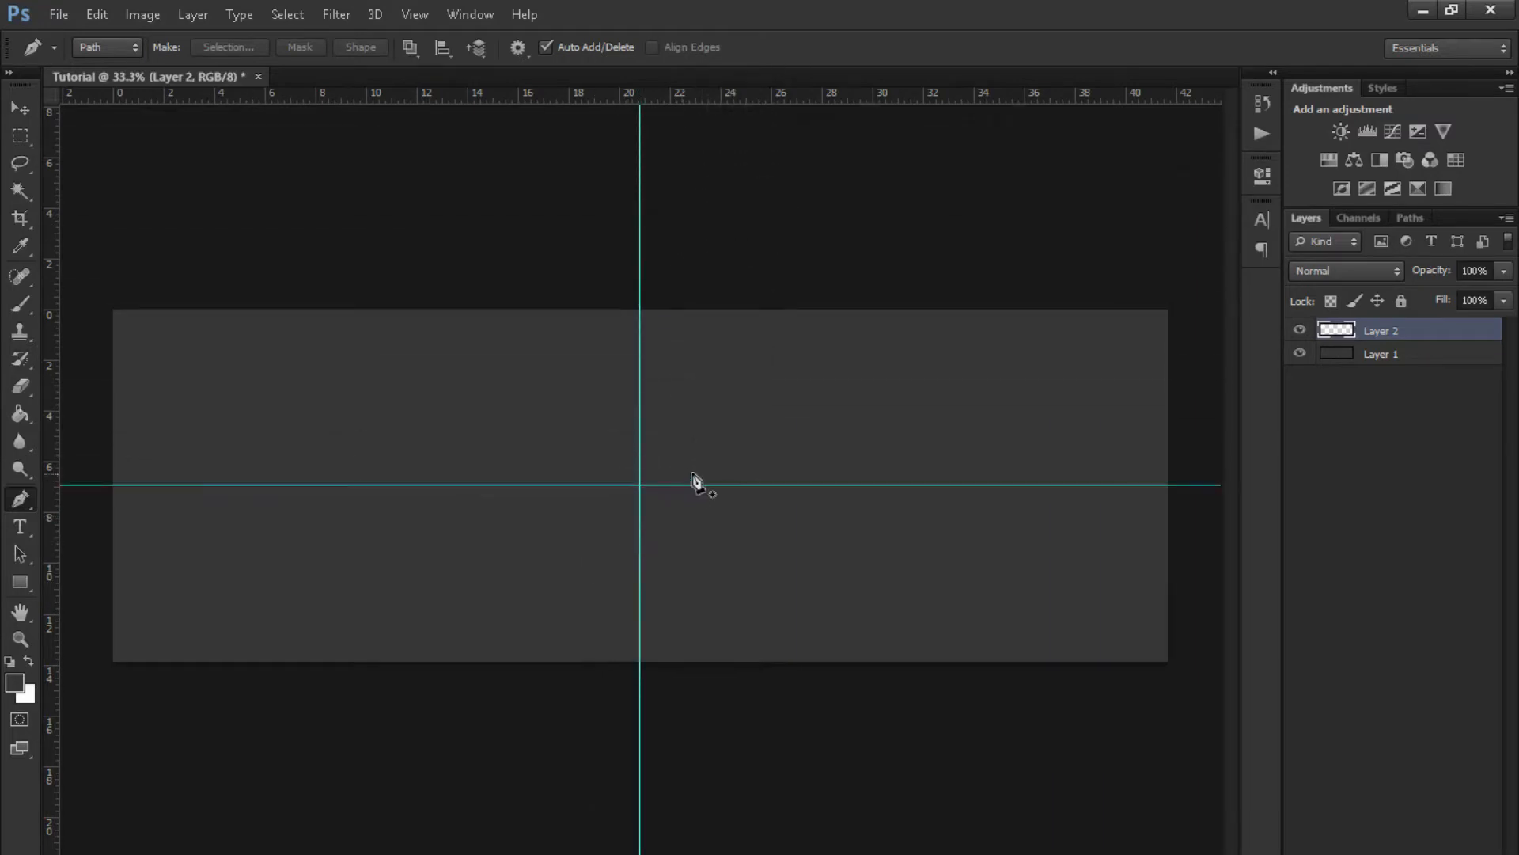
key("ctrl+semicolon")
key("ctrl+semicolon")
- Draw a closed Pen path around the canvas's left edge, with its inner side curving from above the canvas to below it
left_click(228, 181)
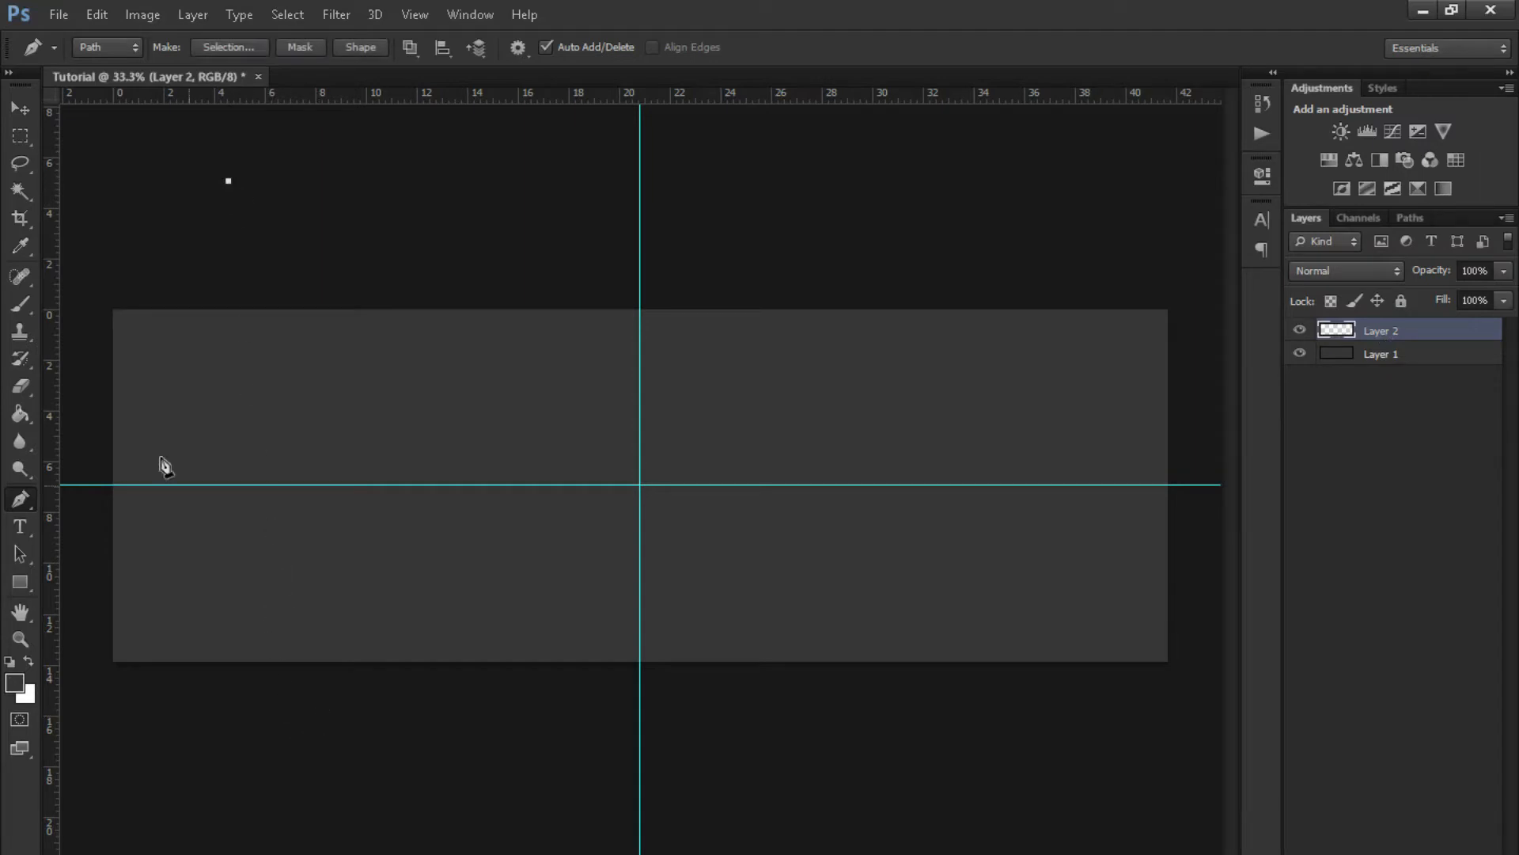
key("ctrl+z")
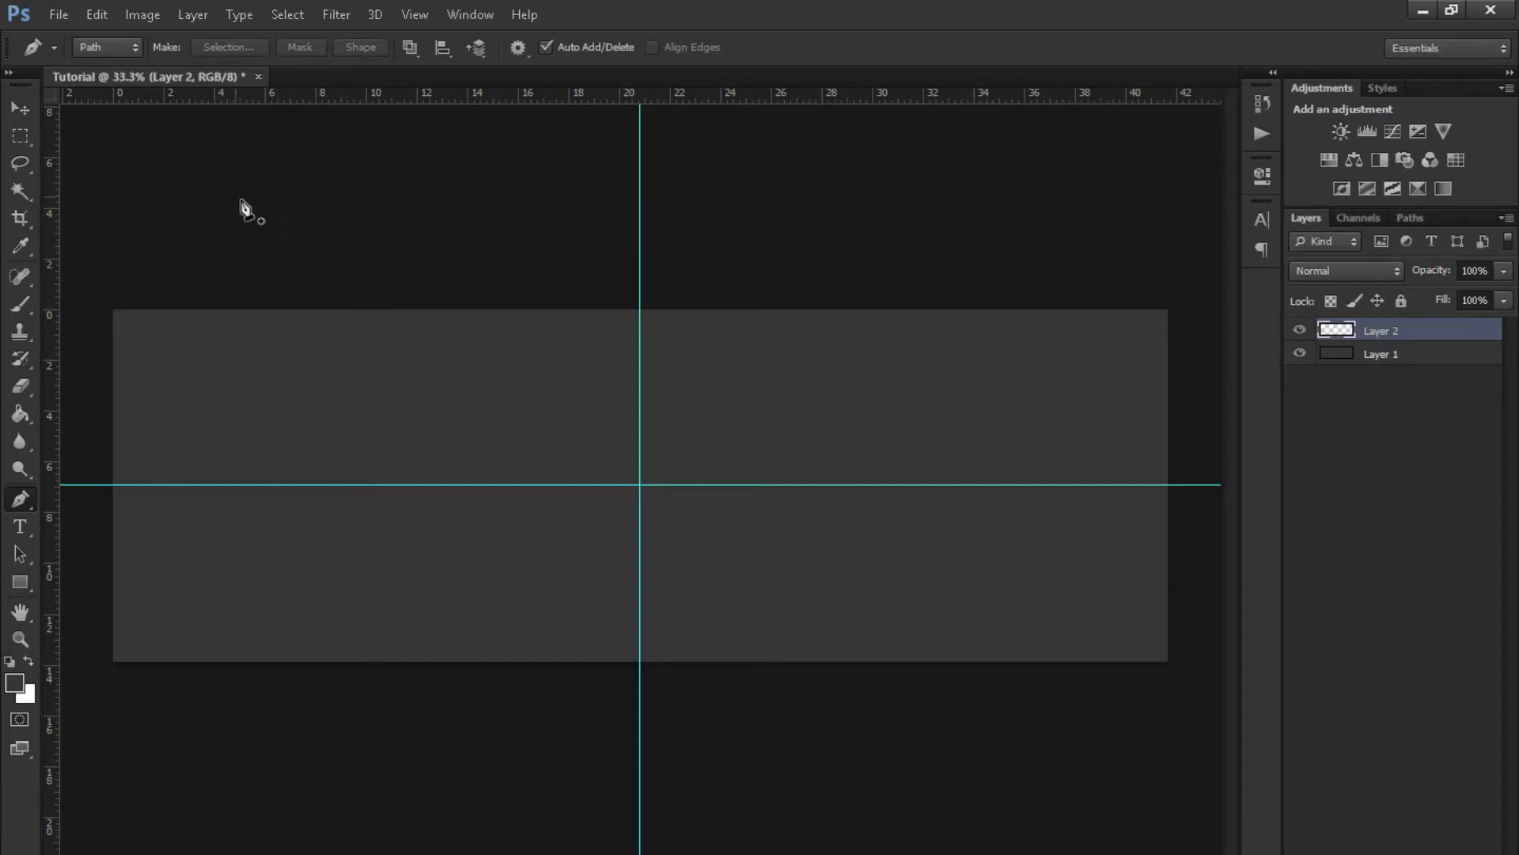
left_click(154, 261)
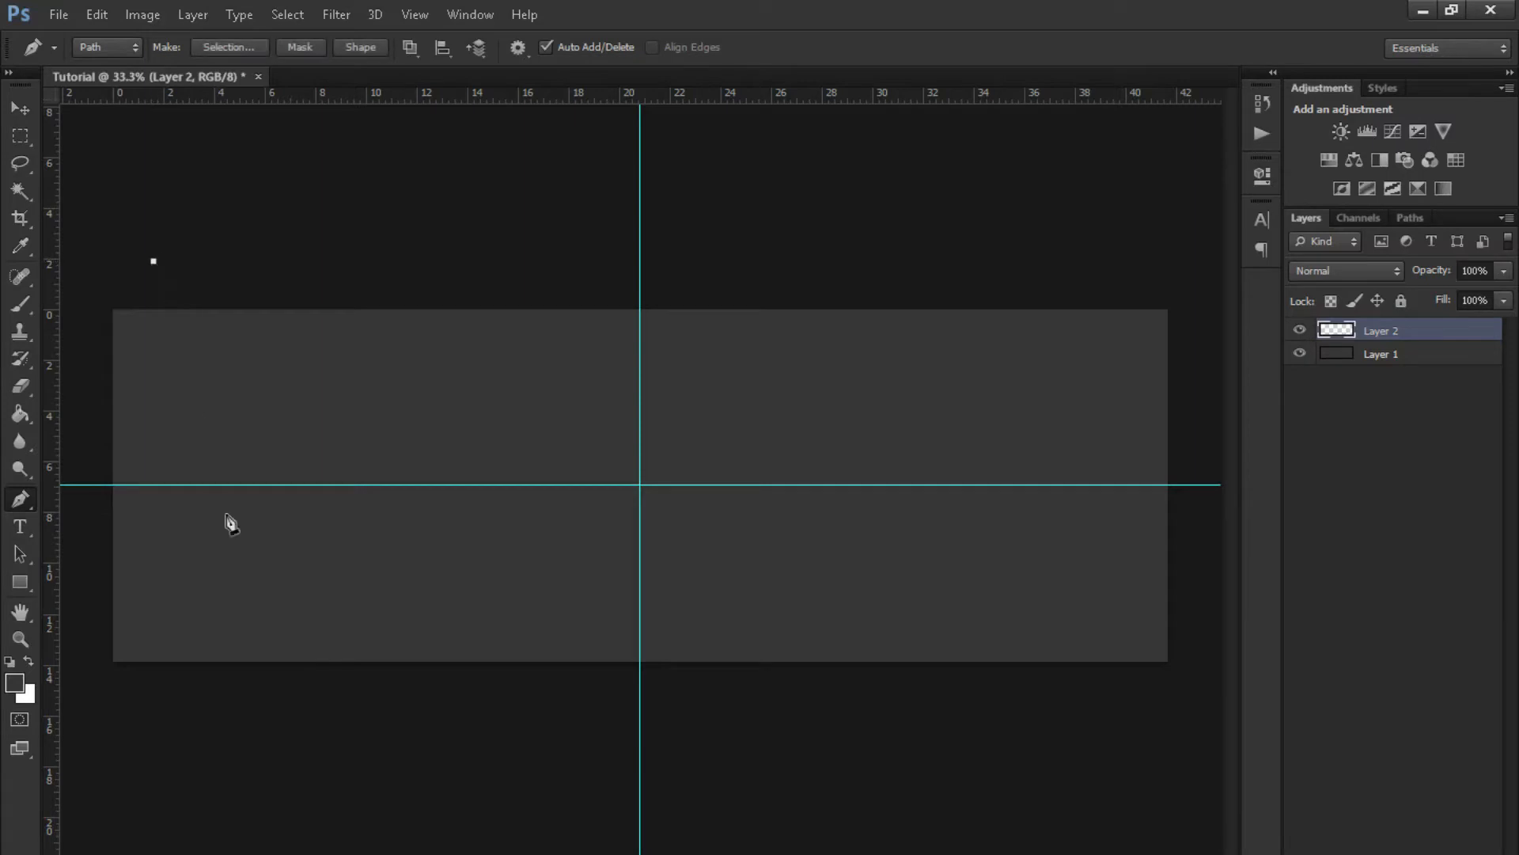
left_click(323, 705)
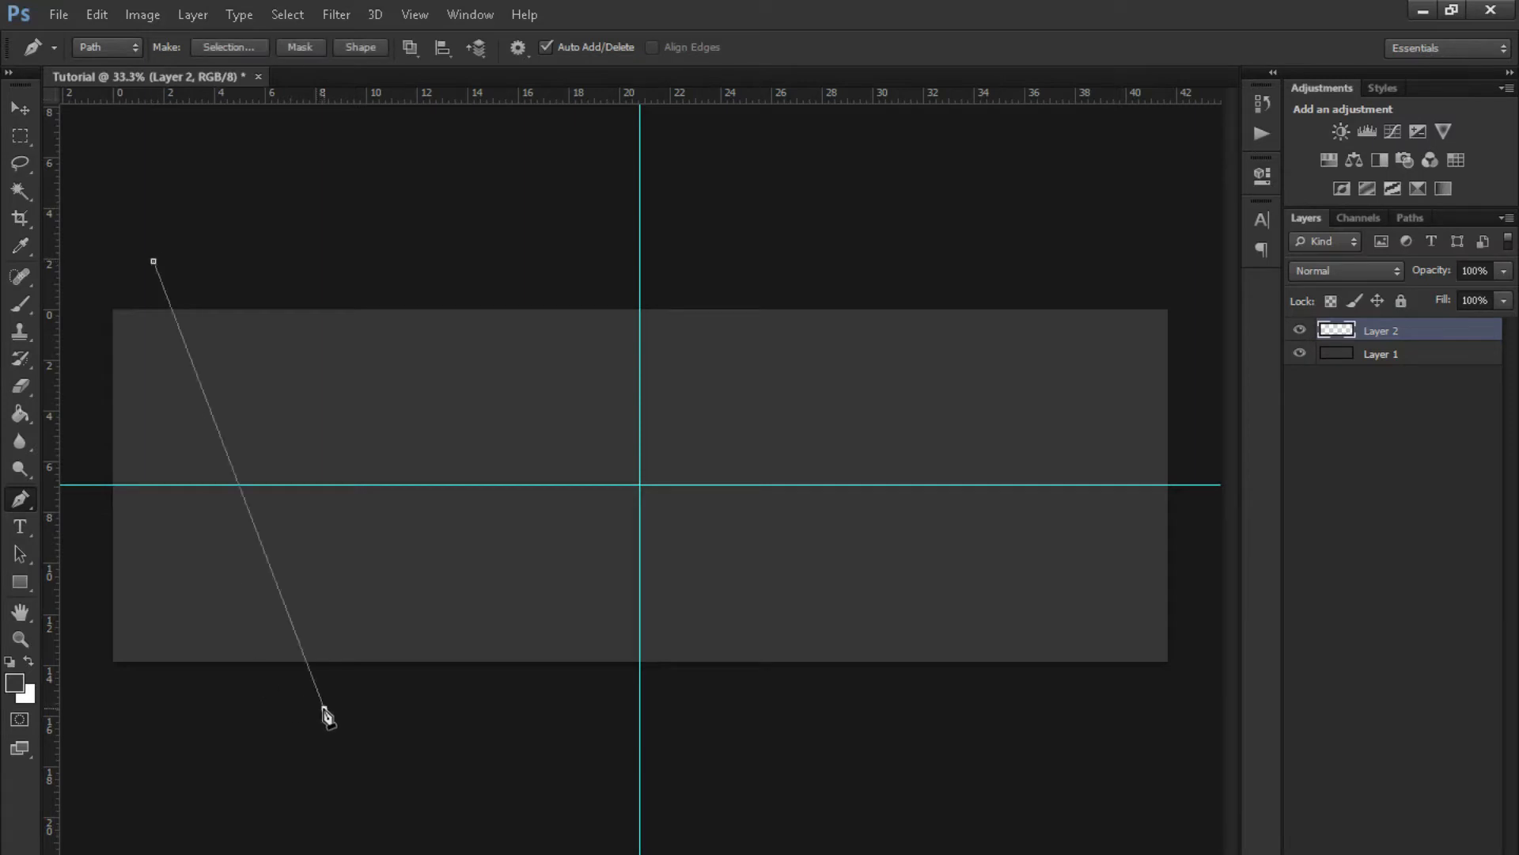
left_click_drag(325, 708, 549, 620)
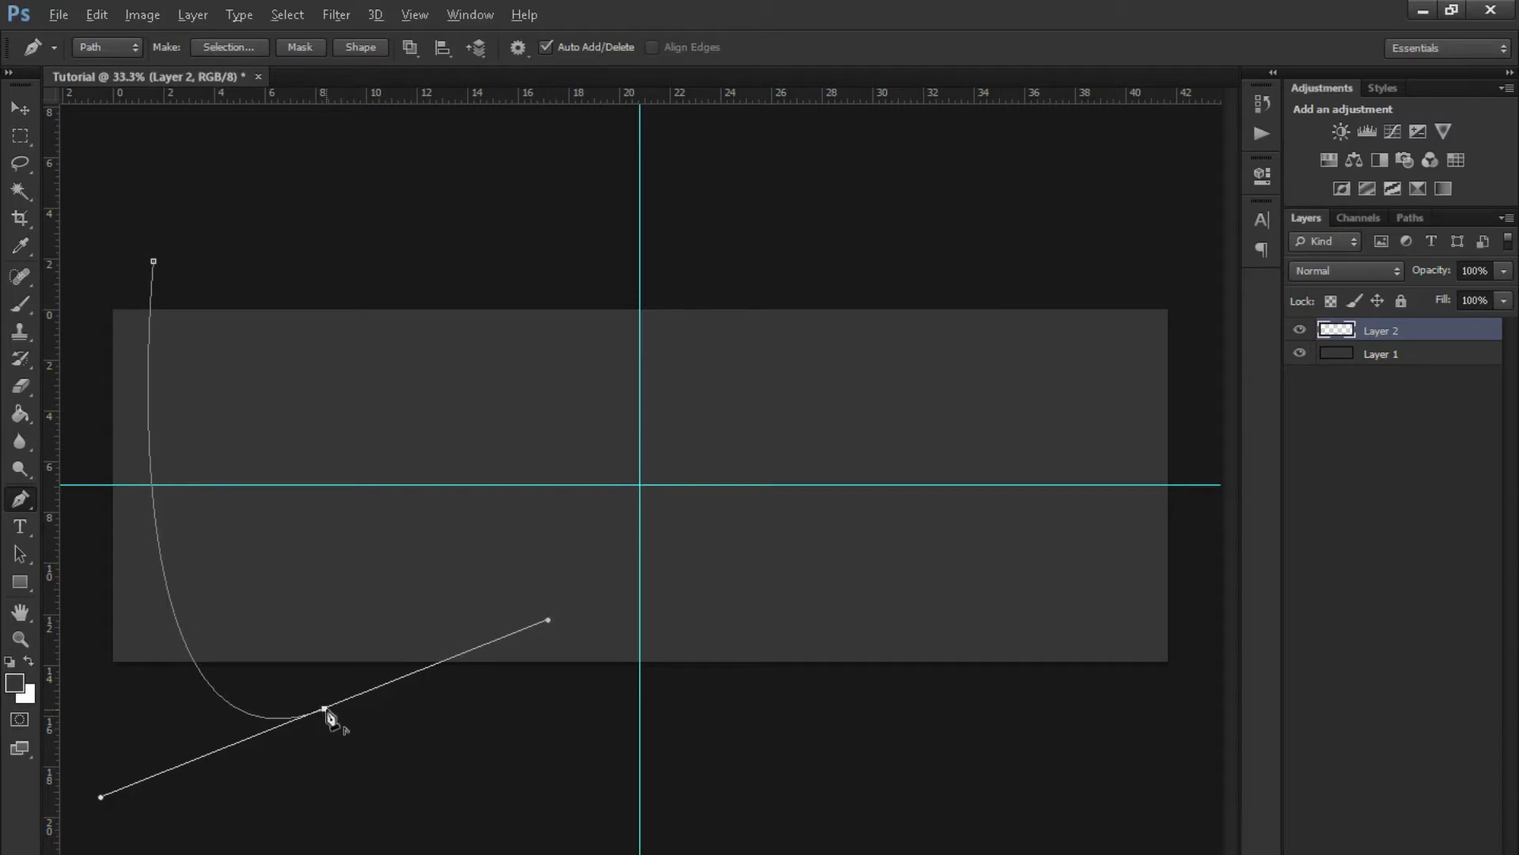
left_click(324, 708)
left_click(119, 737)
left_click_drag(74, 611, 82, 603)
left_click(95, 270)
left_click(154, 262)
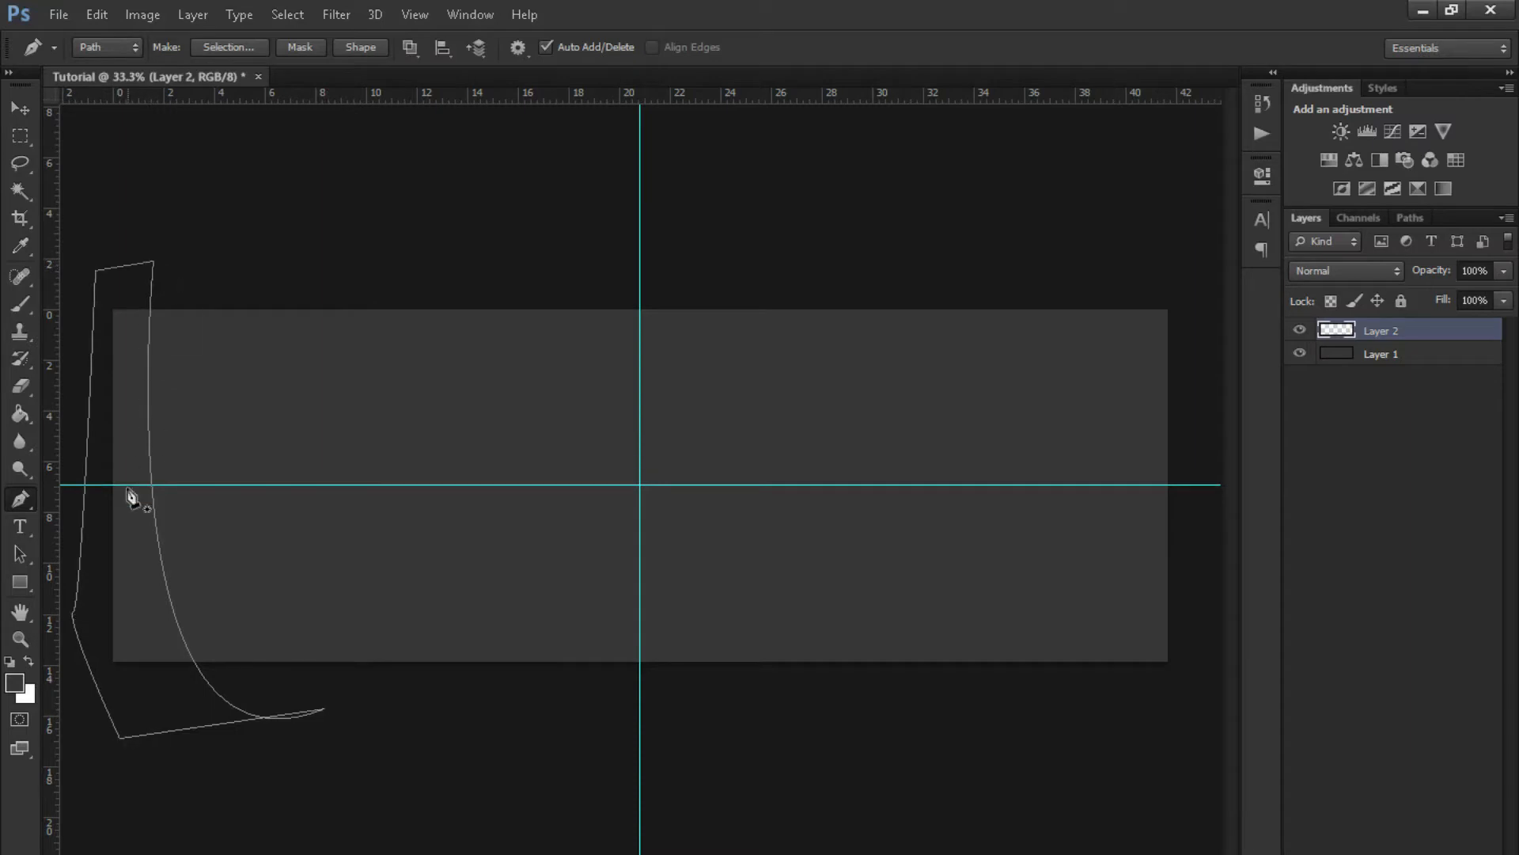
- Fill the closed path on Layer 2 with dark red #652b2b and dismiss the path
right_click(136, 644)
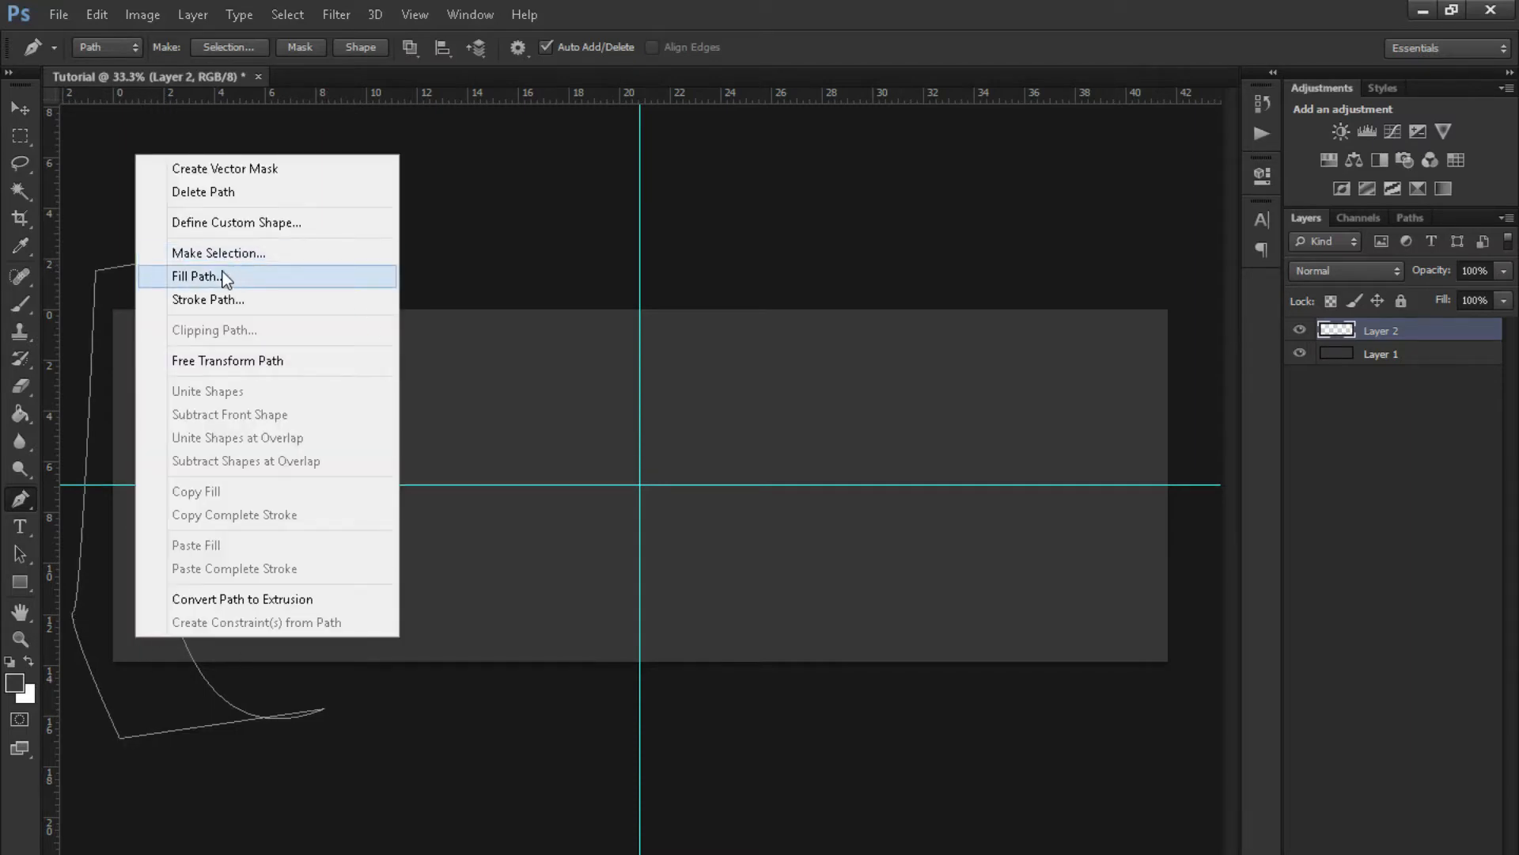
left_click(316, 277)
left_click(771, 253)
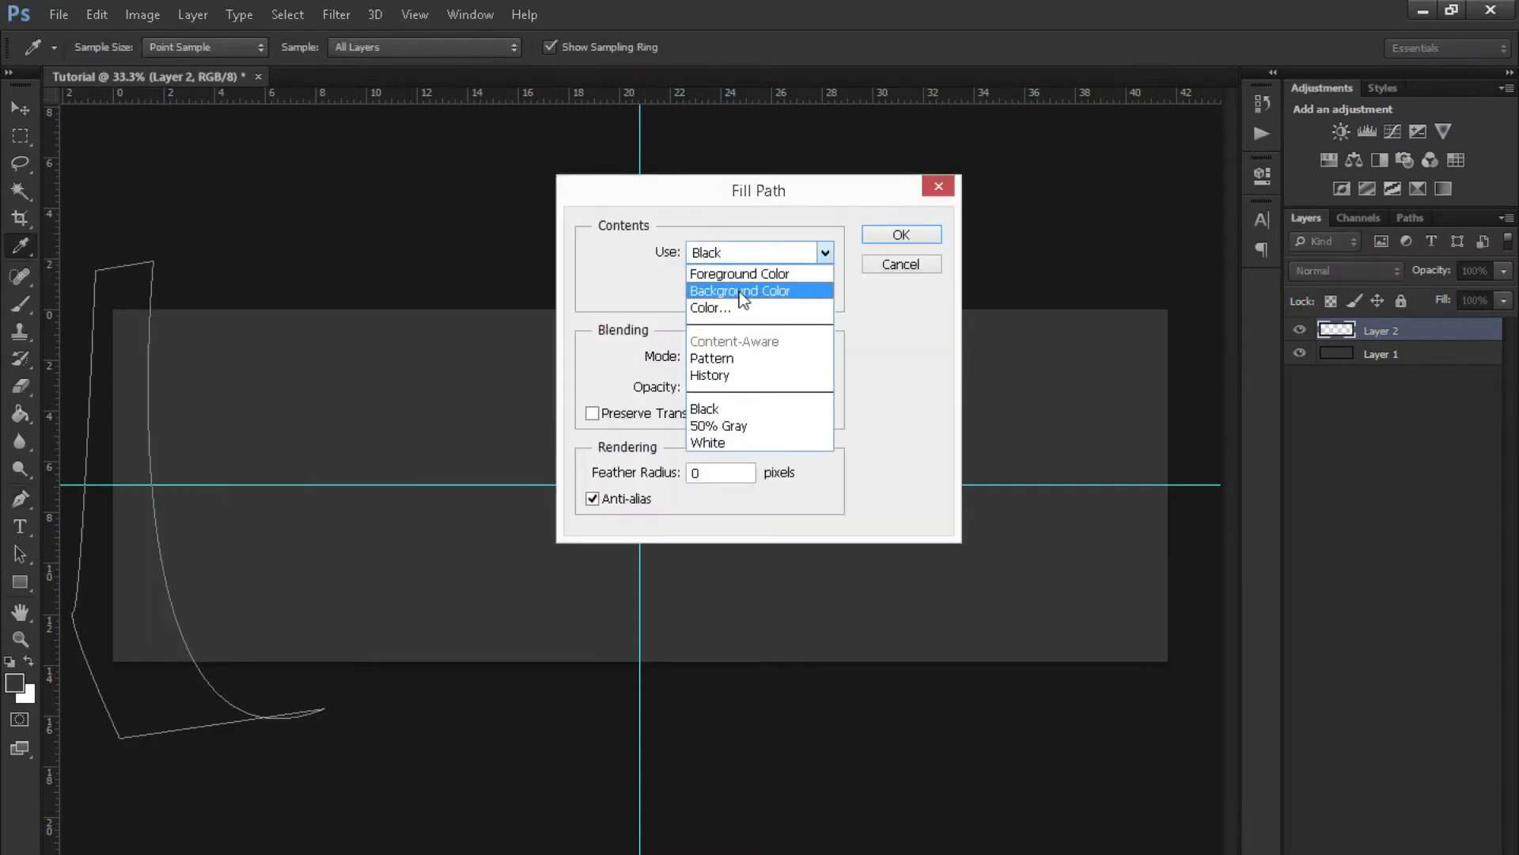
left_click(736, 312)
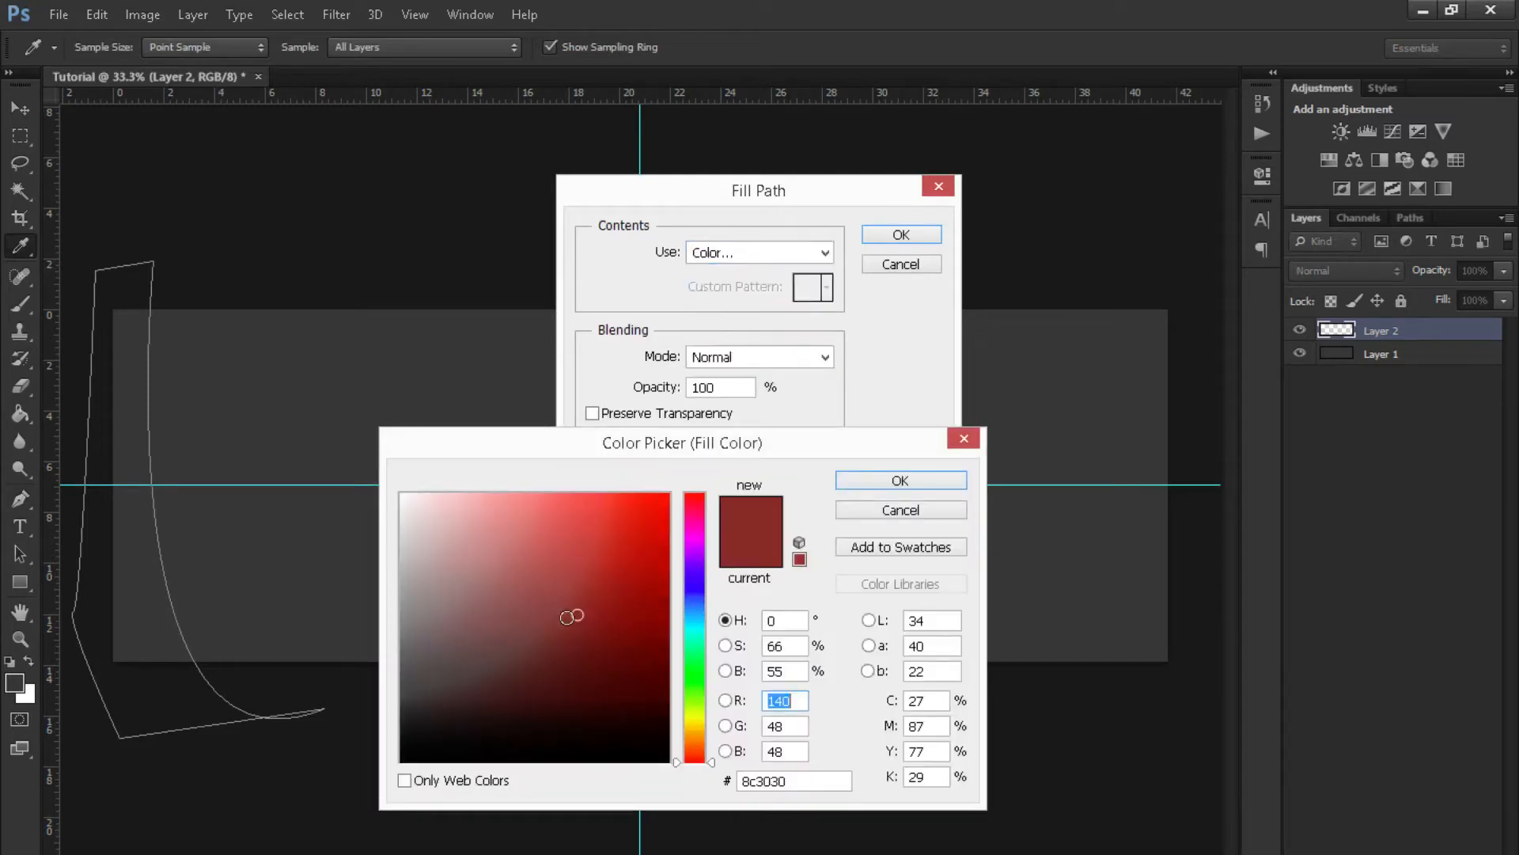
left_click(584, 642)
left_click_drag(582, 640, 554, 655)
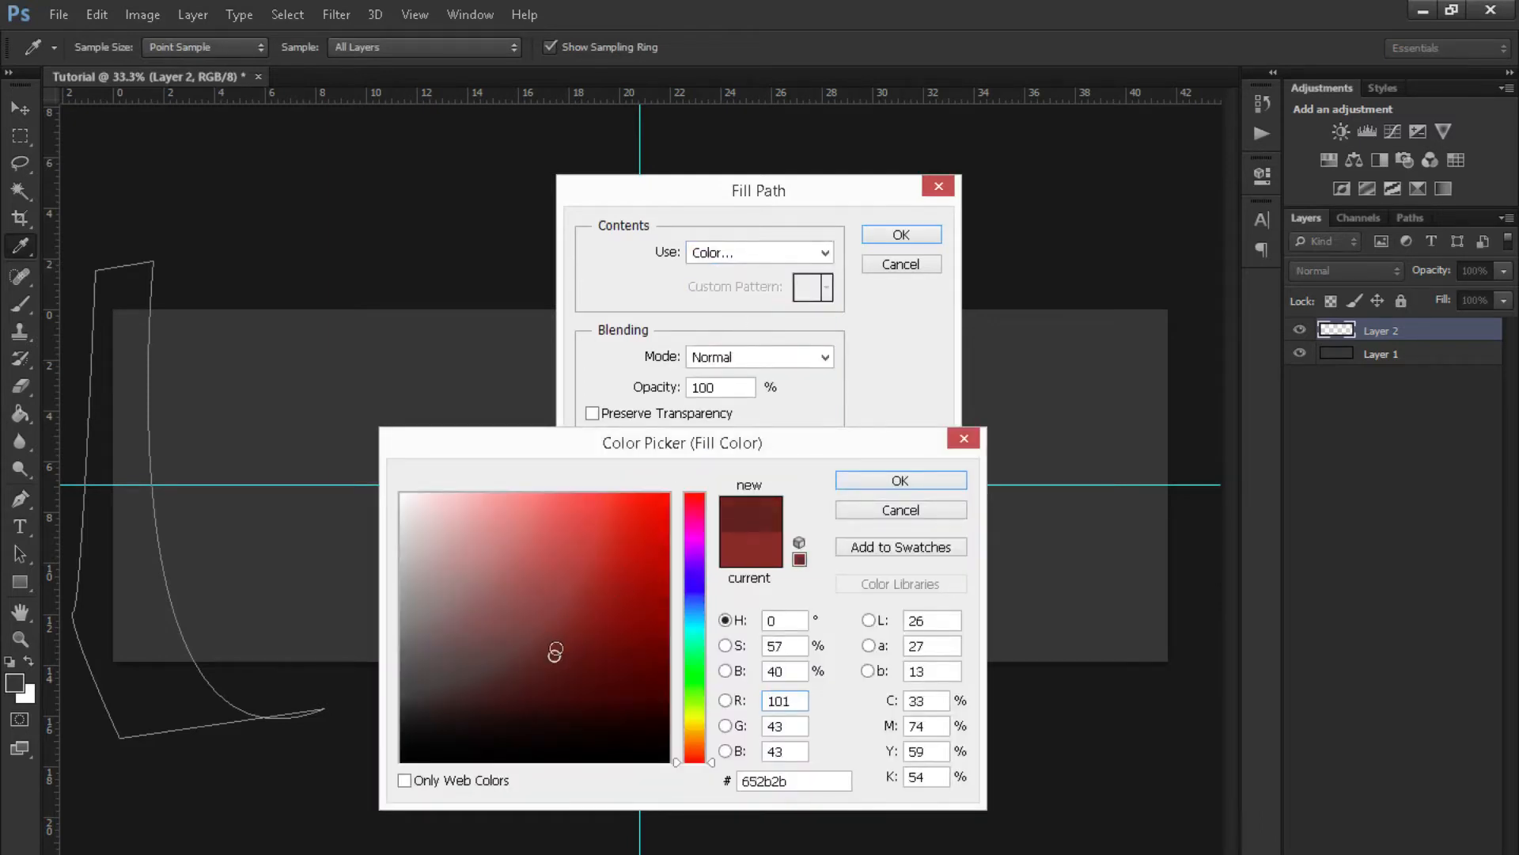
left_click(900, 481)
left_click(892, 237)
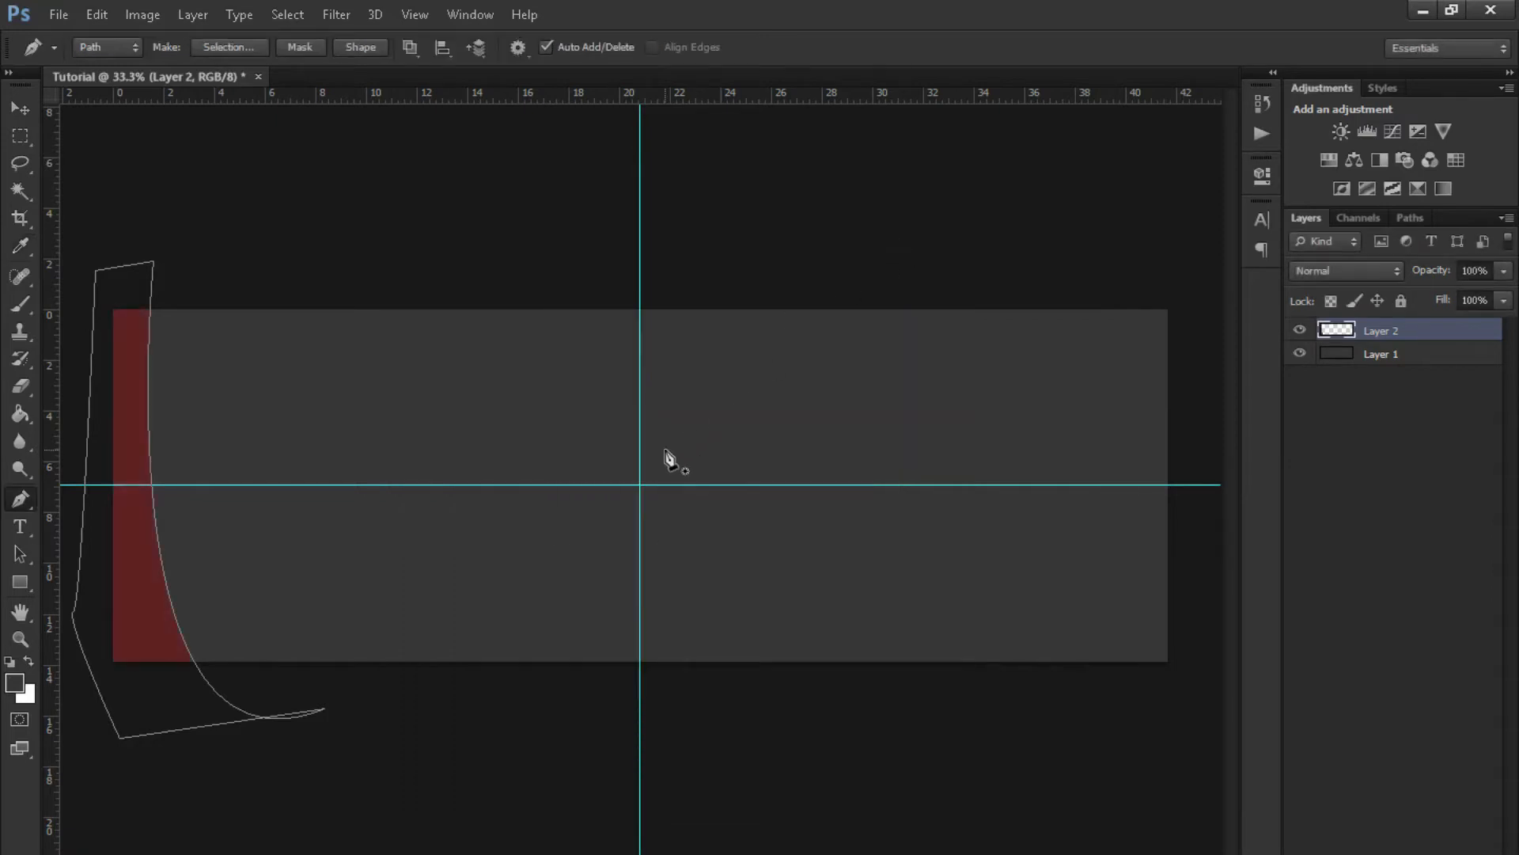
key("Return")
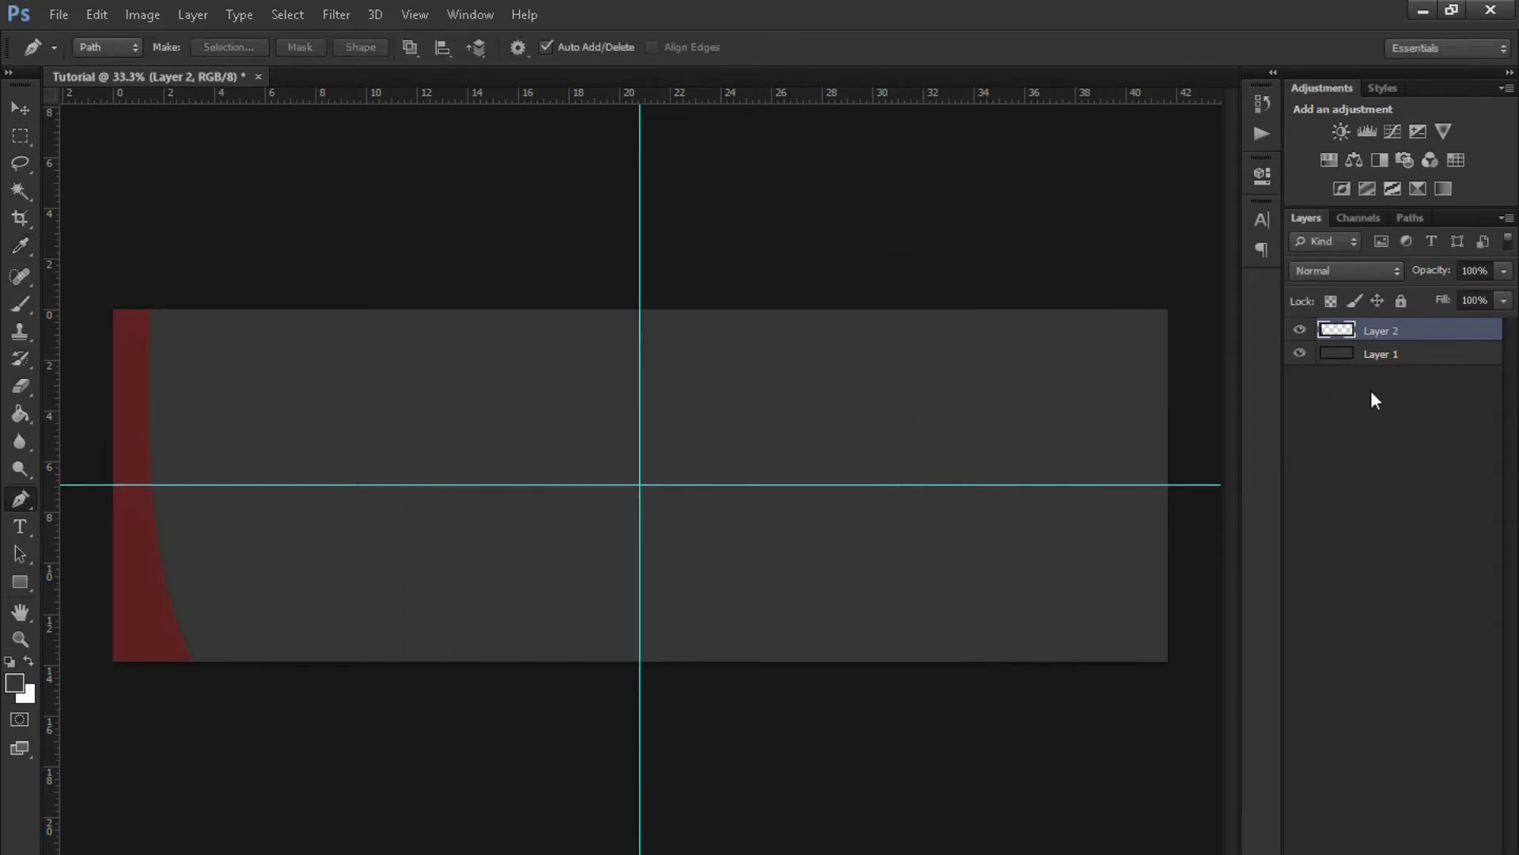
- Apply a Color Overlay in a deeper dark red to Layer 2
double_click(1438, 338)
left_click(850, 476)
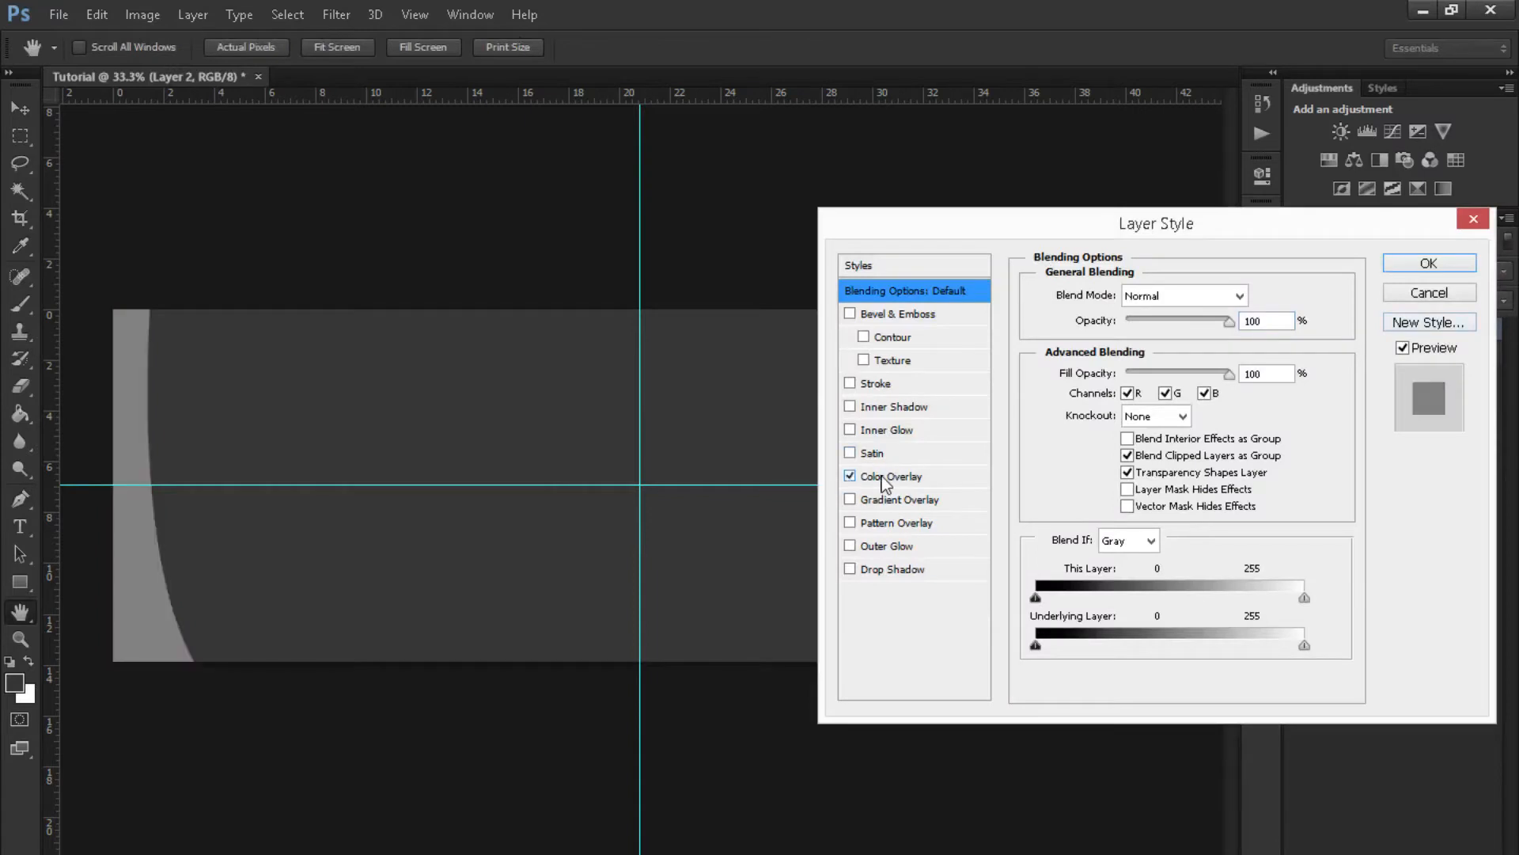
left_click(891, 476)
left_click(1259, 295)
left_click_drag(589, 627, 573, 663)
key("Return")
key("p")
left_click(1429, 263)
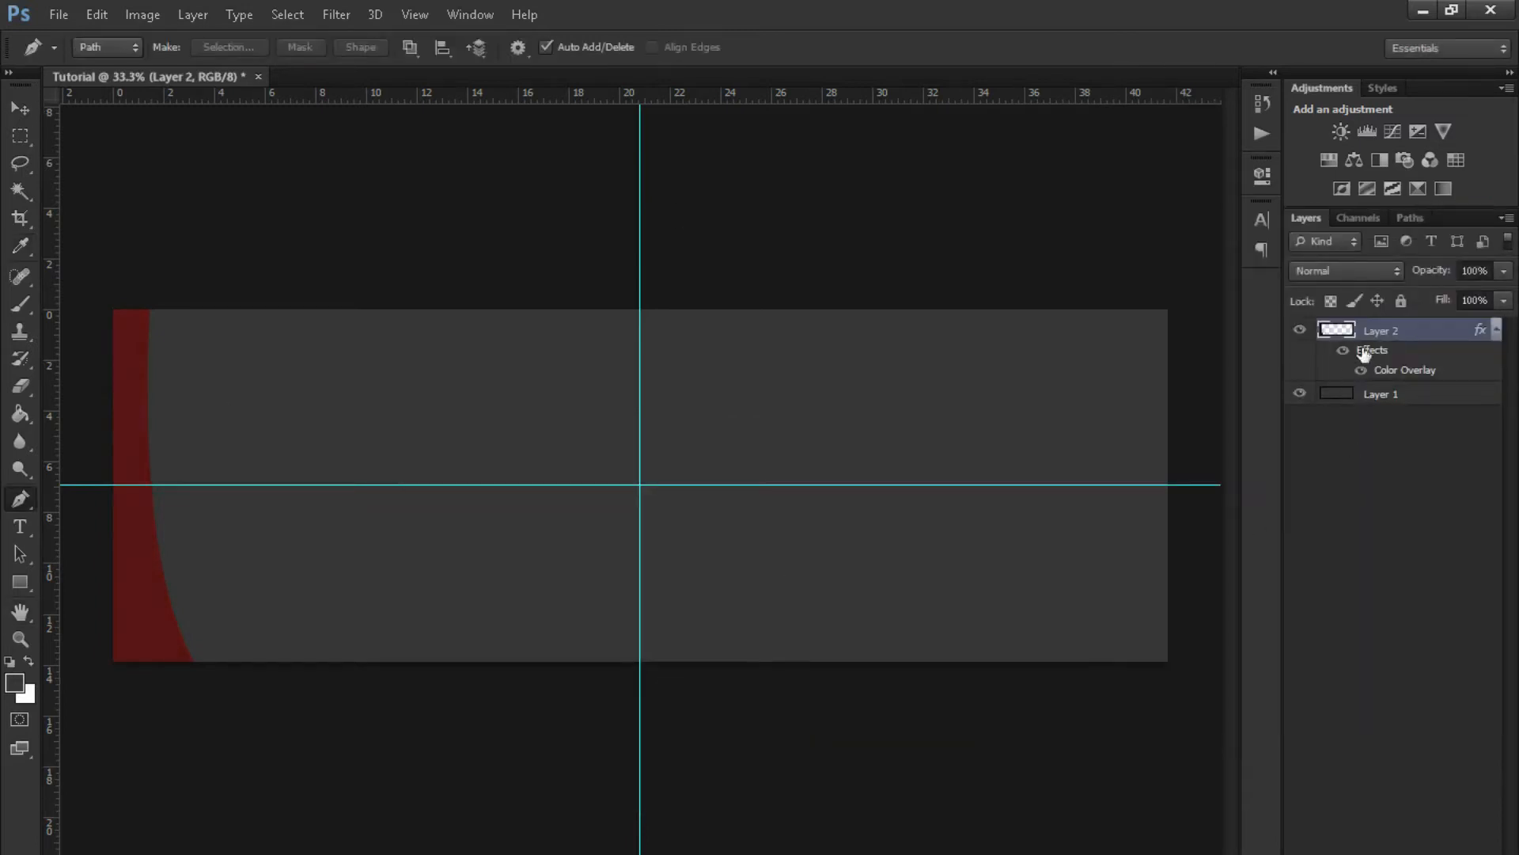
- Collapse Layer 2's effects list and rasterize its layer style
left_click(1493, 329)
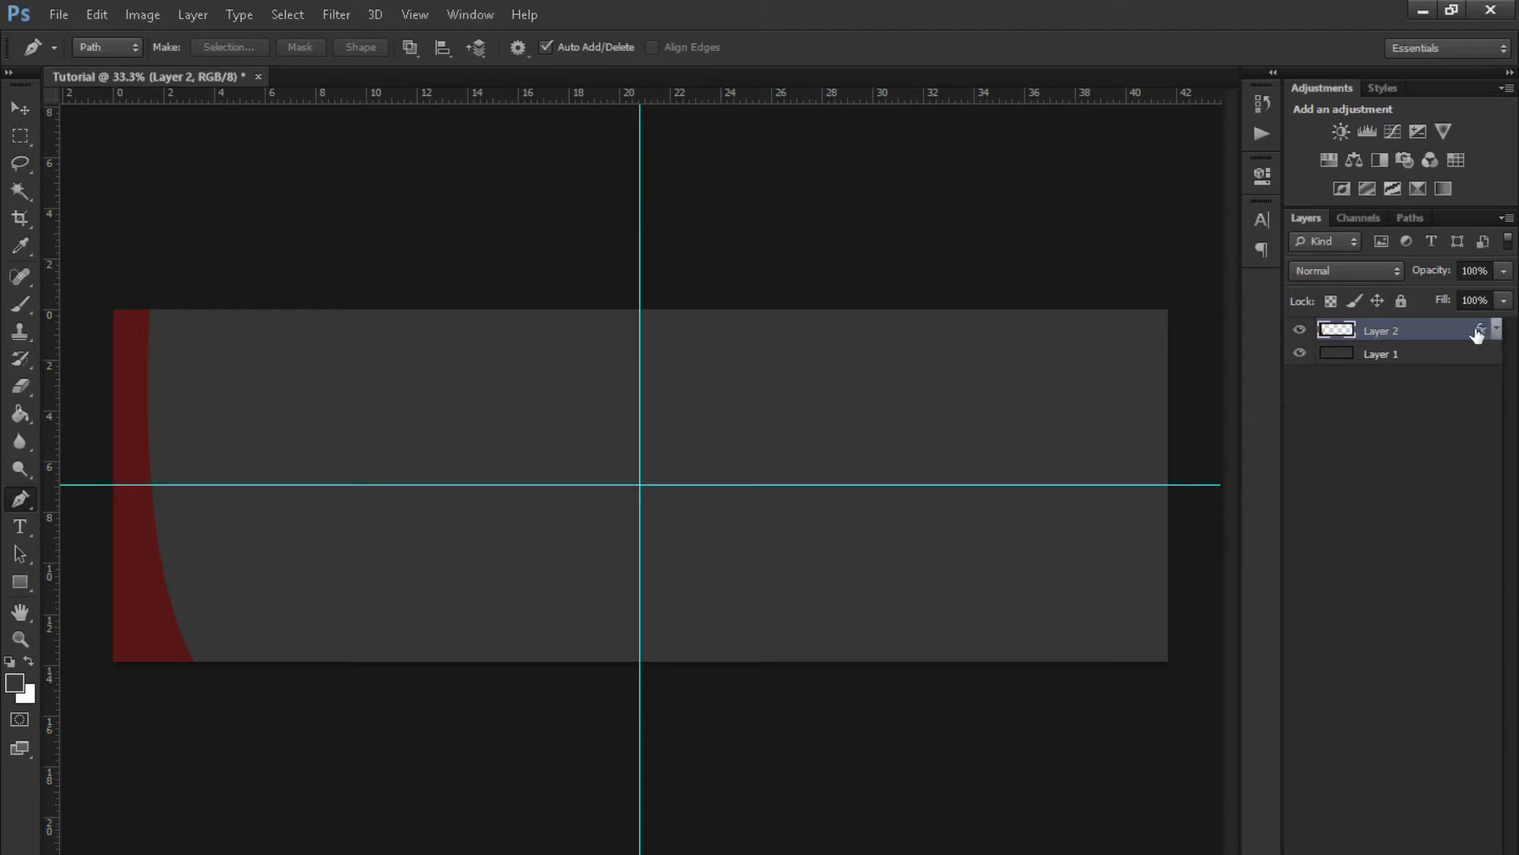
right_click(1478, 330)
left_click(1436, 324)
right_click(1438, 330)
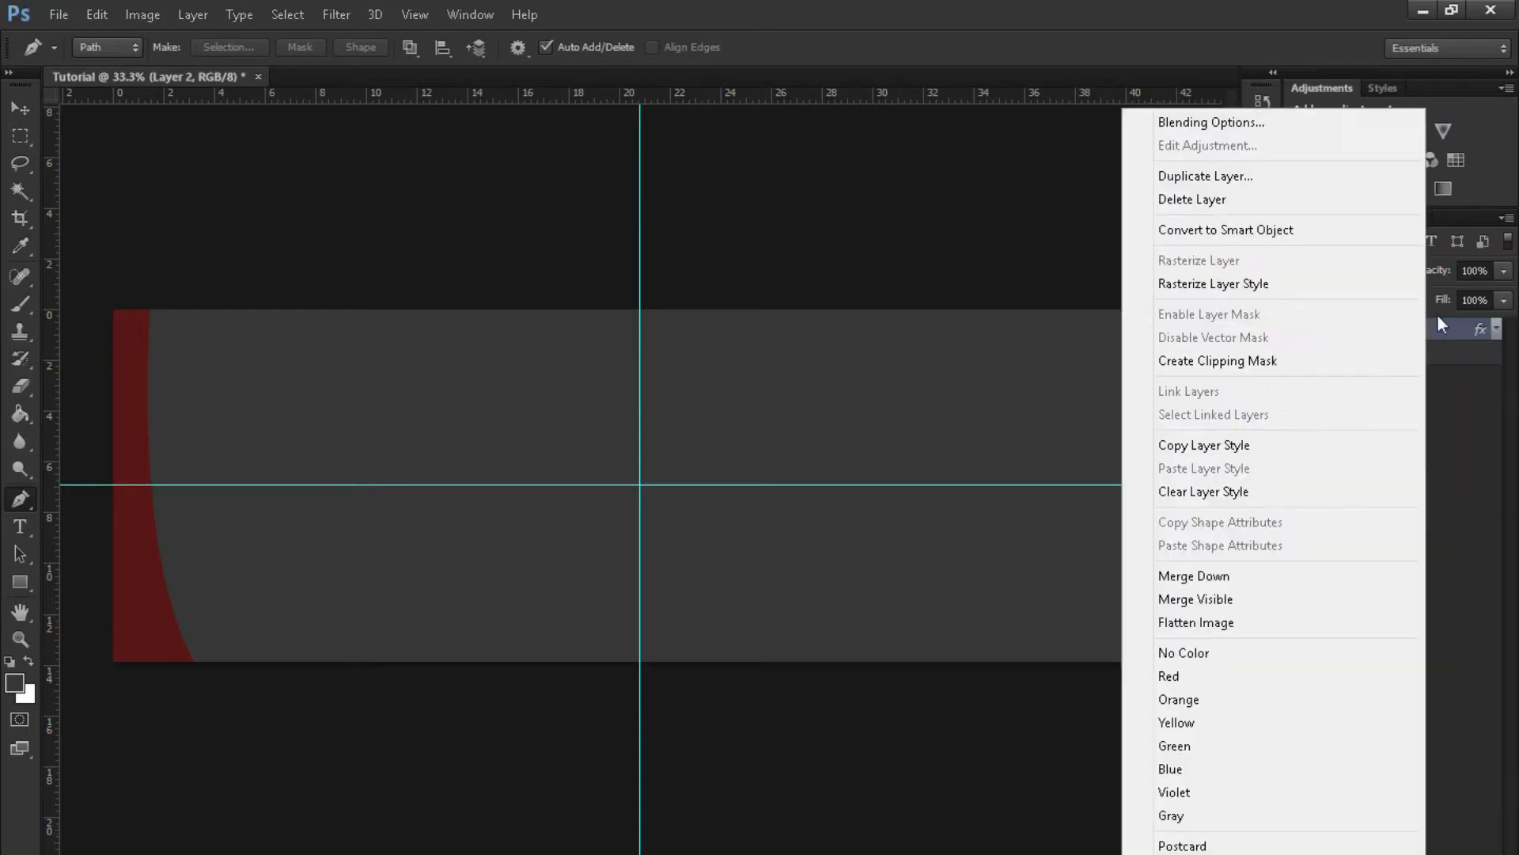
left_click(1270, 289)
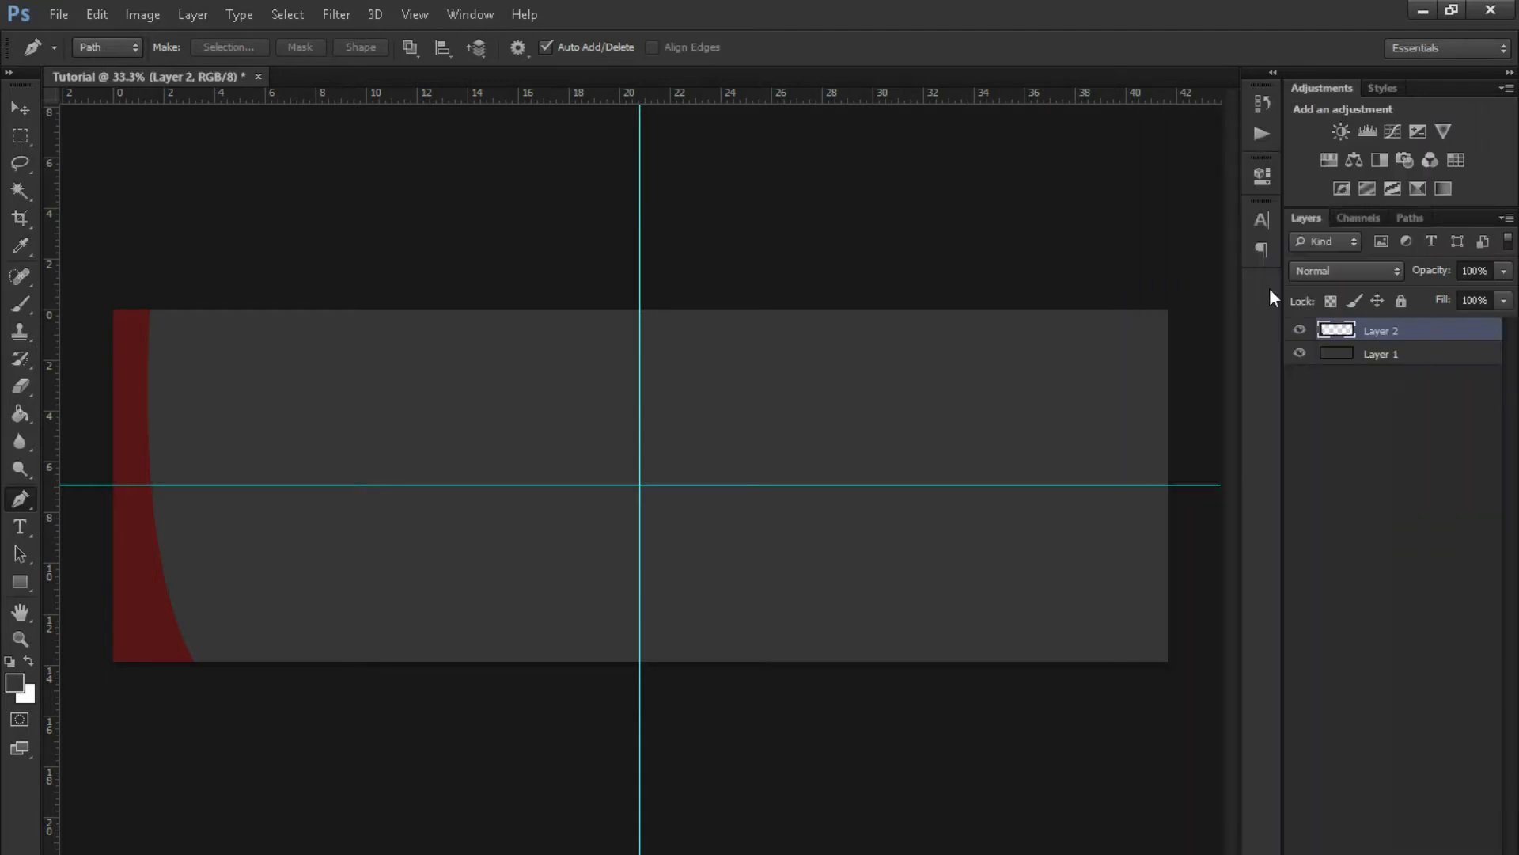
- Rename Layer 1 as BG
double_click(1381, 354)
type("BG")
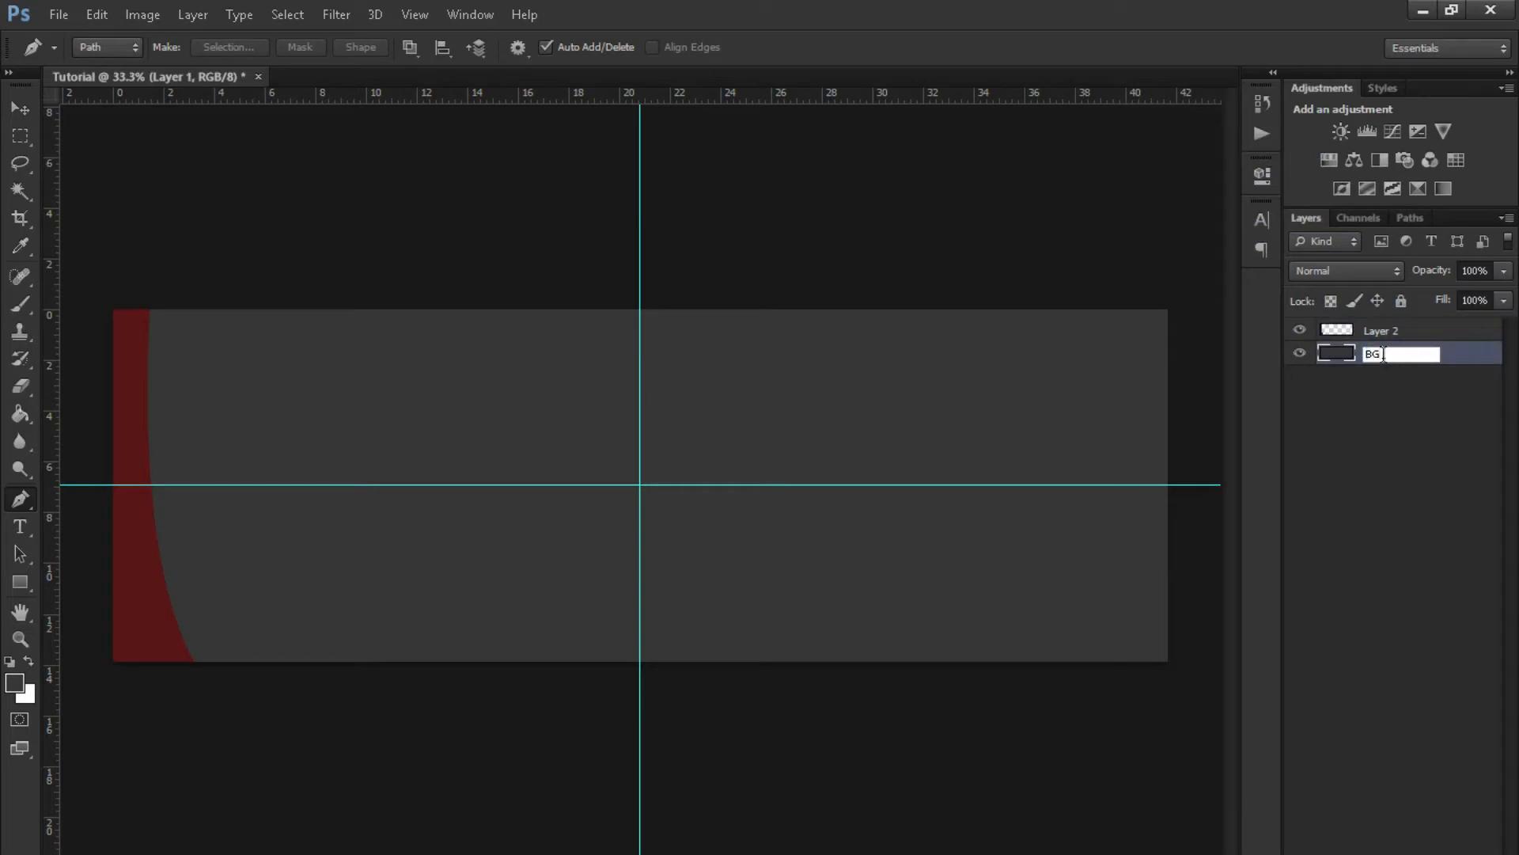
key("Return")
- Add a new empty layer and place it between Layer 2 and BG
left_click(1424, 335)
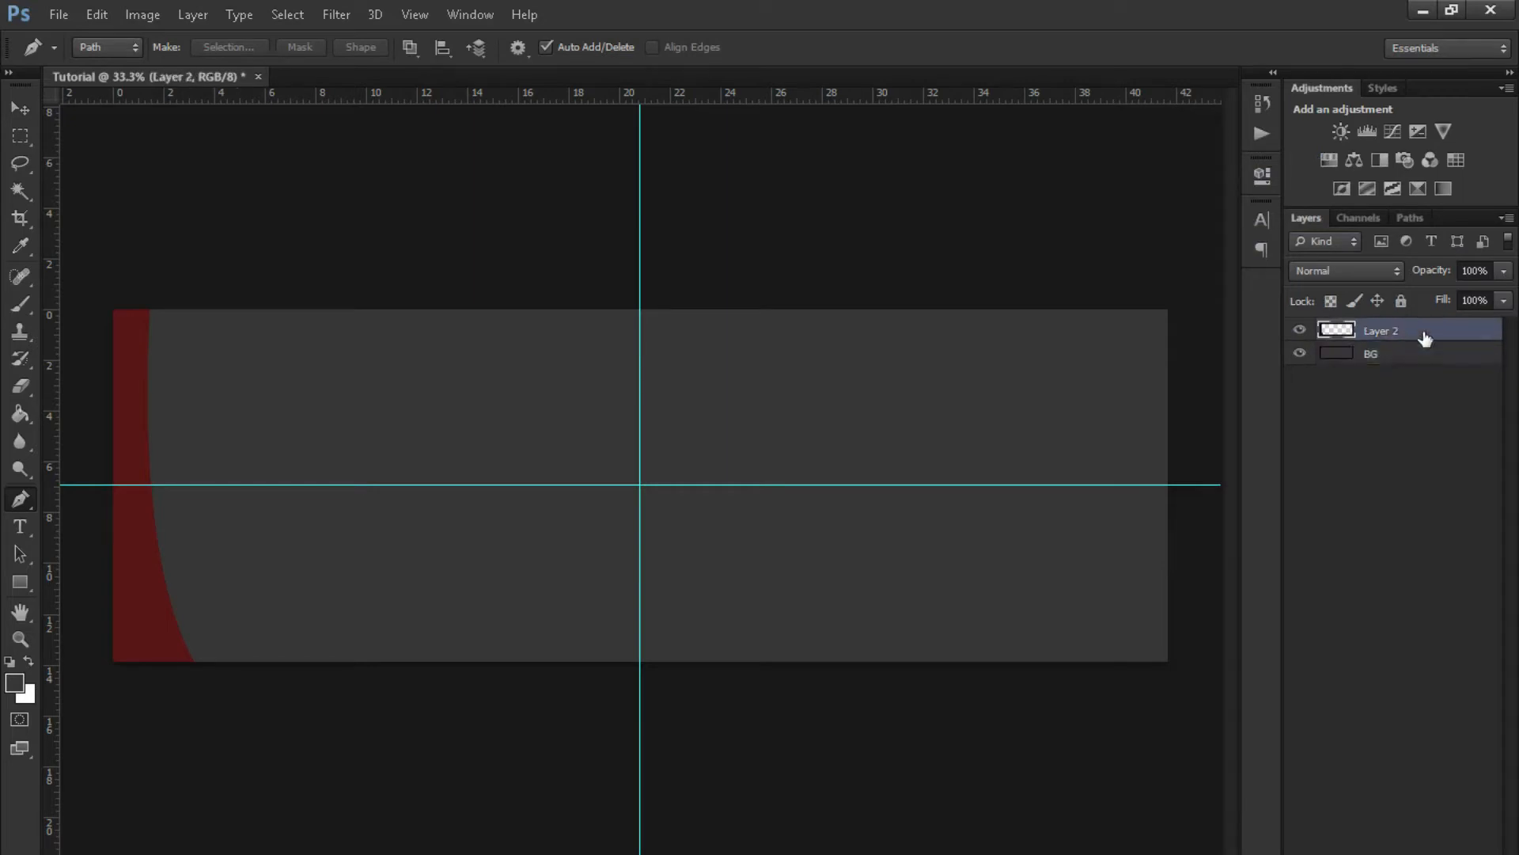
left_click(1464, 854)
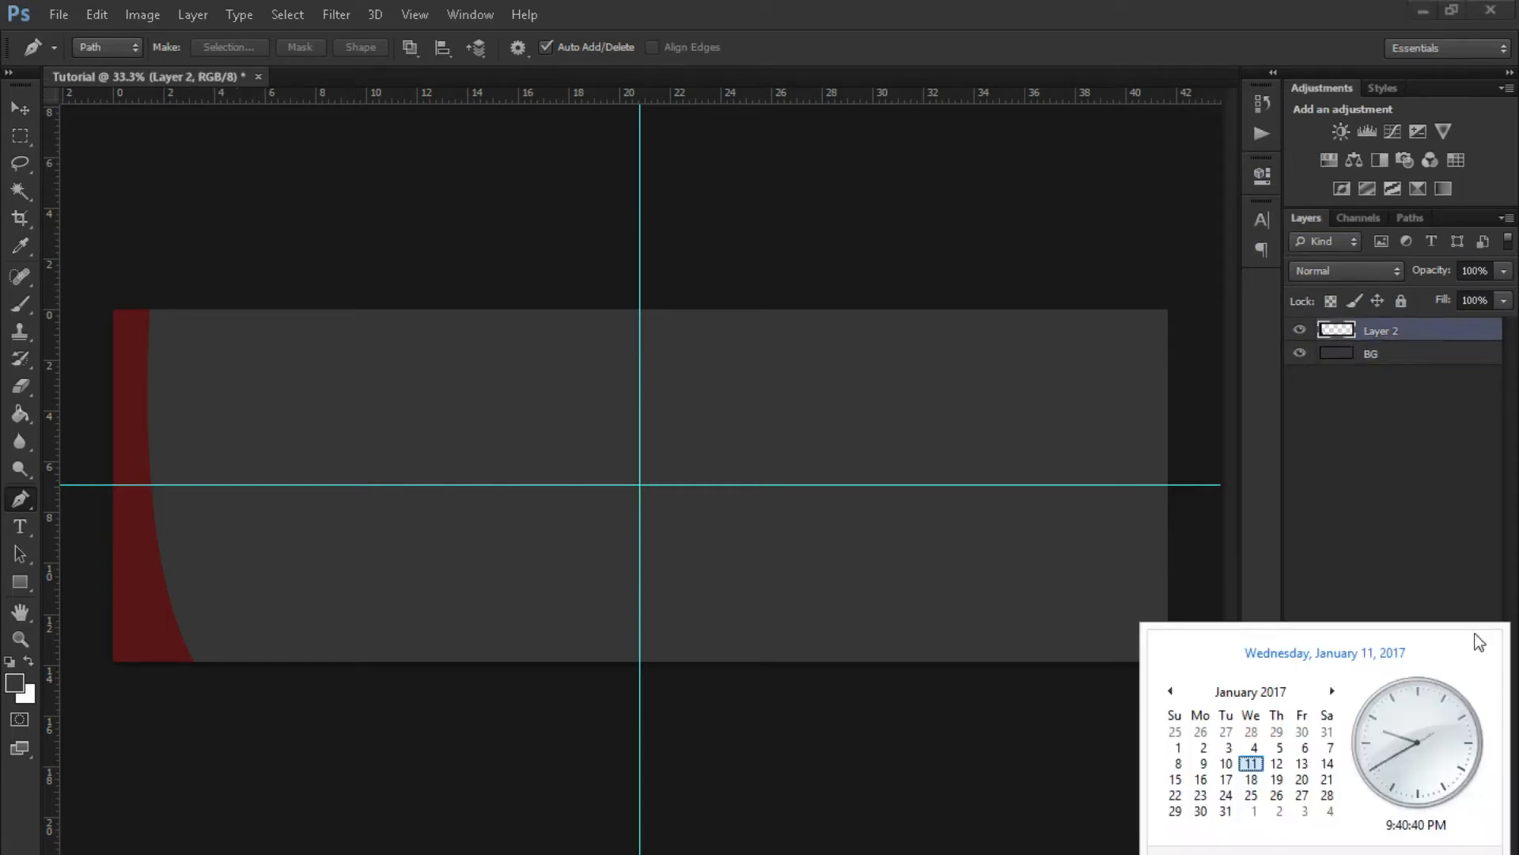
left_click(1464, 854)
left_click(1465, 854)
left_click_drag(1430, 340, 1423, 366)
left_click(1299, 330)
left_click(1299, 330)
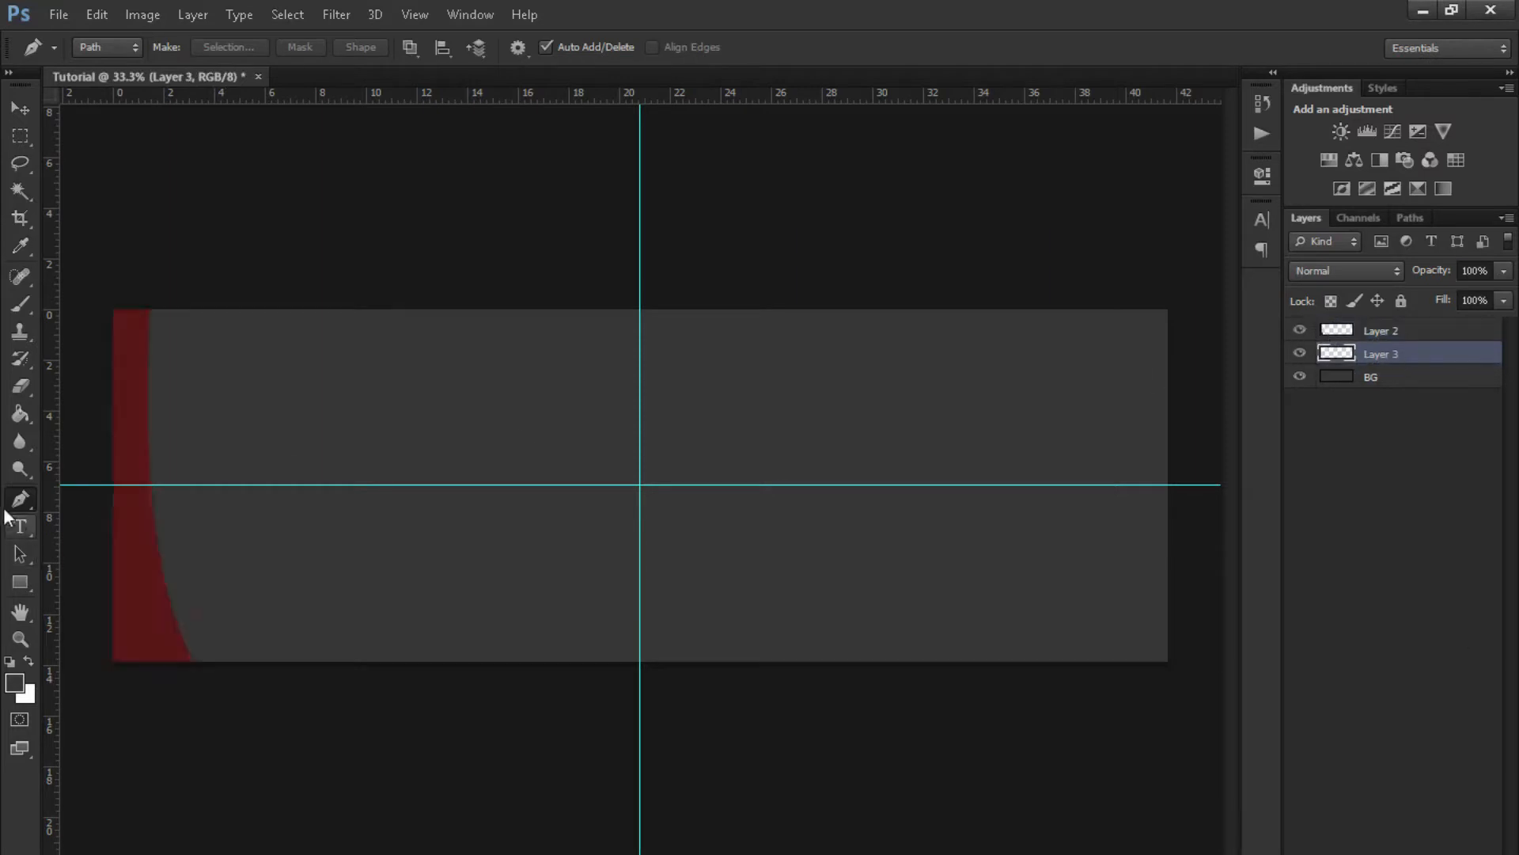
- On Layer 3, draw a closed Pen path around the canvas's left edge, its inner curve extending farther inward than the existing red band
left_click(231, 204)
left_click_drag(369, 762, 476, 853)
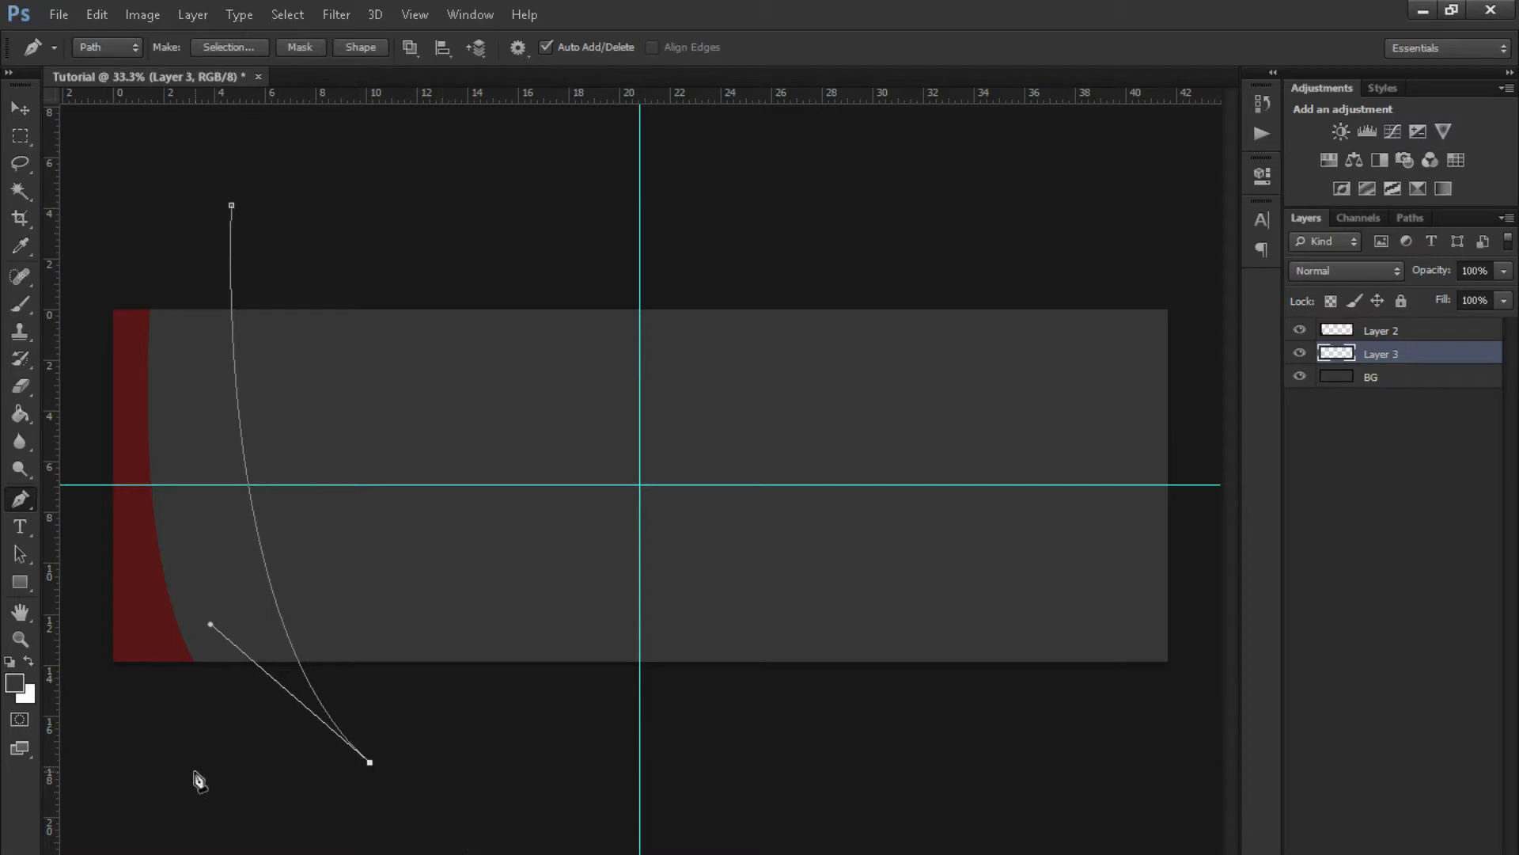
left_click(109, 745)
left_click(94, 592)
left_click(75, 281)
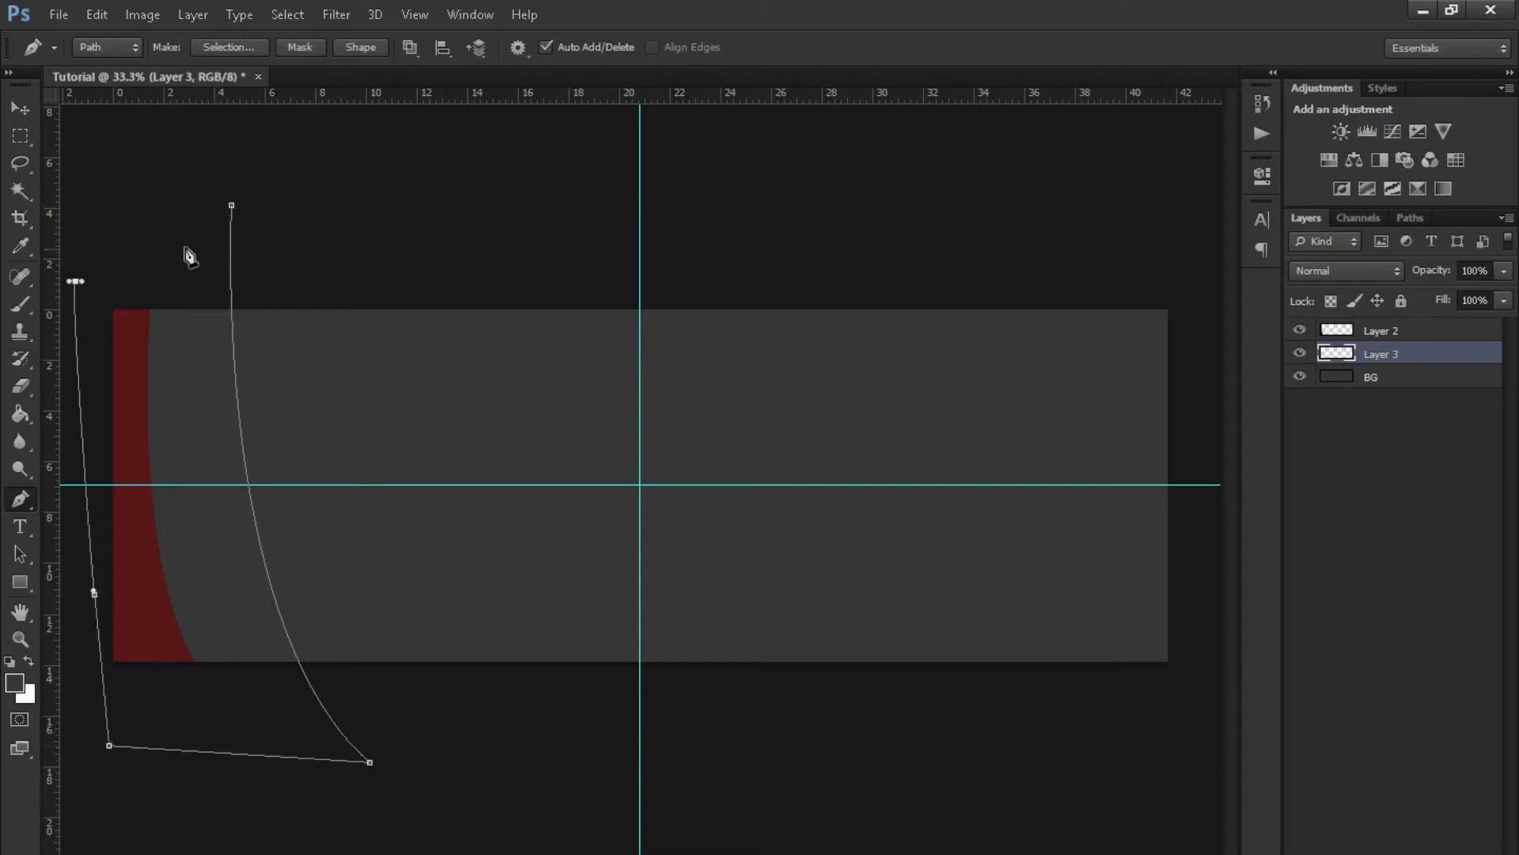
left_click(232, 205)
- Fill the closed path on Layer 3 with the previously used dark red at 100% opacity and dismiss the path
right_click(199, 560)
left_click(264, 196)
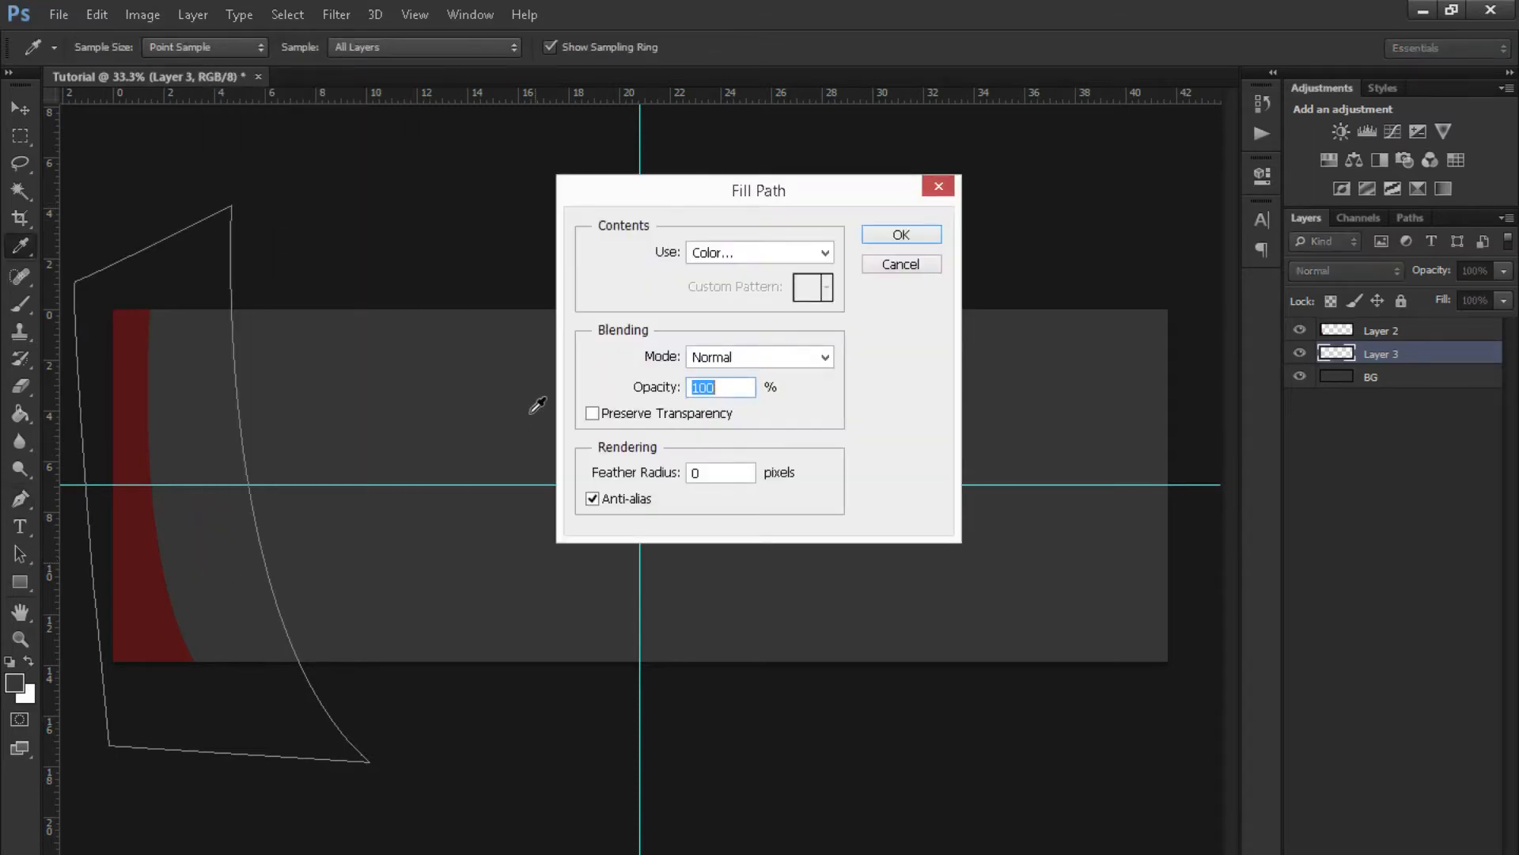
left_click(878, 237)
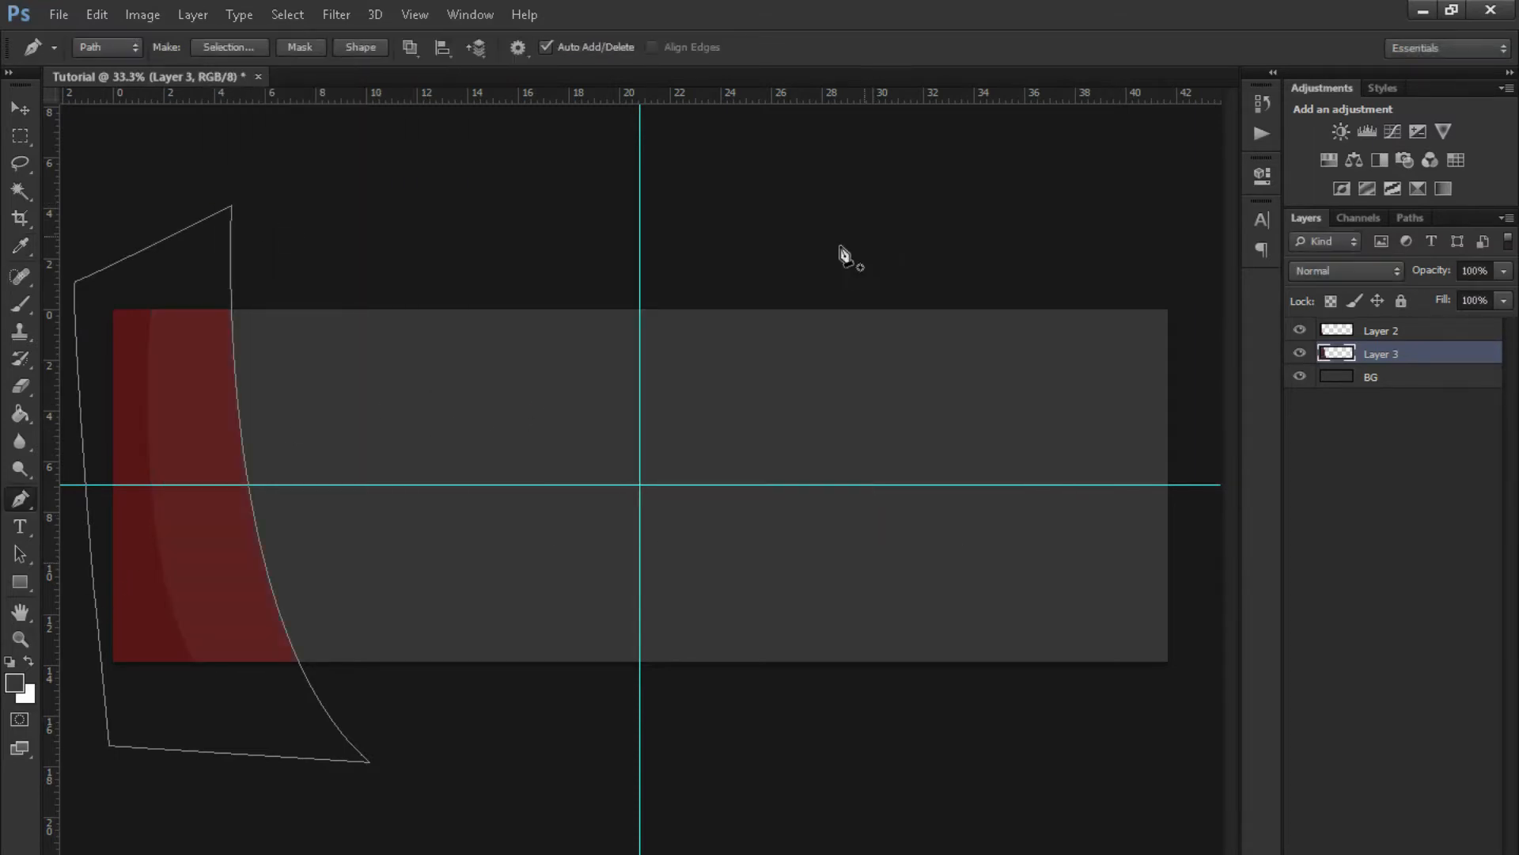
key("Escape")
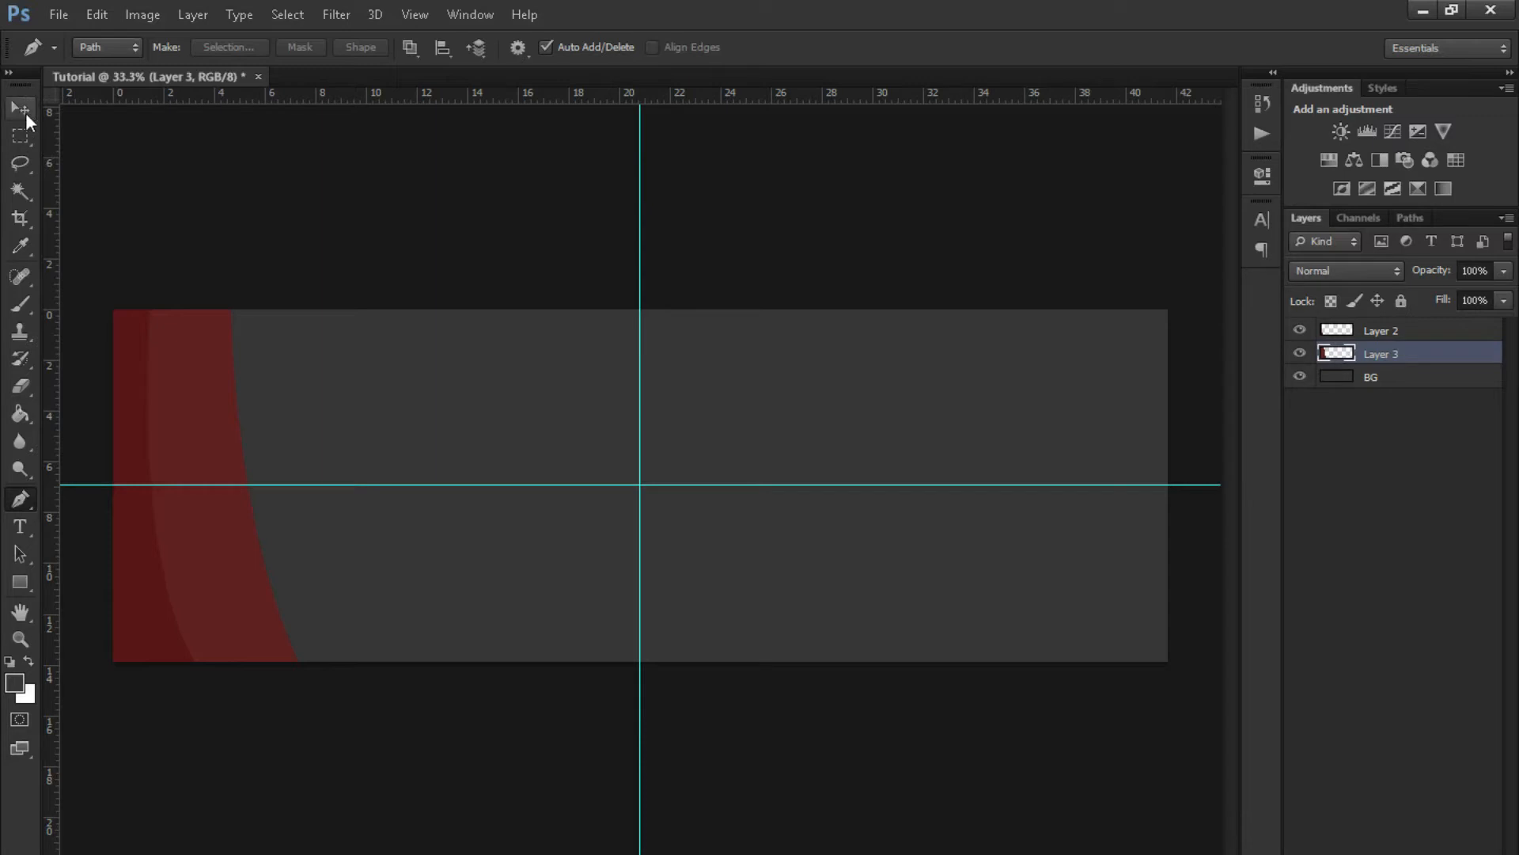
- Add a layer beneath Layer 3 and draw a closed Pen path on it, curving slightly beyond the wider red band's inner edge
key("ctrl+shift+alt+n")
left_click_drag(1416, 362, 1409, 390)
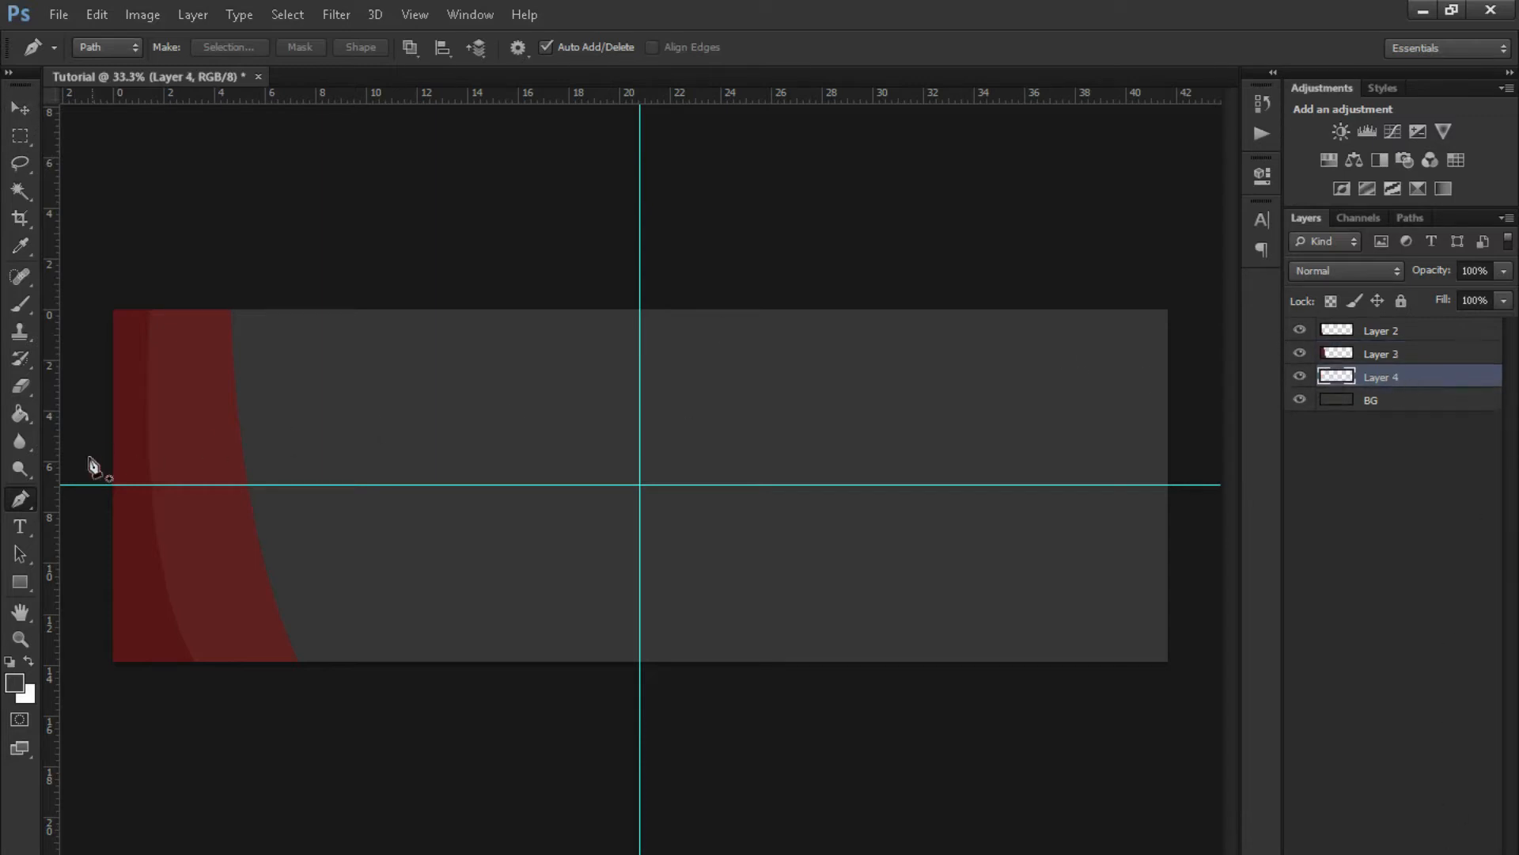
left_click(229, 213)
left_click_drag(350, 737, 458, 853)
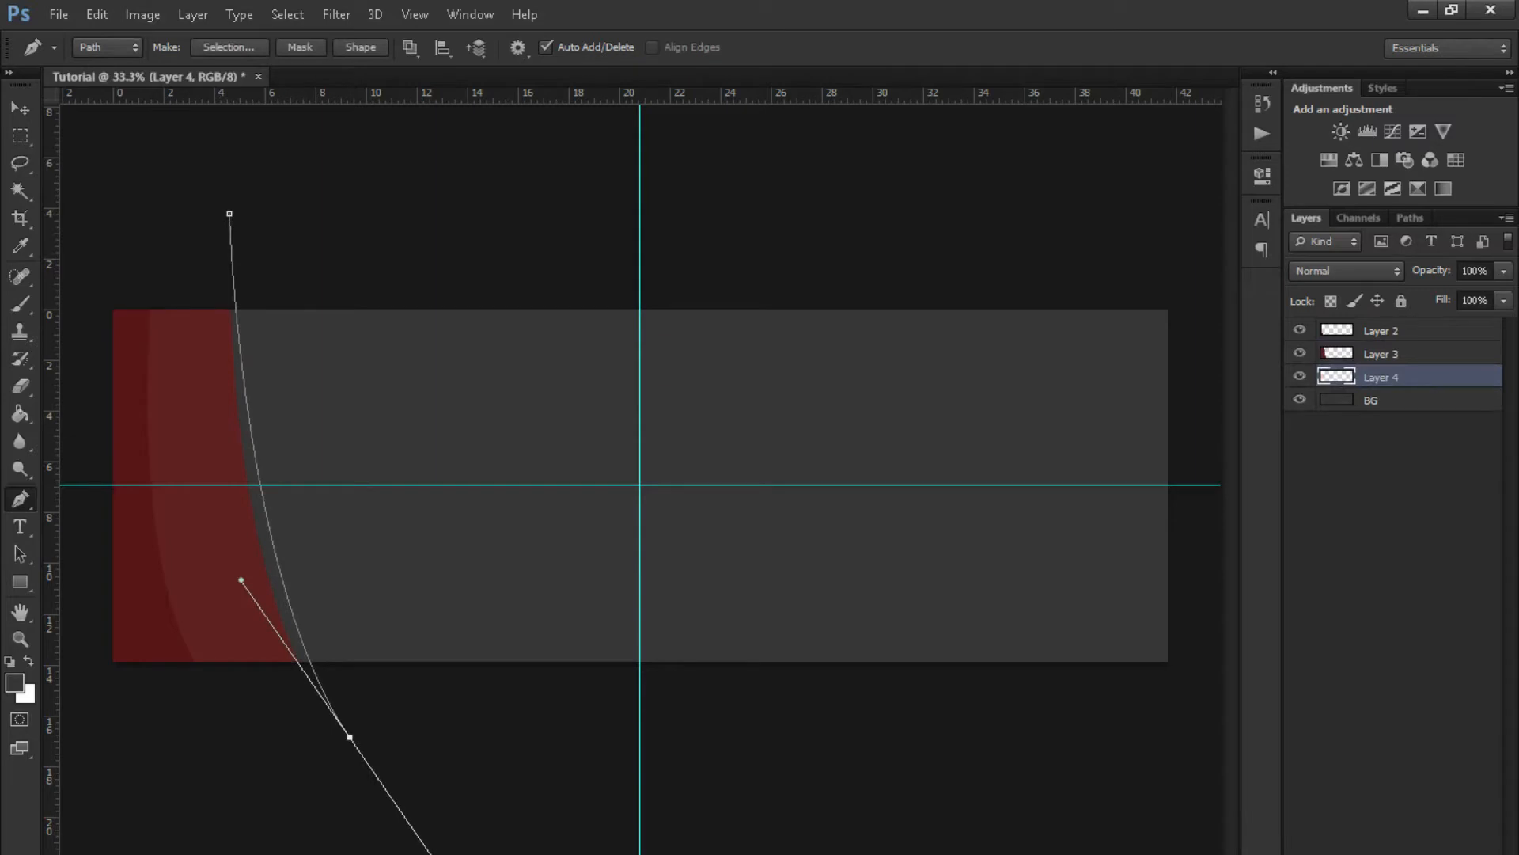
left_click(350, 737, "alt")
left_click_drag(92, 692, 98, 692)
left_click(102, 234)
left_click(230, 213)
- Fill the closed path on Layer 4 with a brighter red, about #963636, and dismiss the path
right_click(187, 465)
left_click(269, 546)
left_click(746, 261)
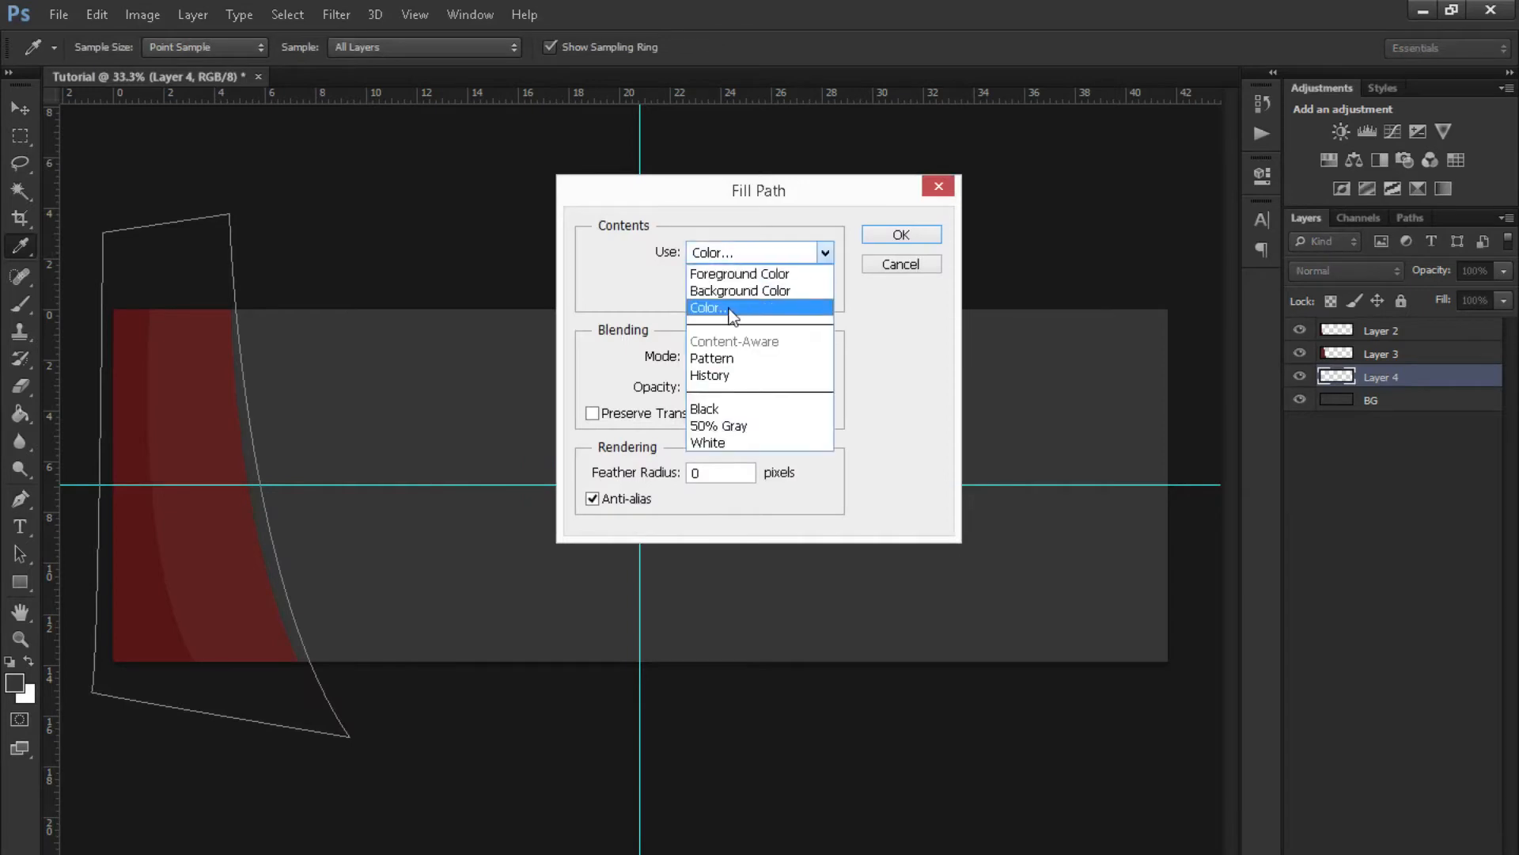
left_click(728, 311)
left_click_drag(557, 653, 574, 597)
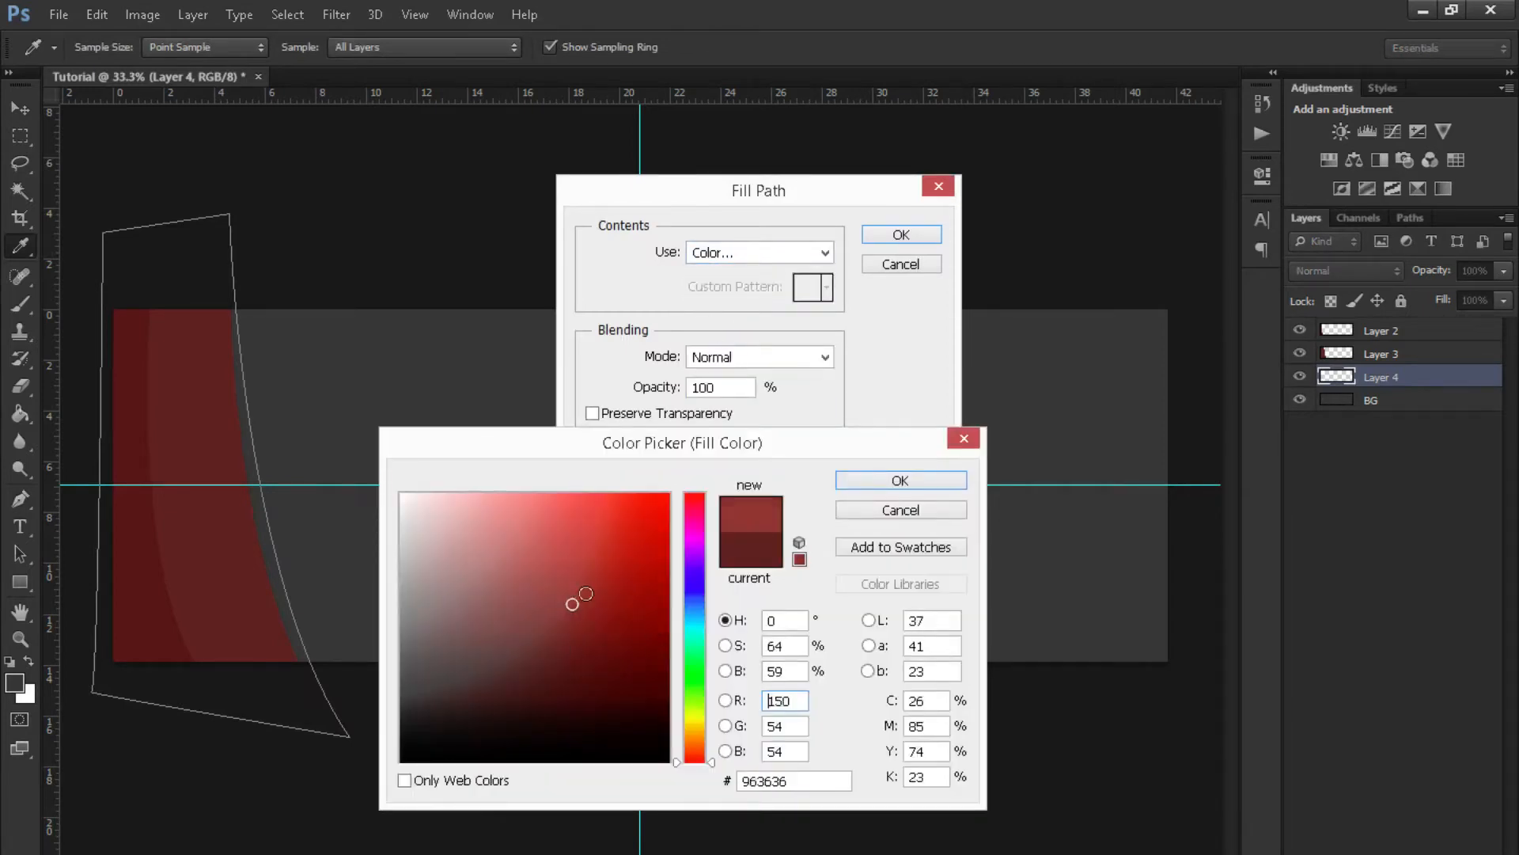
left_click(894, 478)
left_click(893, 238)
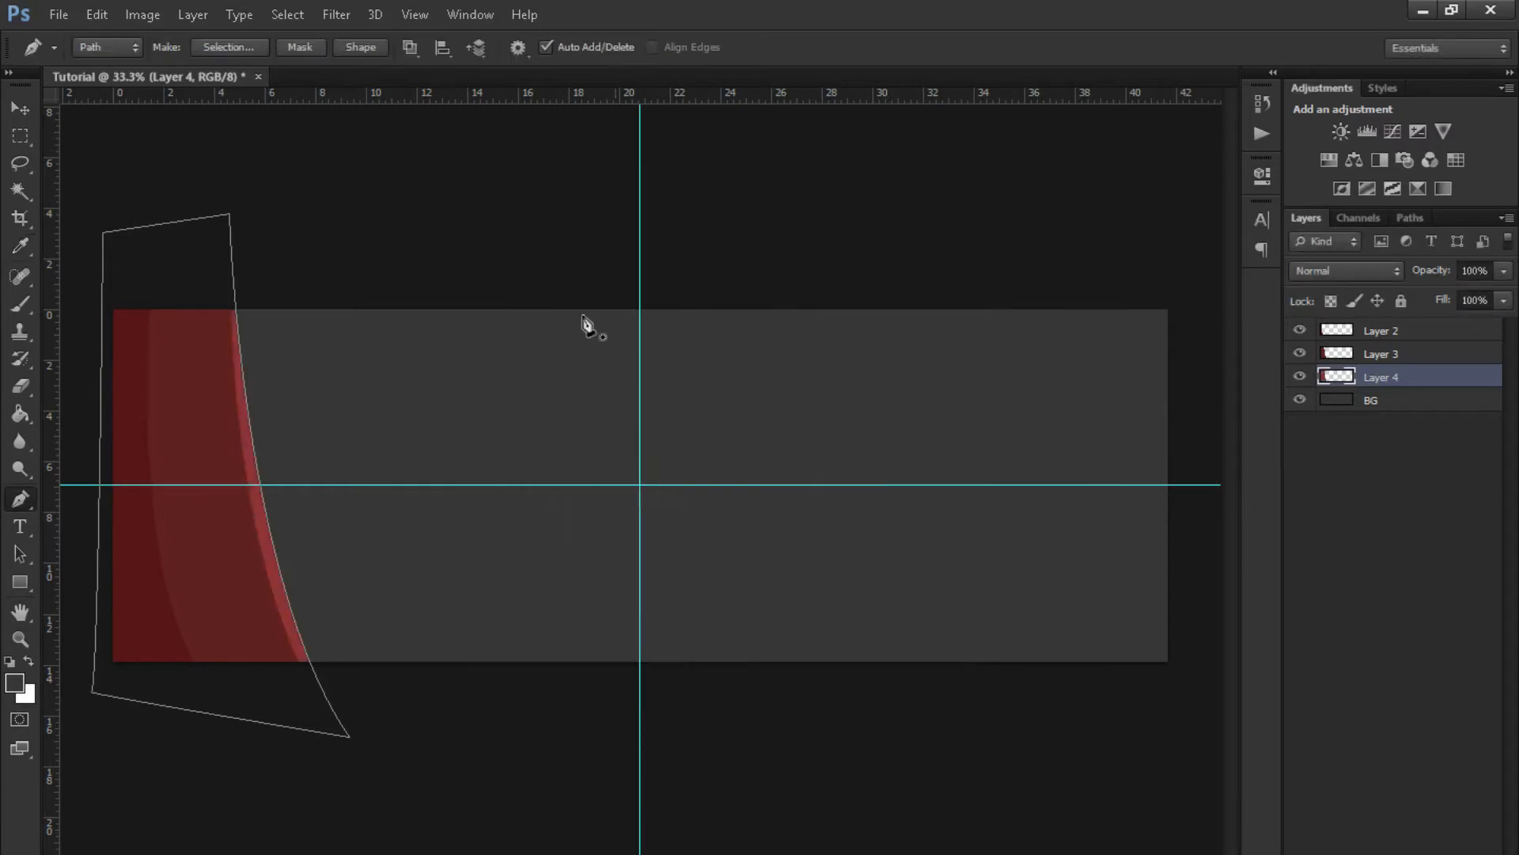
key("Escape")
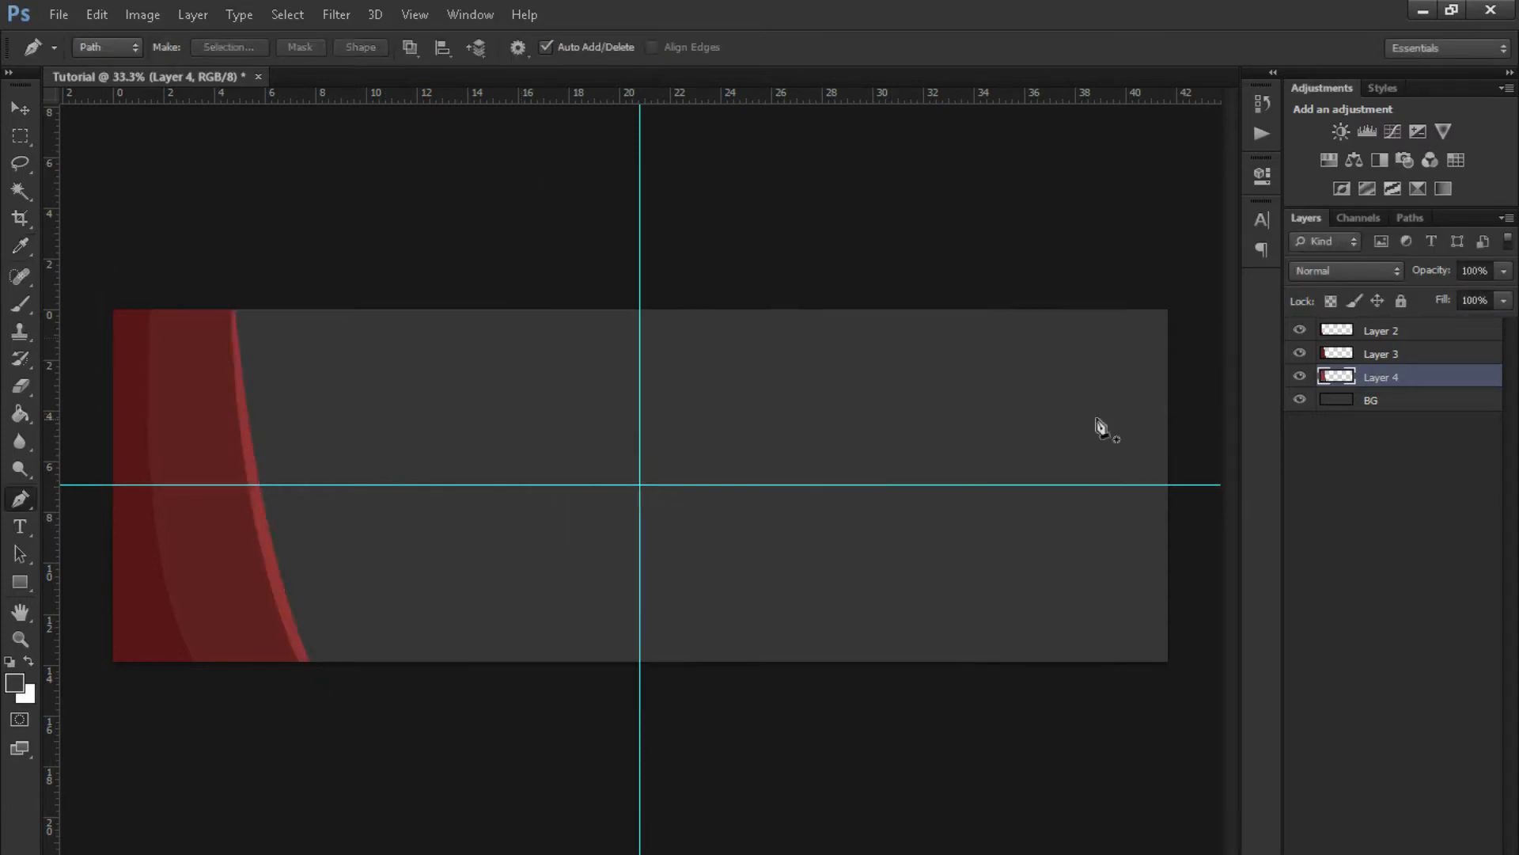
- Apply a Color Overlay in muted dark red #6d3333 to Layer 4
double_click(1427, 376)
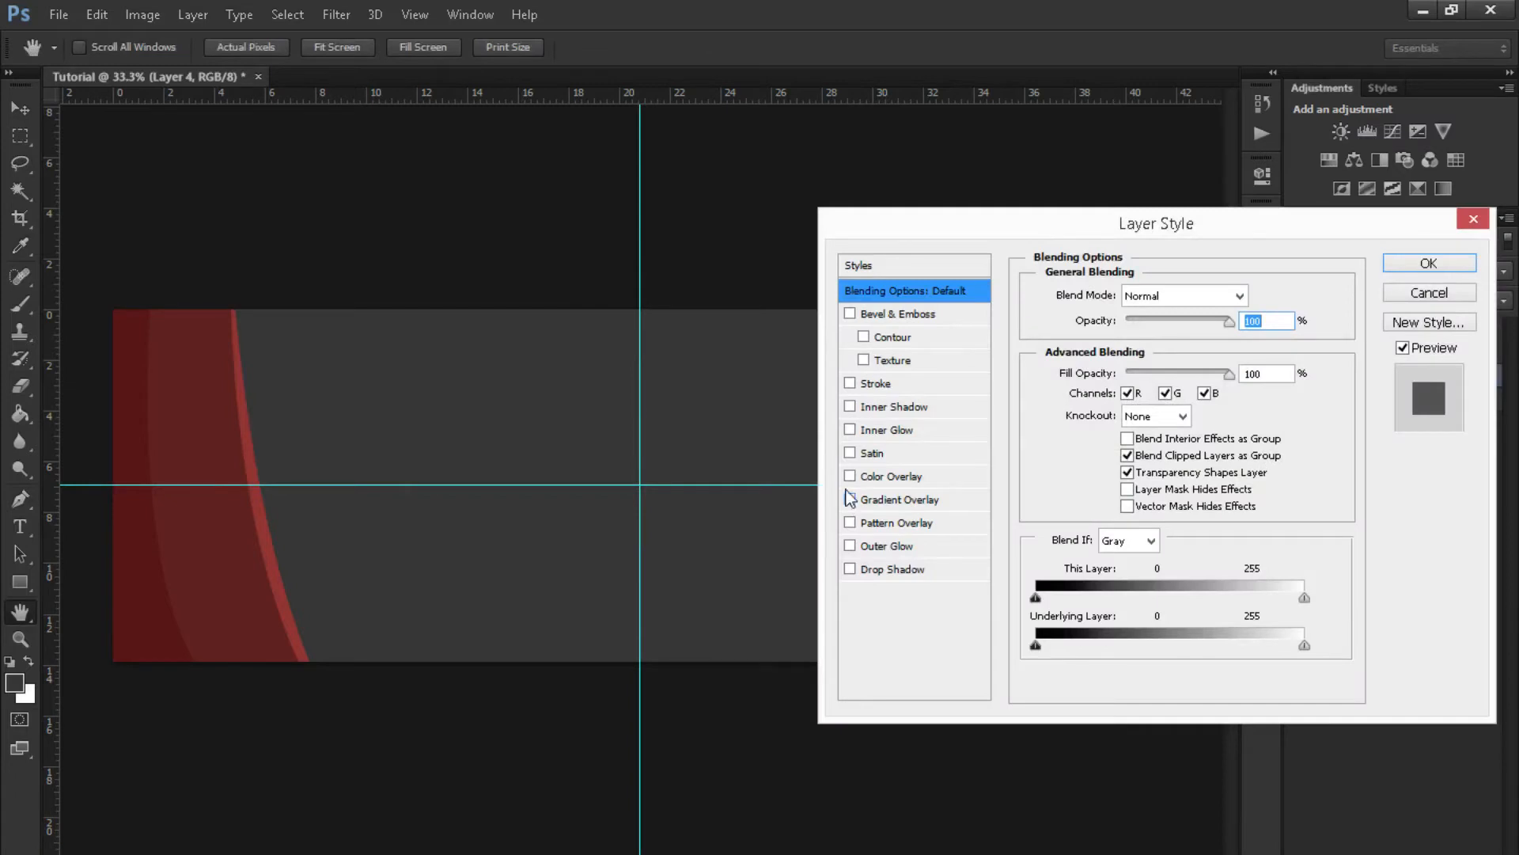
left_click(902, 474)
left_click(1259, 295)
mouse_move(525, 614)
left_mouse_down()
mouse_move(567, 631)
mouse_move(587, 610)
mouse_move(569, 597)
mouse_move(567, 620)
mouse_move(580, 617)
mouse_move(536, 633)
mouse_move(544, 648)
left_mouse_up()
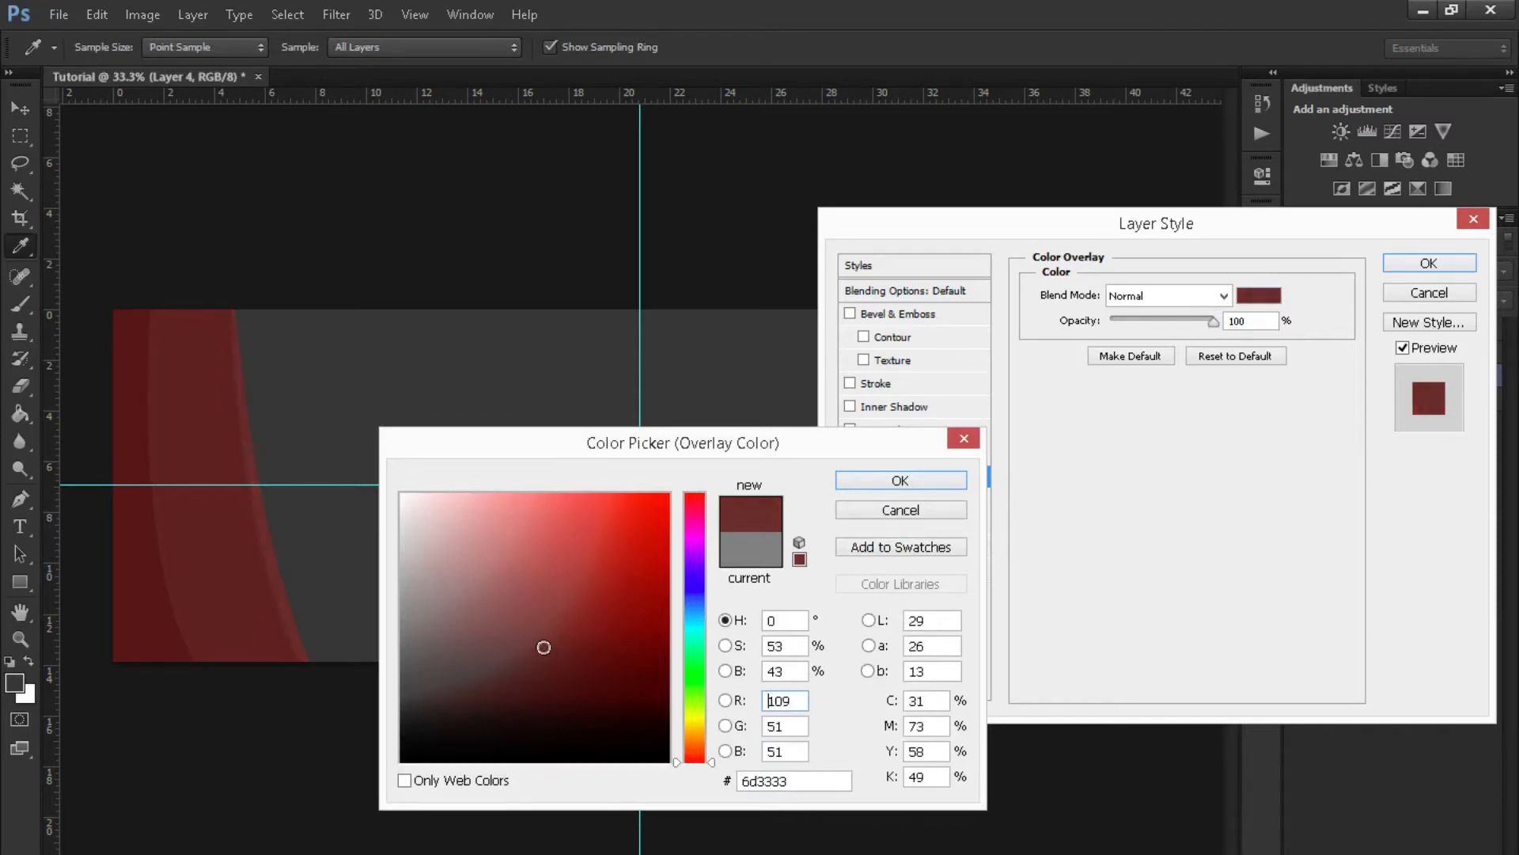
left_click(916, 478)
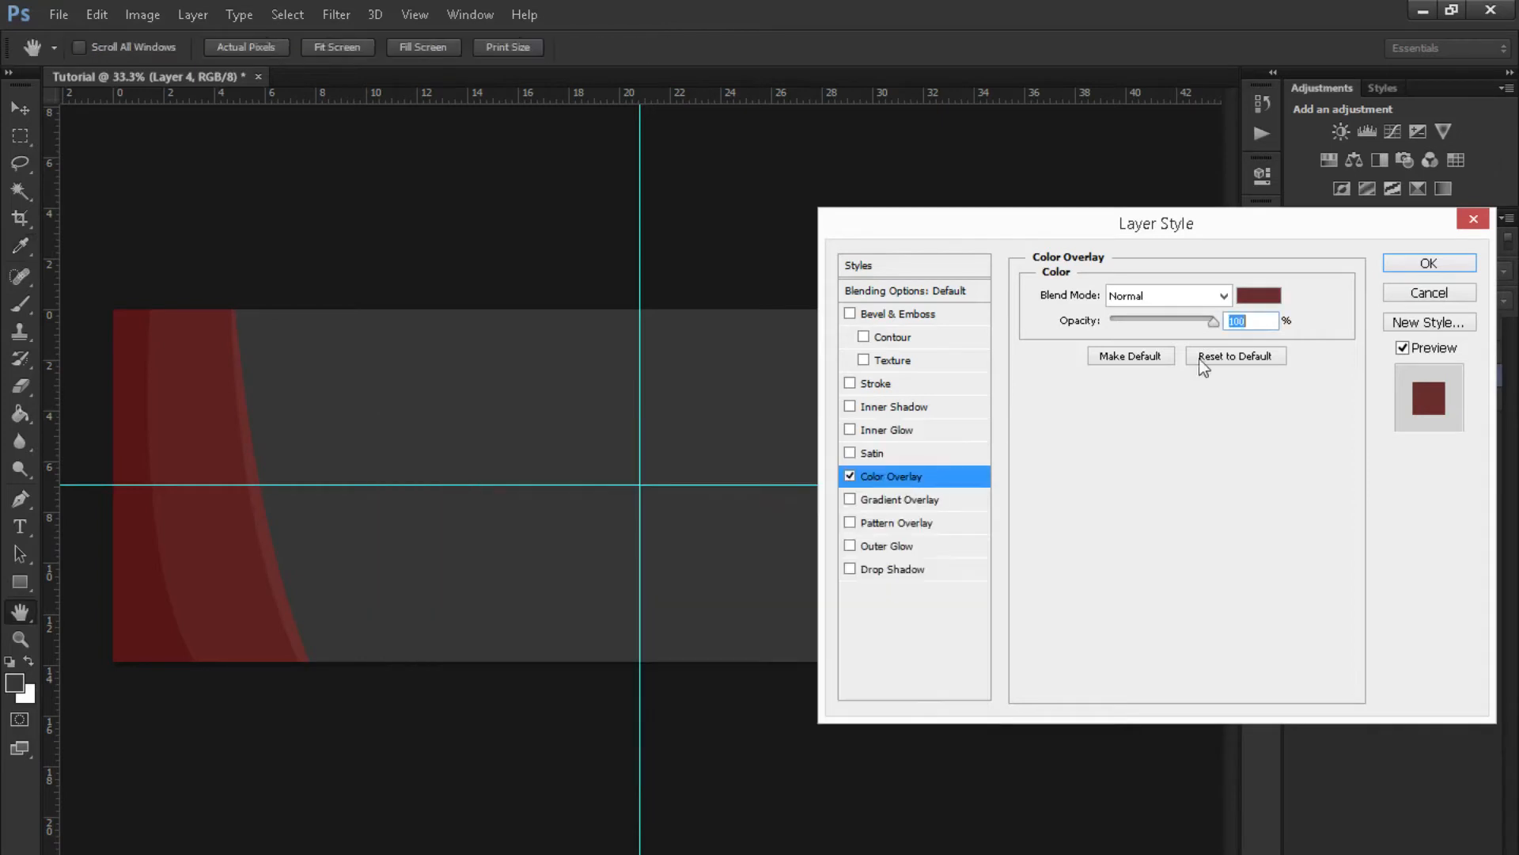
left_click(1432, 264)
- Switch to the Move tool and collapse Layer 4's effects list
left_click(20, 115)
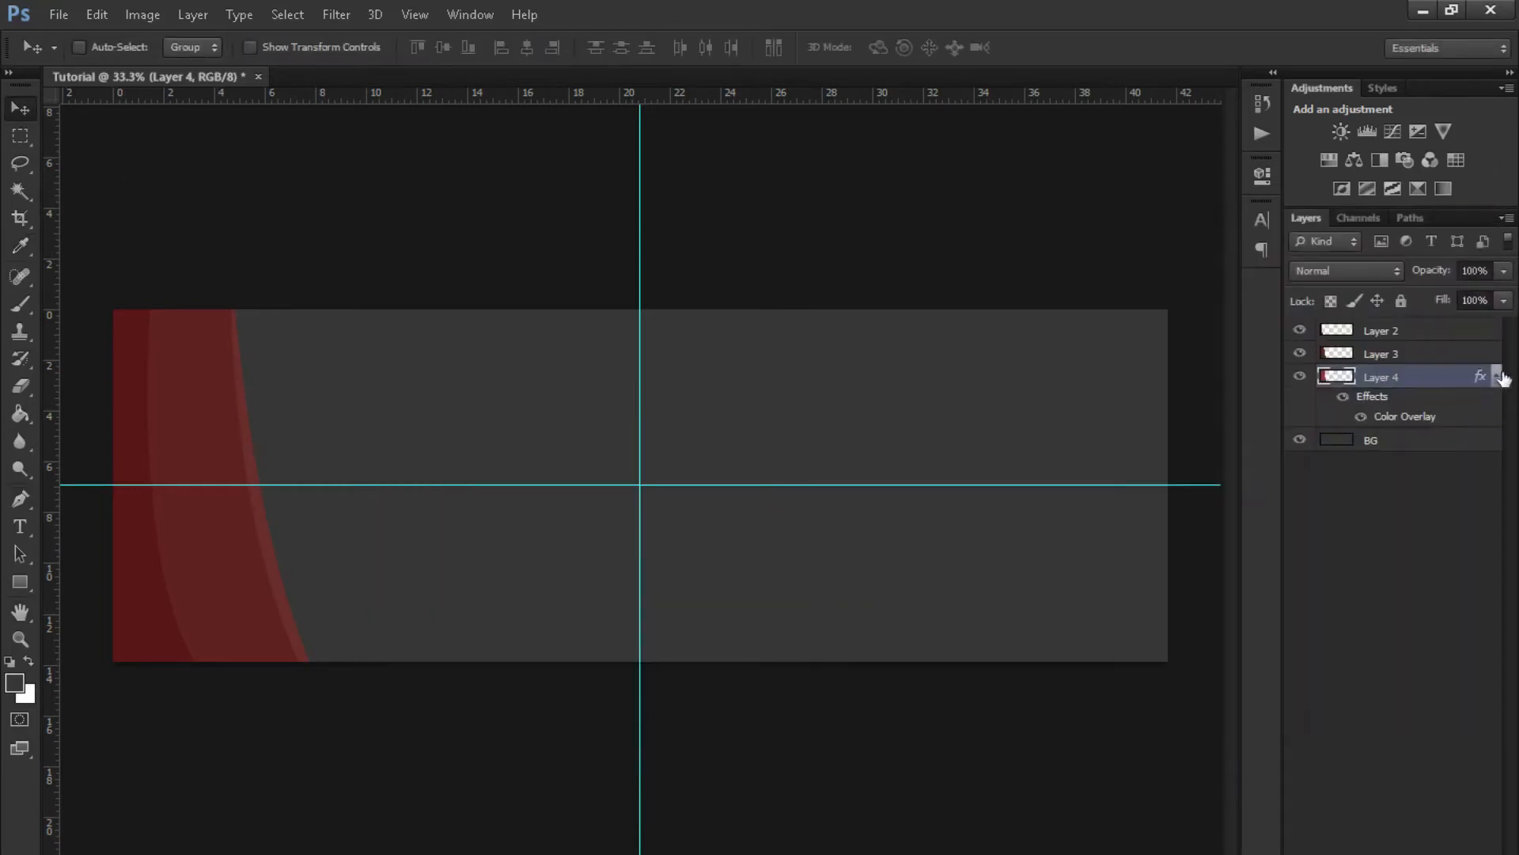
right_click(1501, 380)
key("Escape")
left_click(1496, 376)
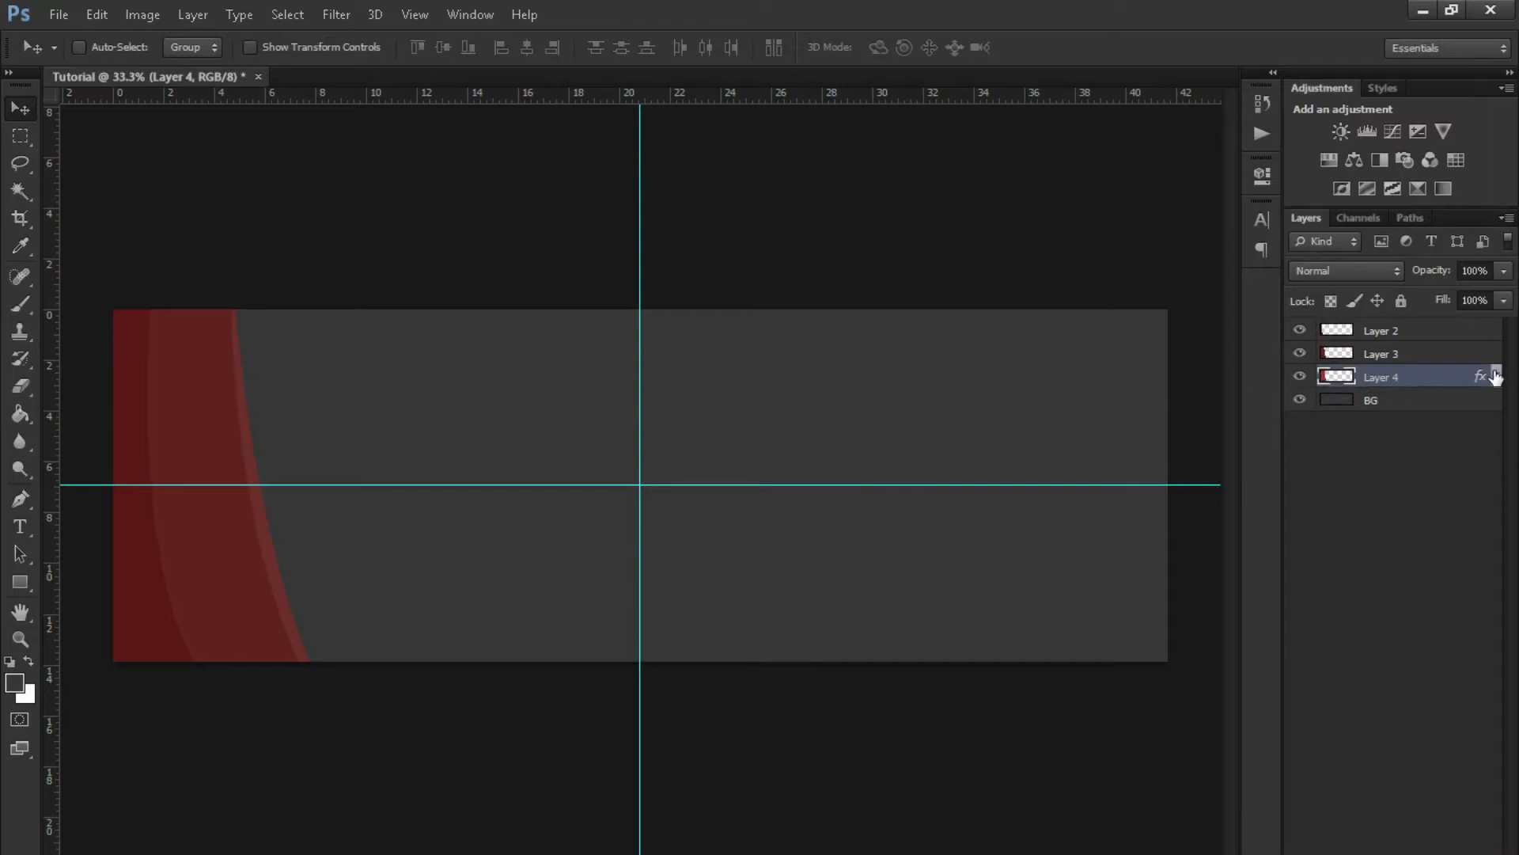
- Enable a Gradient Overlay on the BG layer and set the gradient's starting color stop to dark gray #393939
double_click(1393, 401)
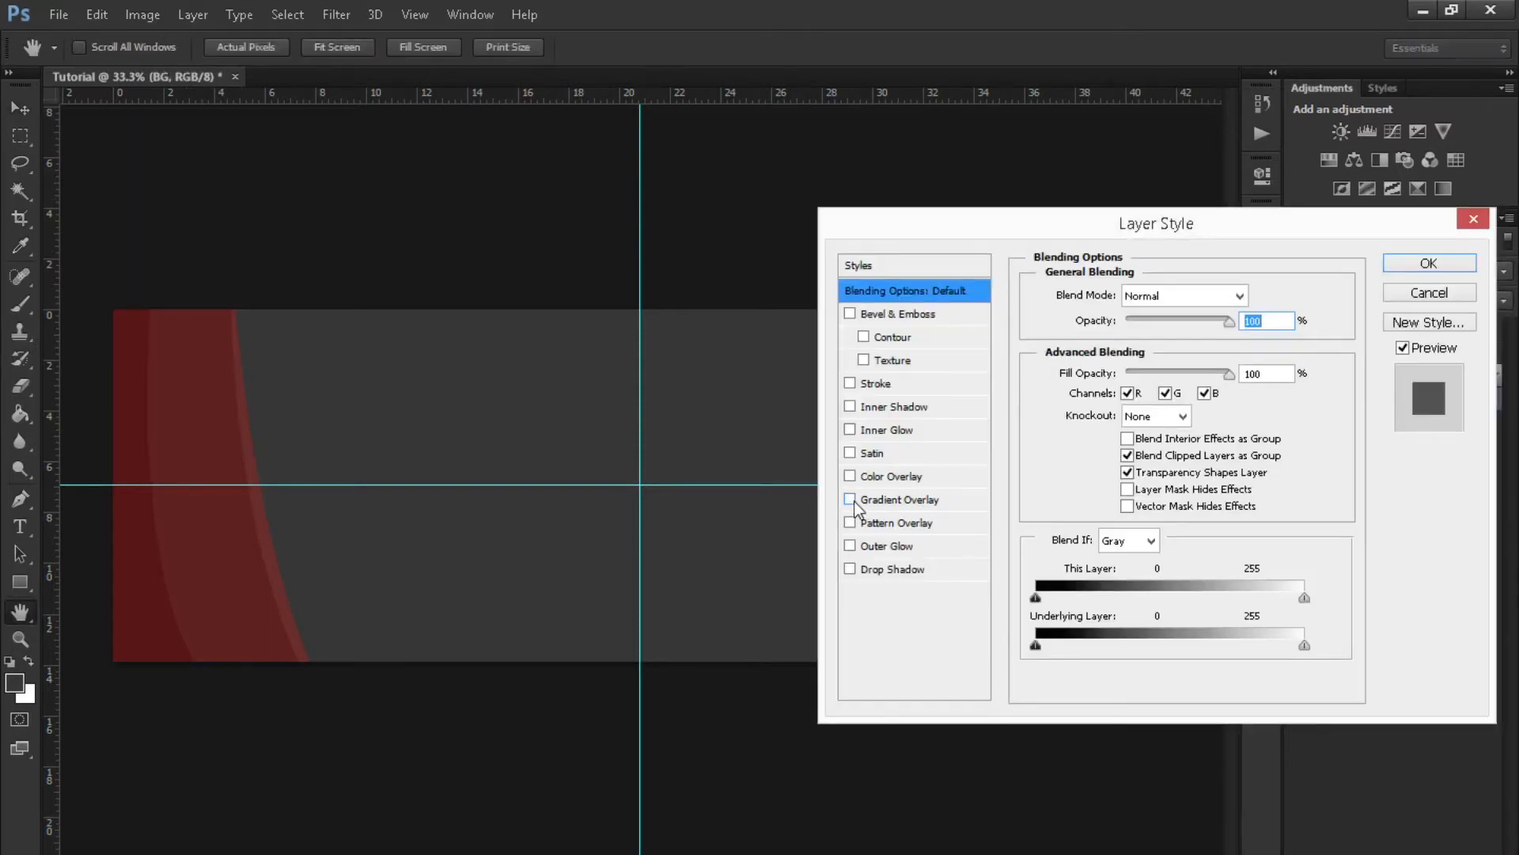
left_click(850, 499)
left_click(891, 497)
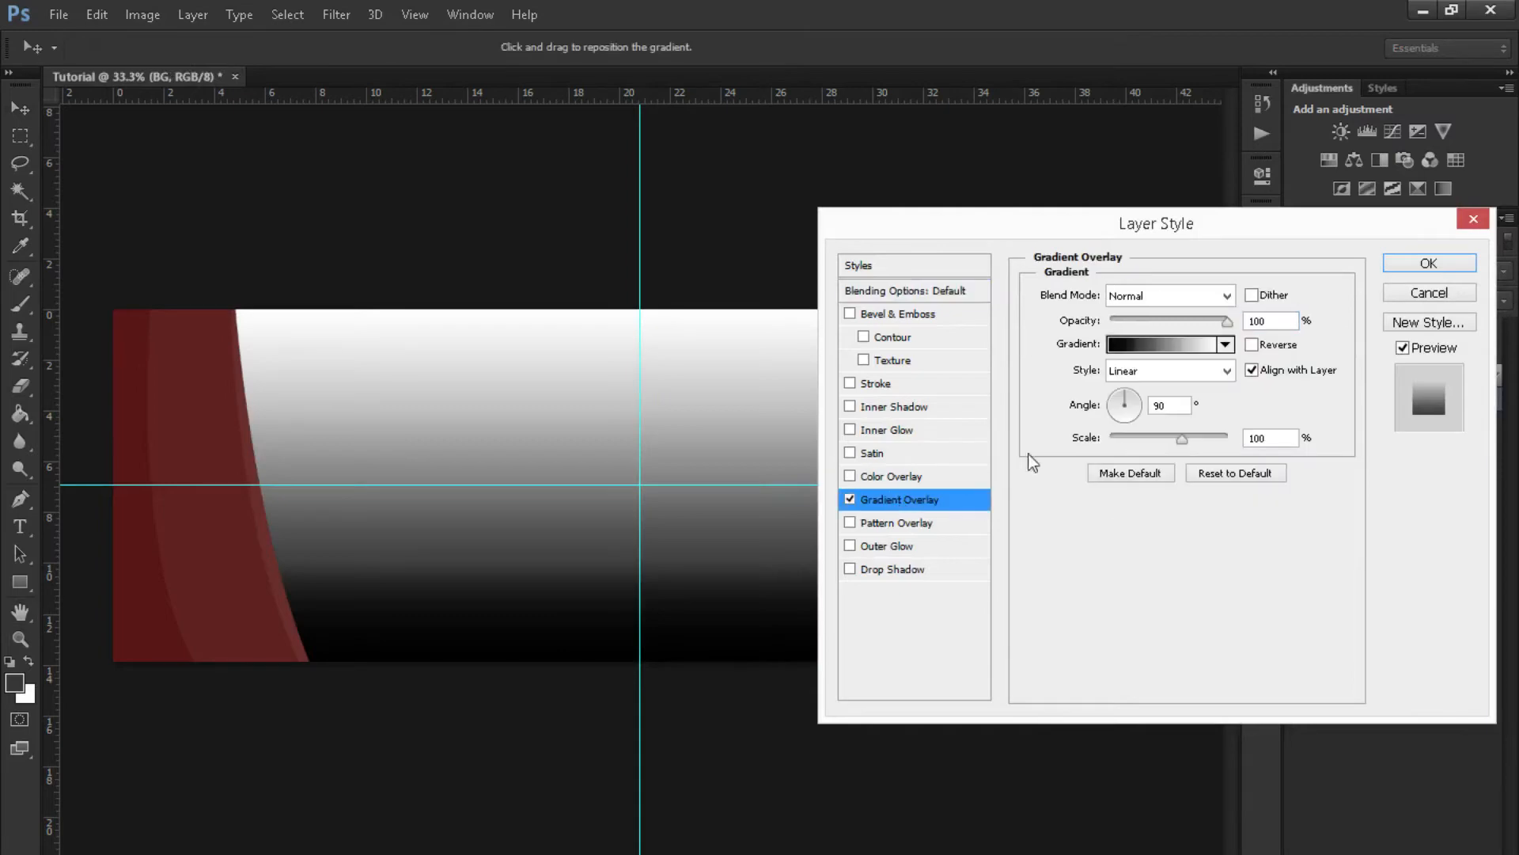
left_click(1191, 349)
double_click(952, 532)
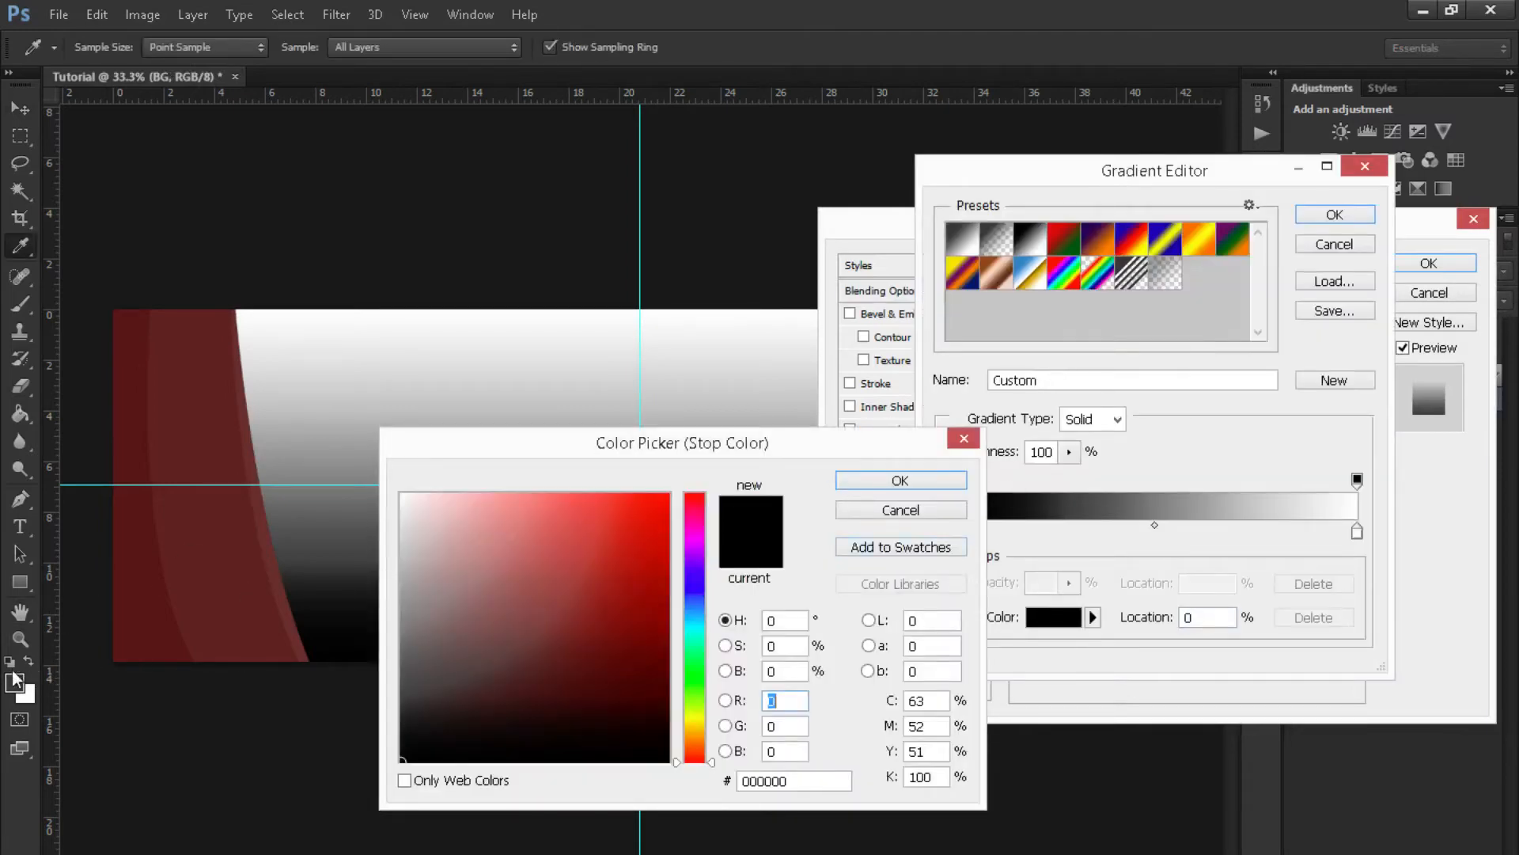
left_click(374, 594)
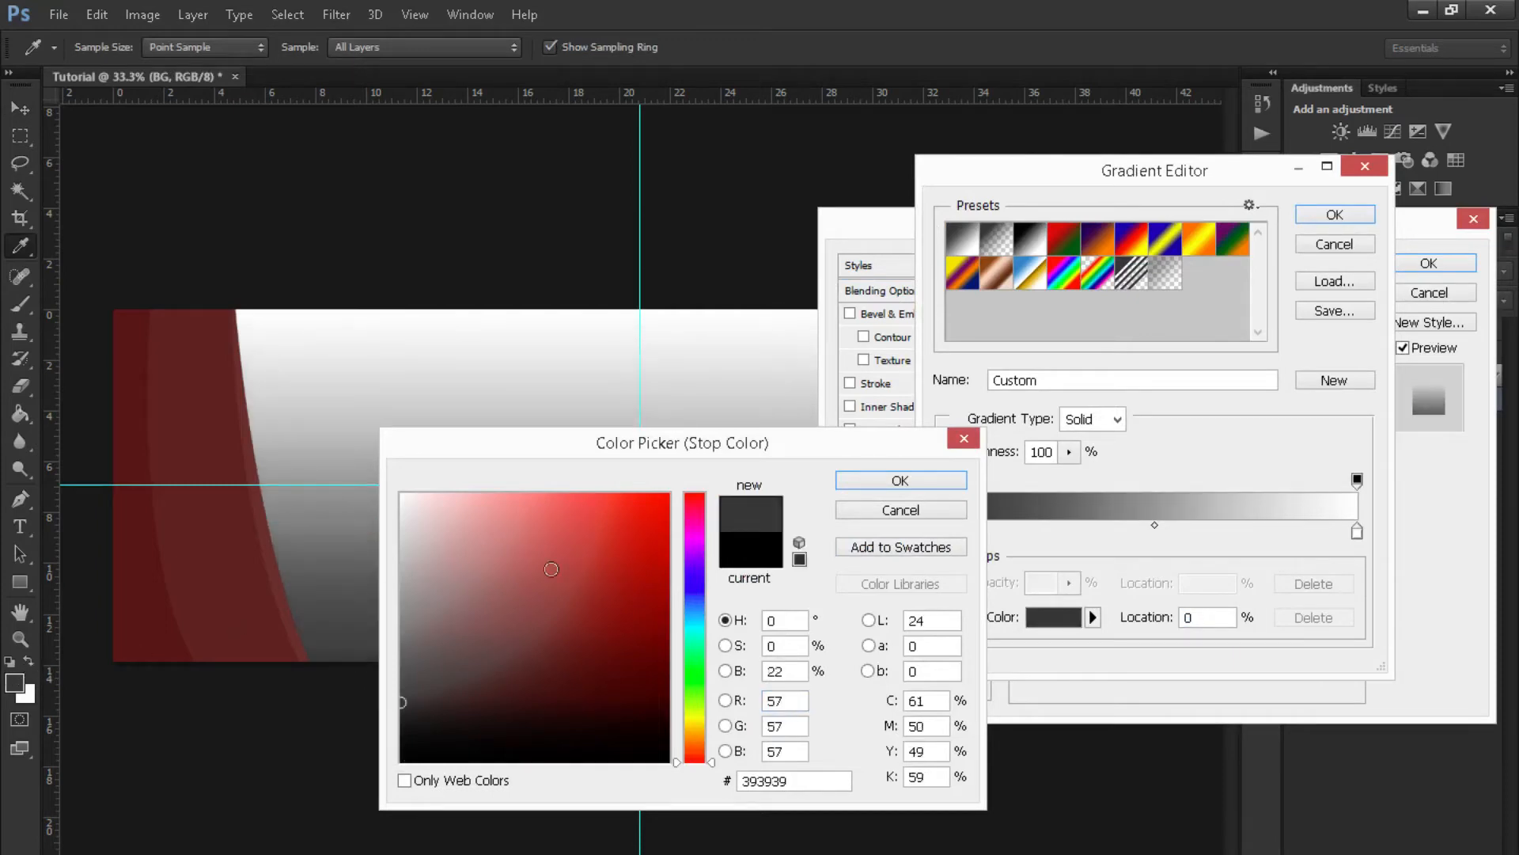
left_click(900, 481)
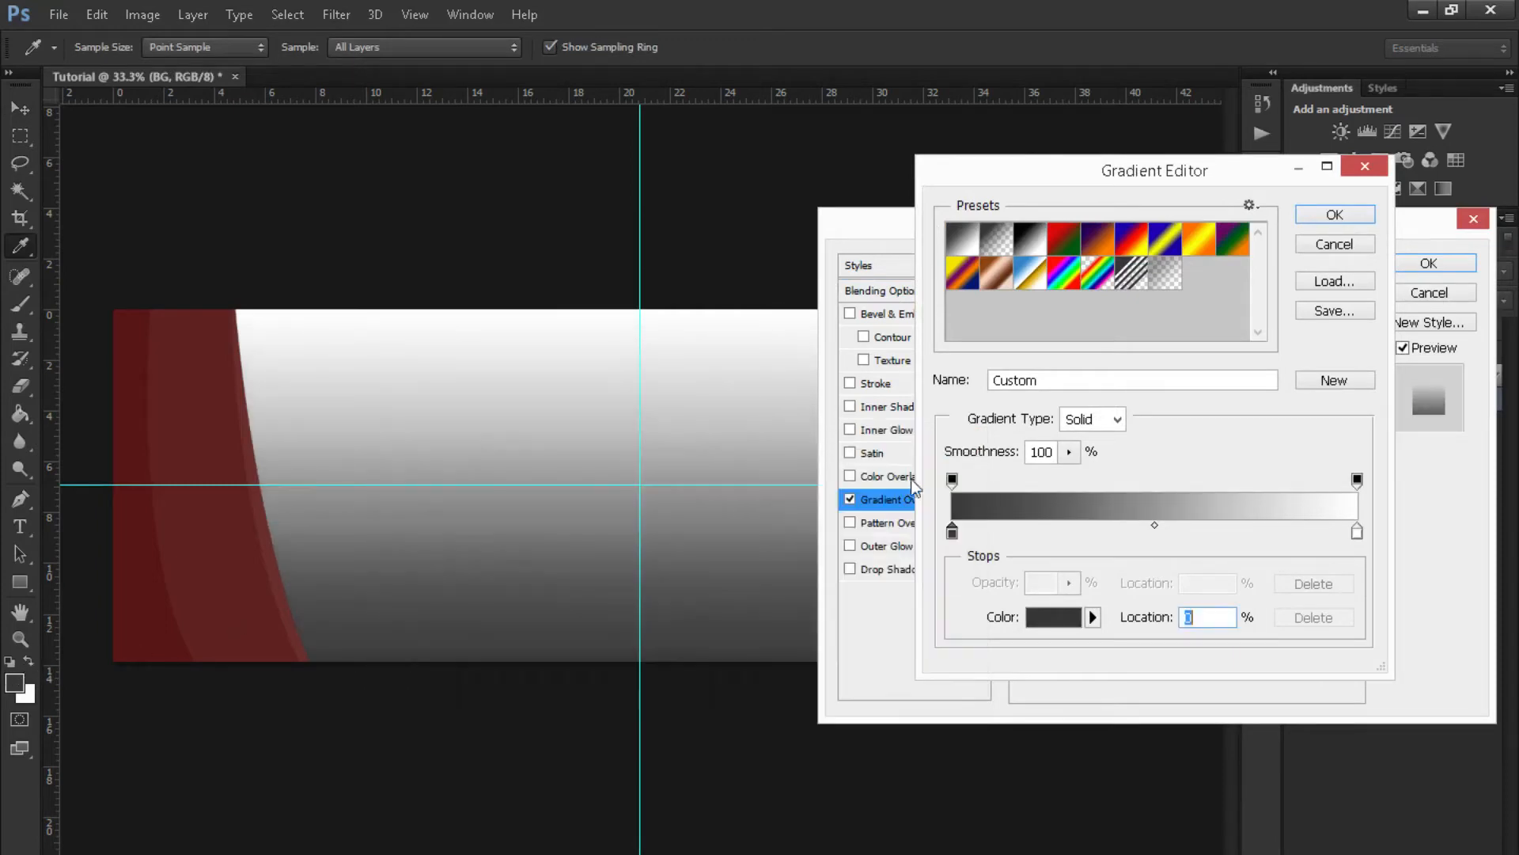
- Try dark gray #3b3b3b for the gradient's color stop at 100% and undo that change
double_click(1357, 533)
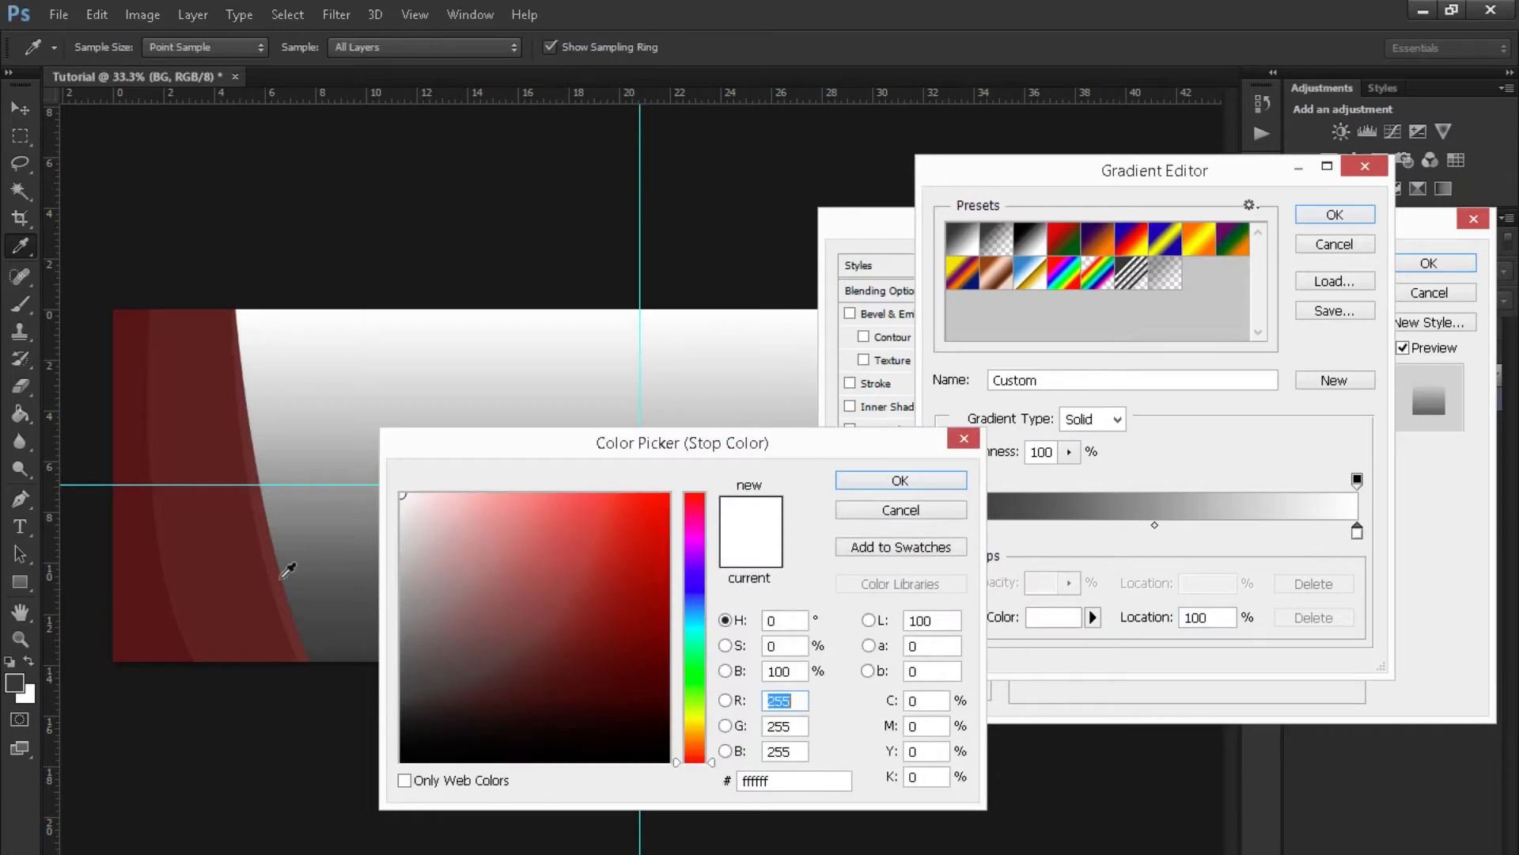
left_click(188, 647)
left_click_drag(402, 689, 396, 701)
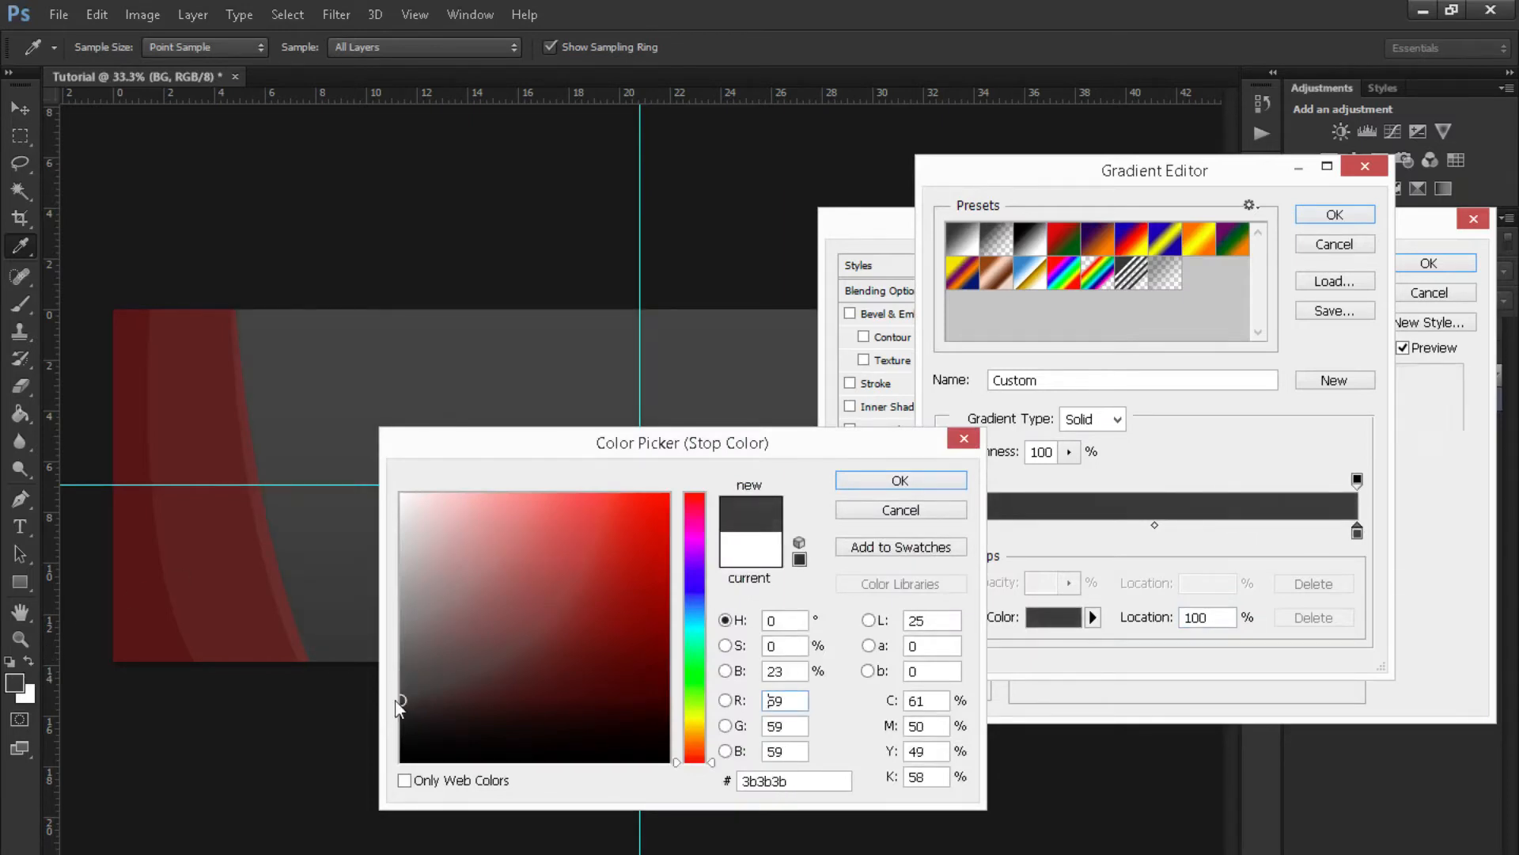
left_click(900, 480)
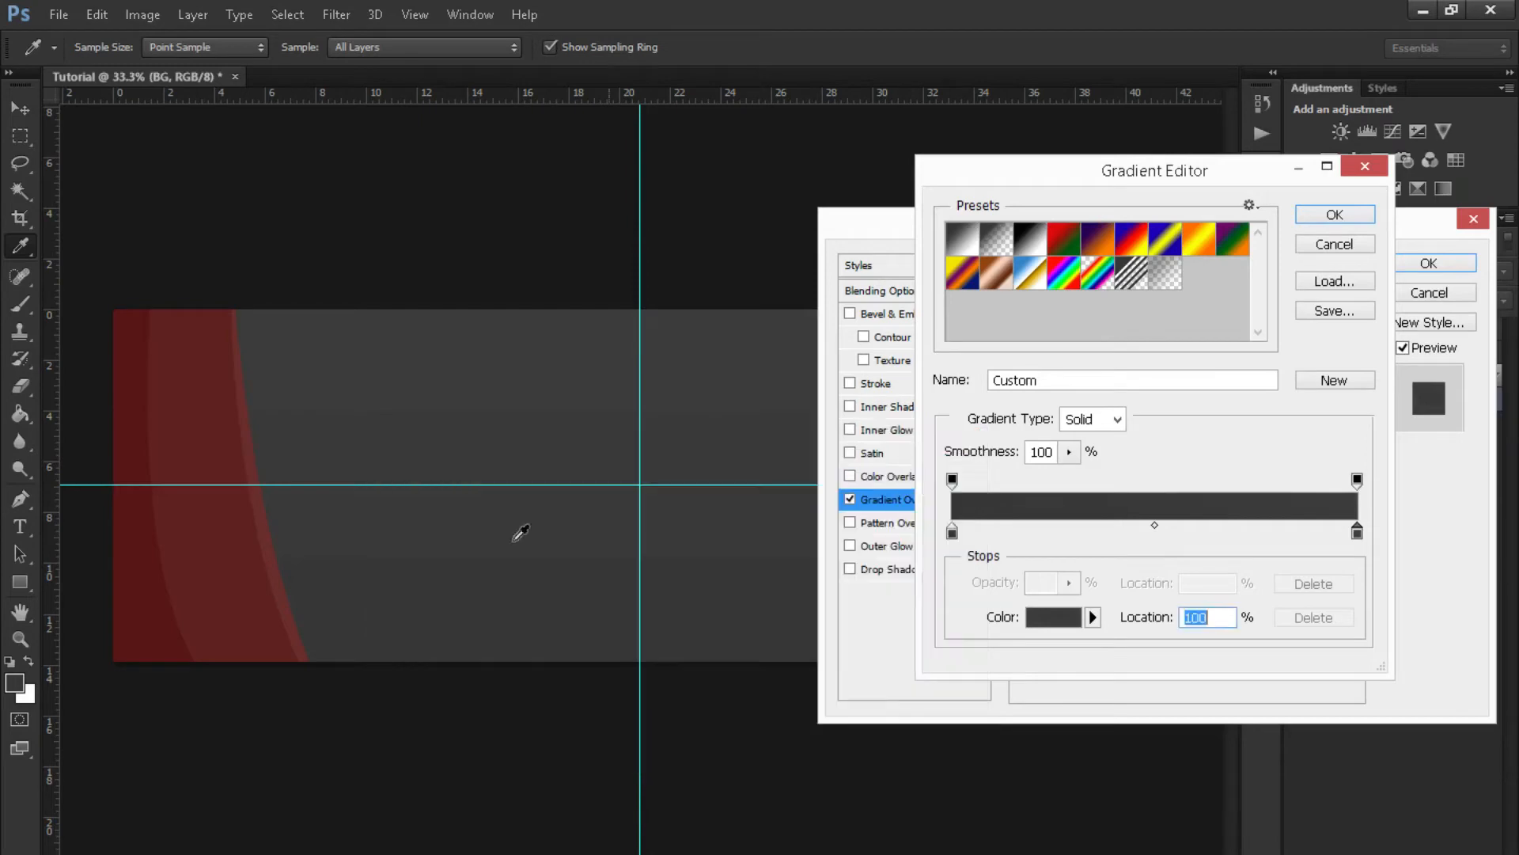
key("ctrl+z")
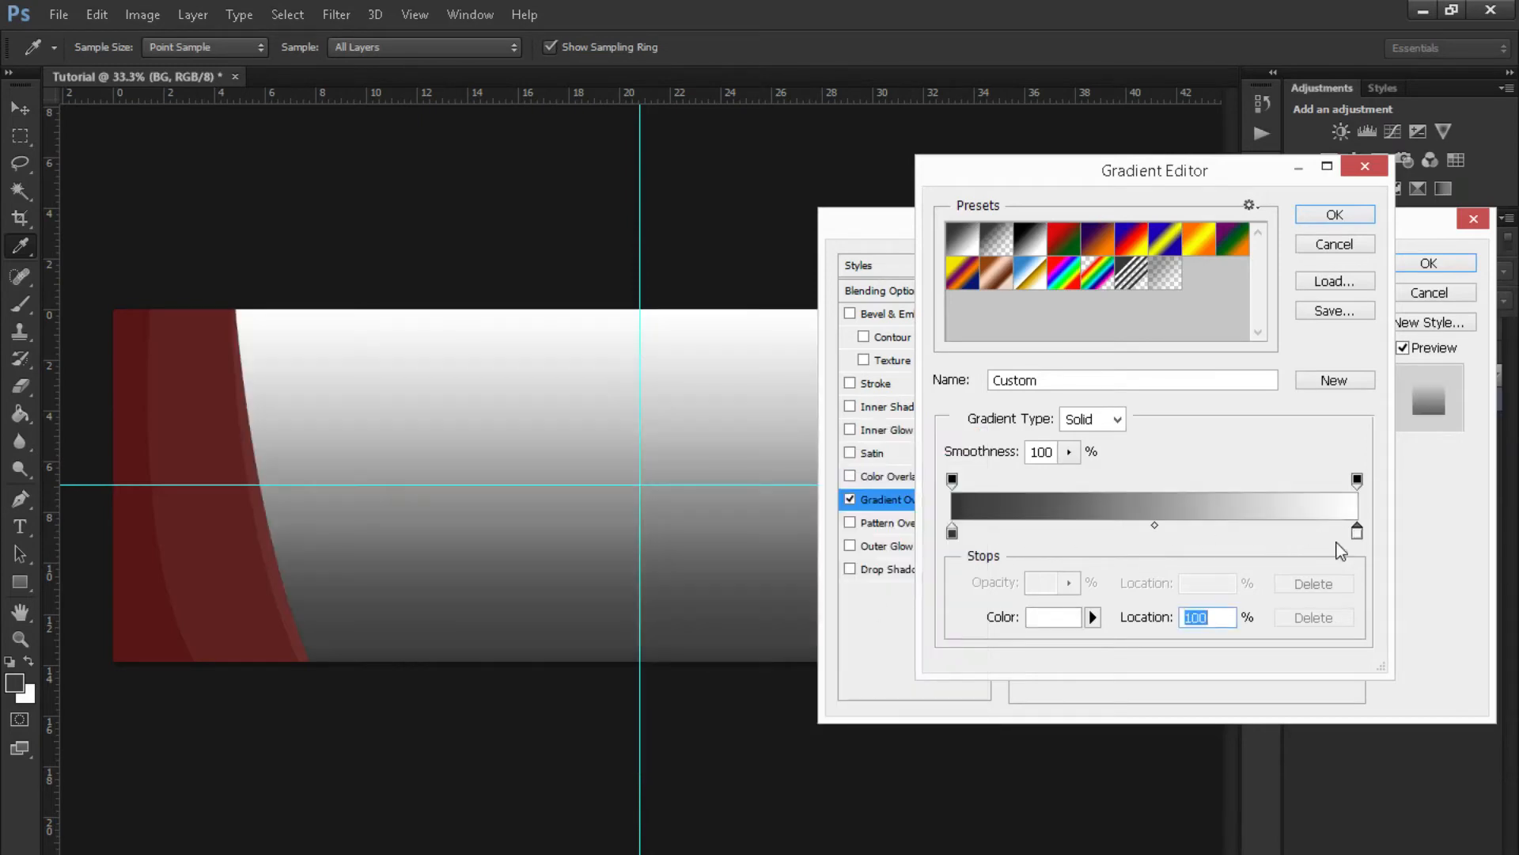
- Set the gradient's color stop at 100% to gray #434343 and apply the Gradient Overlay to the BG layer
double_click(1358, 531)
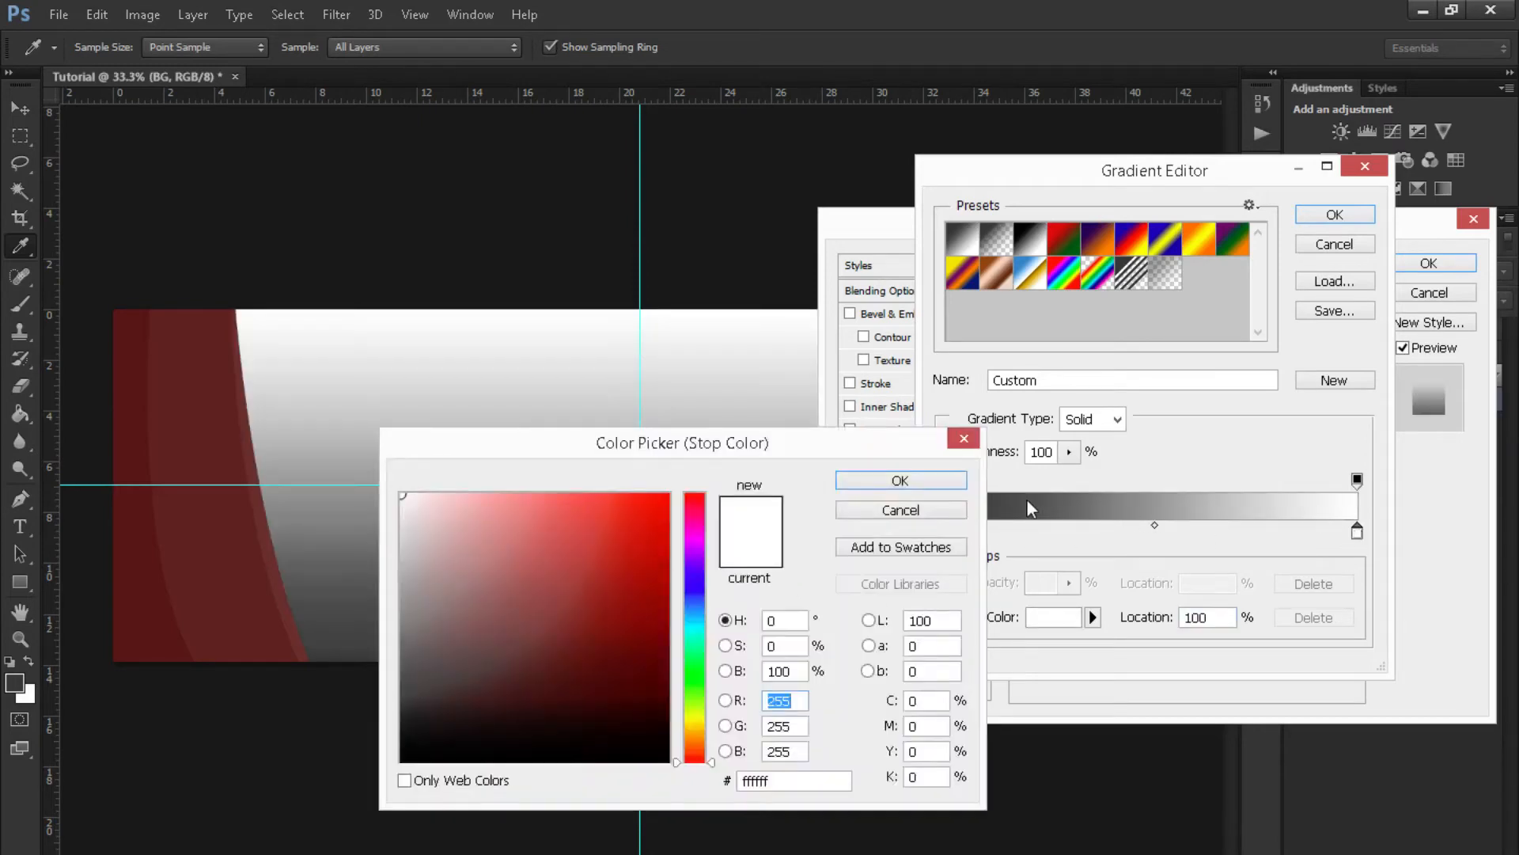
left_click(16, 681)
left_click_drag(423, 692, 401, 691)
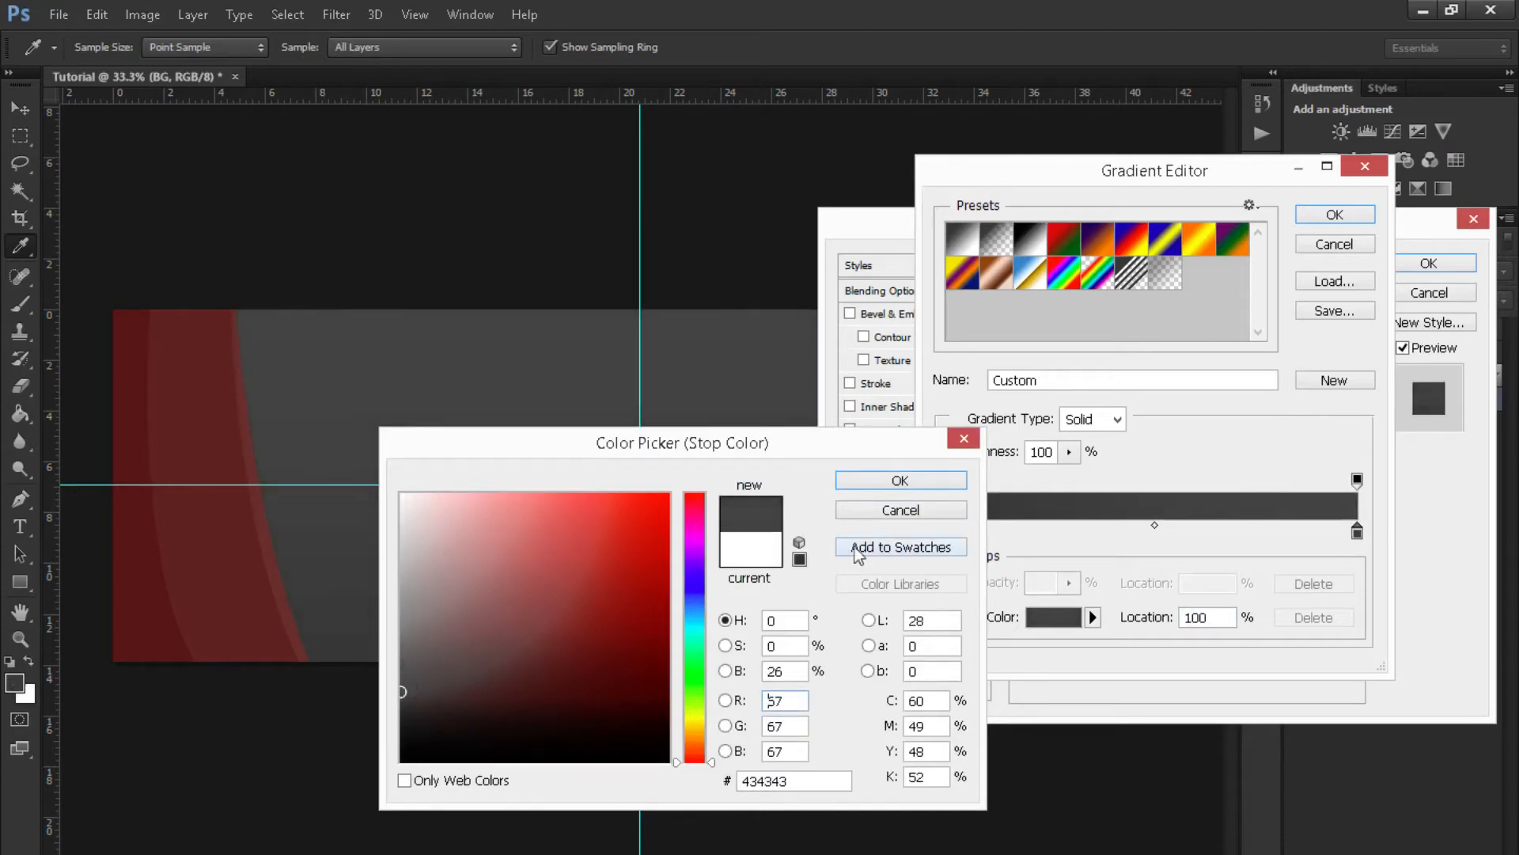
left_click(900, 481)
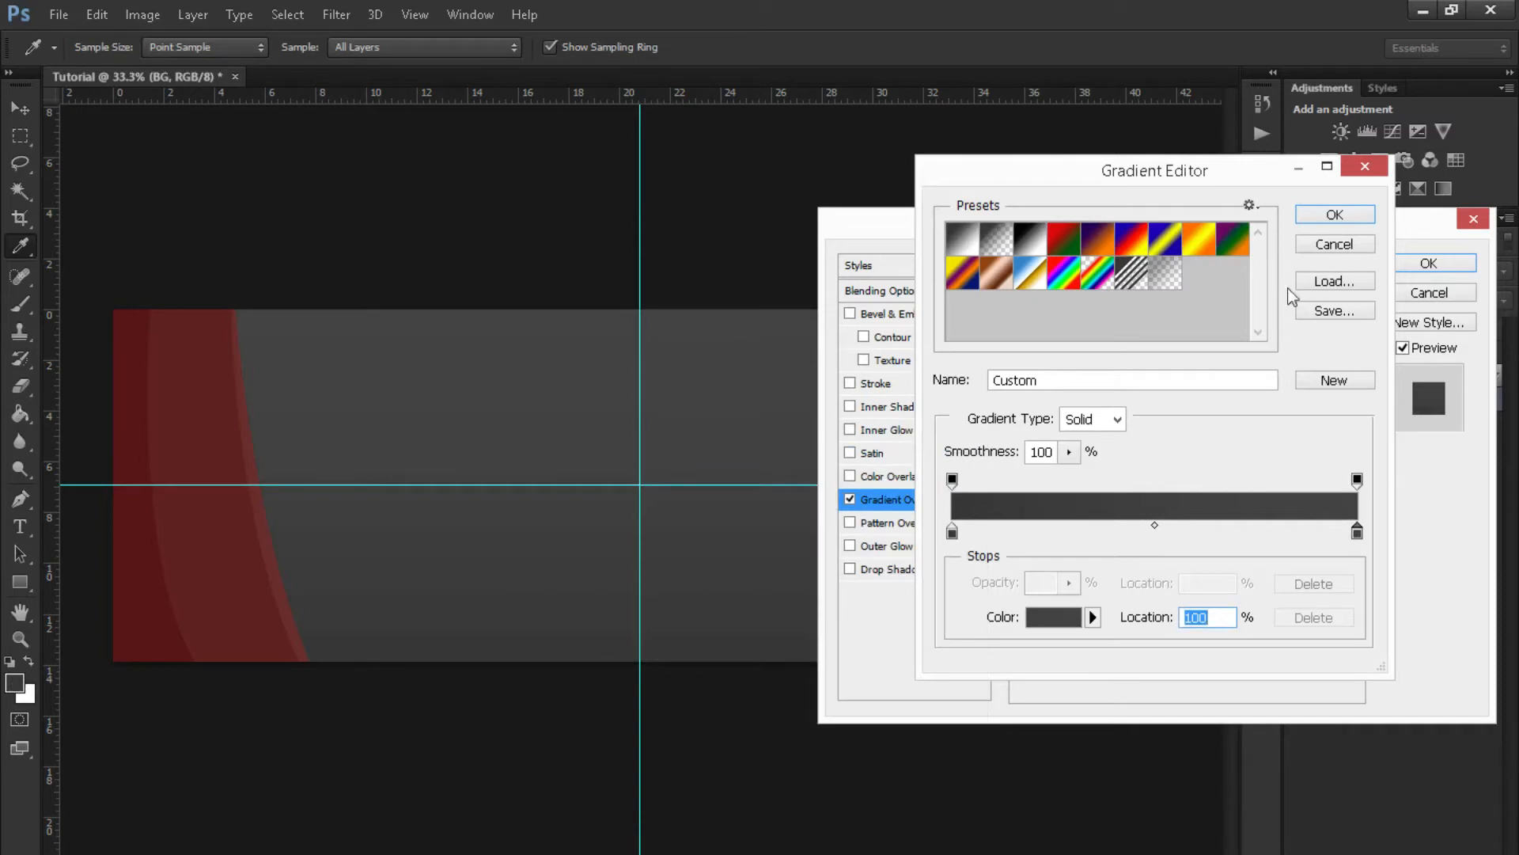
left_click(1333, 216)
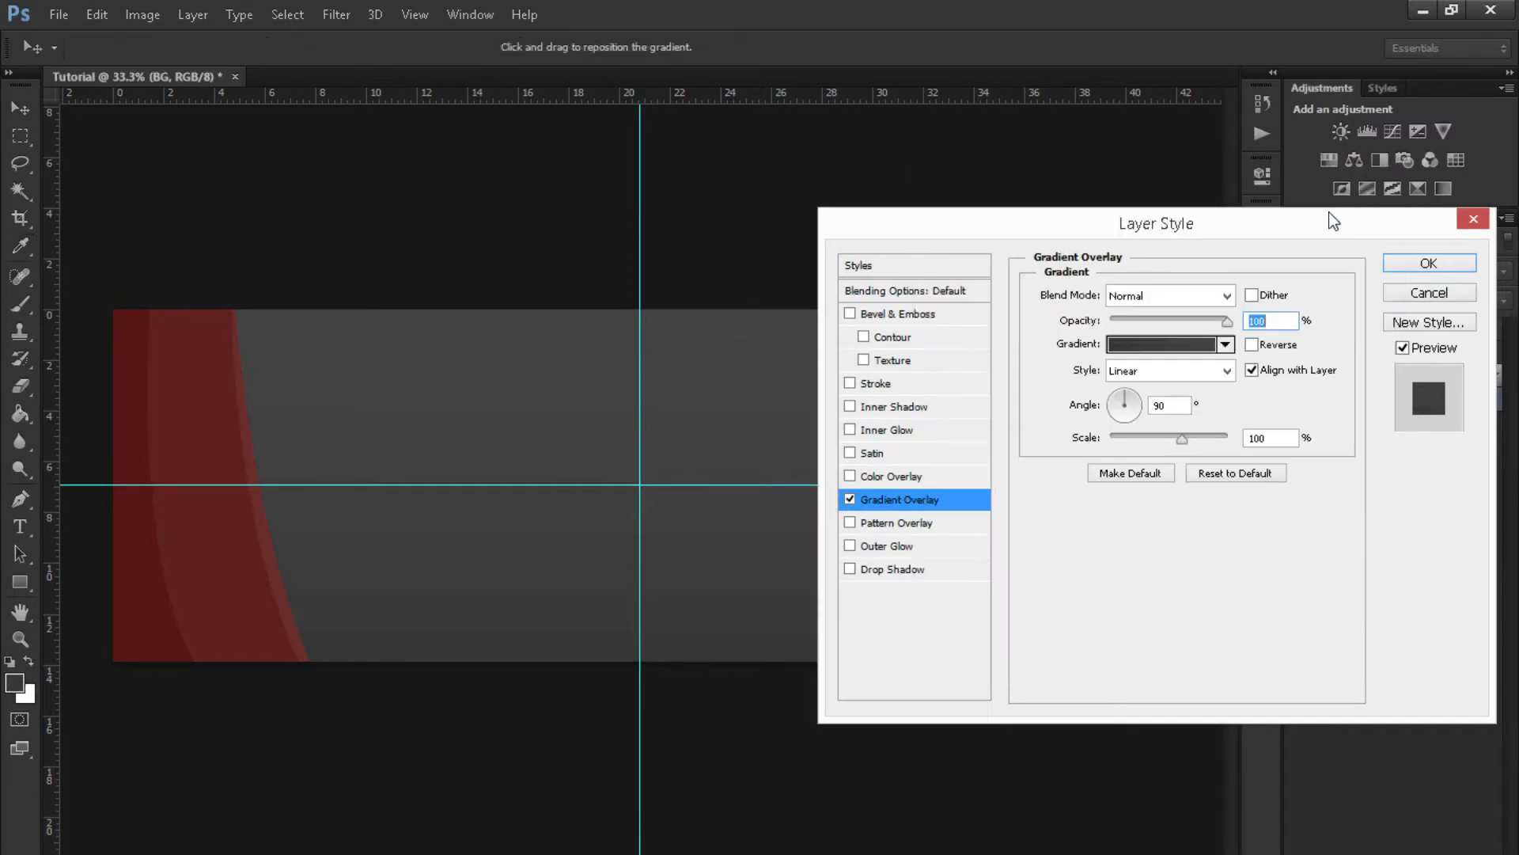
left_click(1429, 262)
- Rasterize the layer styles of the BG layer and Layer 4
right_click(1442, 401)
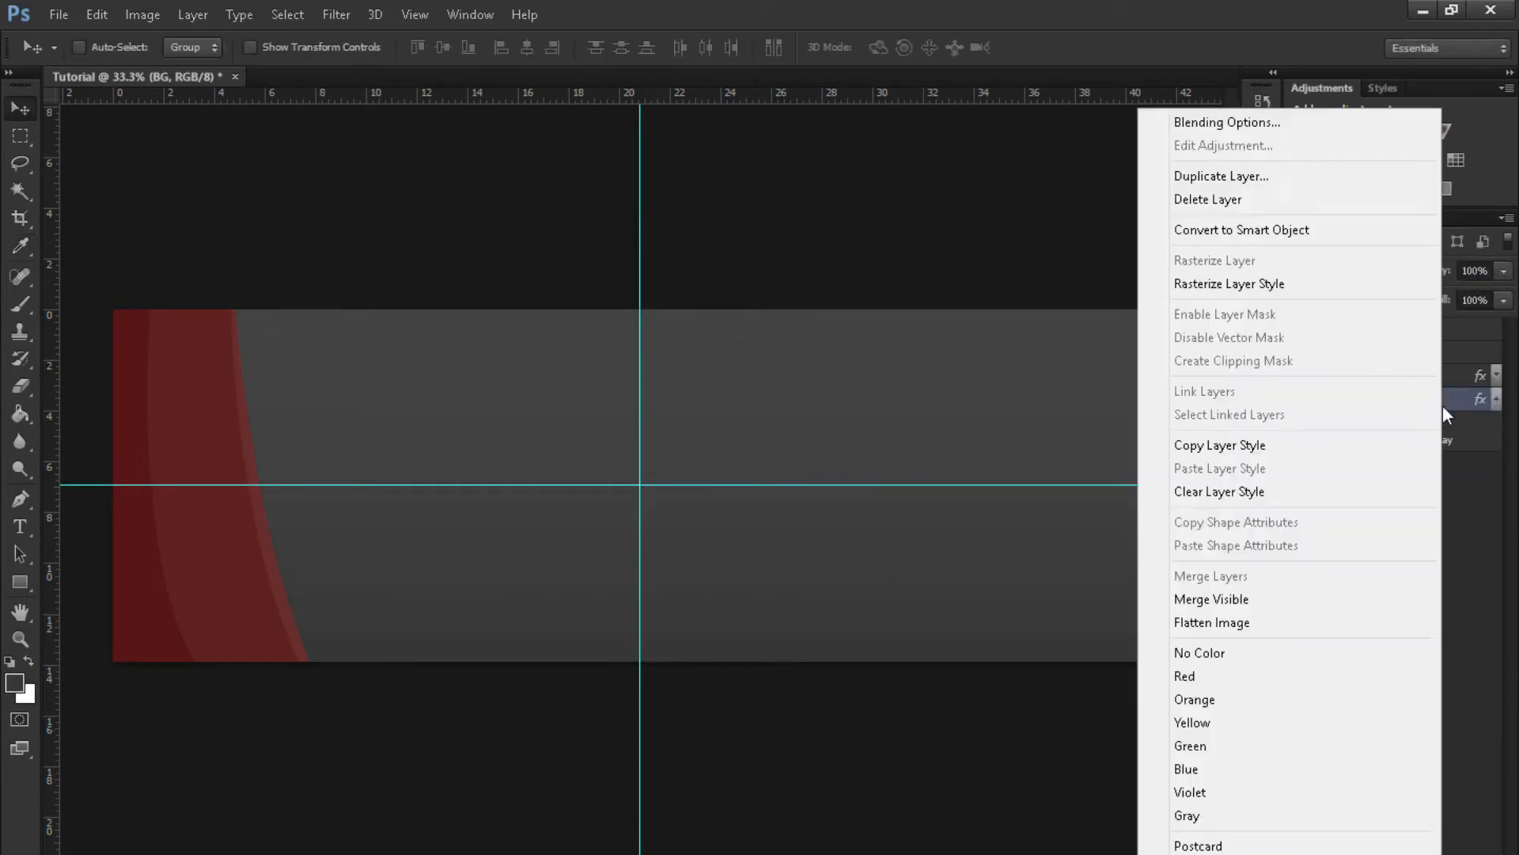
left_click(1229, 285)
right_click(1475, 378)
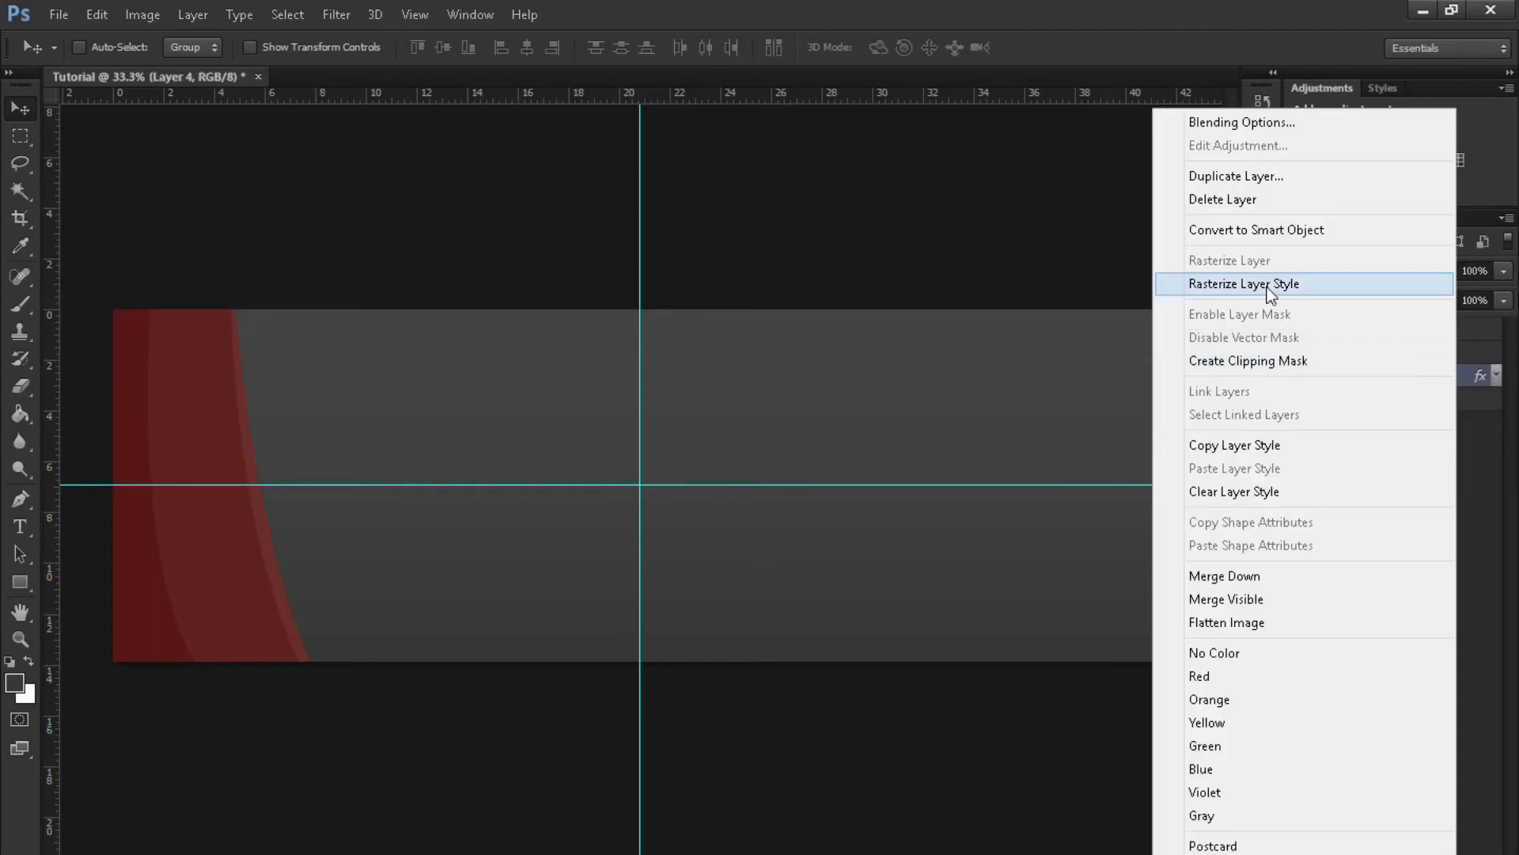
left_click(1417, 285)
left_click(1405, 435)
left_click(1398, 385)
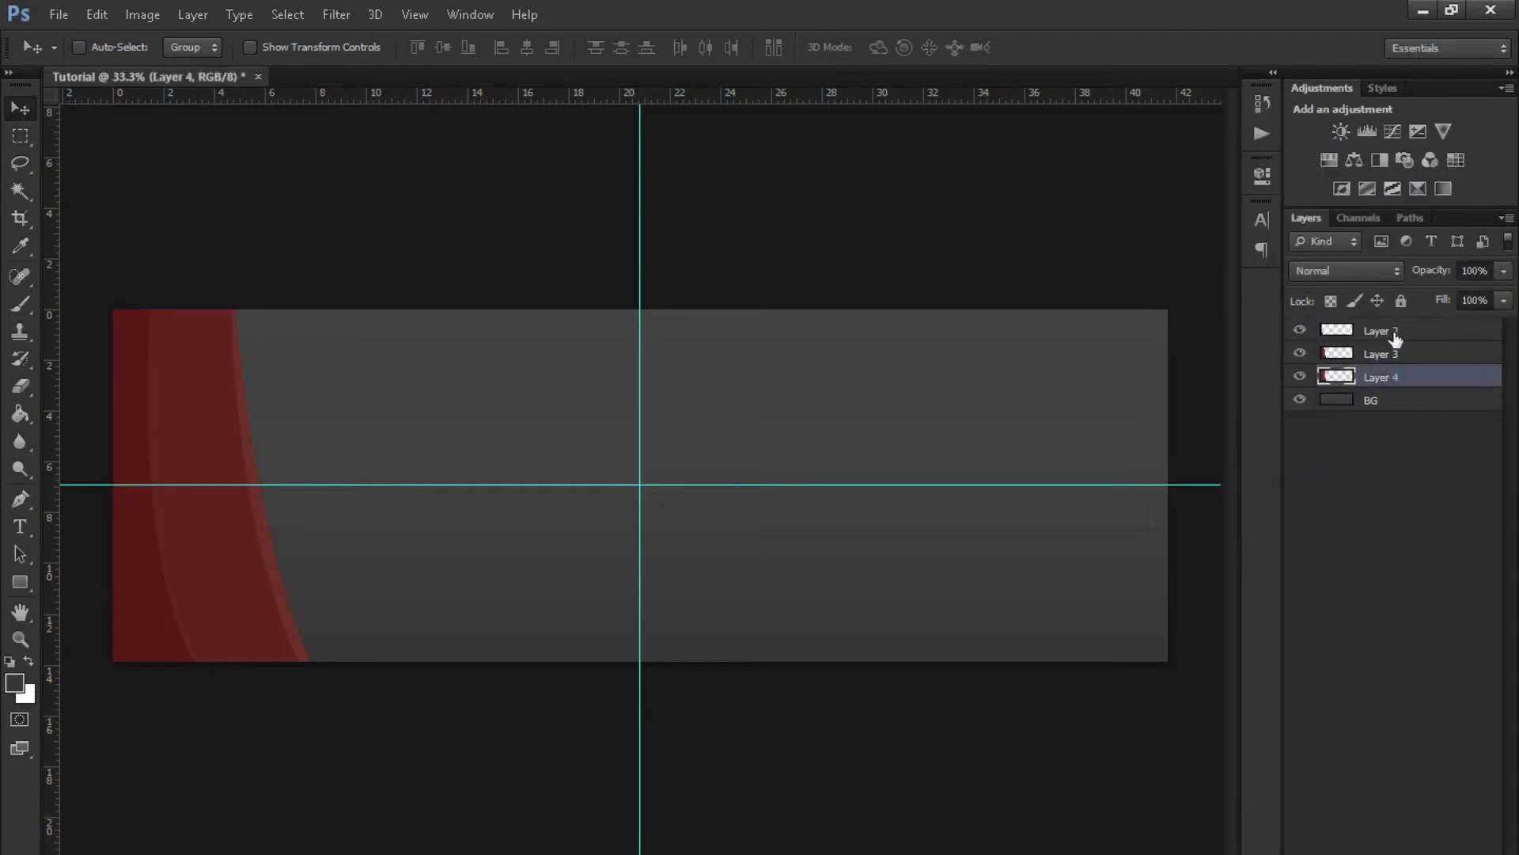
- Rename Layer 4 as Shape 3 and Layer 3 as Shape 2
double_click(1391, 380)
type("Shape 2")
key("BackSpace")
type("3")
key("Return")
double_click(1377, 356)
type("Shape 2")
key("Return")
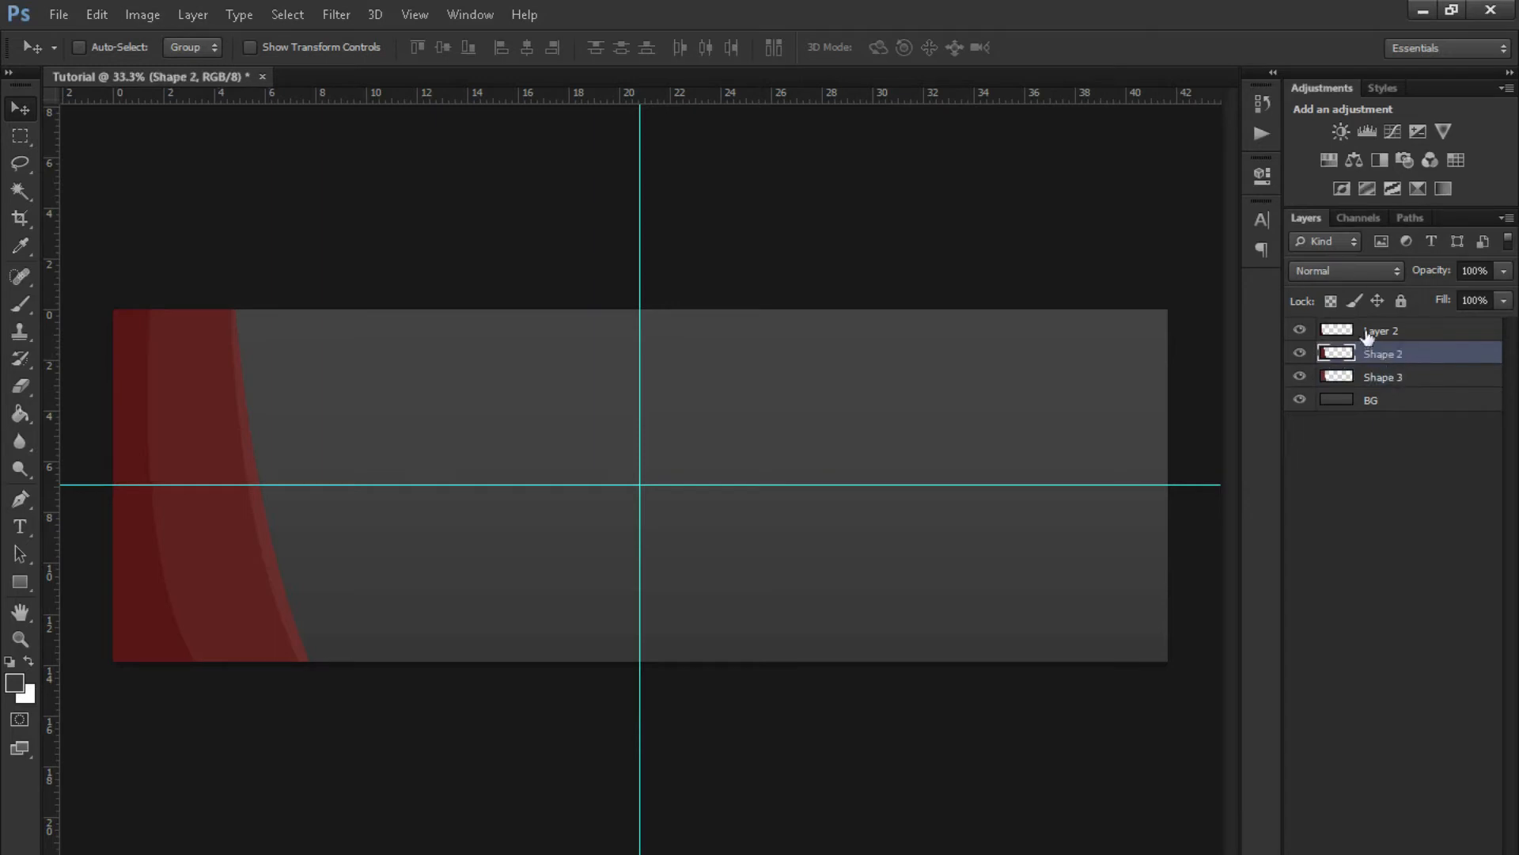
- Rename Layer 2 as Shape 1
double_click(1379, 330)
type("Shape")
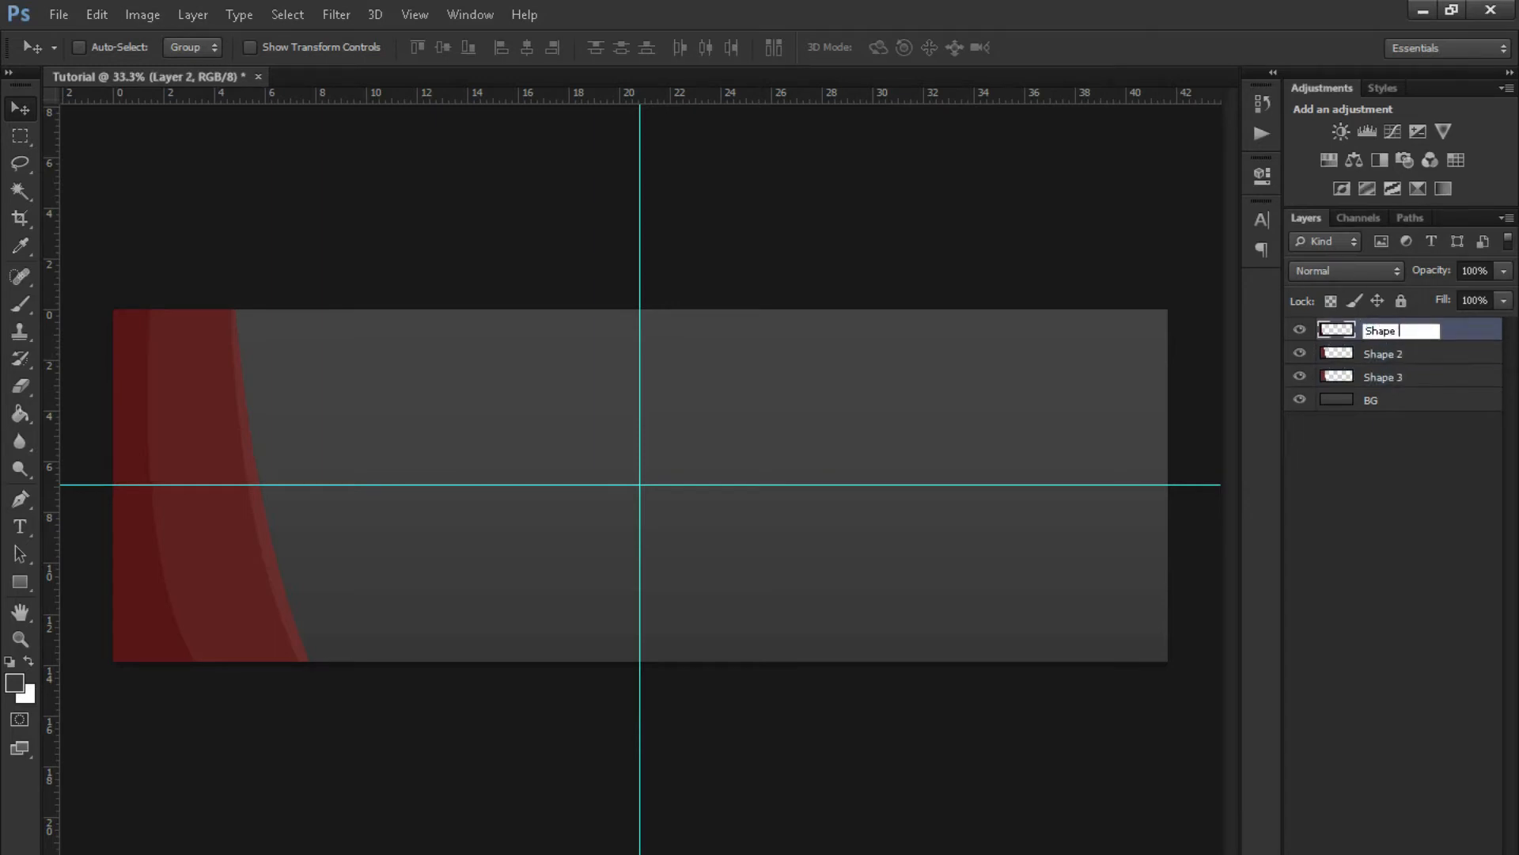
type(" 1")
key("Return")
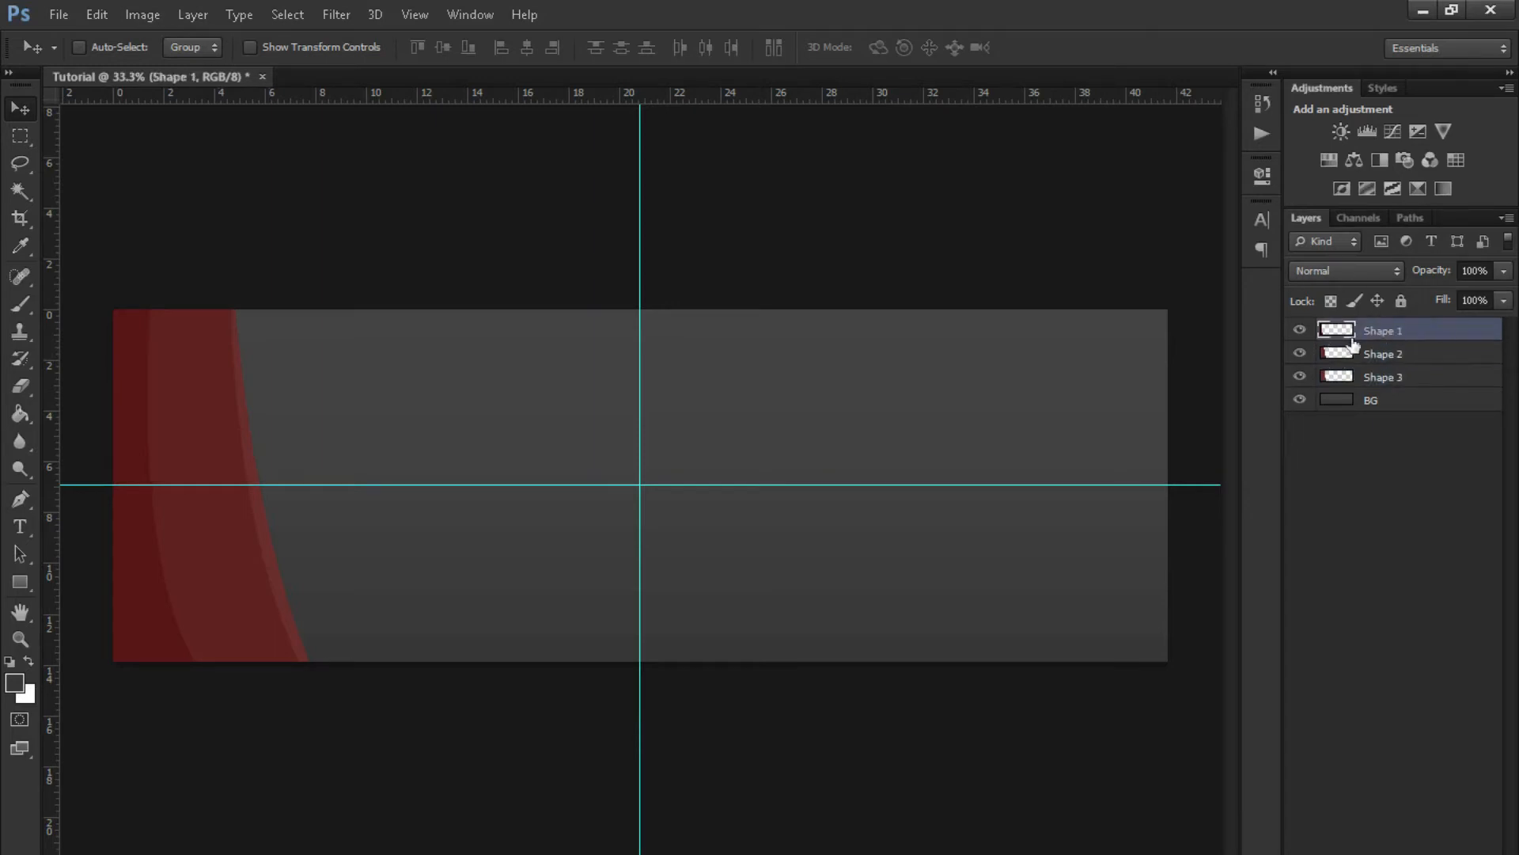
- Move the Shape 1, Shape 2 and Shape 3 layers together slightly right, leaving a narrow gap at the canvas's left edge
left_click(1300, 354)
left_click(1300, 354)
left_click(1300, 376)
left_click(1415, 378, "shift")
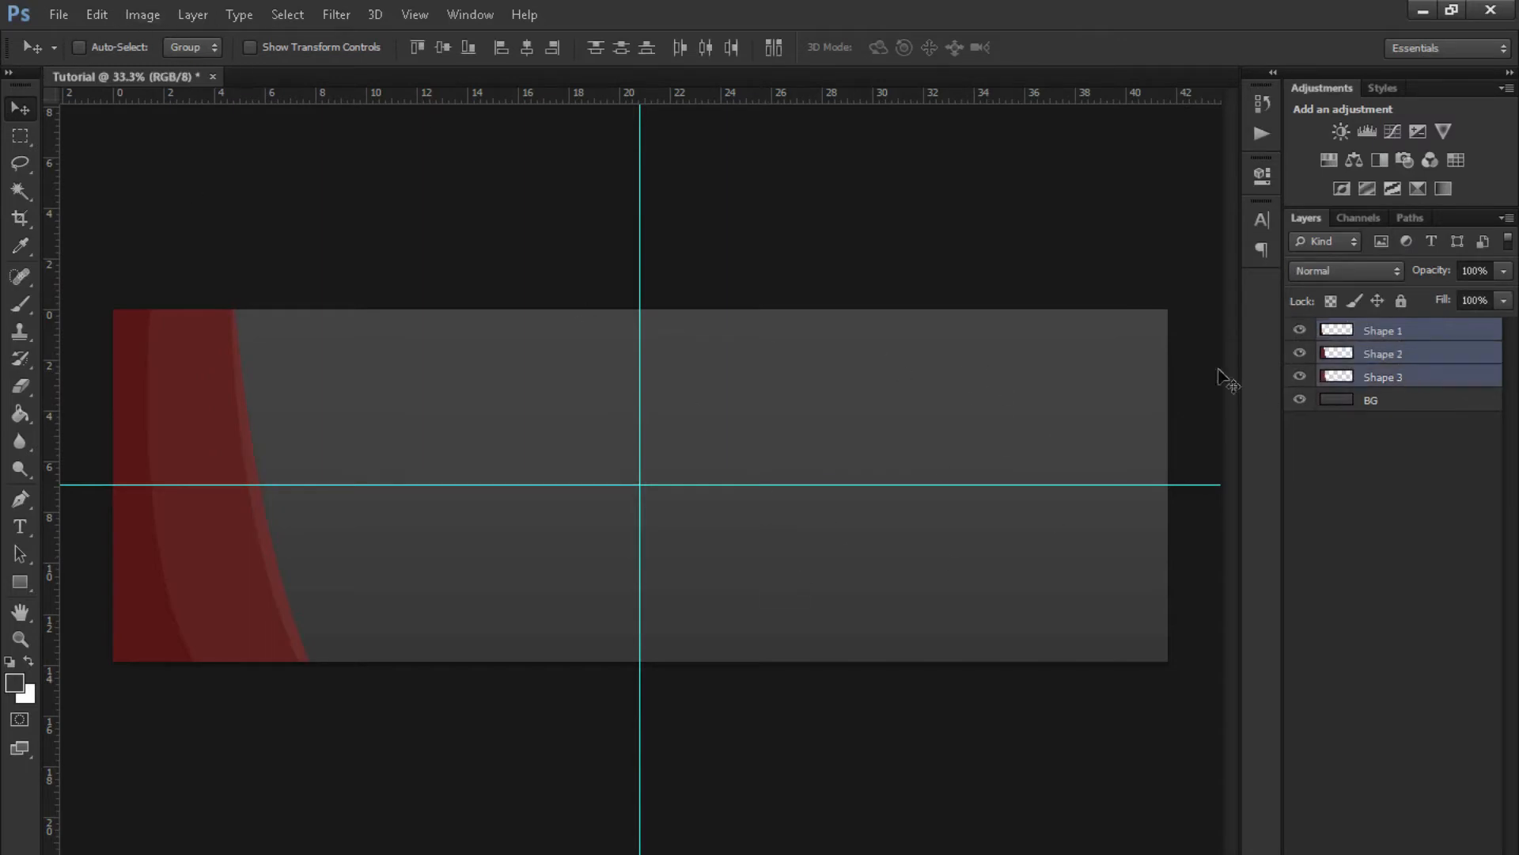
left_click_drag(210, 561, 247, 580)
- Add a new layer directly above the Shape 1 layer
left_click(1399, 378)
left_click(1400, 351)
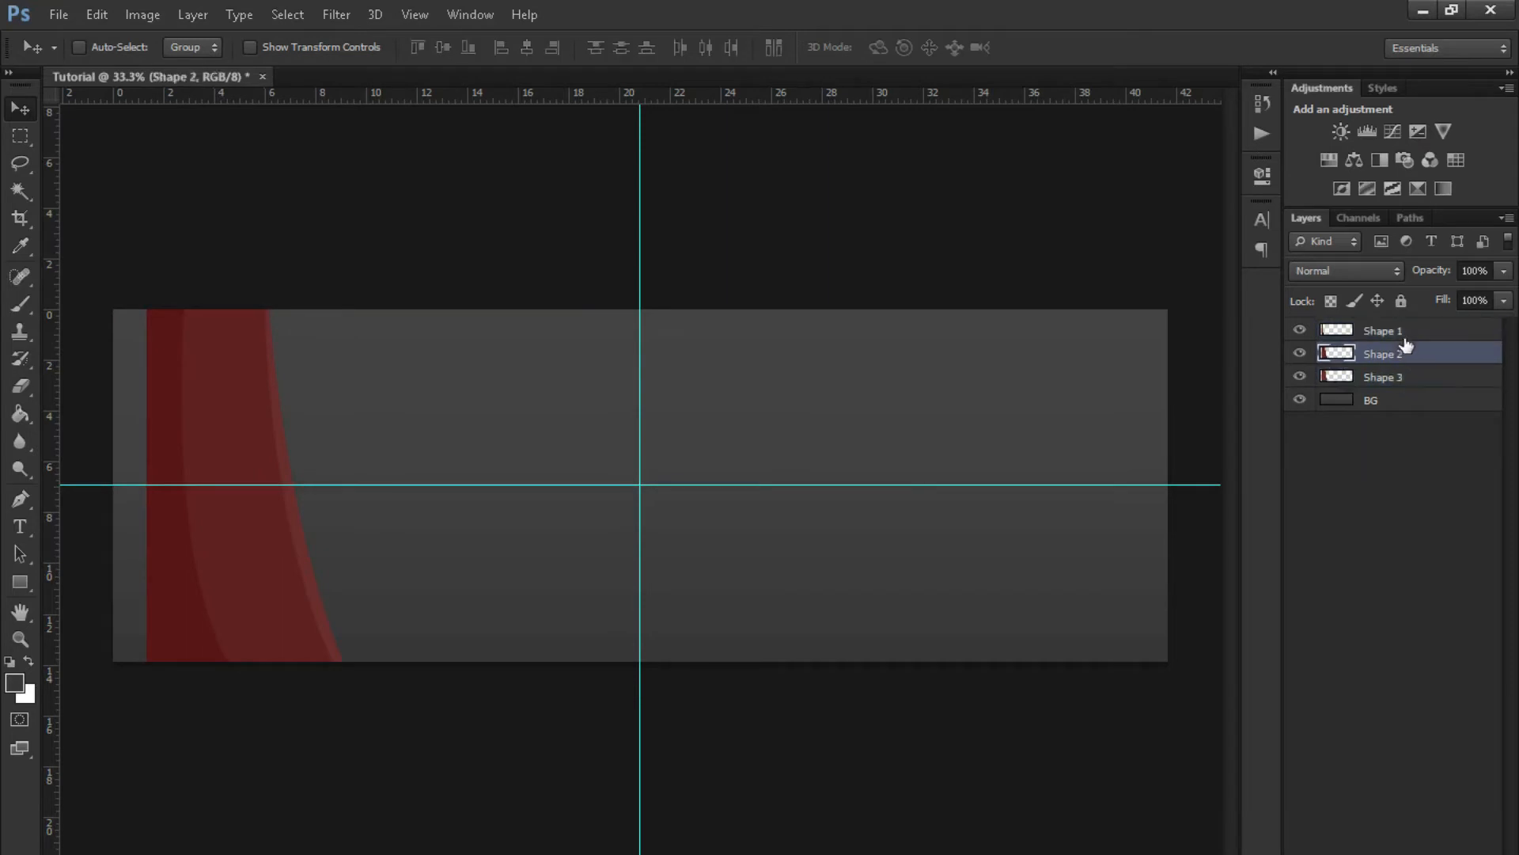
left_click(1414, 377)
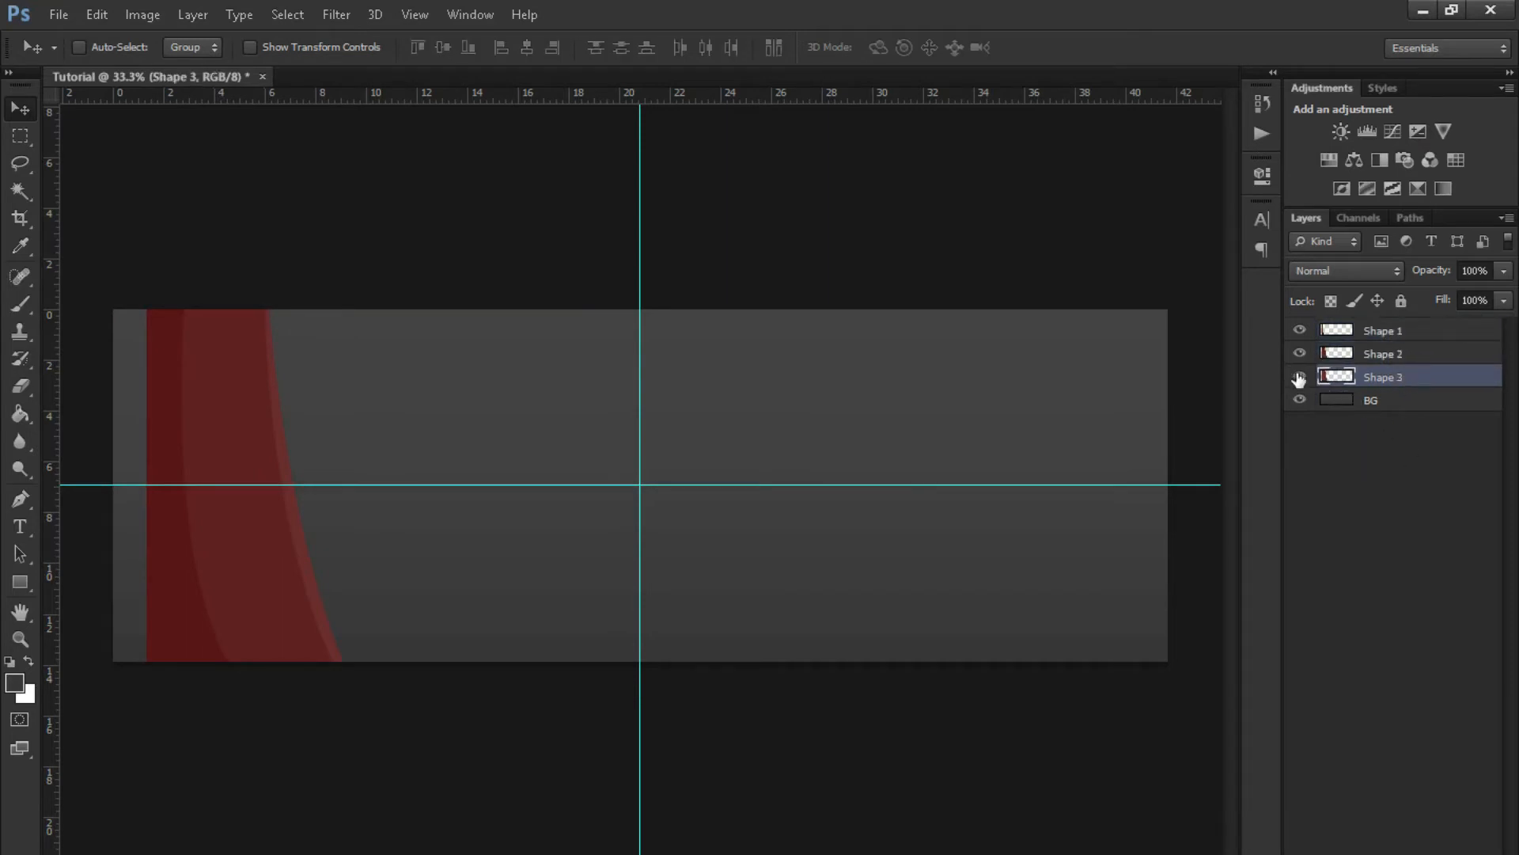
left_click(1300, 331)
left_click(1300, 331)
left_click(1385, 331)
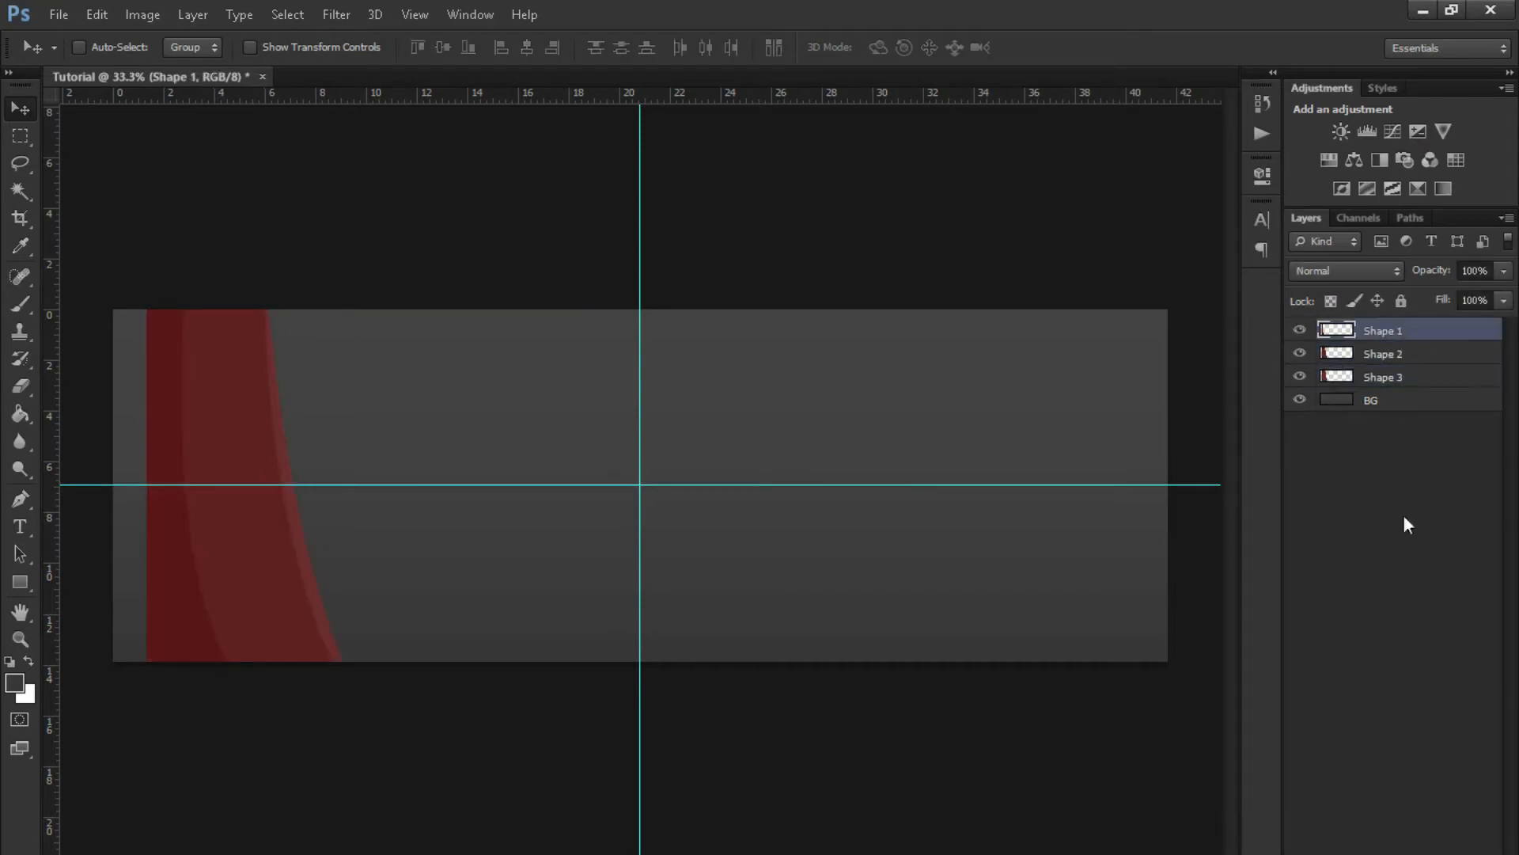
key("ctrl+shift+alt+n")
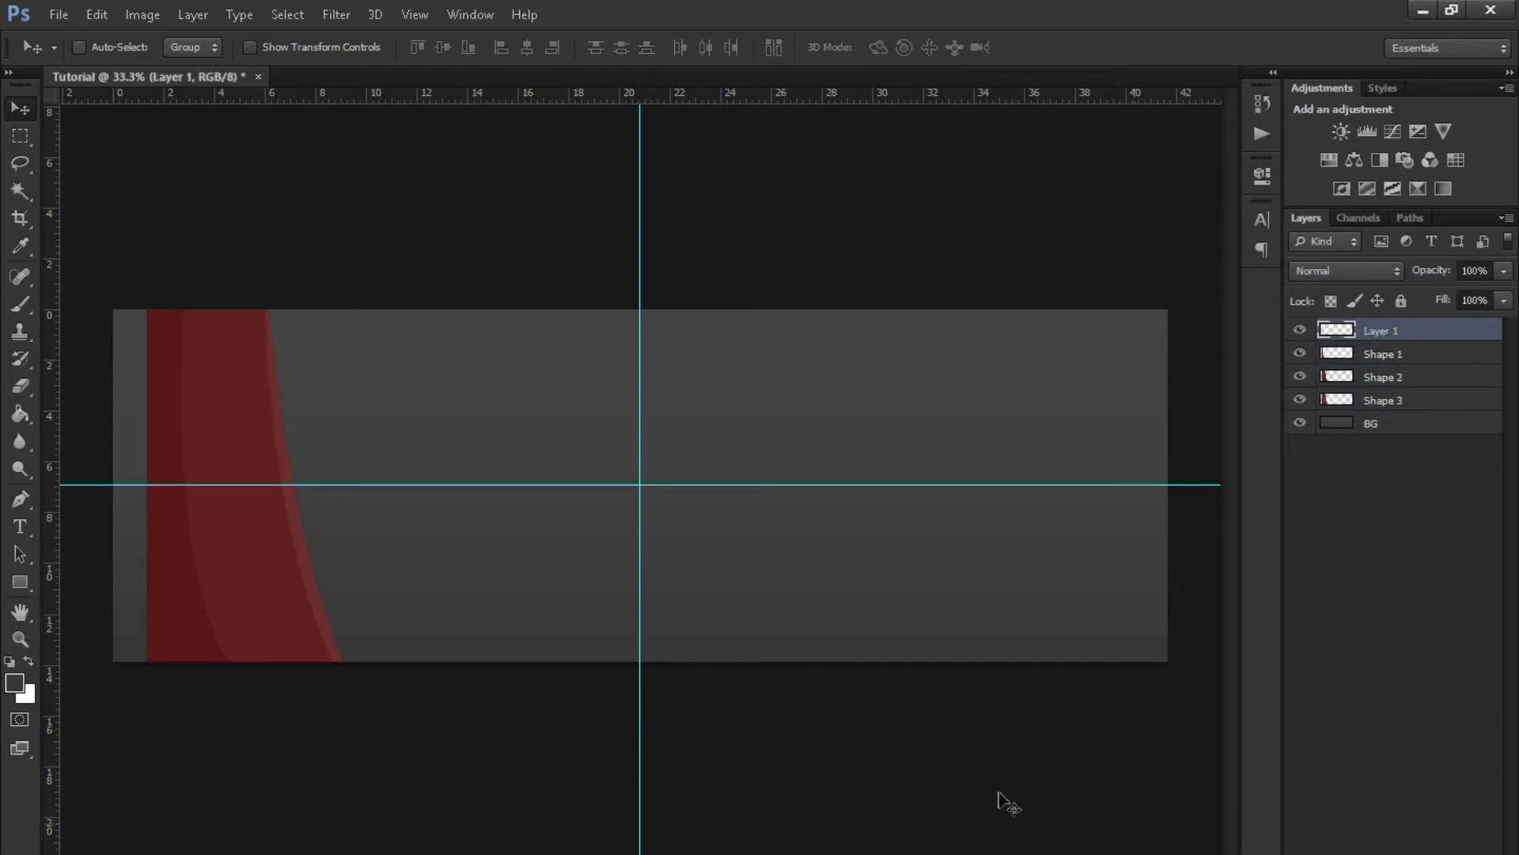
- Set the foreground color to the dark red sampled from the leftmost shape
left_click(29, 660)
left_click(14, 682)
left_click(176, 549)
left_click(900, 480)
- Paint over the gap at the canvas's left edge in dark red with the Brush tool
key("b")
left_click_drag(136, 312, 140, 405)
mouse_move(113, 262)
left_mouse_down()
mouse_move(132, 295)
mouse_move(135, 359)
mouse_move(115, 356)
mouse_move(135, 420)
mouse_move(133, 382)
left_mouse_up()
mouse_move(111, 433)
left_mouse_down()
mouse_move(129, 580)
mouse_move(112, 603)
mouse_move(140, 694)
mouse_move(118, 614)
mouse_move(109, 654)
left_mouse_up()
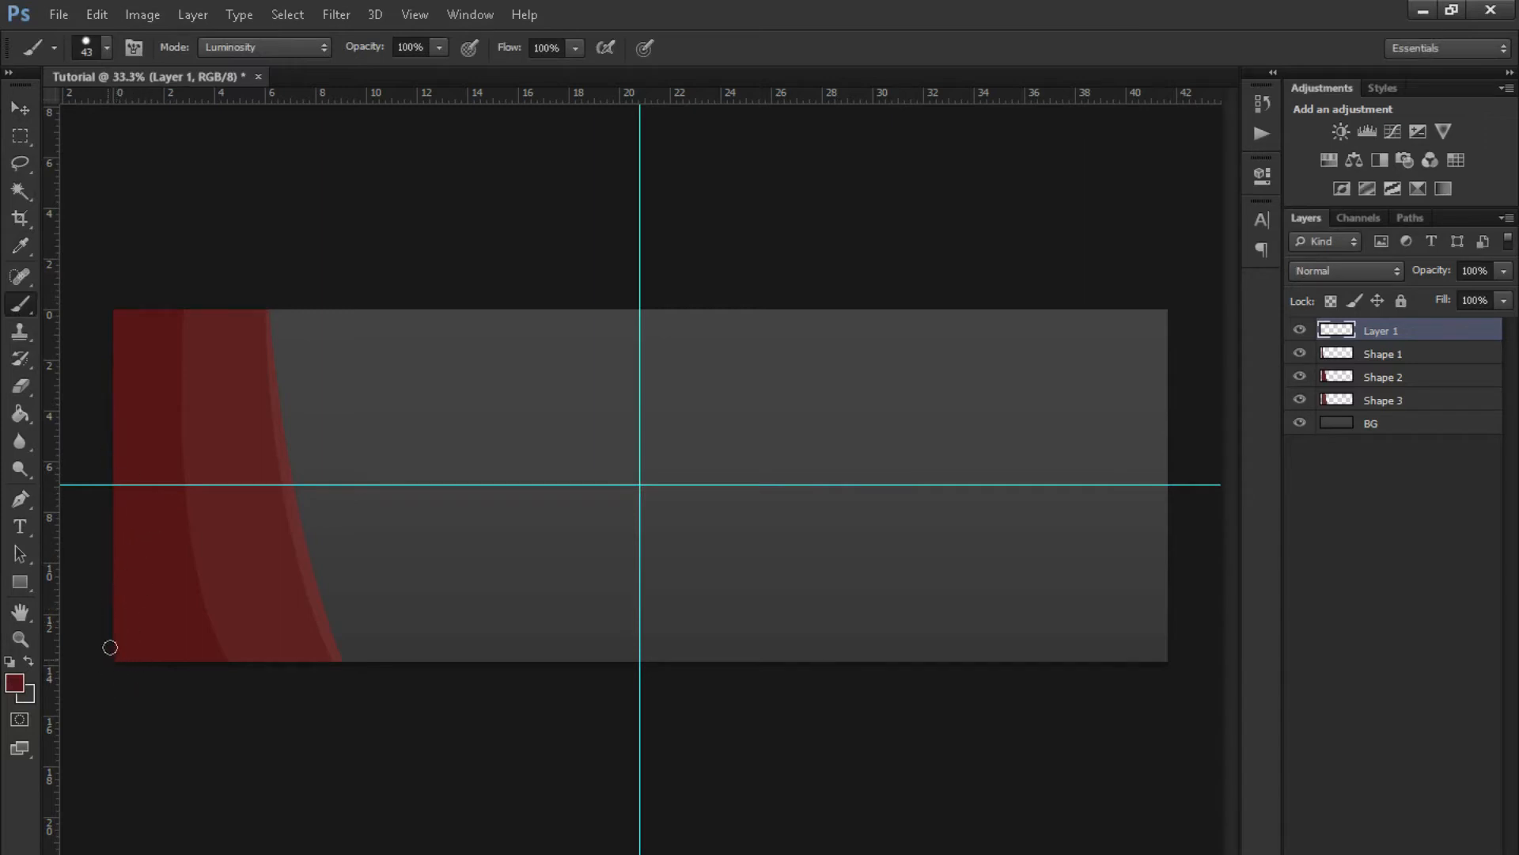
- Group Layer 1 with the three shape layers and name the group Shapes
left_click(16, 110)
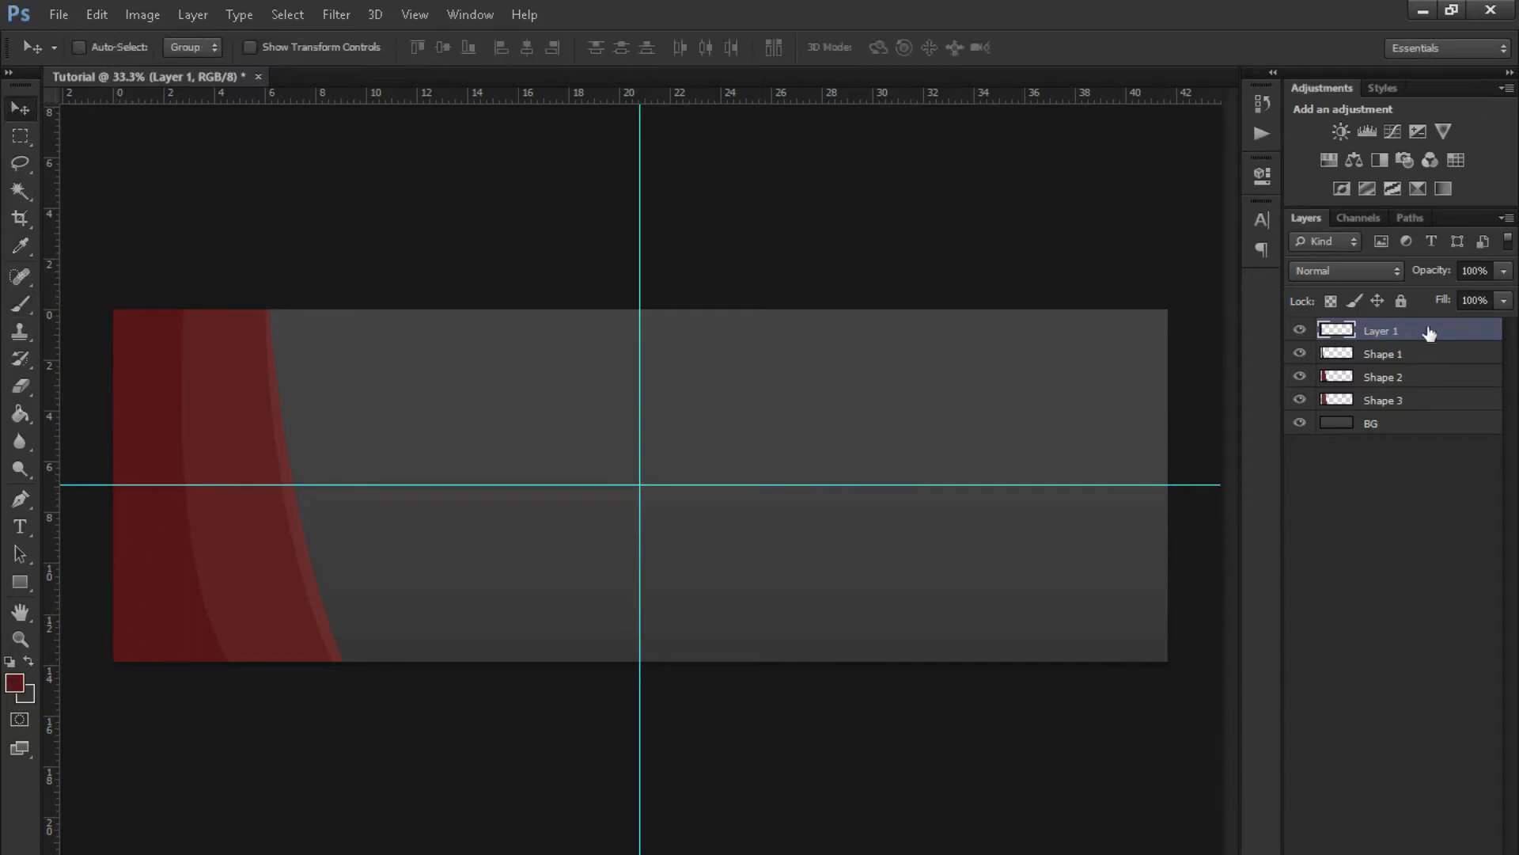
left_click(1394, 400, "shift")
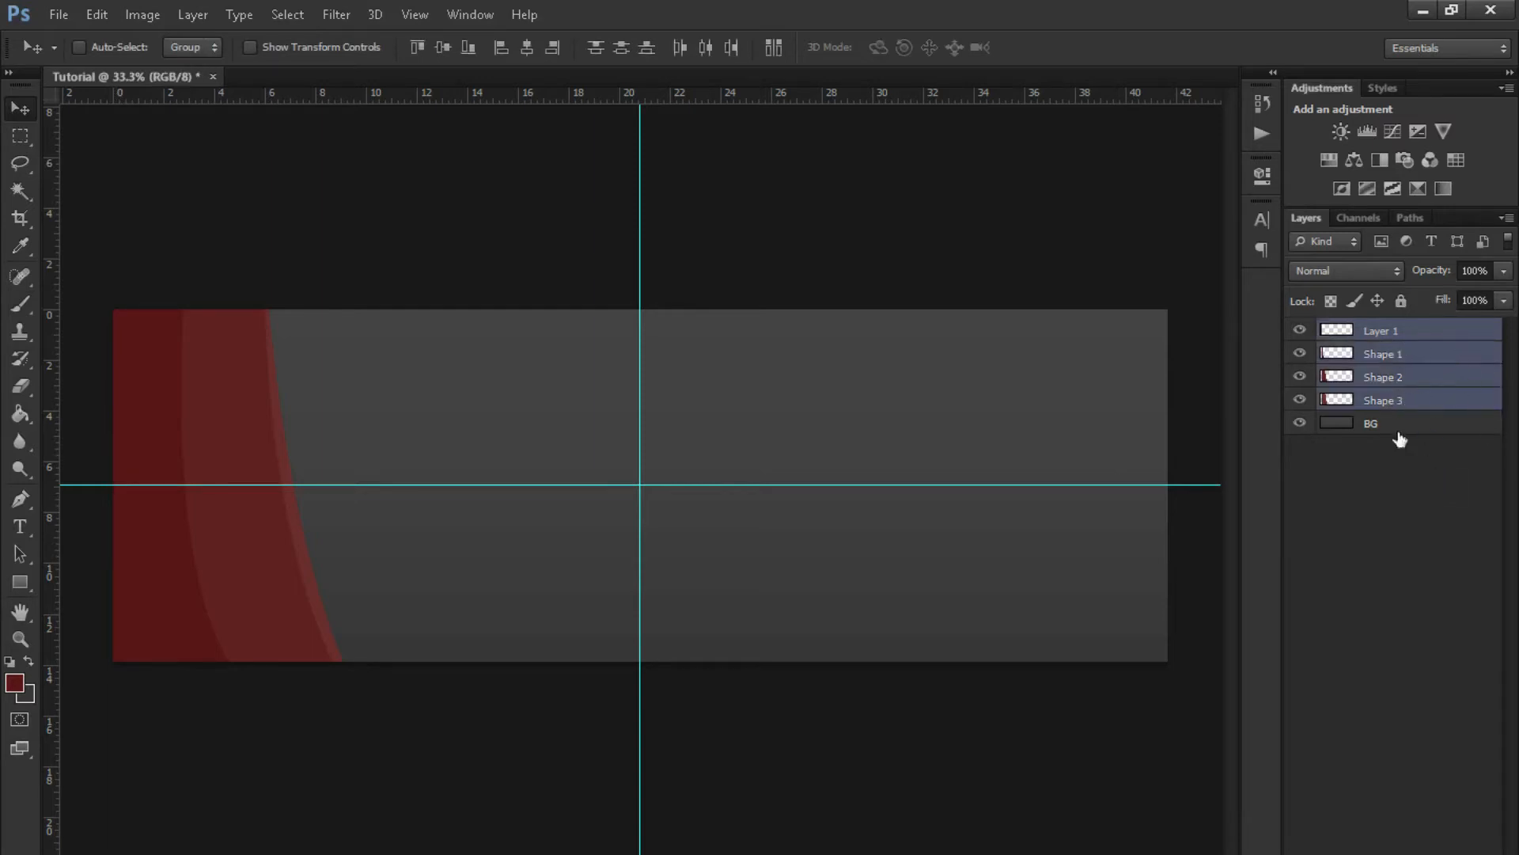
key("ctrl+g")
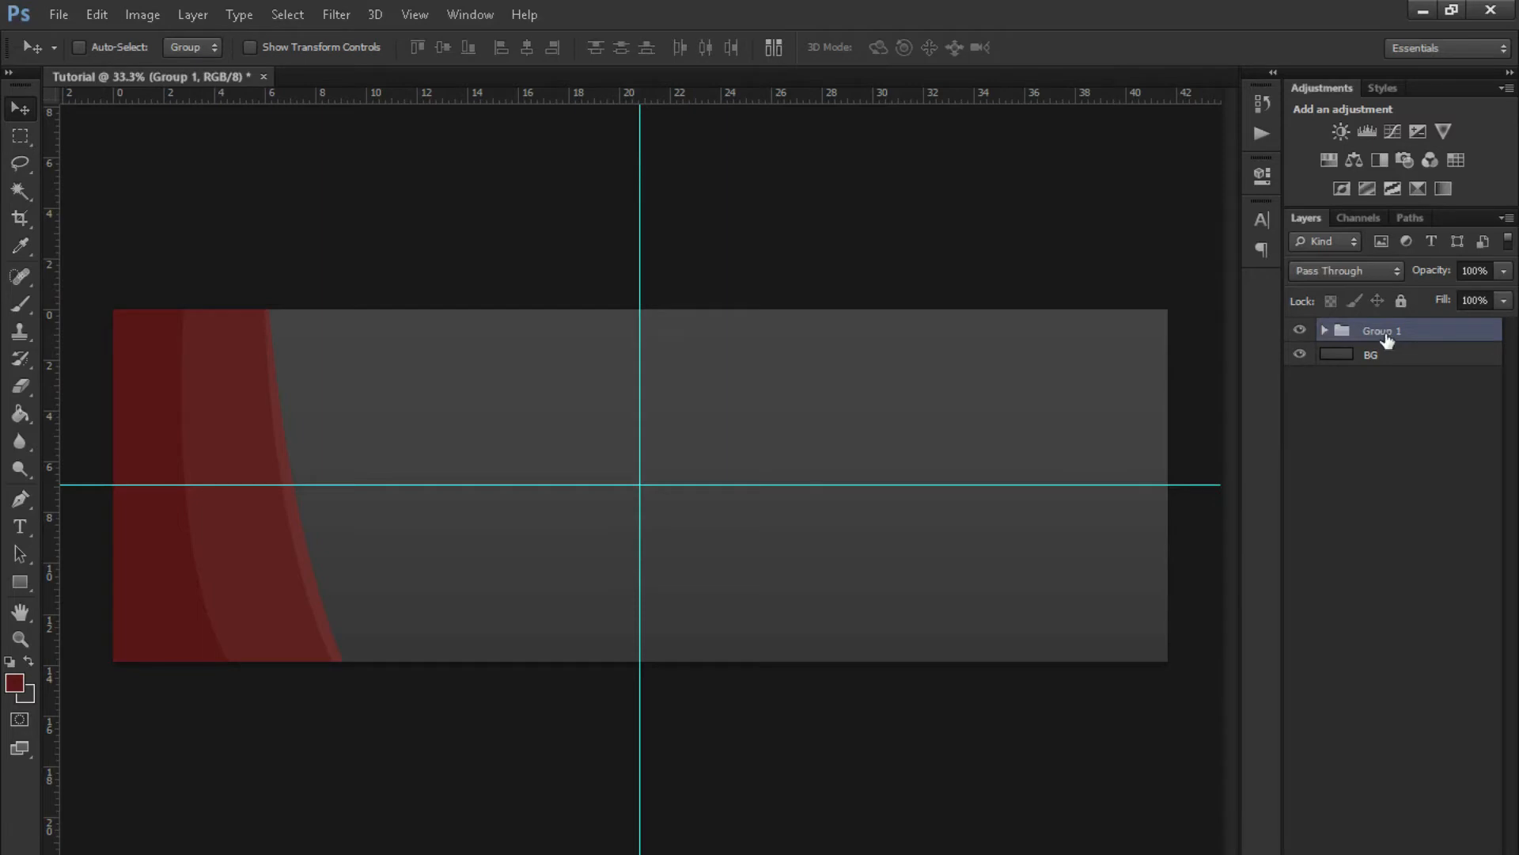
double_click(1390, 335)
type("Shapes")
key("Return")
- Duplicate the Shapes group, flip the copy horizontally and move it flush with the canvas's right edge
key("ctrl+j")
key("ctrl+t")
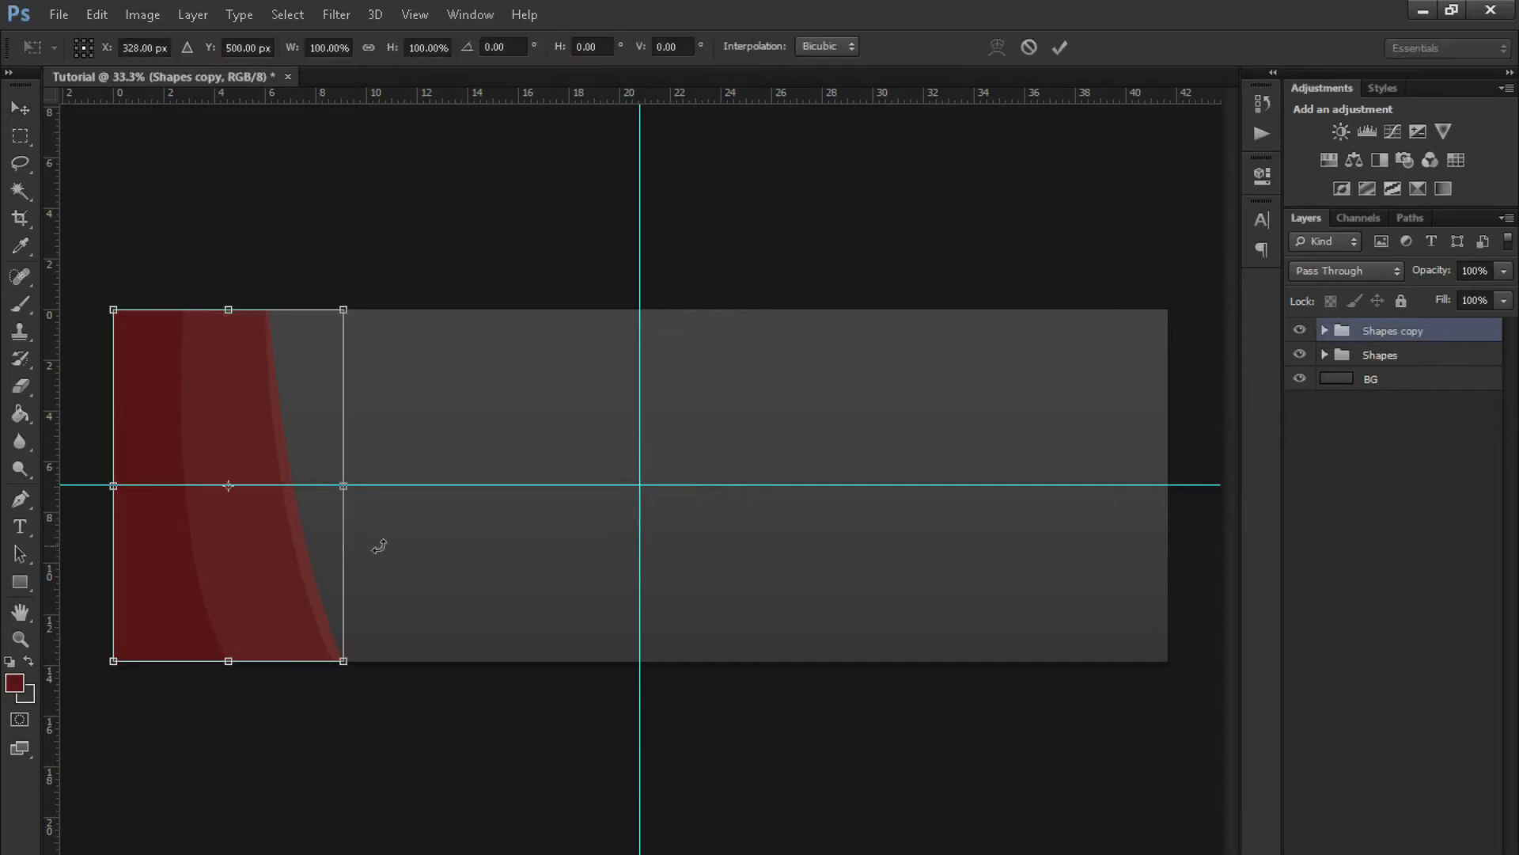
right_click(312, 555)
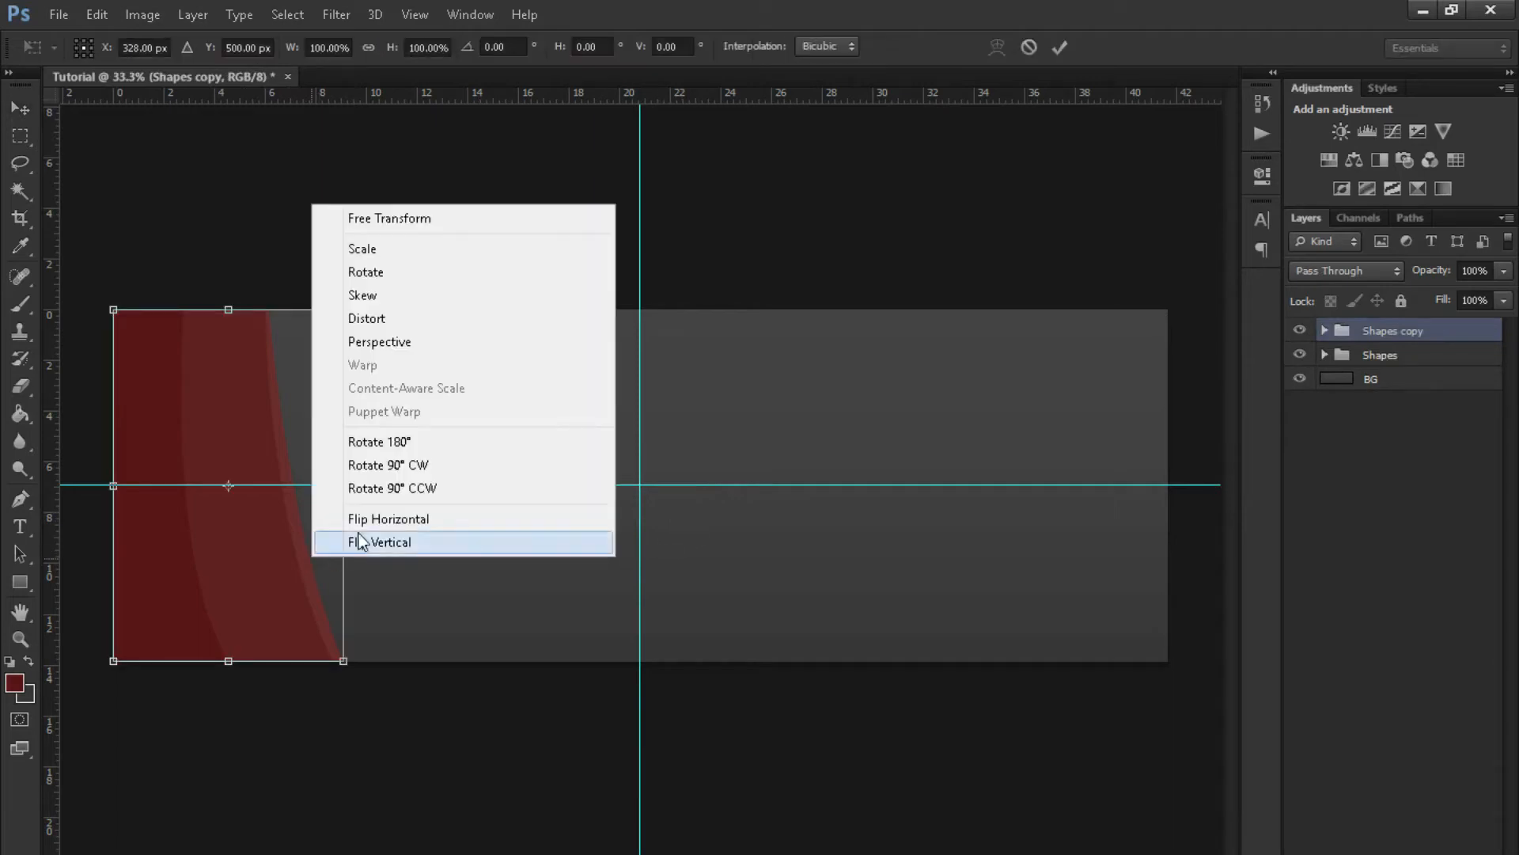
left_click(425, 516)
left_click_drag(265, 553, 1092, 578)
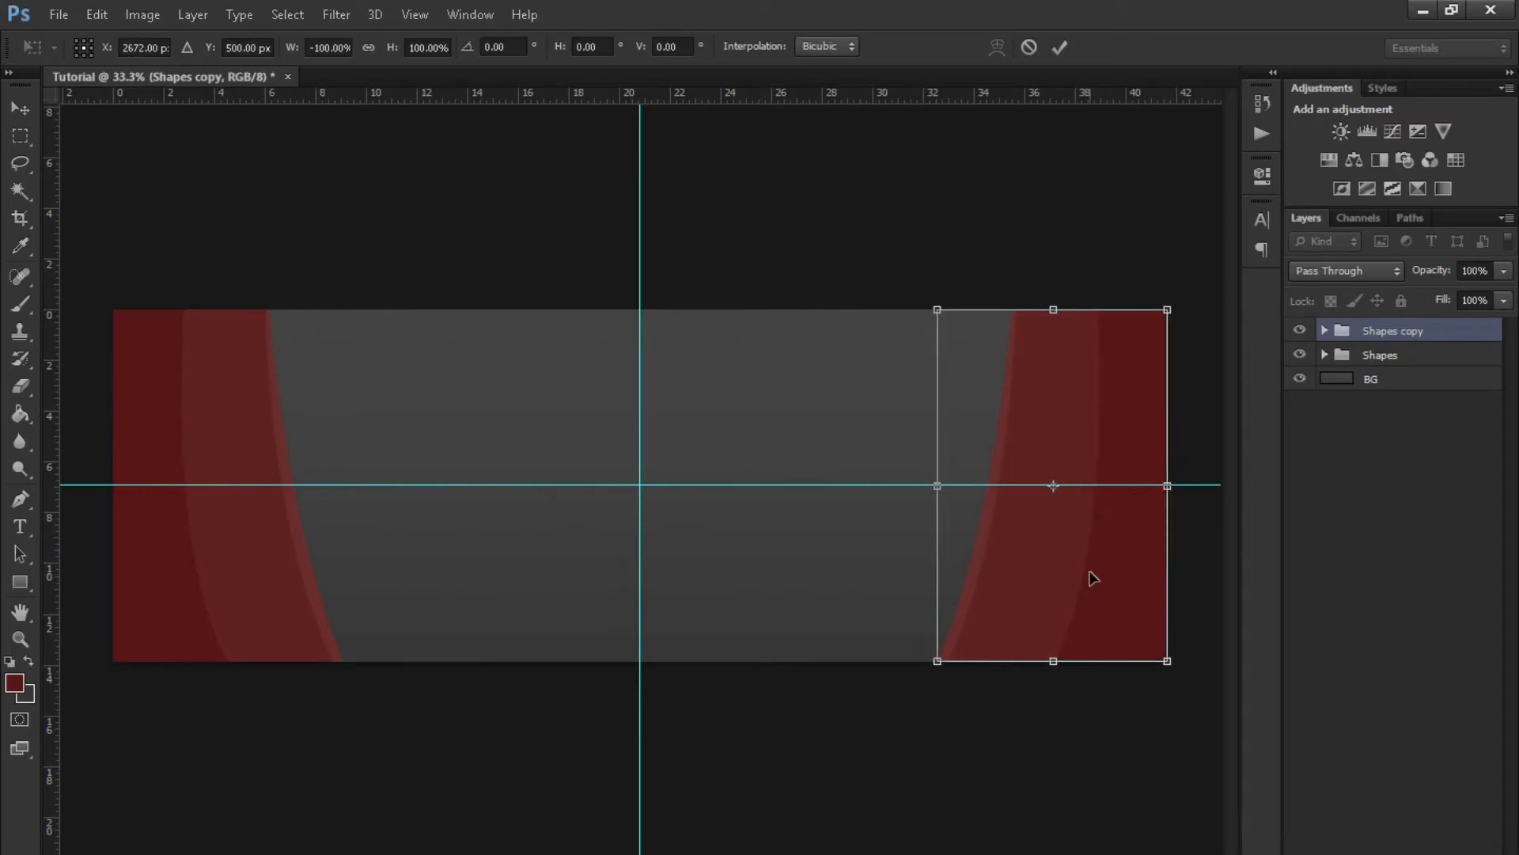
- Flip the Shapes copy group vertically and apply the transformation
right_click(1113, 517)
left_click(1139, 845)
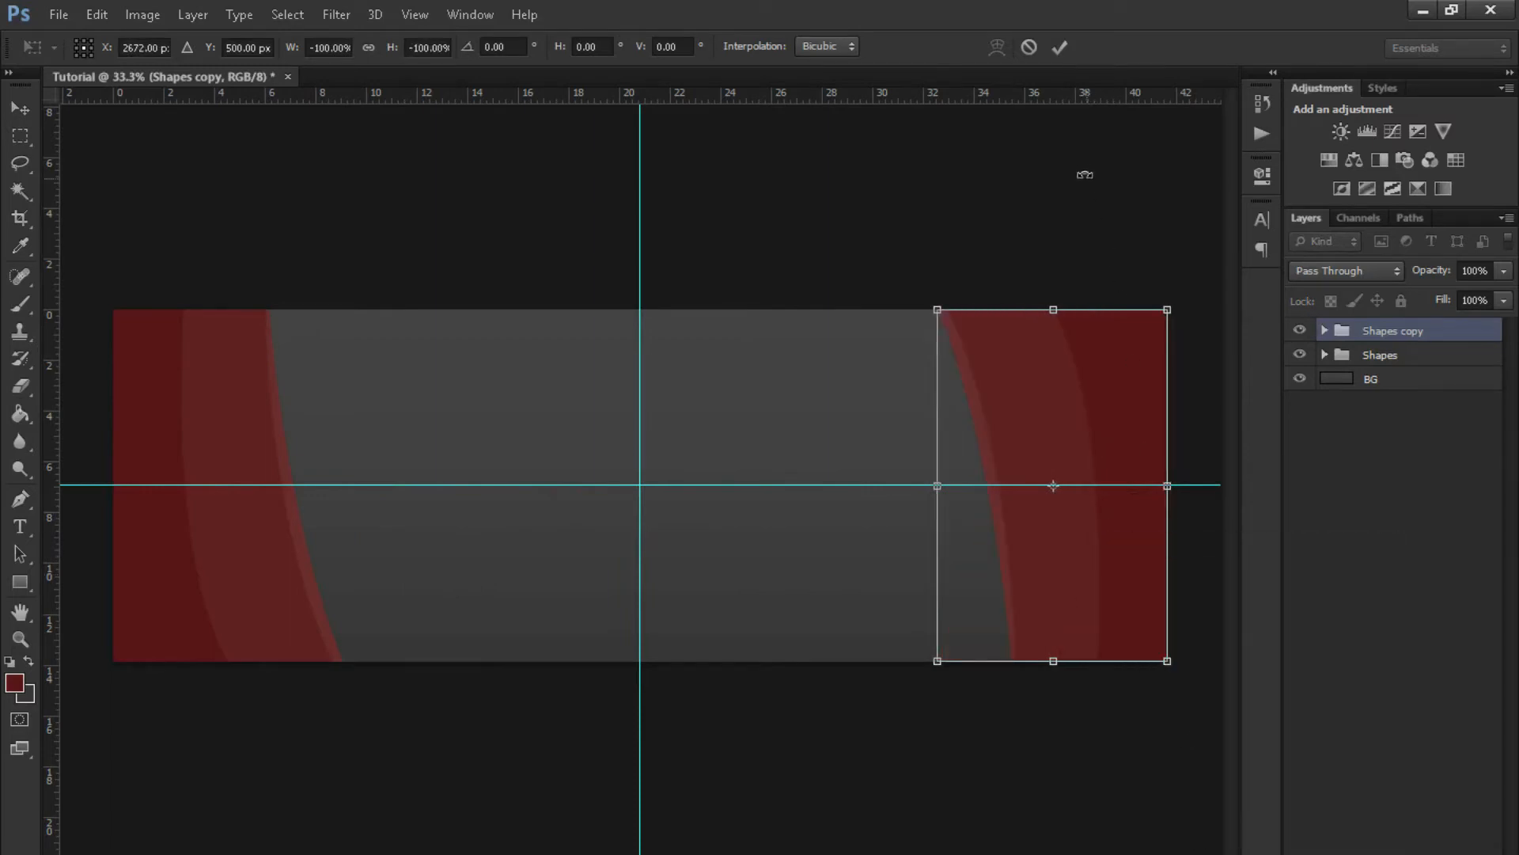
left_click(1062, 49)
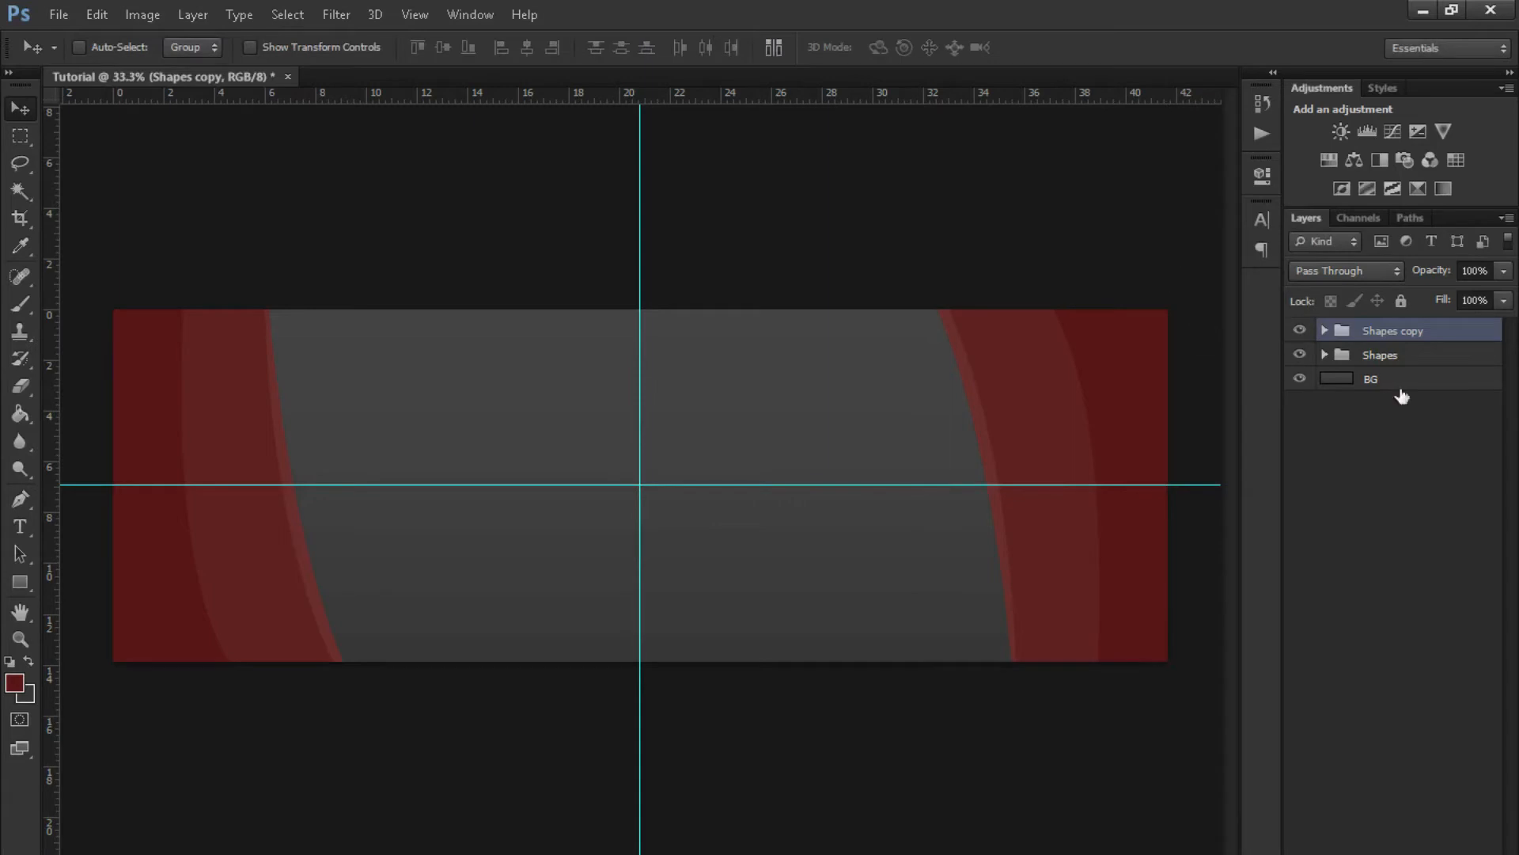
- Rename the Shapes group as Shapes Left and its copy as Shapes Right
double_click(1386, 357)
key("End")
type("Left")
key("Return")
double_click(1416, 331)
key("End")
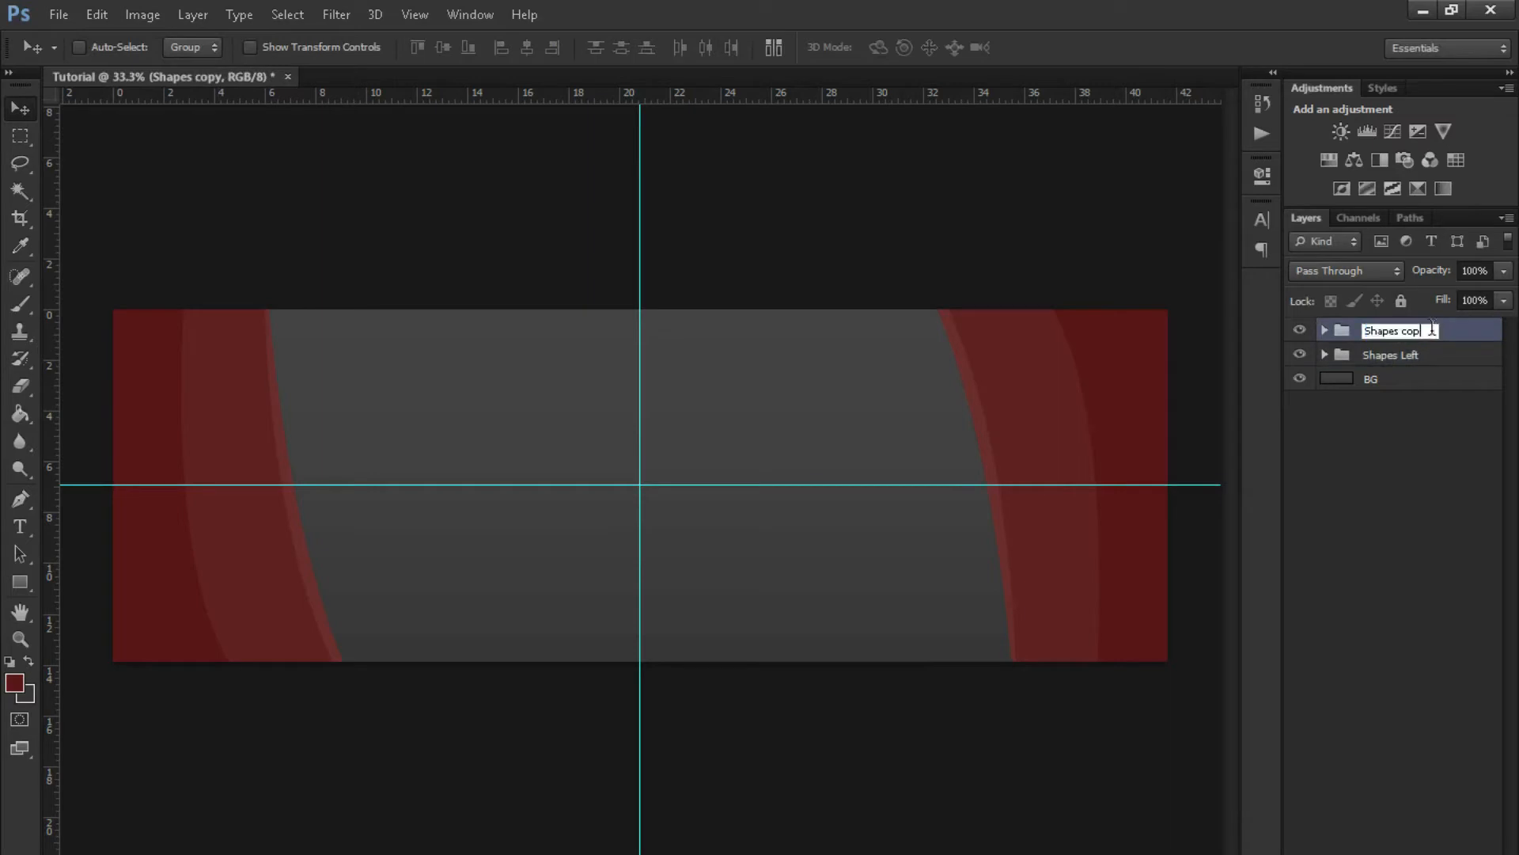
type("Right")
key("Return")
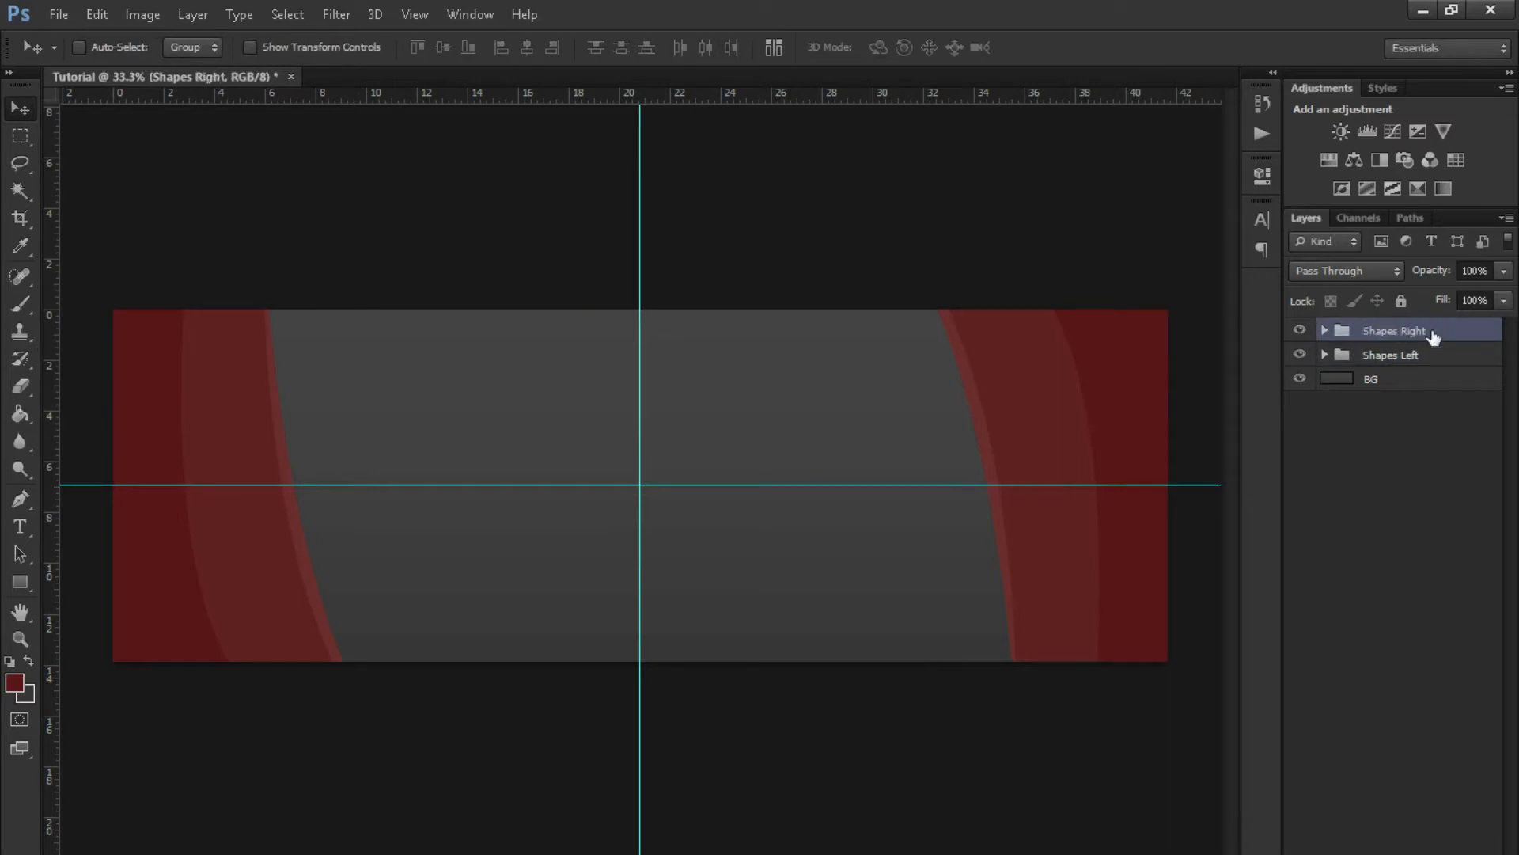
- Add a new layer above the shape groups and set the Type tool's text color to white
left_click(1301, 460)
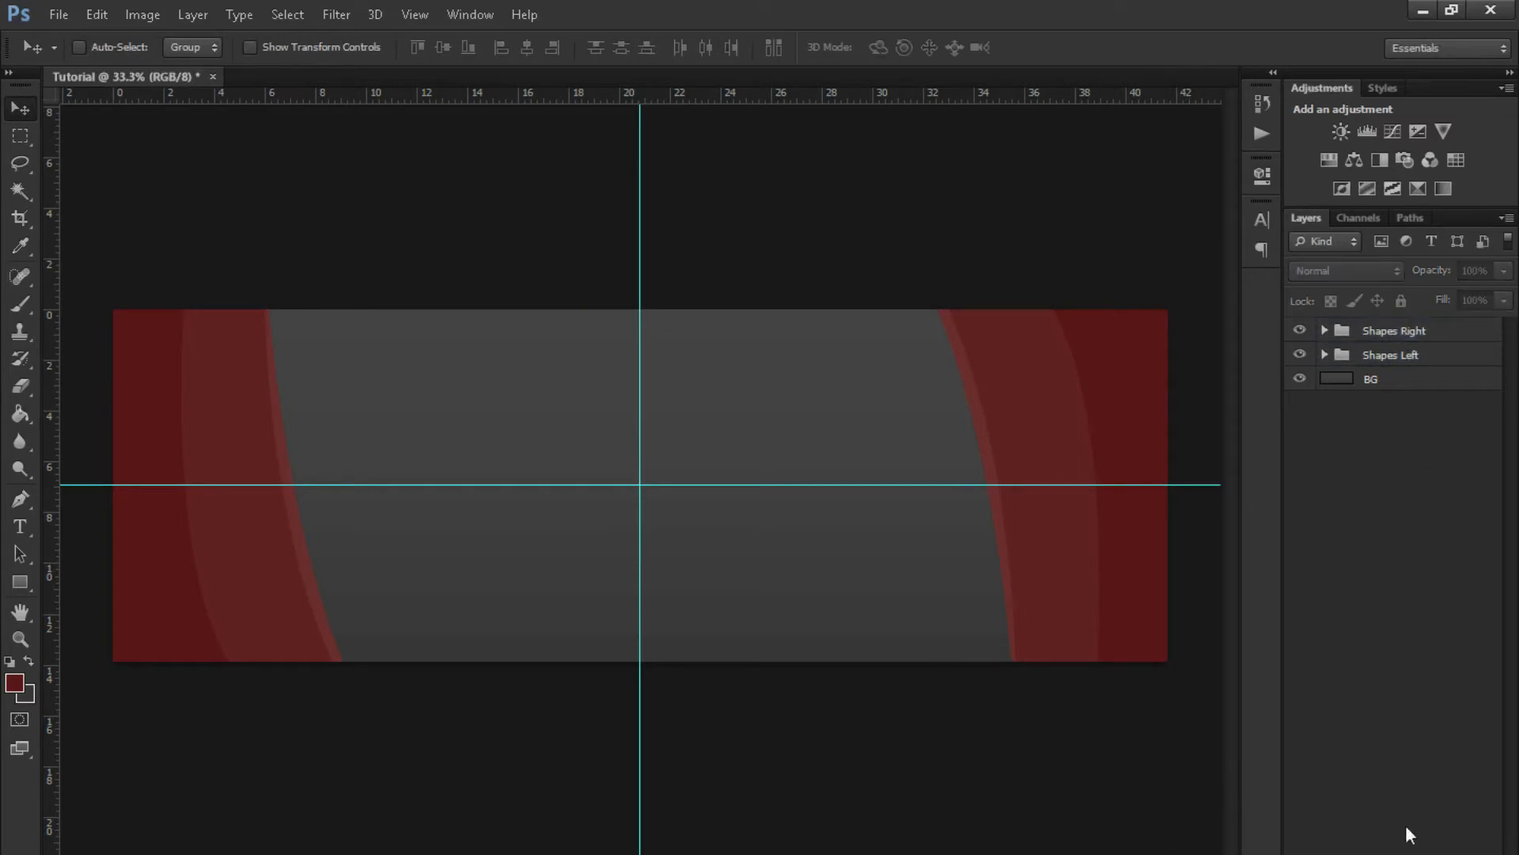
left_click(1465, 809)
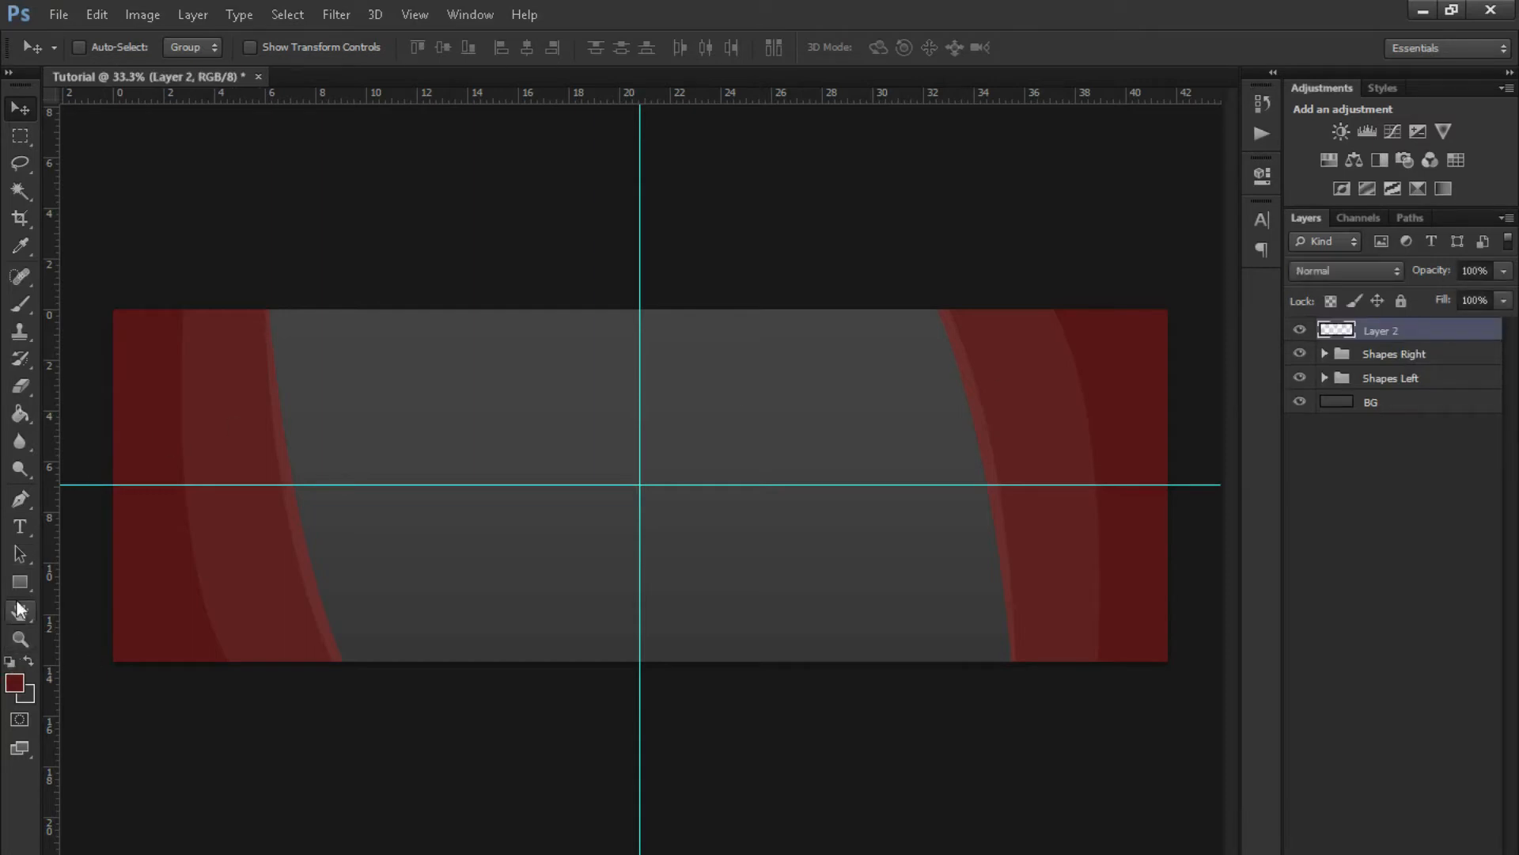
left_click(20, 526)
left_click(677, 51)
left_click_drag(570, 662, 331, 429)
left_click(918, 481)
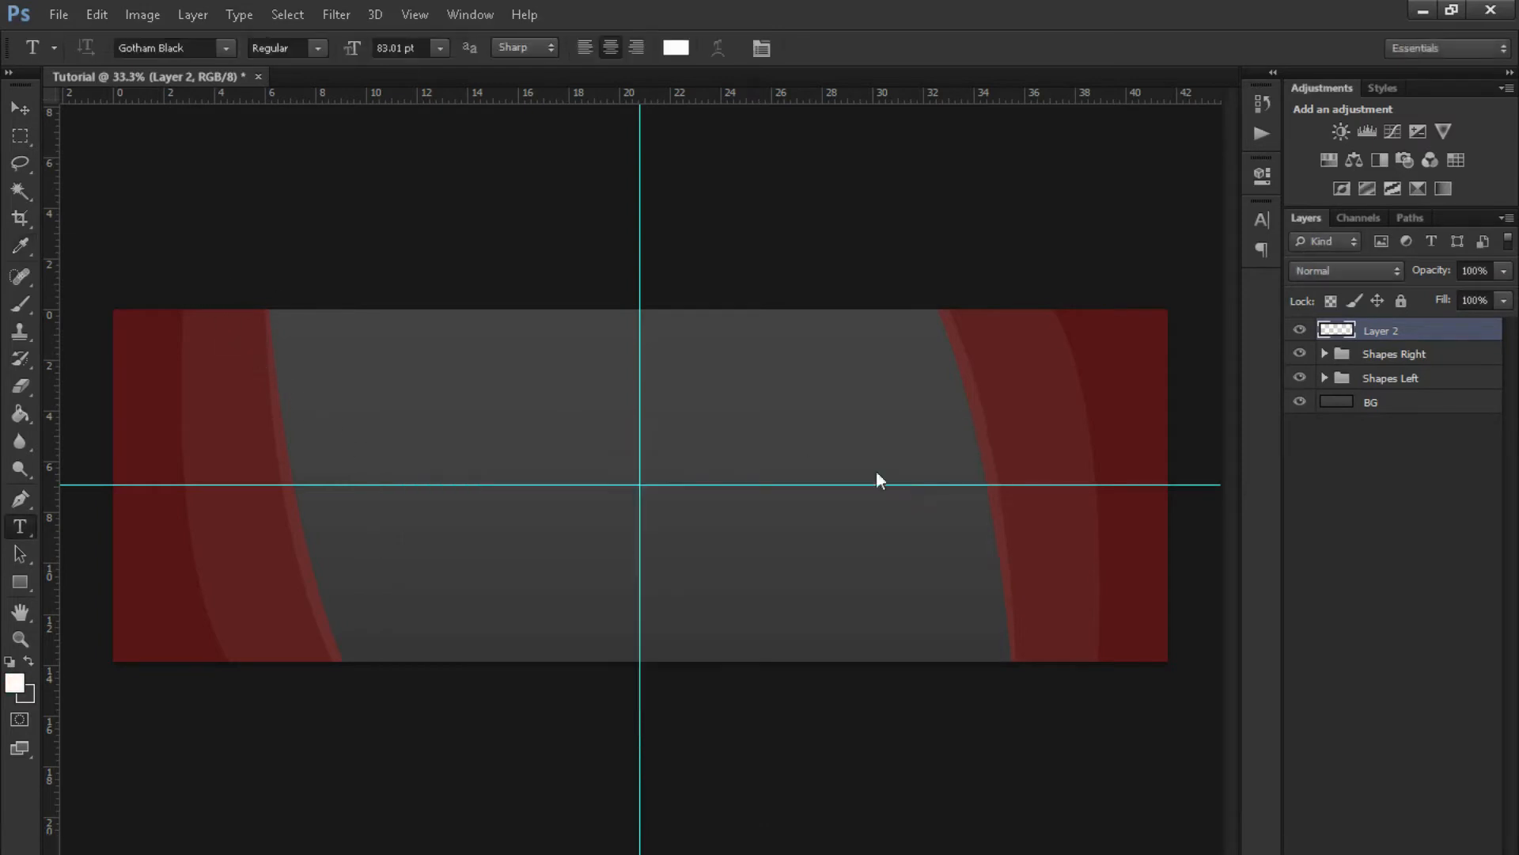
- Add the text YOUR in Gotham Black at 83.01 pt and place it above the canvas center, just right of the vertical guide
left_click(548, 469)
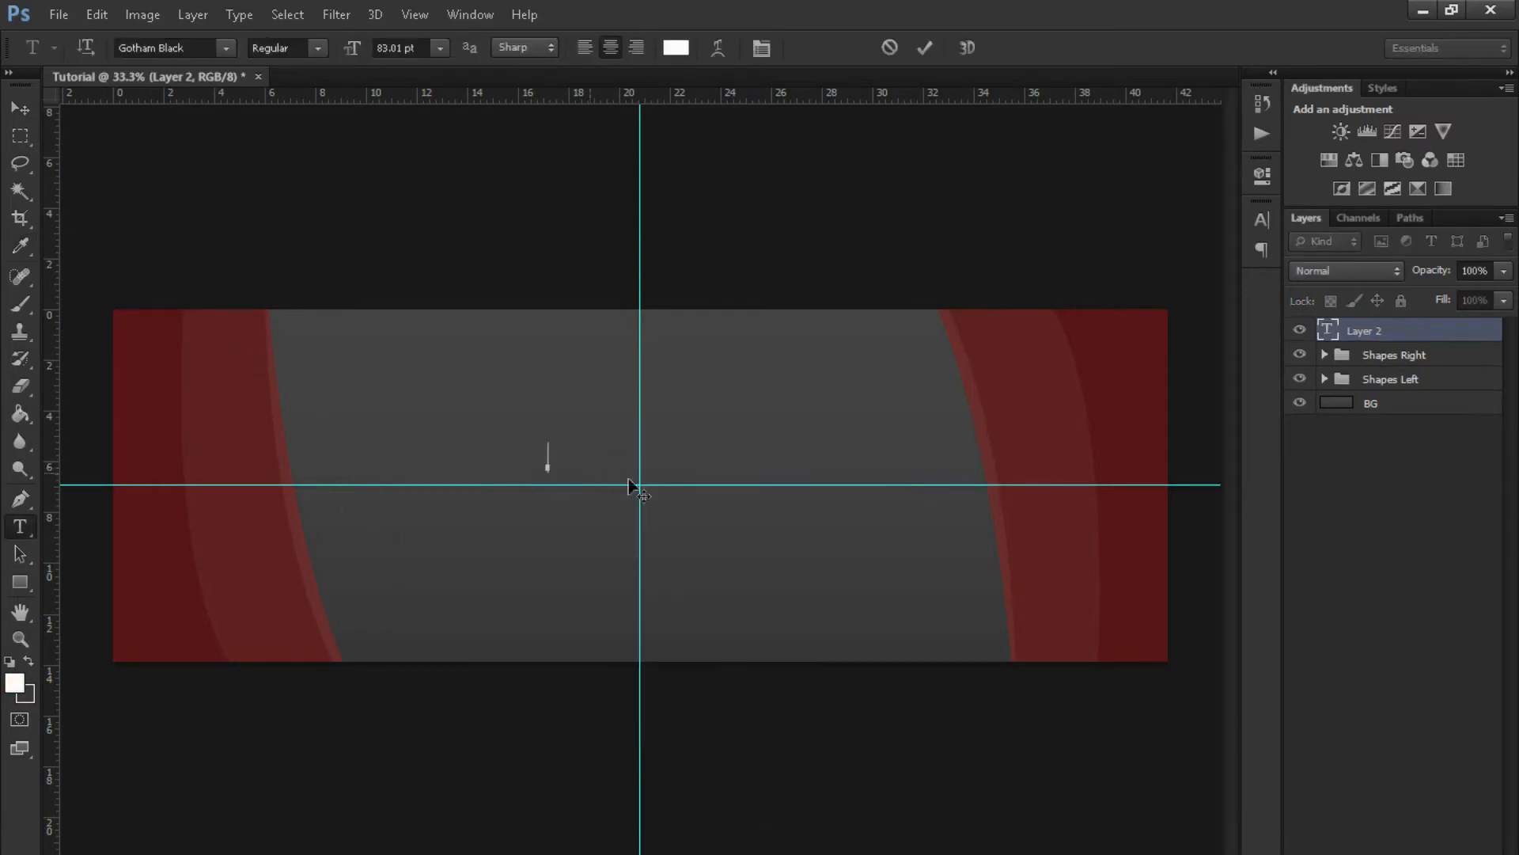
type("YOUR")
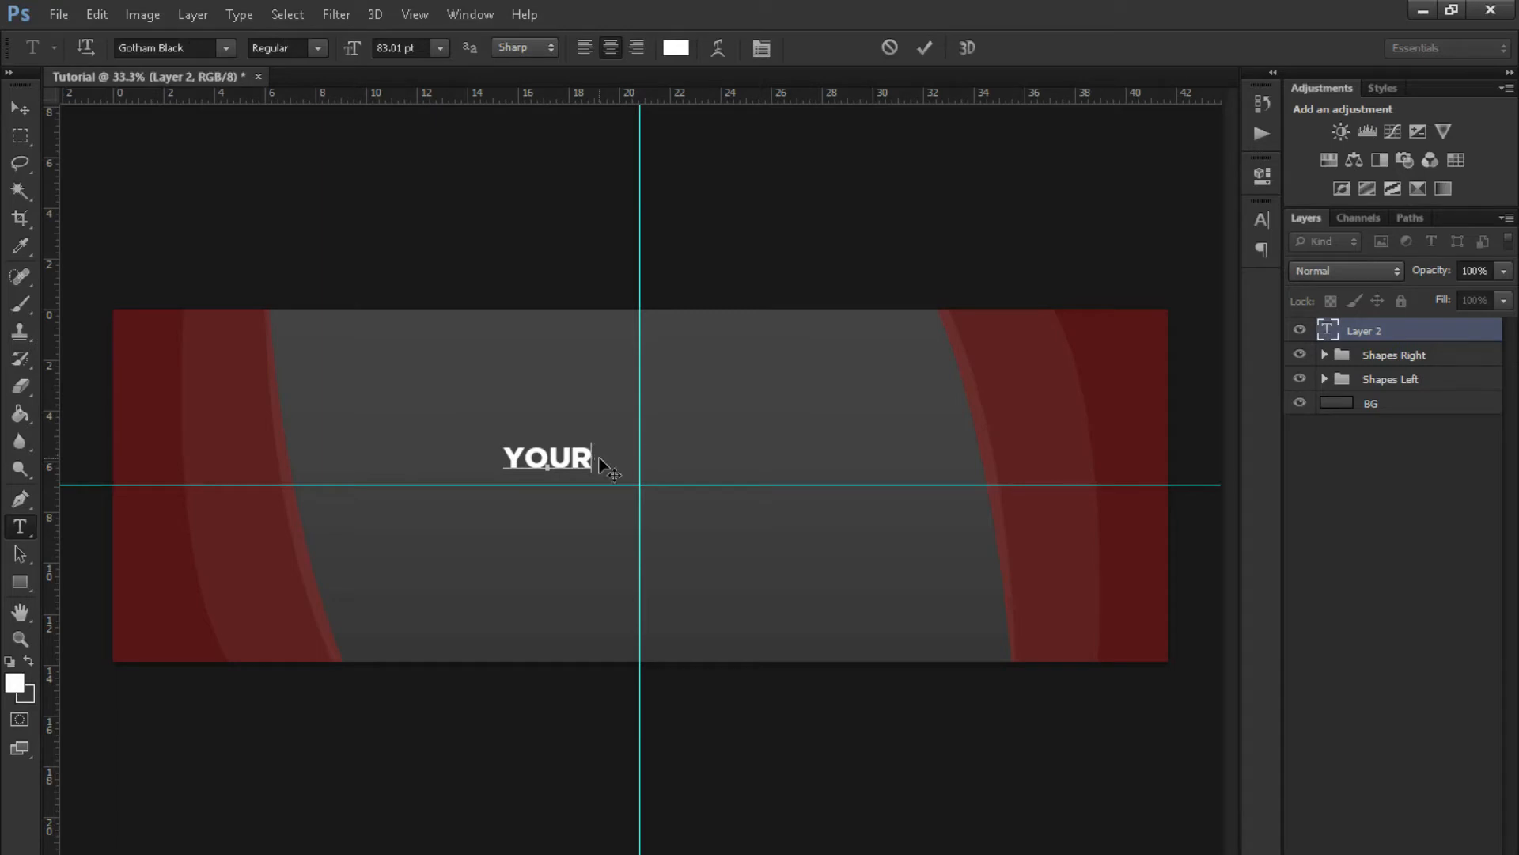
left_click(925, 48)
left_click(18, 106)
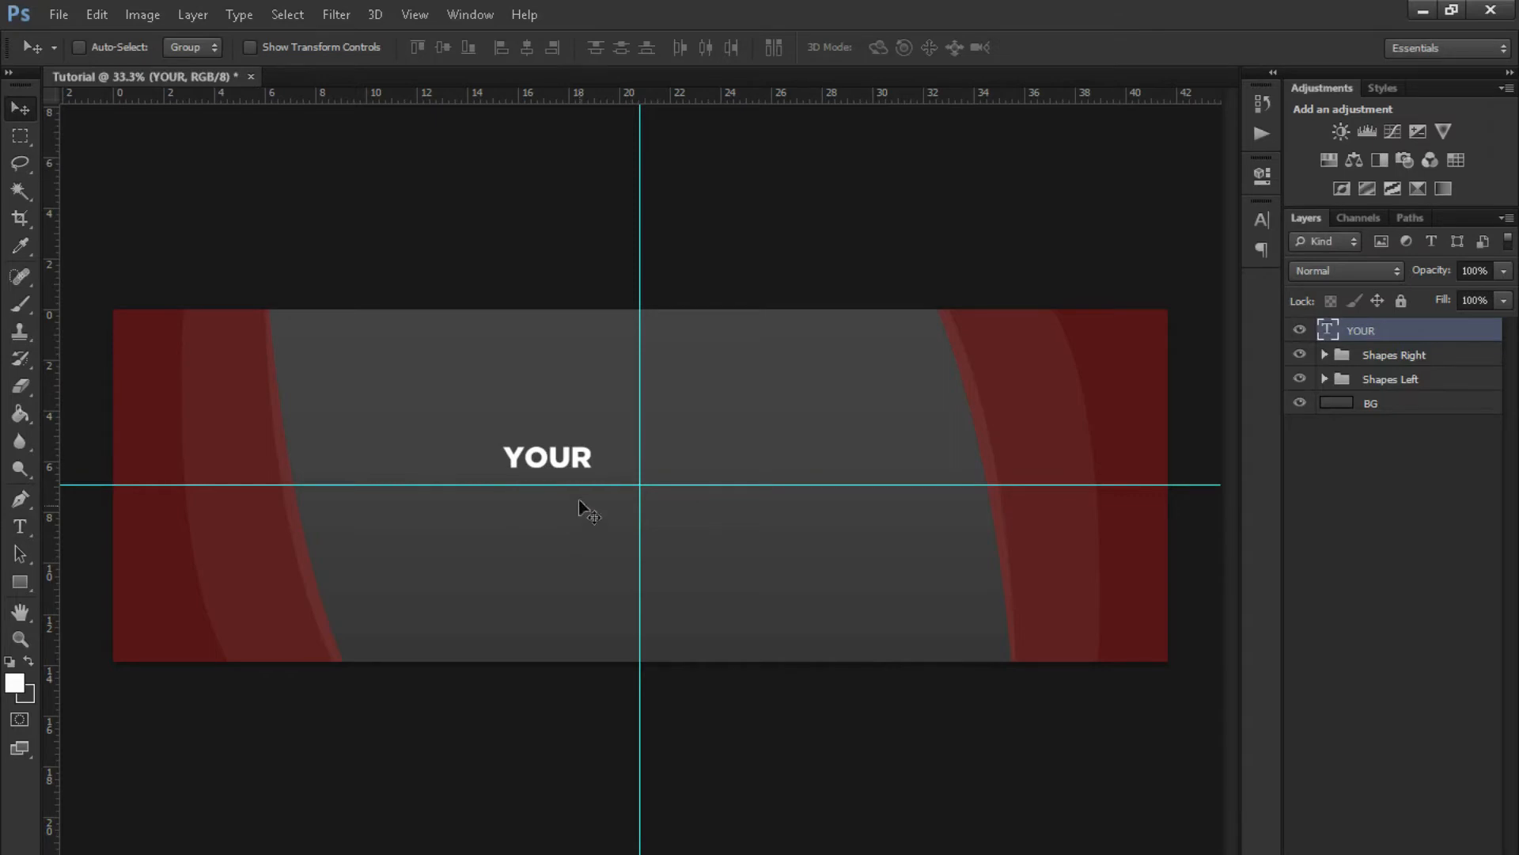
left_click_drag(556, 467, 689, 432)
- Duplicate the YOUR text layer and change the copy's text to NAME
key("ctrl+j")
left_click(21, 526)
left_click_drag(731, 425, 636, 423)
type("MONE")
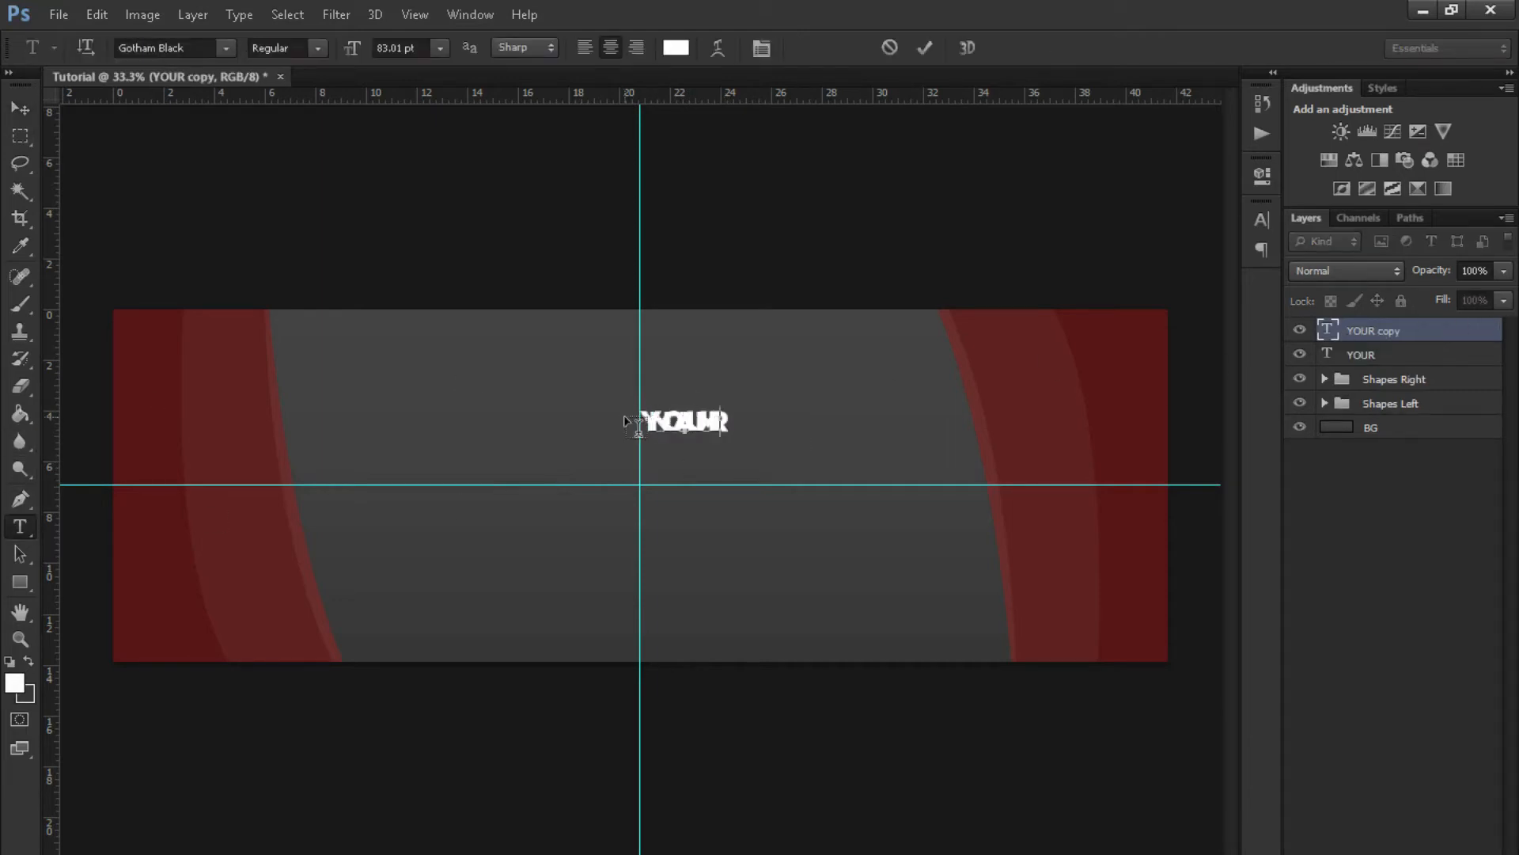
left_click(924, 49)
left_click(17, 109)
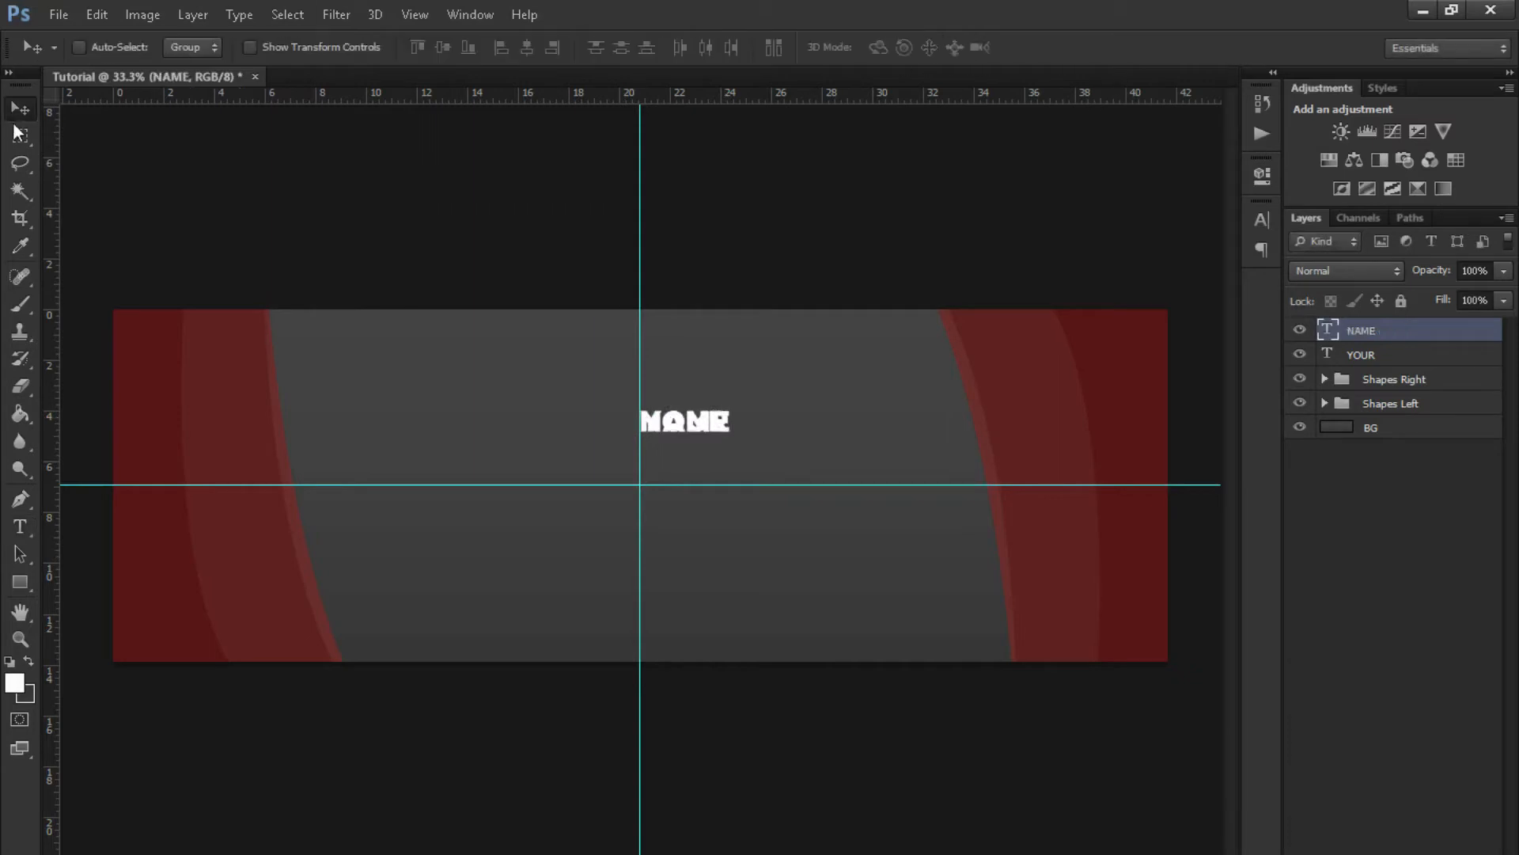
- Move NAME below YOUR and scale it up to about 136 pt with their right edges roughly aligned
left_click_drag(673, 426, 705, 468)
key("ctrl+t")
left_click(1058, 49)
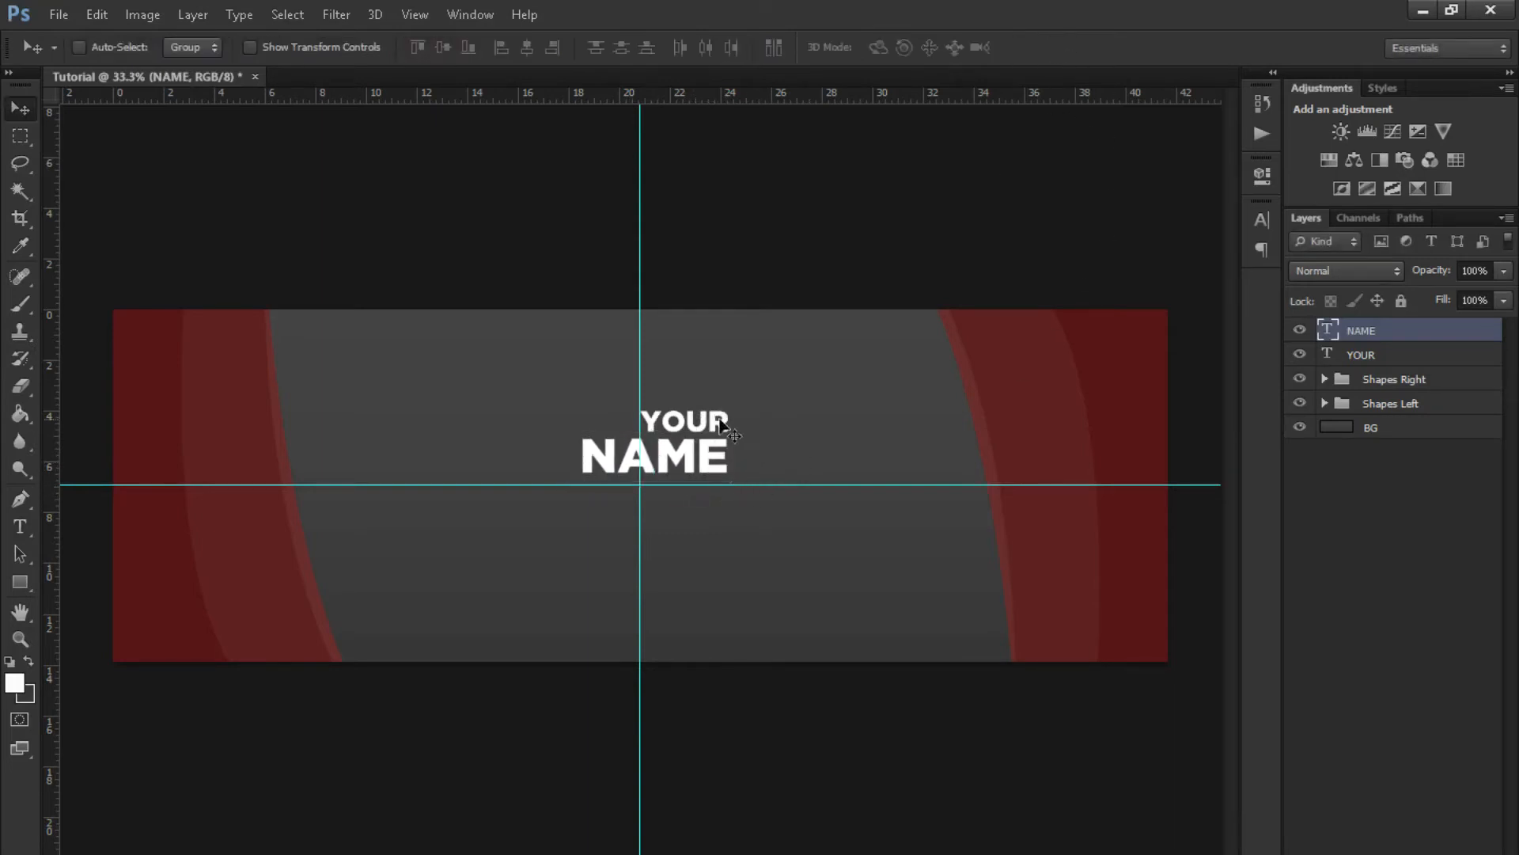
- Nudge NAME up closer to YOUR and slightly right to line up their right edges
key("Up")
key("Up")
key("Up")
key("Up")
key("Up")
key("Up")
key("Up")
key("Up")
key("Up")
key("Up")
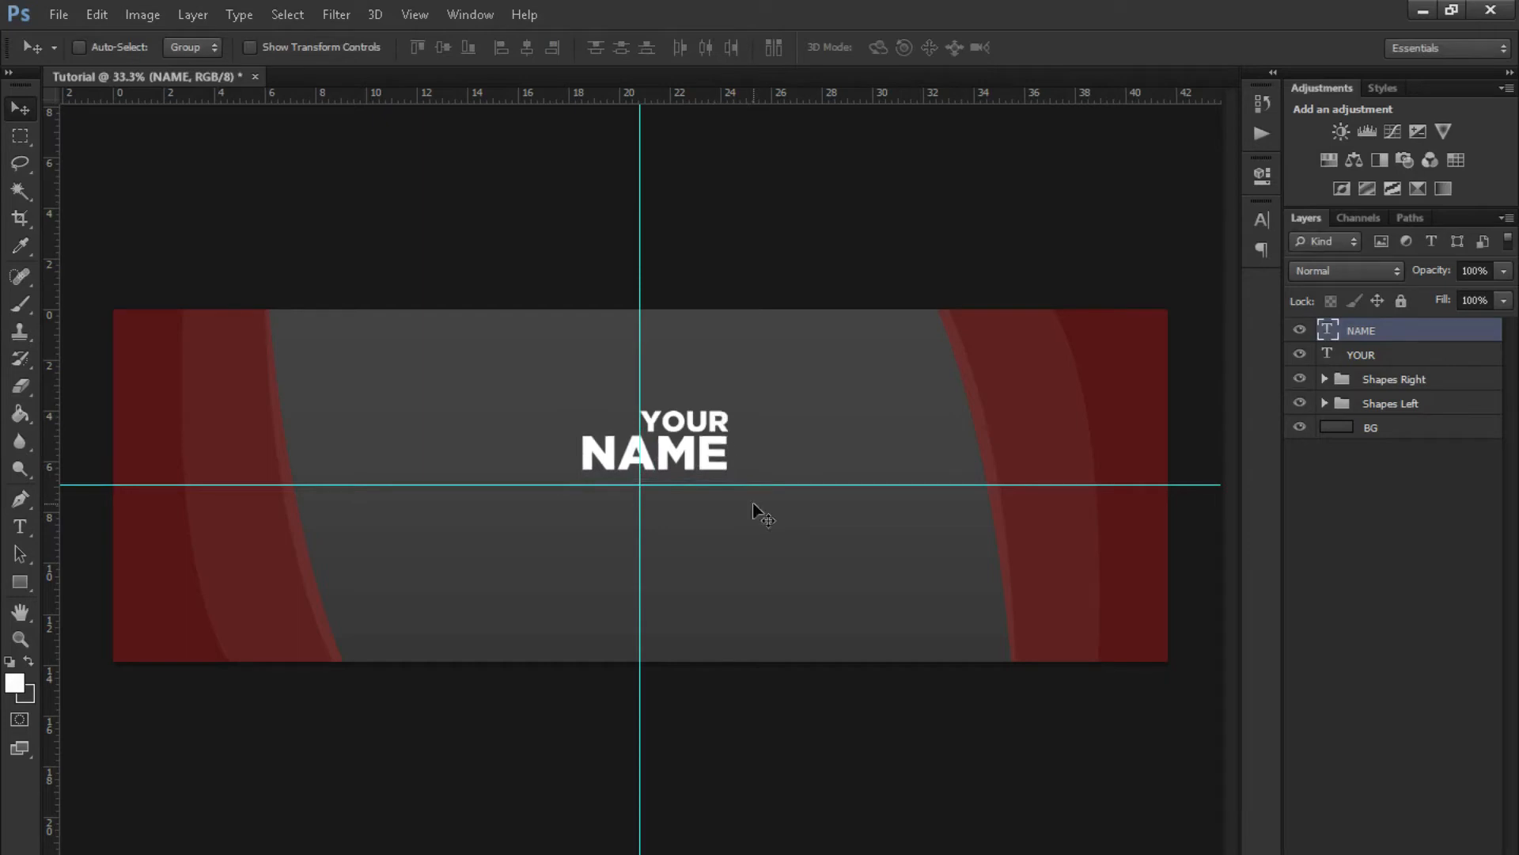
key("Right")
key("Right")
key("Right")
key("Right")
key("Right")
key("Right")
key("Right")
key("Right")
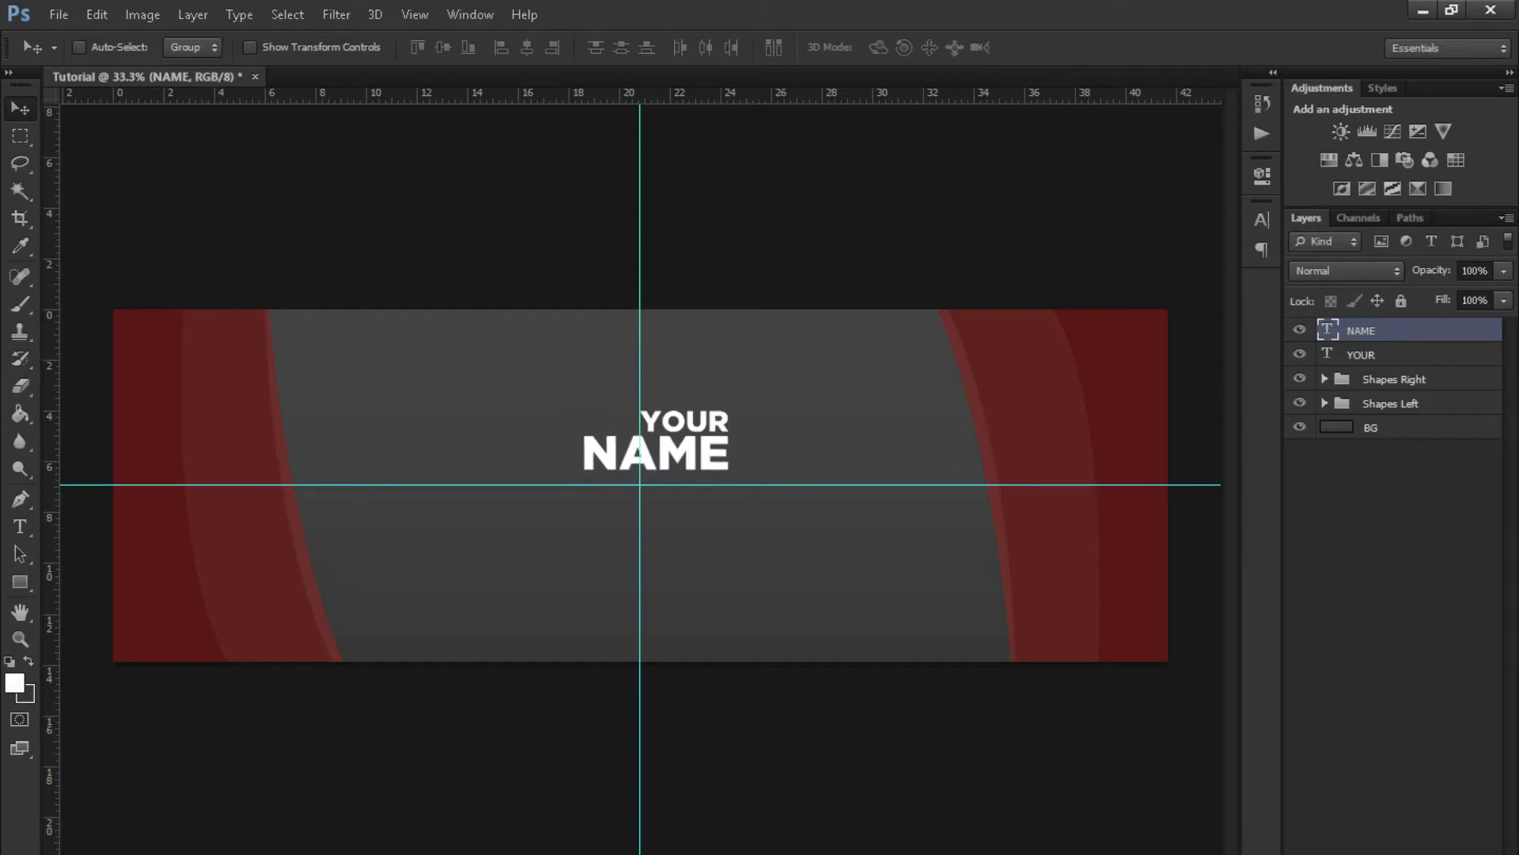
- Duplicate the YOUR text layer, place the copy above NAME in the layer stack, and change its text to YOUR SLOGAN HERE
left_click(20, 527)
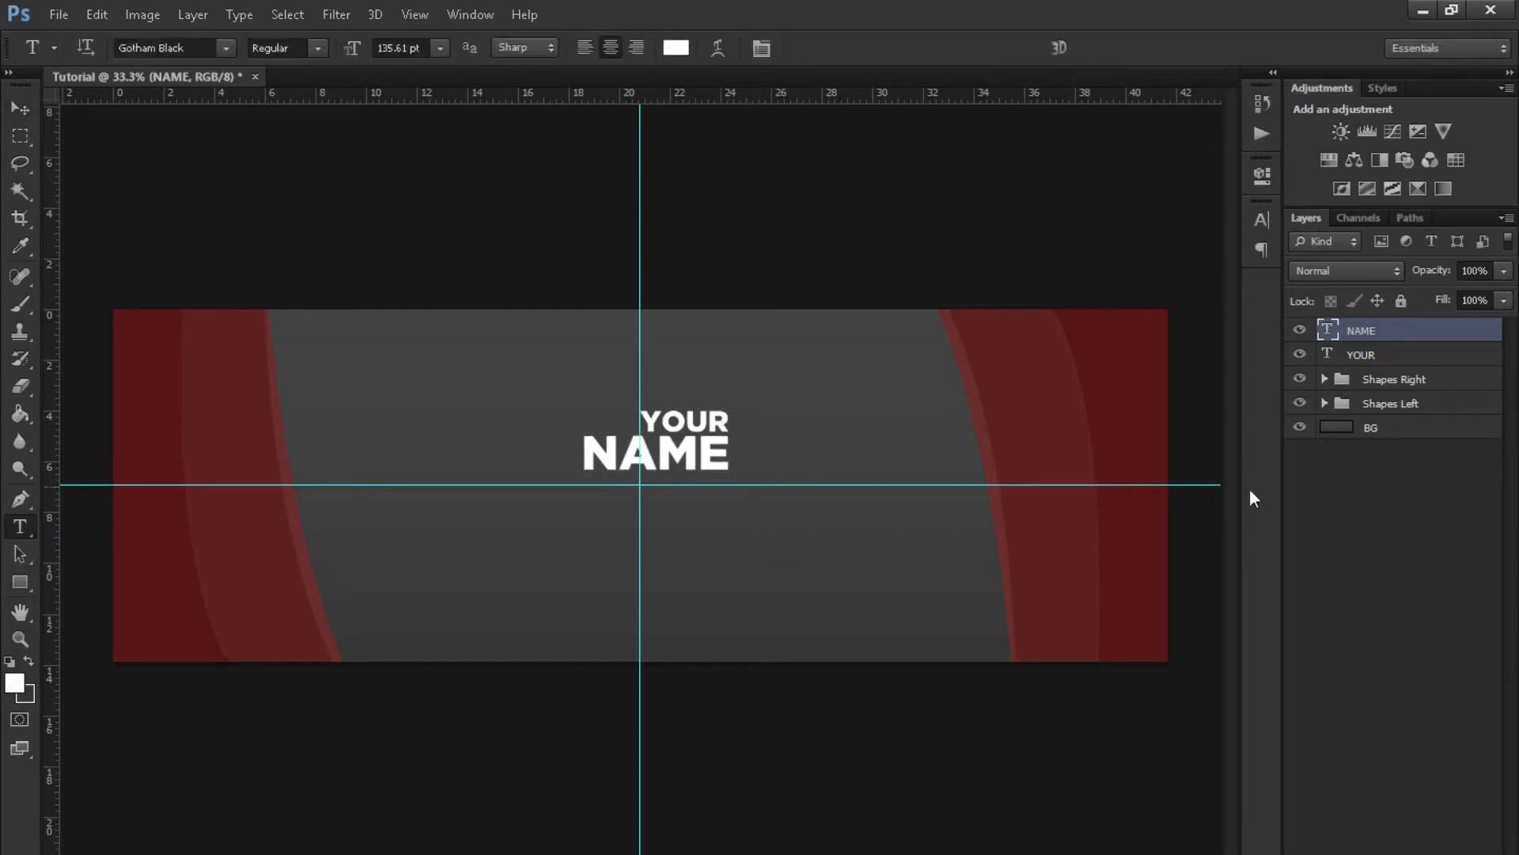
left_click(1381, 354)
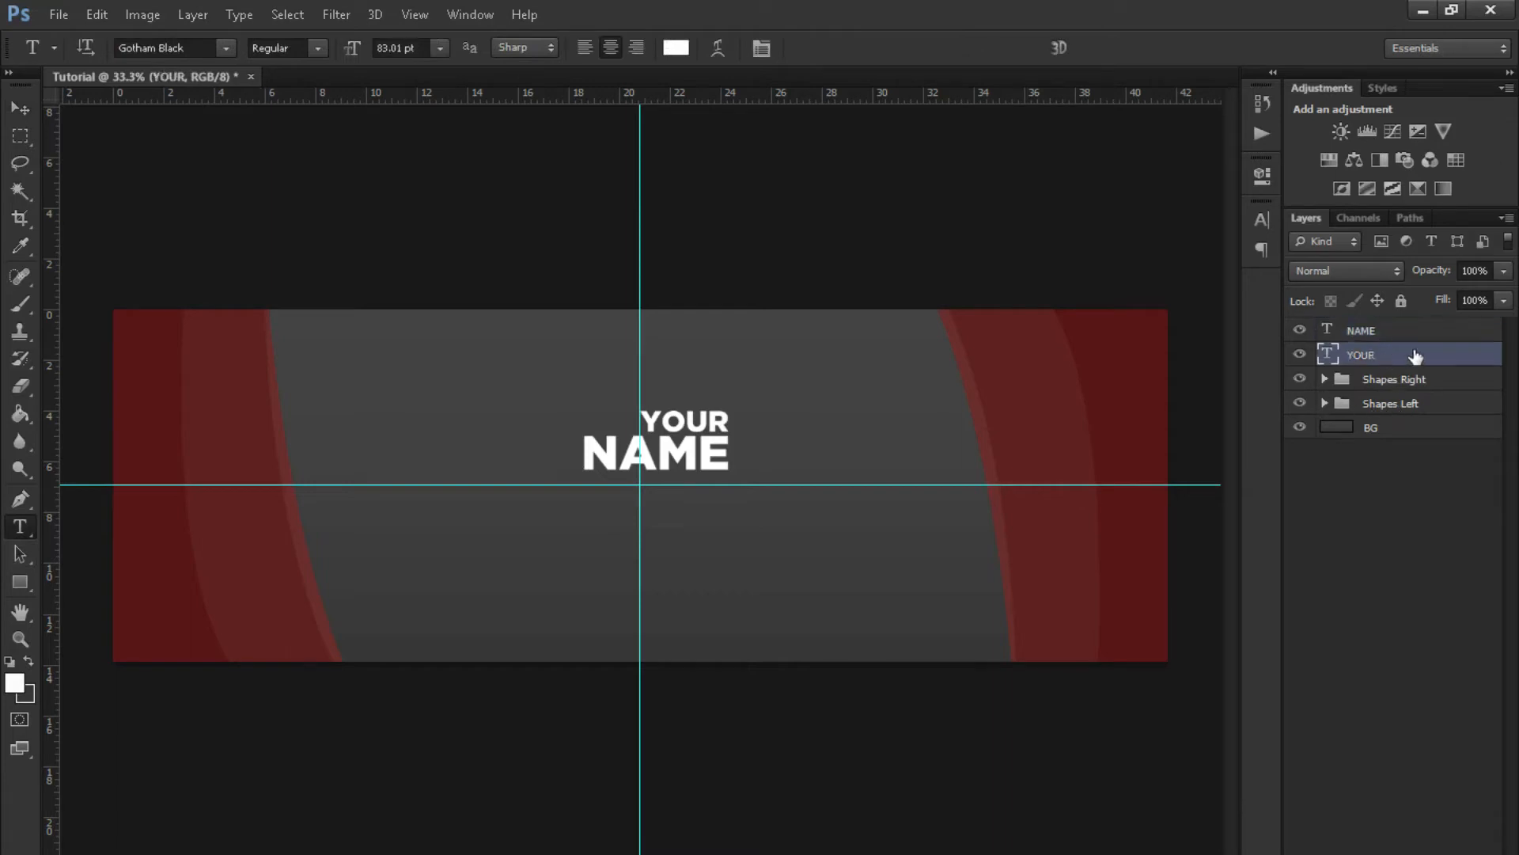
key("ctrl+j")
left_click_drag(1381, 355, 1384, 325)
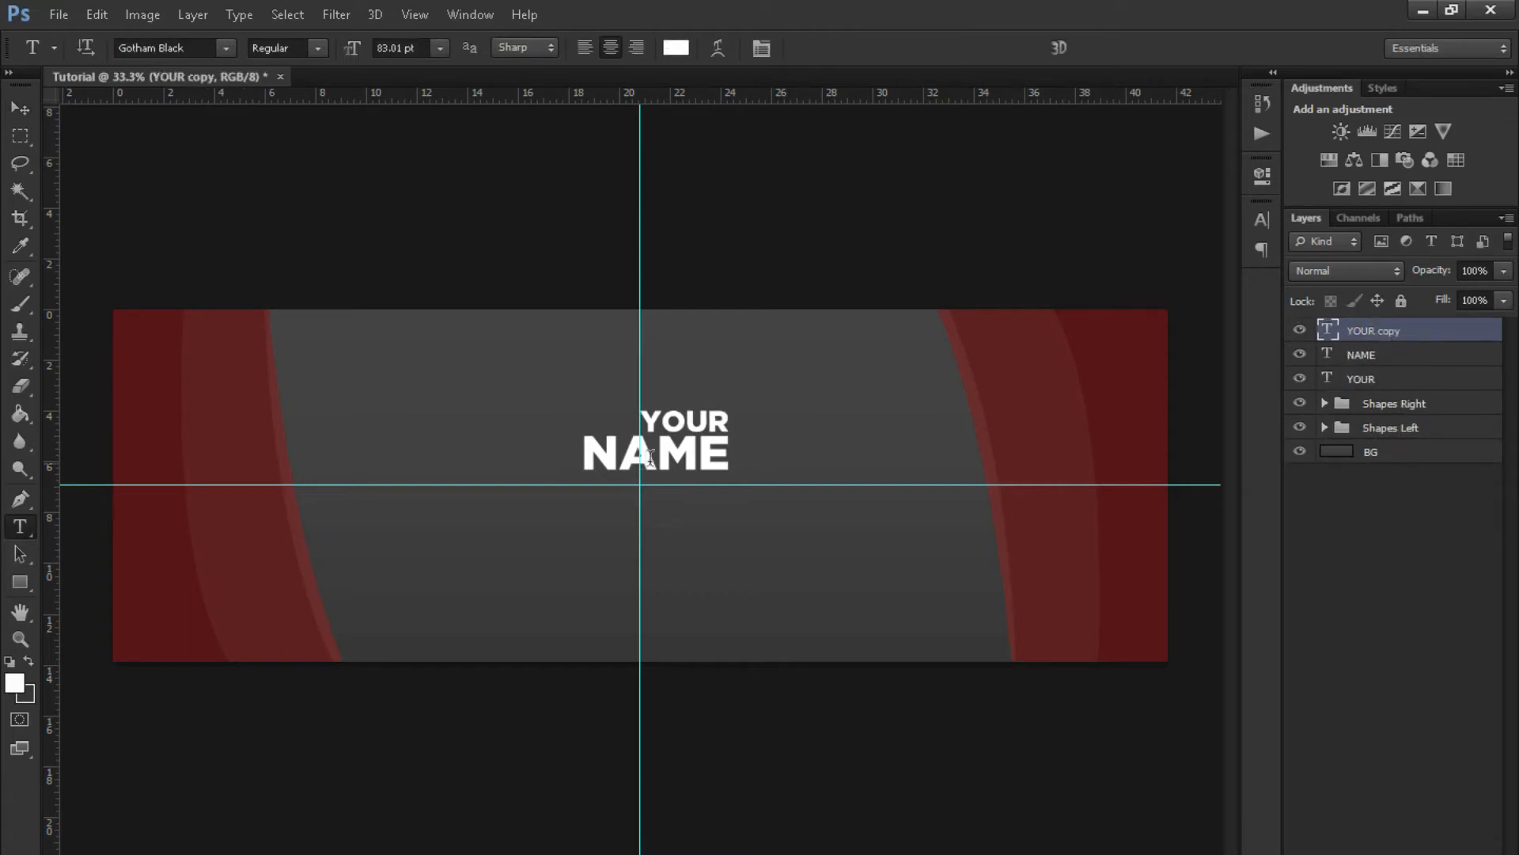
left_click_drag(726, 422, 687, 419)
left_click(646, 420)
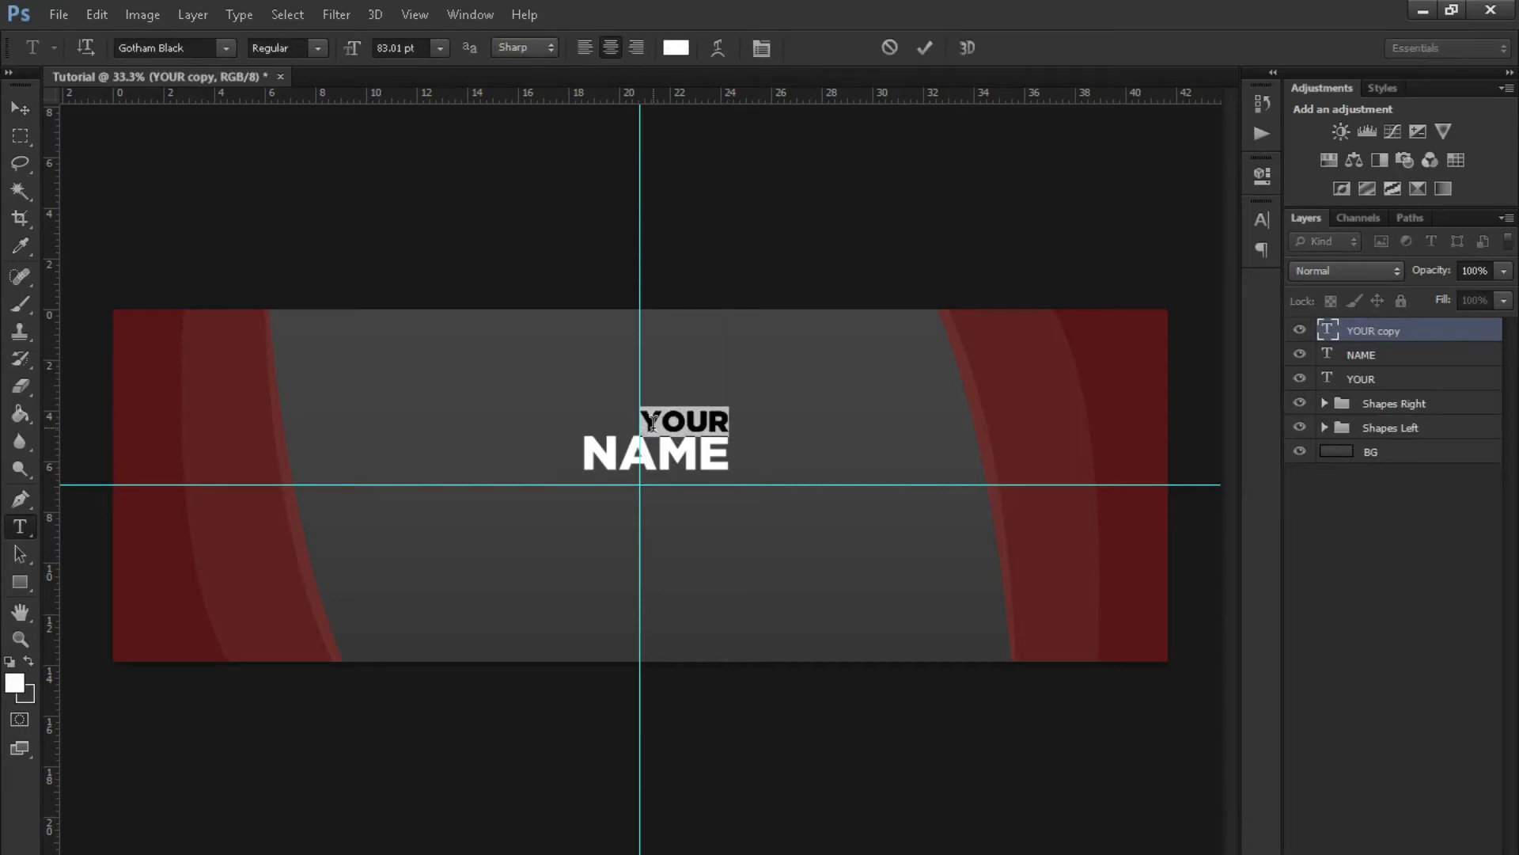
type("YOUR SLO")
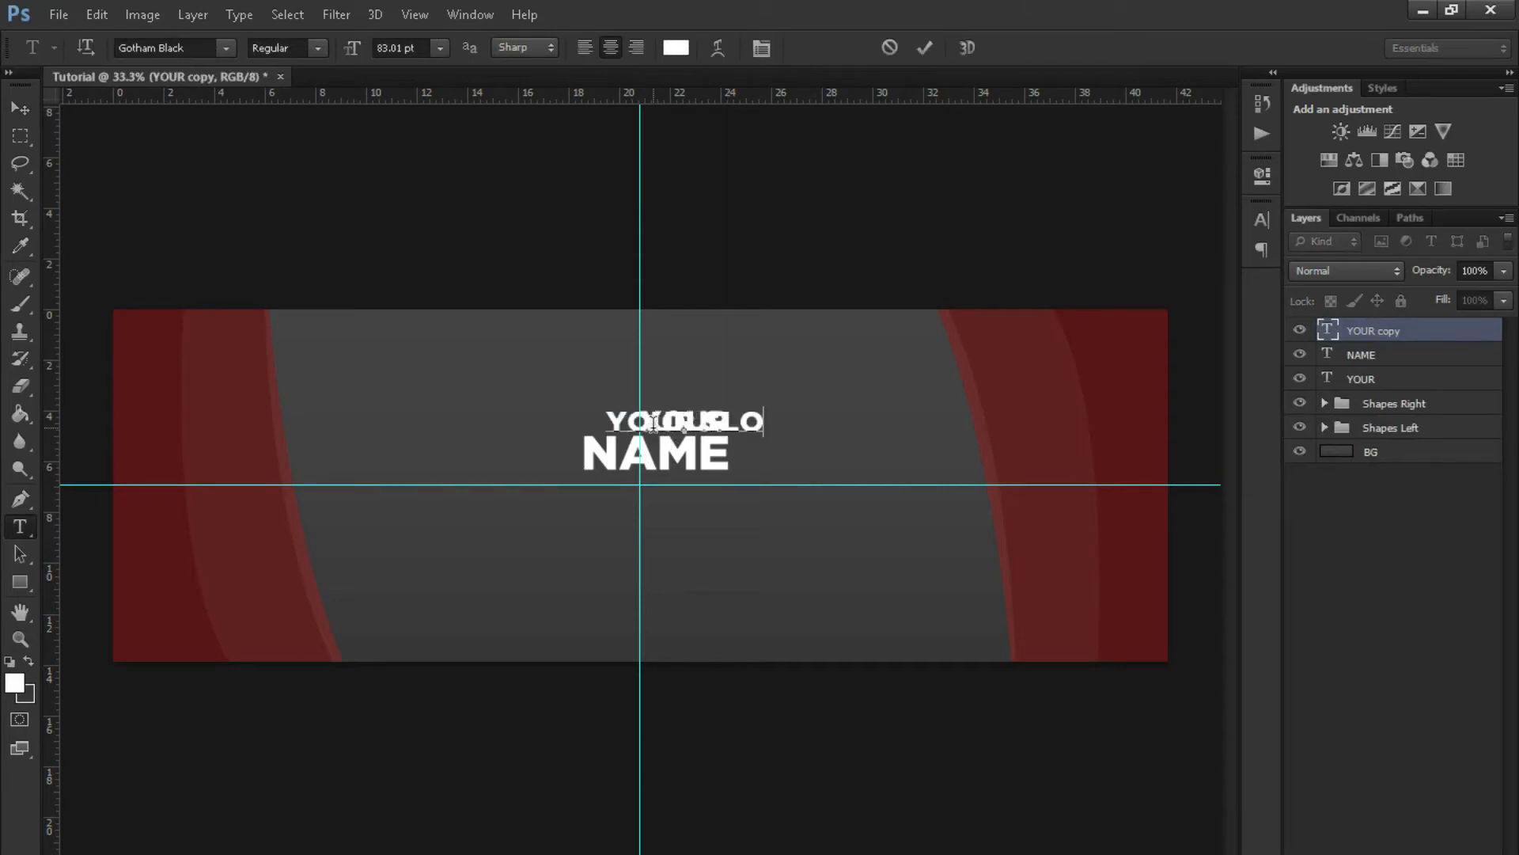
type("GAN HERE")
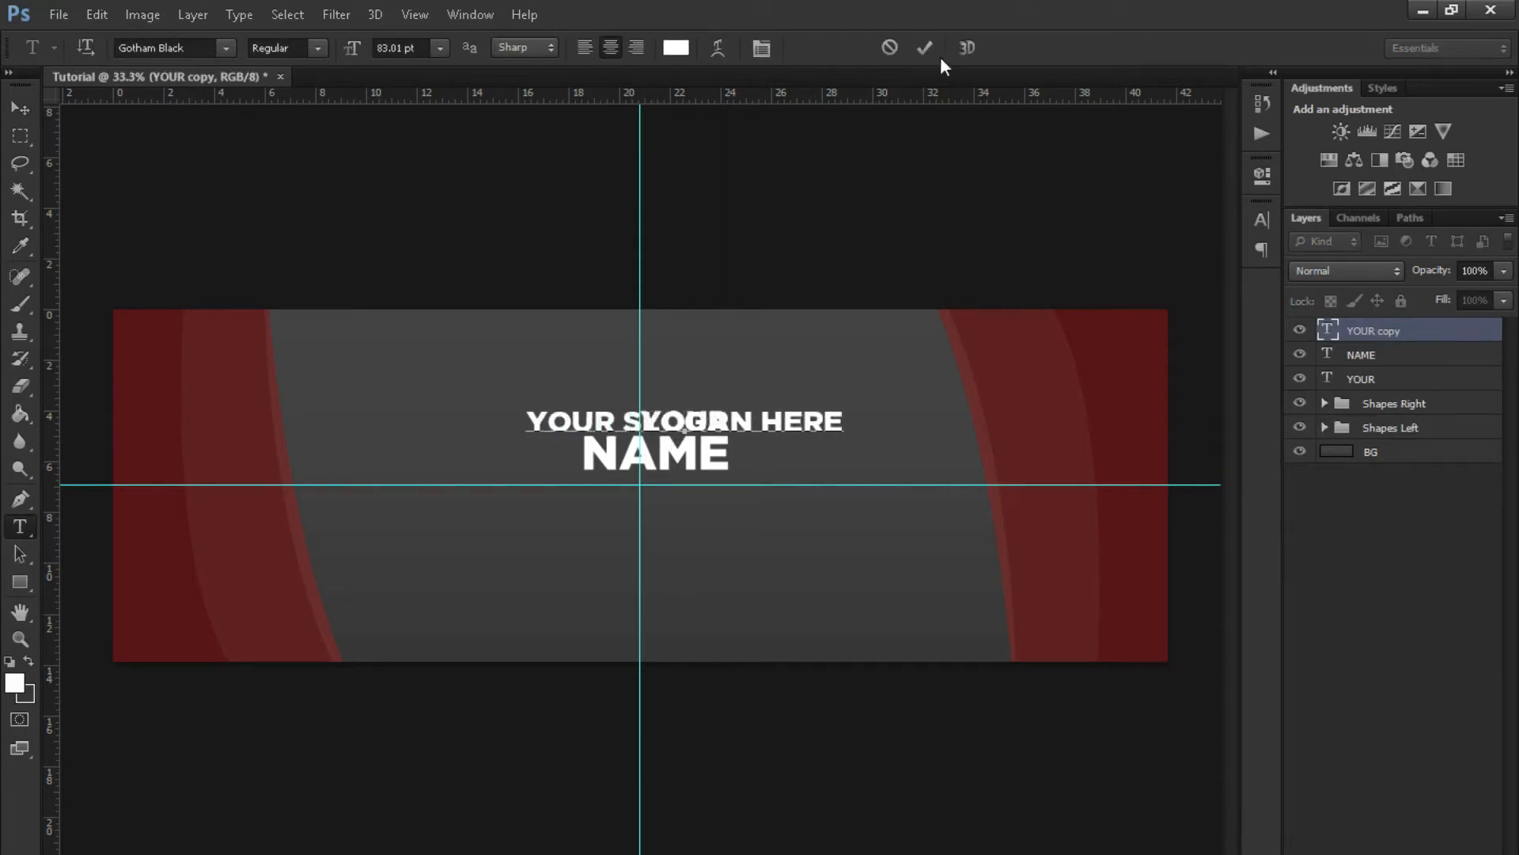
left_click(925, 47)
- Move YOUR SLOGAN HERE just below NAME and scale it down, lining up its right edge with NAME
left_click(19, 109)
left_click_drag(750, 442, 794, 499)
key("ctrl+t")
left_click_drag(888, 491, 701, 484)
left_click(1059, 47)
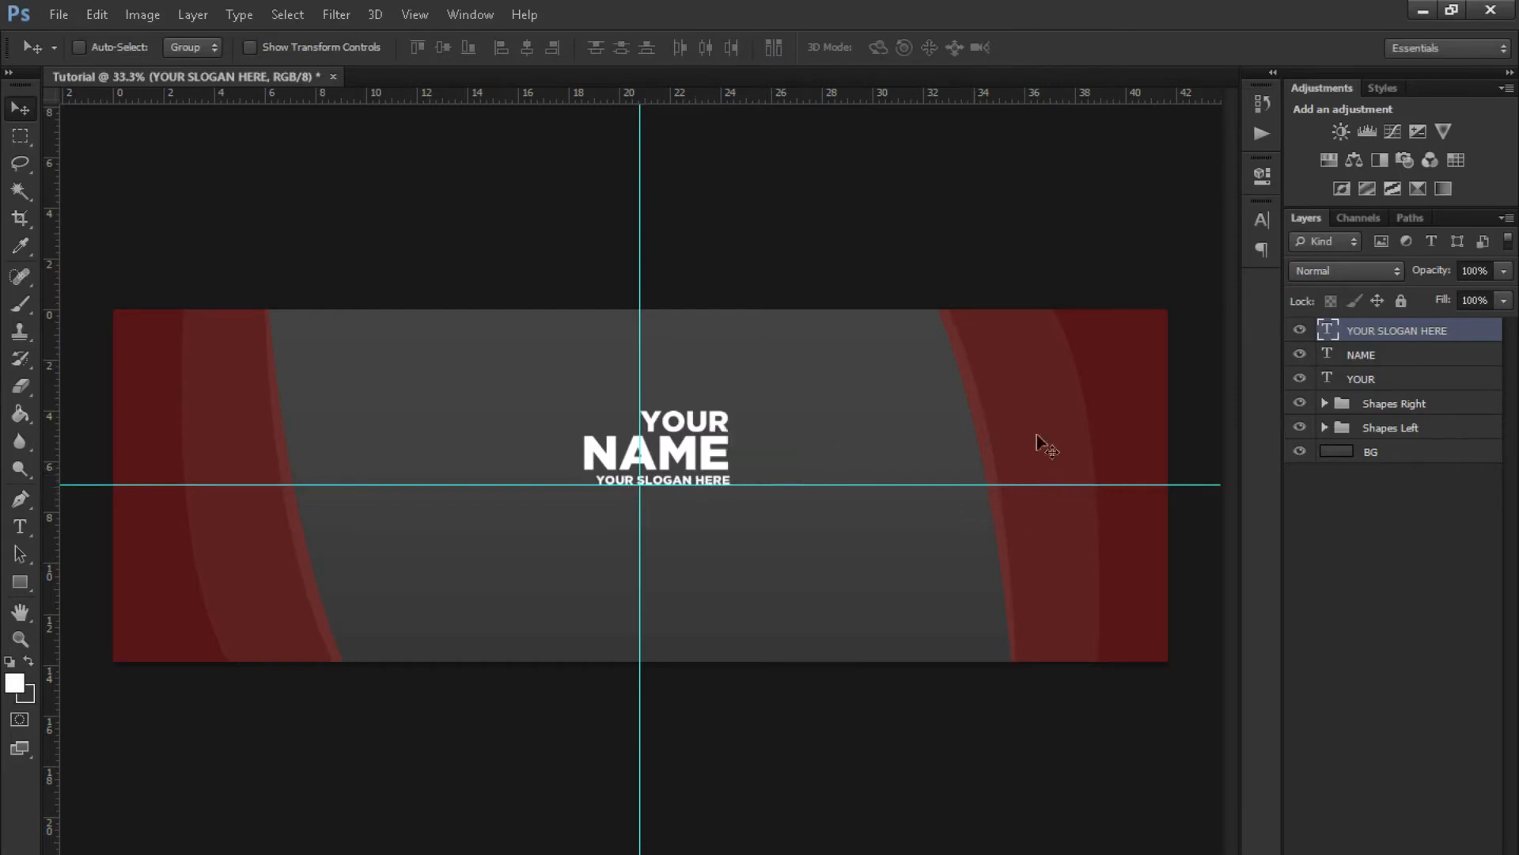
- Hide the guides and group the three text layers into a group named Text
key("ctrl+semicolon")
left_click(1382, 379, "shift")
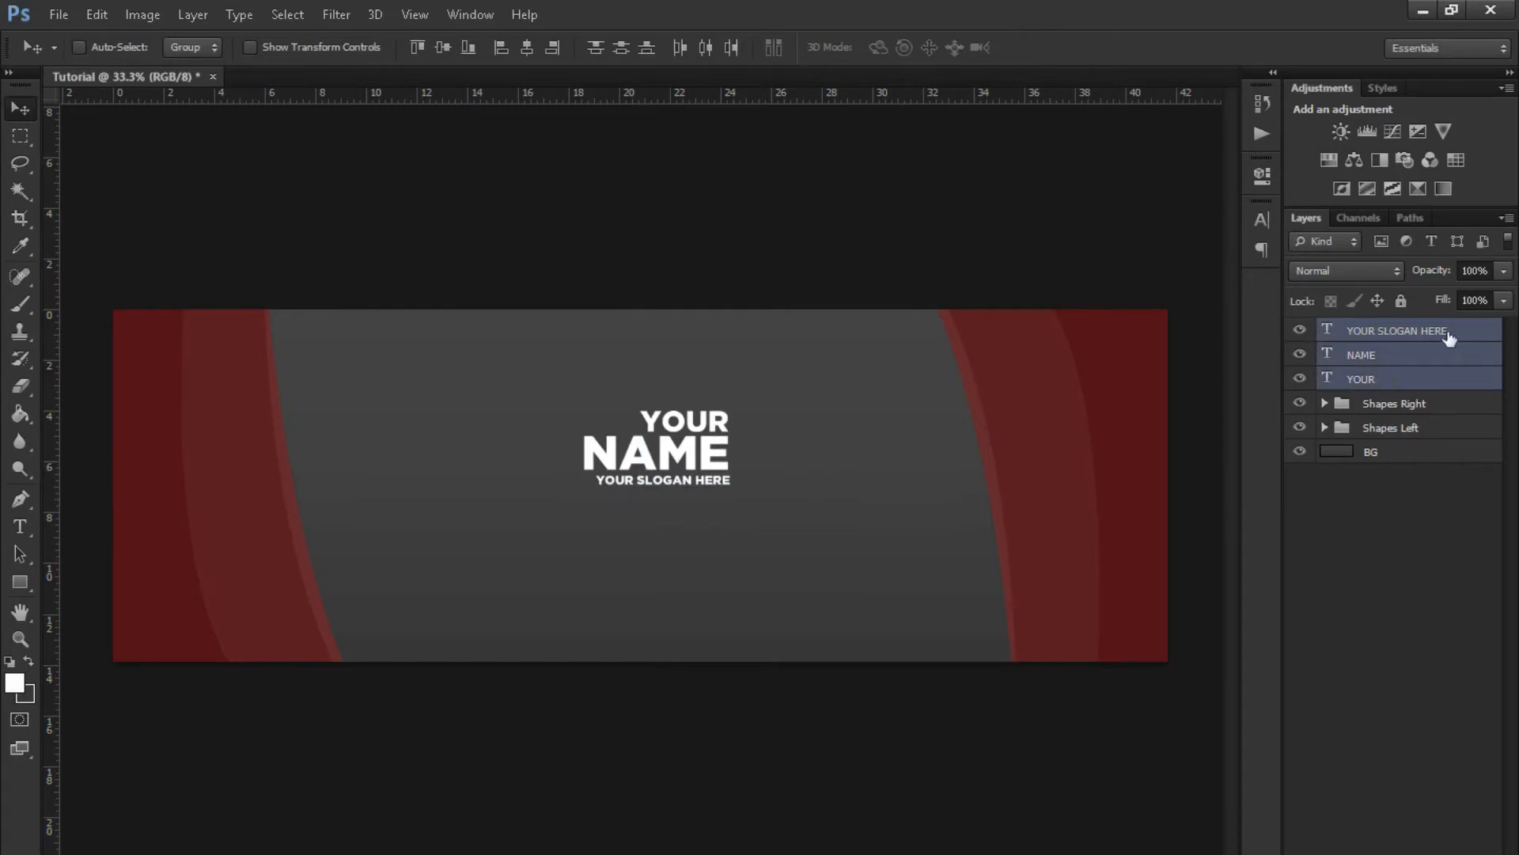
key("ctrl+g")
double_click(1389, 338)
type("Text")
key("Return")
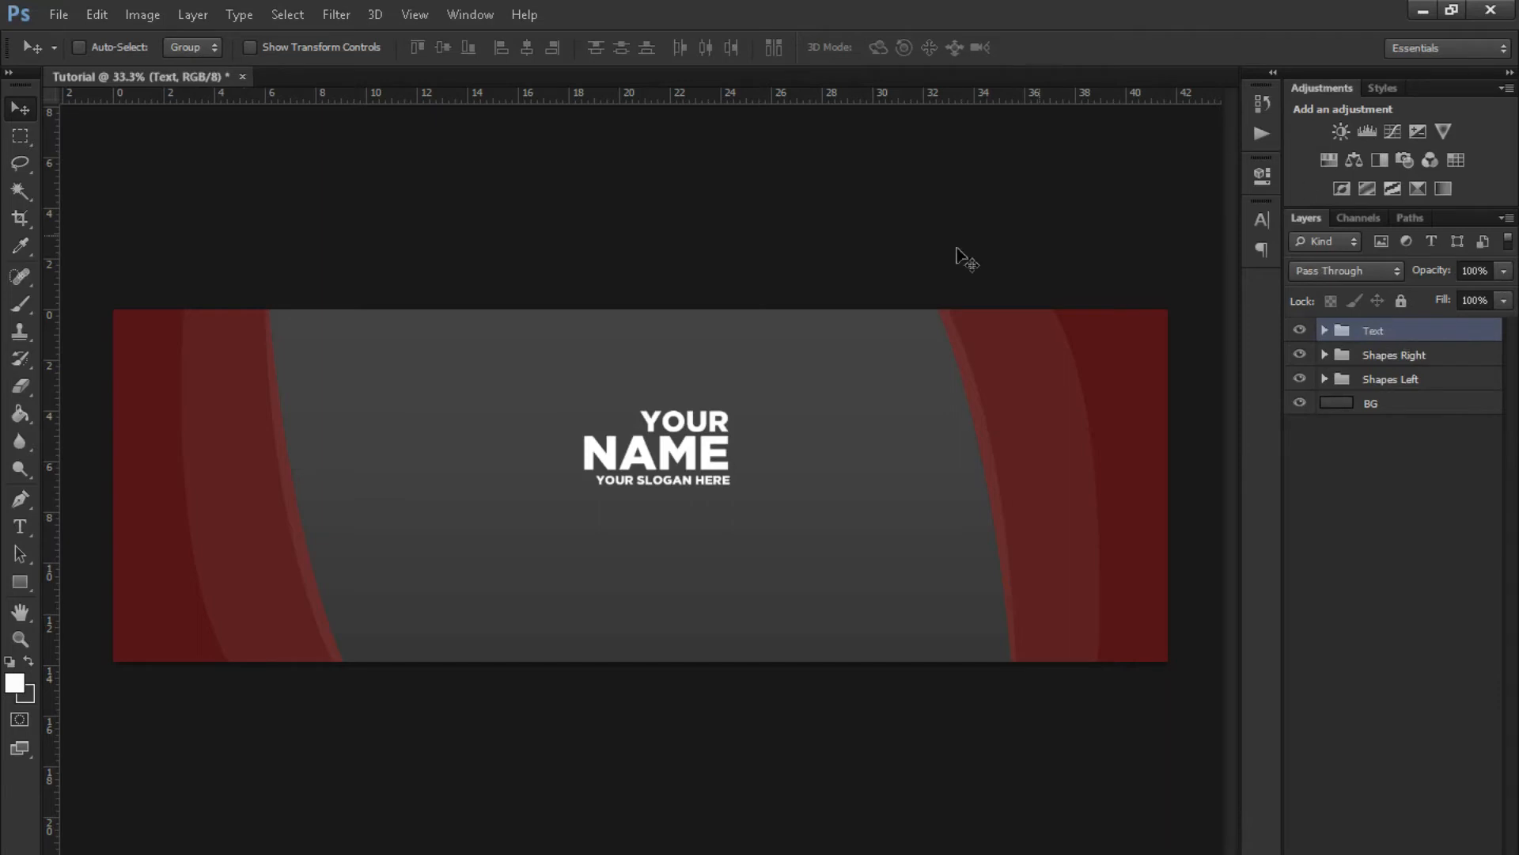
- Center the Text group horizontally and vertically on the canvas, then clear the selection
key("ctrl+a")
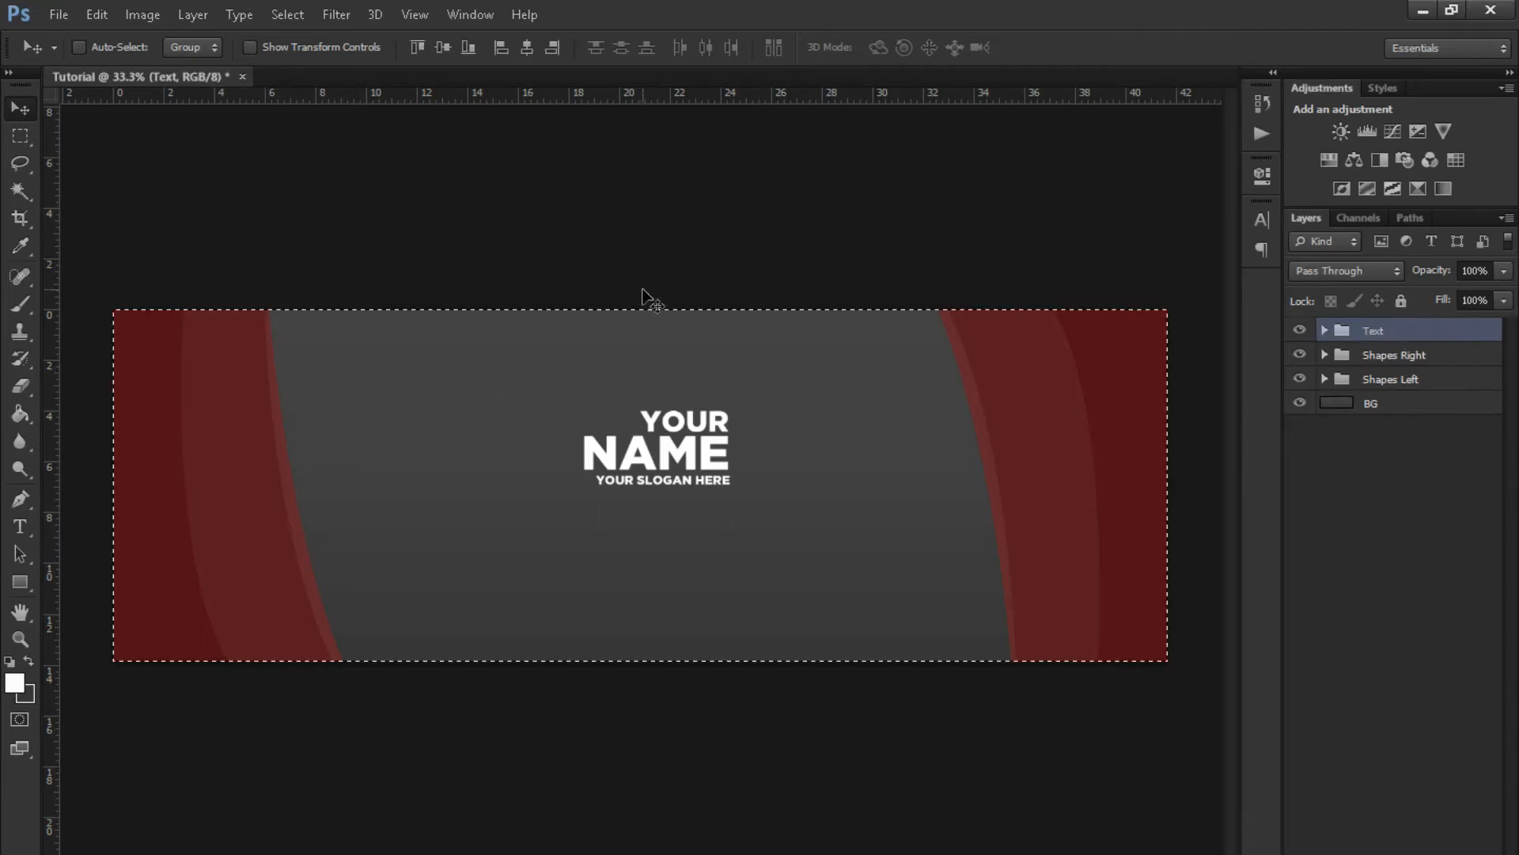
left_click(529, 48)
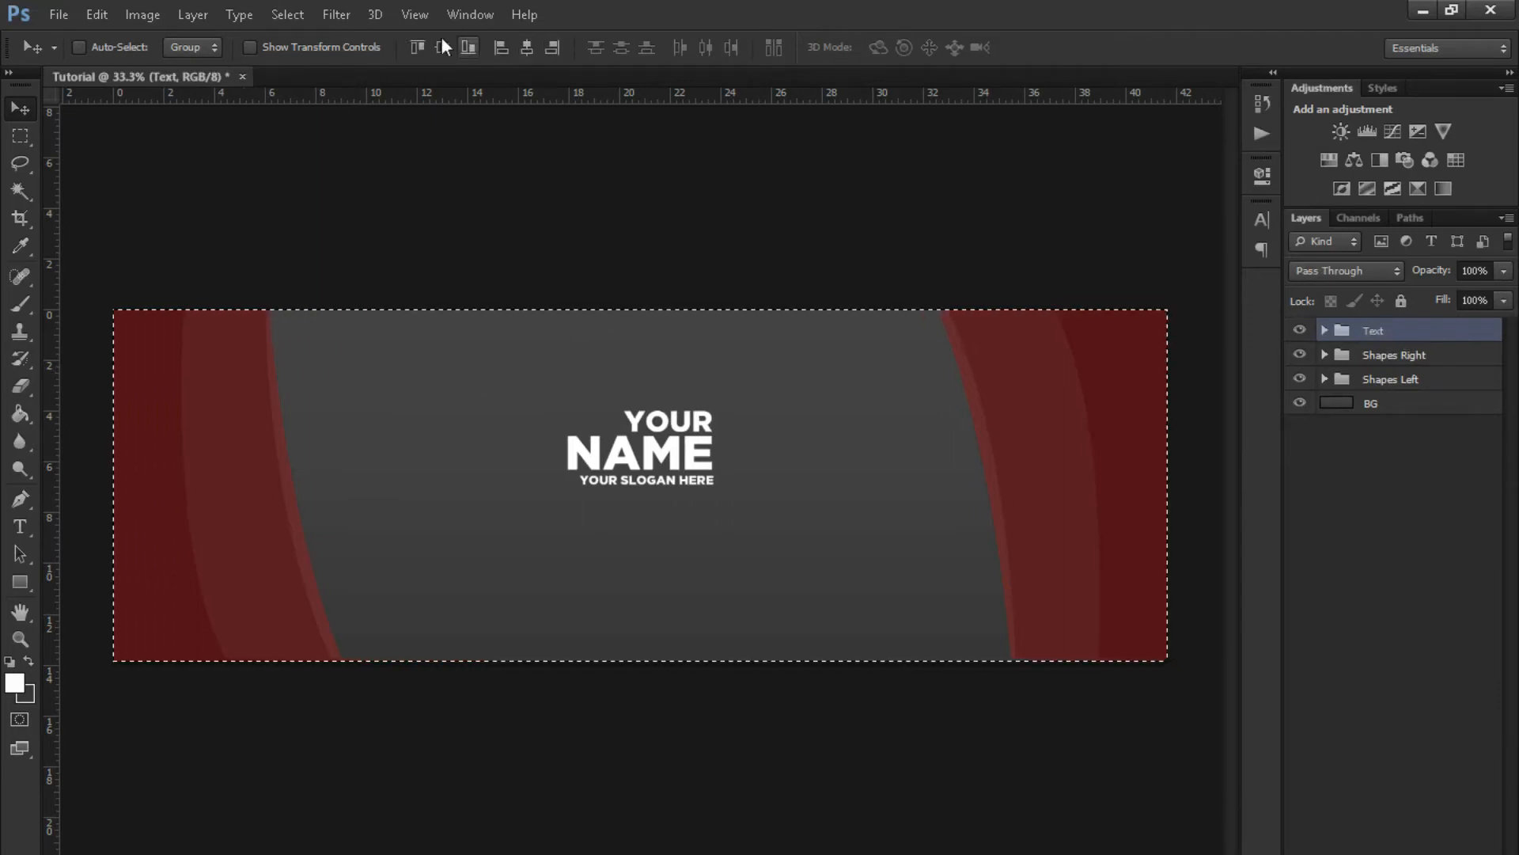
left_click(443, 48)
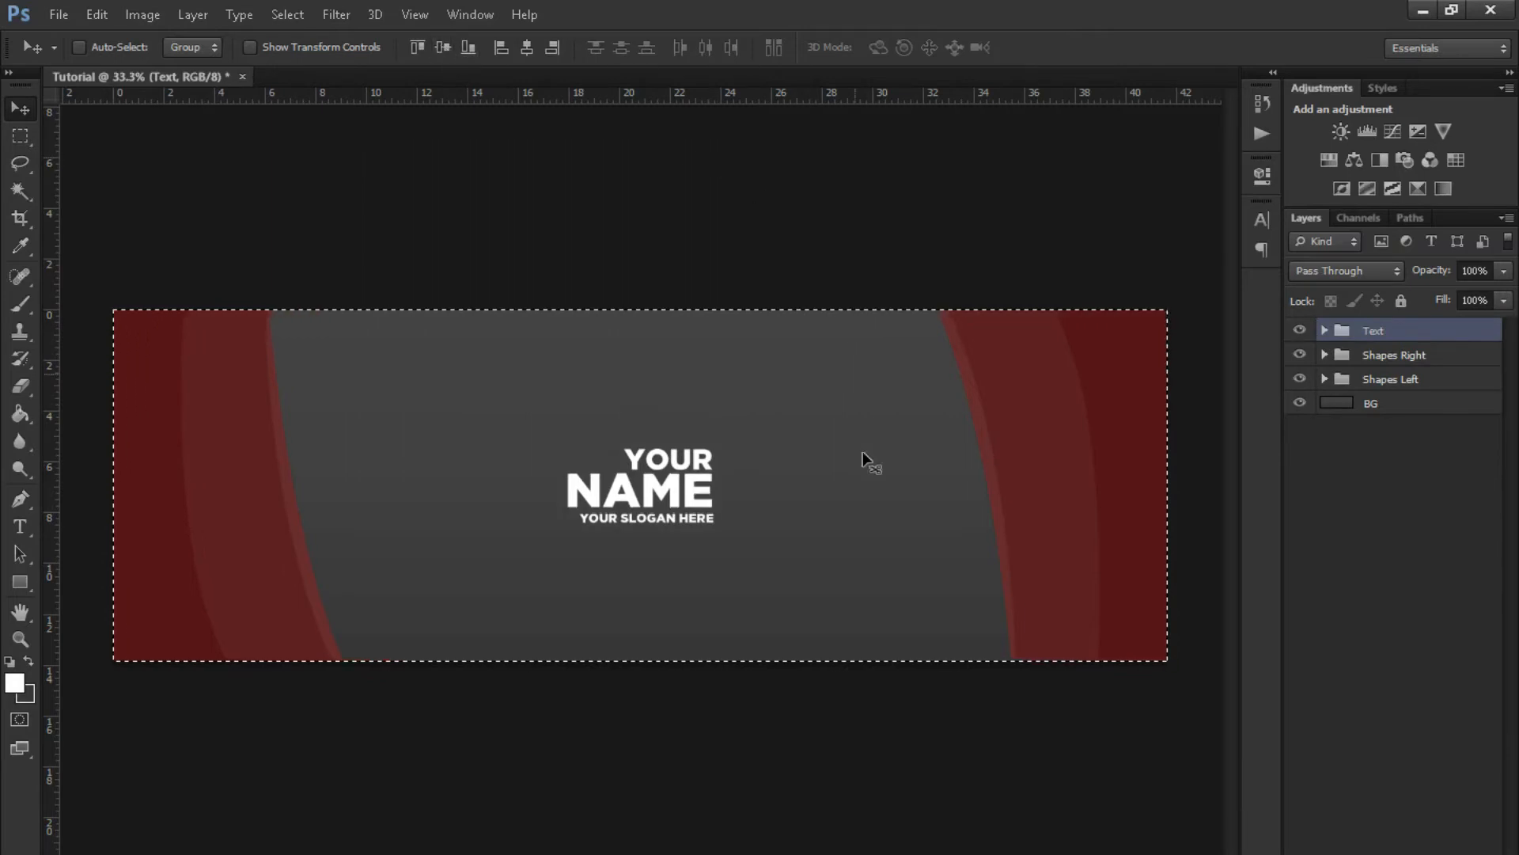
key("ctrl+d")
- Scale the Text group up slightly and shift it horizontally to sit left of the canvas center
key("ctrl+t")
left_click_drag(713, 450, 737, 436)
left_click(1060, 47)
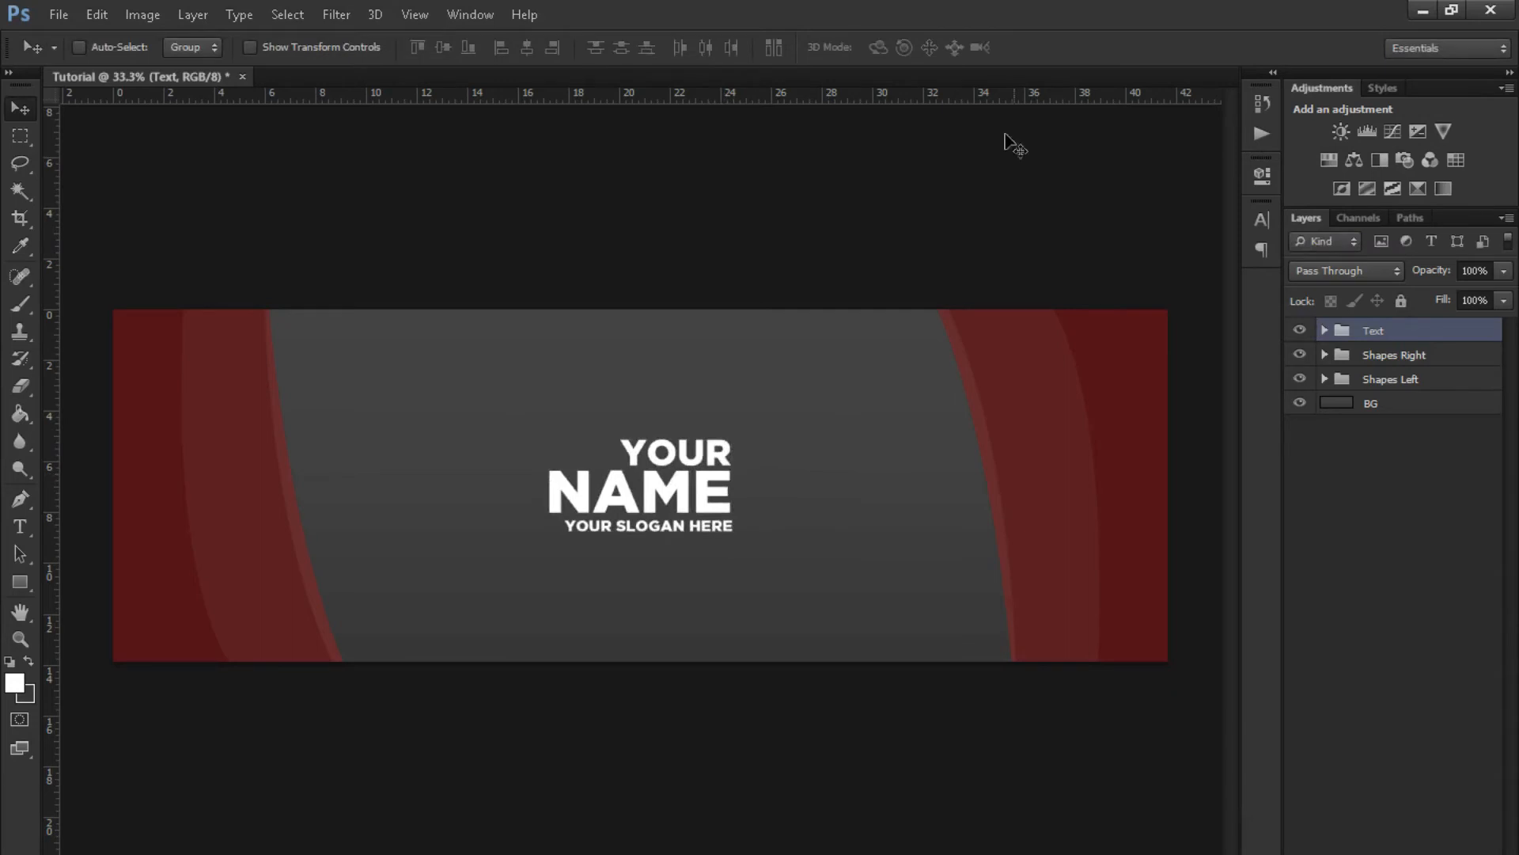
left_click_drag(712, 504, 667, 504)
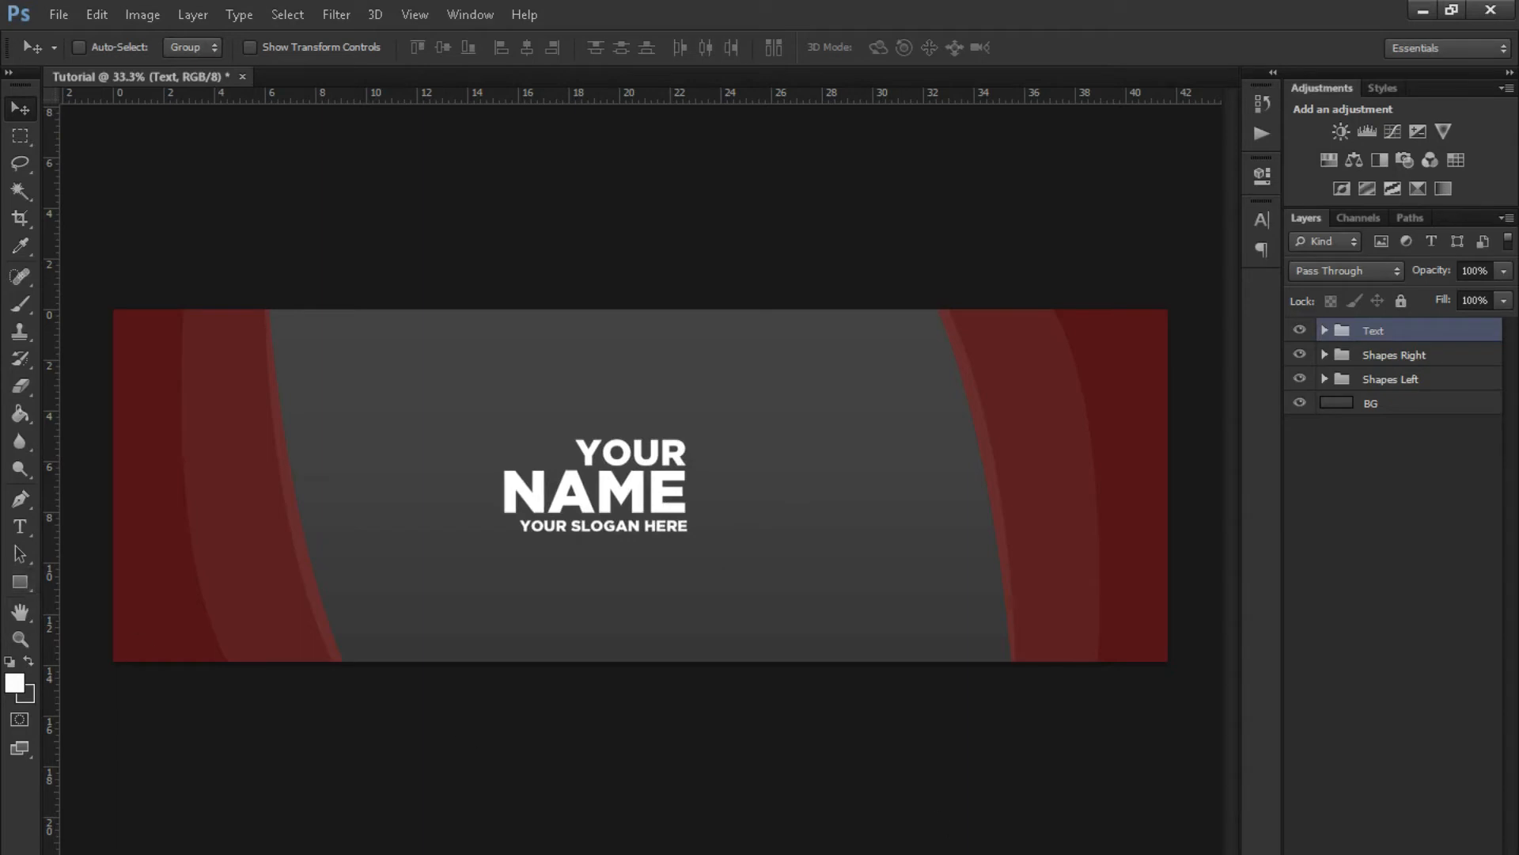
- Draw a thin white vertical rectangle, about 8 by 42 px, on a new layer to the right of YOUR
key("ctrl+shift+alt+n")
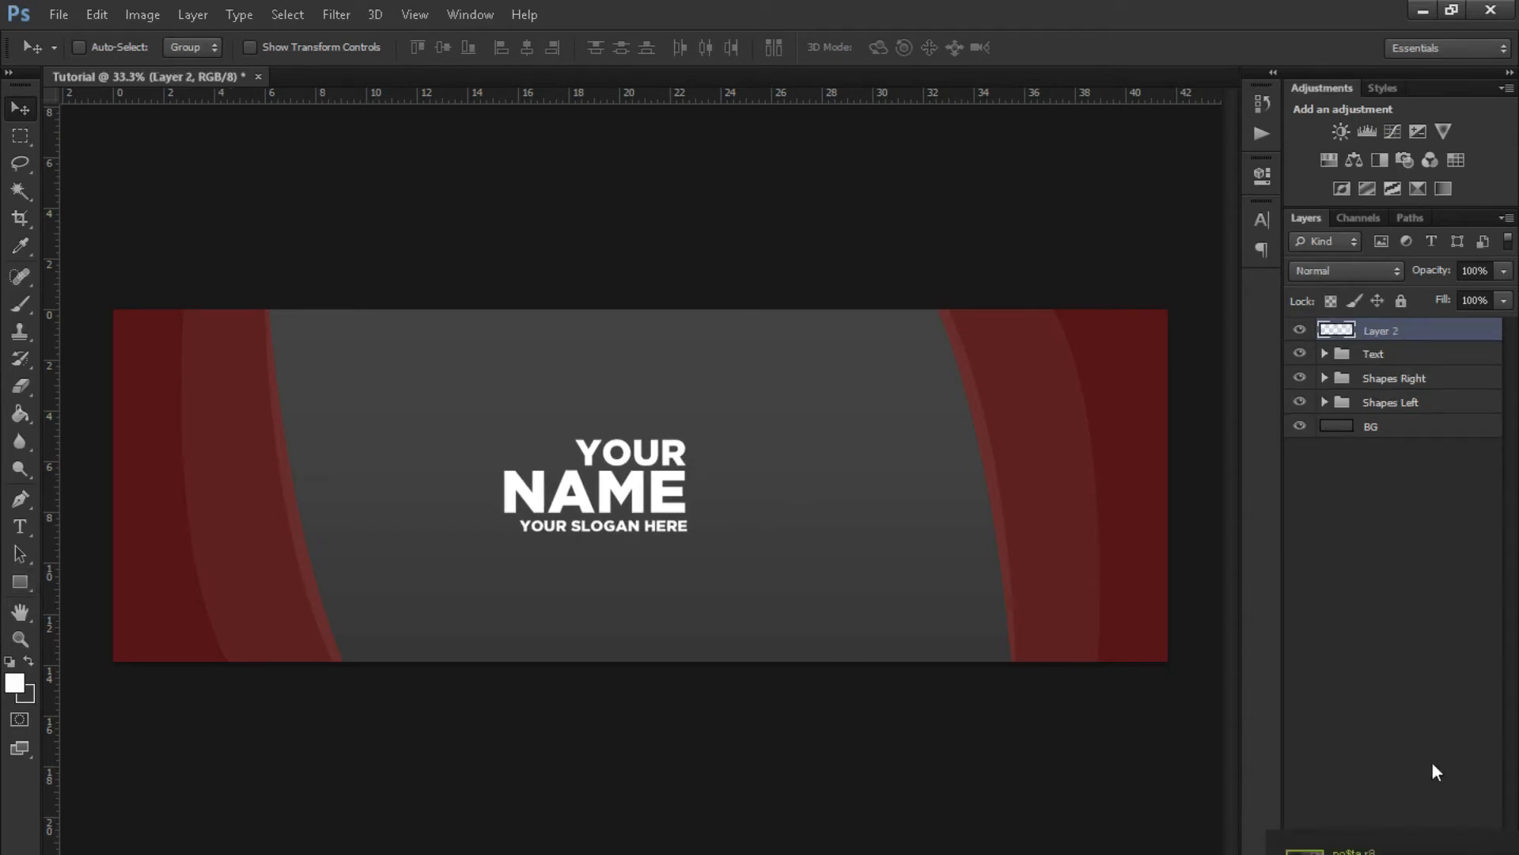
left_click_drag(31, 580, 105, 578)
key("ctrl+plus")
key("ctrl+plus")
key("ctrl+plus")
key("ctrl+plus")
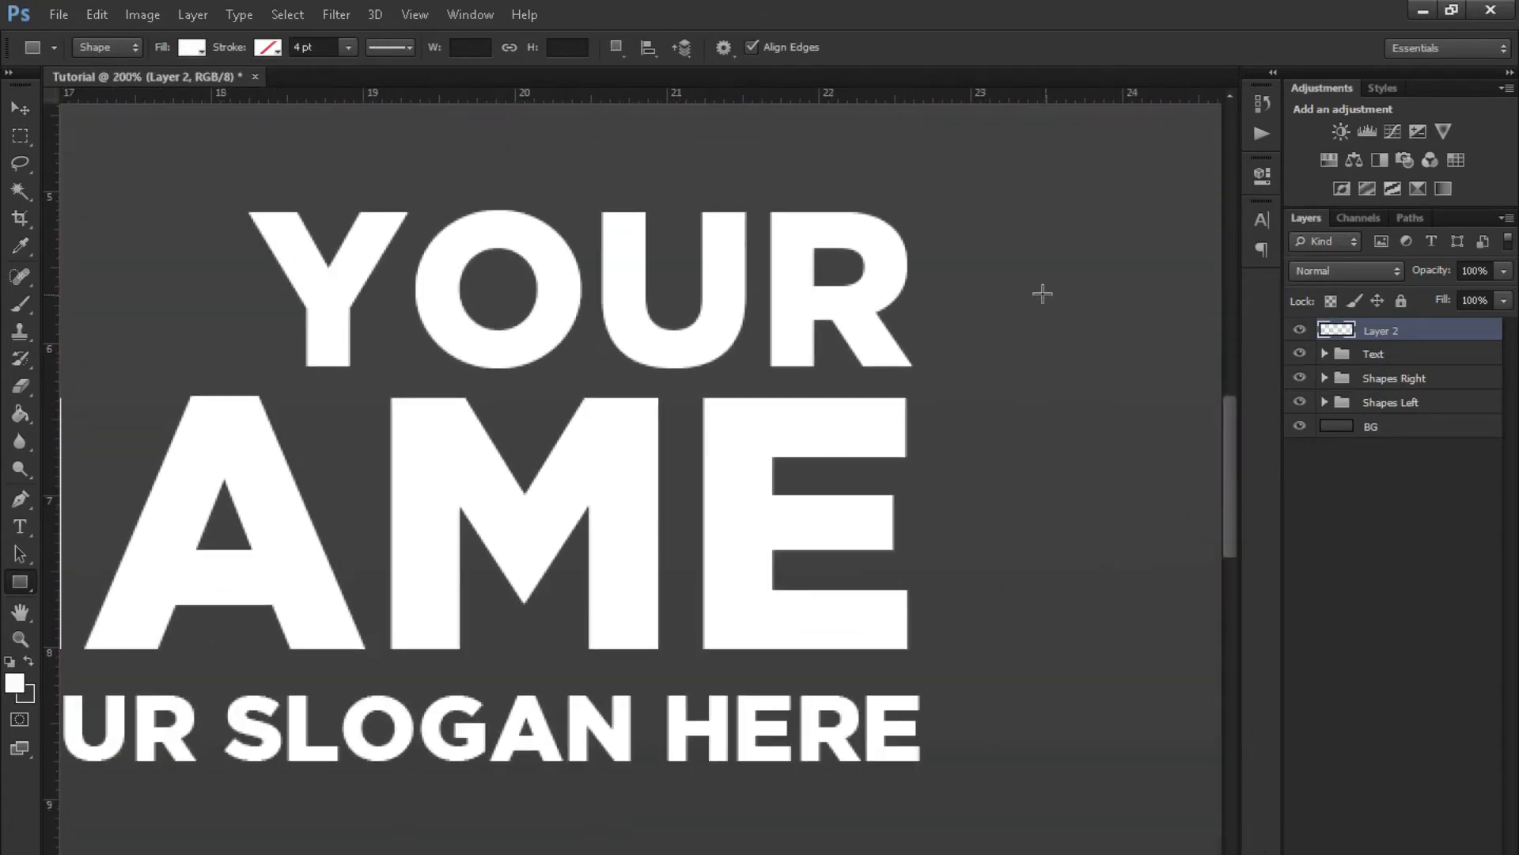
left_click_drag(1018, 214, 1033, 299)
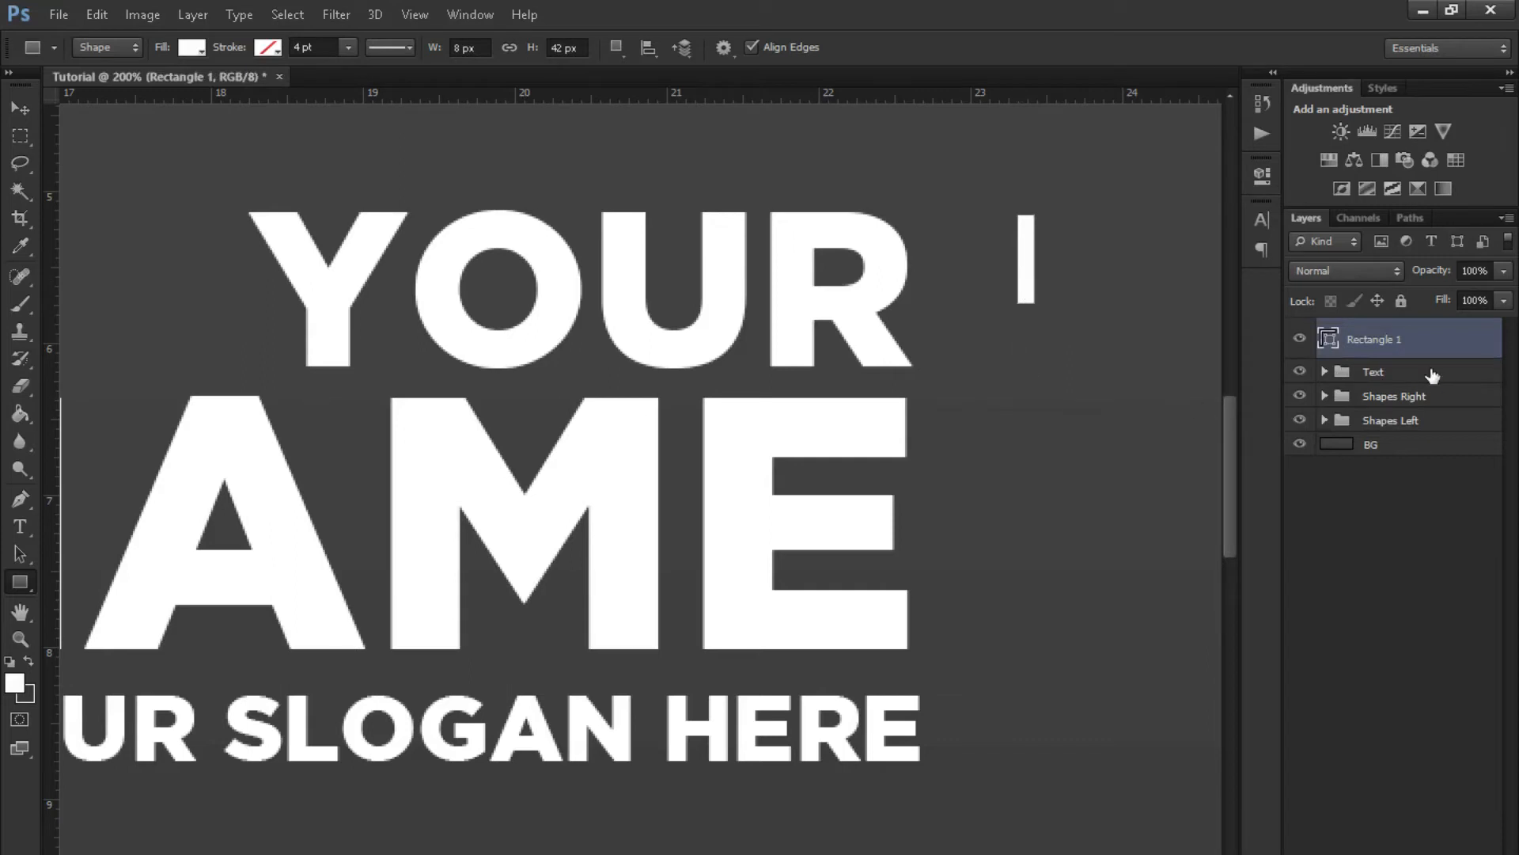
- Duplicate the small rectangle twice and space the copies vertically beside NAME and the slogan, forming a dashed divider
key("v")
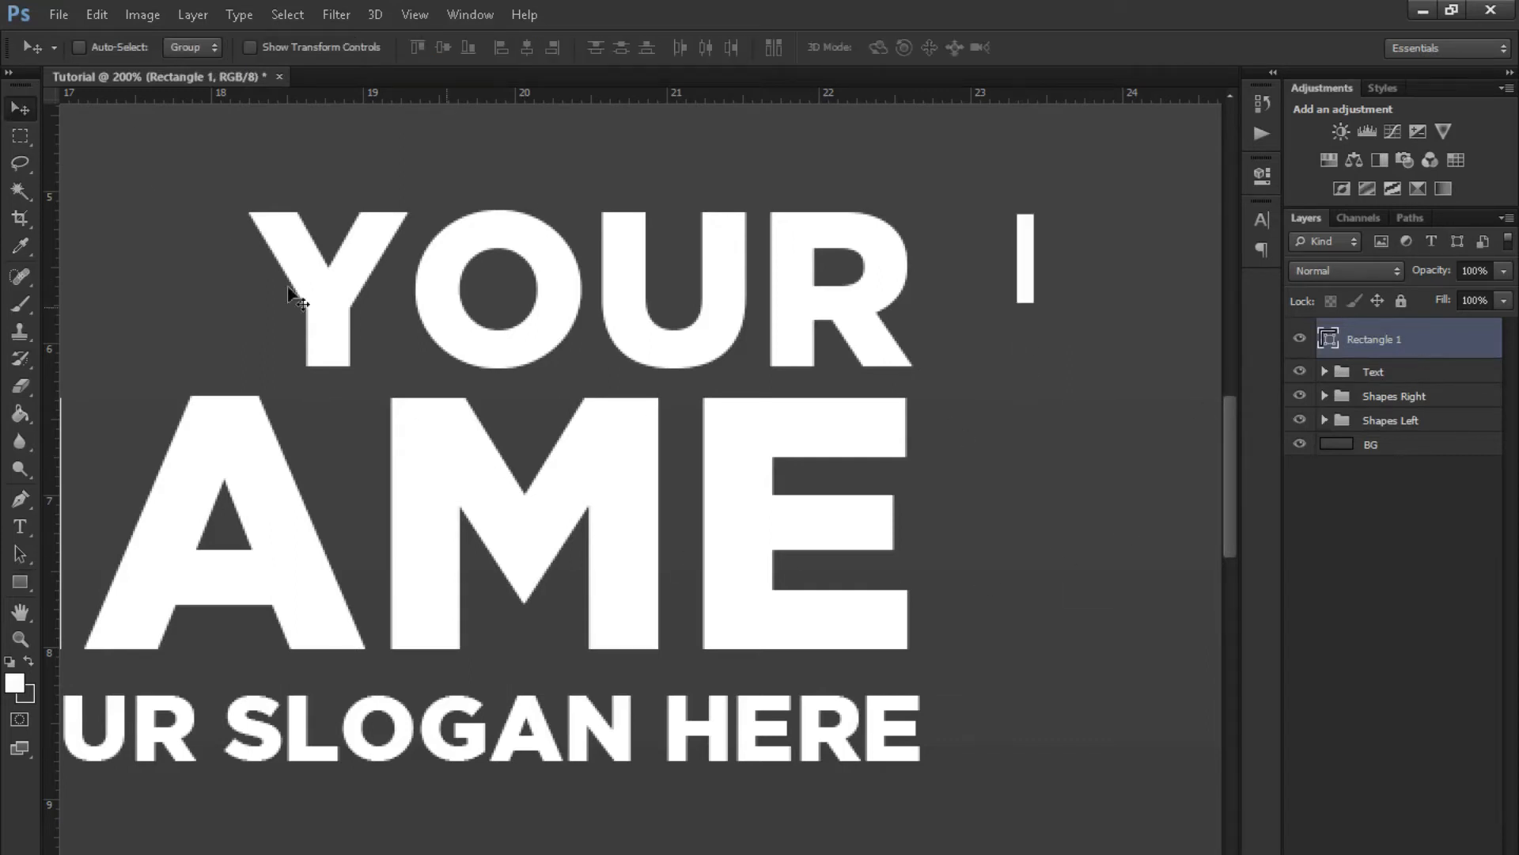
key("ctrl+j")
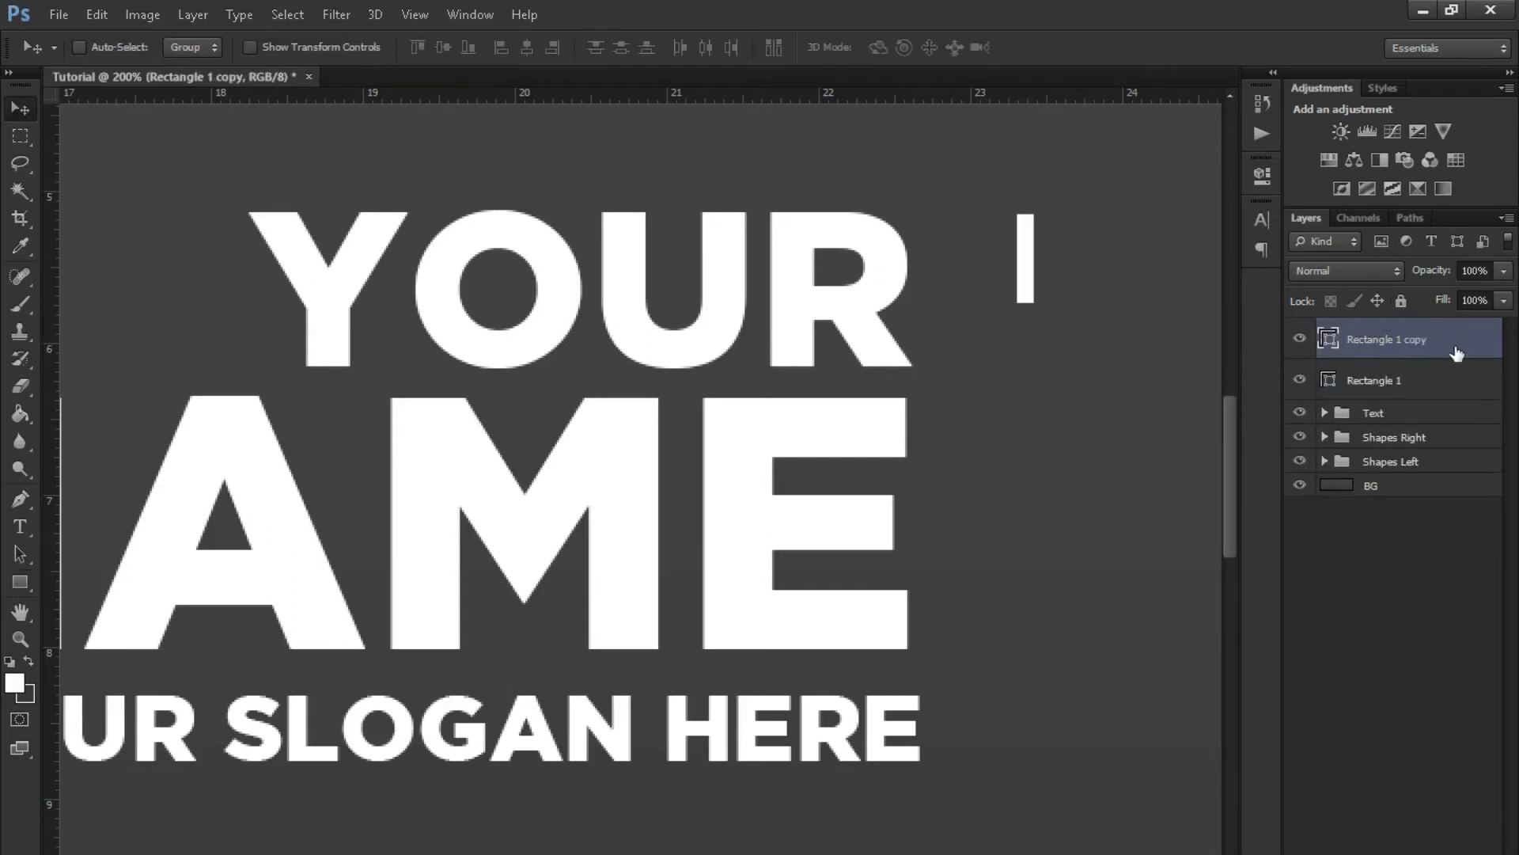
key("ctrl+j")
left_click(1453, 387, "shift")
left_click_drag(1032, 290, 1029, 742)
left_click(1416, 348)
left_click(1424, 385)
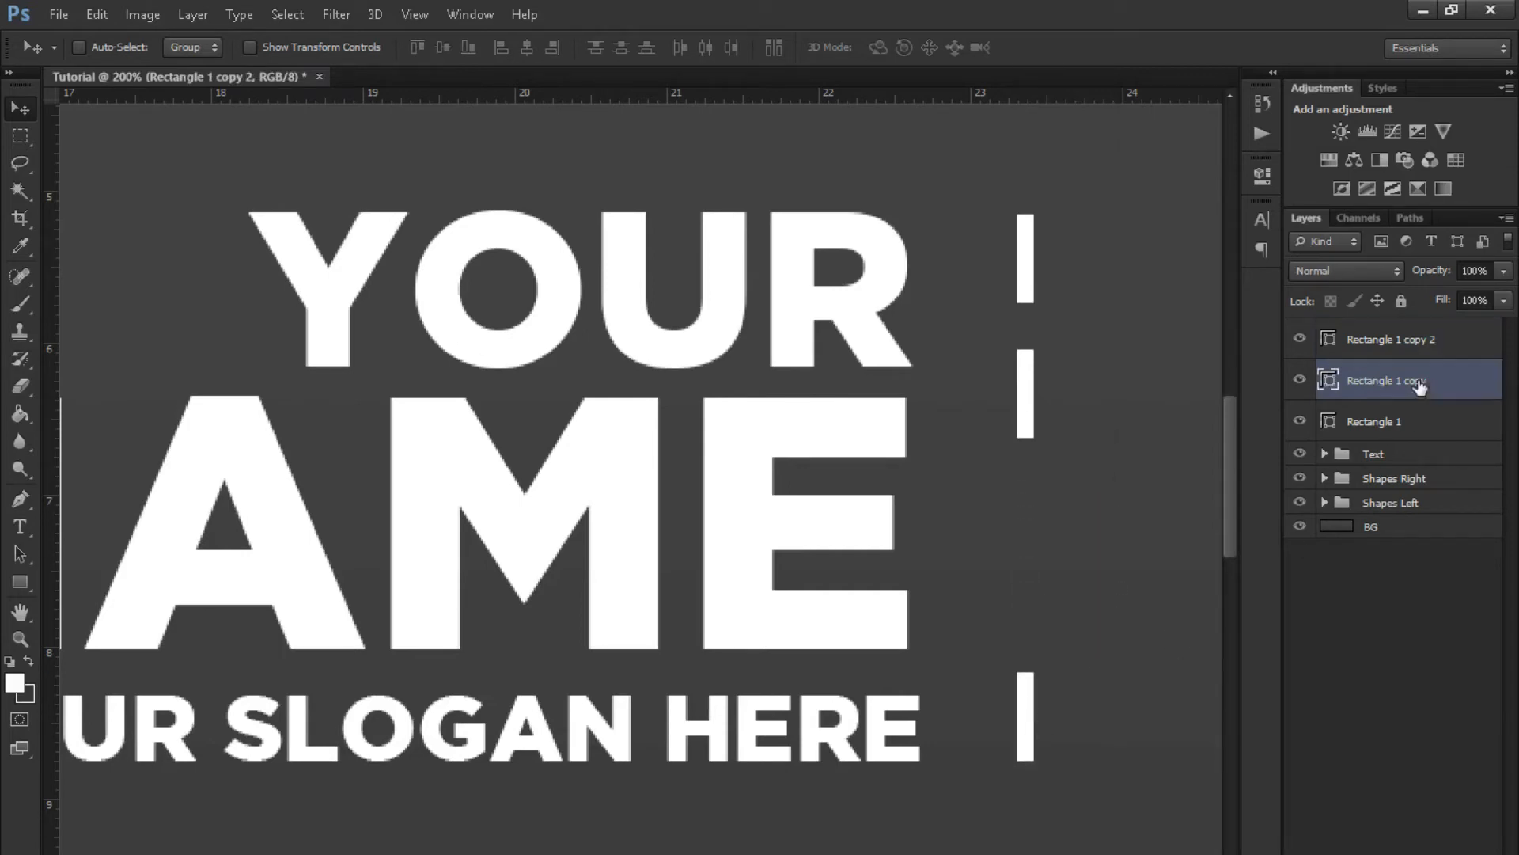
left_click_drag(1041, 424, 1033, 513)
key("ctrl+minus")
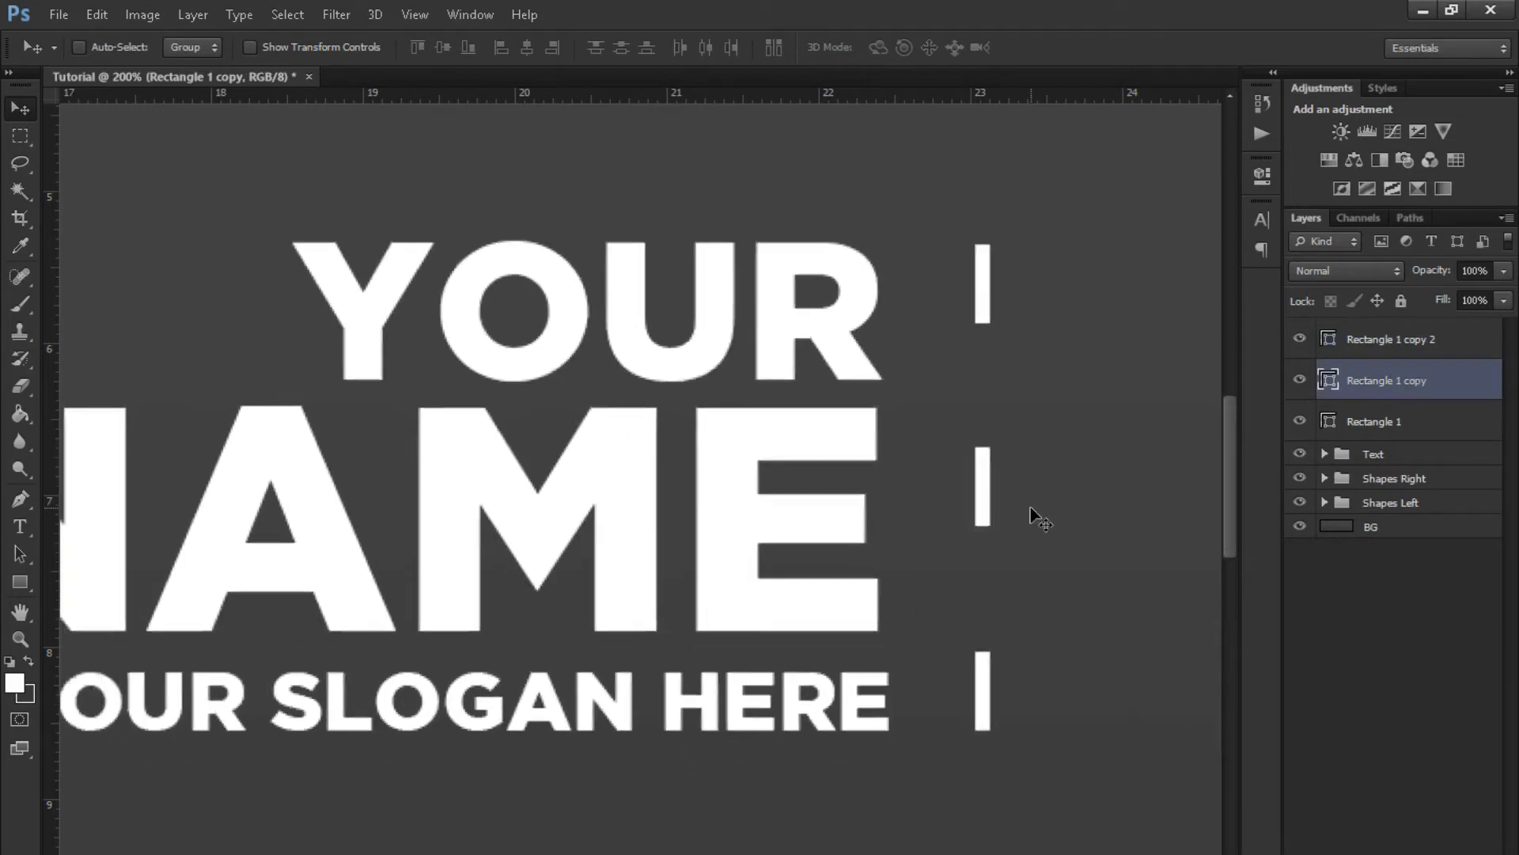
key("ctrl+minus")
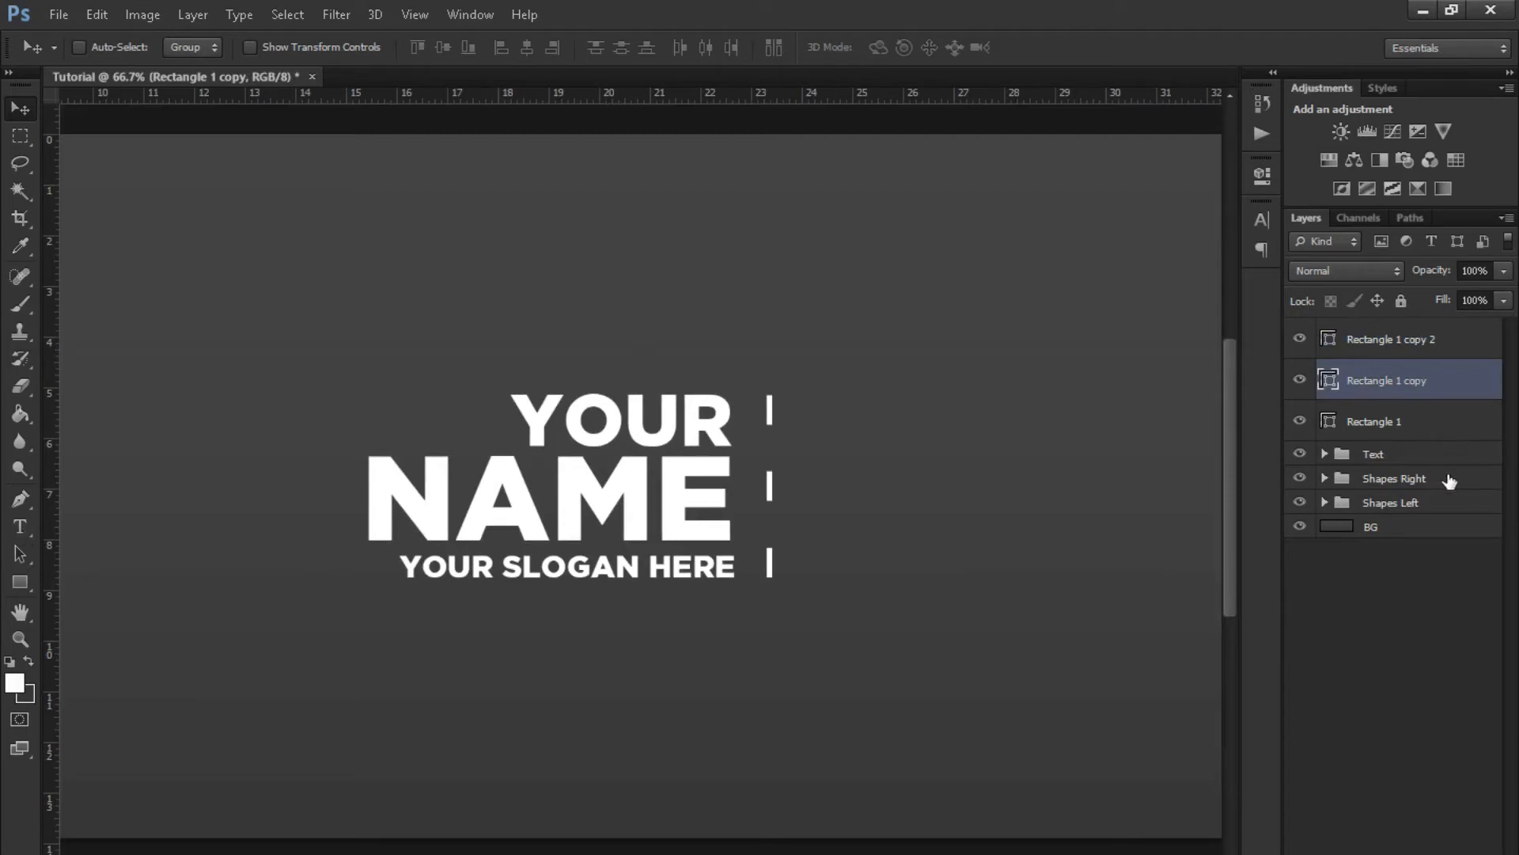
- Give the YOUR text layer a Color Overlay in #6d3333, sampled from the left curved shape, and reduce the overlay's opacity
left_click(1324, 454)
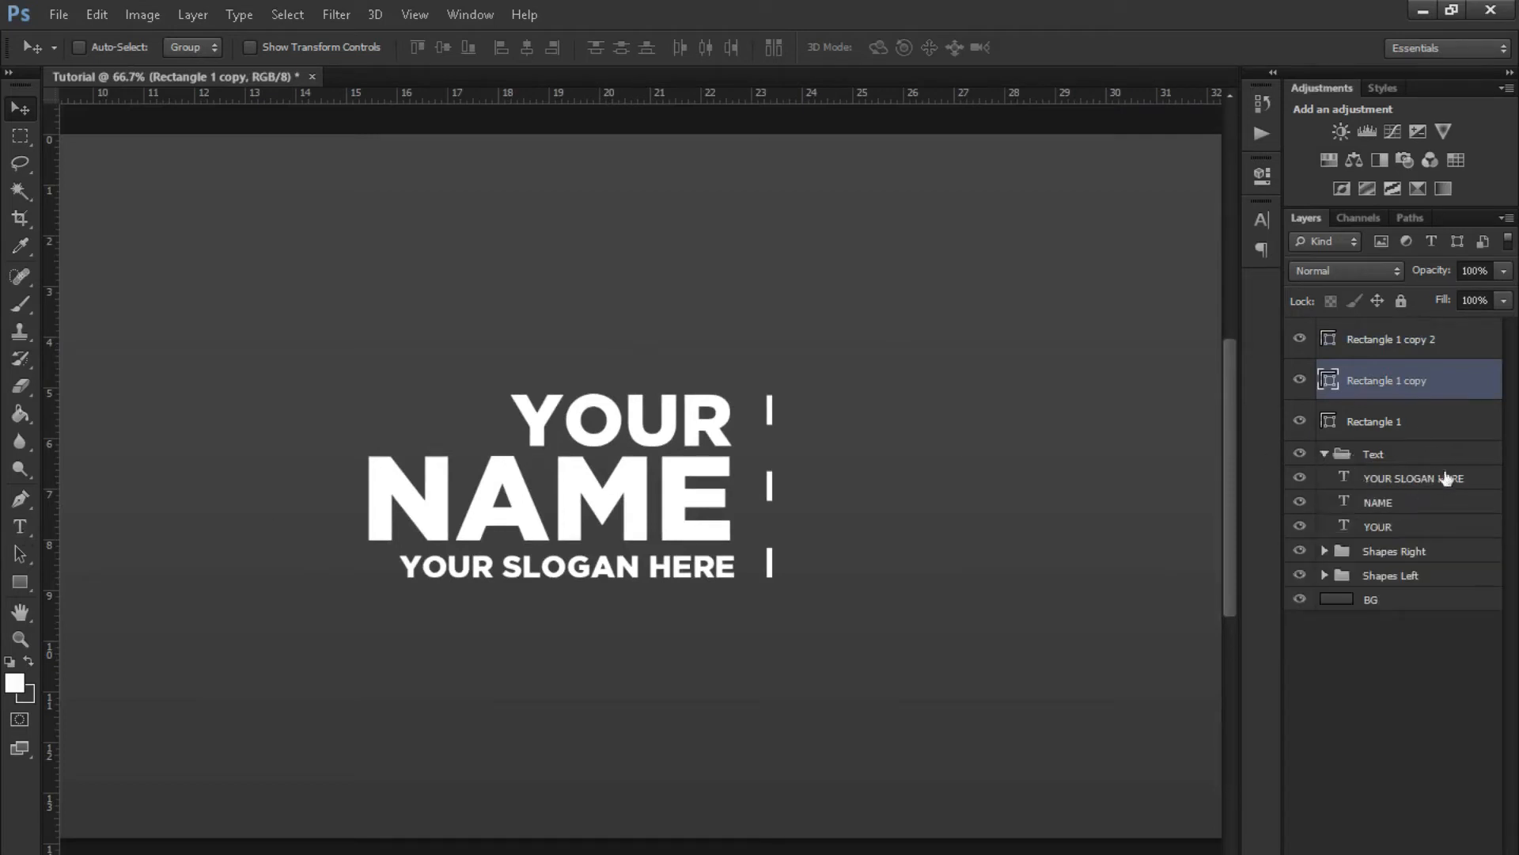
left_click(1397, 529)
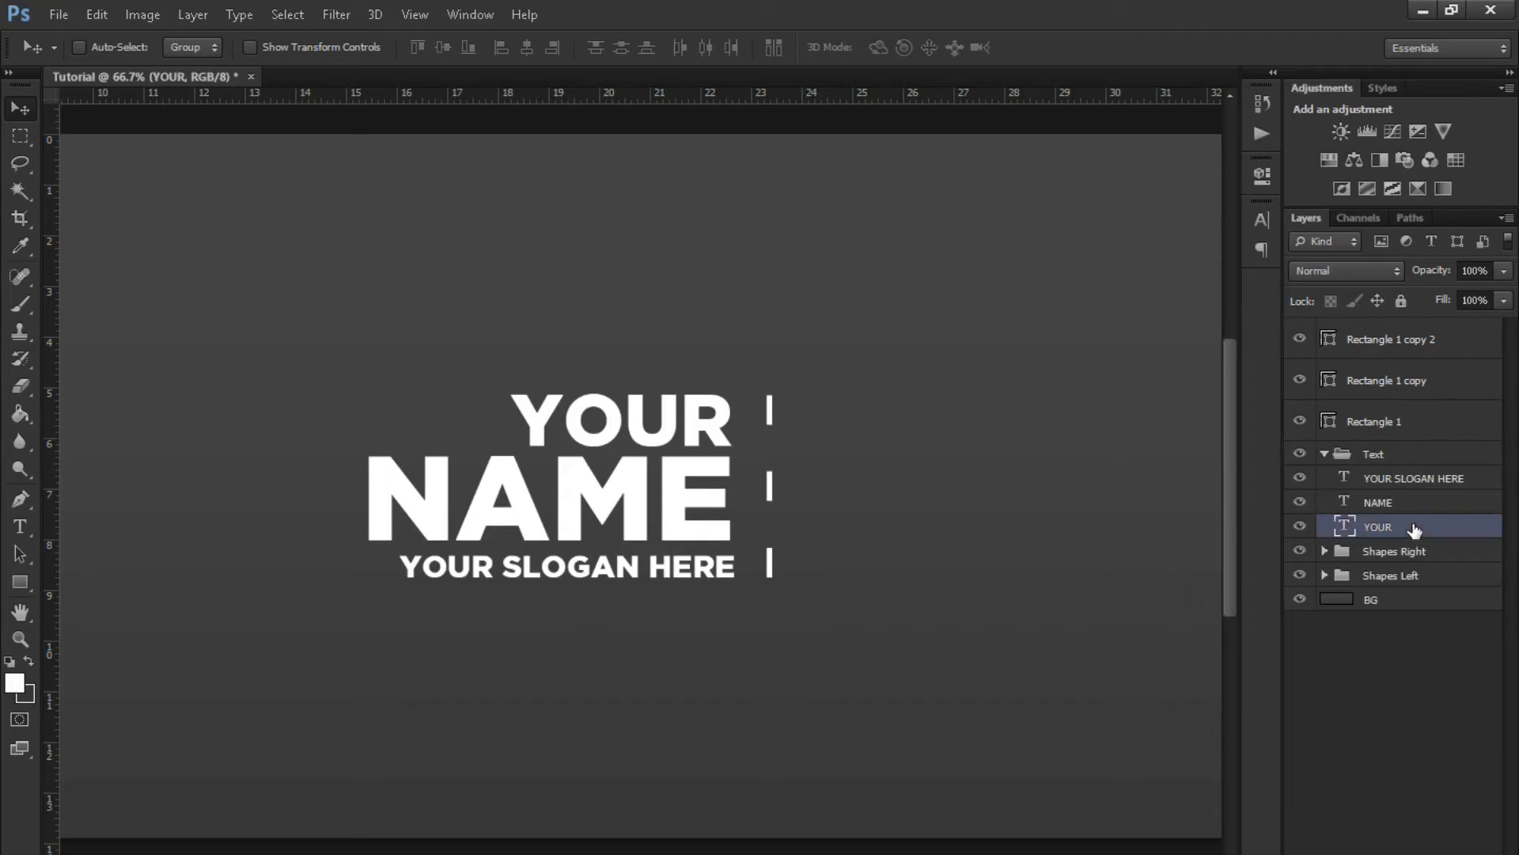
double_click(1397, 529)
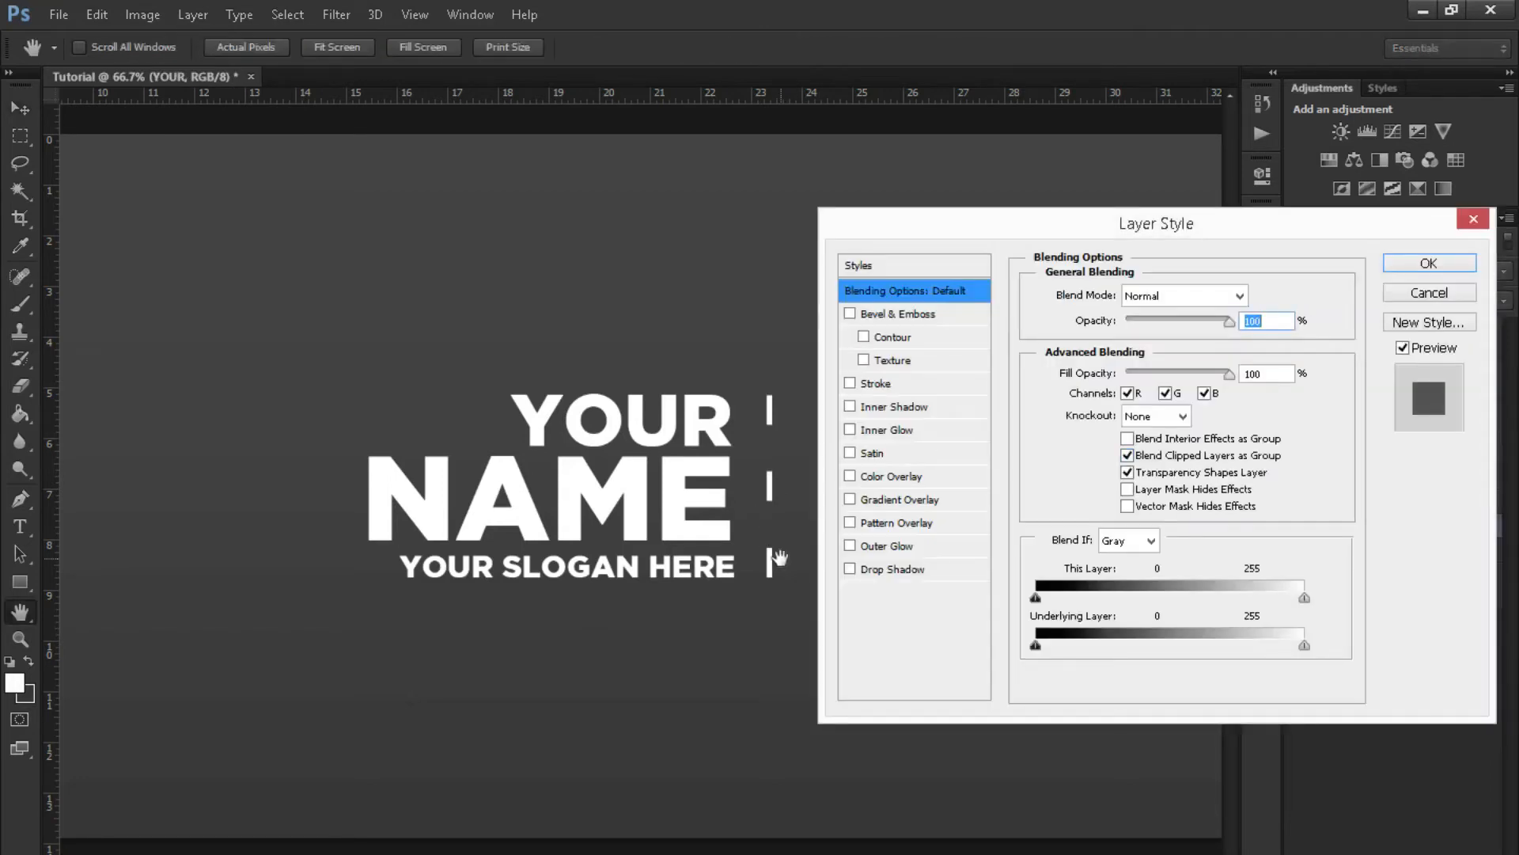
left_click(1432, 289)
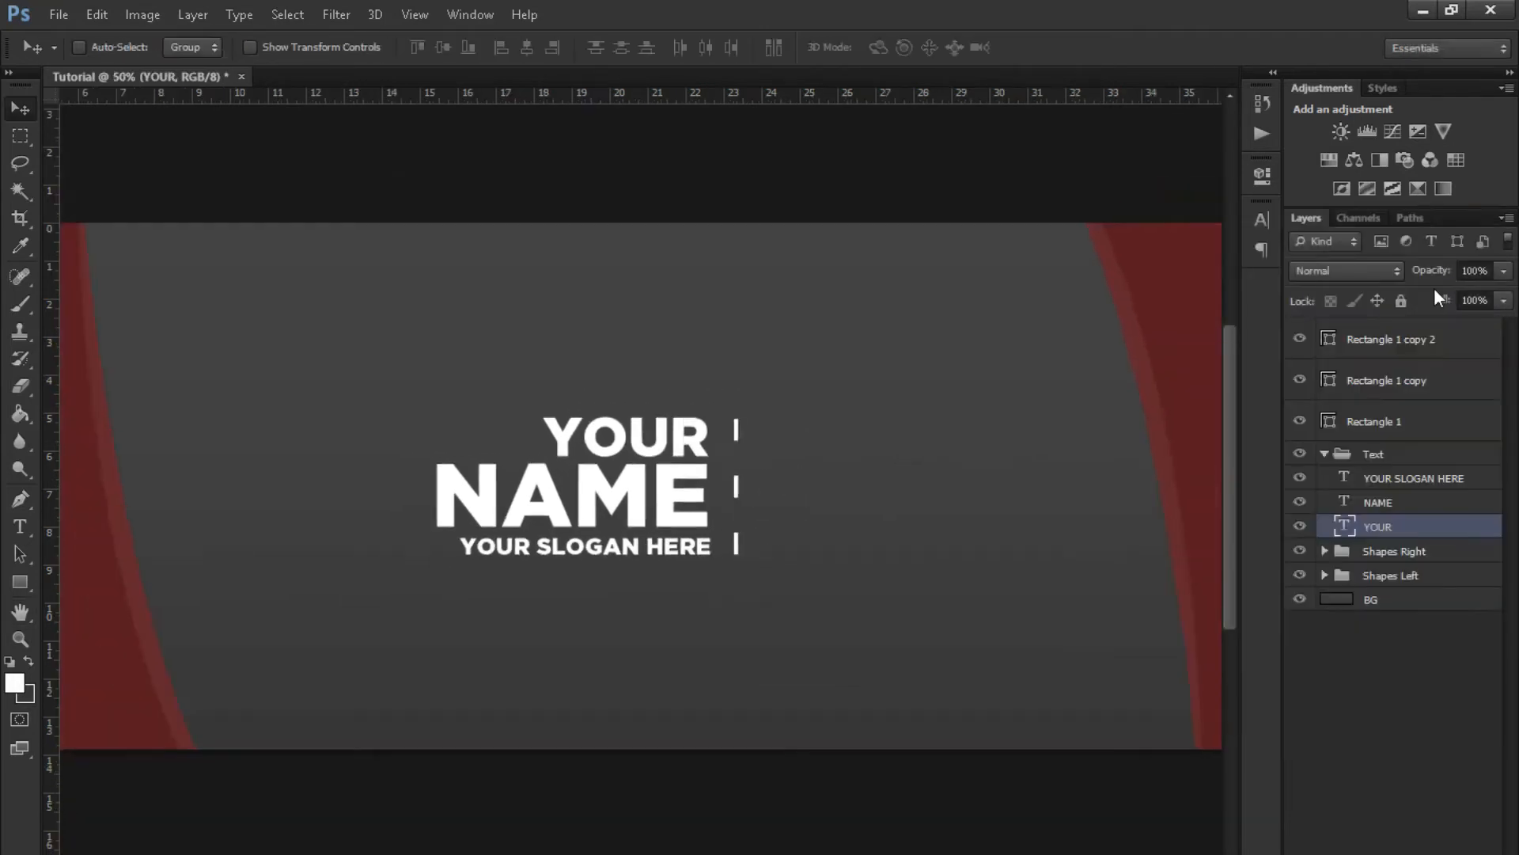
key("ctrl+minus")
double_click(1414, 530)
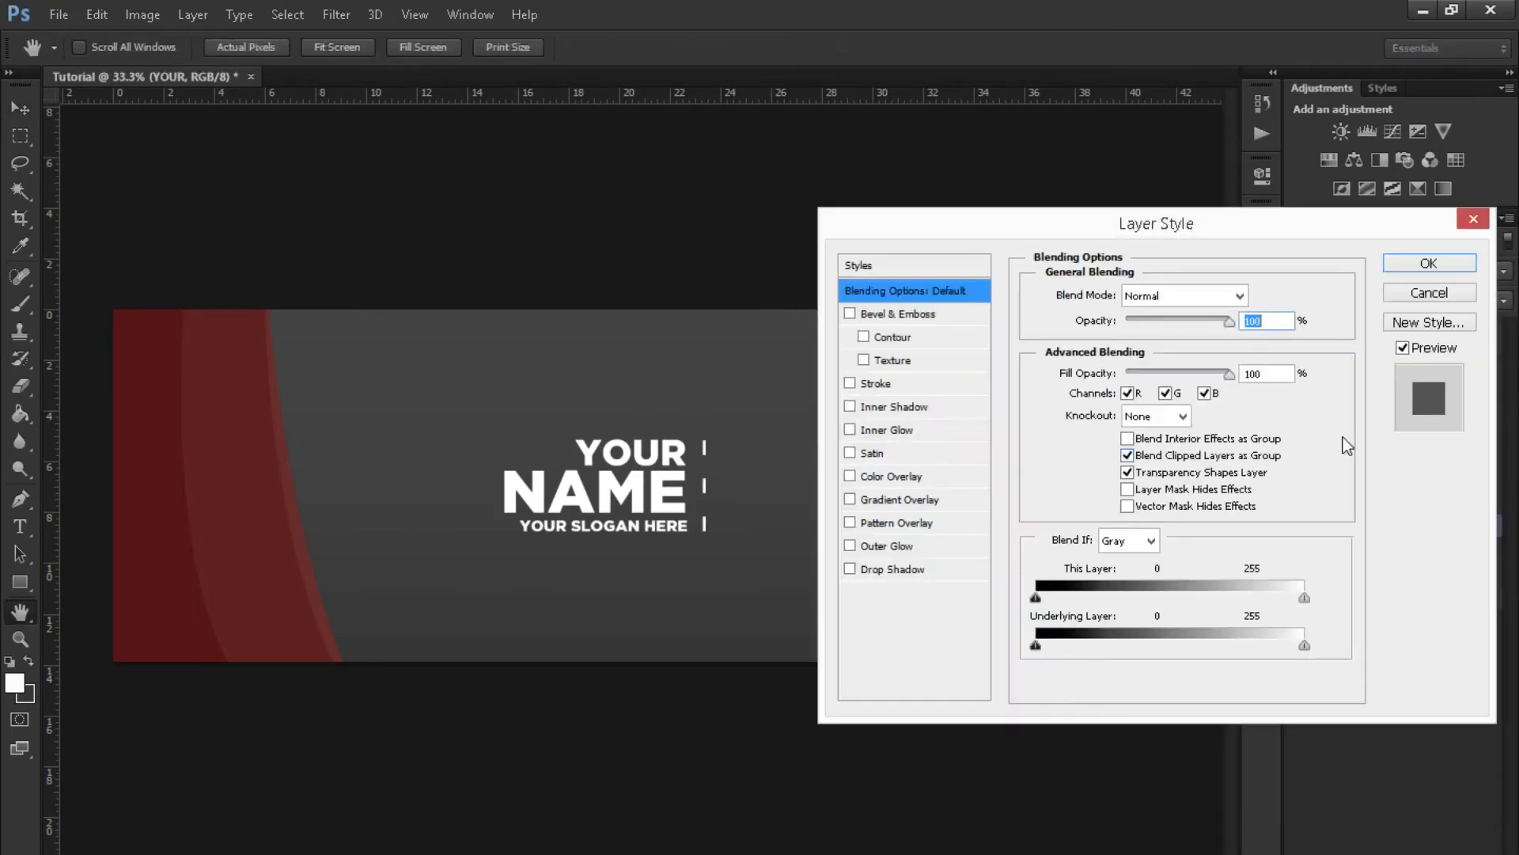
left_click(851, 476)
left_click(937, 474)
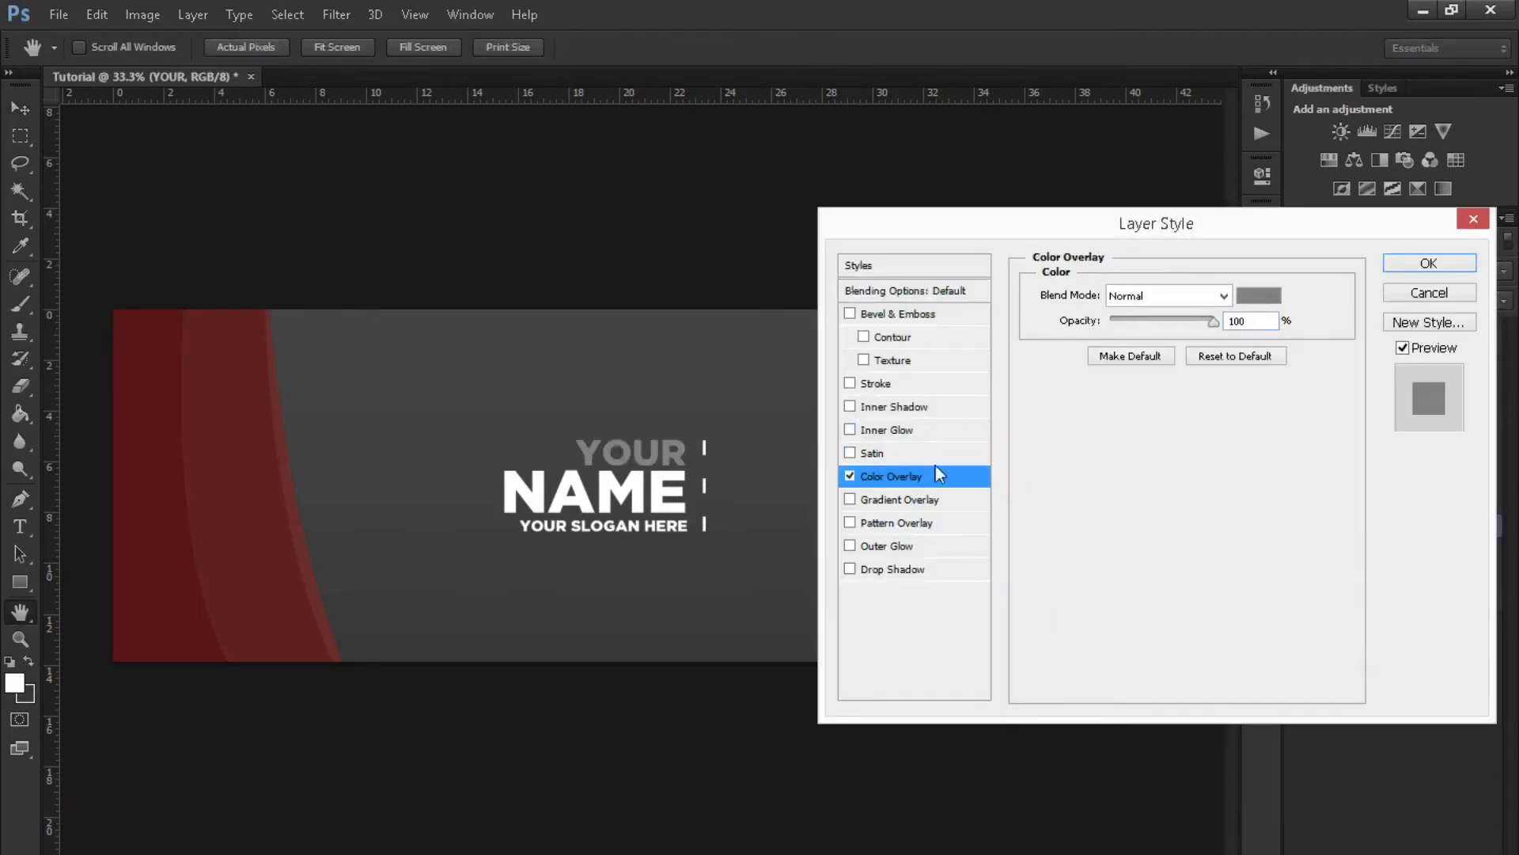
left_click(1259, 296)
left_click(299, 461)
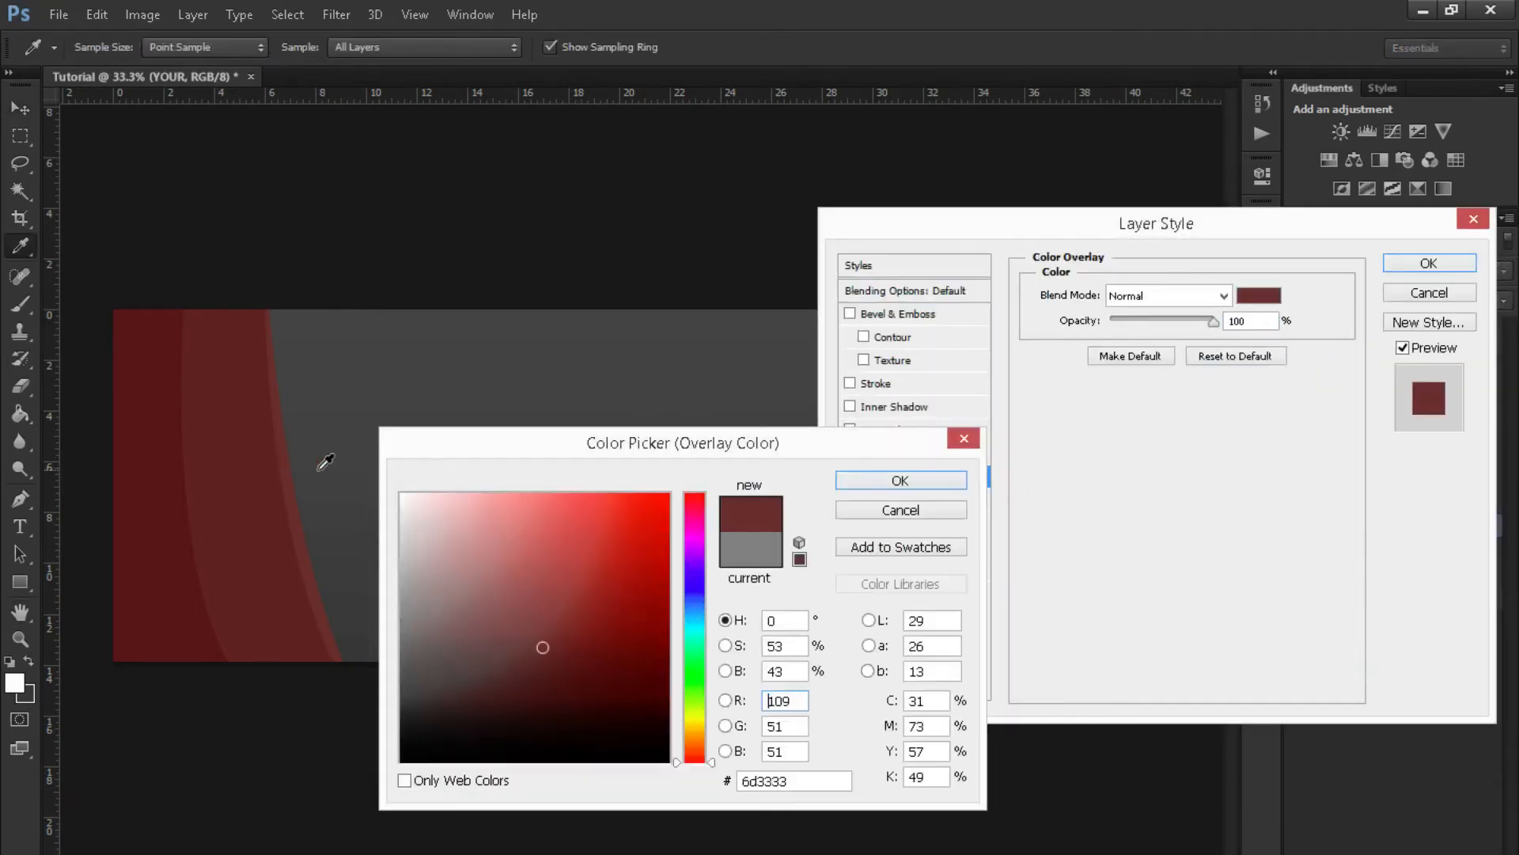
left_click(899, 482)
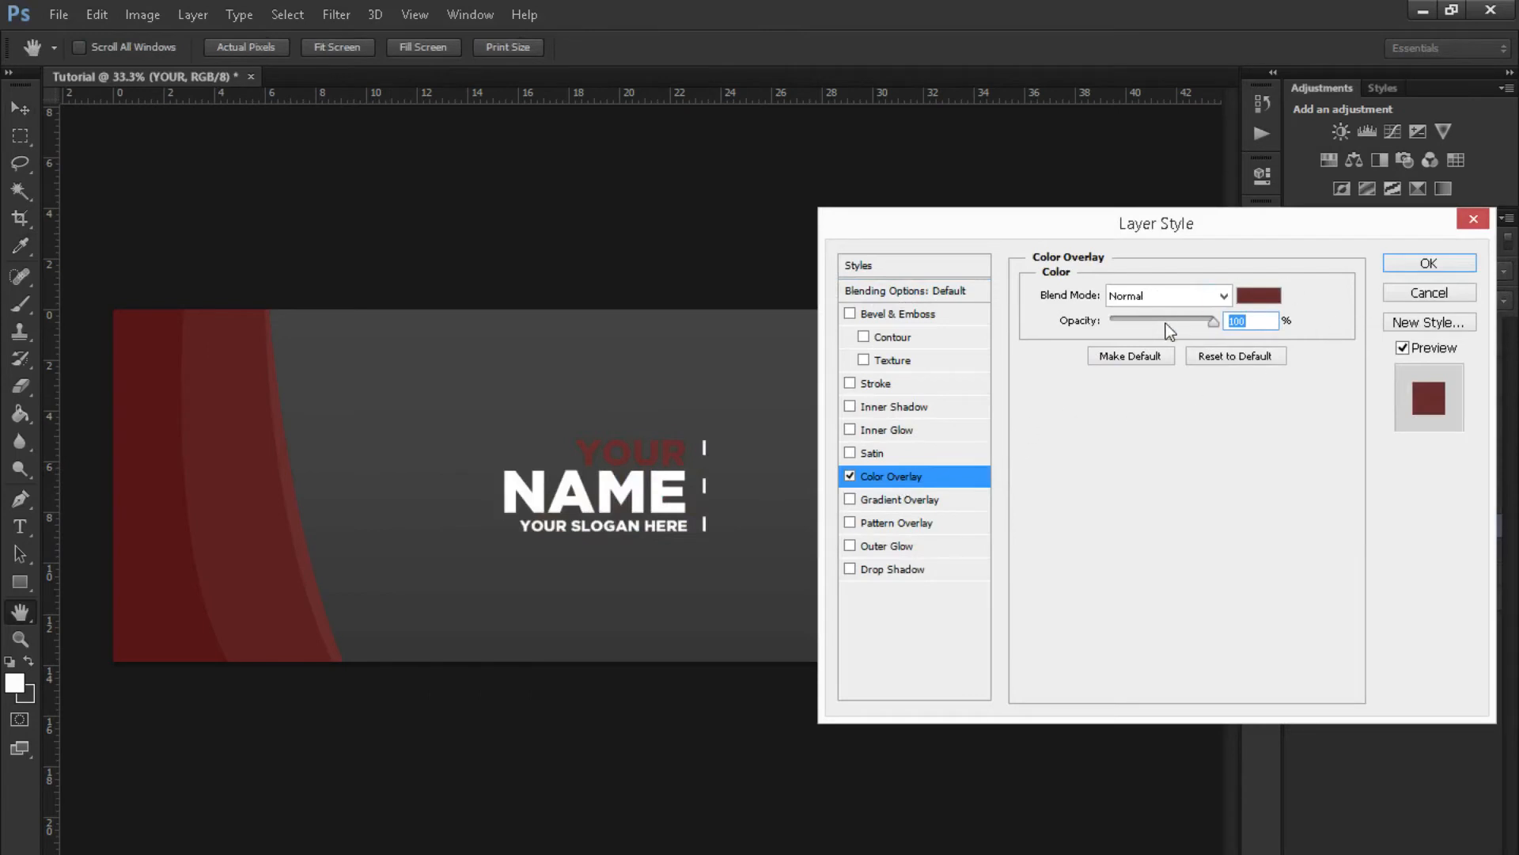
left_click_drag(1213, 322, 1192, 320)
left_click(1428, 263)
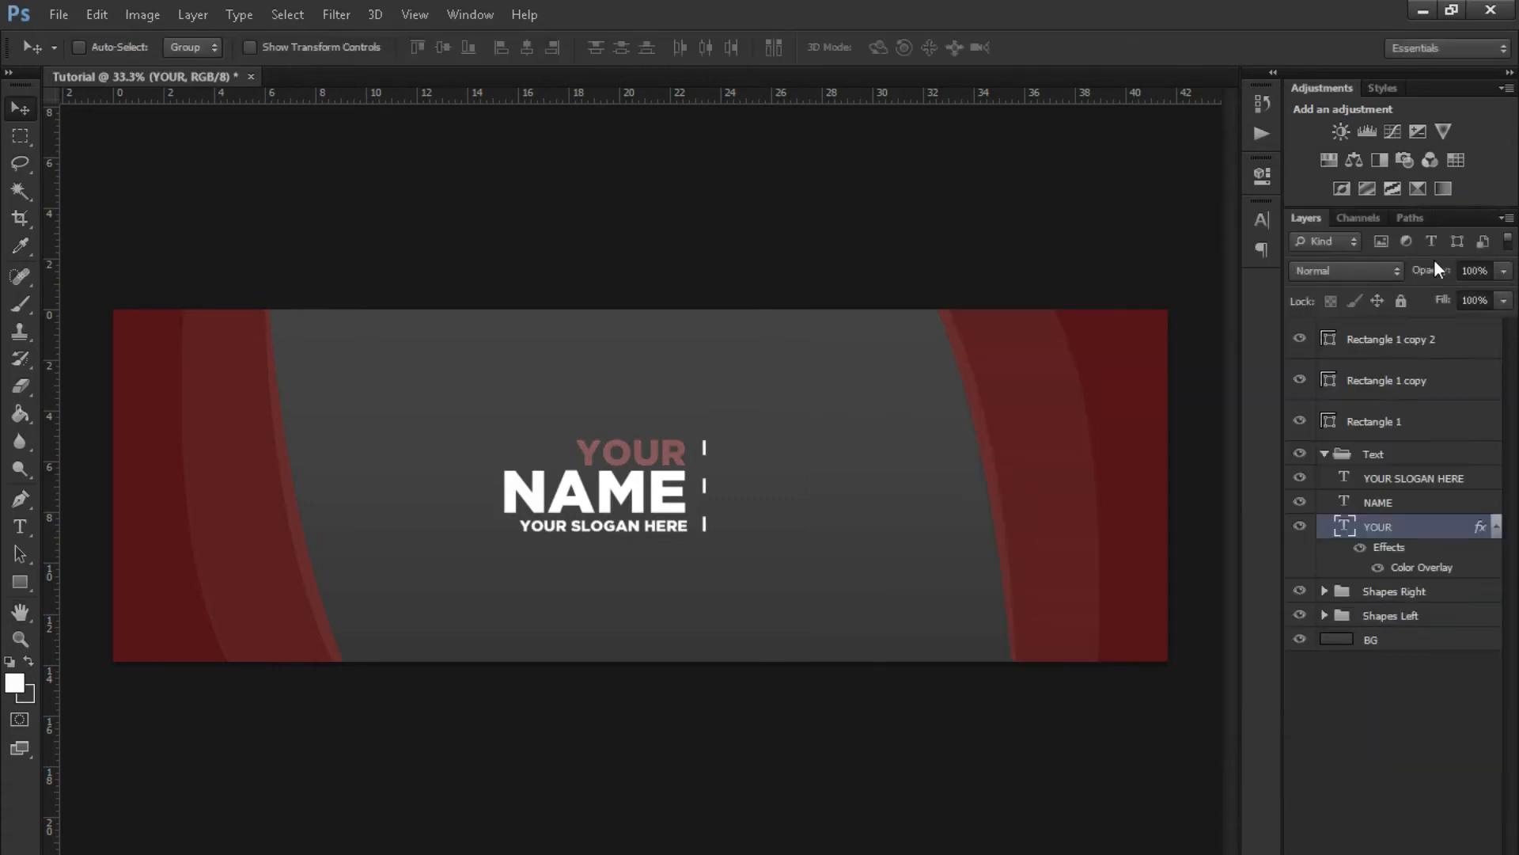
- Copy the YOUR layer's style and paste it onto the YOUR SLOGAN HERE layer
left_click(1489, 528)
right_click(1460, 525)
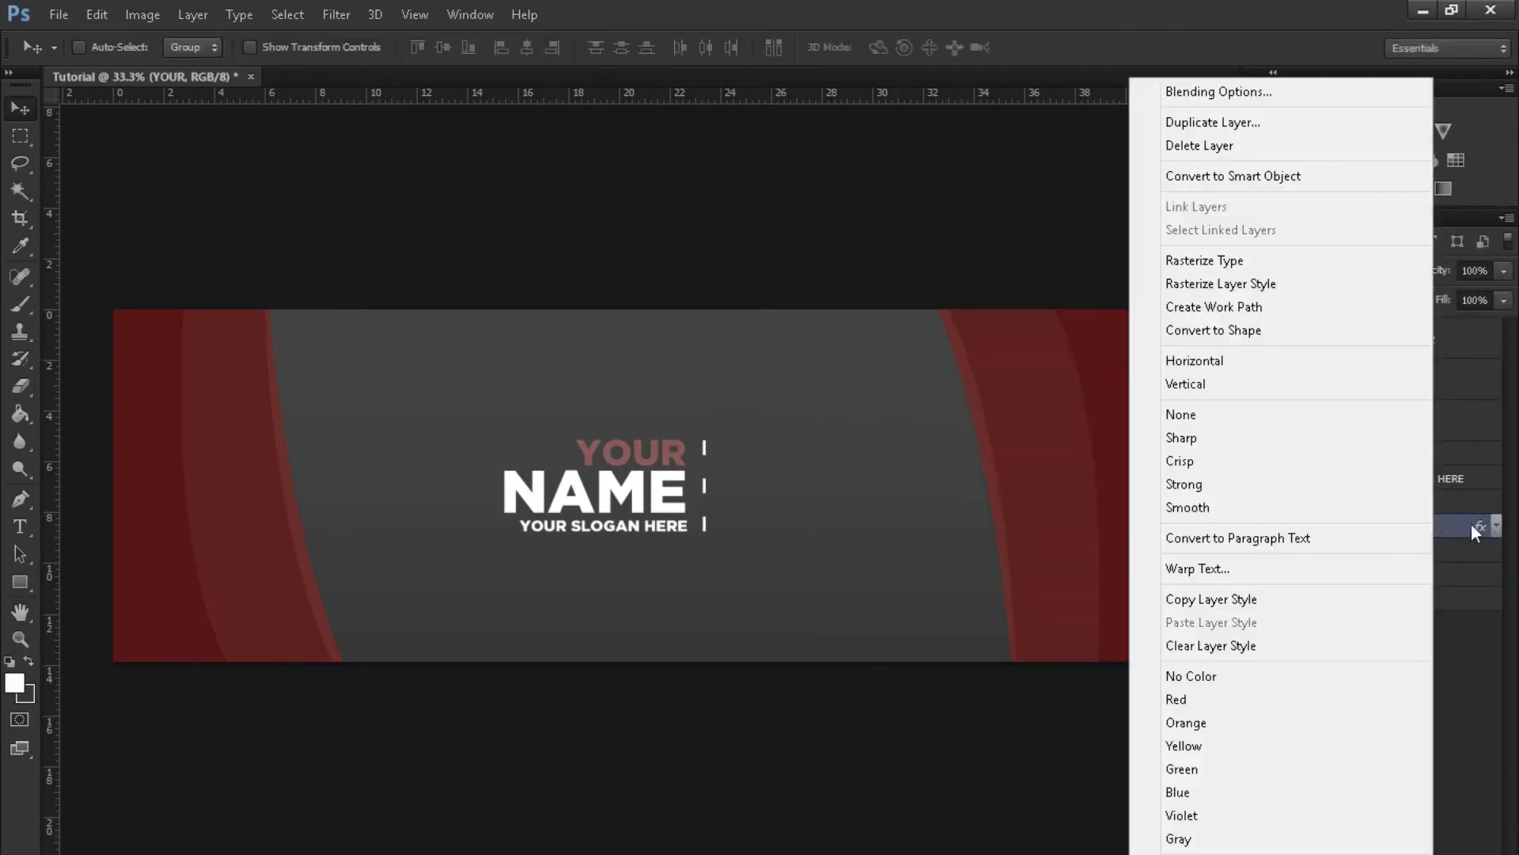
left_click(1214, 599)
right_click(1479, 479)
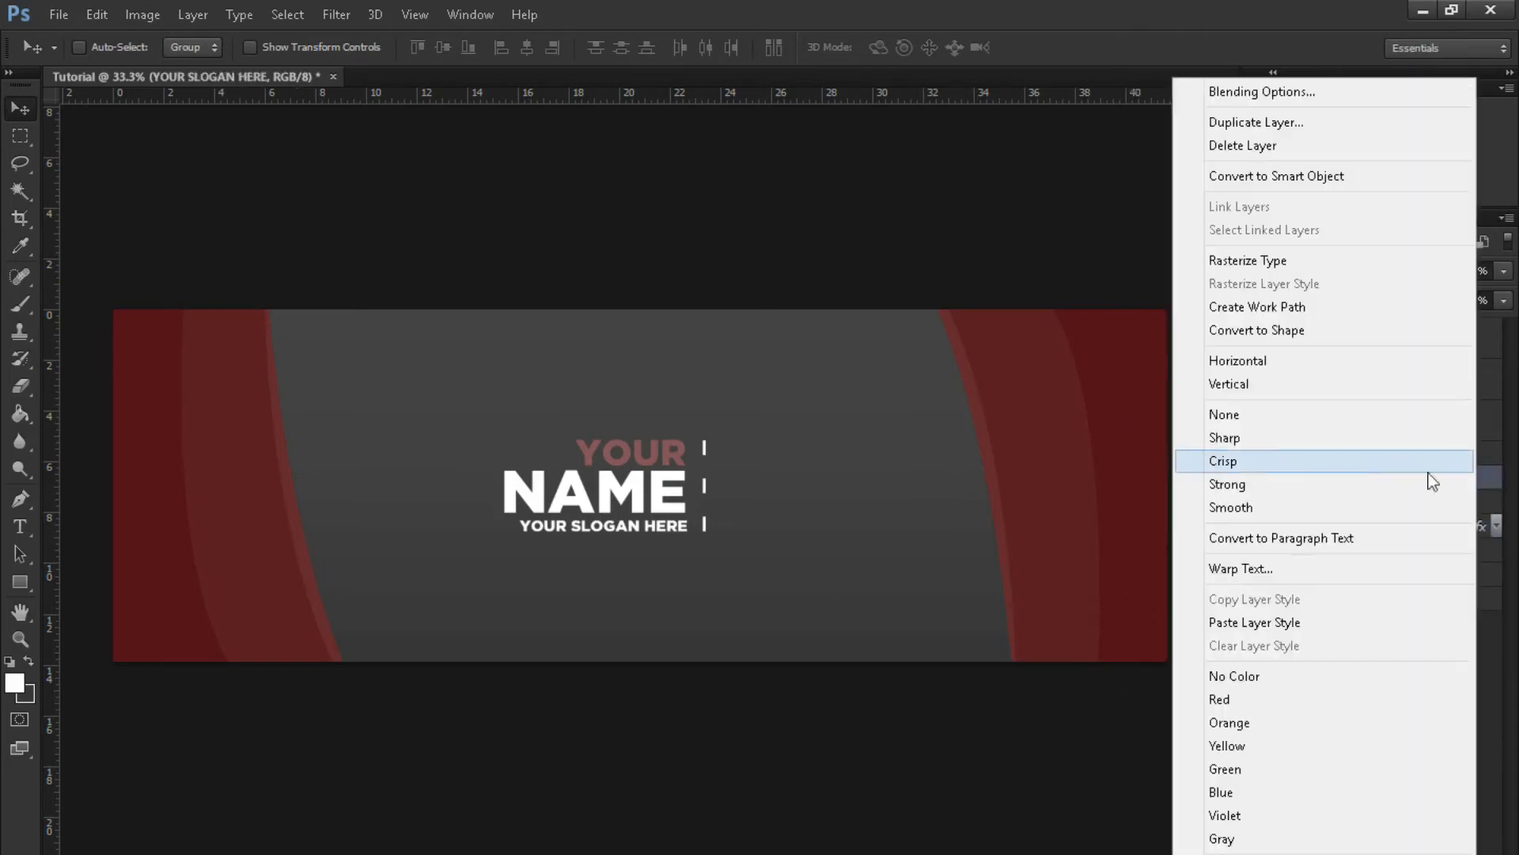
left_click(1274, 625)
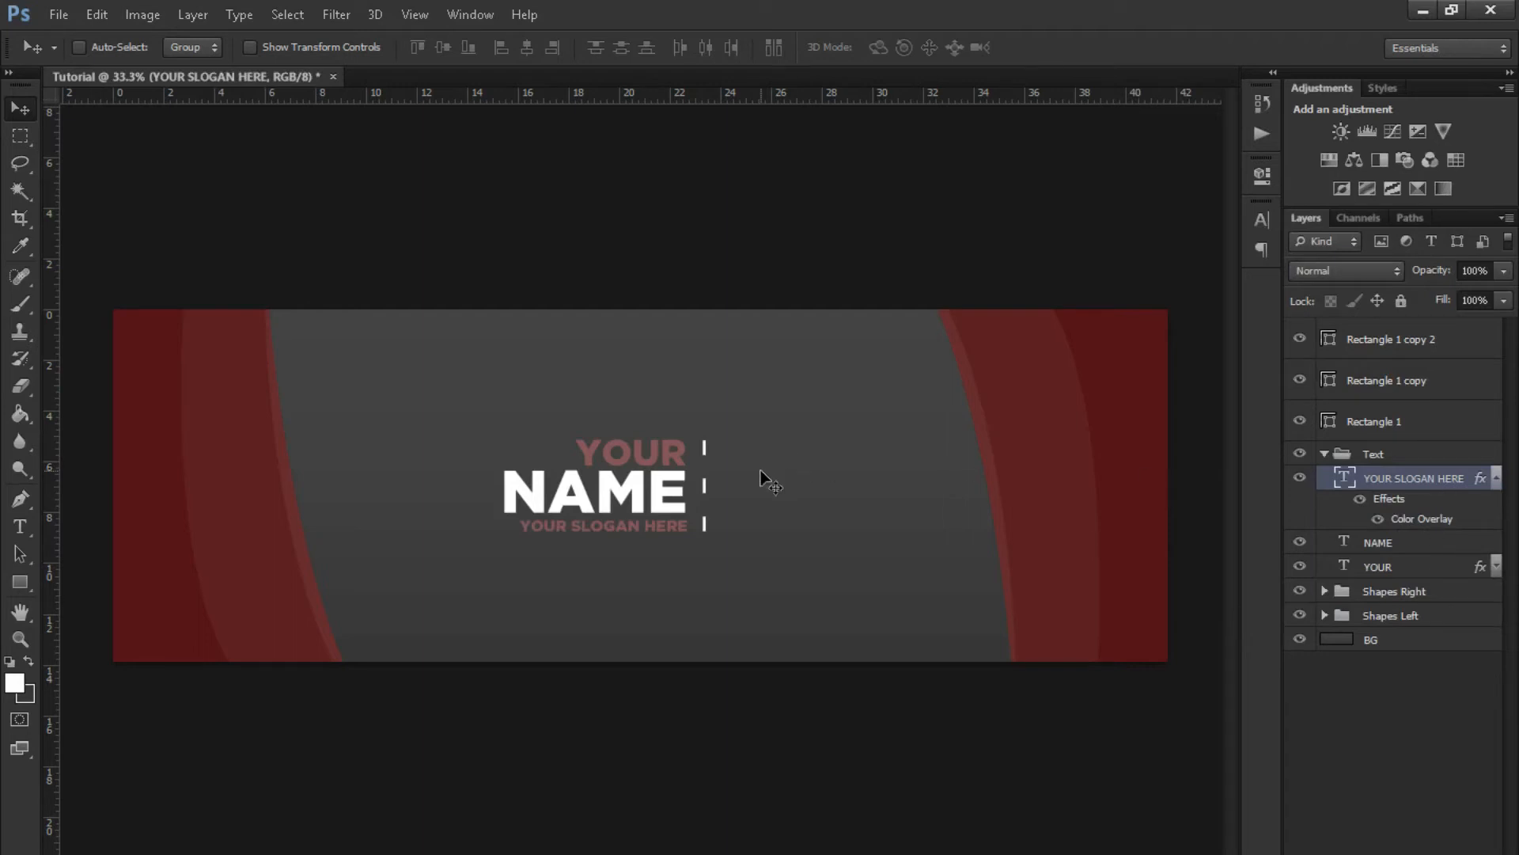
key("ctrl+plus")
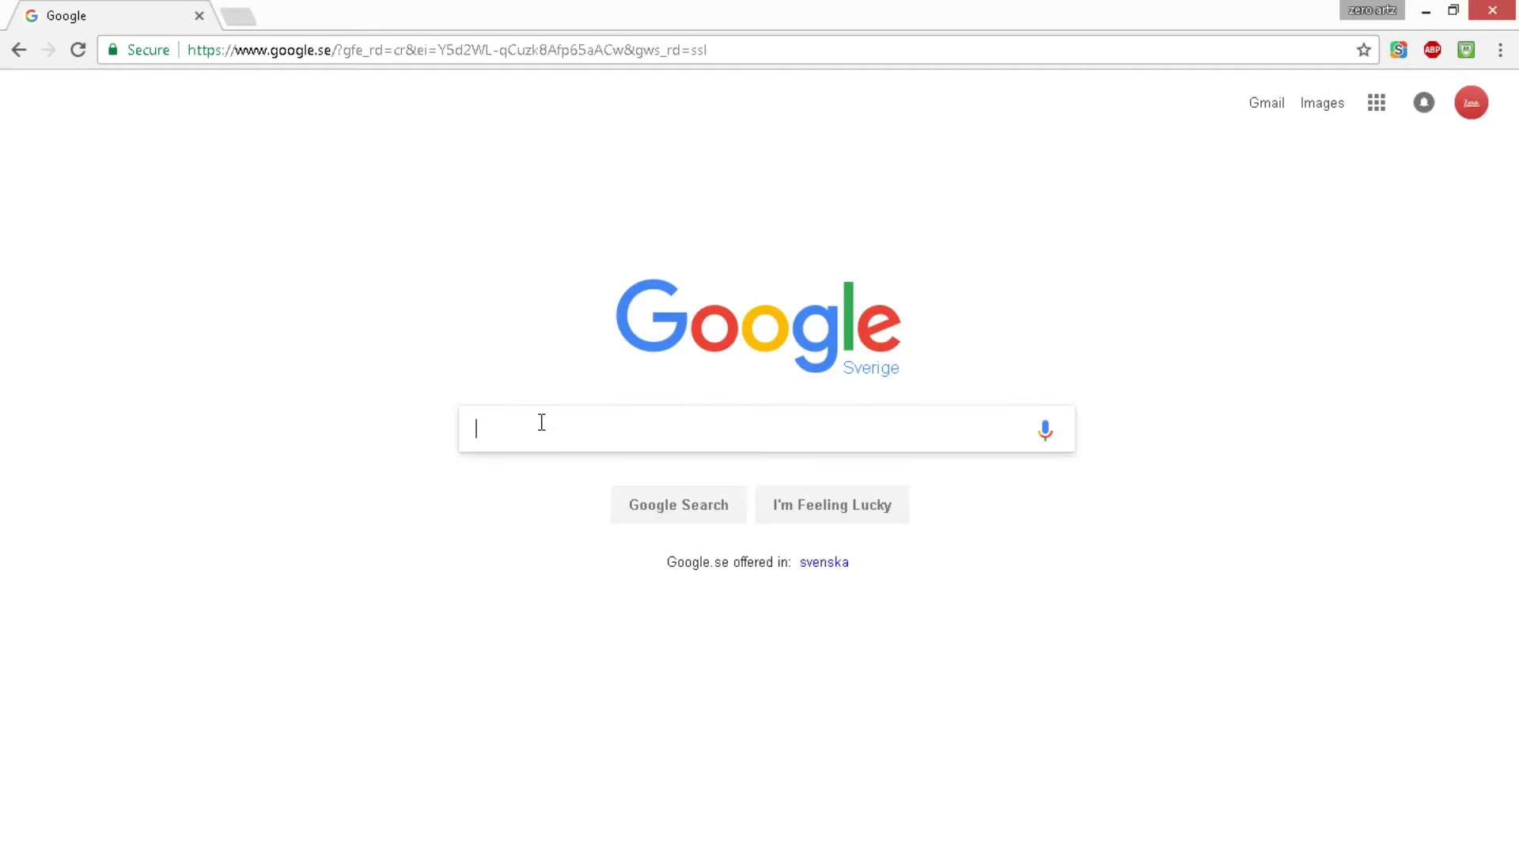
- Find the blue bird through a Google Images search for "twitter logo" and paste a copy into the Photoshop banner
type("twitter logo")
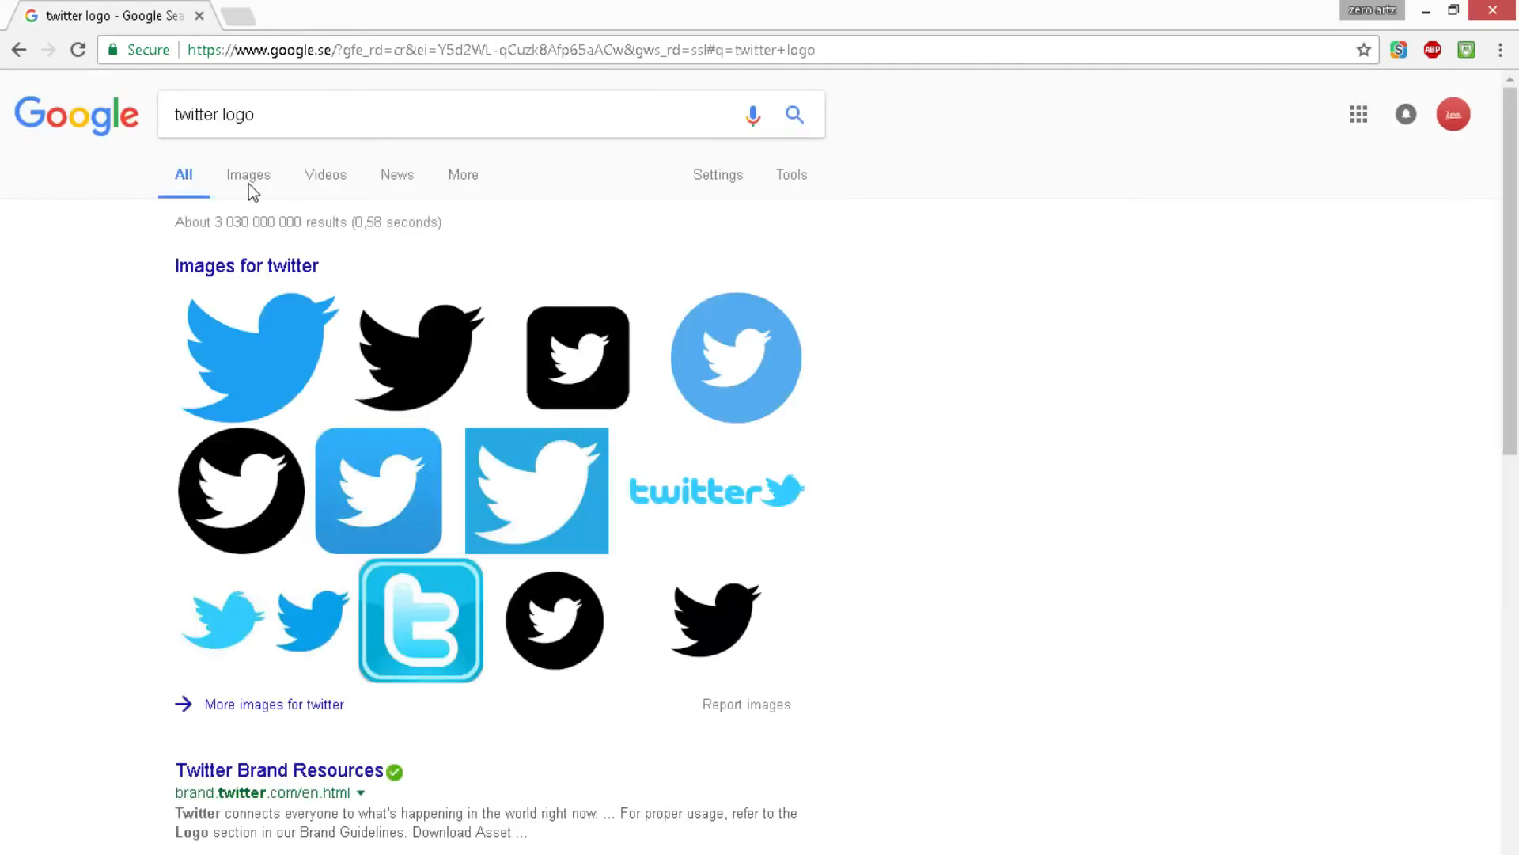
left_click(252, 189)
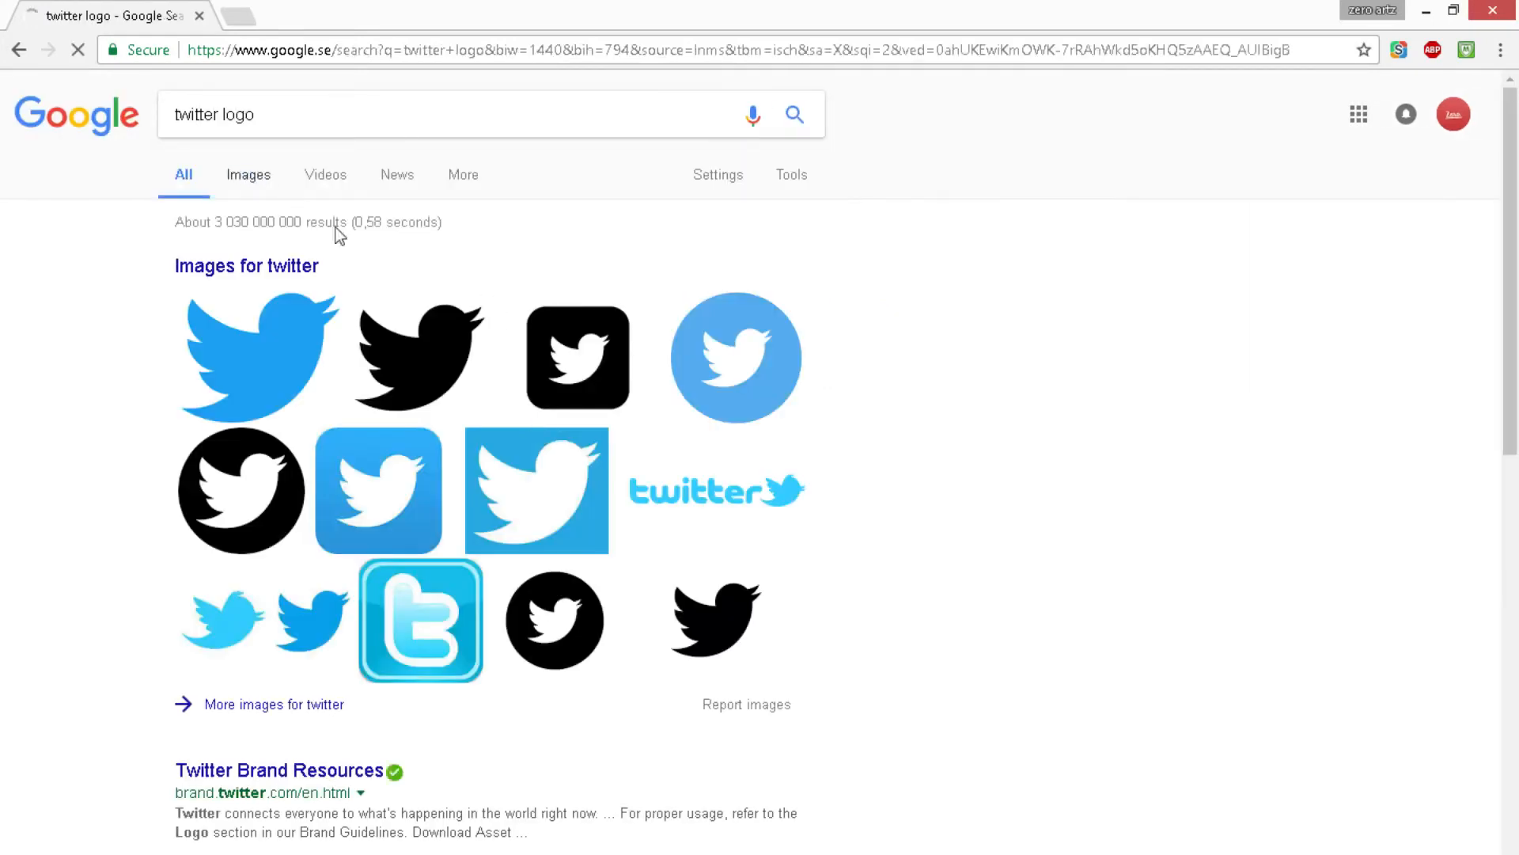
left_click(119, 490)
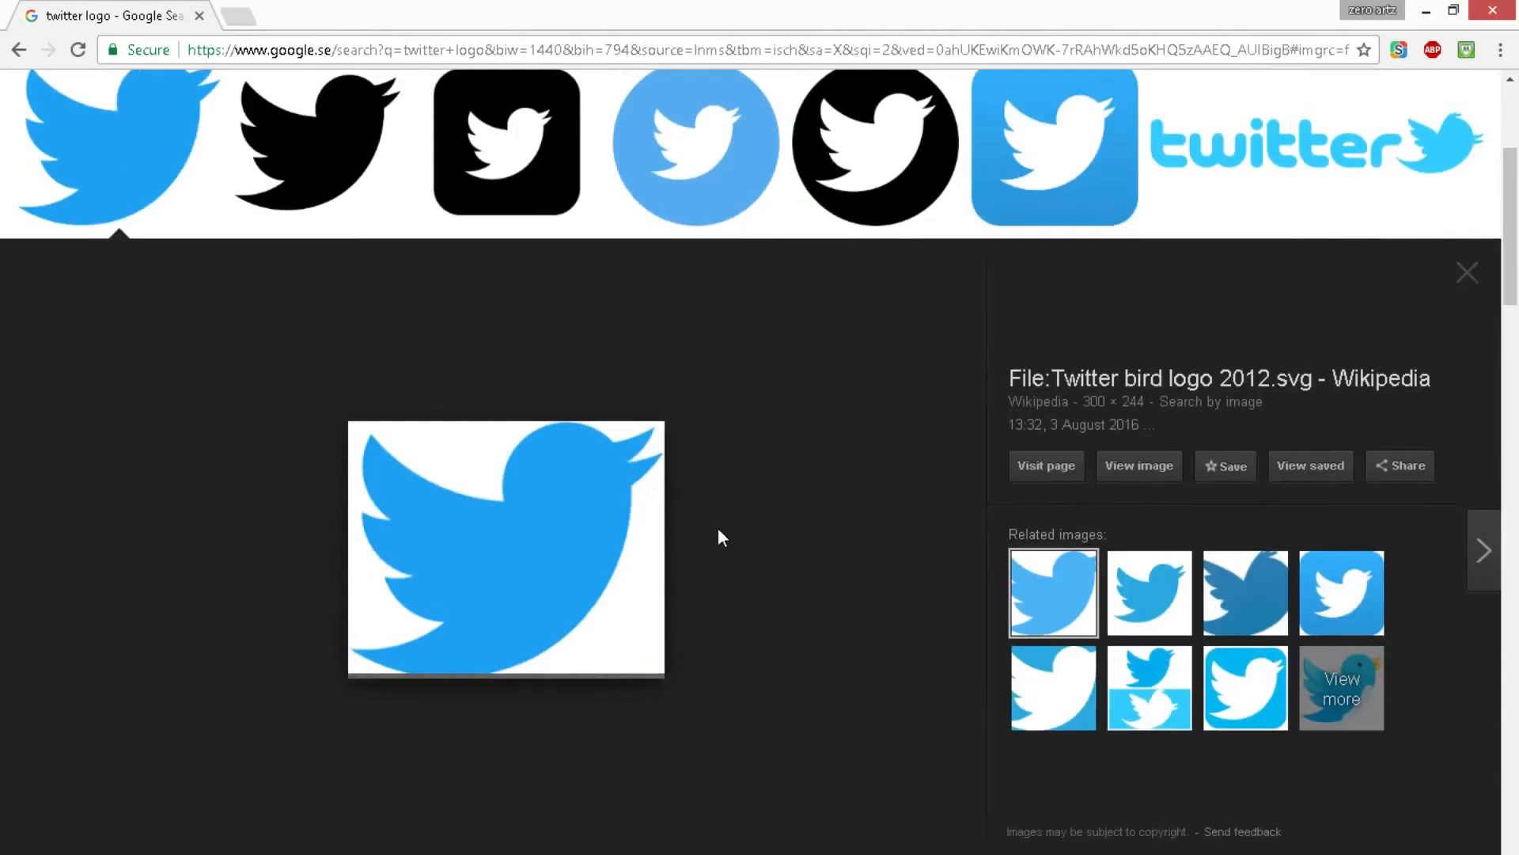
right_click(542, 578)
left_click(623, 431)
key("alt+Tab")
key("ctrl+v")
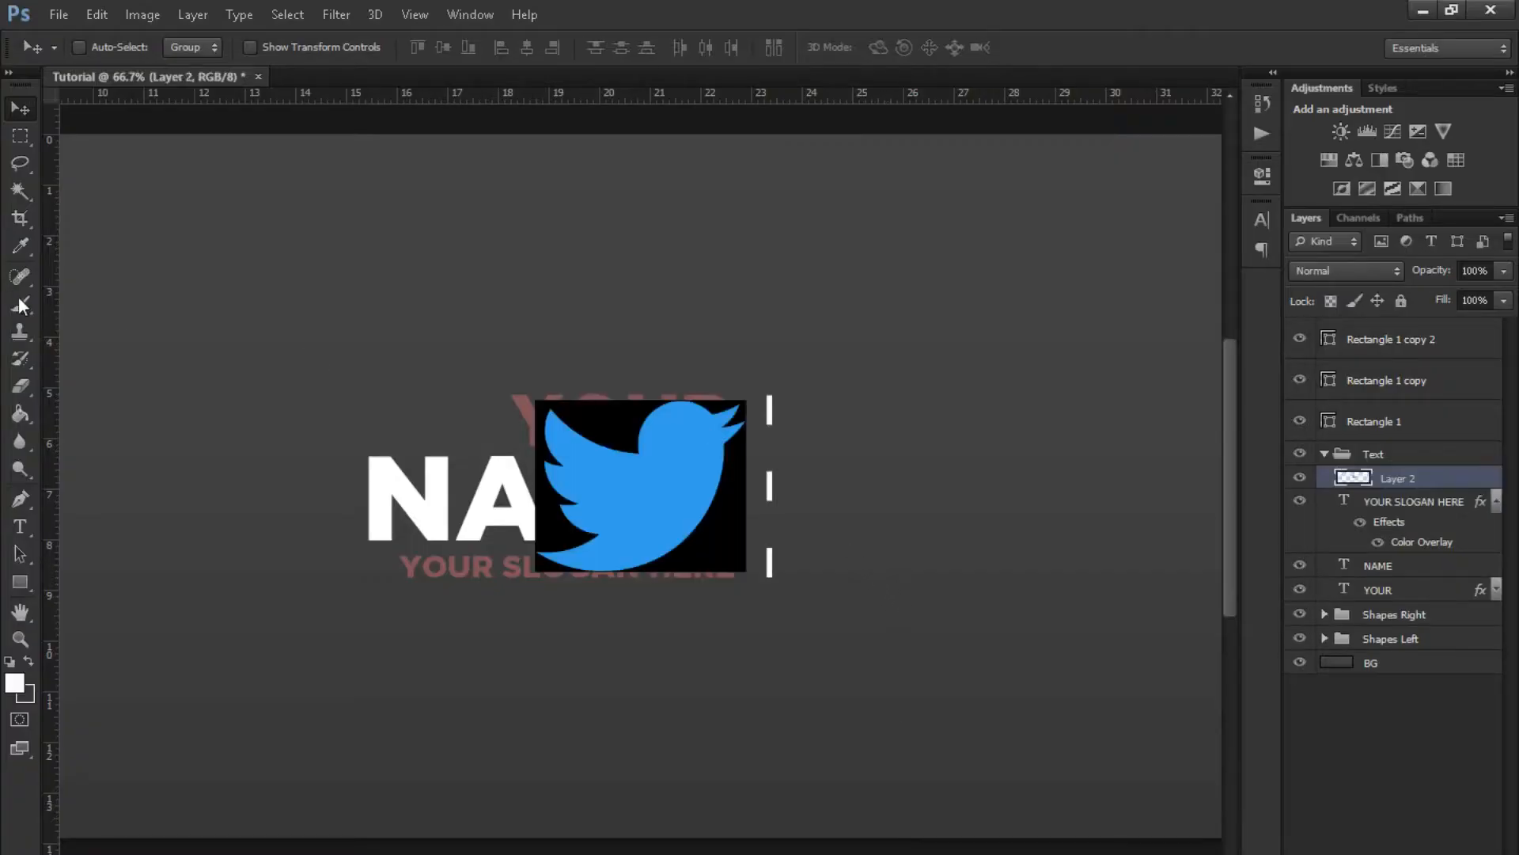
- Remove the black background around the pasted blue bird with the Magic Wand, leaving nothing selected
left_click(19, 190)
right_click(20, 190)
left_click(103, 208)
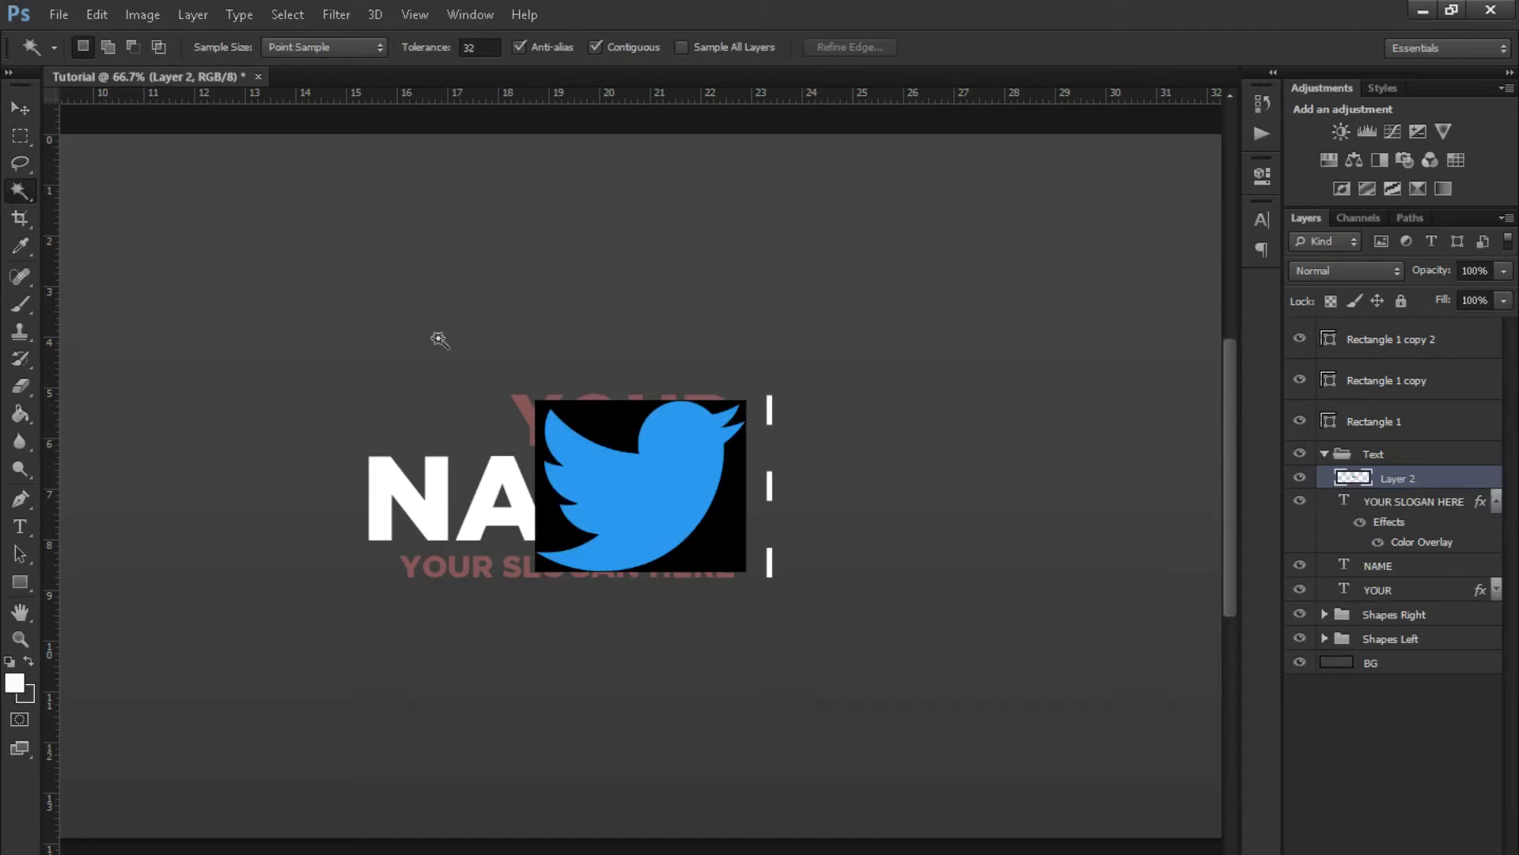
left_click(611, 427)
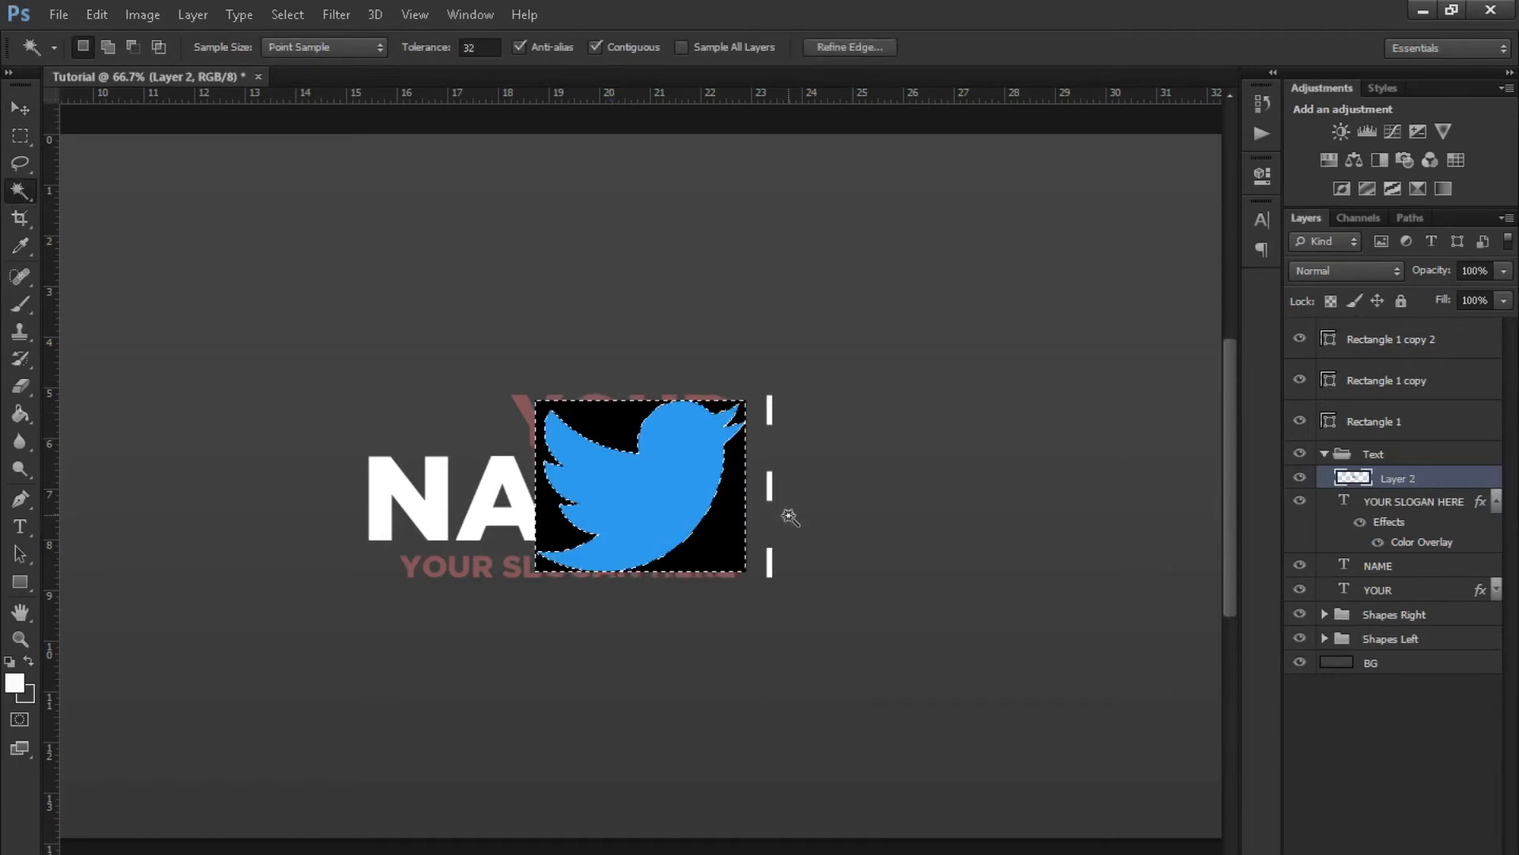
key("Delete")
key("ctrl+d")
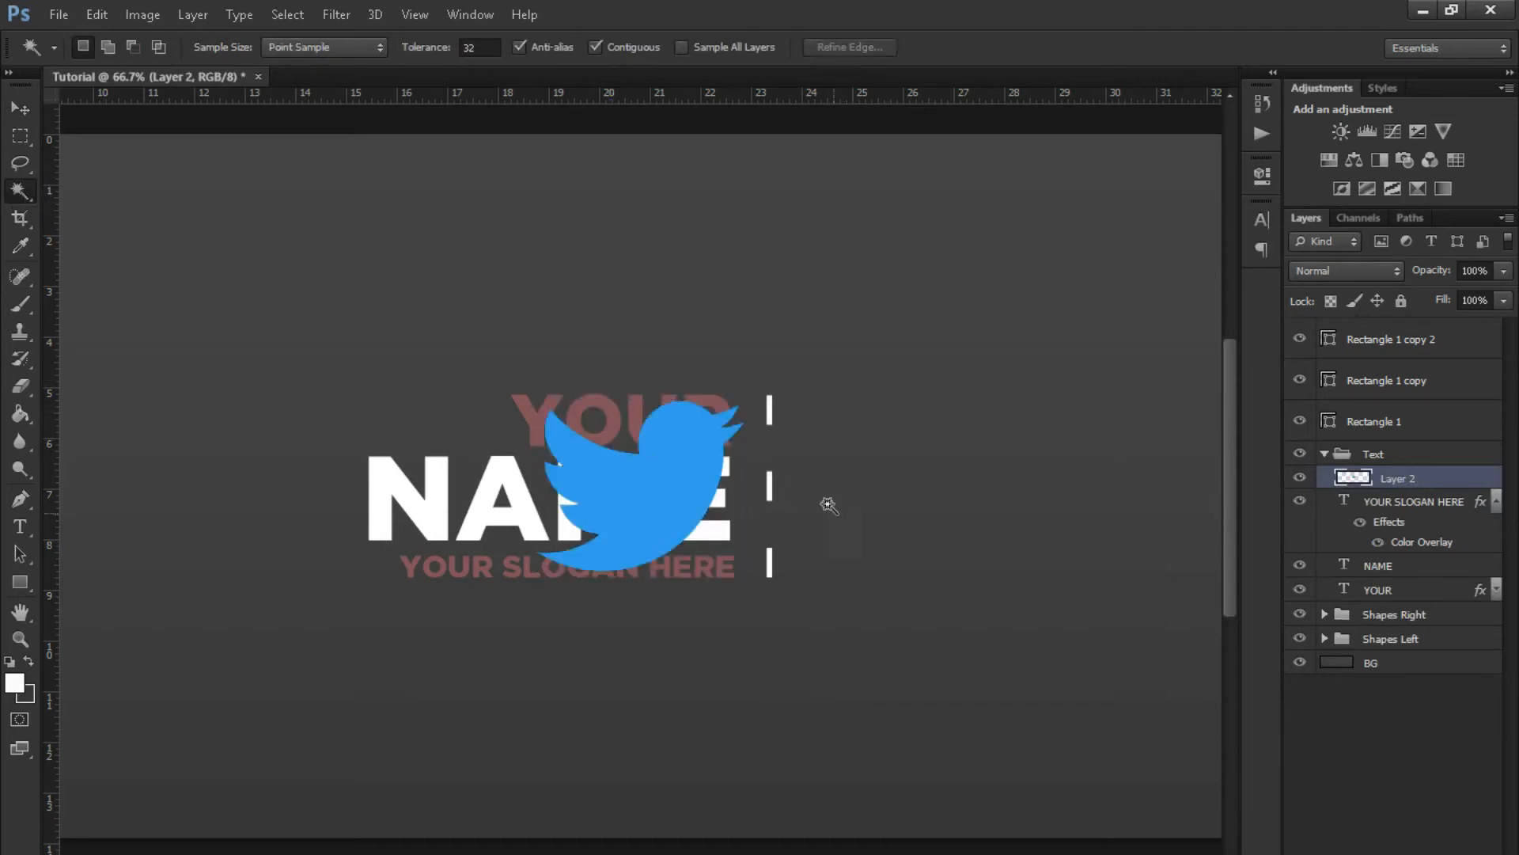
- Give the blue bird's layer a white Color Overlay (#ffffff) at 100% opacity
right_click(1428, 480)
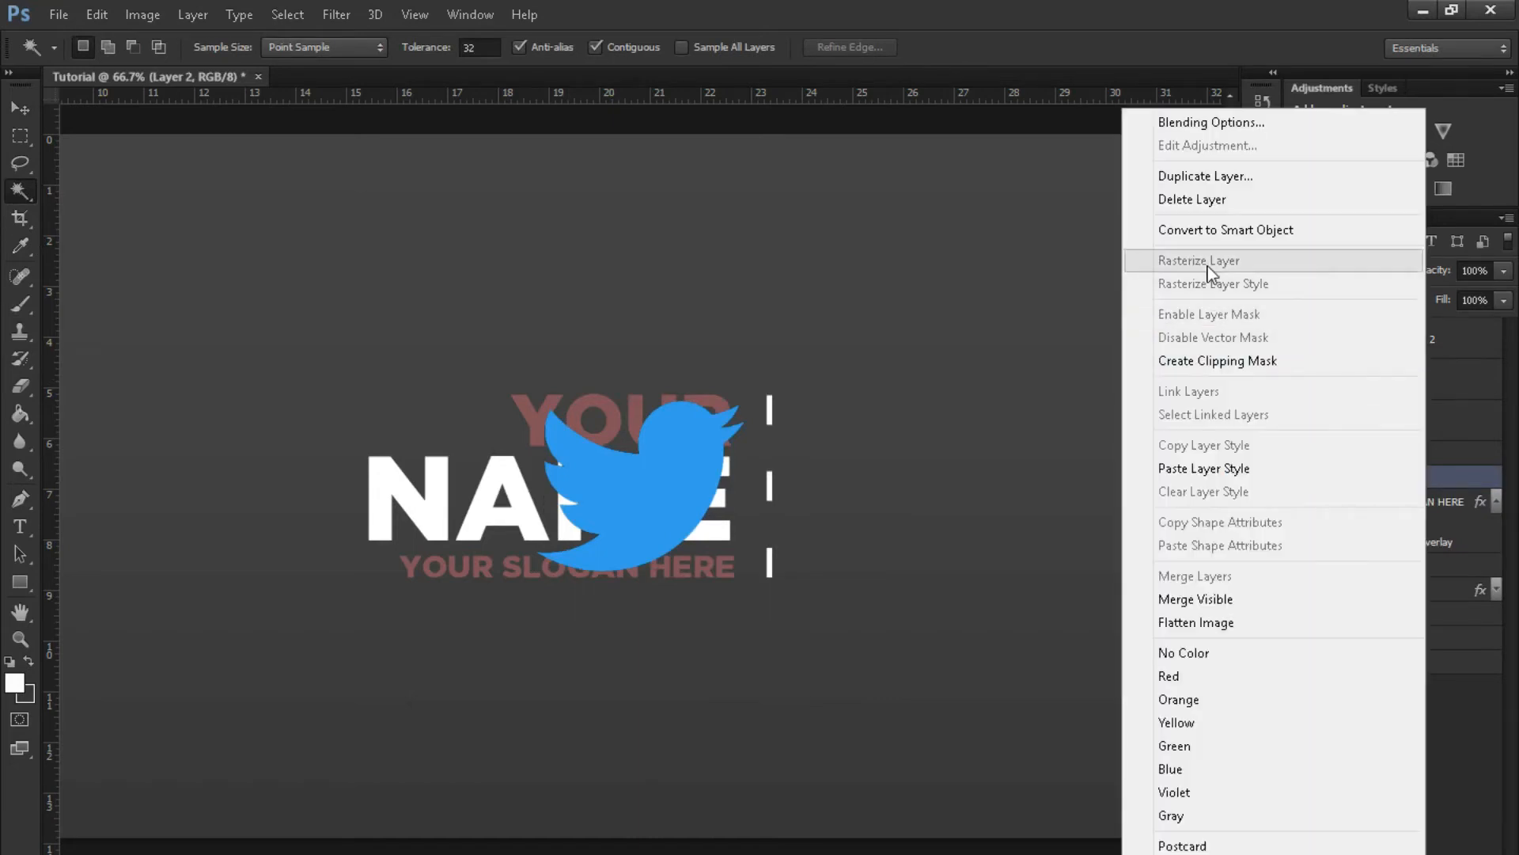
left_click(16, 108)
left_click(14, 109)
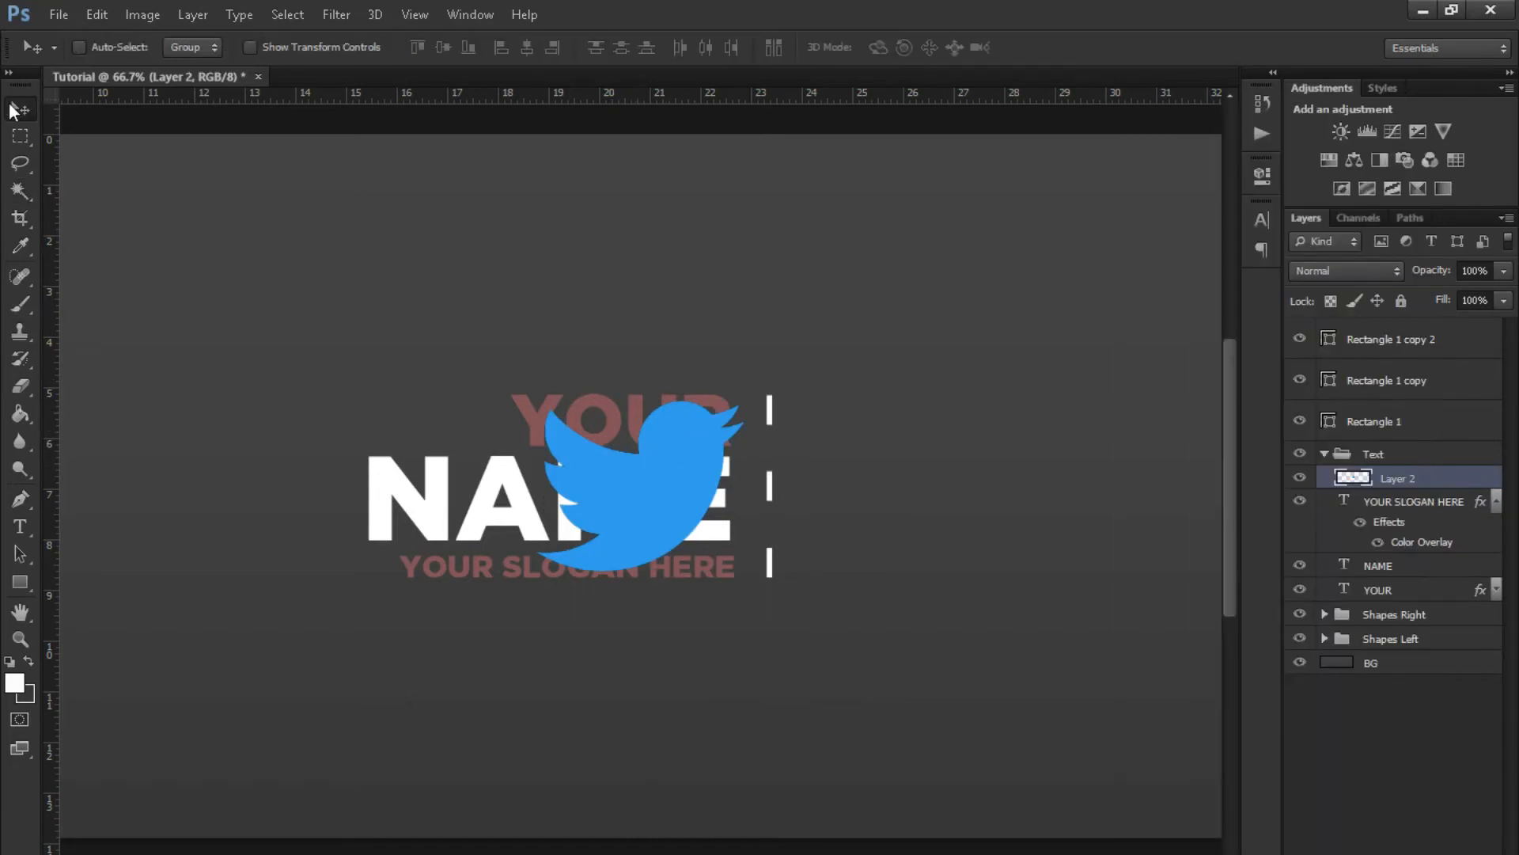
double_click(1454, 480)
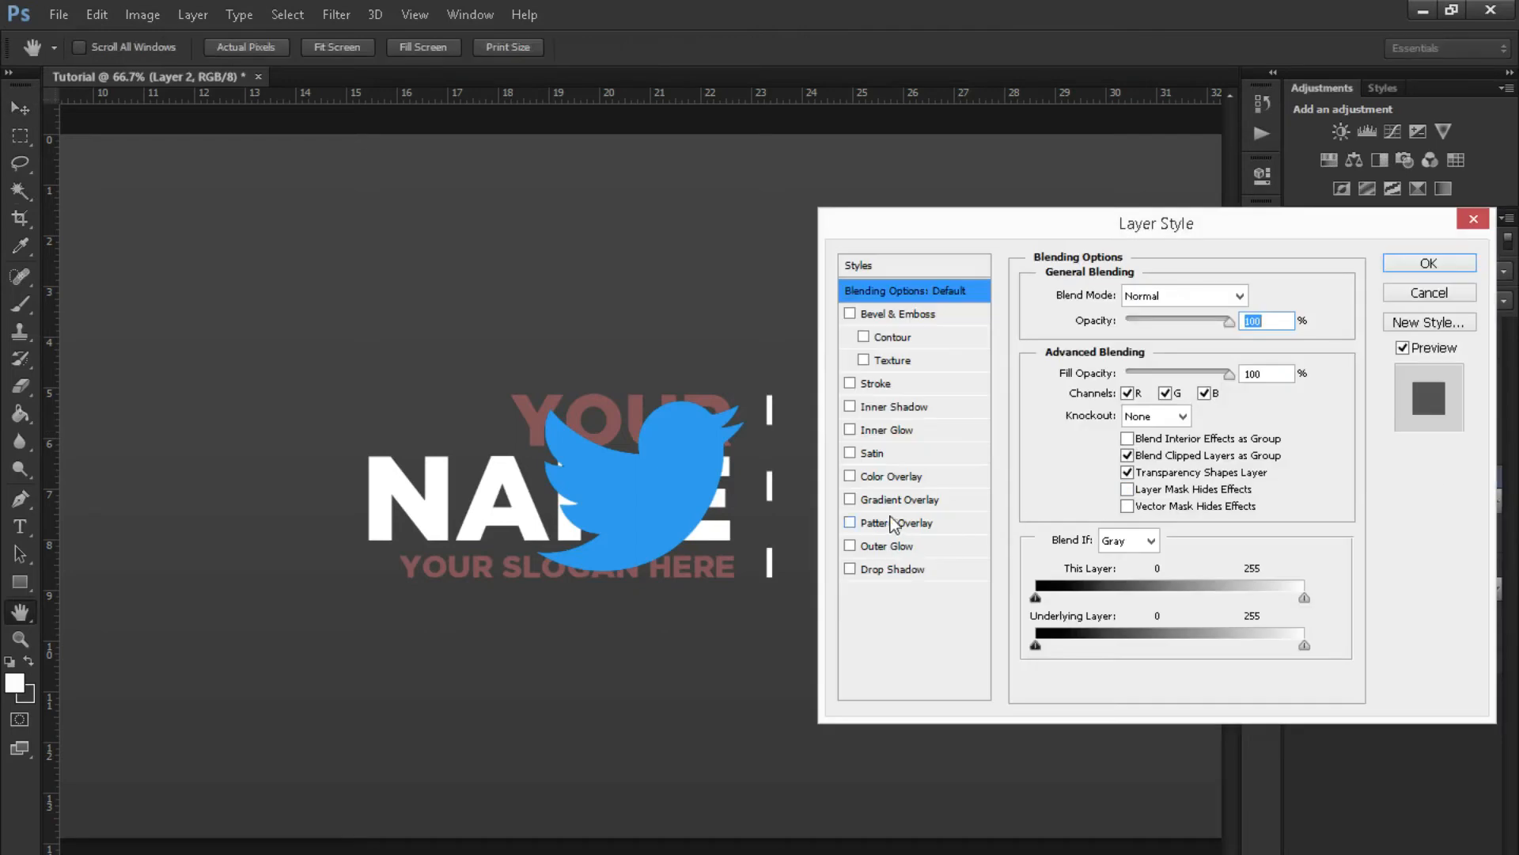
left_click(850, 476)
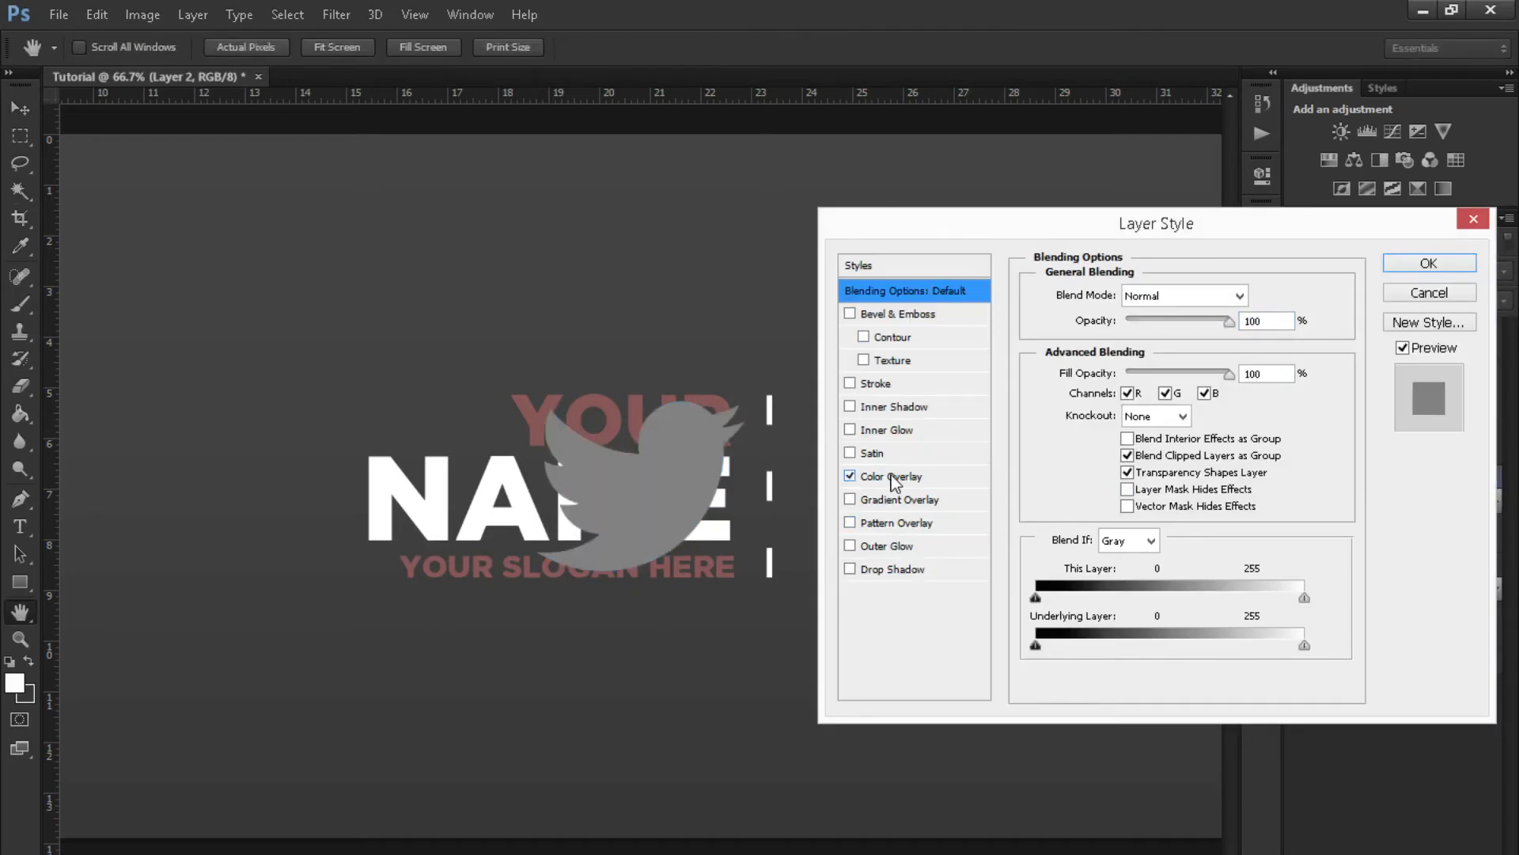
left_click(891, 476)
left_click(1259, 295)
left_click_drag(513, 628, 460, 463)
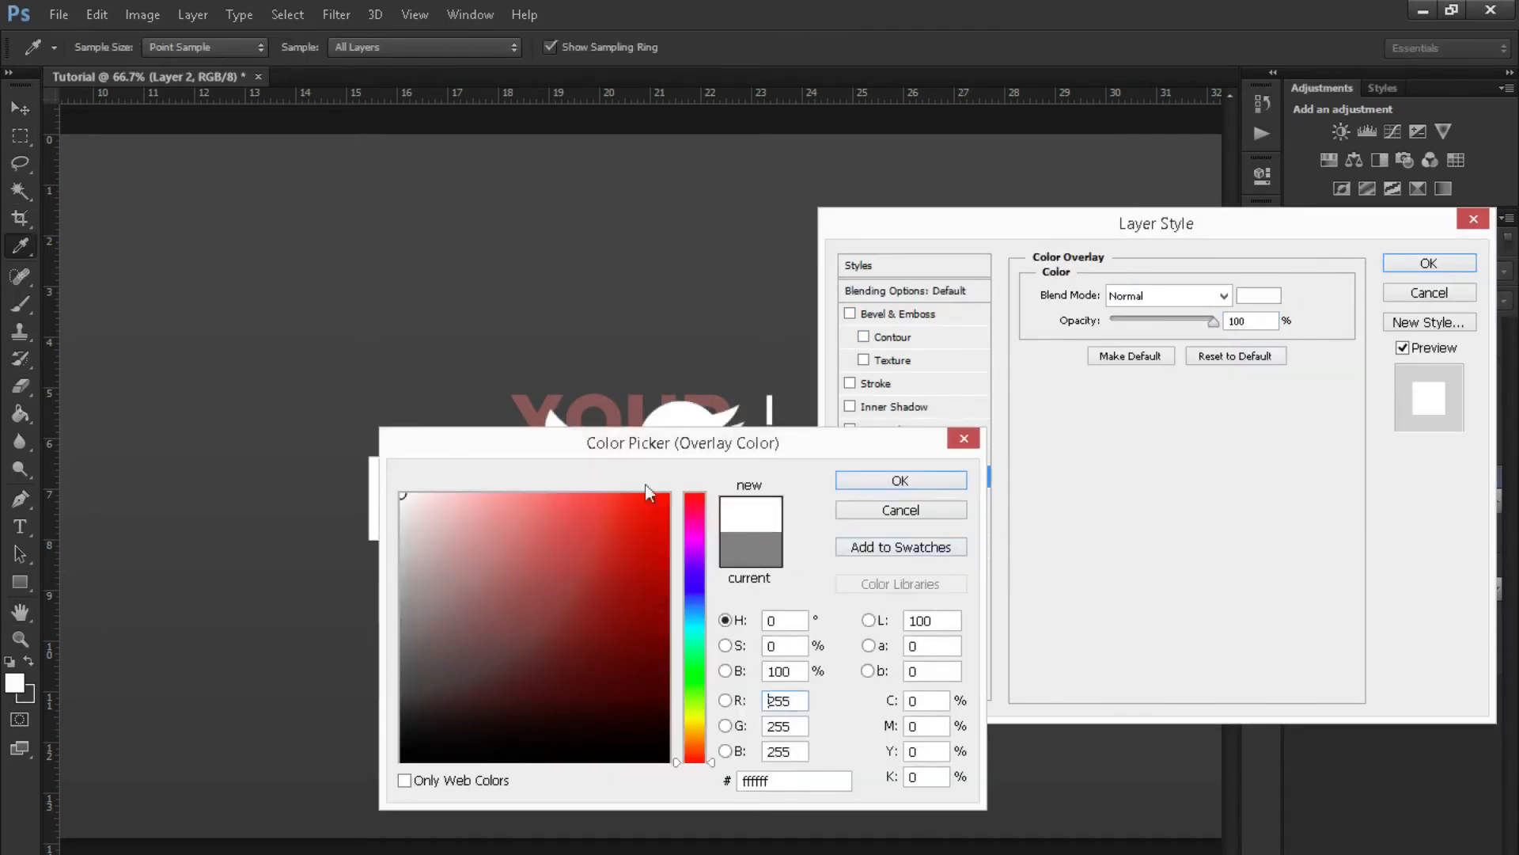
left_click(944, 484)
left_click(1412, 264)
- Scale the white bird down to roughly the dash height and place it just right of the divider's upper dash
left_click_drag(616, 524, 831, 458)
key("ctrl+t")
left_click_drag(972, 340, 782, 417)
left_click(1059, 48)
key("Right")
key("Right")
key("Right")
key("Right")
key("Right")
key("Right")
key("Right")
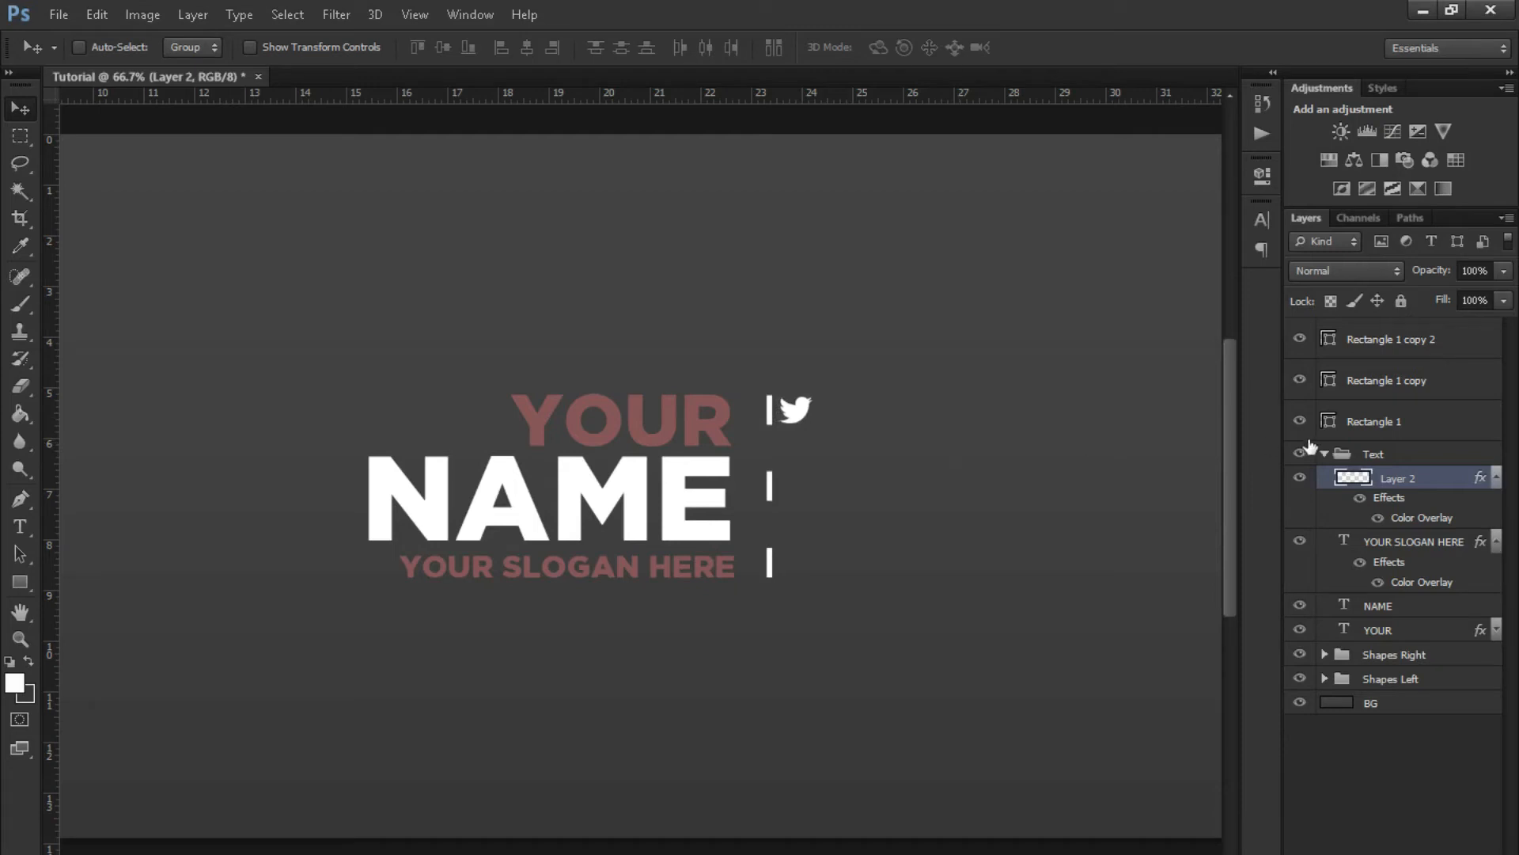
- Rename the bird's layer as Twitter Logo and move it out of the Text group to the top of the layer stack
left_click(1498, 479)
double_click(1405, 478)
type("Twitter Log")
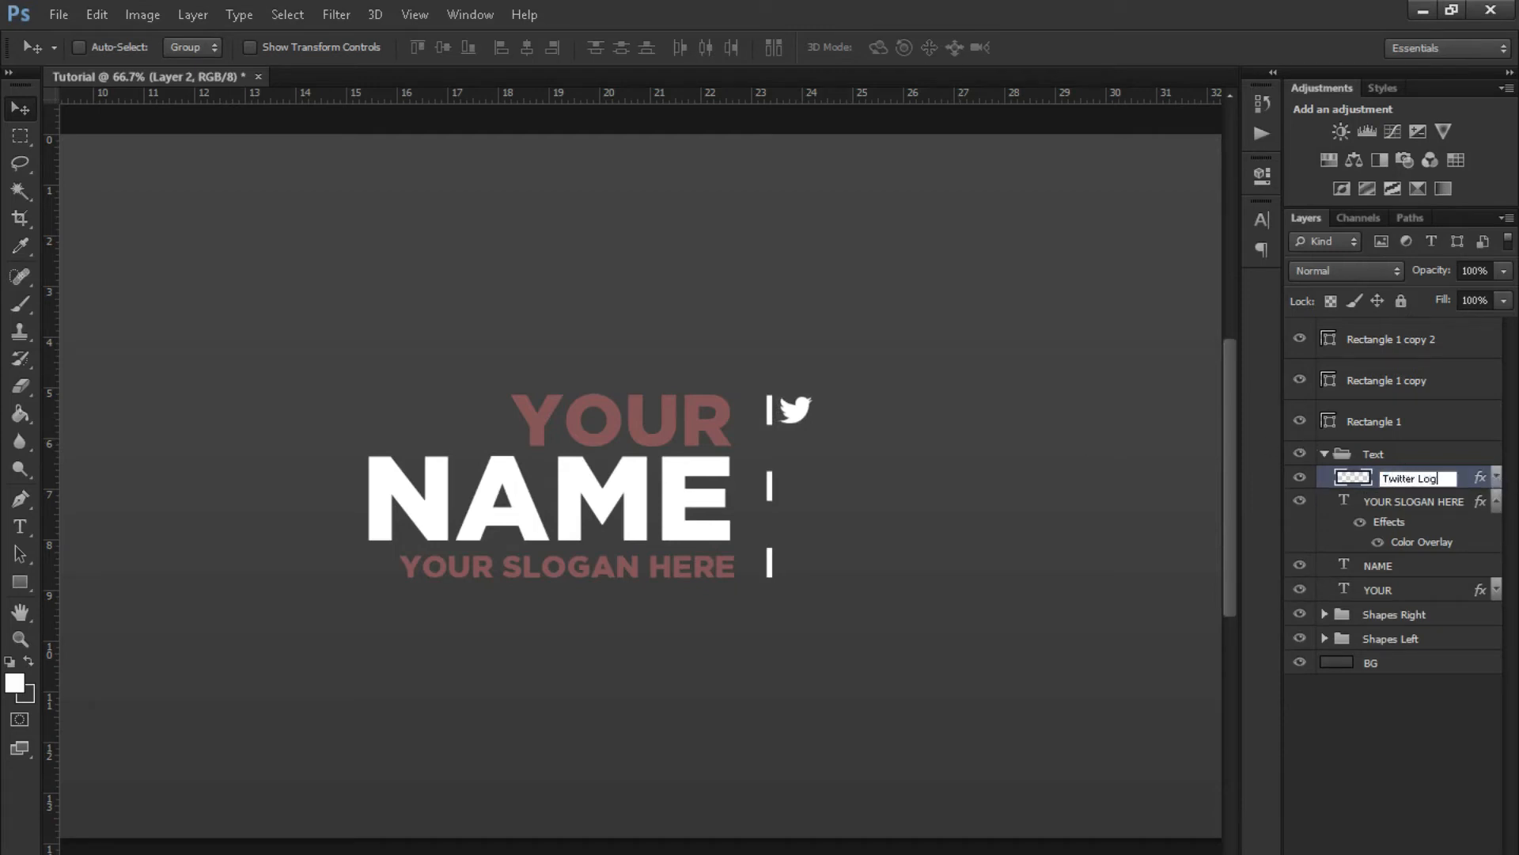
type("o")
key("Return")
left_click_drag(1408, 480, 1414, 337)
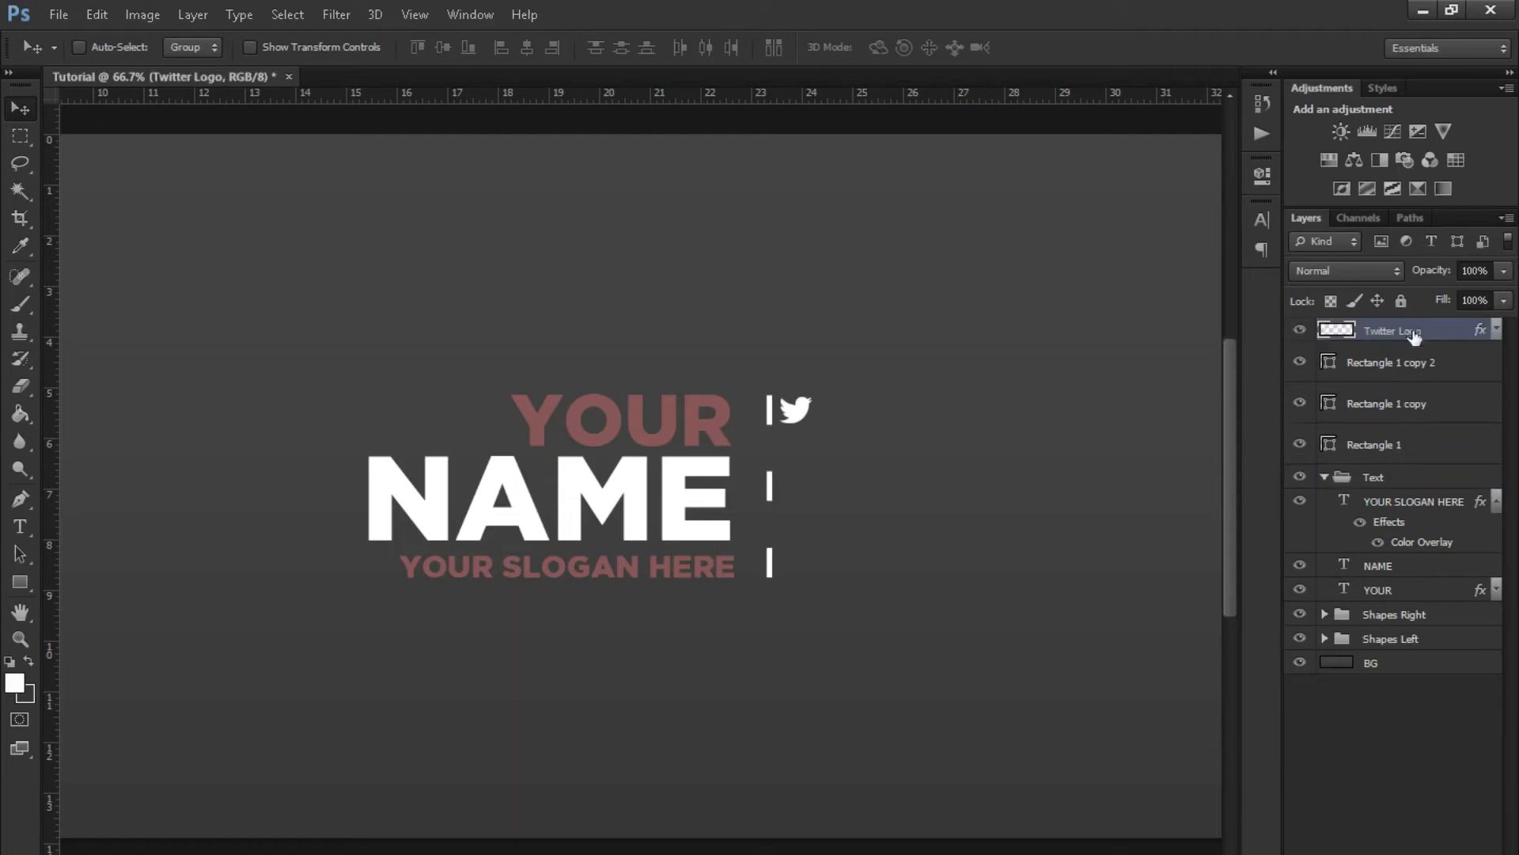
- Rasterize the three rectangle layers that form the dashed divider
left_click(1325, 477)
left_click(1377, 444)
left_click(1408, 362, "shift")
right_click(1407, 362)
left_click(1289, 255)
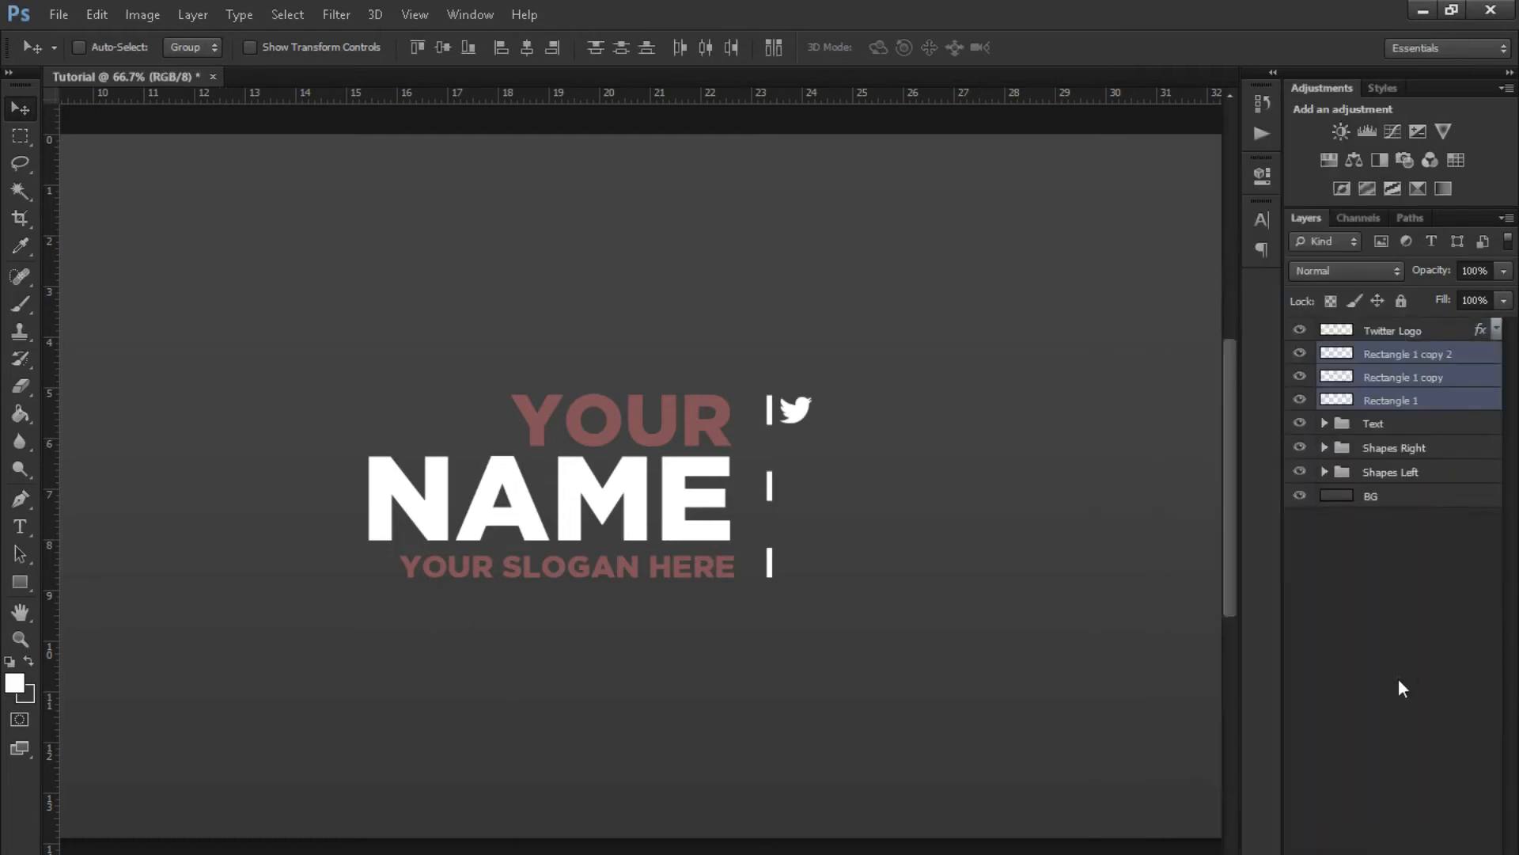
- Group the three divider rectangles and name the group Rectangles
key("ctrl+g")
double_click(1386, 354)
type("Rectangles")
key("Return")
left_click(1400, 546)
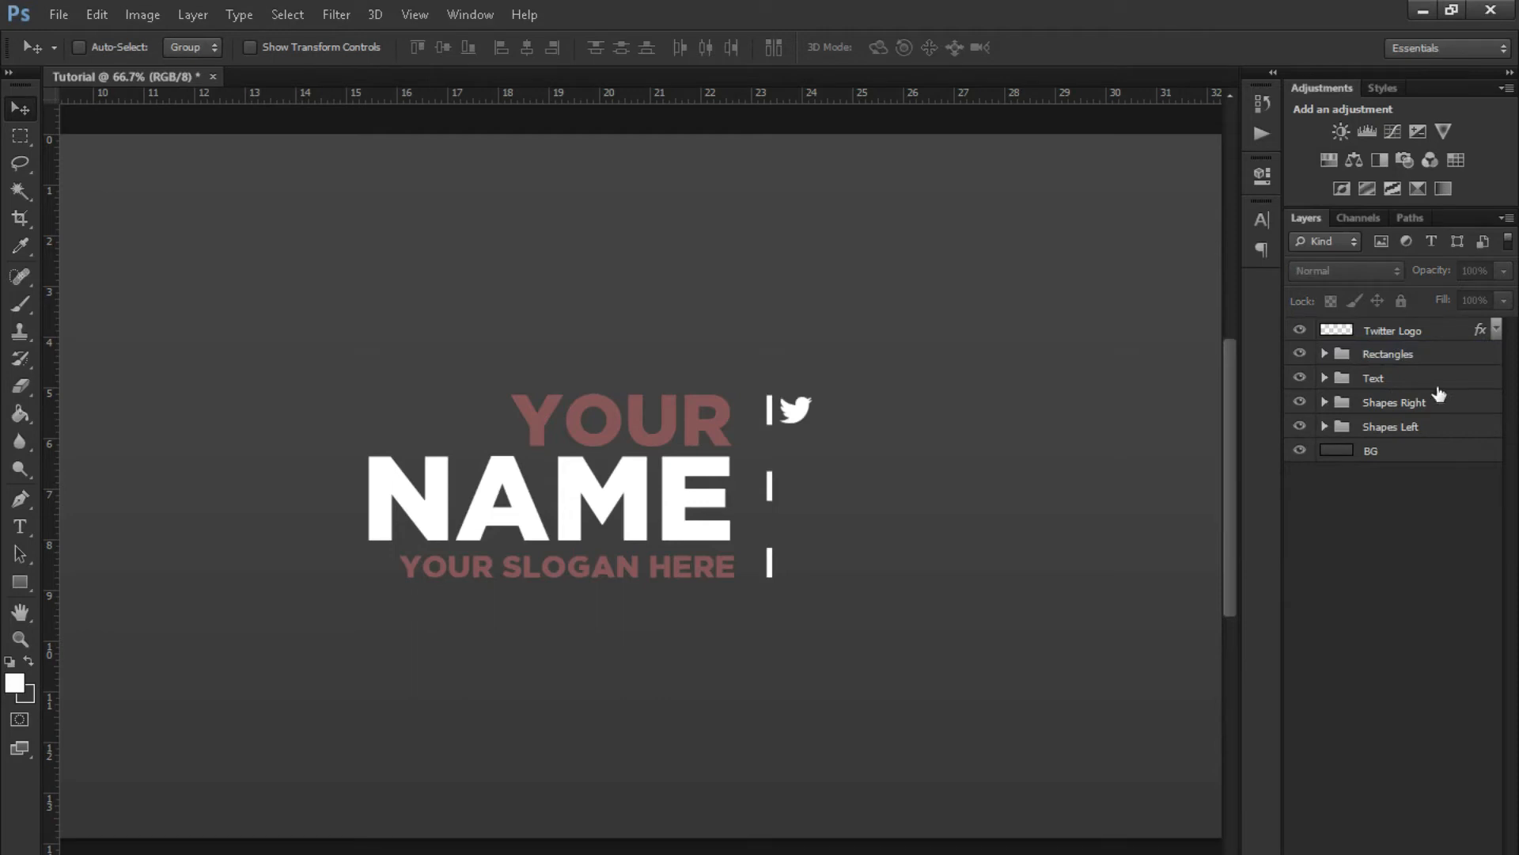
left_click(1325, 427)
left_click(1326, 427)
left_click(1325, 356)
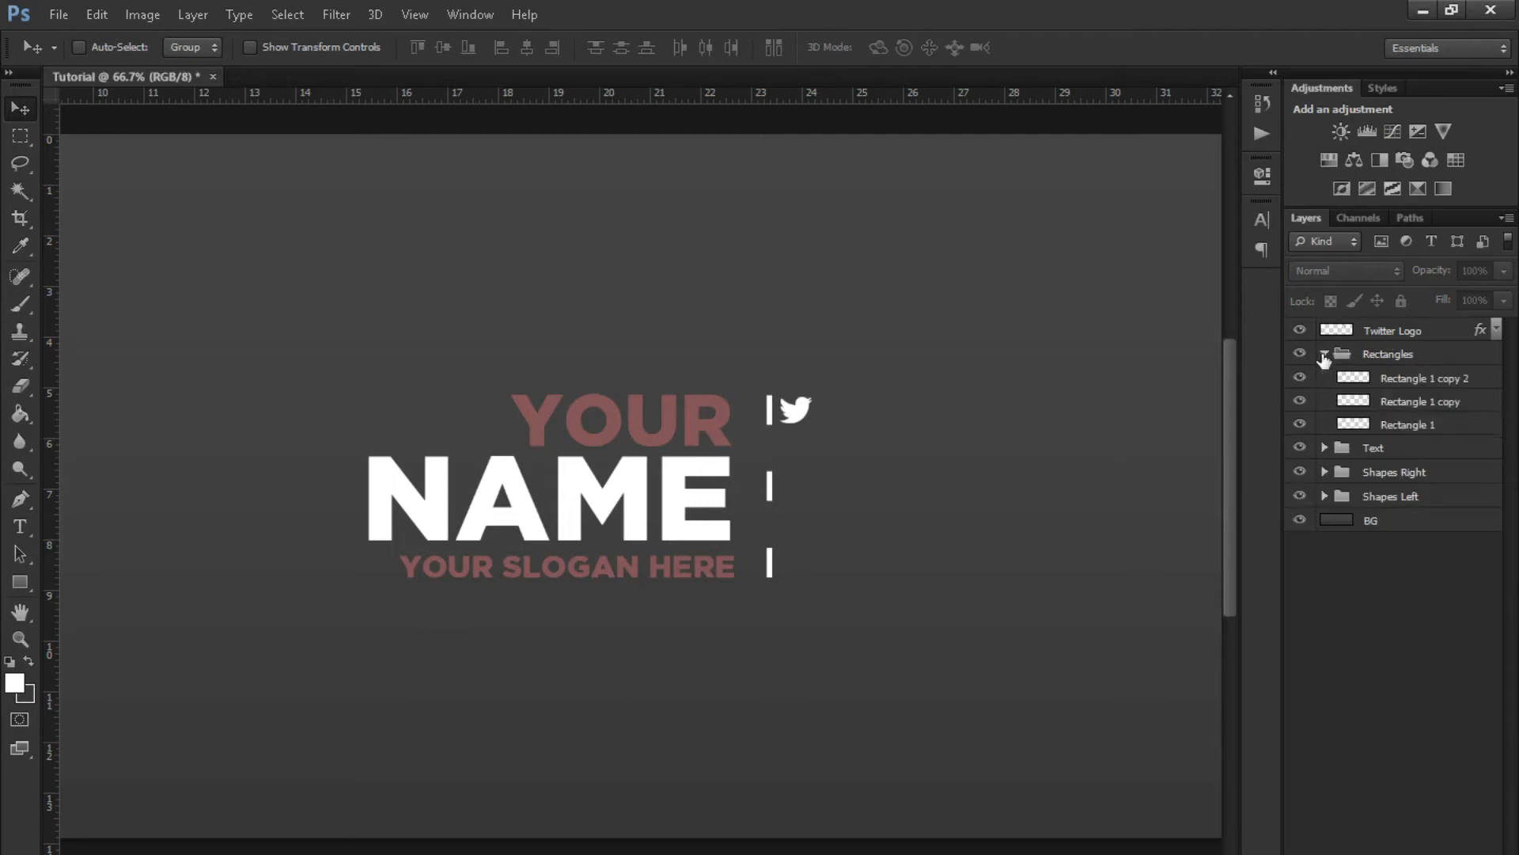
left_click(1325, 355)
left_click(1324, 378)
left_click(1324, 378)
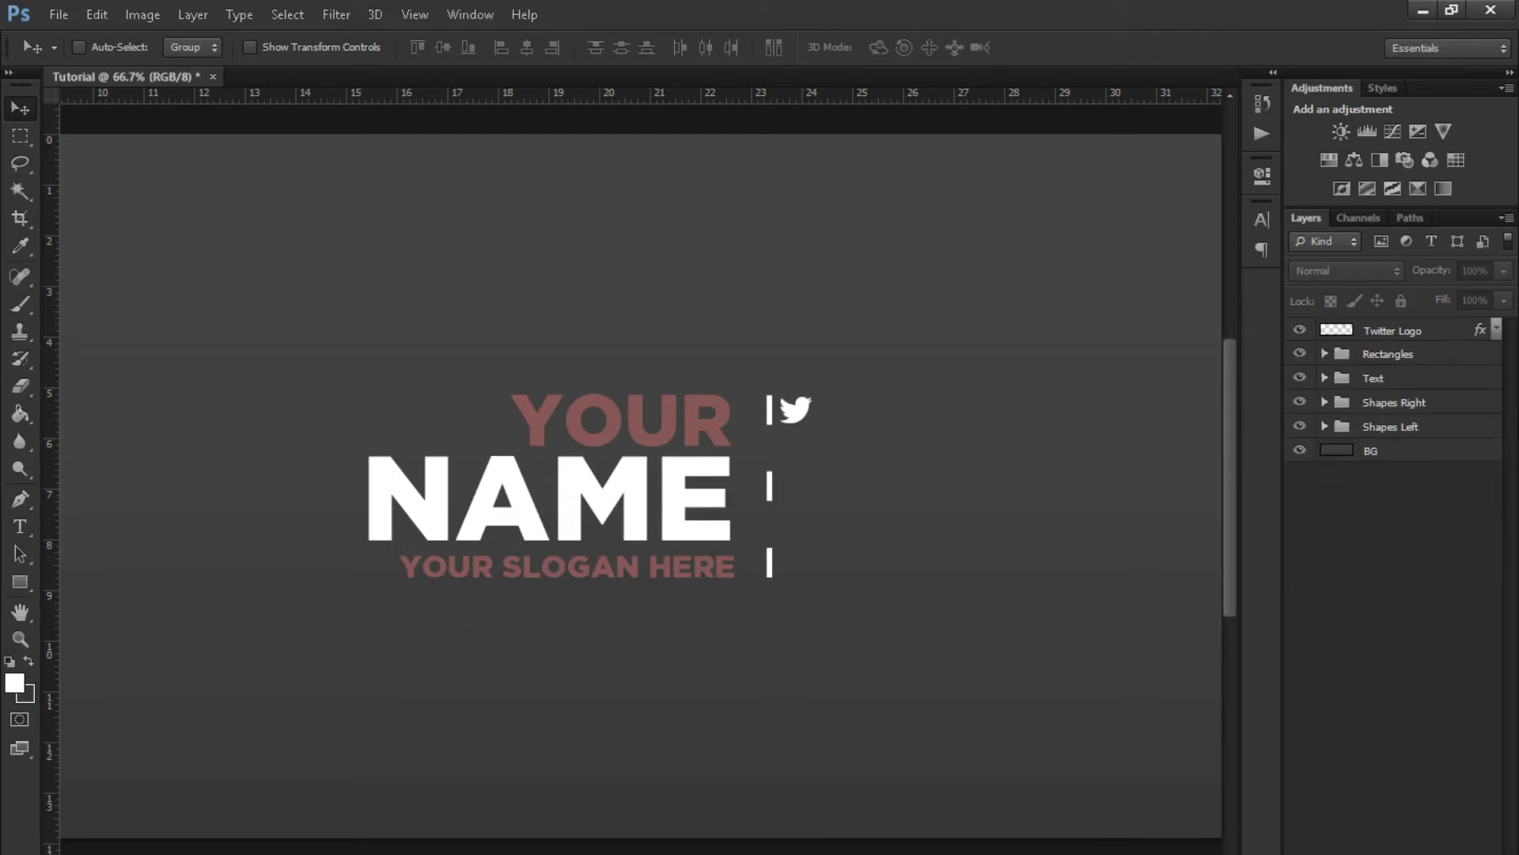
- Switch to the browser and search Google Images for "twitch logo"
key("alt+Tab")
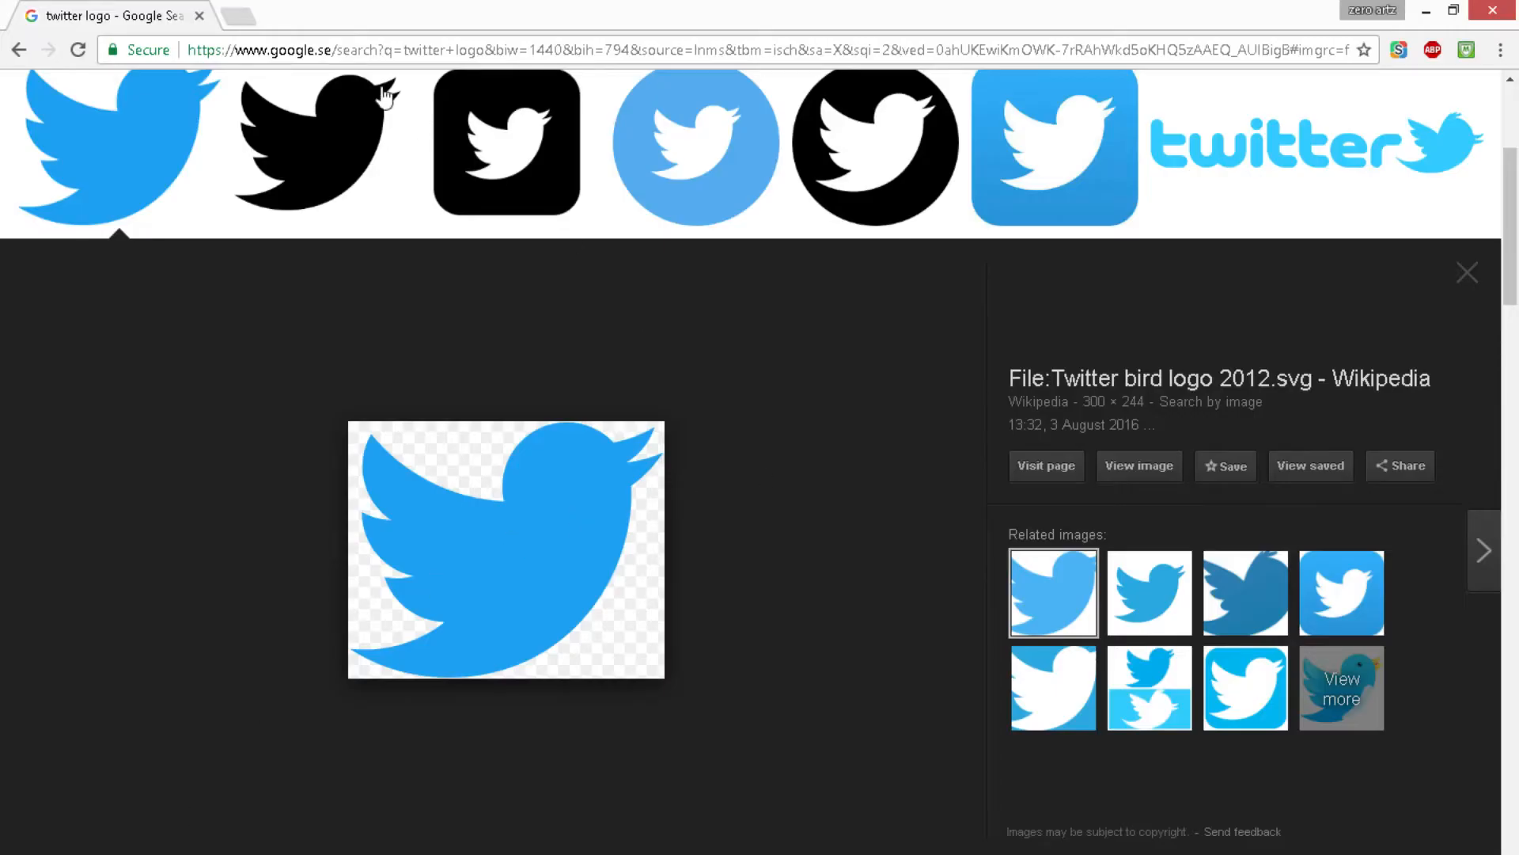
scroll(475, 349, "up", 4)
left_click_drag(290, 121, 117, 125)
type("twi")
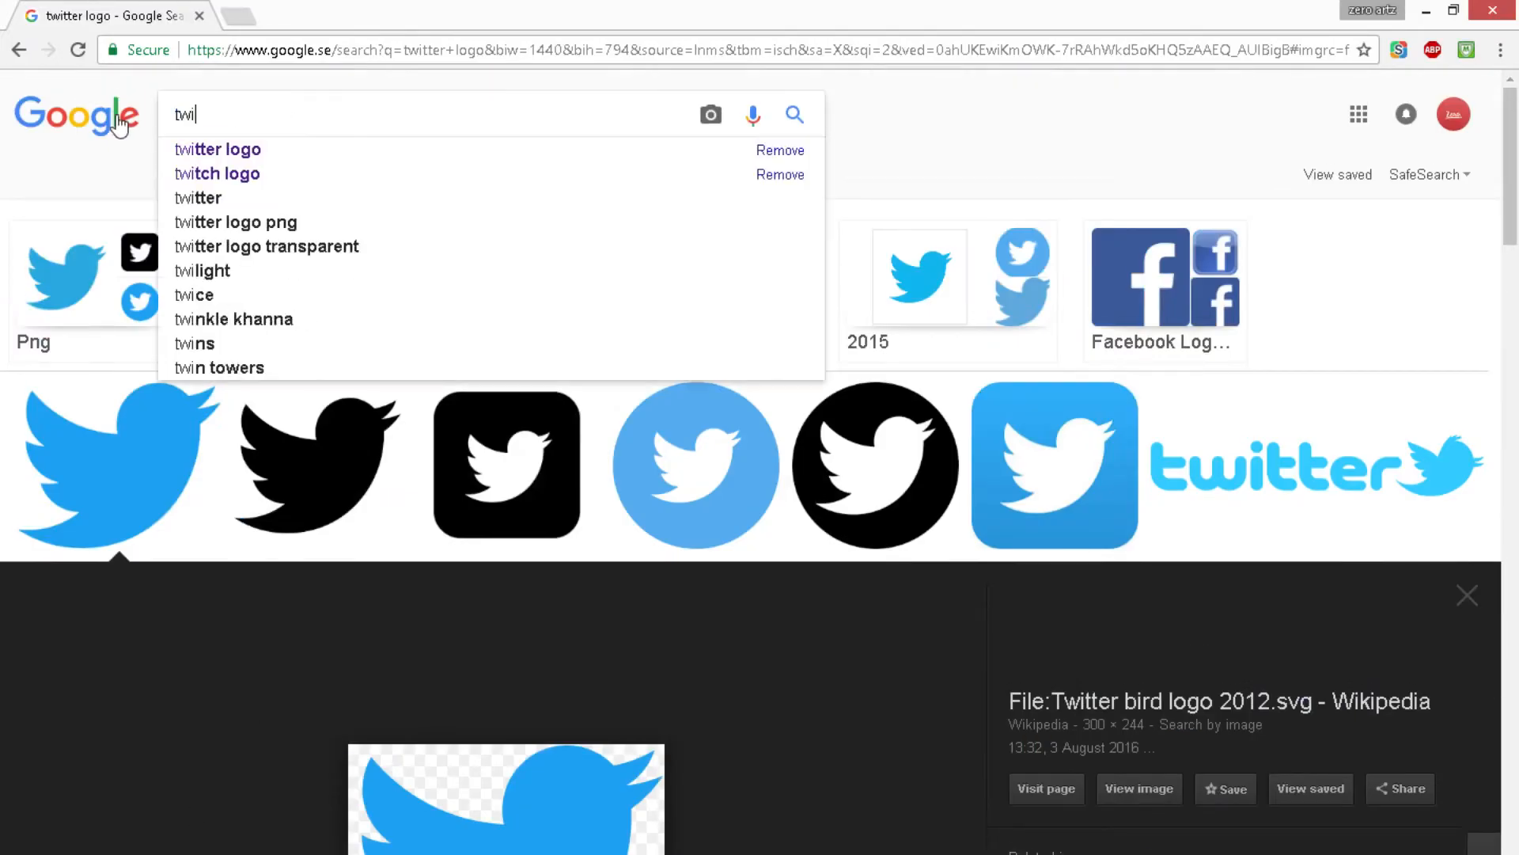
type("tch logog")
key("Return")
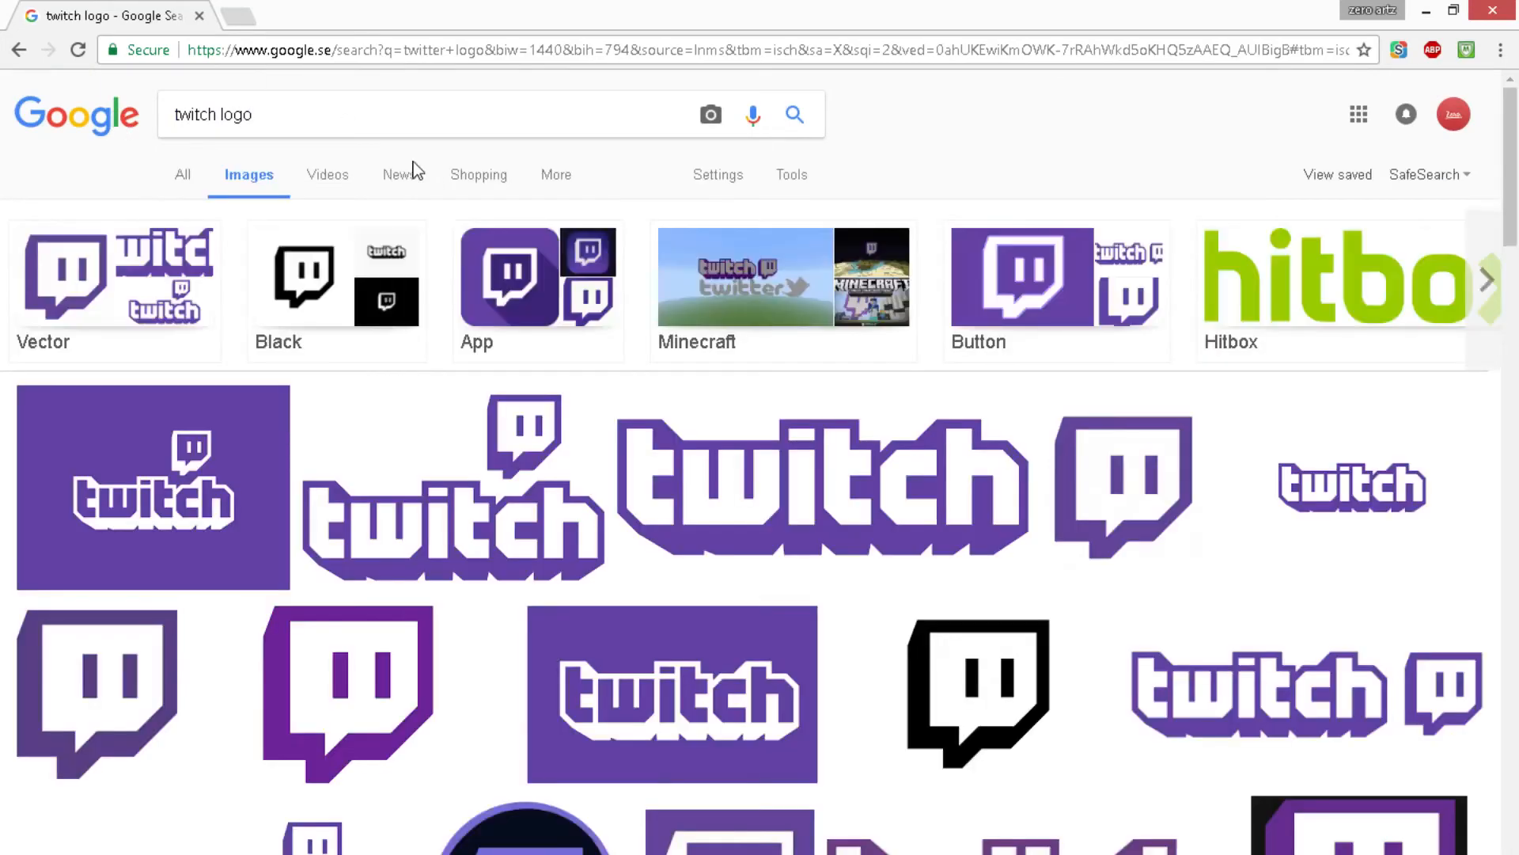
- Copy the purple Twitch speech-bubble icon from the Brands of the World result and paste it into the Photoshop banner
left_click(1103, 500)
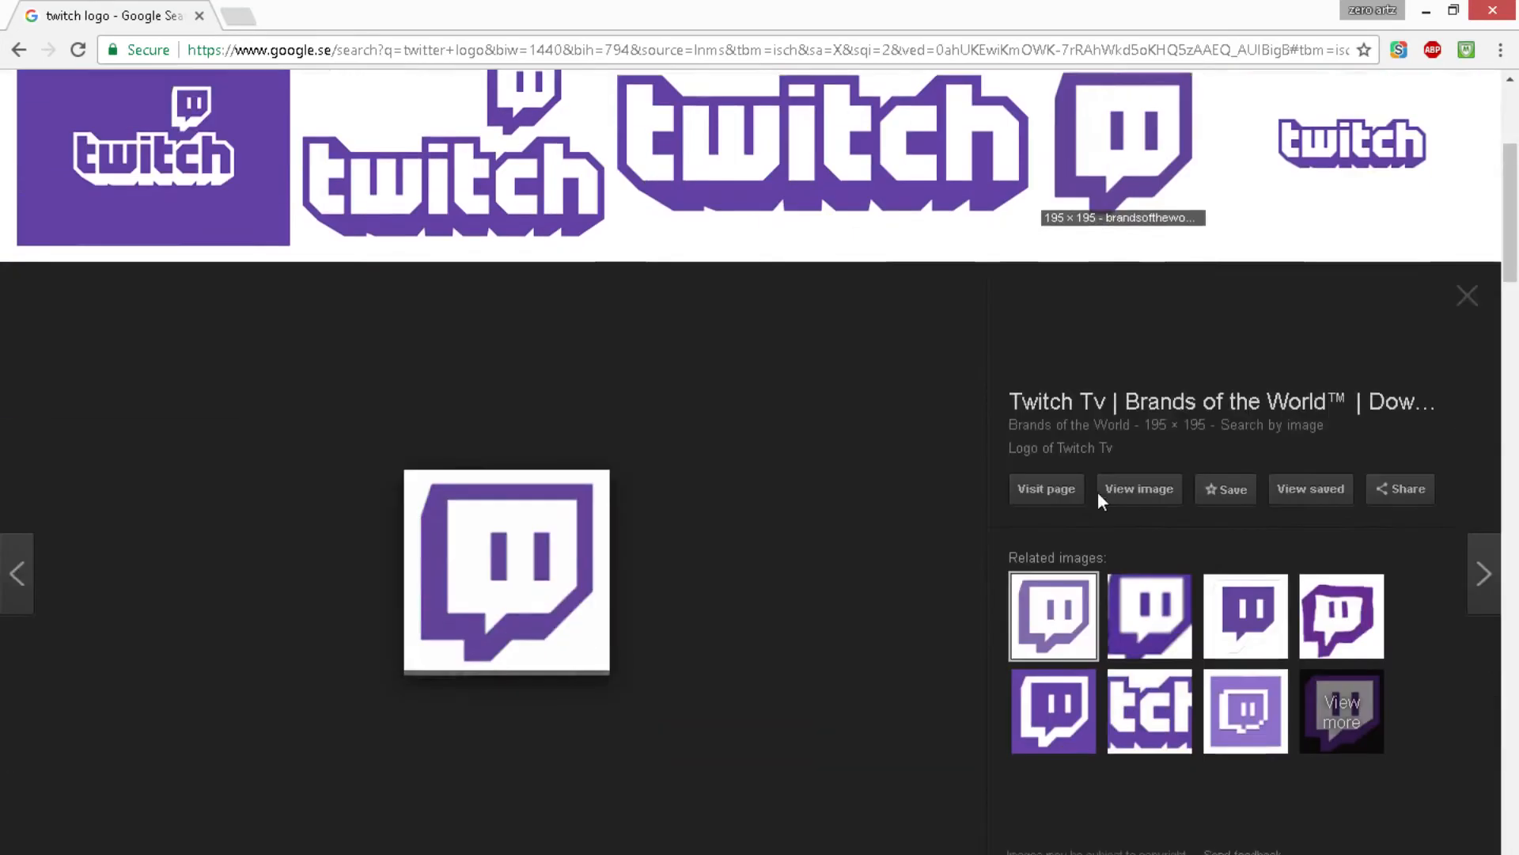
right_click(552, 545)
left_click(645, 751)
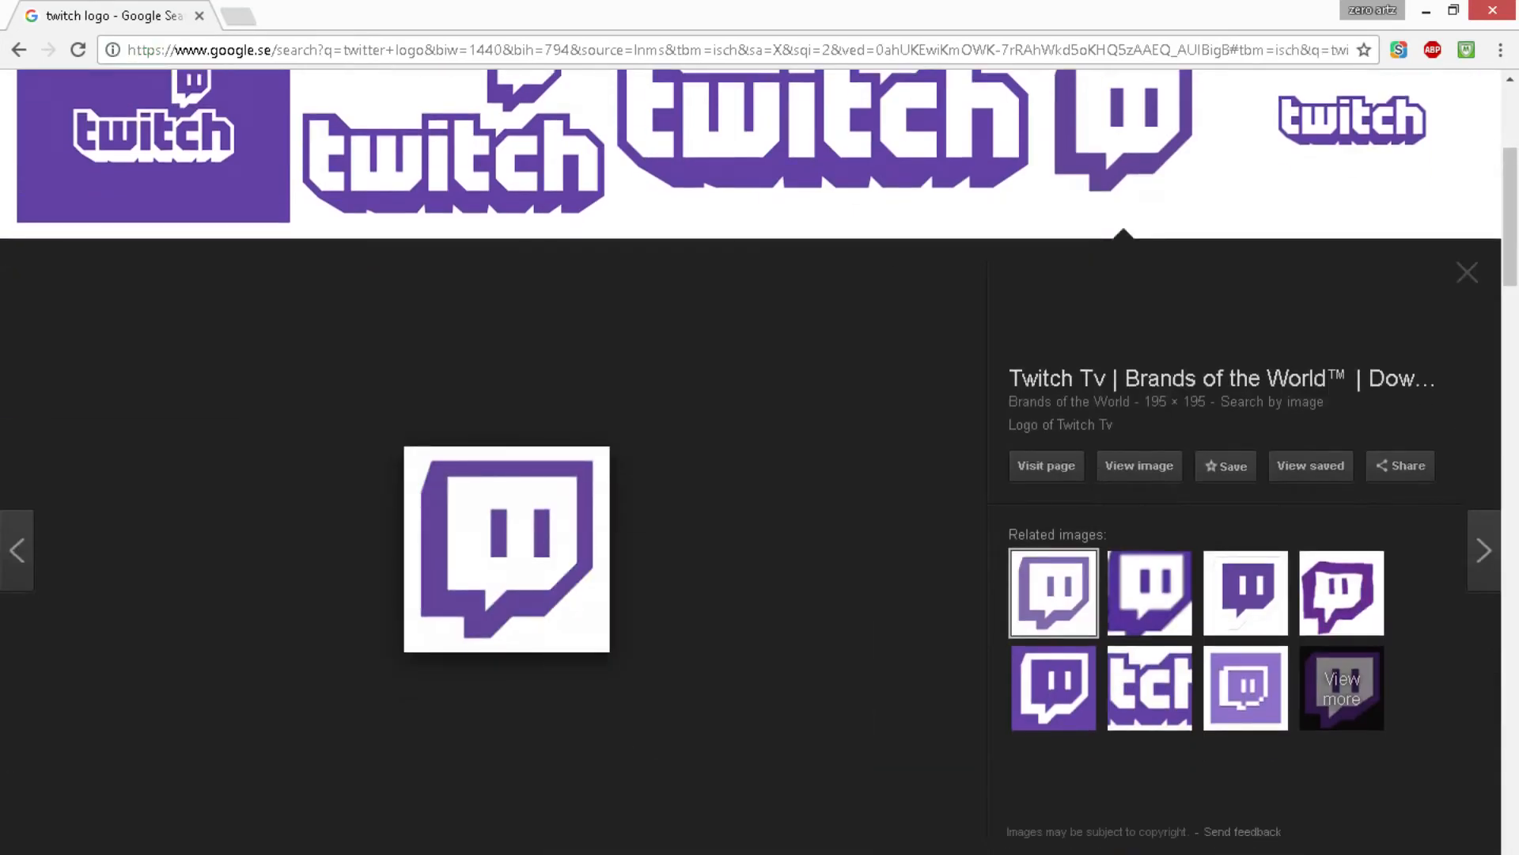
key("alt+Tab")
key("ctrl+v")
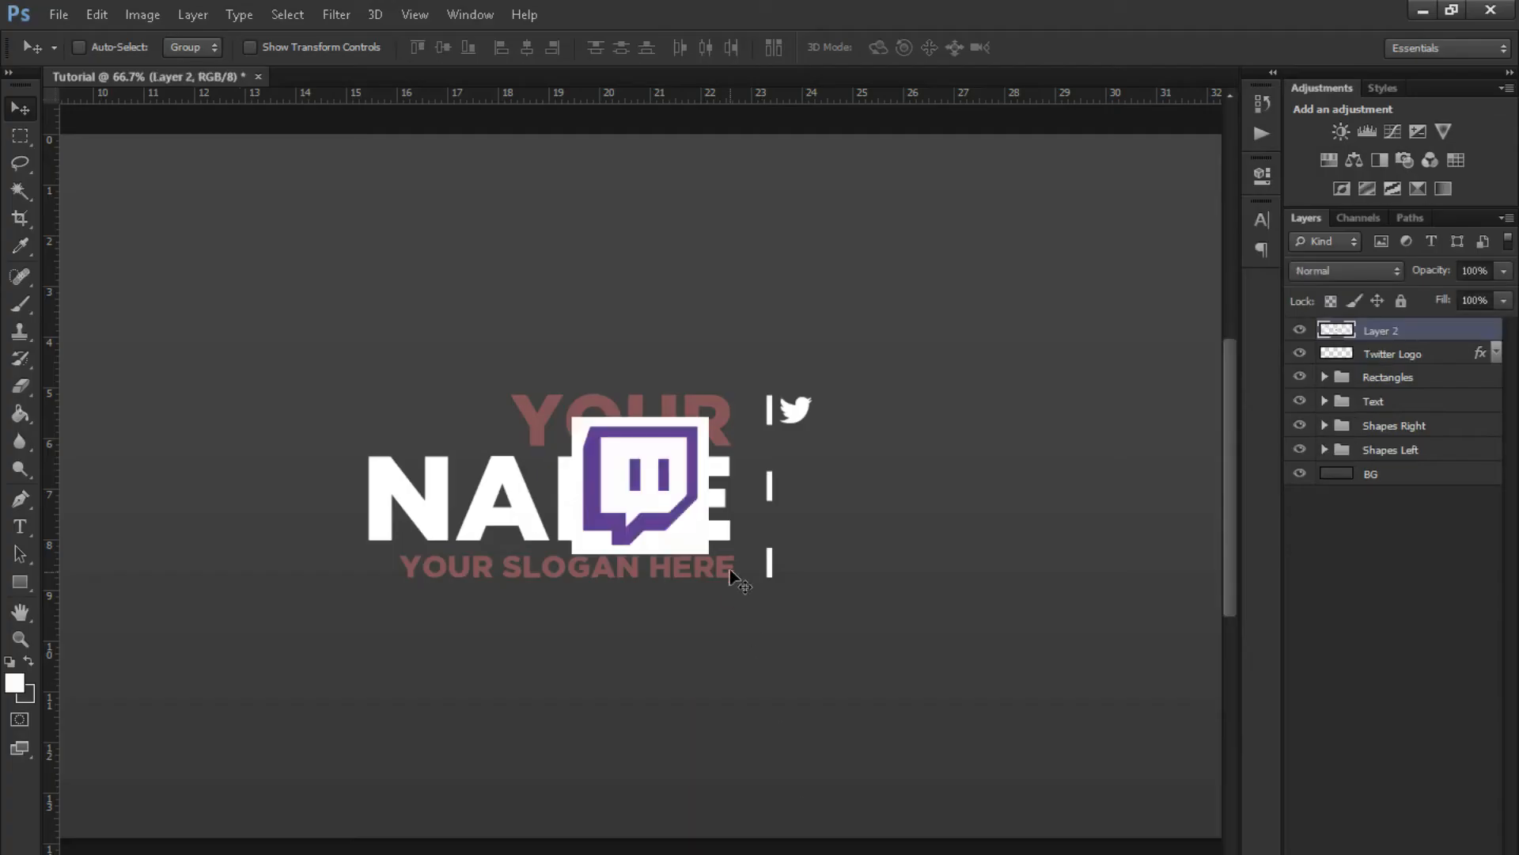
- Rename the pasted icon's layer as Twitch Logo and delete the white areas around and inside the icon with the Magic Wand
left_click(21, 190)
double_click(1371, 335)
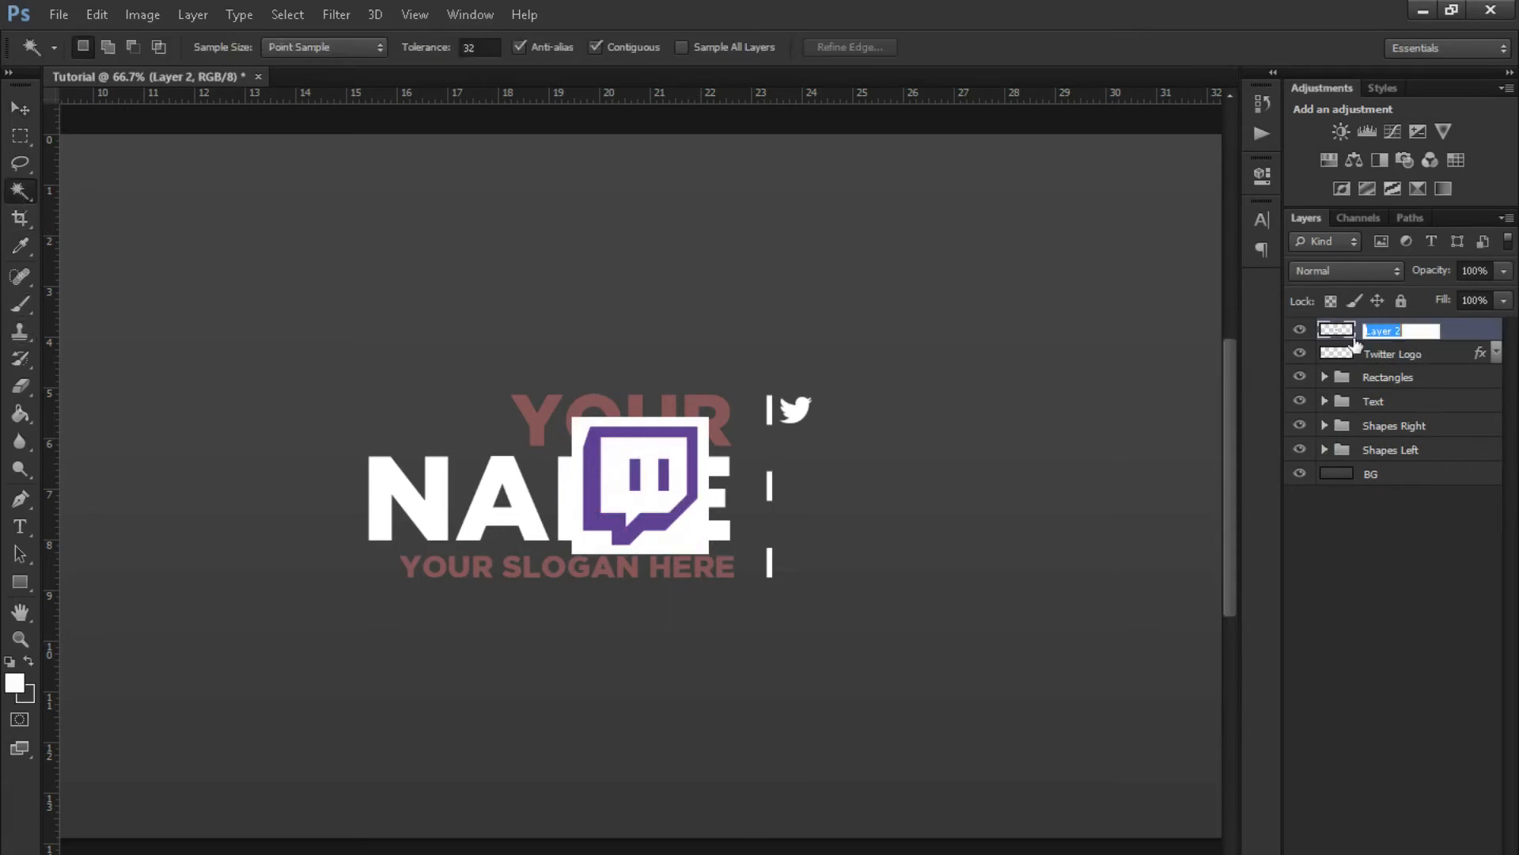
type("Twitch Logo")
key("Return")
left_click(694, 528)
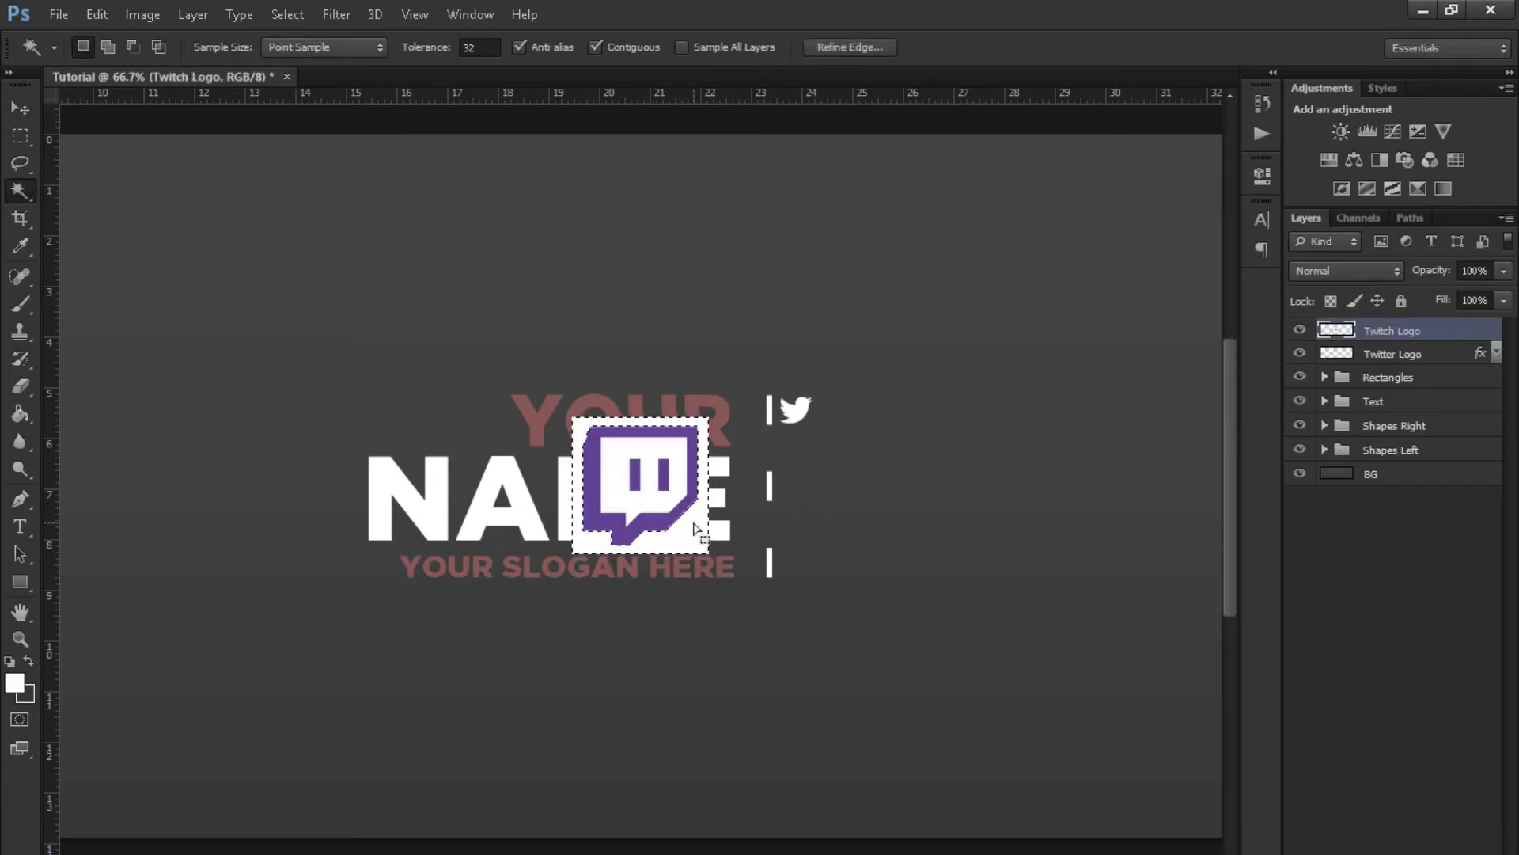
key("Delete")
key("ctrl+d")
key("v")
- Give the Twitch Logo layer a white Color Overlay at 100% opacity and move the icon to the right of the dashed divider
double_click(1464, 336)
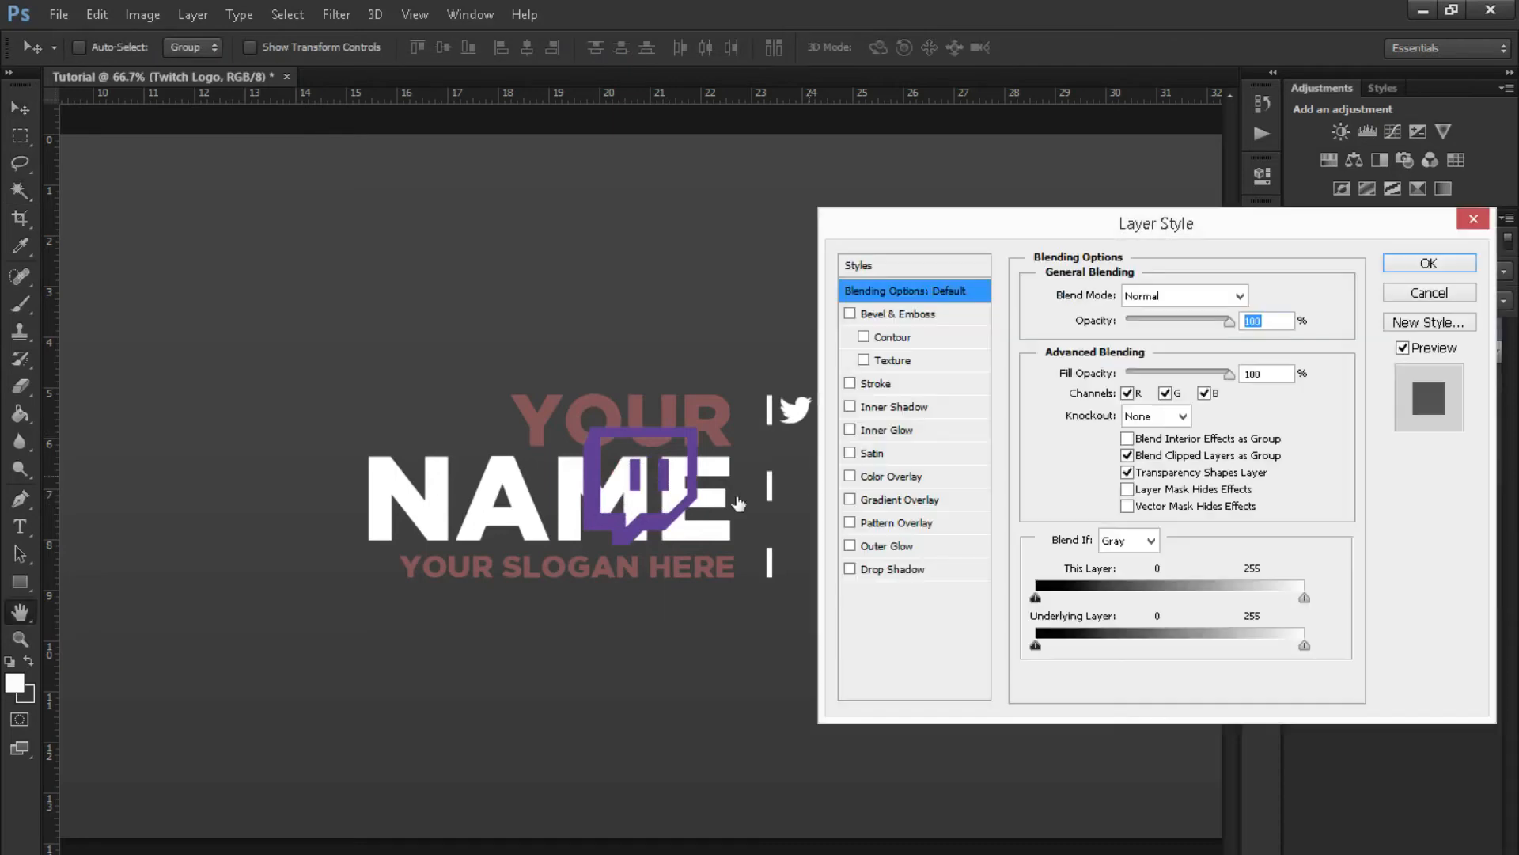
left_click(877, 475)
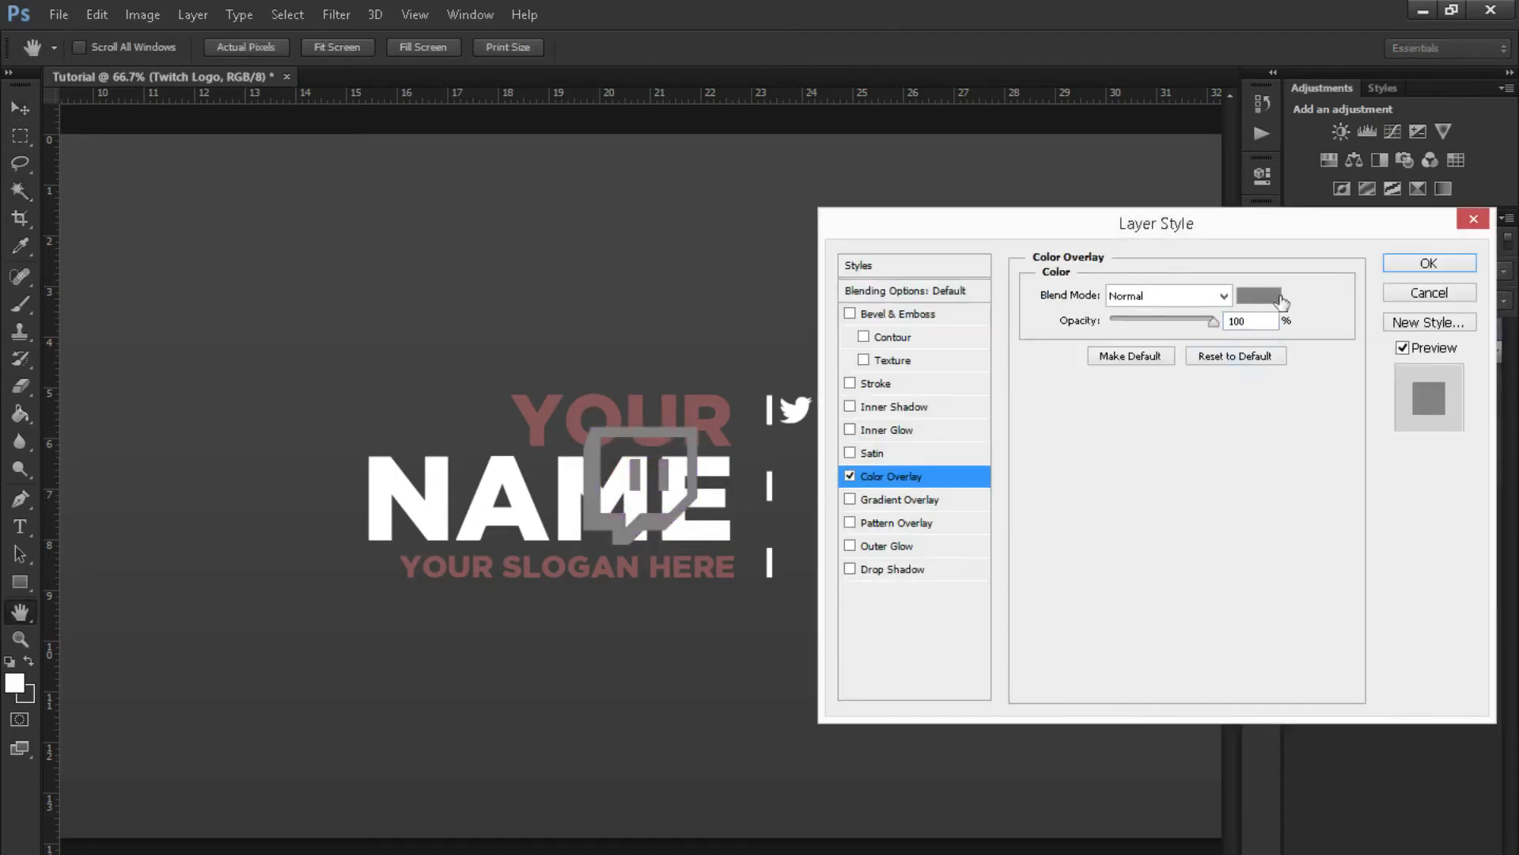
left_click(1251, 300)
left_click_drag(451, 535, 399, 493)
left_click(900, 480)
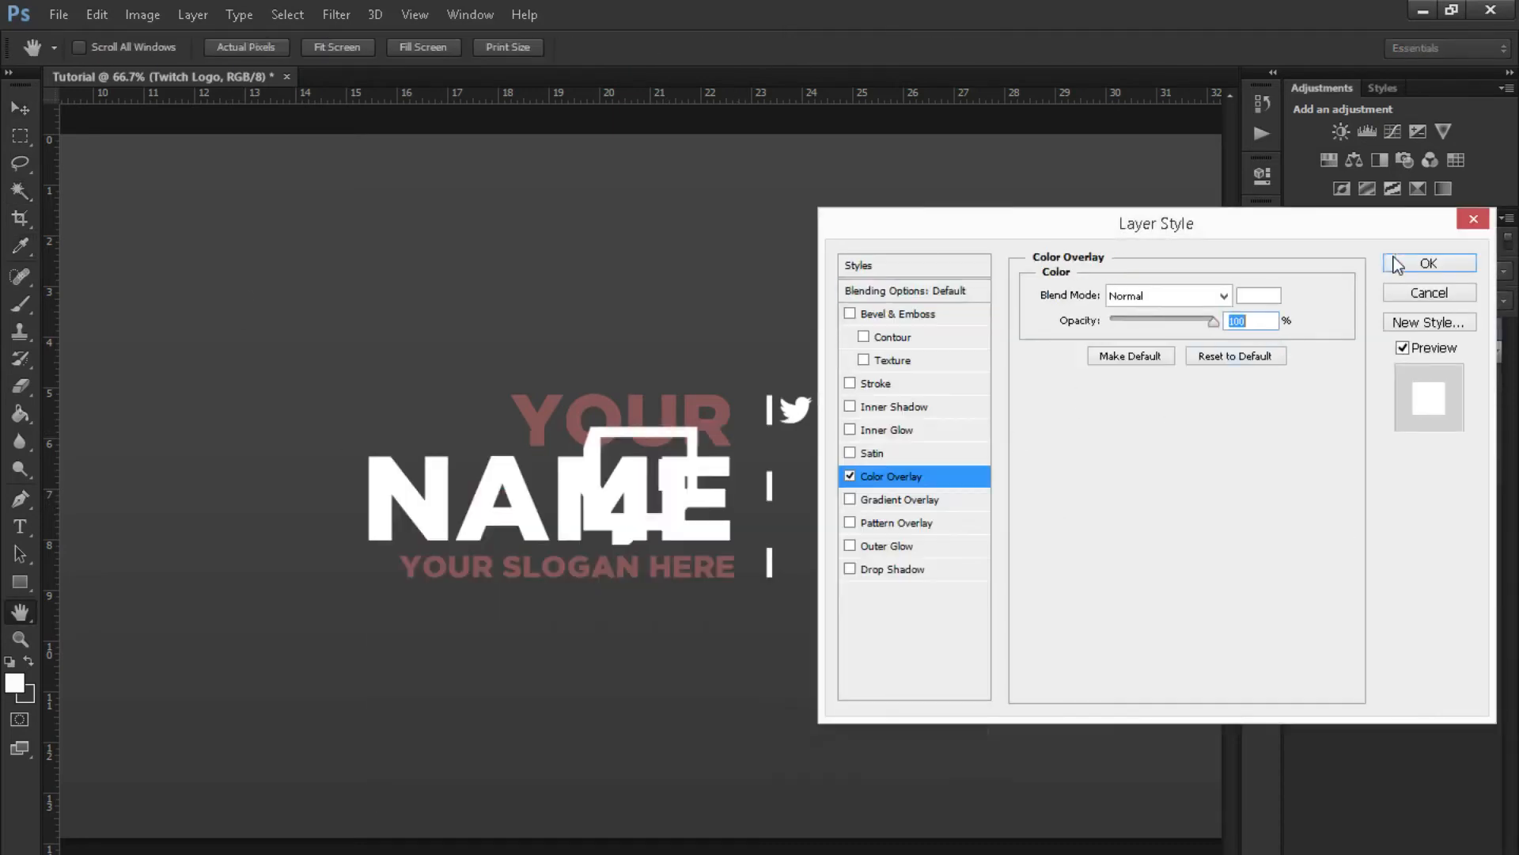
left_click(1428, 263)
left_click_drag(687, 471, 881, 468)
key("ctrl+t")
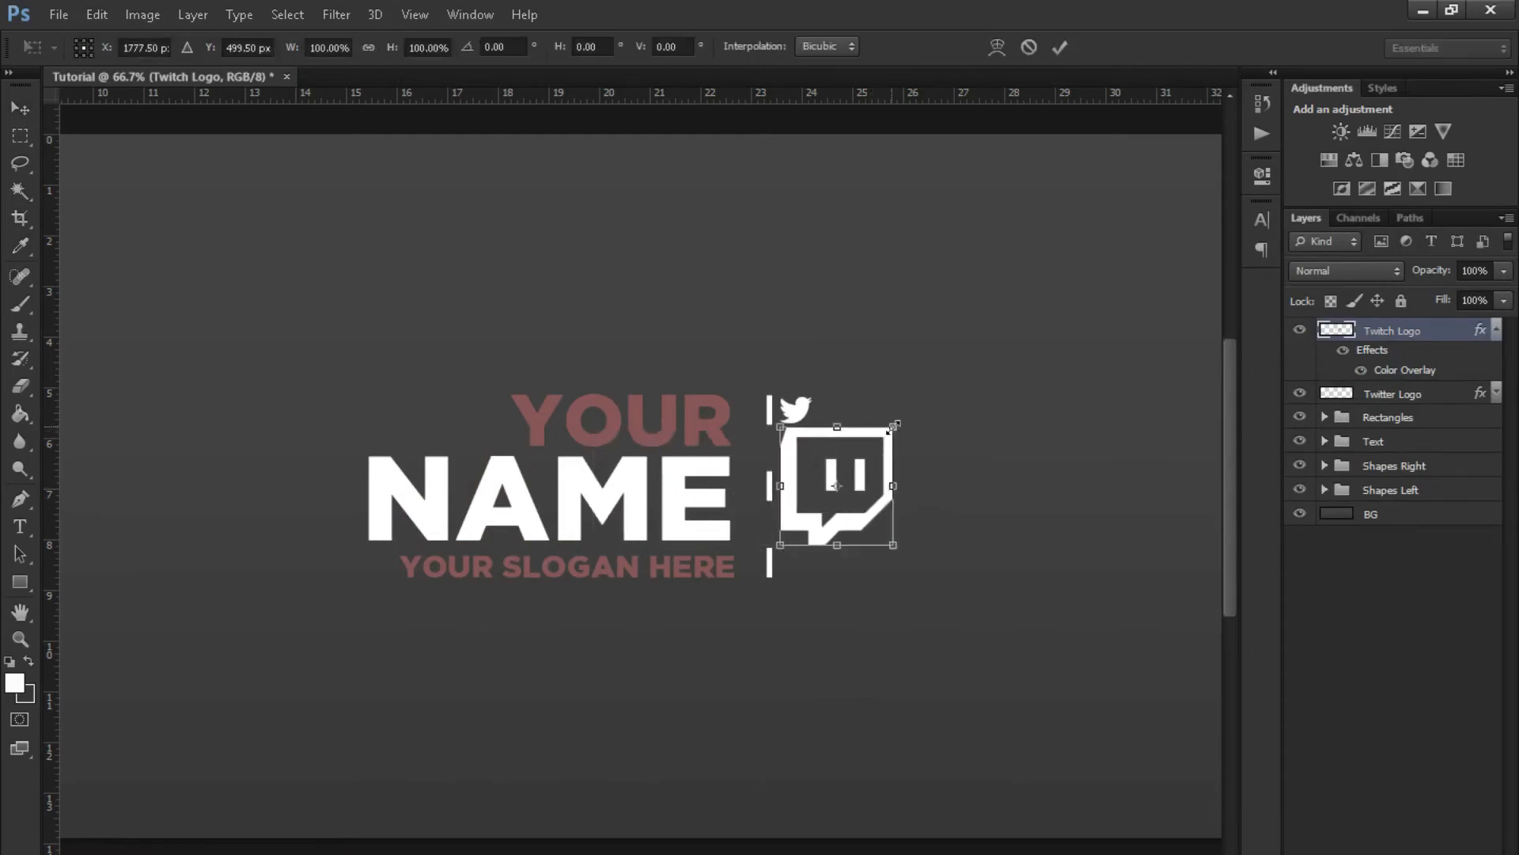
mouse_move(895, 425)
left_mouse_down()
mouse_move(861, 463)
mouse_move(1171, 395)
mouse_move(1176, 425)
mouse_move(905, 410)
left_mouse_up()
left_click(1026, 49)
key("ctrl+t")
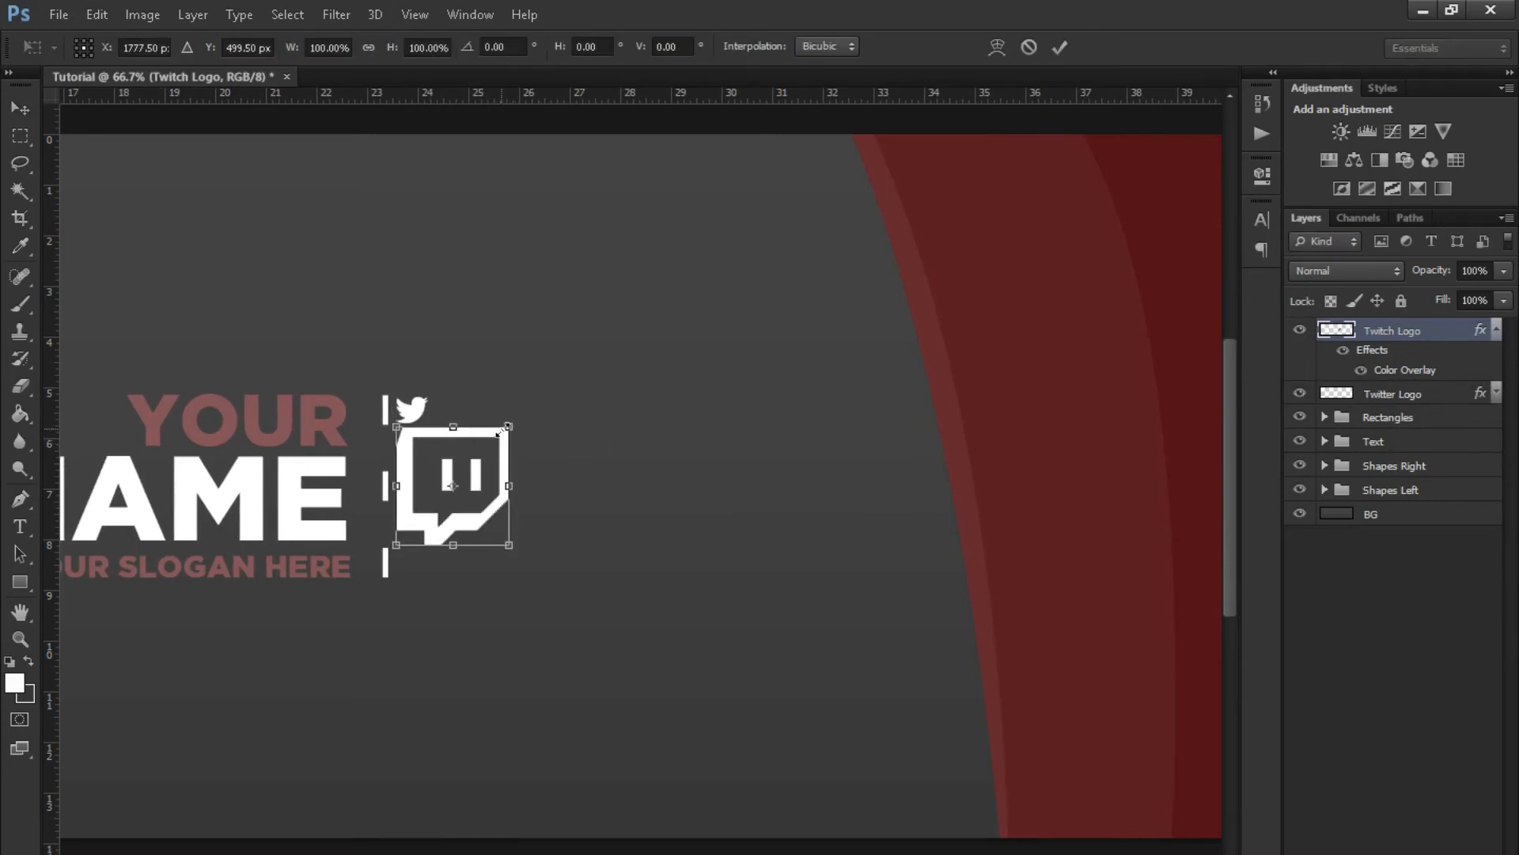
left_click_drag(511, 424, 500, 472)
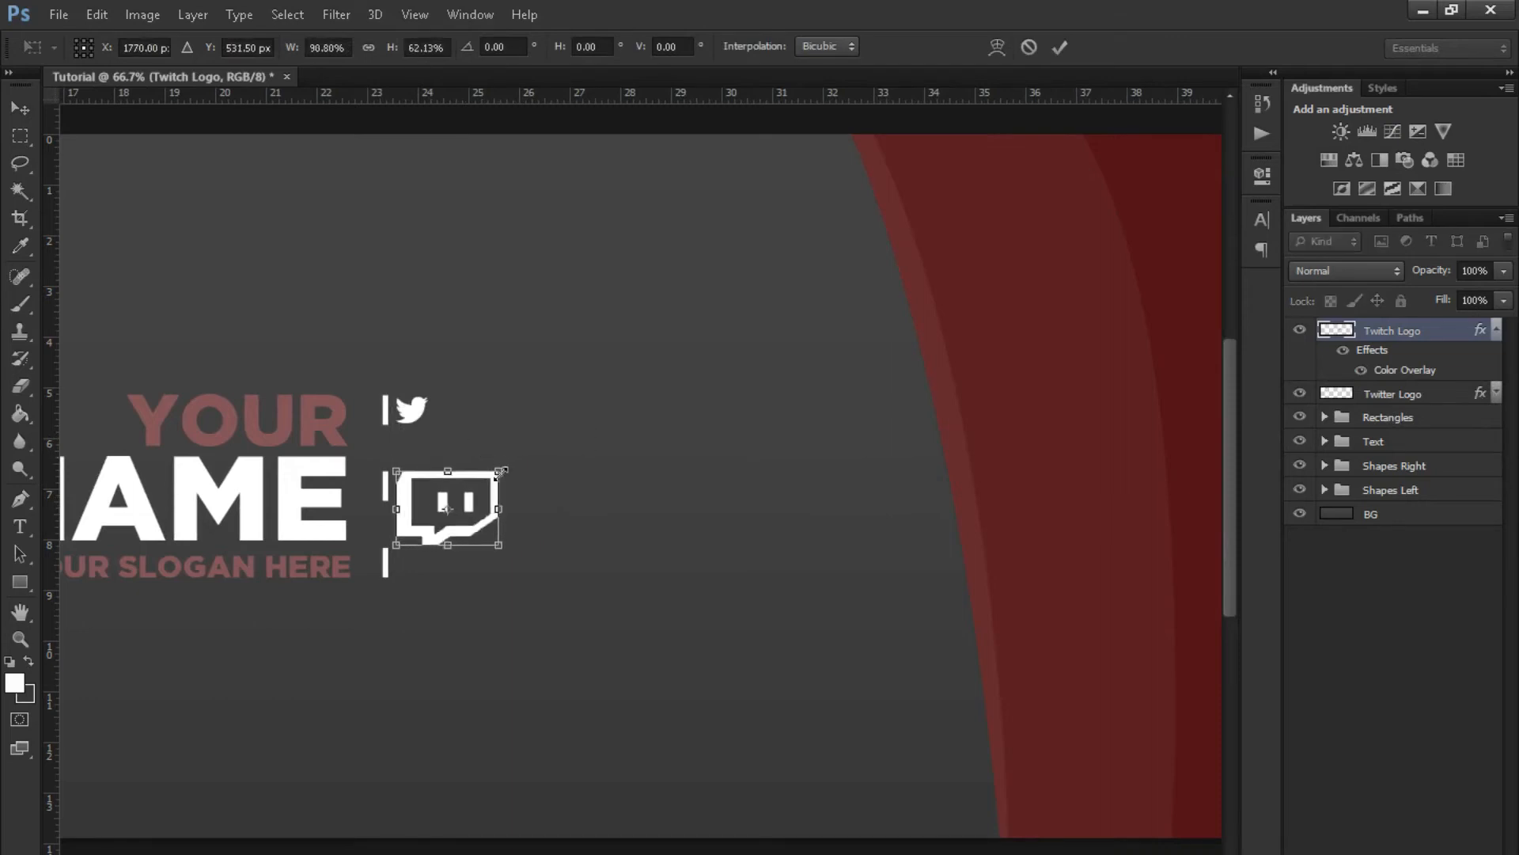
left_click(1026, 49)
key("ctrl+t")
left_click_drag(514, 428, 501, 435)
left_click_drag(453, 485, 614, 406)
left_click_drag(501, 434, 554, 425)
left_click(1059, 46)
key("ctrl+z")
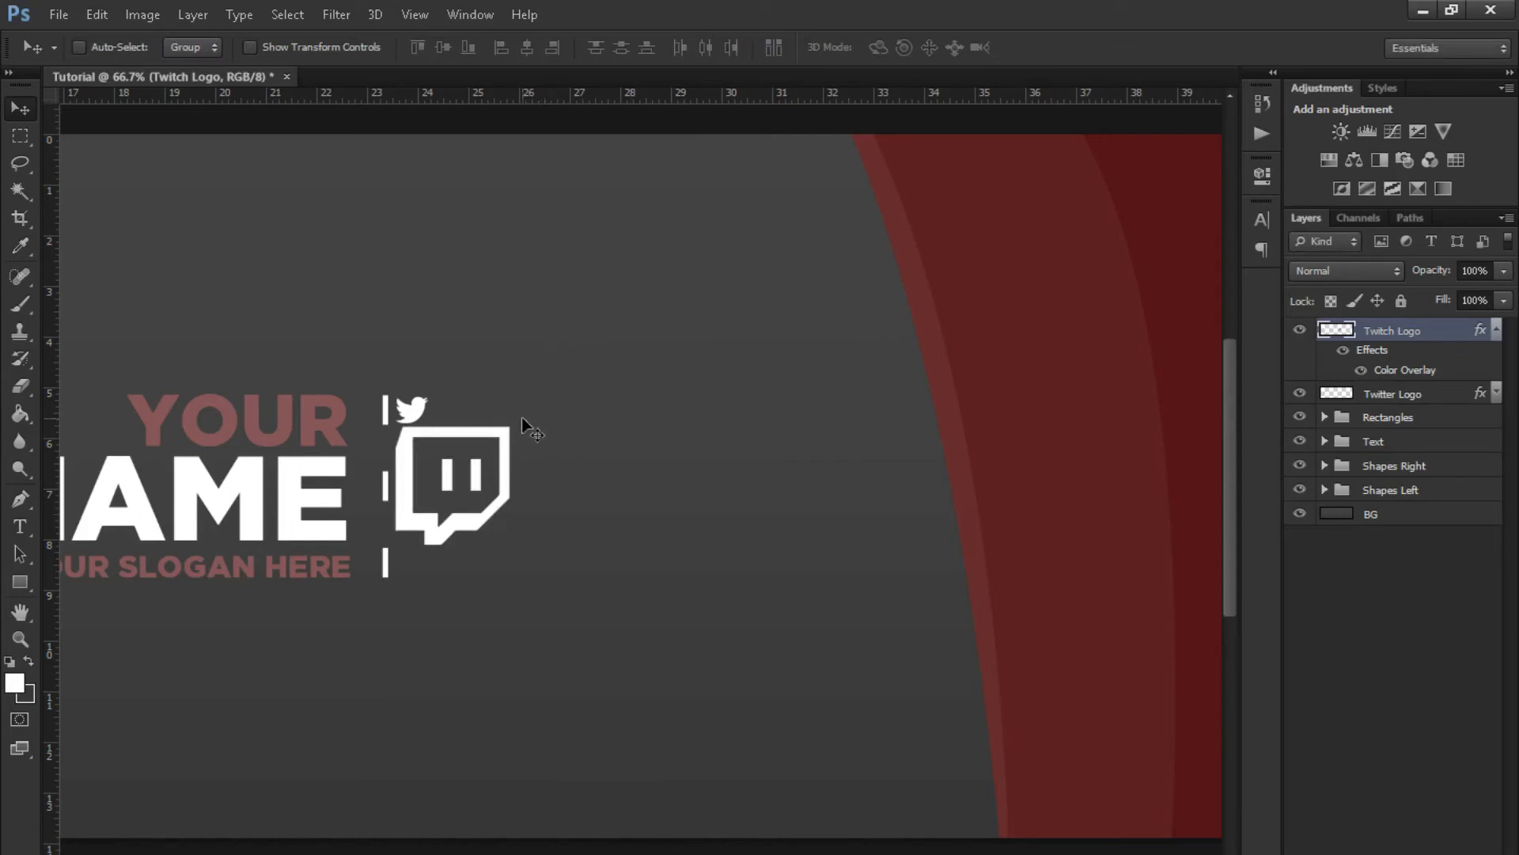
- Scale the Twitch icon down proportionally to about the dash height and position it just right of the divider's middle dash
key("ctrl+t")
left_click_drag(512, 426, 401, 492)
left_click(1060, 47)
key("Left")
key("Left")
key("Left")
key("Left")
key("Left")
key("Left")
key("Left")
key("Left")
key("Left")
key("Left")
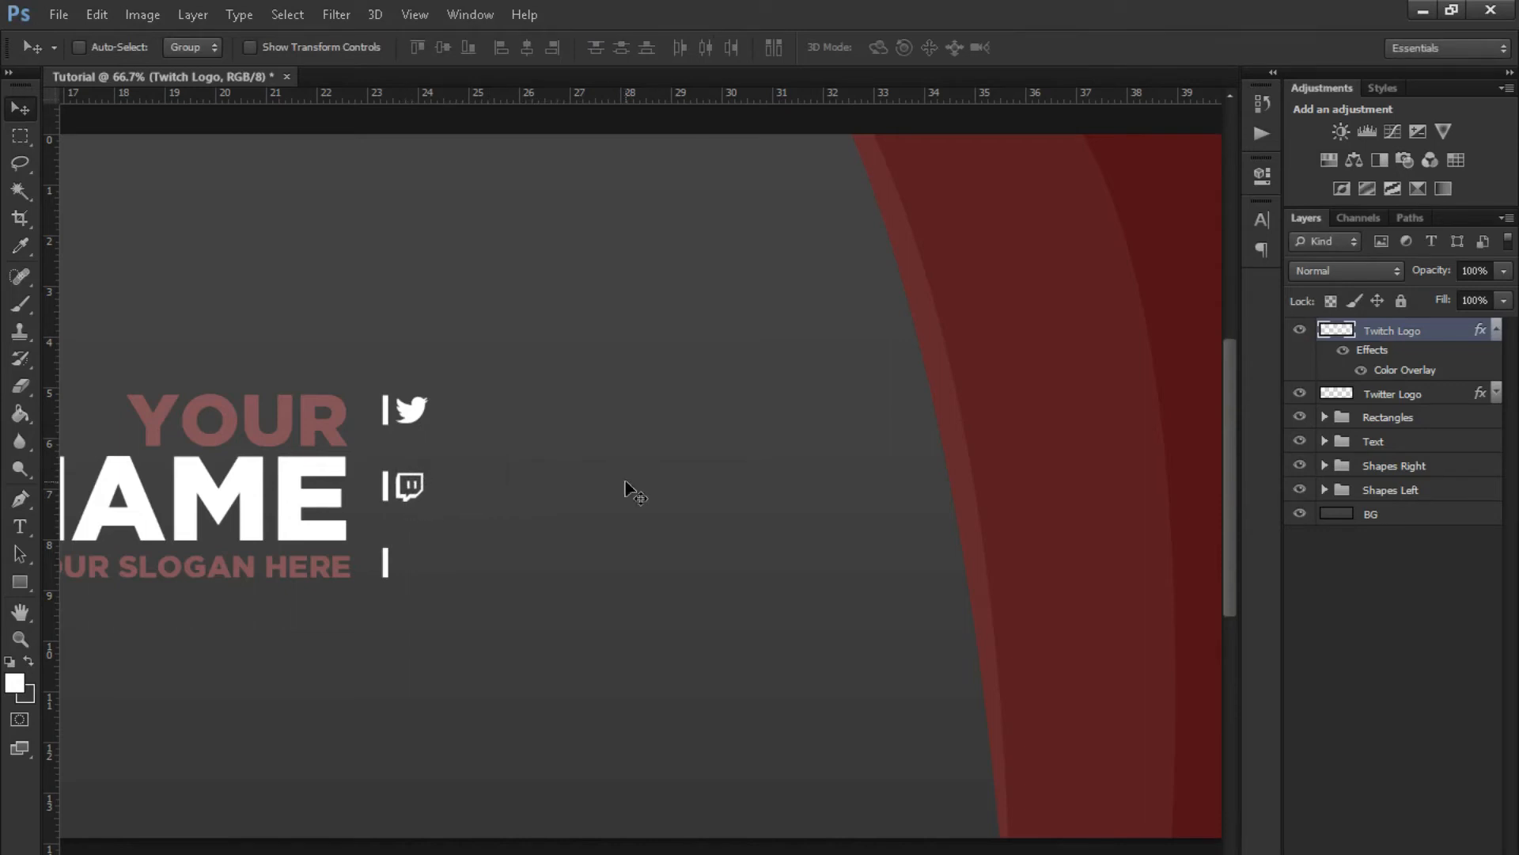
- Switch to Google Images in Chrome and search for "youtube logo"
key("alt+Tab")
scroll(265, 421, "up", 4)
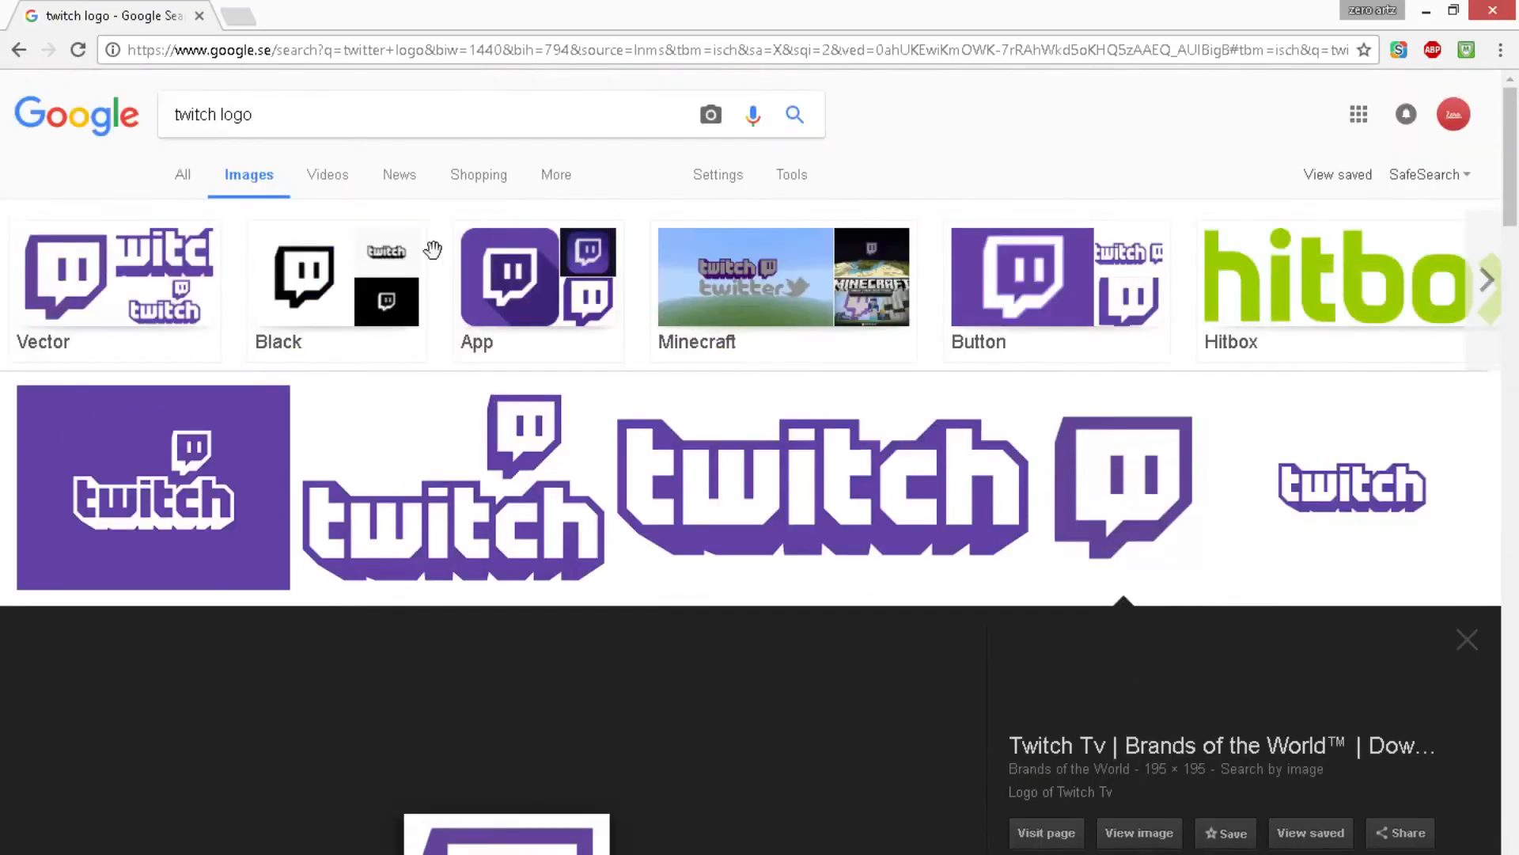
left_click_drag(305, 116, 177, 119)
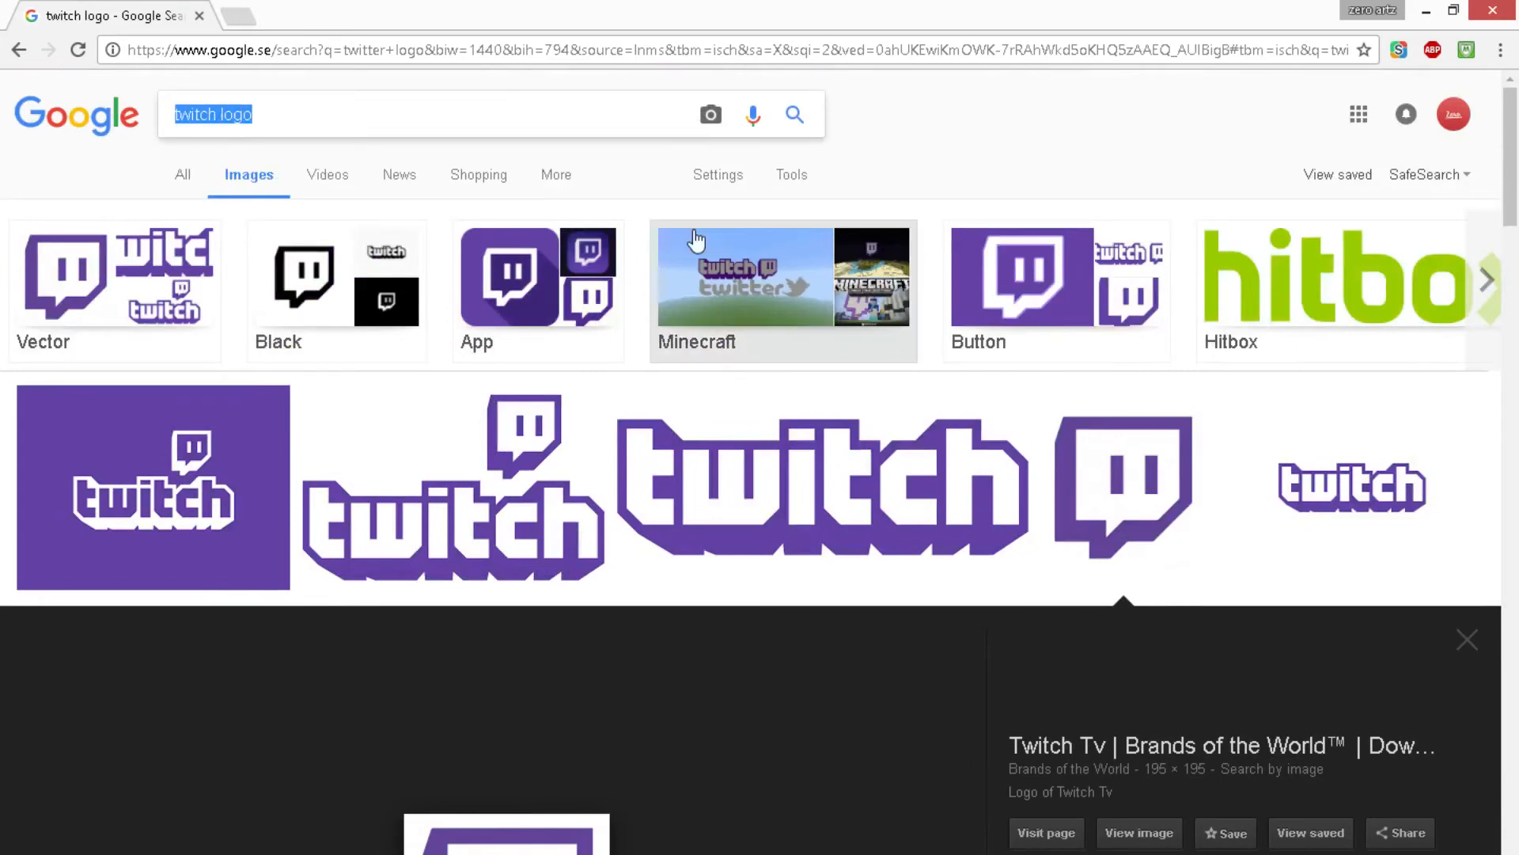
type("youtube logo")
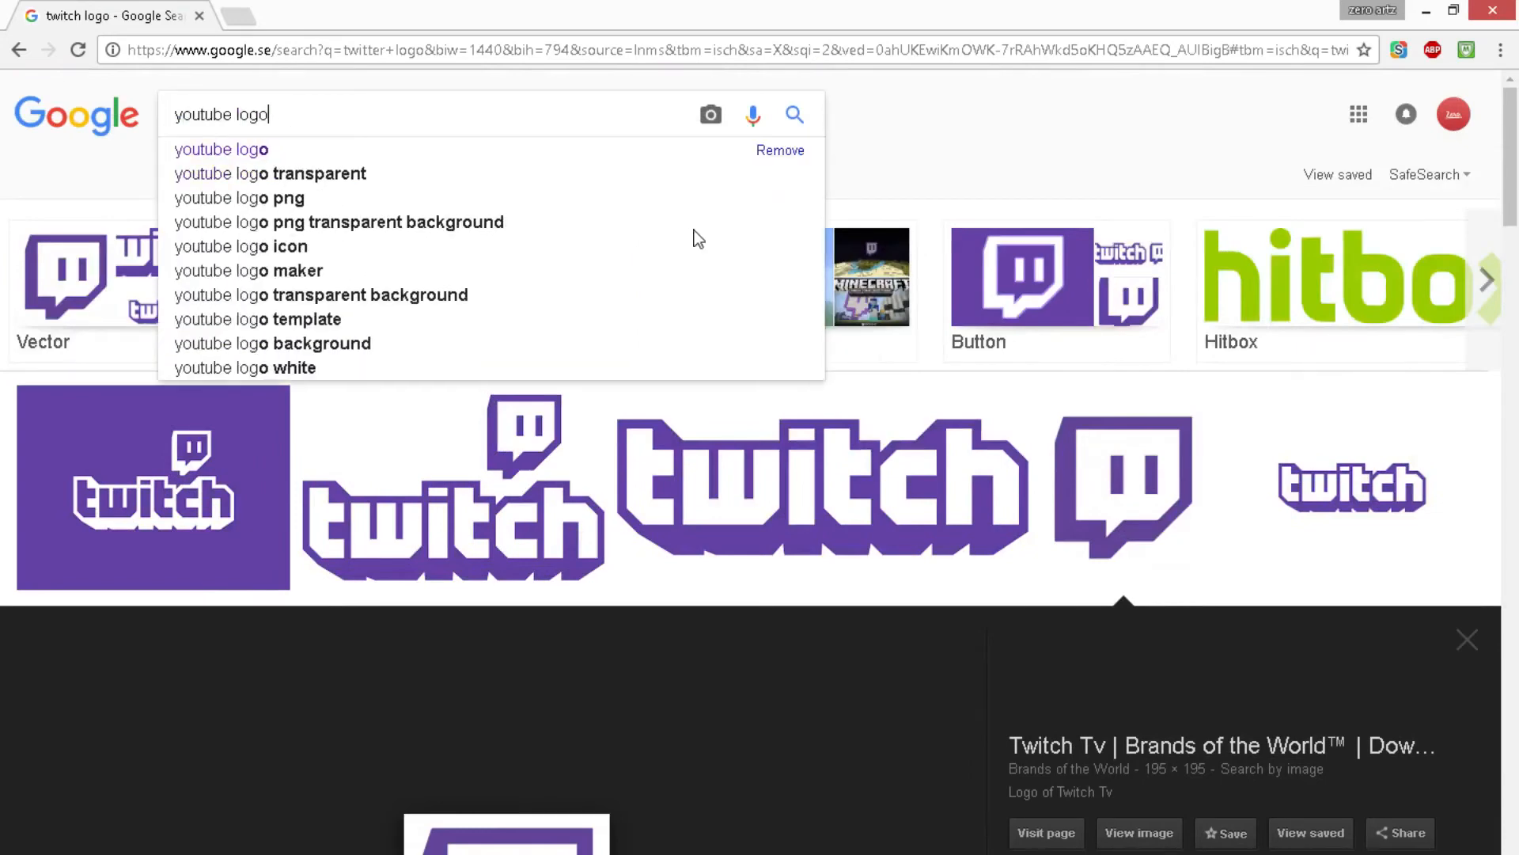
key("Return")
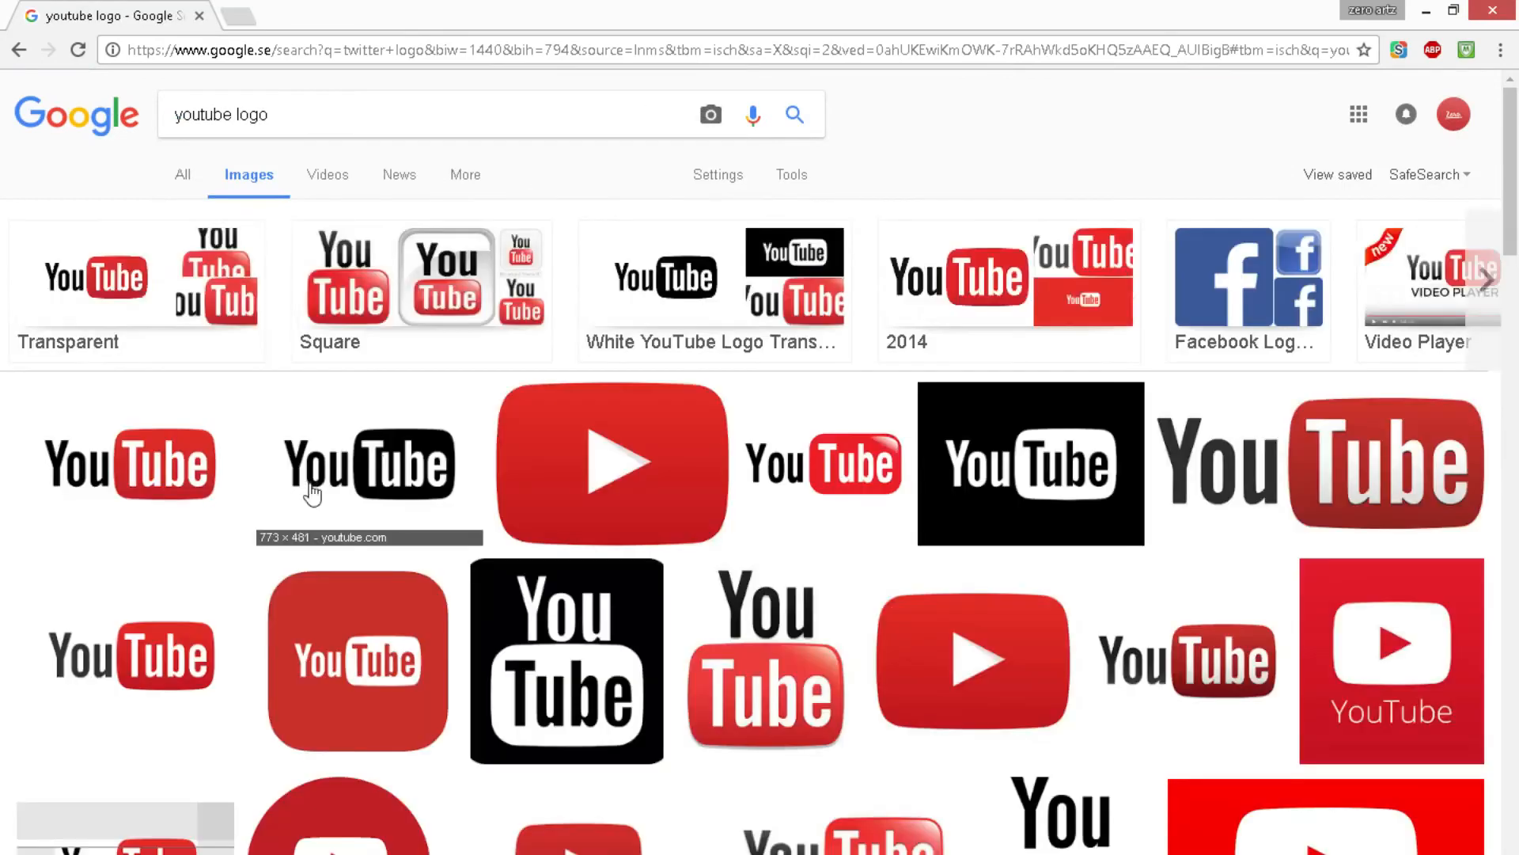
- Copy the red play-button logo from the Seeklogo.net image result and paste it into the Photoshop banner
scroll(400, 390, "down", 4)
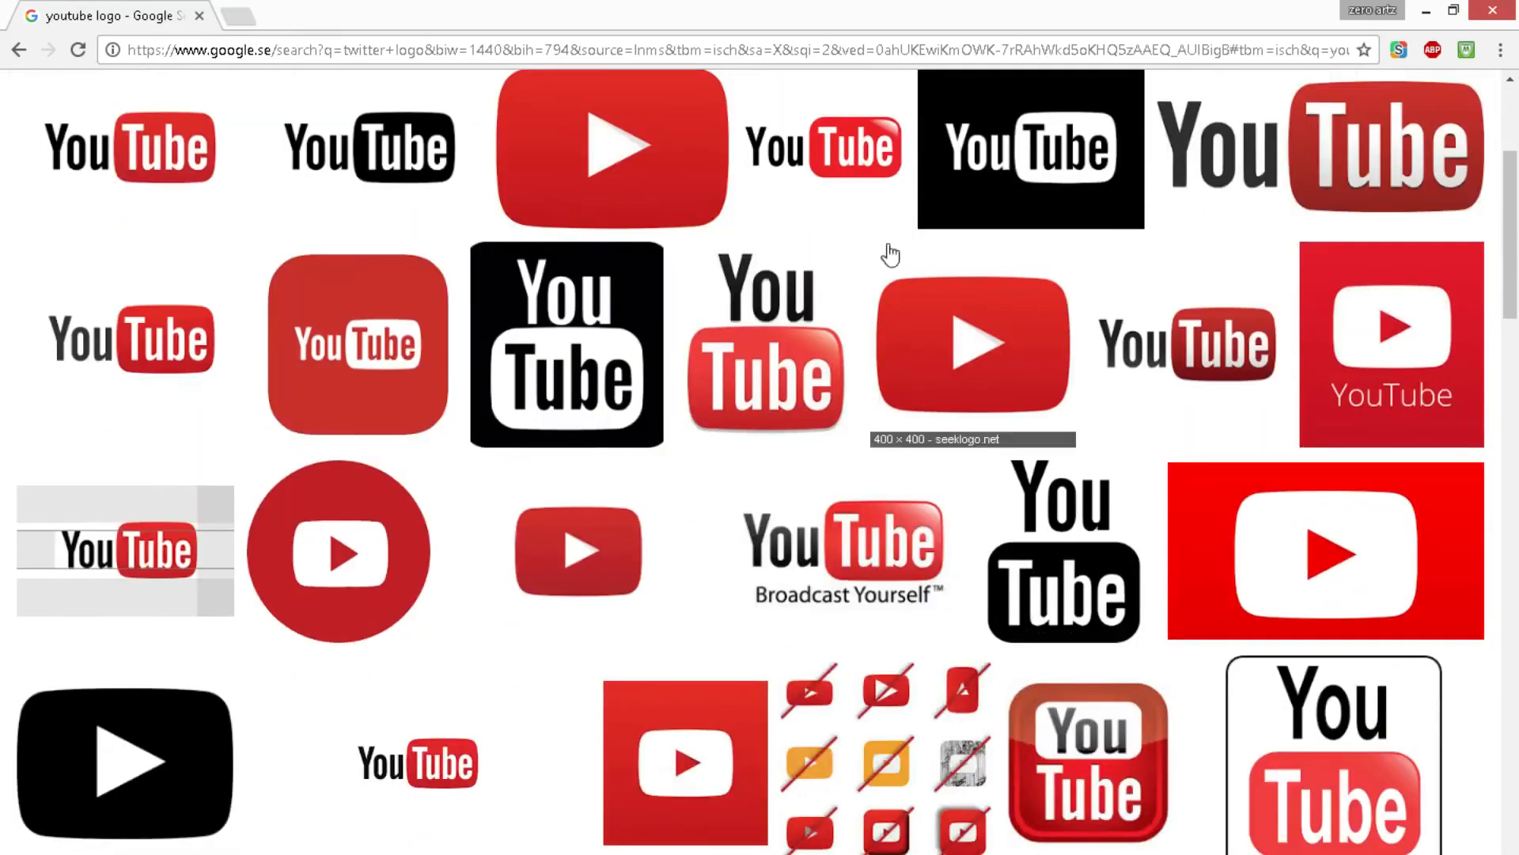
scroll(474, 427, "down", 1)
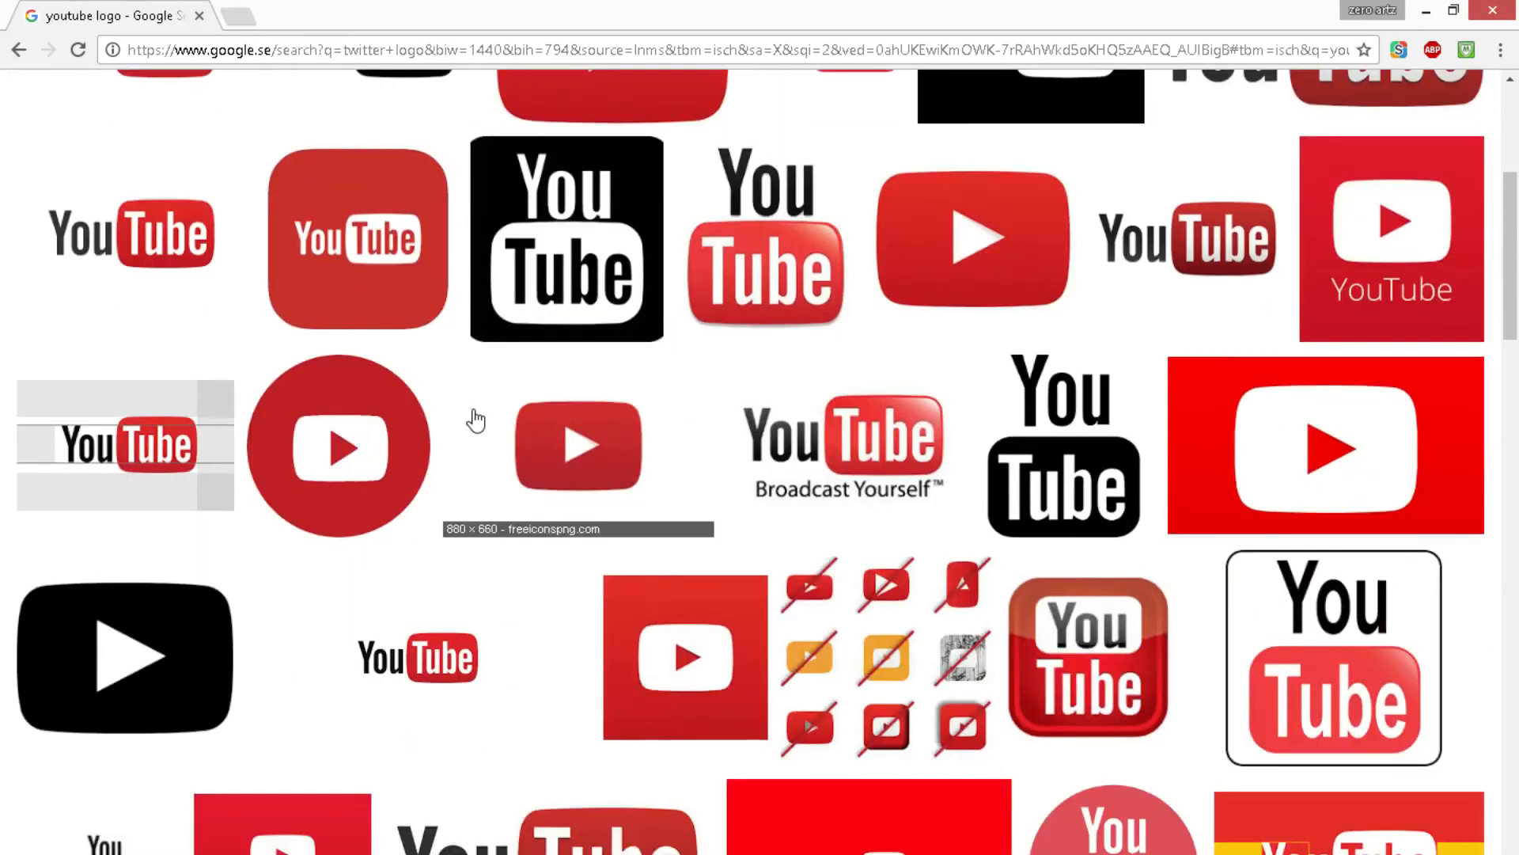
left_click(1010, 268)
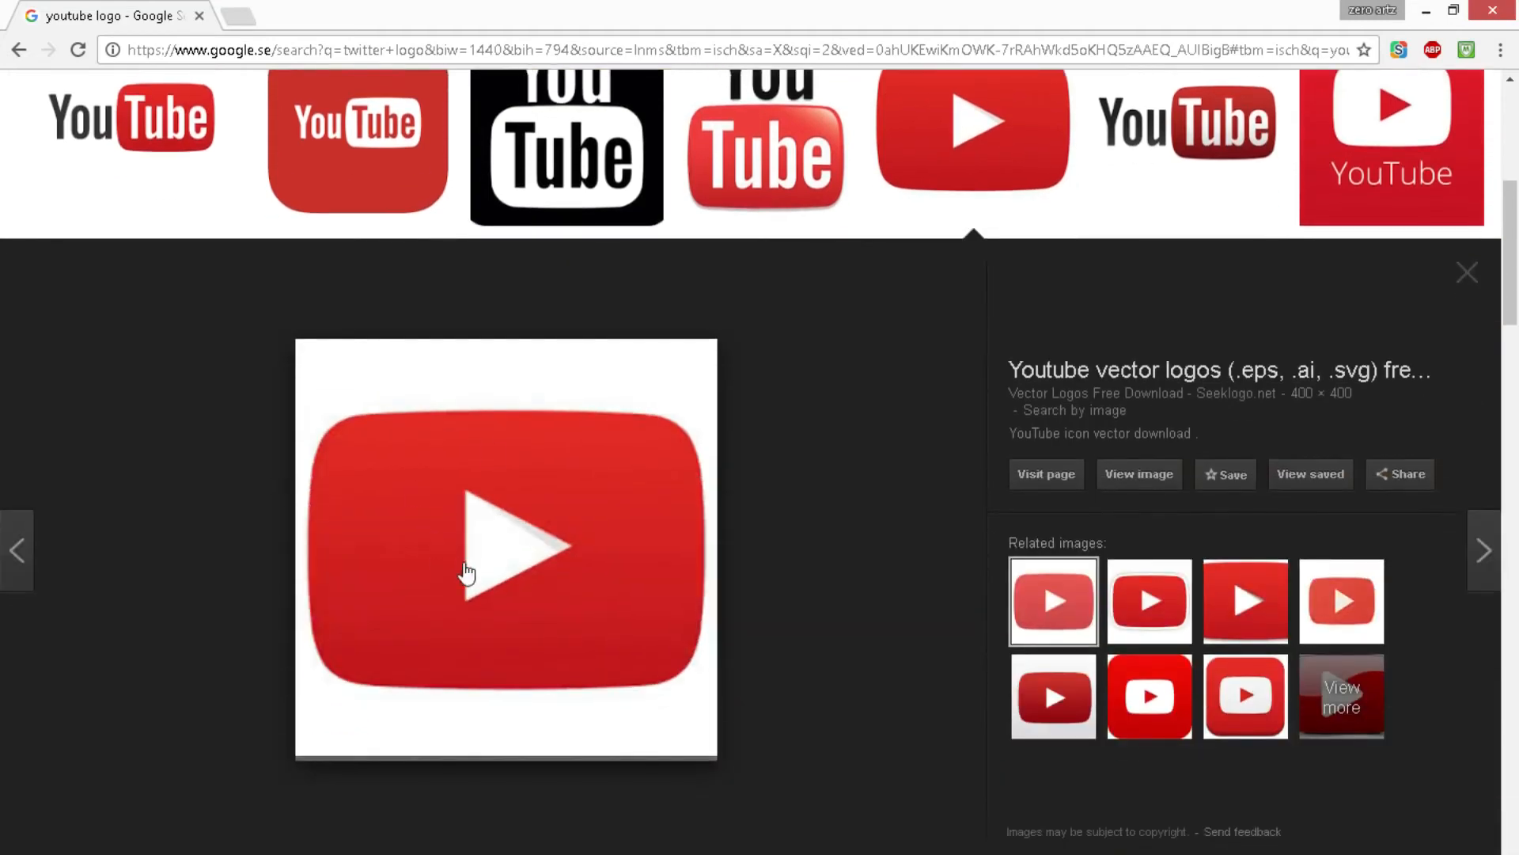
right_click(513, 554)
left_click(569, 761)
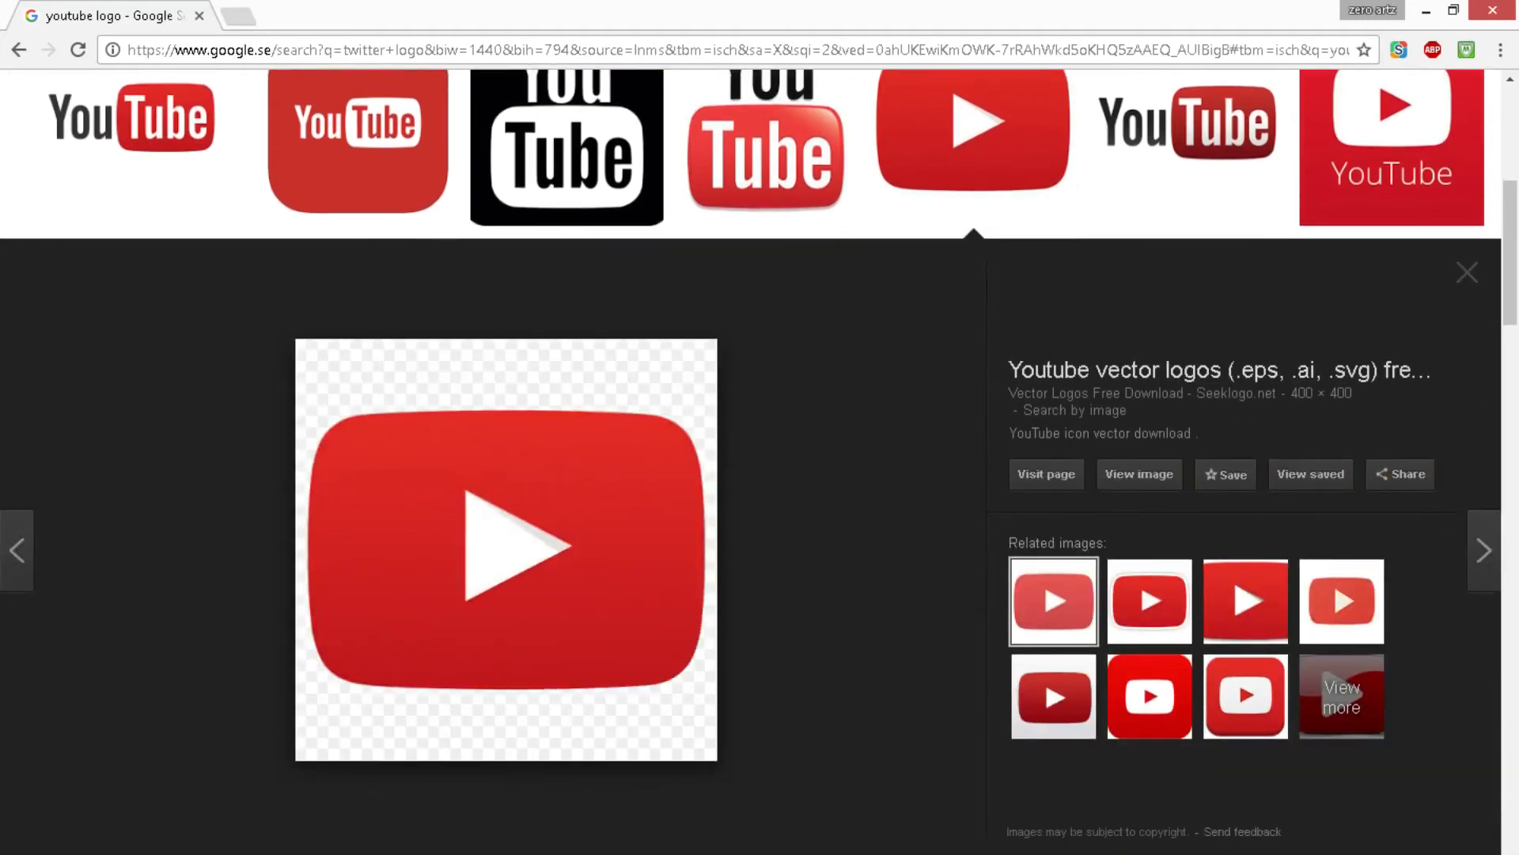
key("alt+Tab")
key("ctrl+v")
- Delete the white background around the pasted YouTube icon and its white play triangle with the Magic Wand
left_click(19, 190)
left_click(641, 381)
key("Delete")
key("ctrl+d")
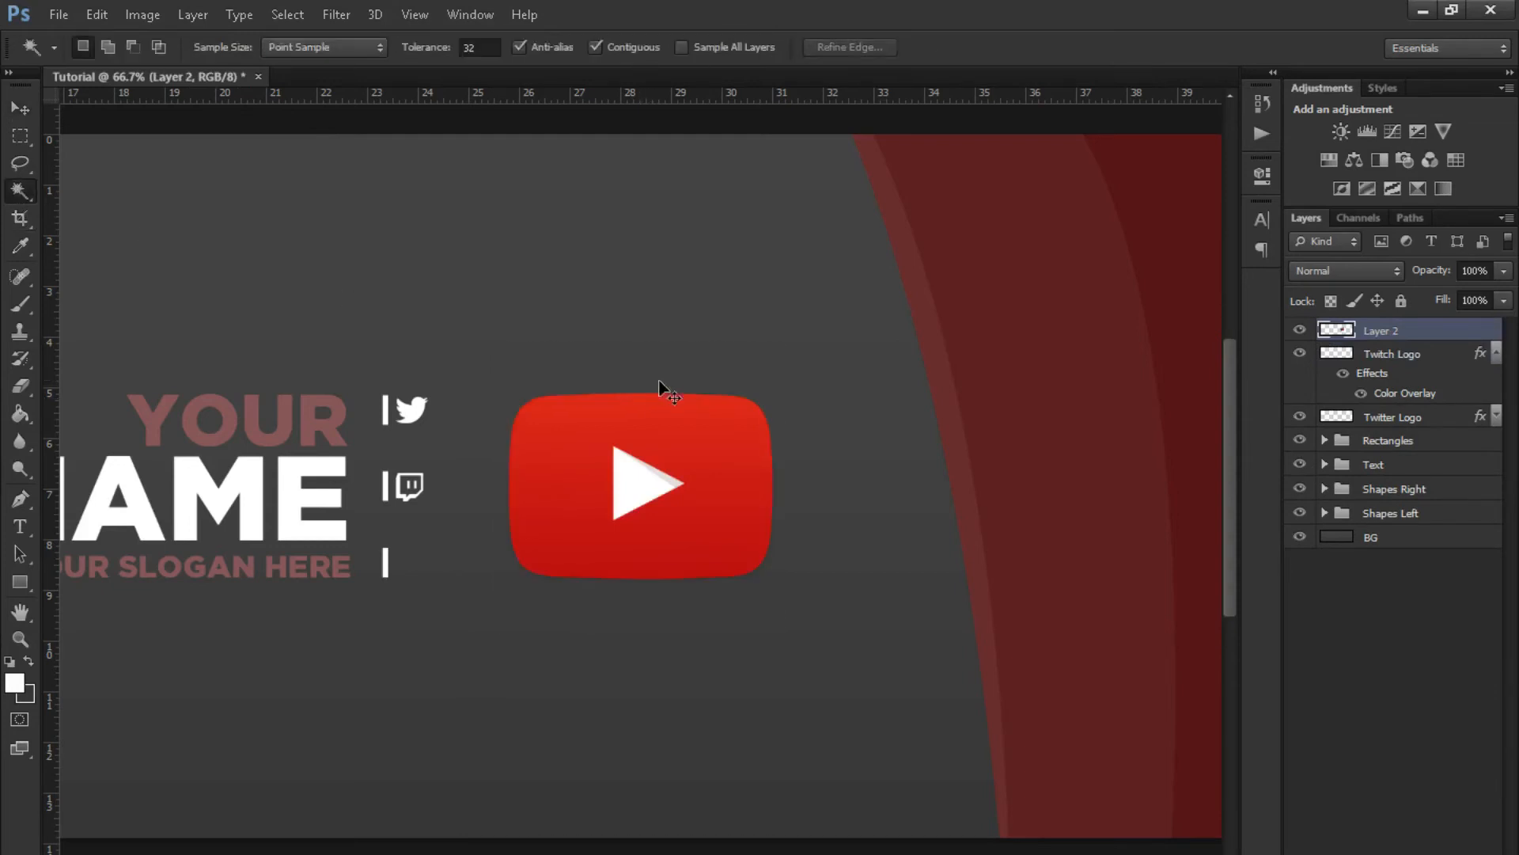
left_click(640, 489)
key("Delete")
key("ctrl+d")
left_click(19, 108)
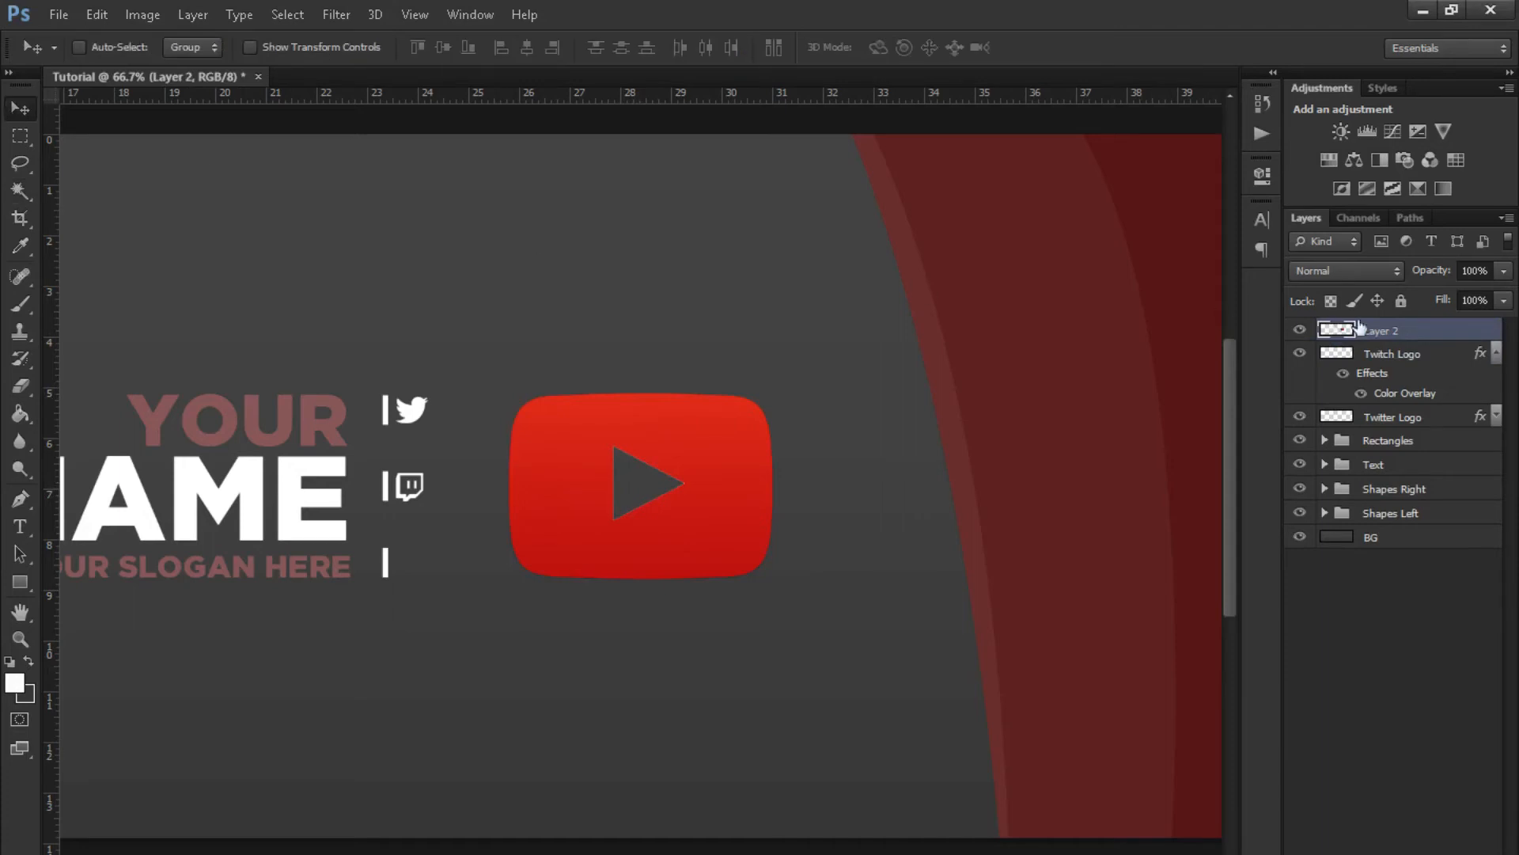
- Give the YouTube icon's layer a white Color Overlay with Normal blend mode at 100% opacity
double_click(1443, 336)
left_click(849, 476)
left_click(891, 476)
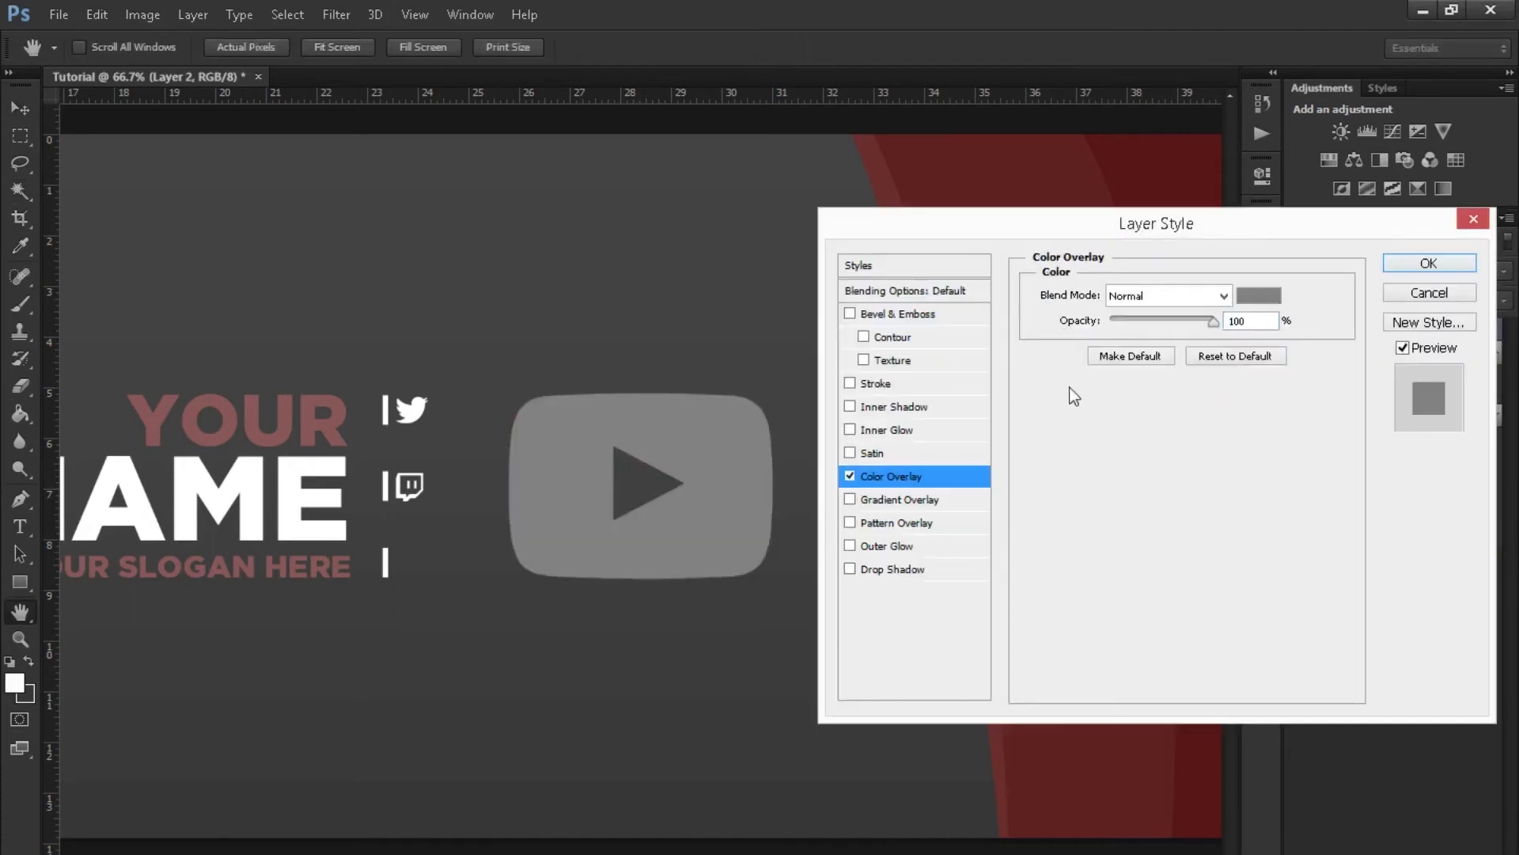
left_click(1257, 297)
left_click_drag(420, 514, 355, 379)
left_click(900, 481)
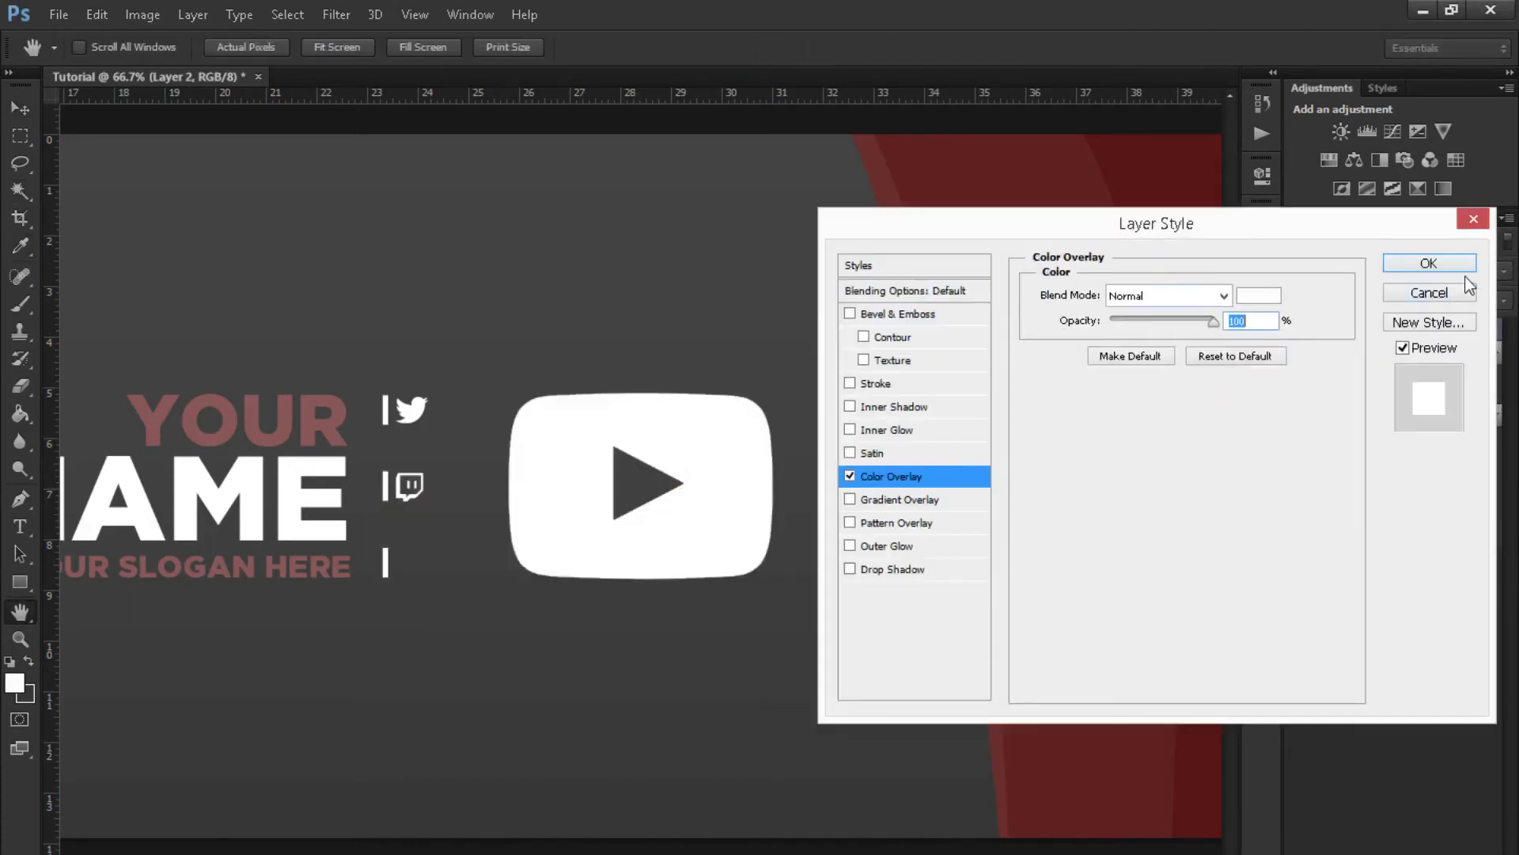
left_click(1429, 264)
- Scale the YouTube icon down to about the dash height and position it just right of the divider's lowest dash
left_click_drag(752, 549, 638, 604)
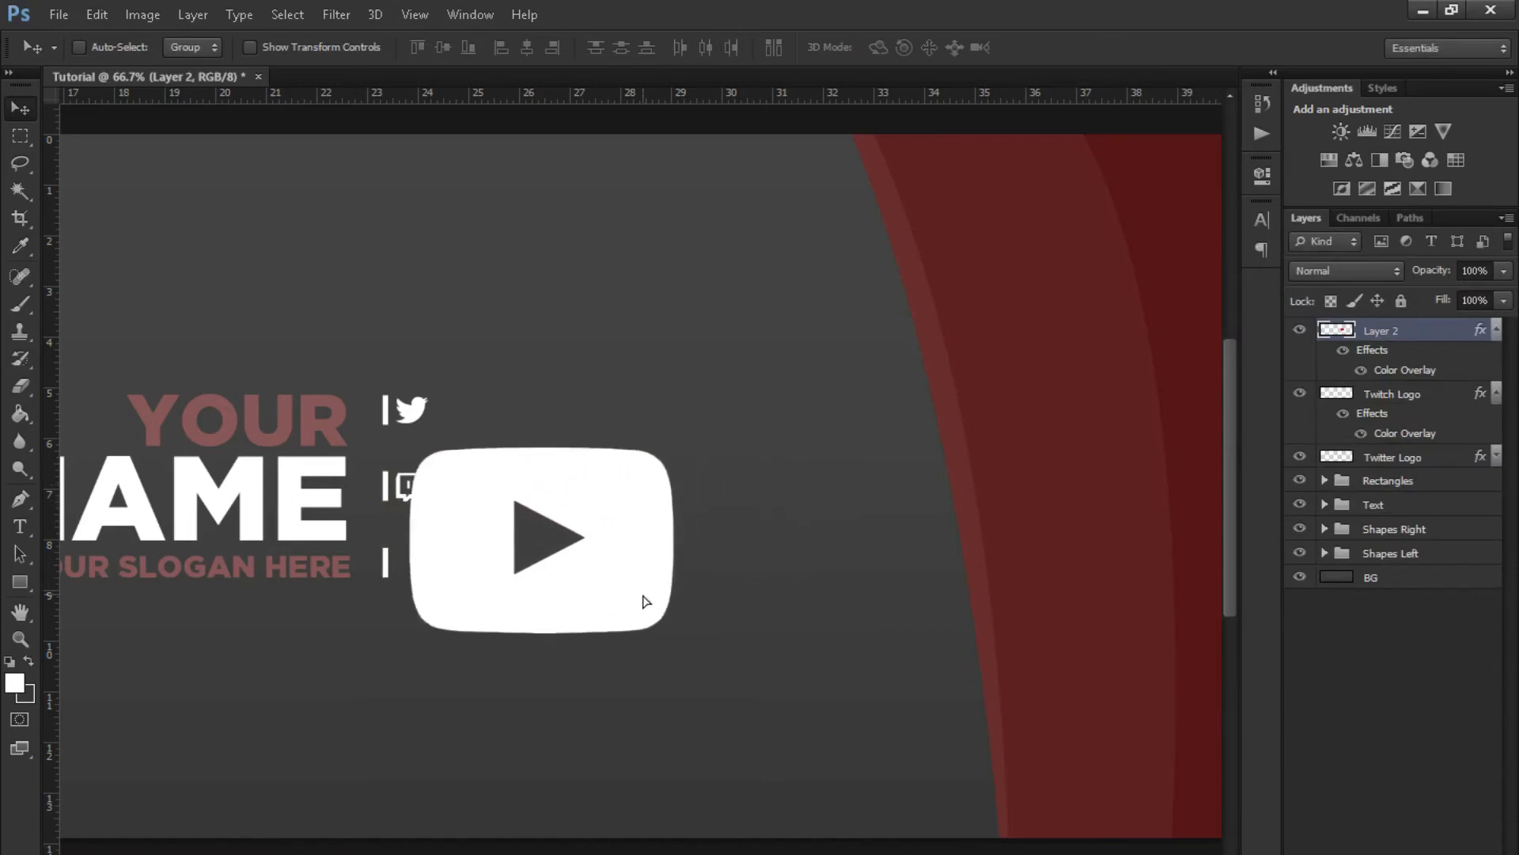
key("ctrl+t")
left_click_drag(687, 443, 521, 528)
left_click(1060, 47)
left_click_drag(516, 582, 422, 565)
- Narrow the small YouTube icon horizontally to about 86% width with Free Transform, keeping its height at 100%
key("ctrl+t")
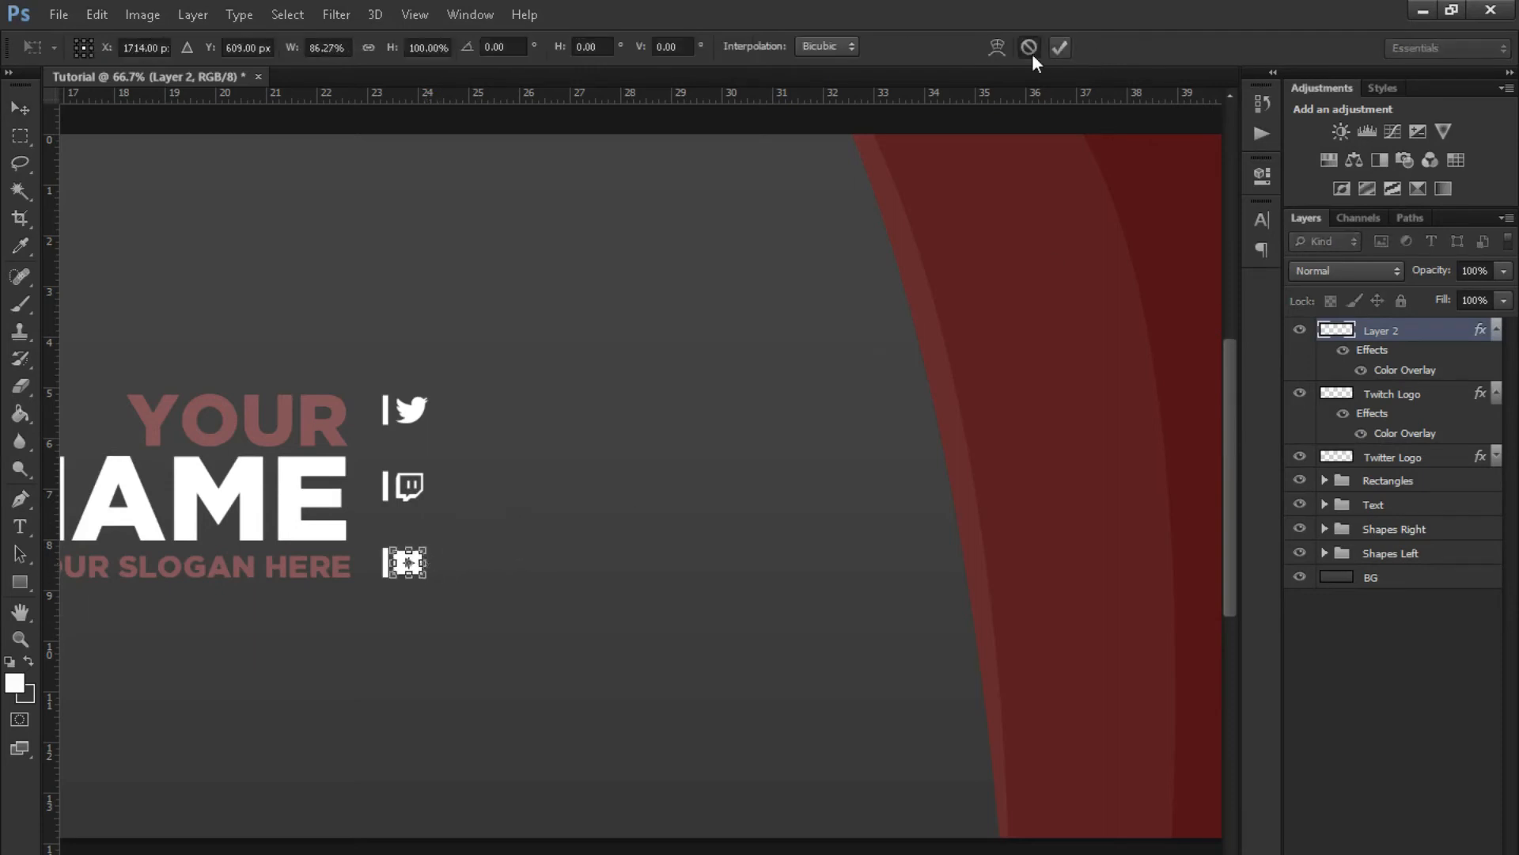
left_click(1060, 49)
key("ctrl+r")
key("ctrl+r")
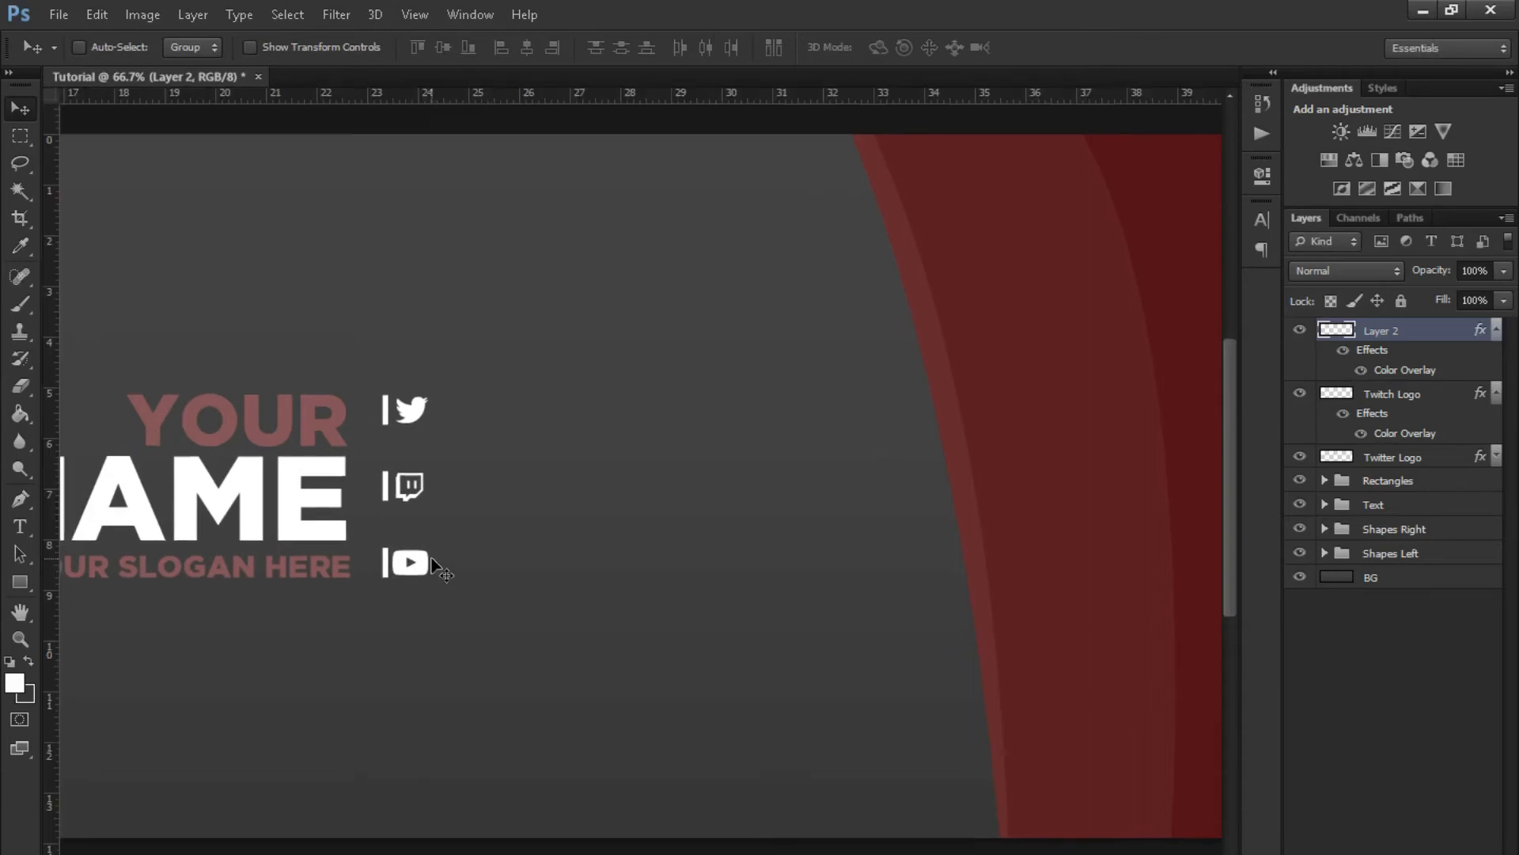
key("ctrl+t")
left_click_drag(427, 563, 424, 562)
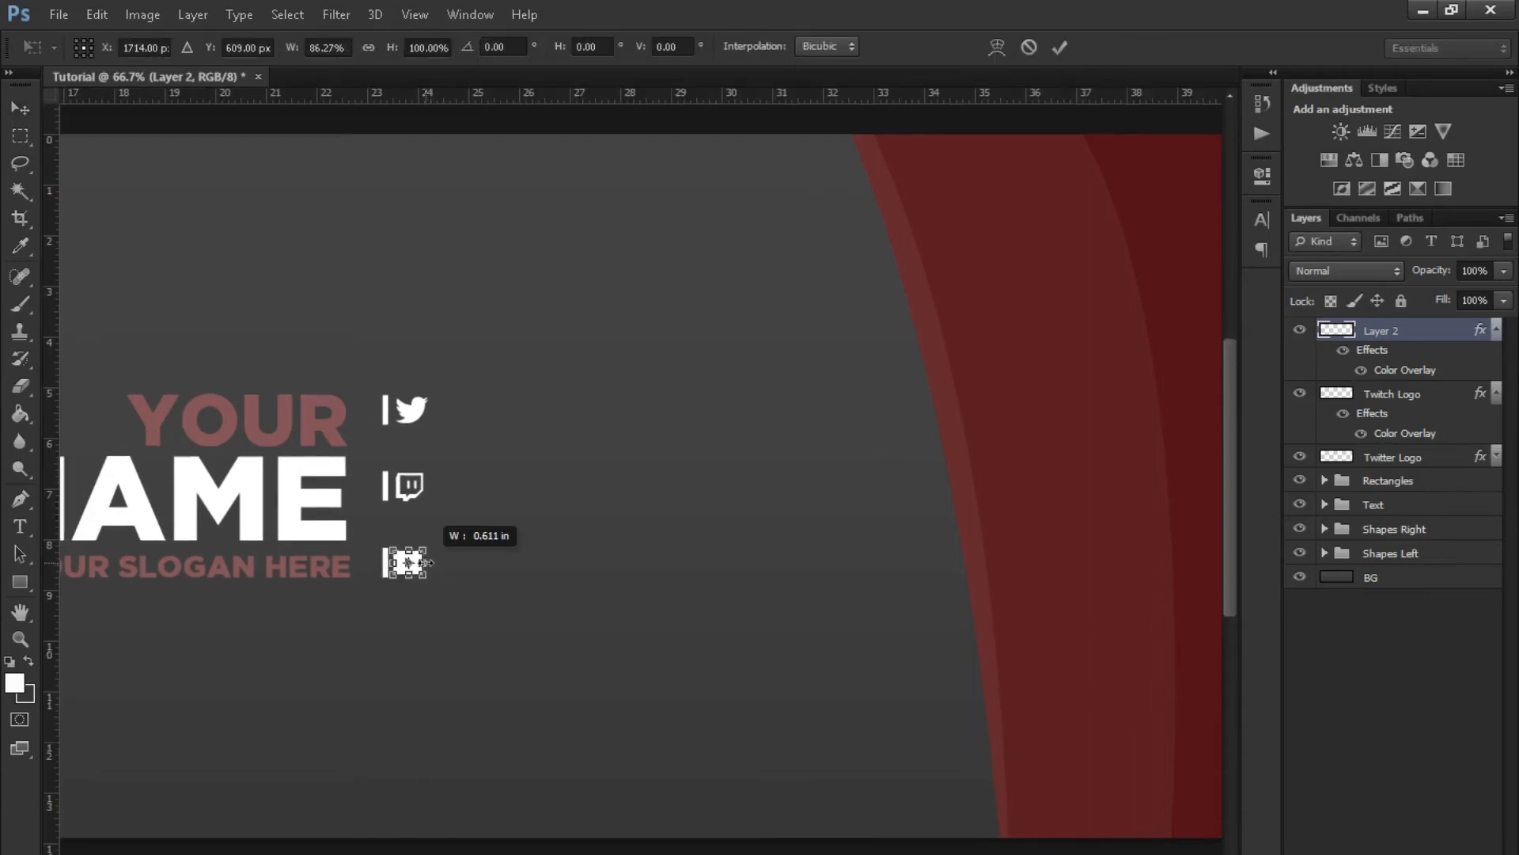
left_click(1060, 49)
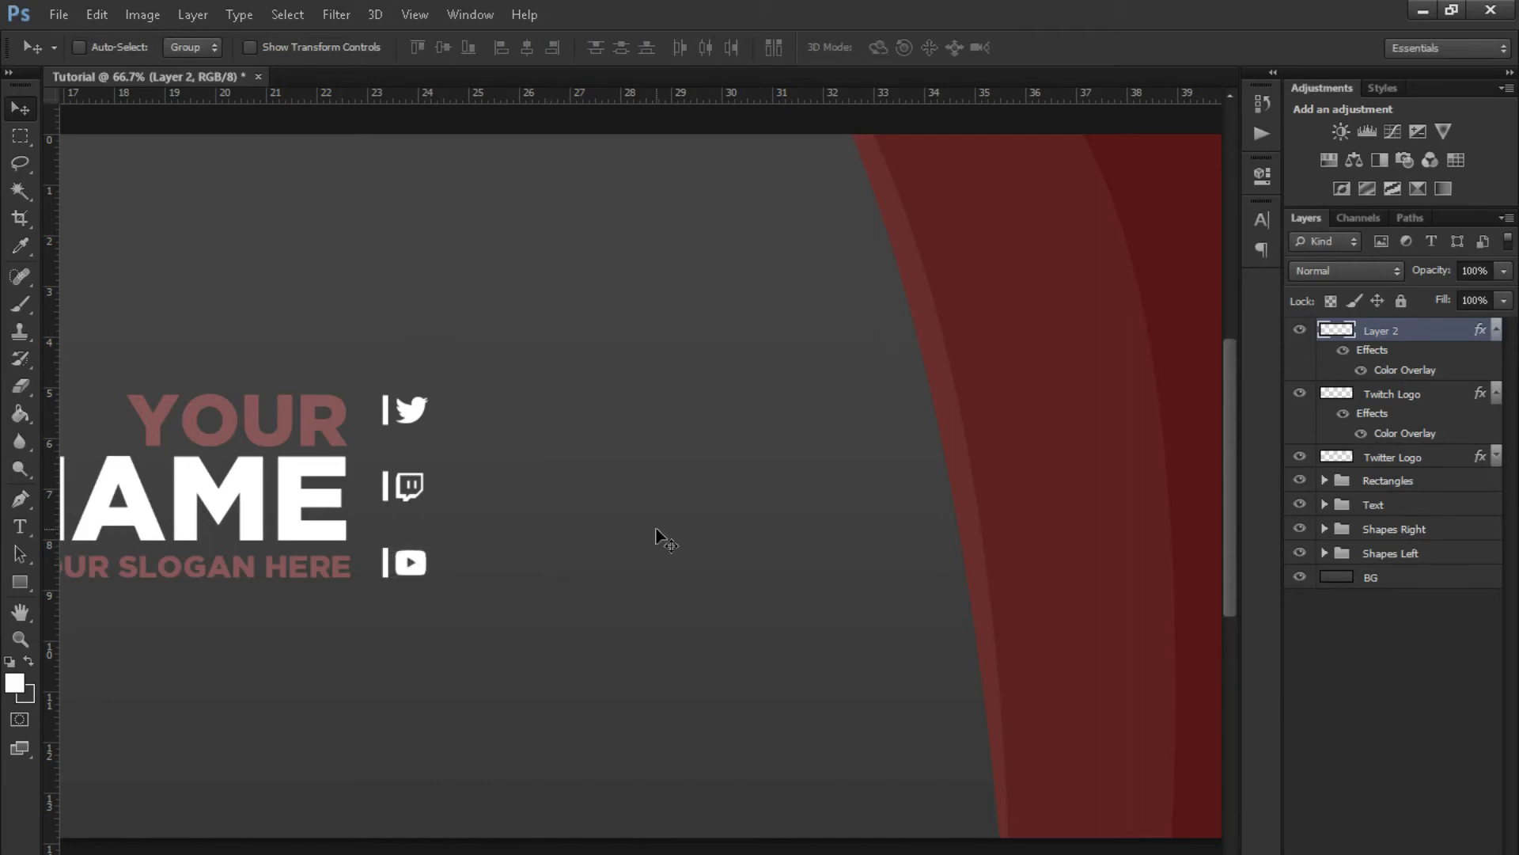
- Rename the YouTube icon's layer as Youtube Logo and collapse the effects lists of the Youtube Logo and Twitch Logo layers
left_click(19, 526)
double_click(1402, 332)
type("Youtube Logo")
key("Return")
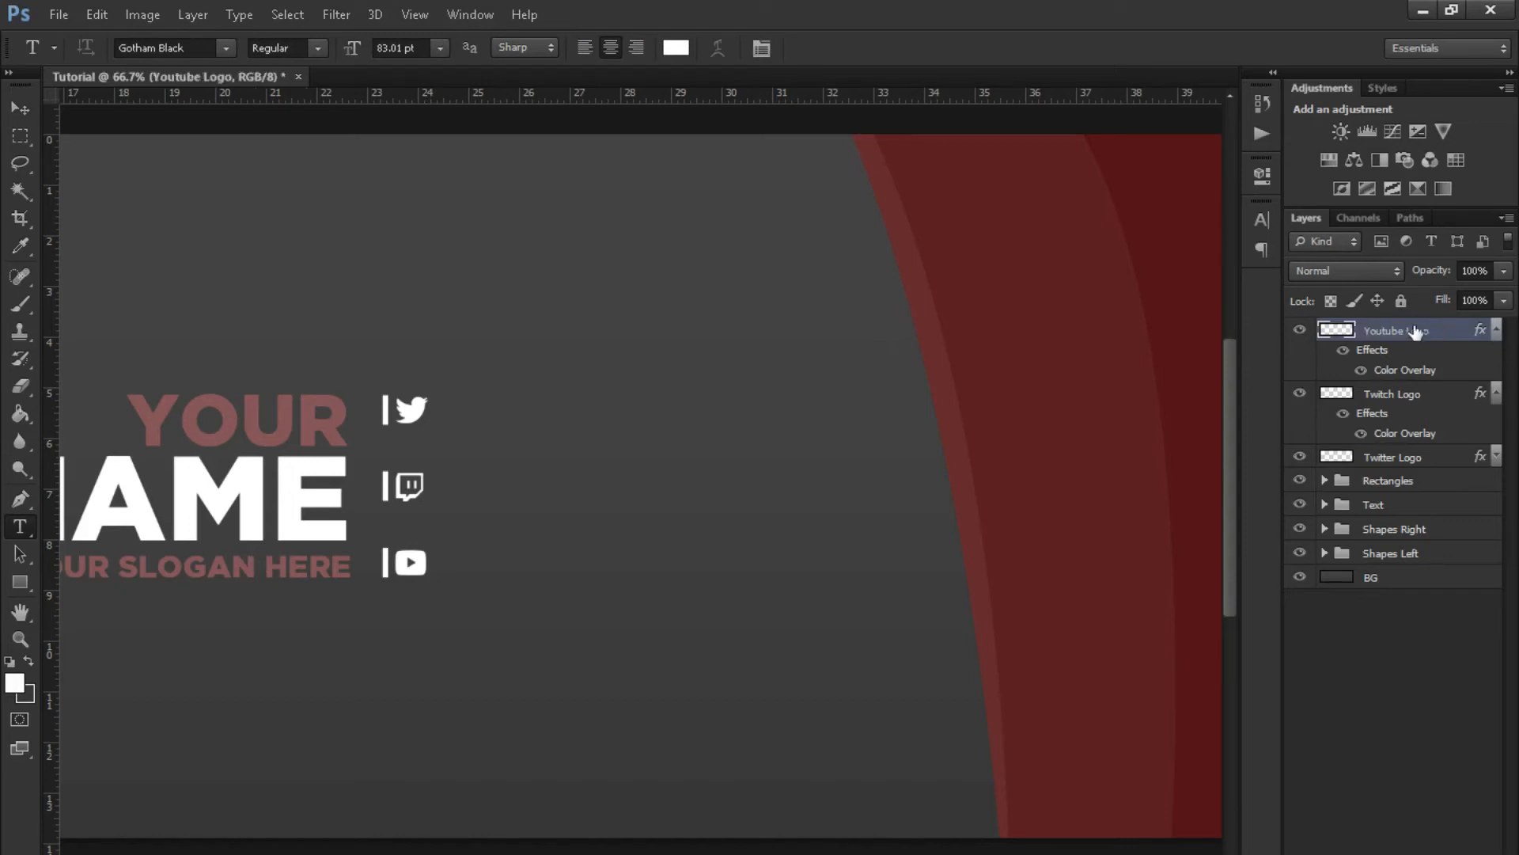
left_click(1496, 330)
left_click(1496, 353)
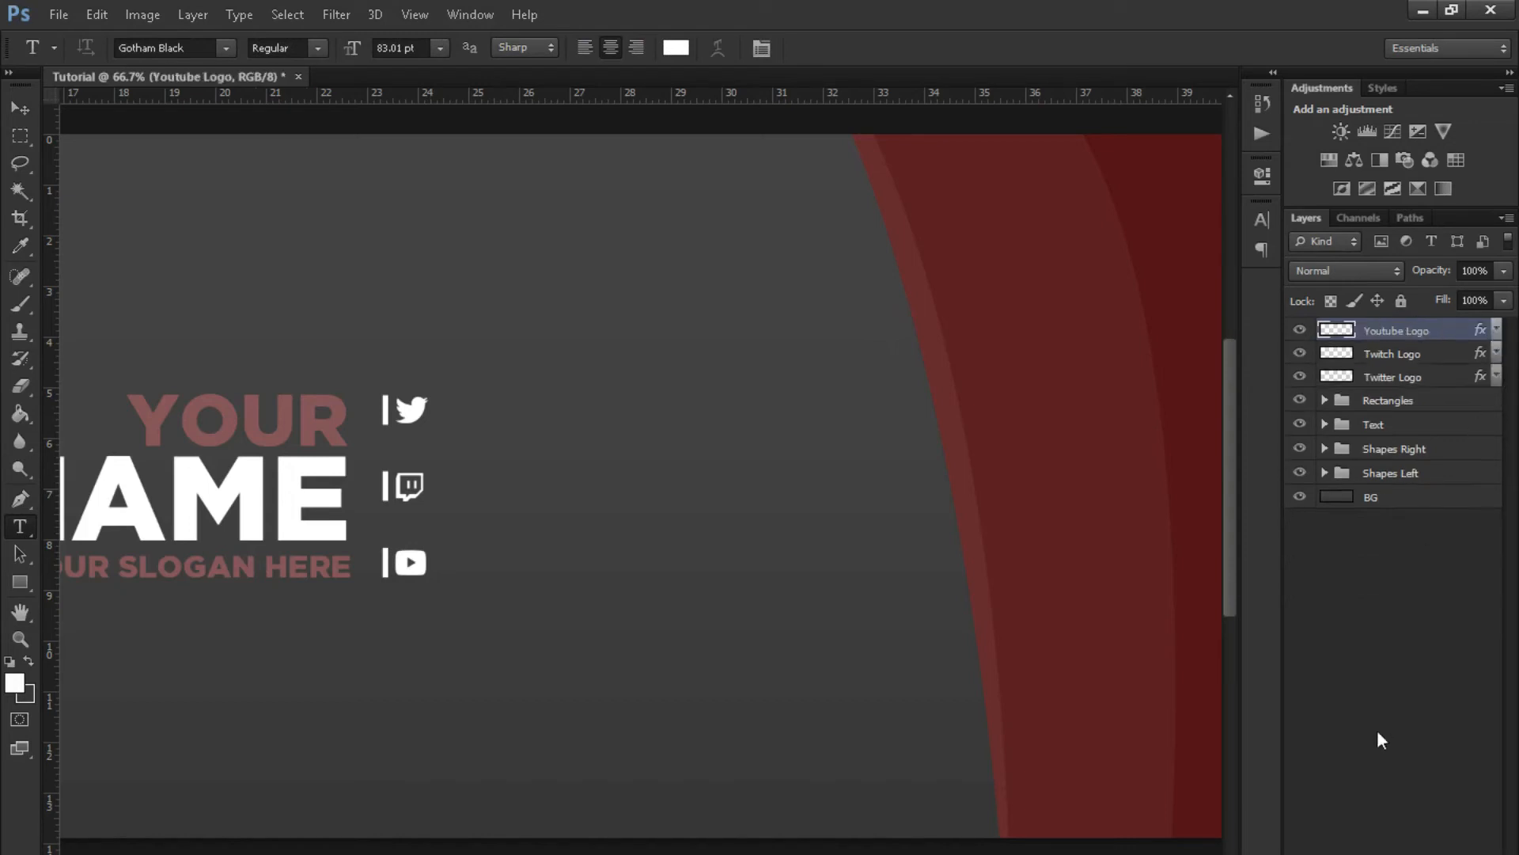
- Add the white text "/YOURNAME" in Gotham Black at 83.01 pt on a new layer near the Twitter icon
key("ctrl+shift+alt+n")
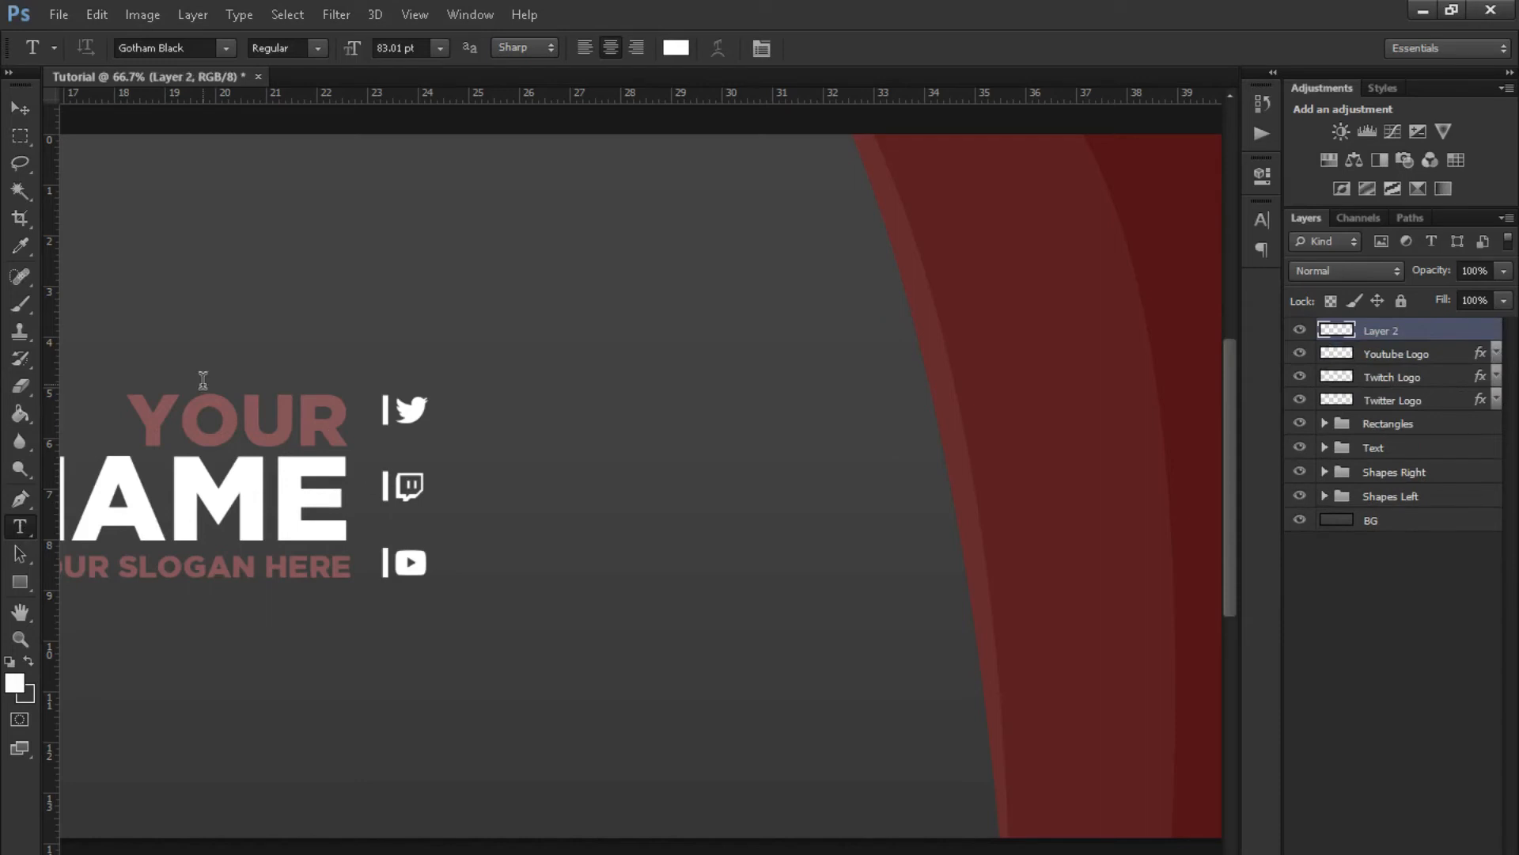
left_click(470, 415)
type("&")
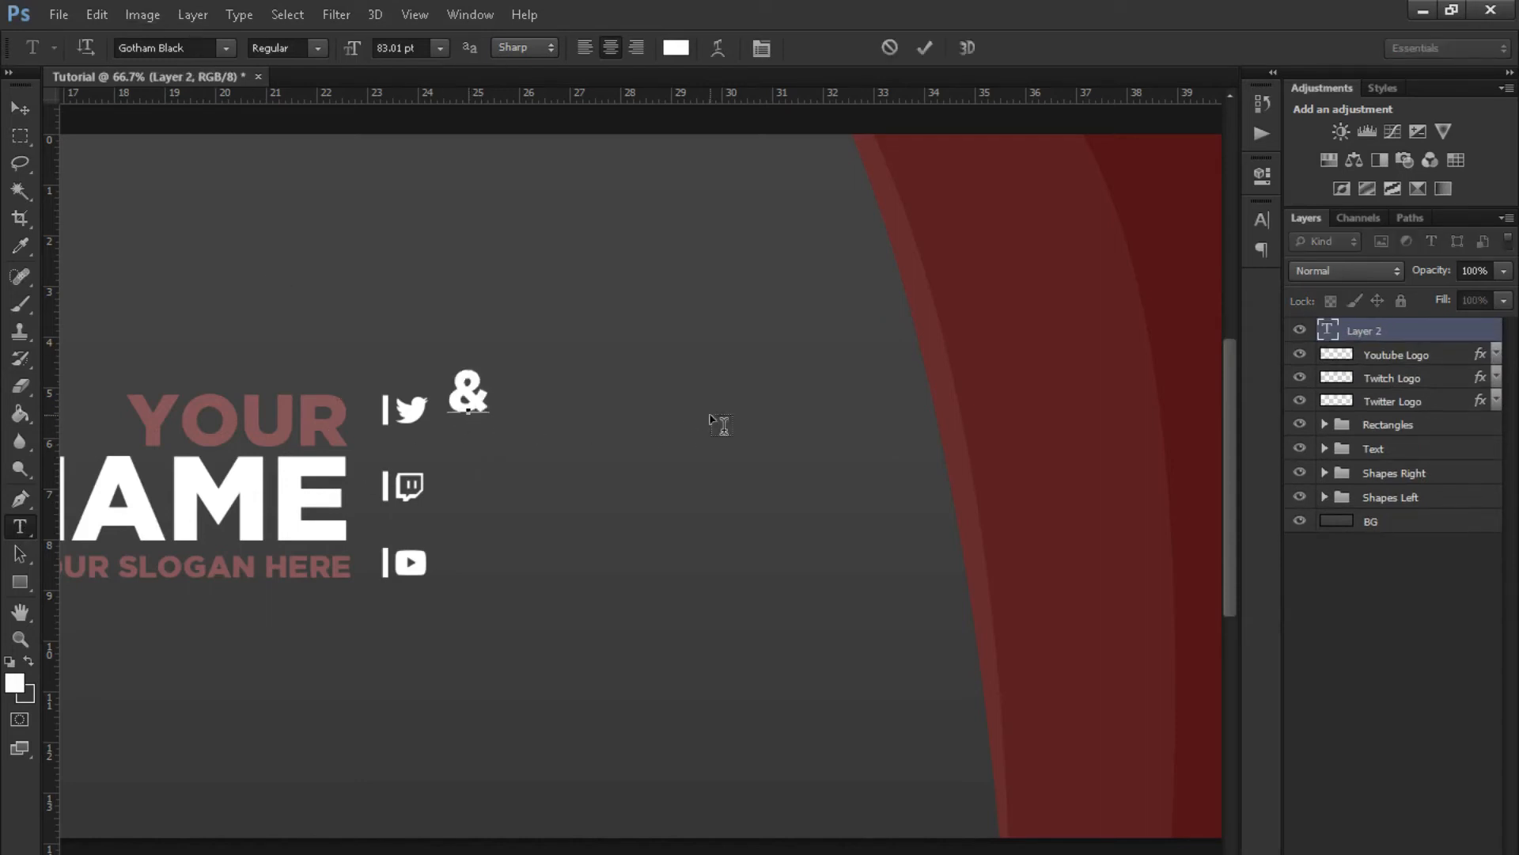
key("BackSpace")
type("/T")
key("BackSpace")
type("YOURNAME")
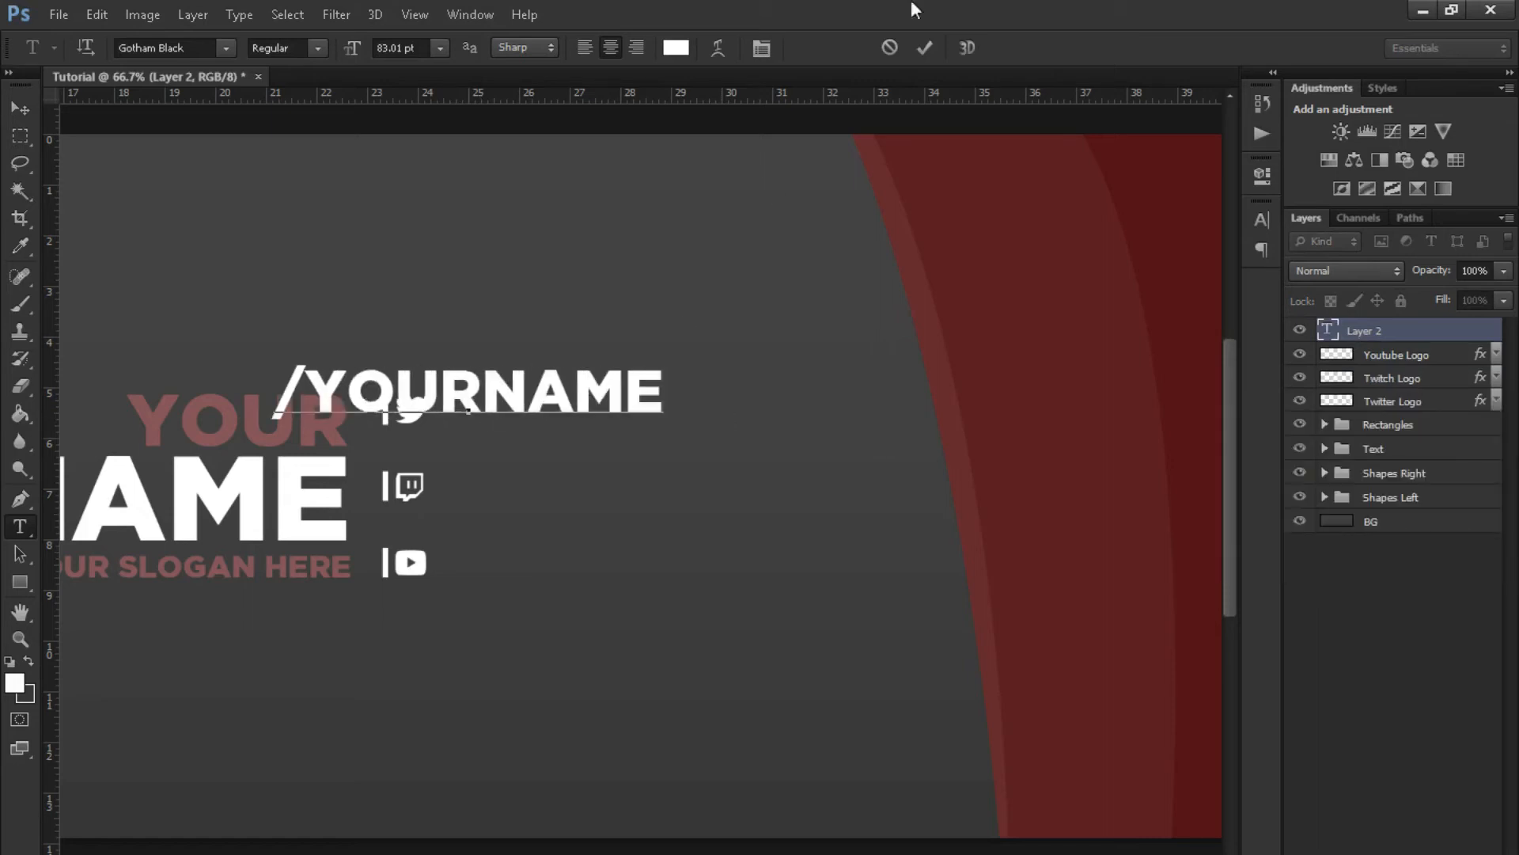
left_click(924, 48)
- Scale the /YOURNAME text down to fit beside the social icons and move it to the right of the Twitter icon
key("v")
left_click_drag(555, 401, 710, 421)
key("ctrl+t")
left_click_drag(823, 379, 709, 396)
left_click(1060, 48)
- Duplicate the /YOURNAME text twice and place the copies beside the Twitch and YouTube icons
left_click_drag(606, 410, 546, 558)
key("ctrl+j")
key("ctrl+j")
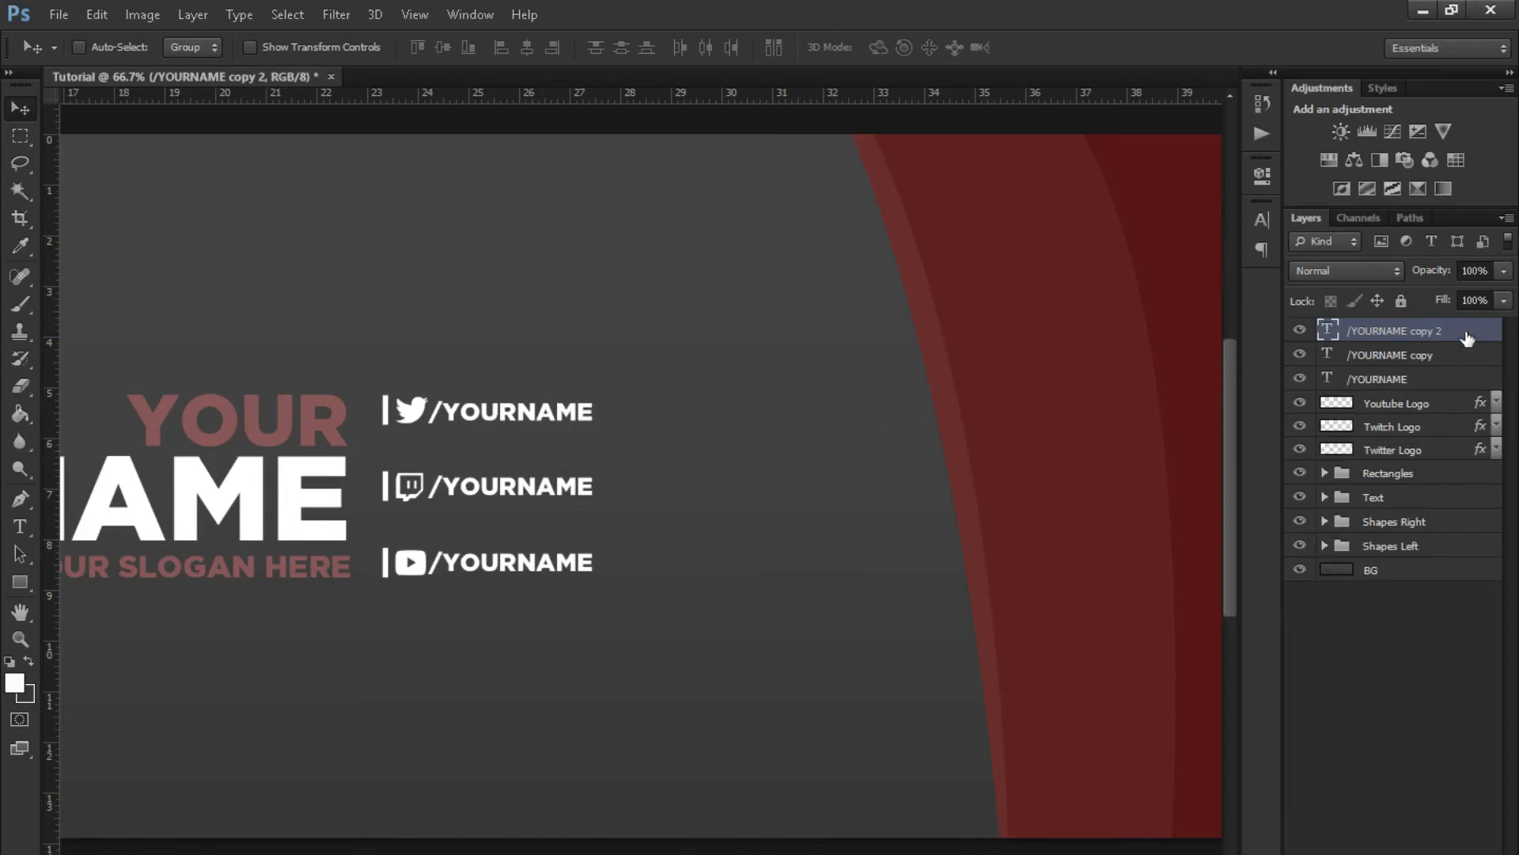
- Copy the layer style of the YOUR SLOGAN HERE layer in the Text group
left_click(1324, 497)
right_click(1446, 520)
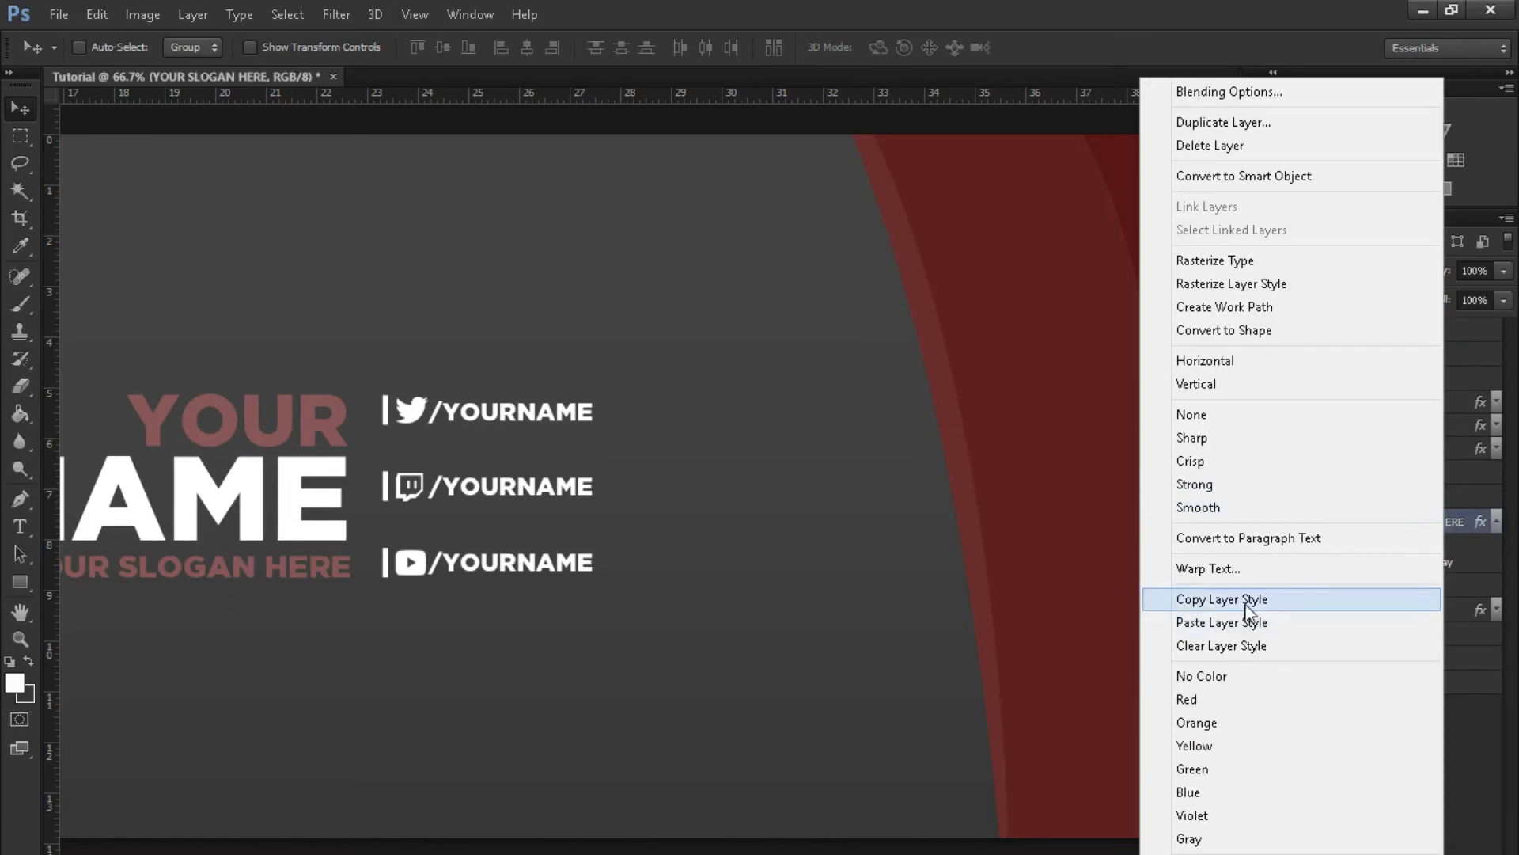
left_click(1245, 601)
left_click(1325, 499)
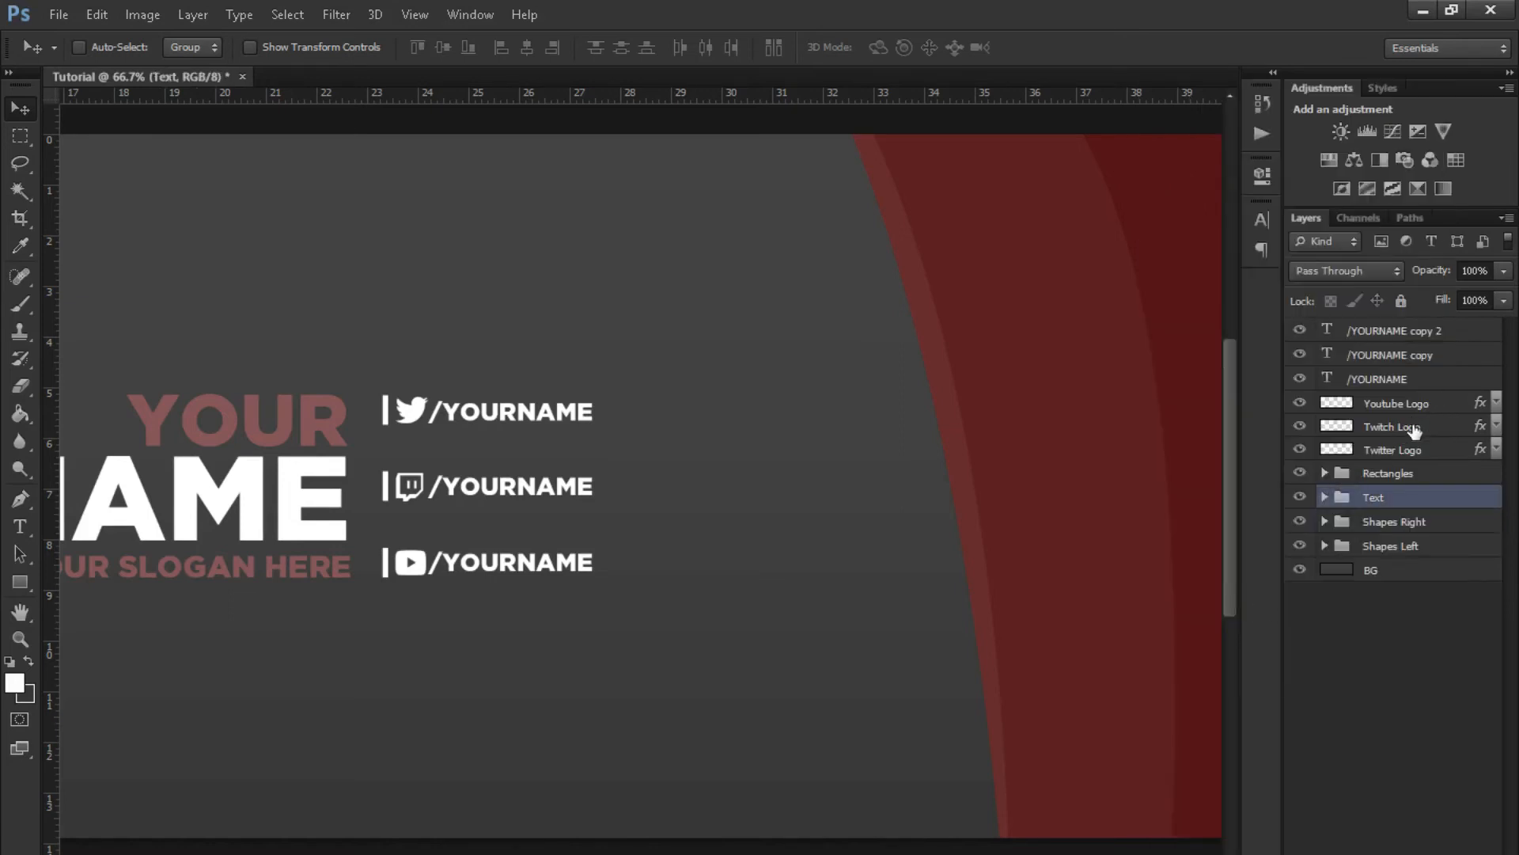
left_click(1414, 430)
right_click(1421, 431)
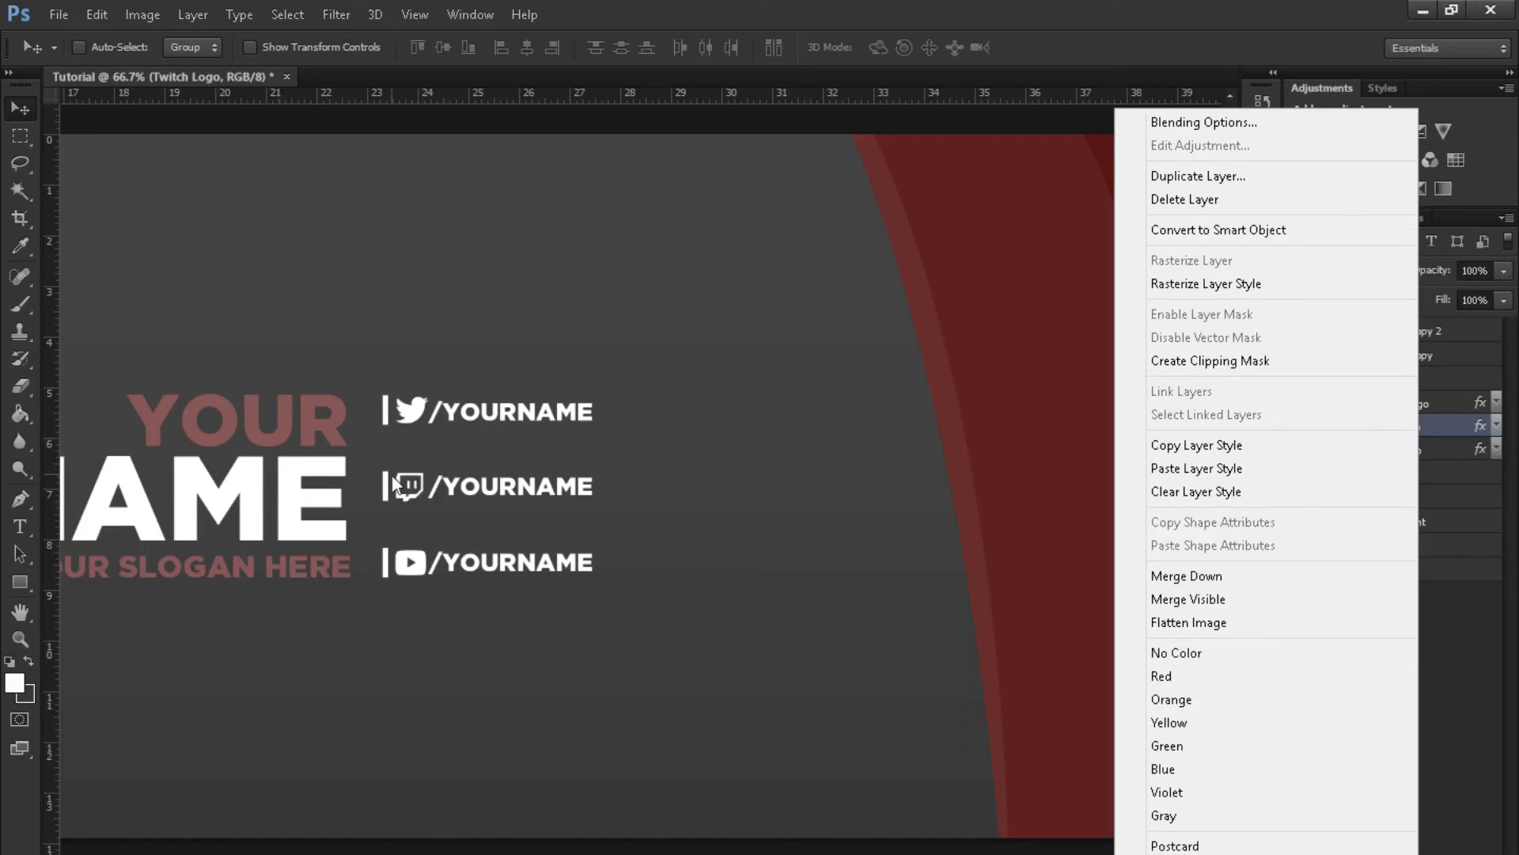
left_click(1195, 468)
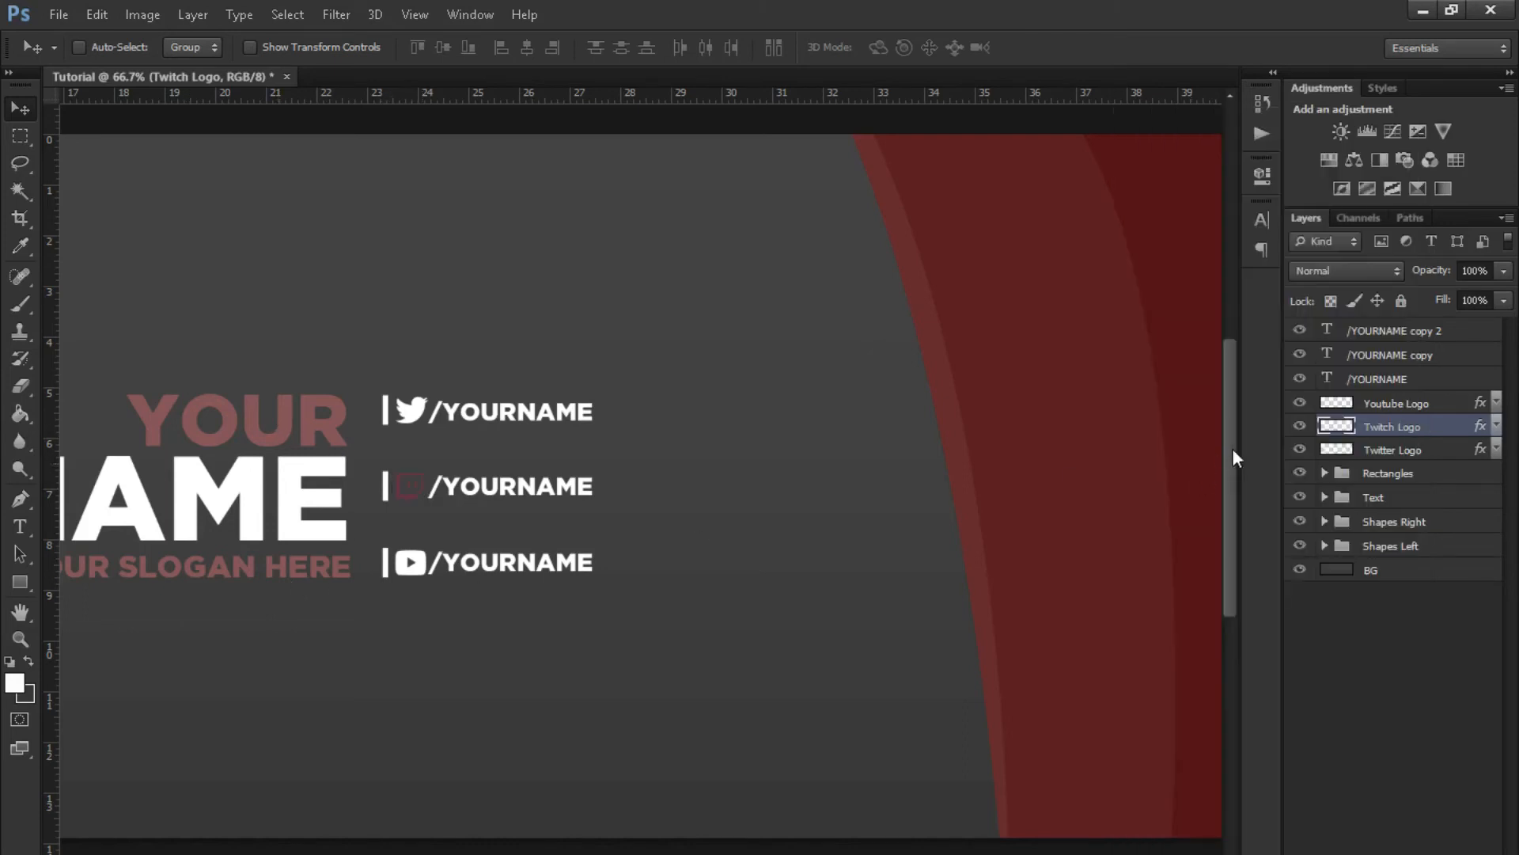
key("ctrl+z")
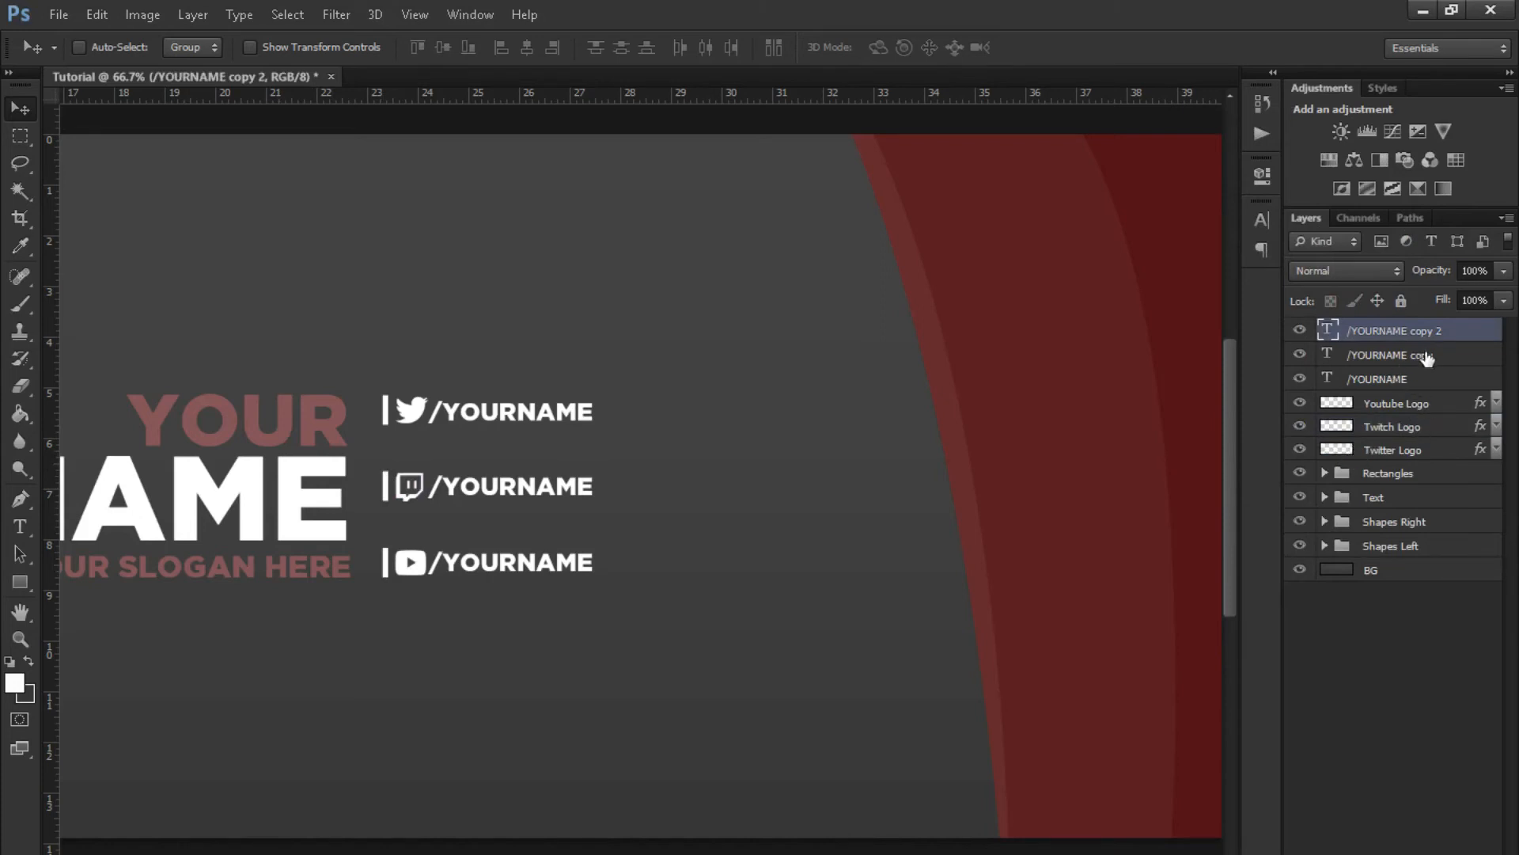
left_click(1300, 354)
left_click(1300, 354)
right_click(1439, 358)
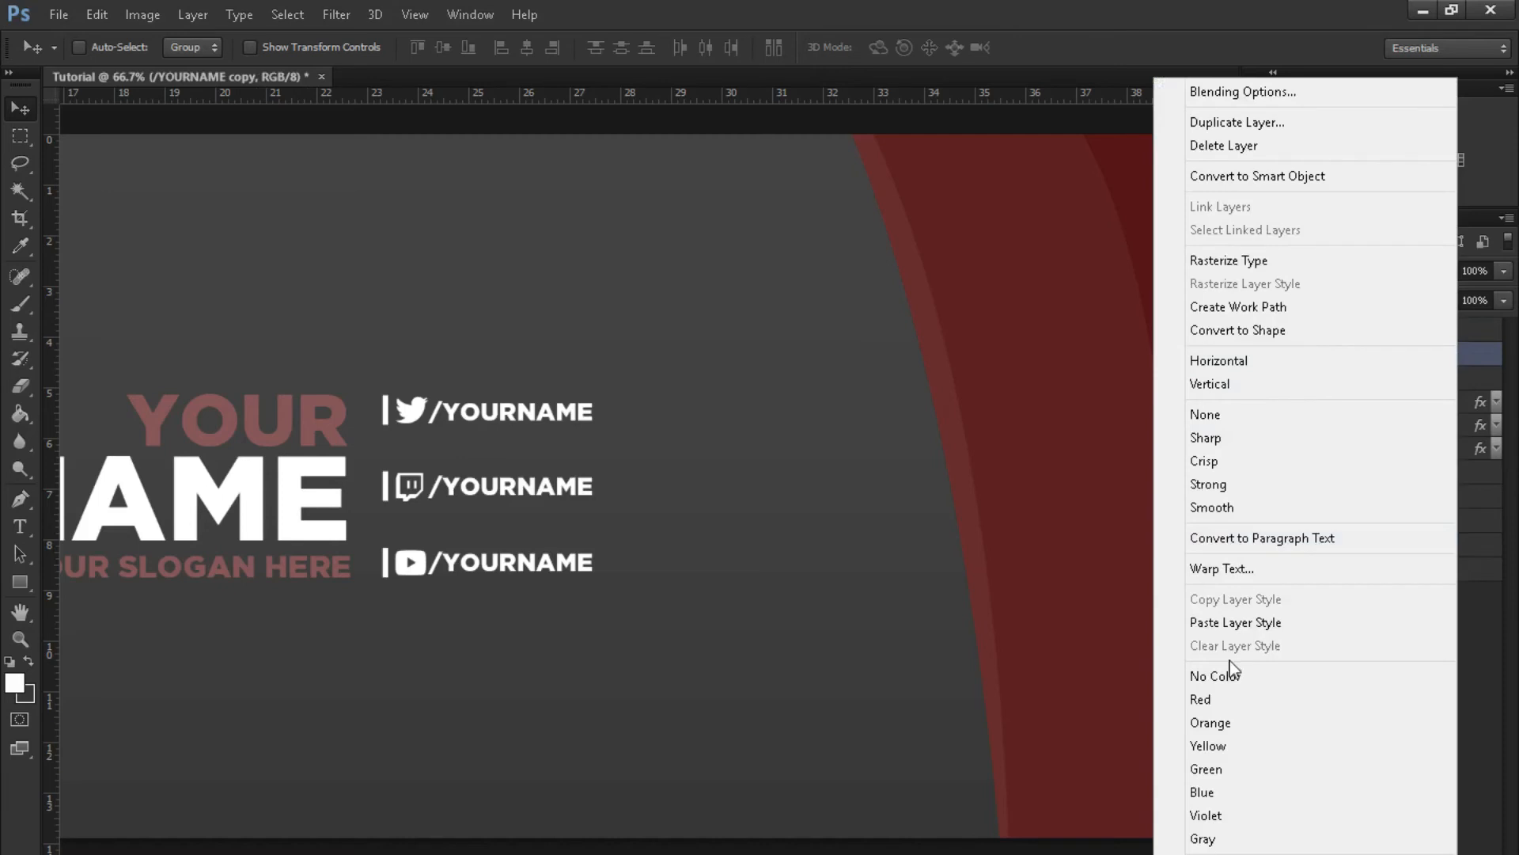
left_click(1250, 621)
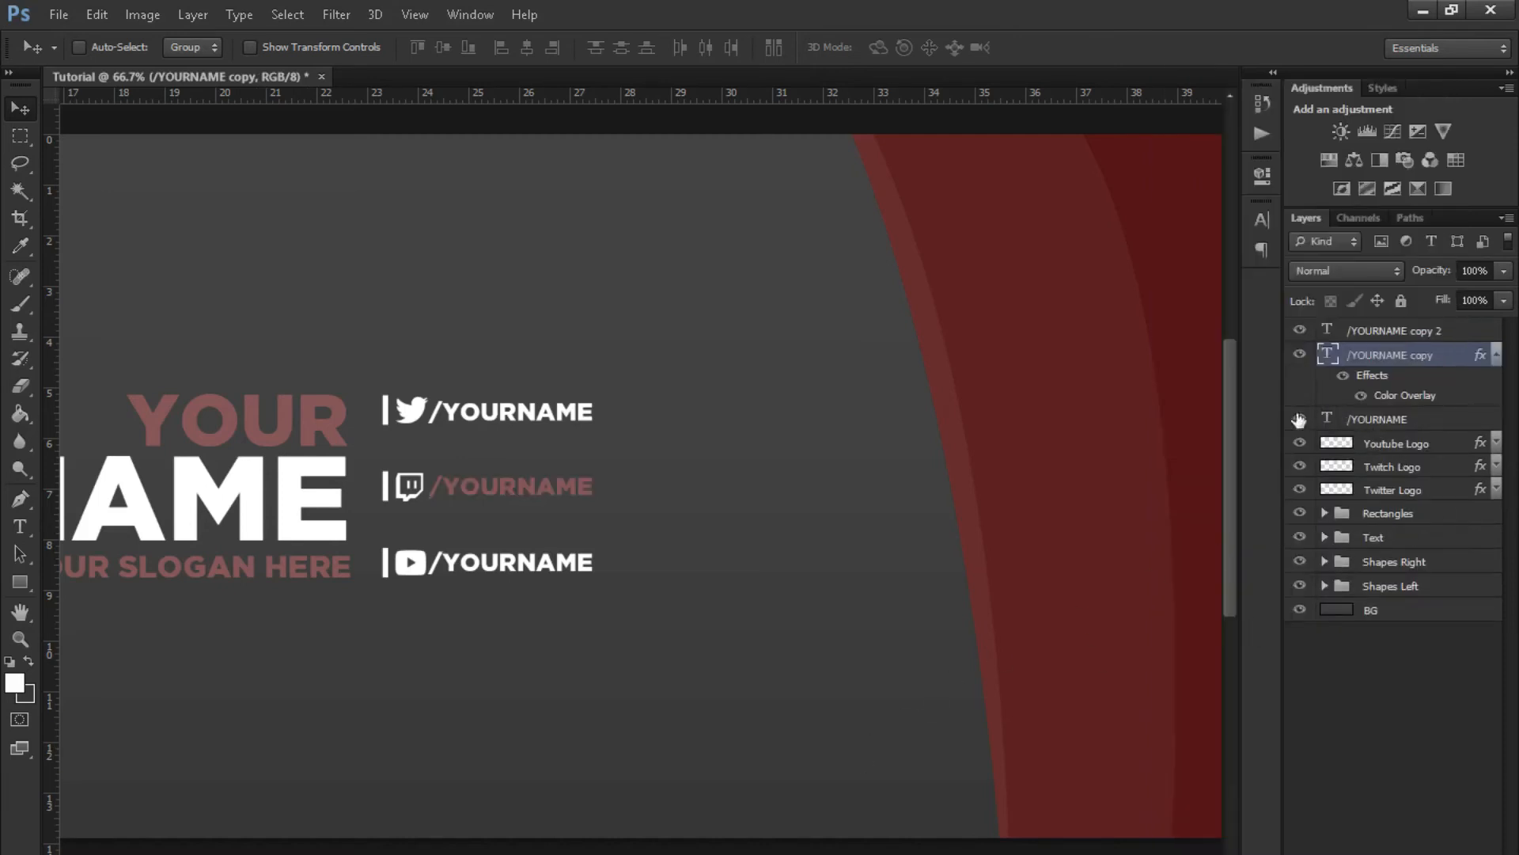
key("ctrl+z")
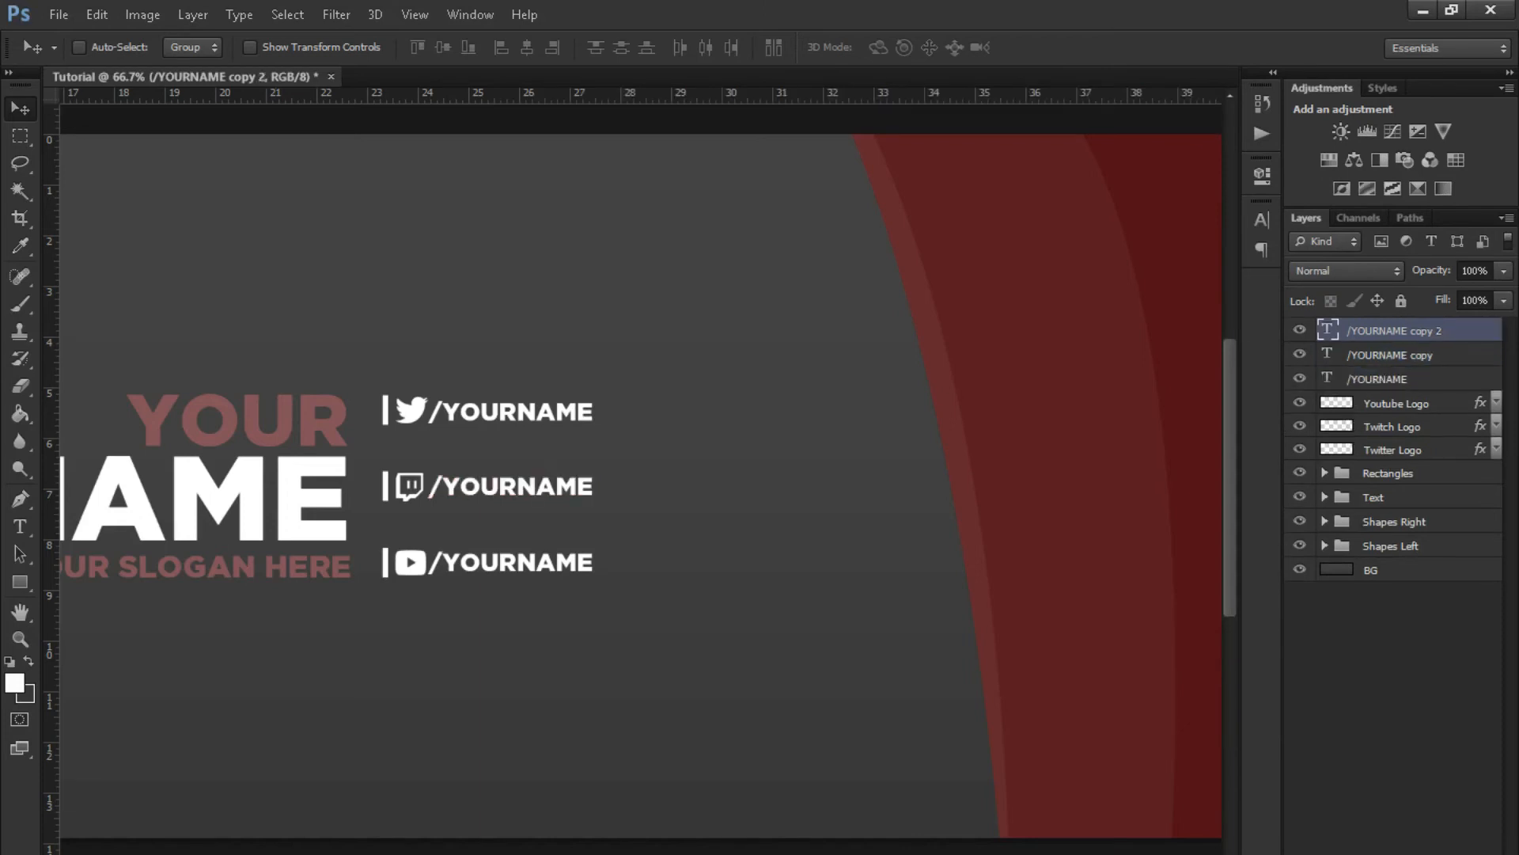
- Paste the slogan's layer style onto the /YOURNAME texts beside the YouTube and Twitter icons
right_click(1461, 335)
left_click(1276, 622)
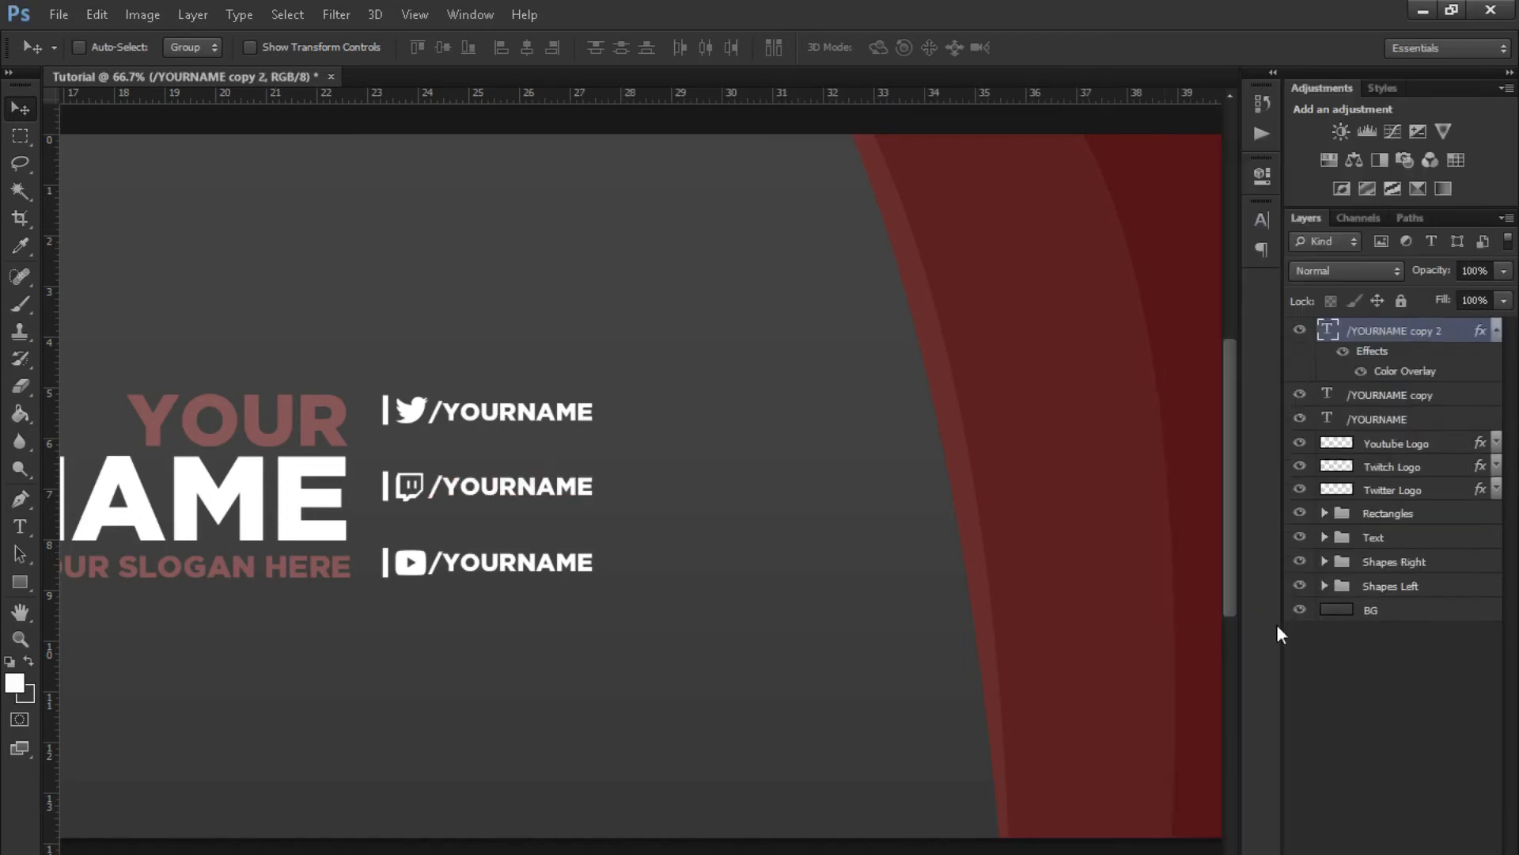
left_click(1498, 333)
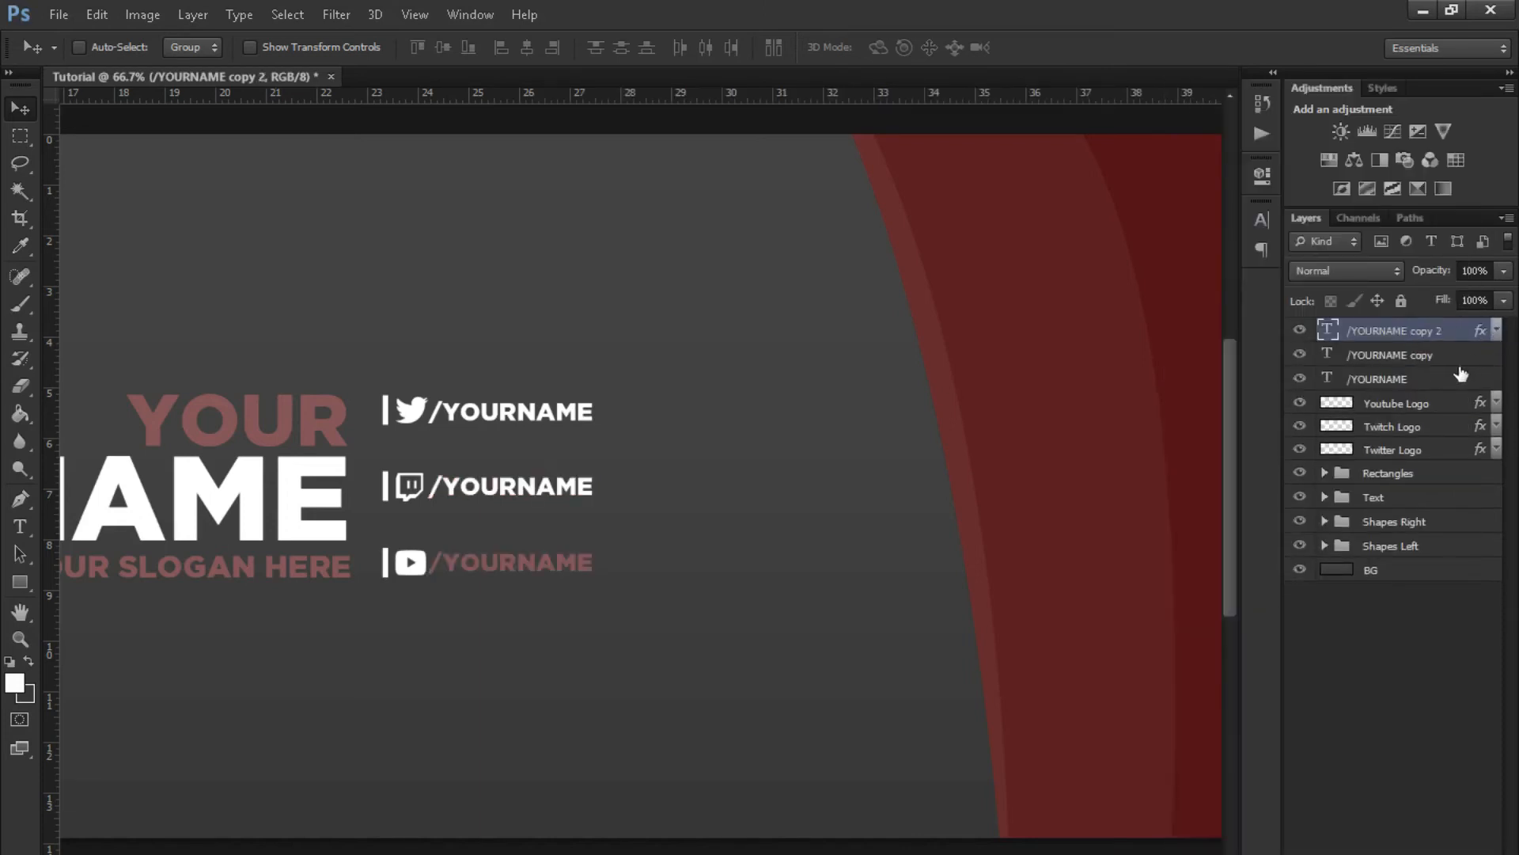
right_click(1437, 380)
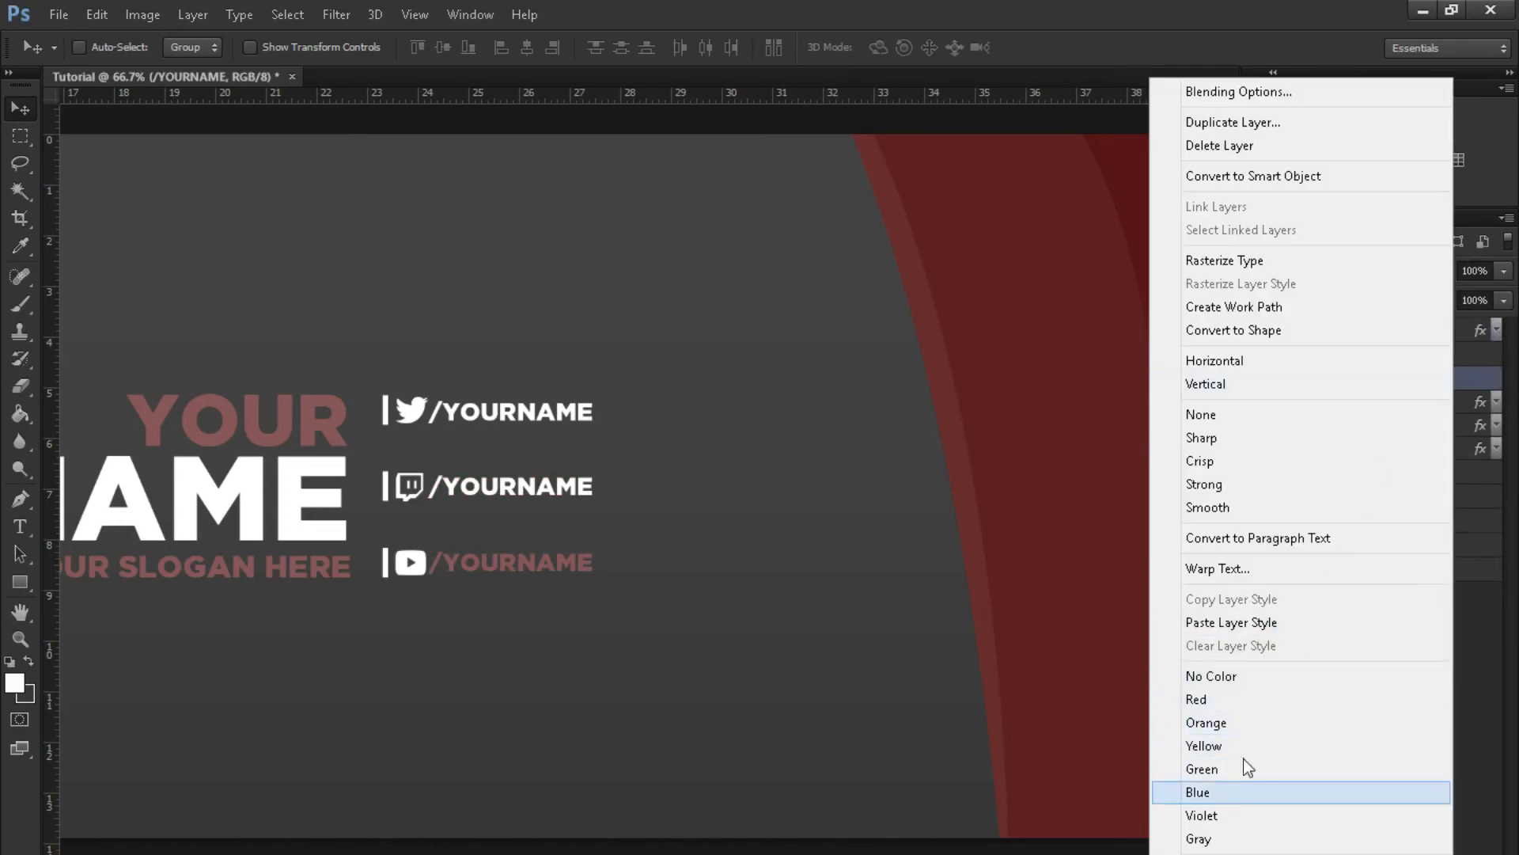
left_click(1257, 621)
left_click(1462, 444)
right_click(1462, 444)
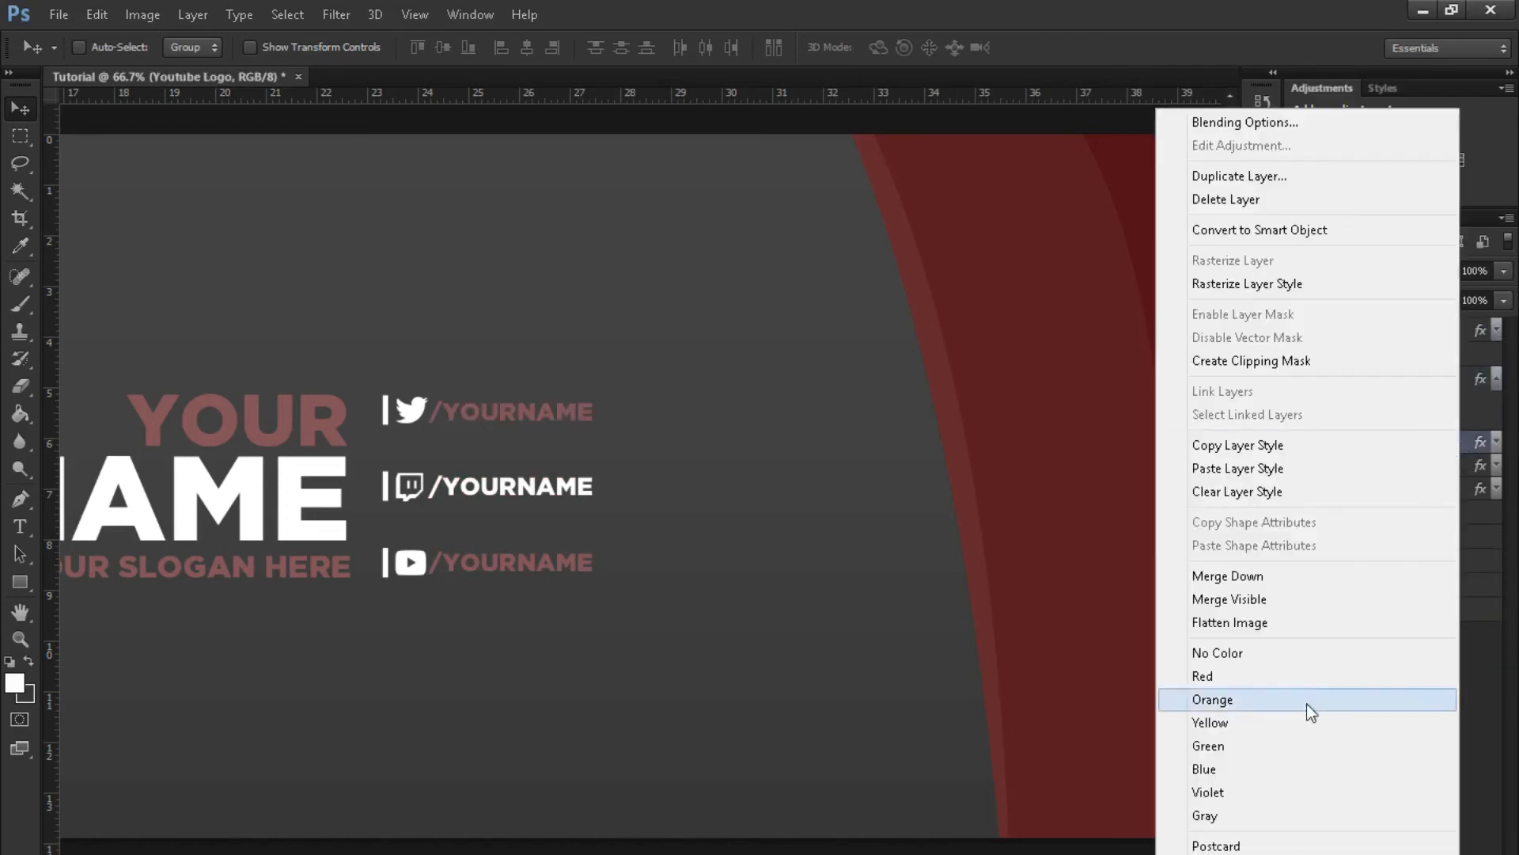
left_click(1271, 468)
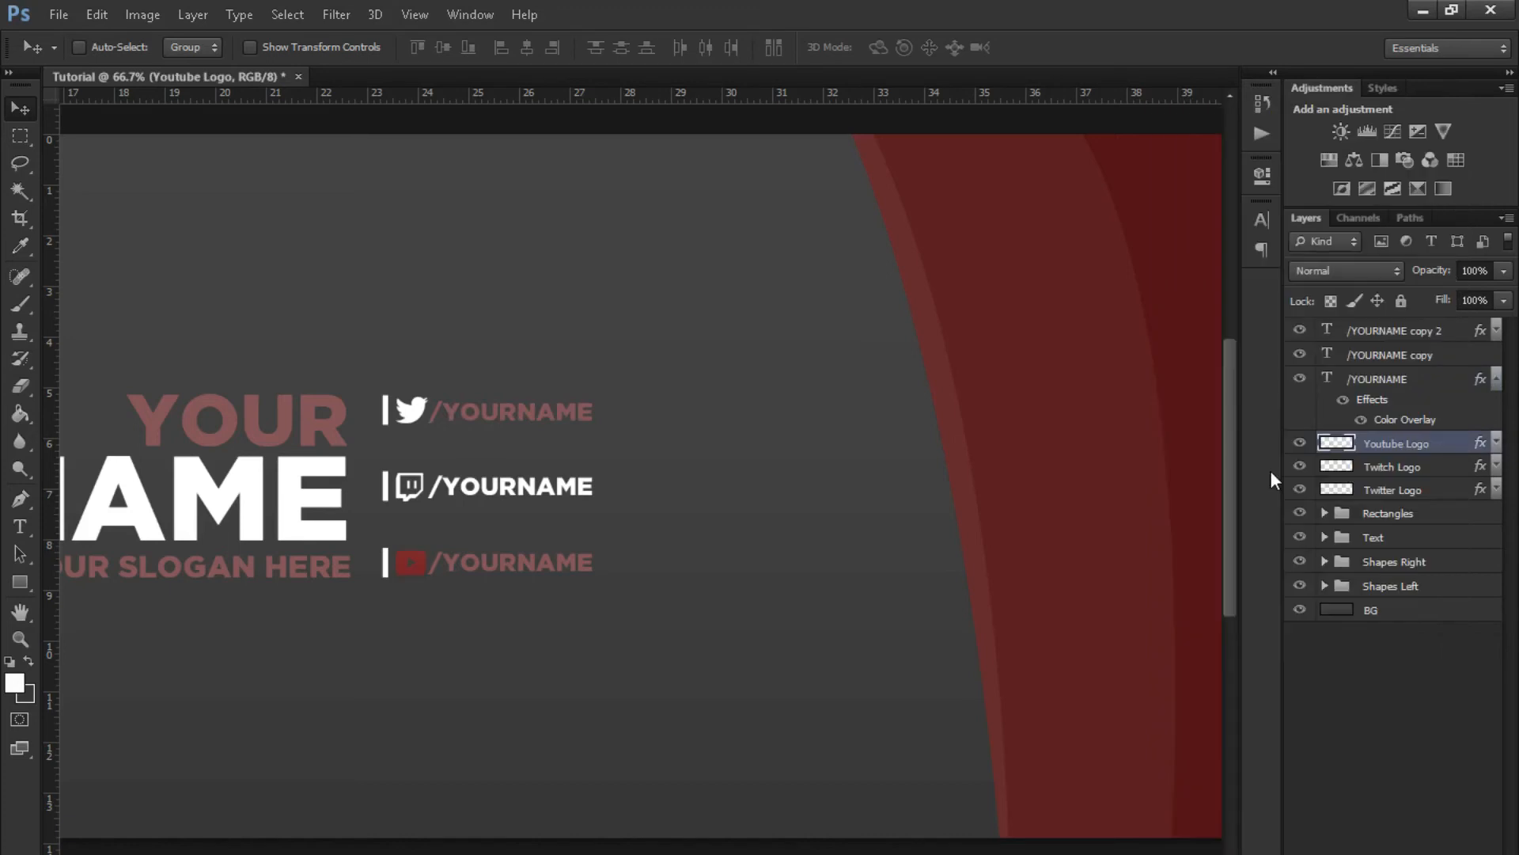
key("ctrl+z")
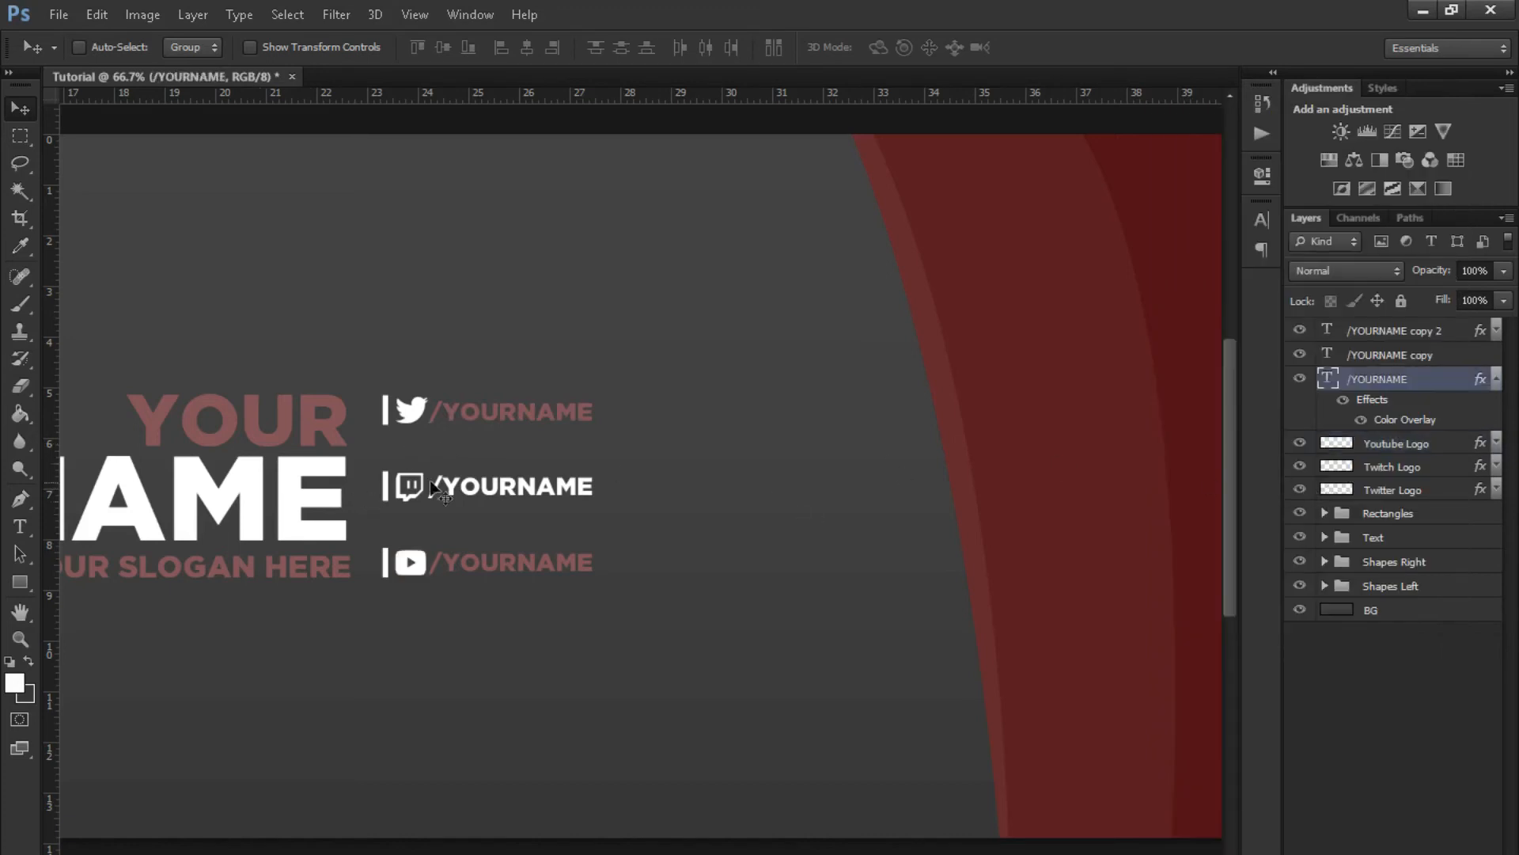
- Paste the slogan's layer style onto the Rectangle 1 copy bar beside the Twitch icon, in the Rectangles group
left_click(1497, 379)
left_click(1496, 379)
left_click(1496, 379)
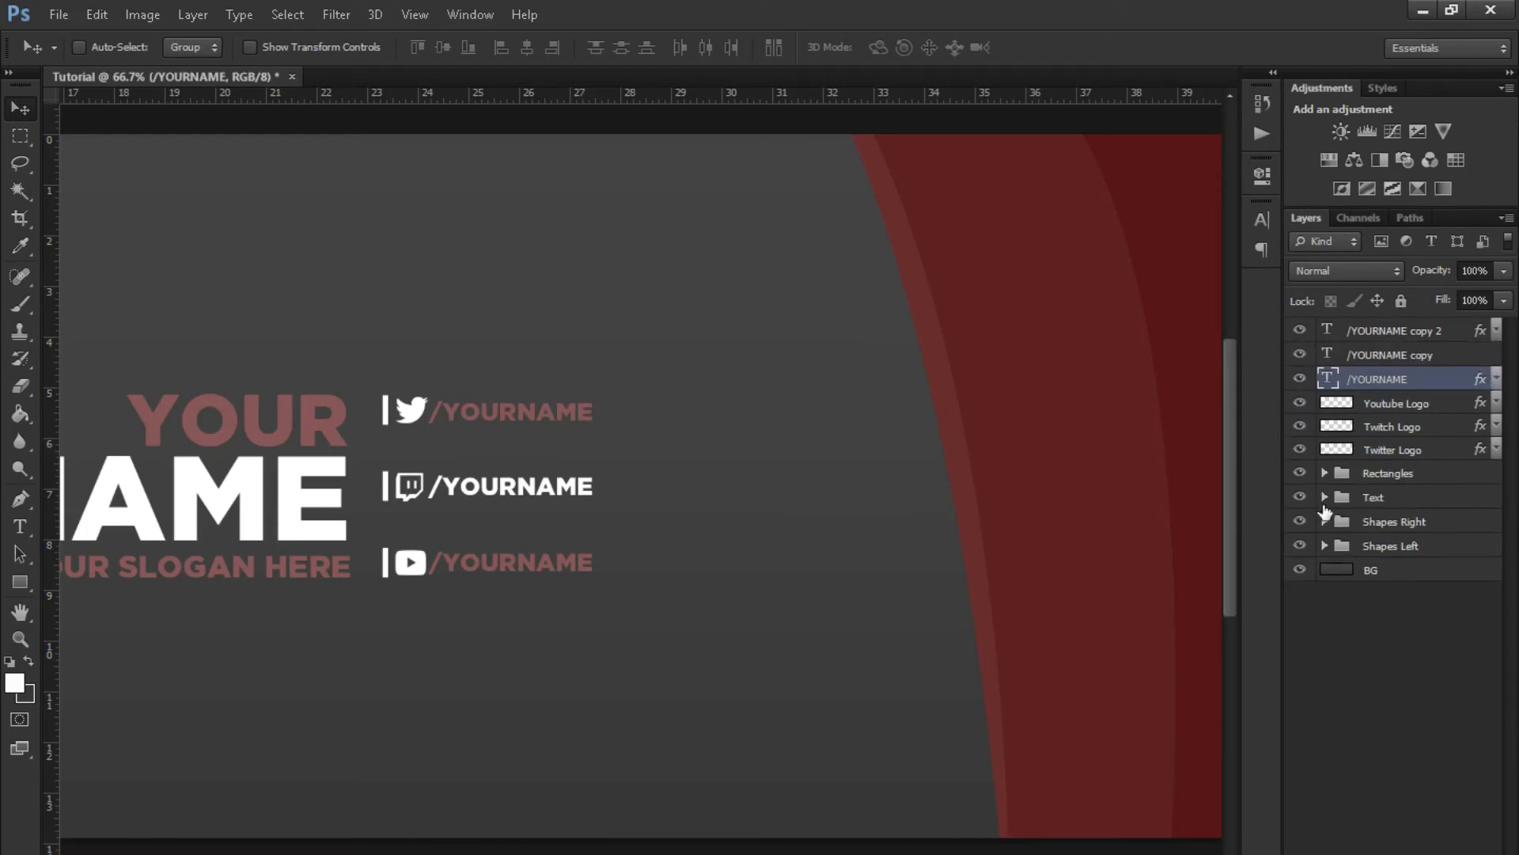
left_click(1325, 473)
left_click(1393, 521)
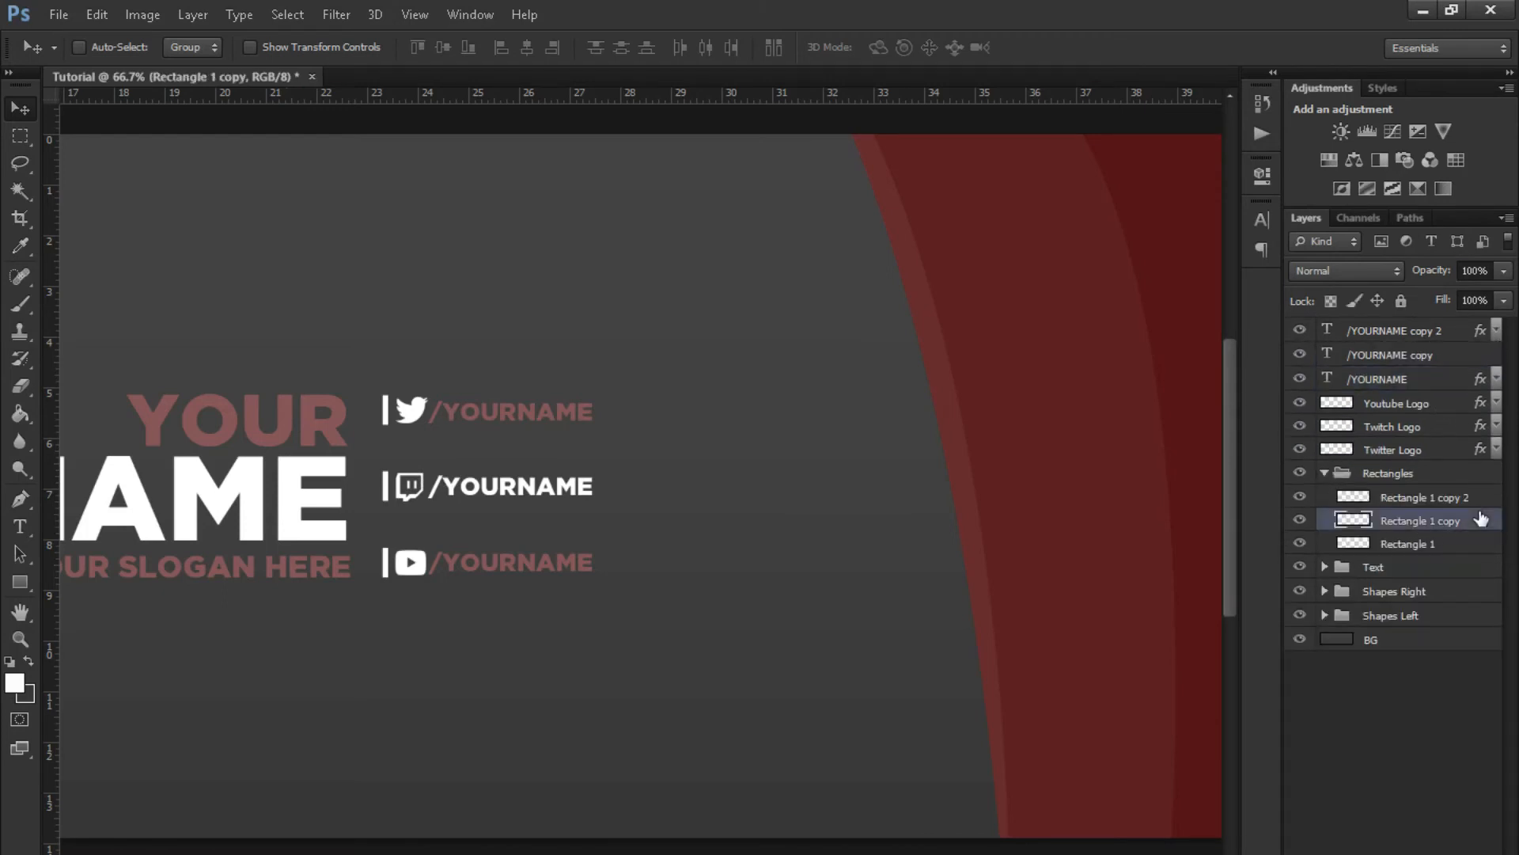
right_click(1392, 521)
left_click(1291, 468)
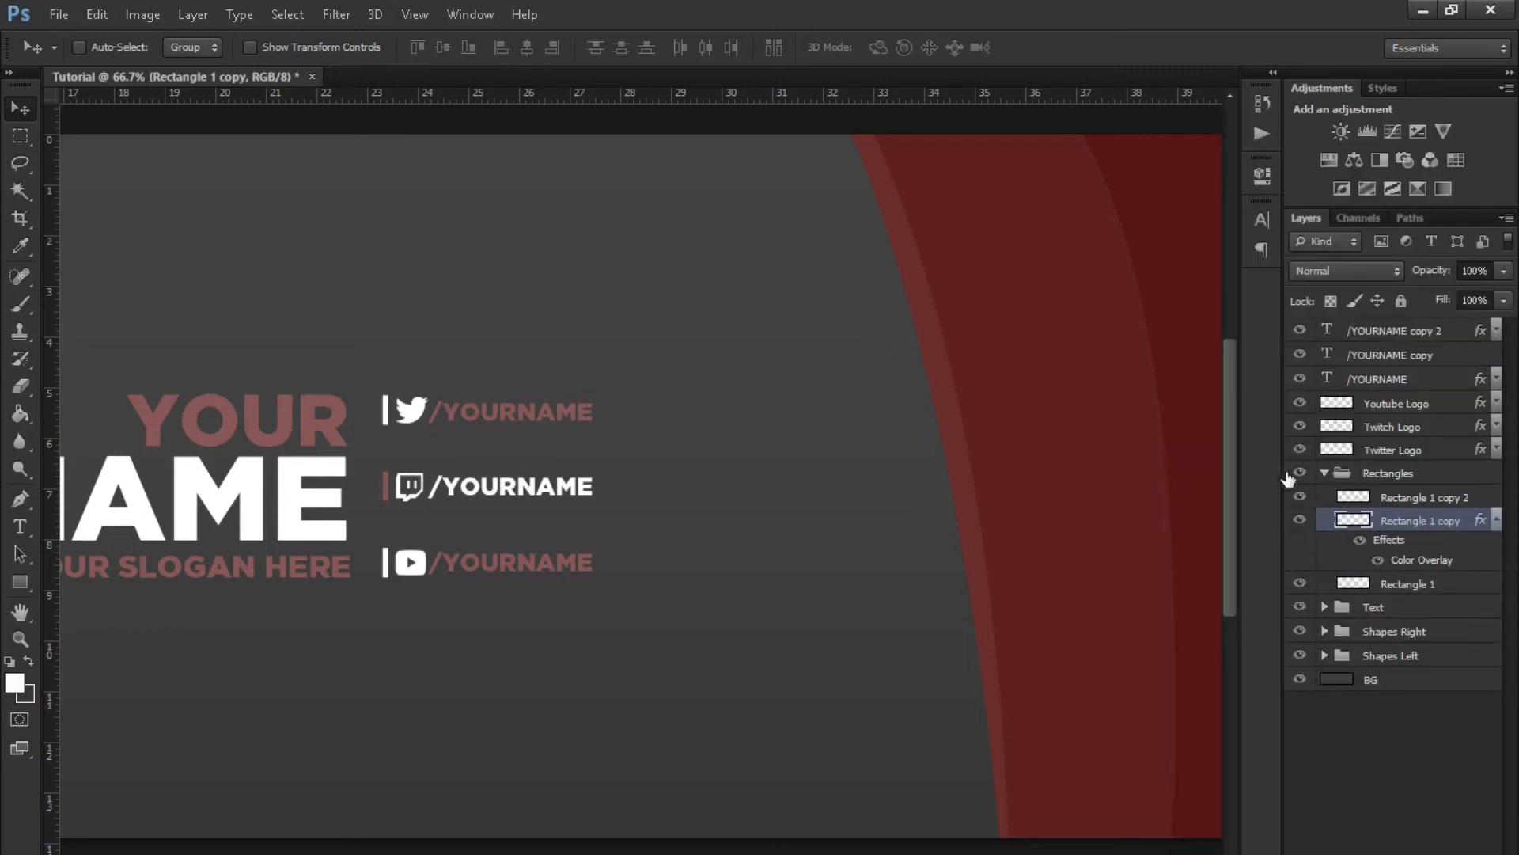
key("ctrl+minus")
key("ctrl+minus")
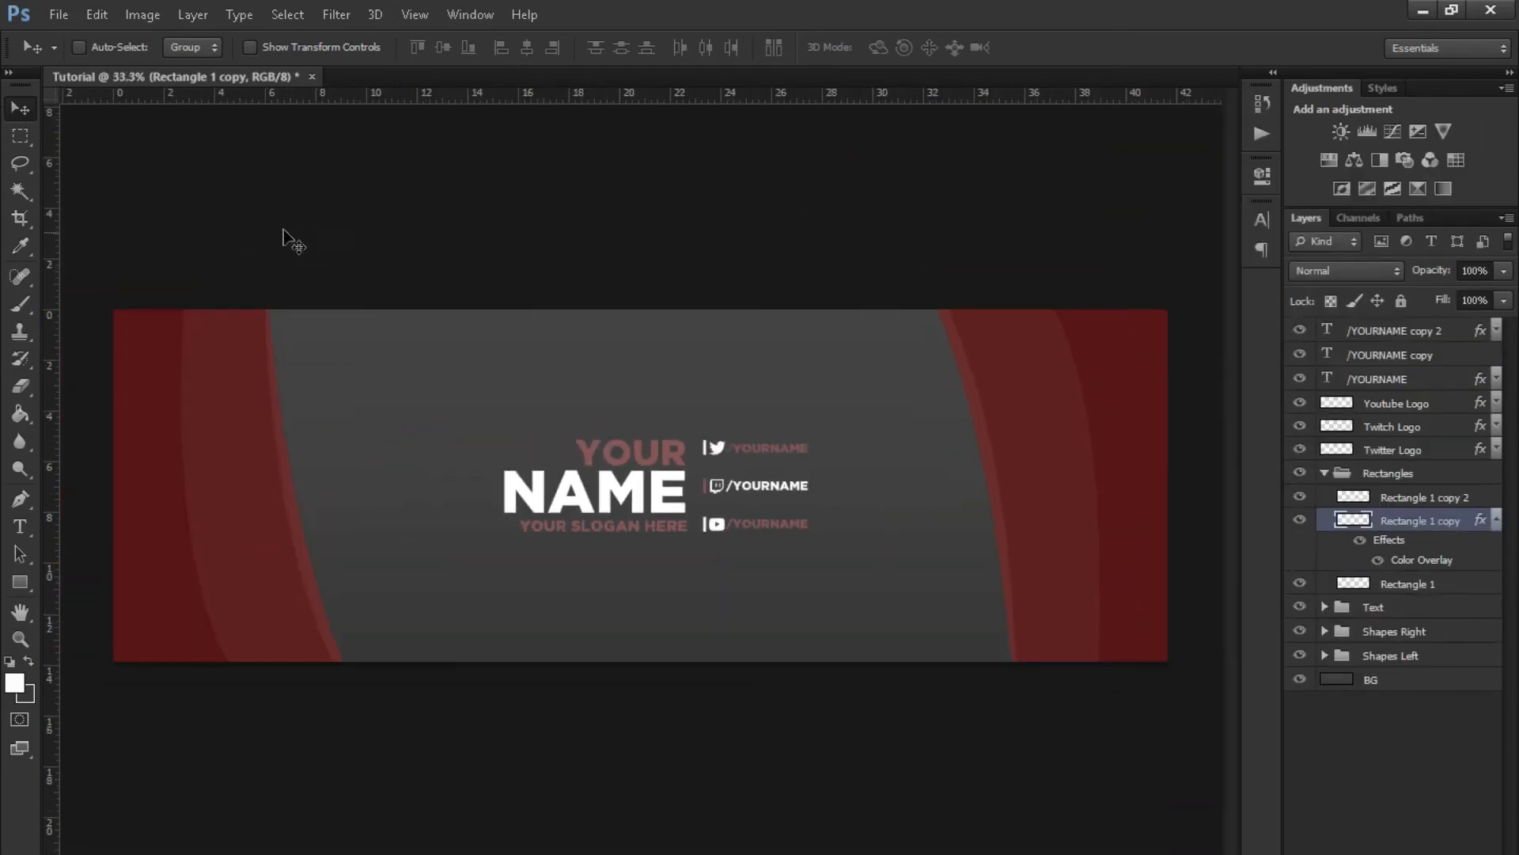
left_click(1496, 521)
- Add a new layer above all the /YOURNAME text layers and set the brush size to 1200 px
left_click(1454, 337)
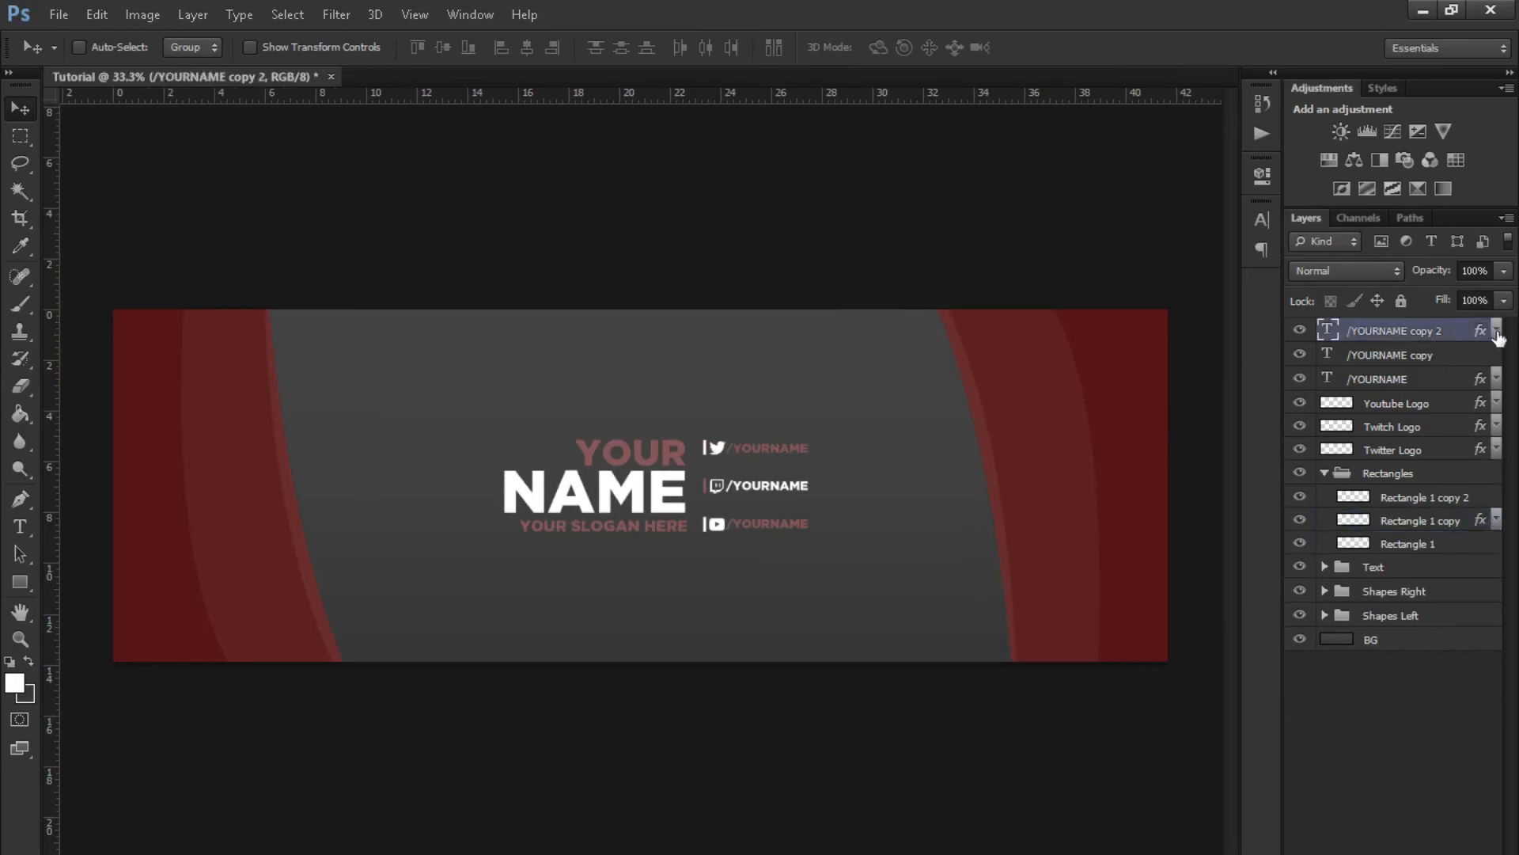
key("ctrl+shift+alt+n")
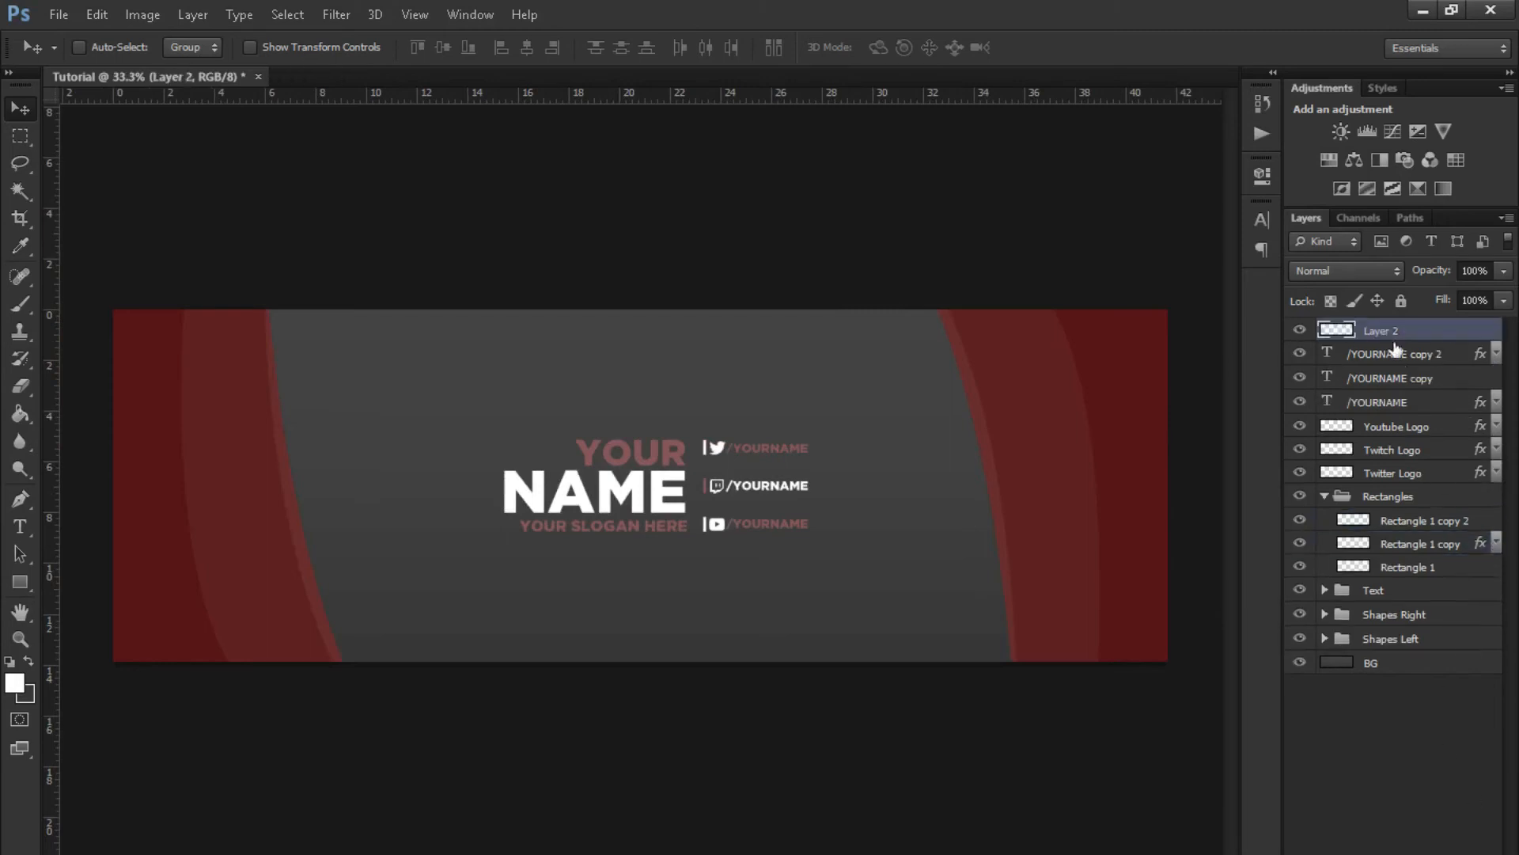
left_click(19, 306)
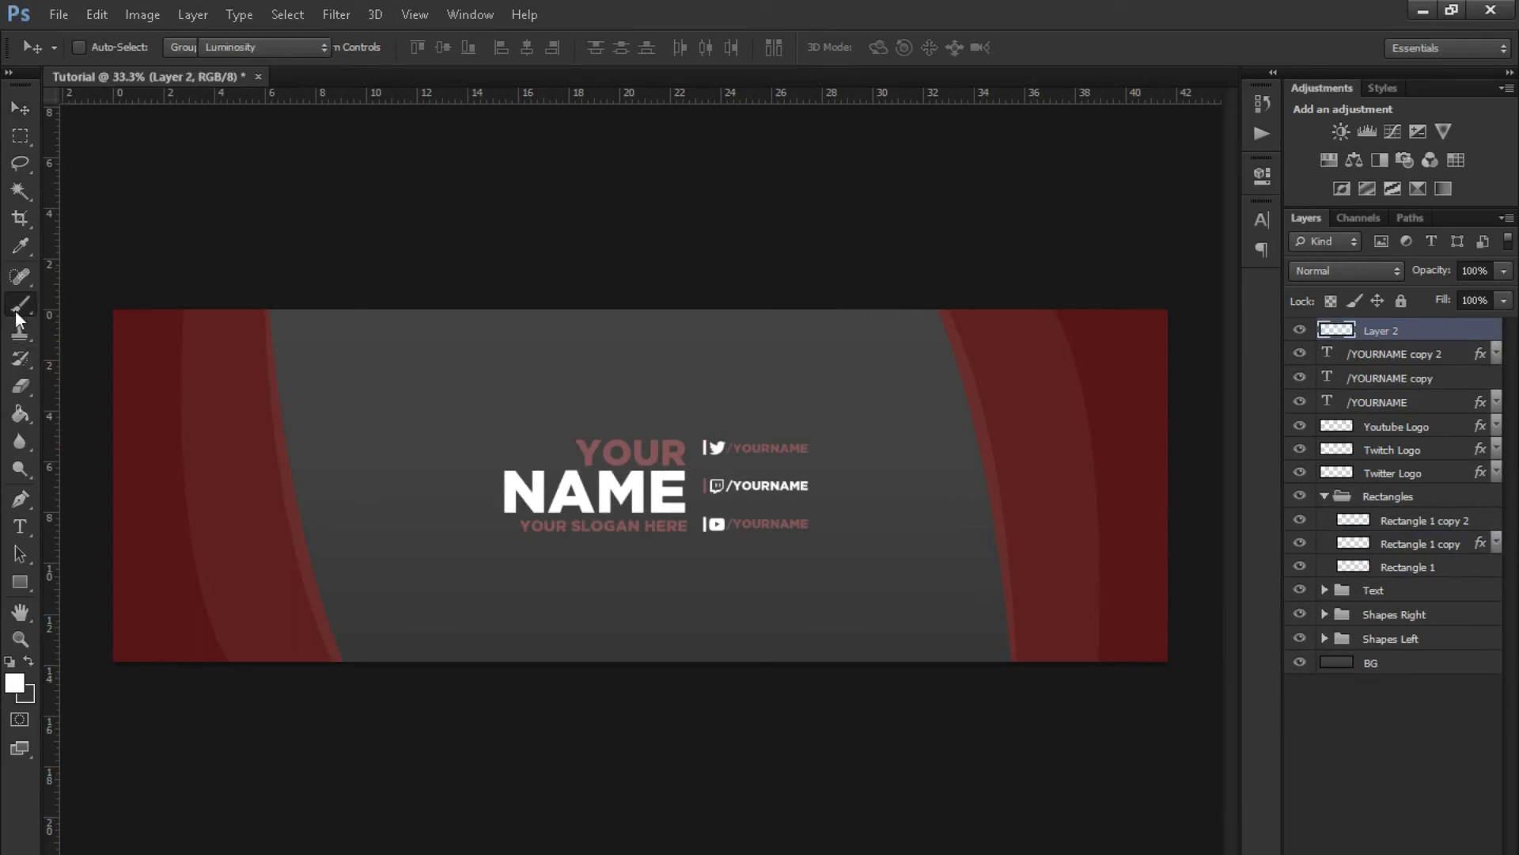
right_click(554, 415)
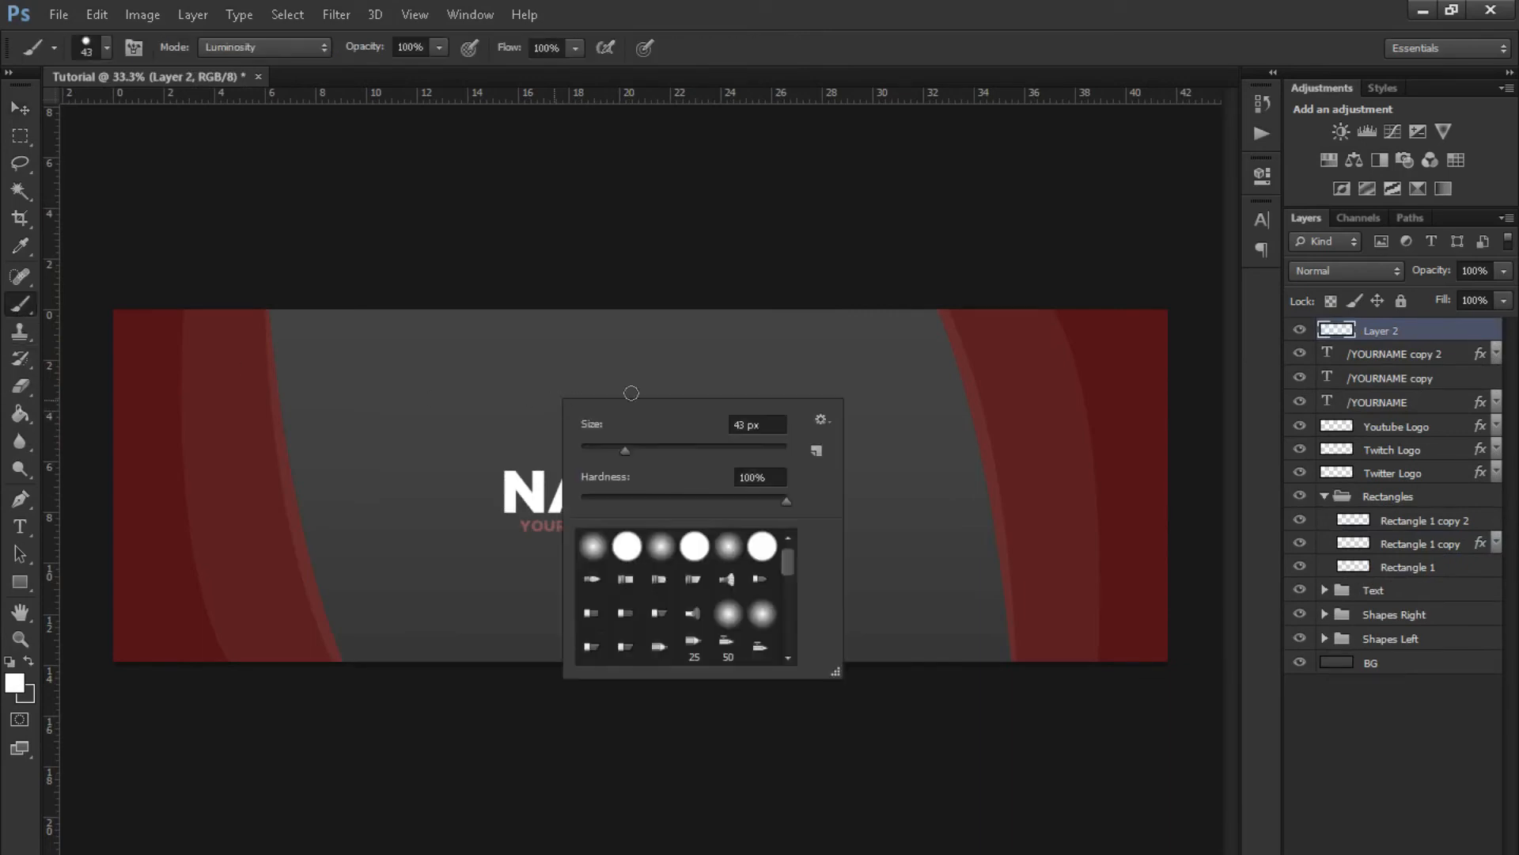
left_click(105, 40)
left_click(107, 42)
left_click(206, 112)
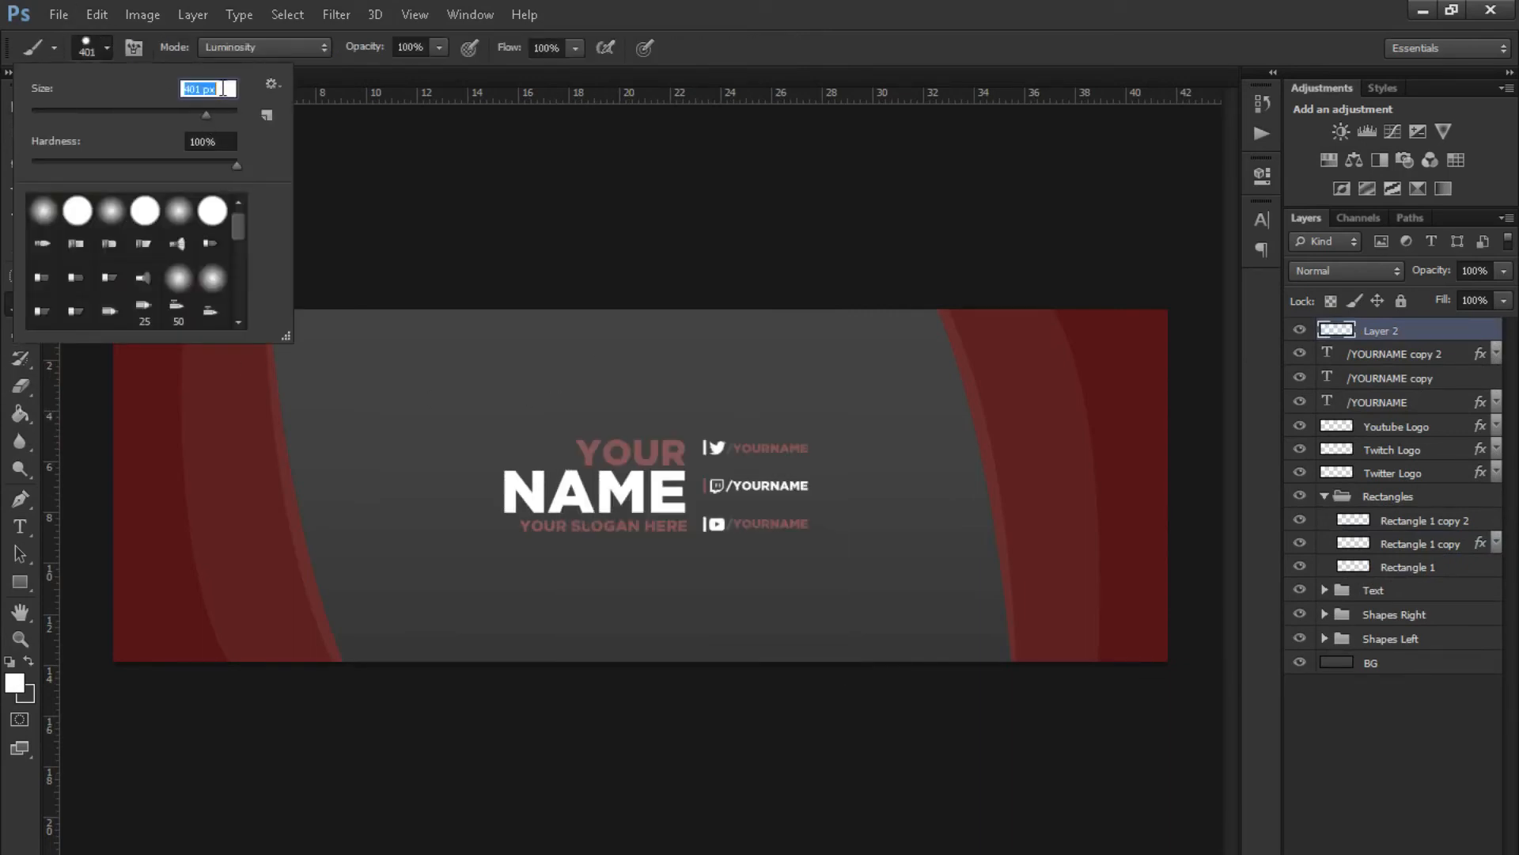
type("1200")
left_click(107, 41)
key("ctrl+minus")
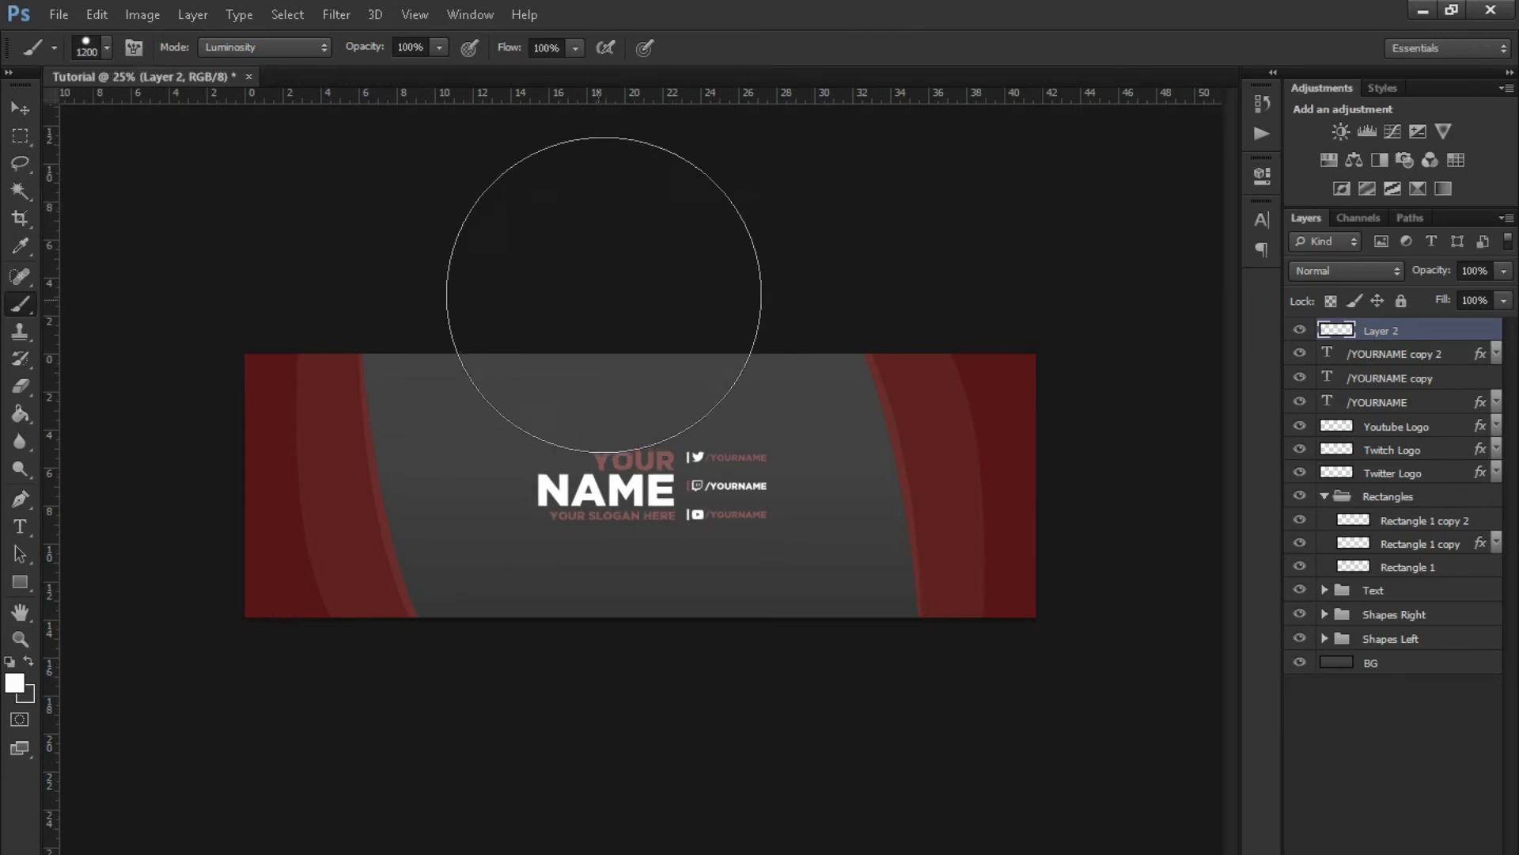
- Set the brush hardness to 0% and try a soft white dab at the top centre of the banner
left_click(640, 239)
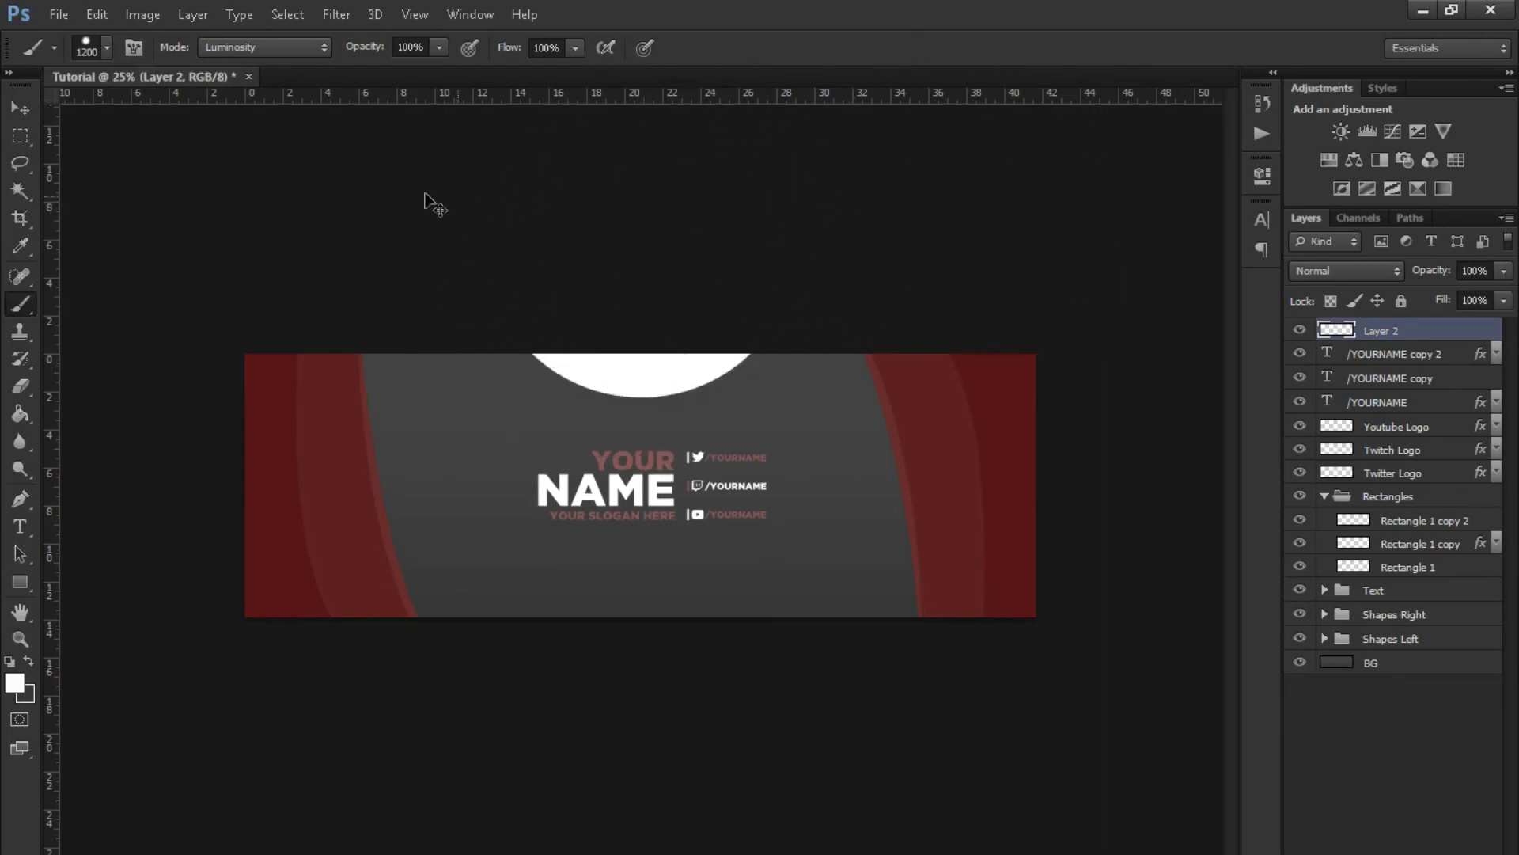
key("ctrl+z")
right_click(792, 589)
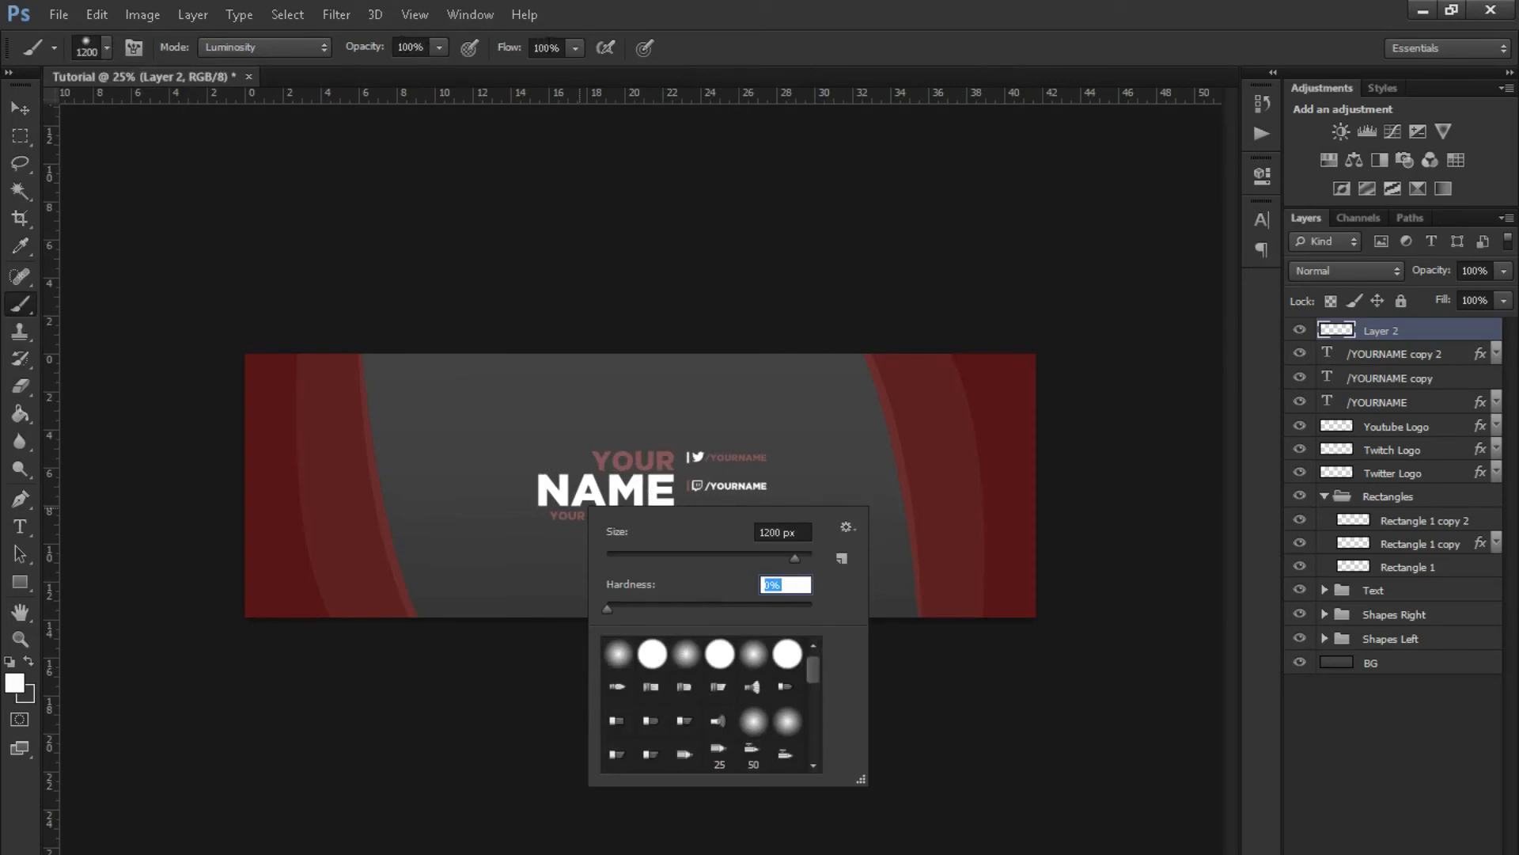
left_click(107, 46)
left_click(108, 45)
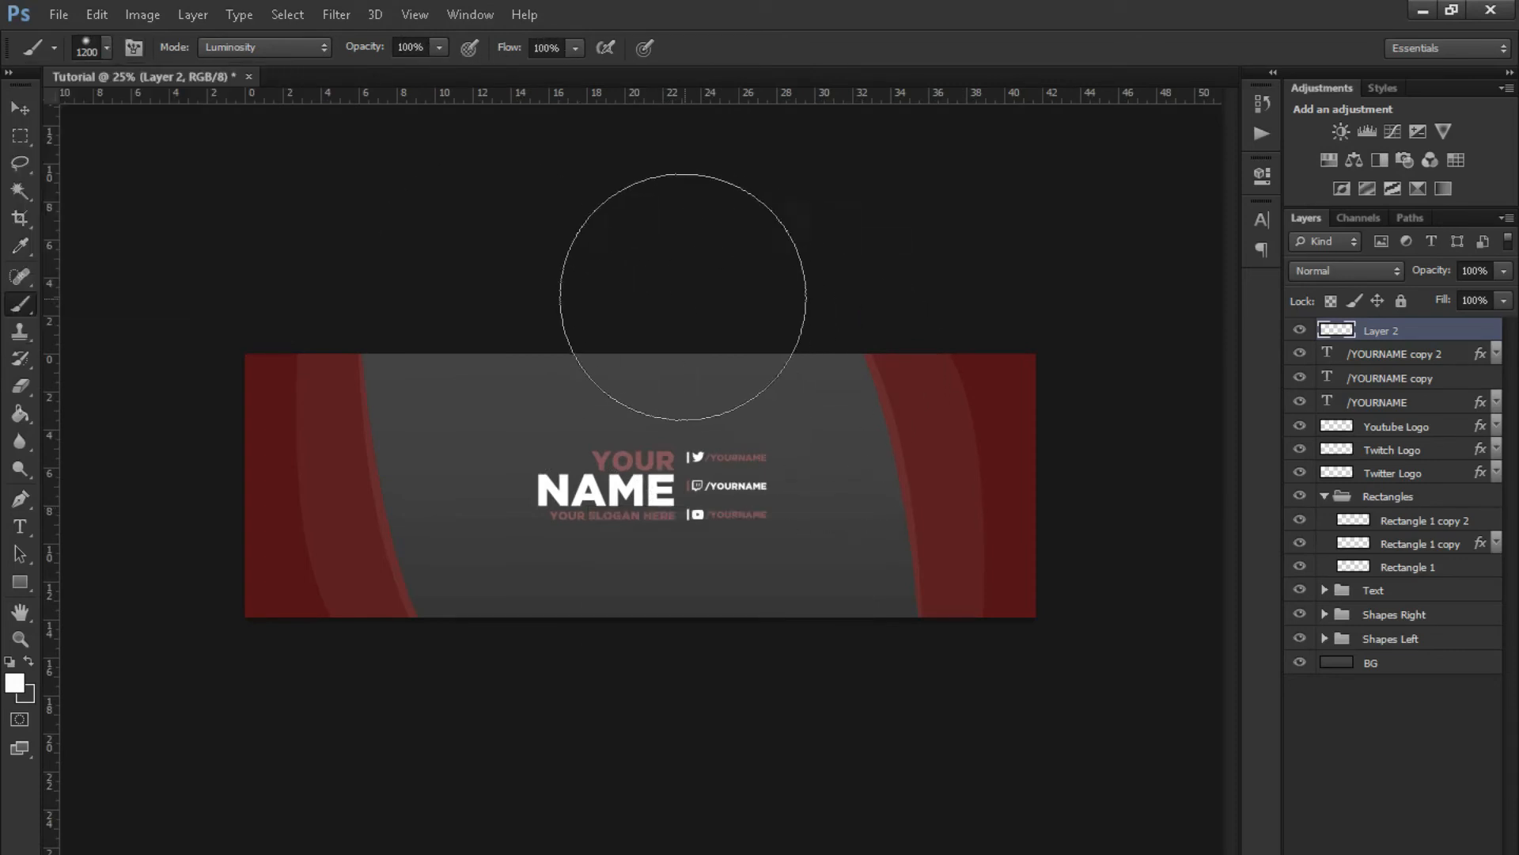
left_click(654, 253)
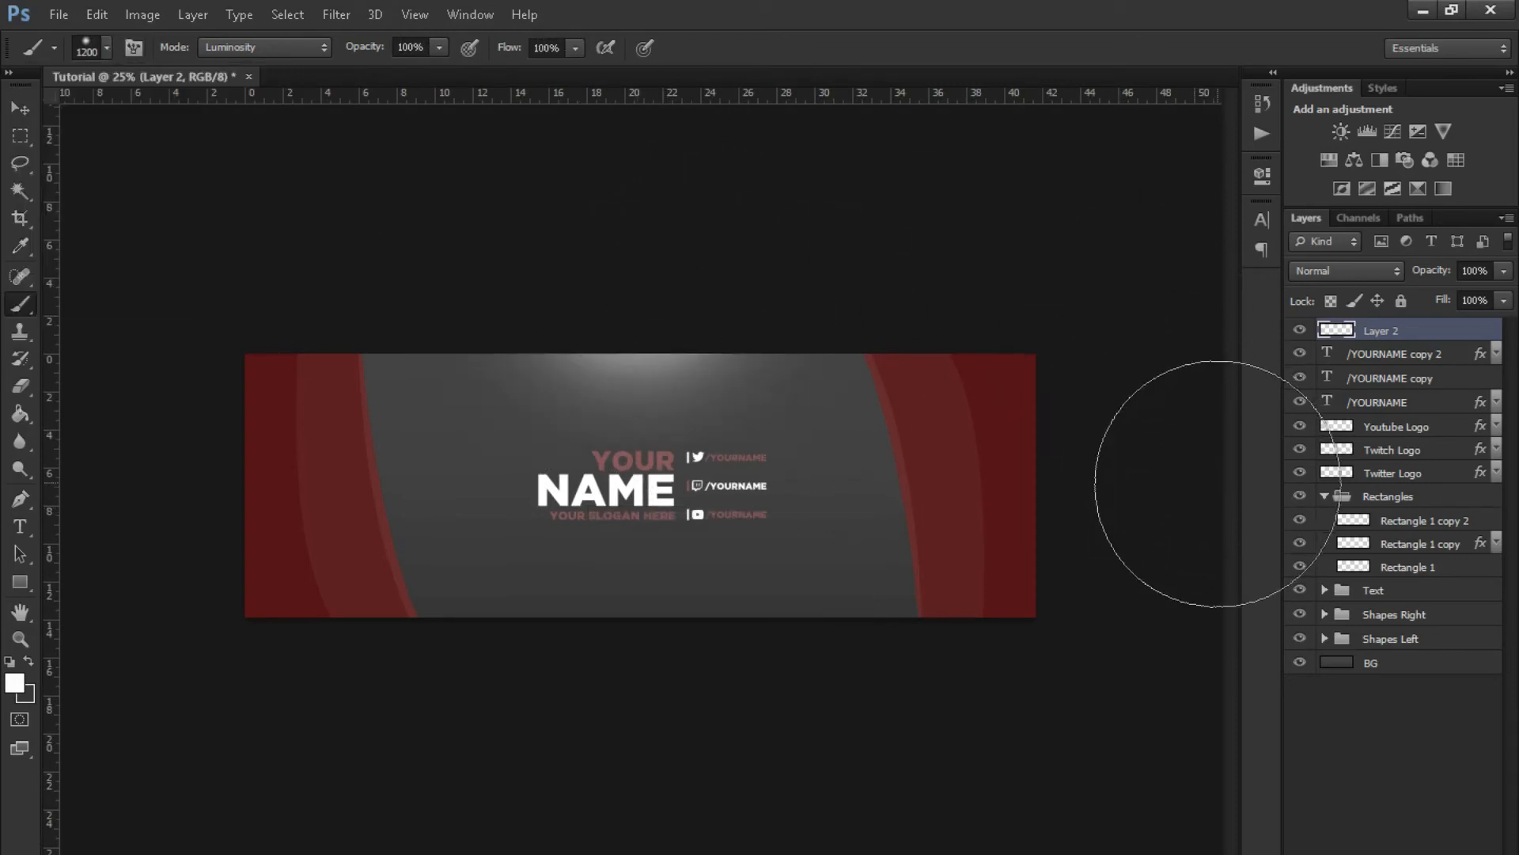
- Paint a soft white glow at the banner's top centre with a 1500 px brush and compare the banner with and without it
right_click(650, 468)
left_click(827, 493)
type("1500")
key("Return")
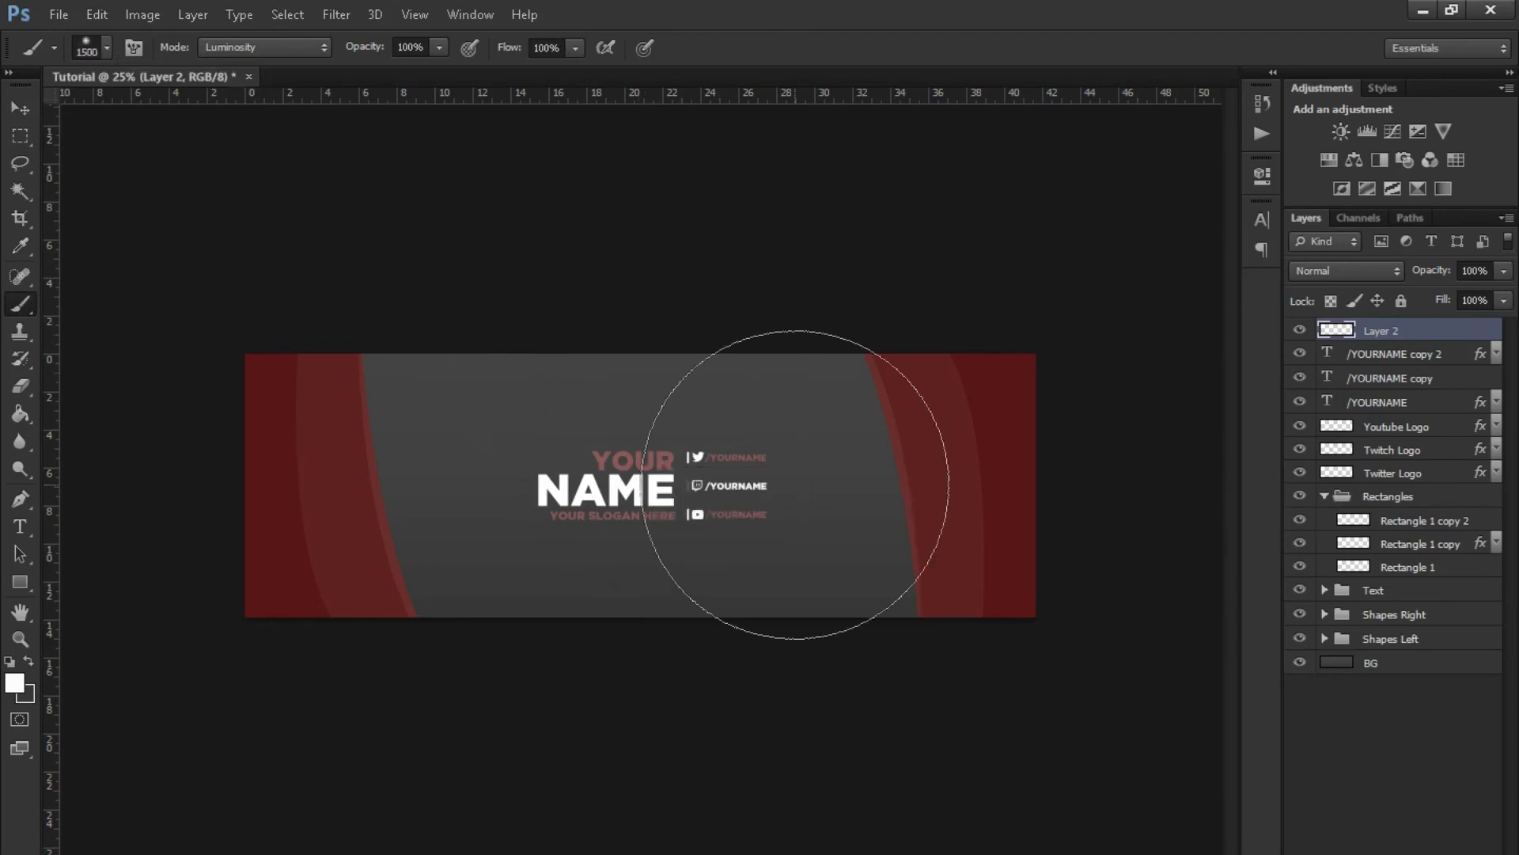
left_click(638, 246)
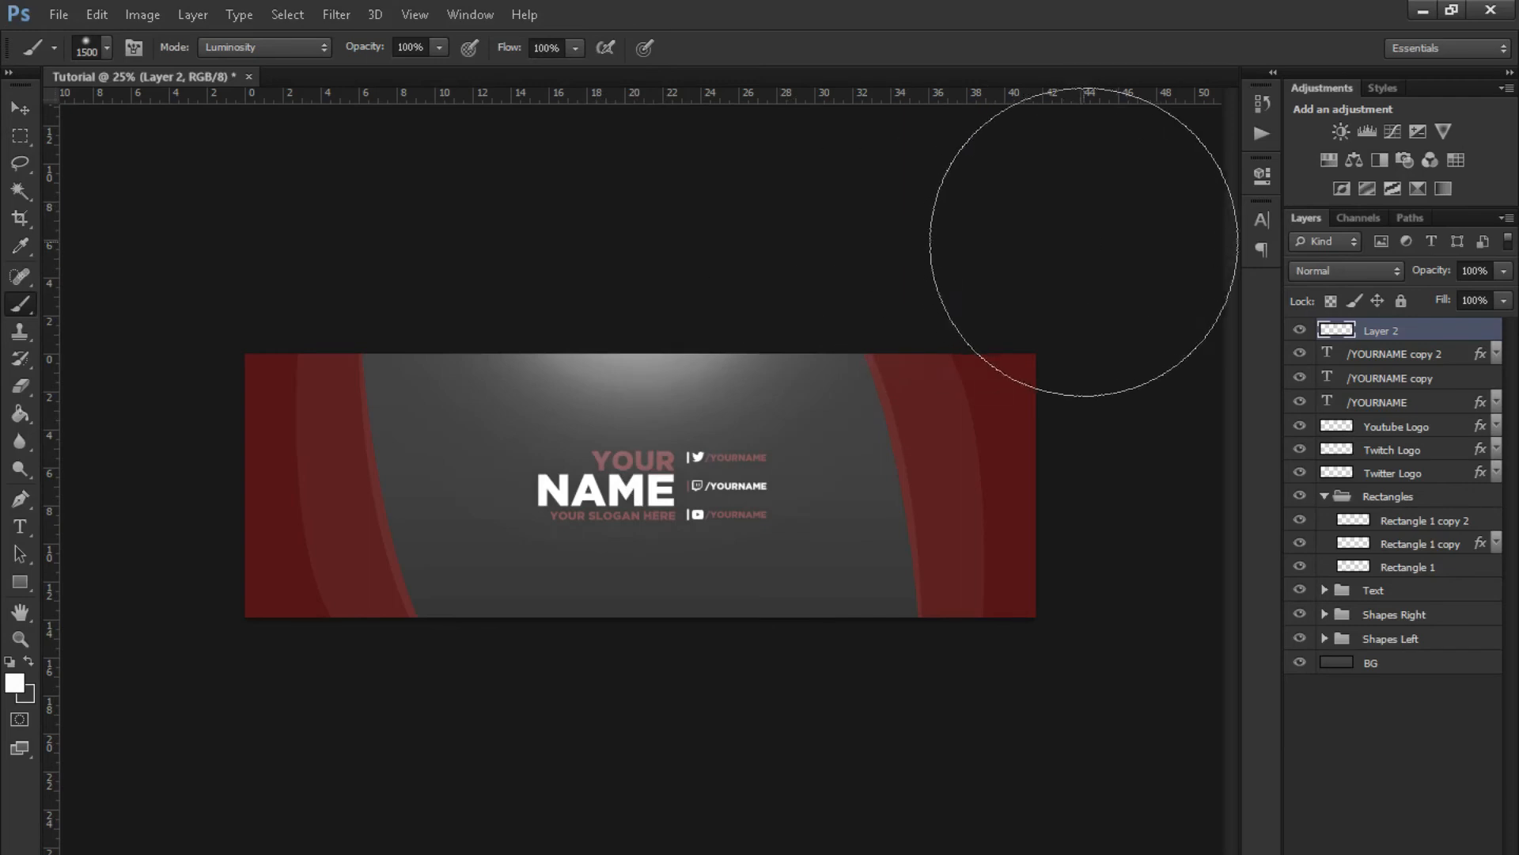
key("v")
left_click(1299, 330)
left_click(1299, 330)
key("ctrl+plus")
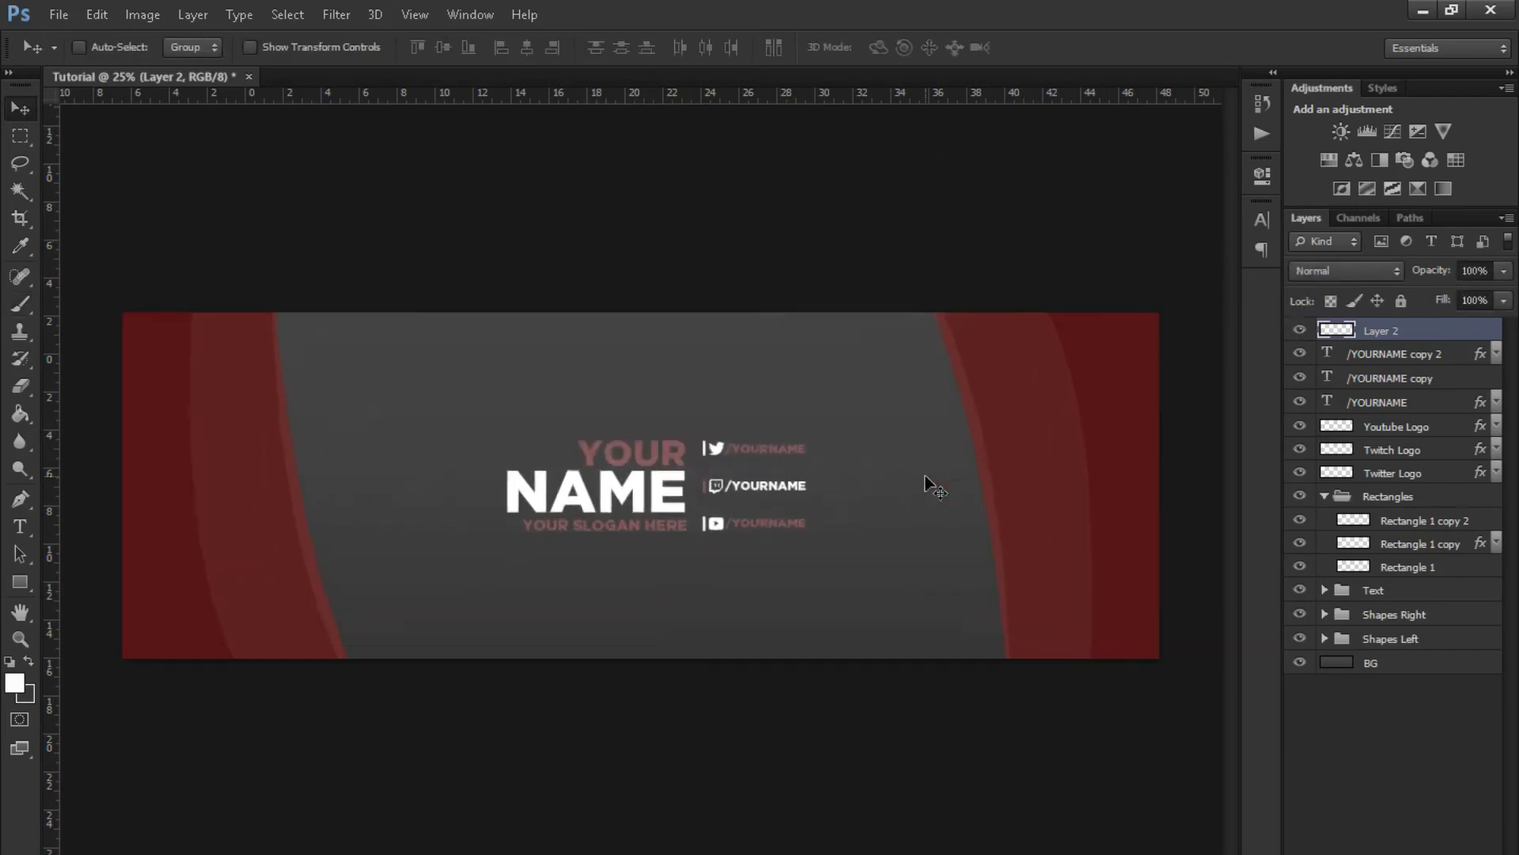
- Set the brush size to 500 px and add another new layer above the glow layer
left_click(20, 305)
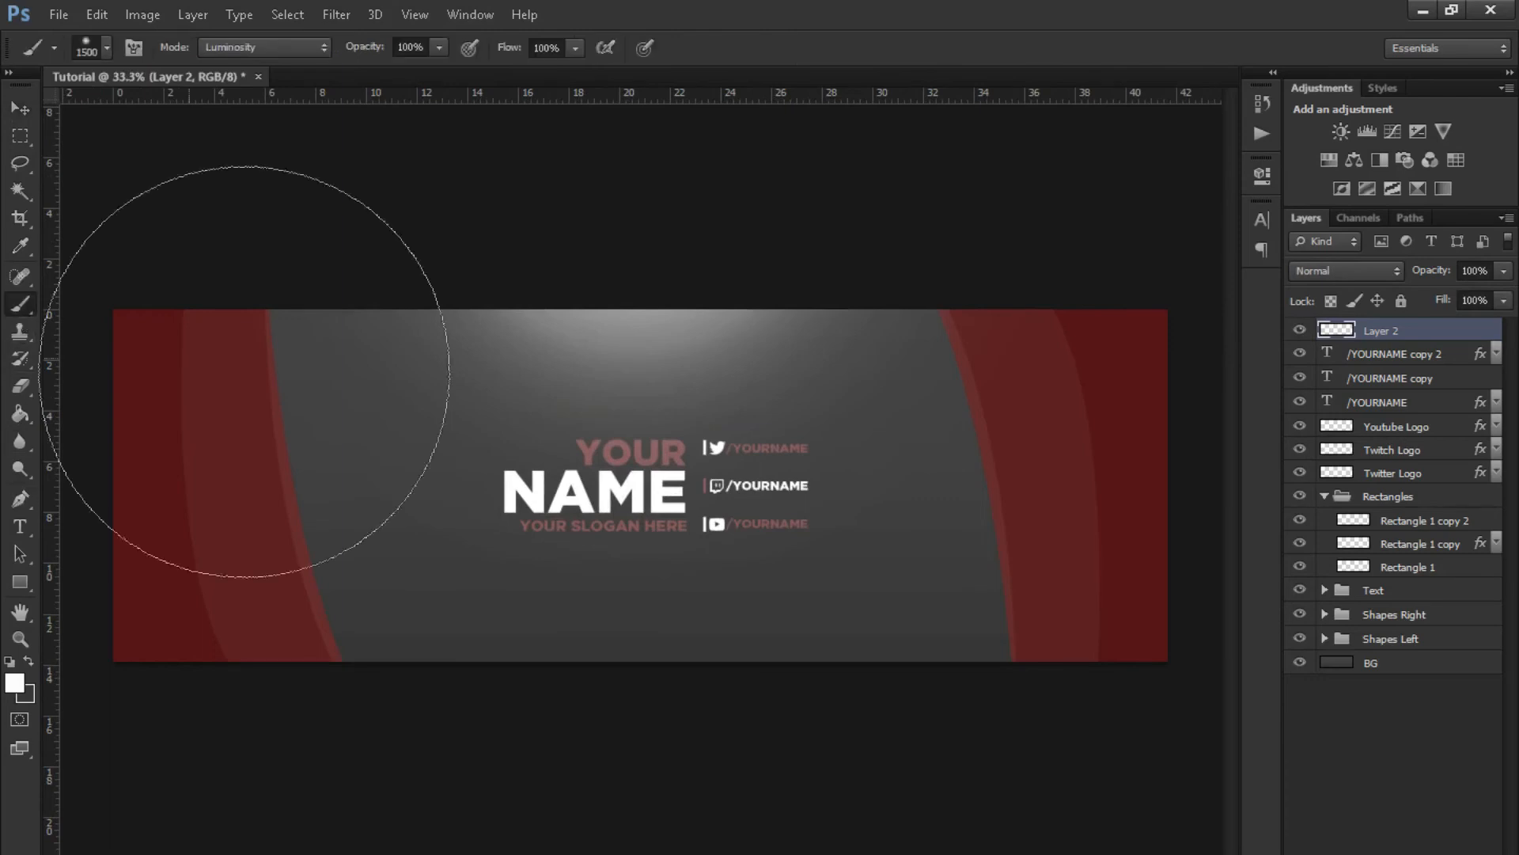
right_click(634, 441)
left_click_drag(854, 466, 830, 467)
type("500")
key("Return")
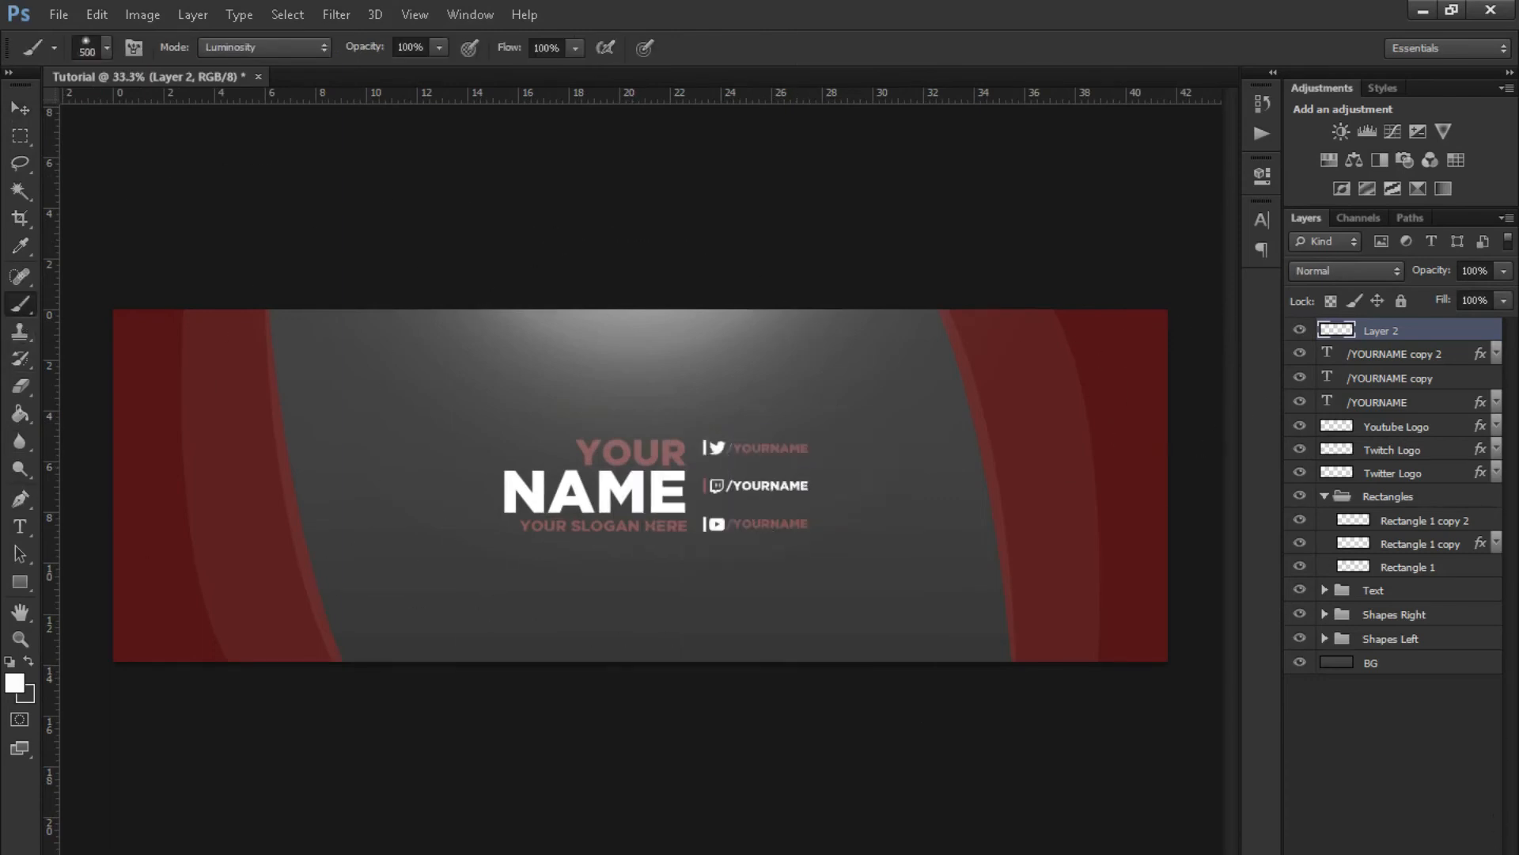
left_click(1479, 846)
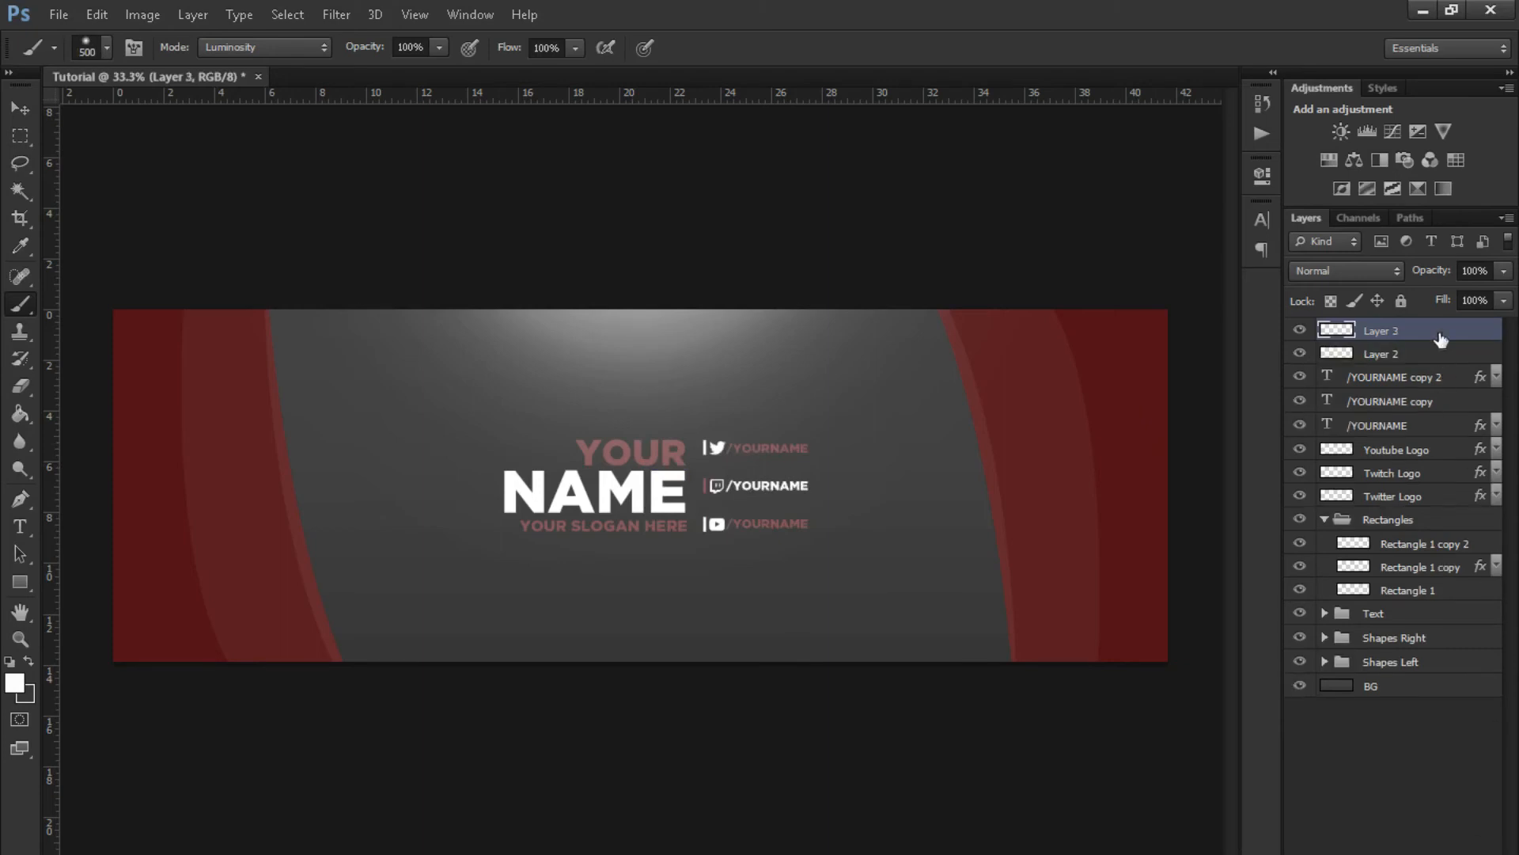
- Paint five soft white light spots spread across the banner's red sides and gray centre
left_click(1068, 348)
left_click(831, 645)
left_click(550, 388)
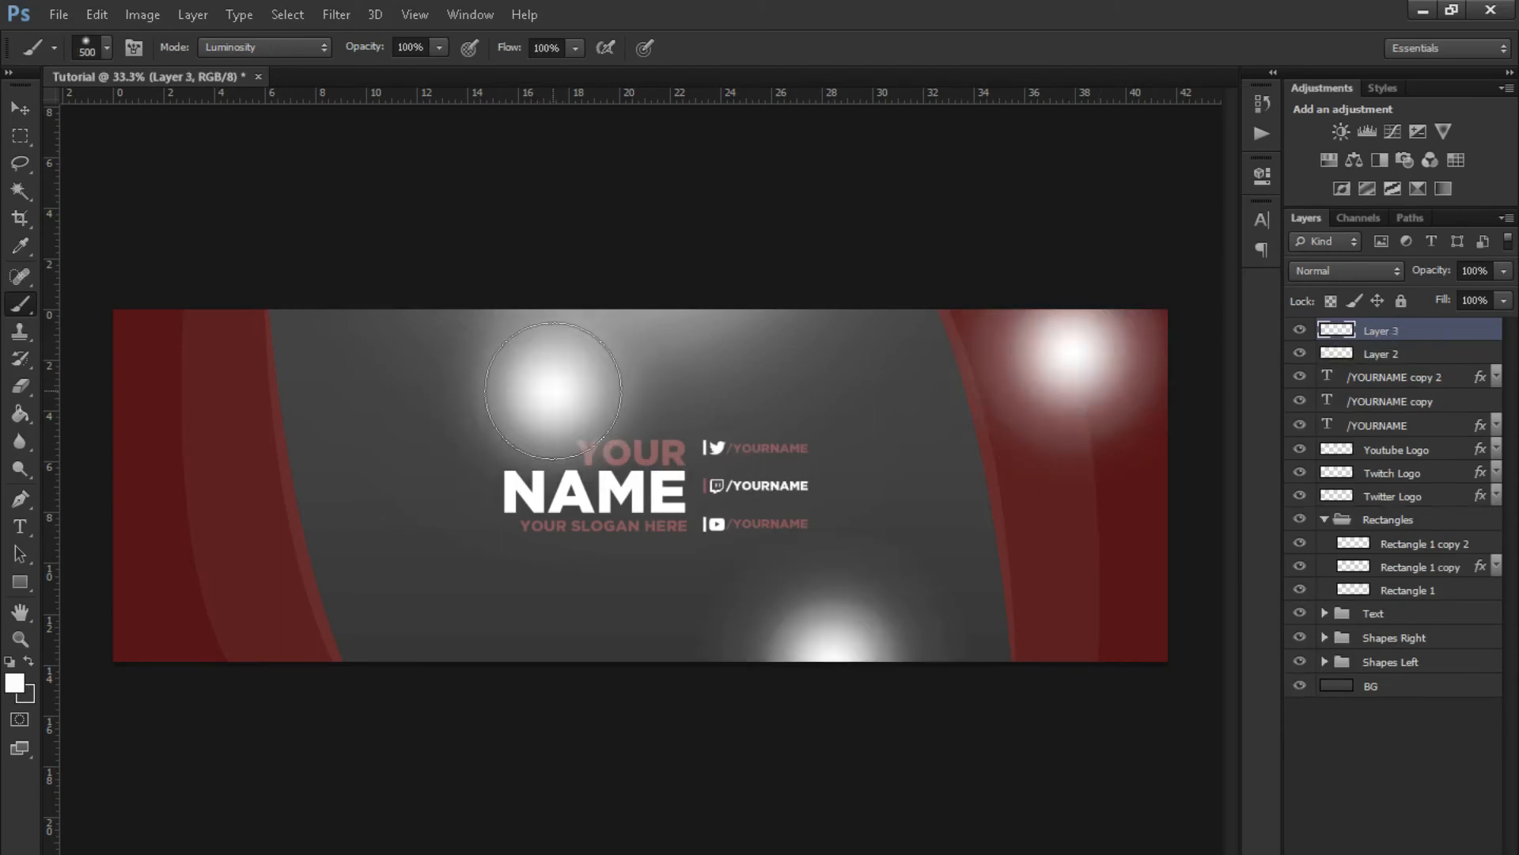
left_click(301, 640)
left_click(176, 360)
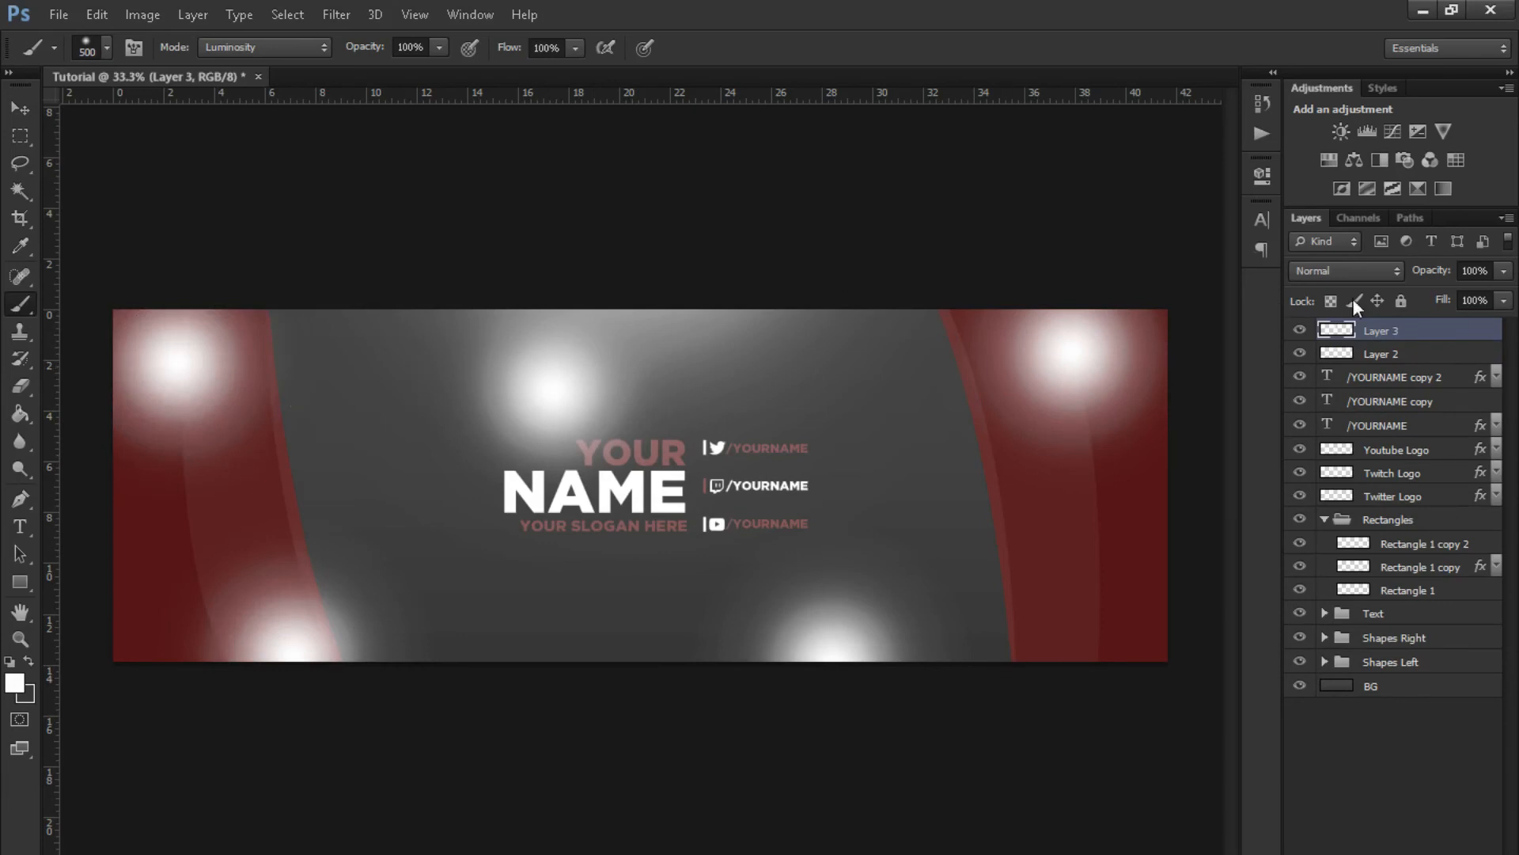
- Set the light spots layer to Overlay blending at 15% opacity and compare the banner with and without it
left_click(1349, 270)
left_click(1330, 547)
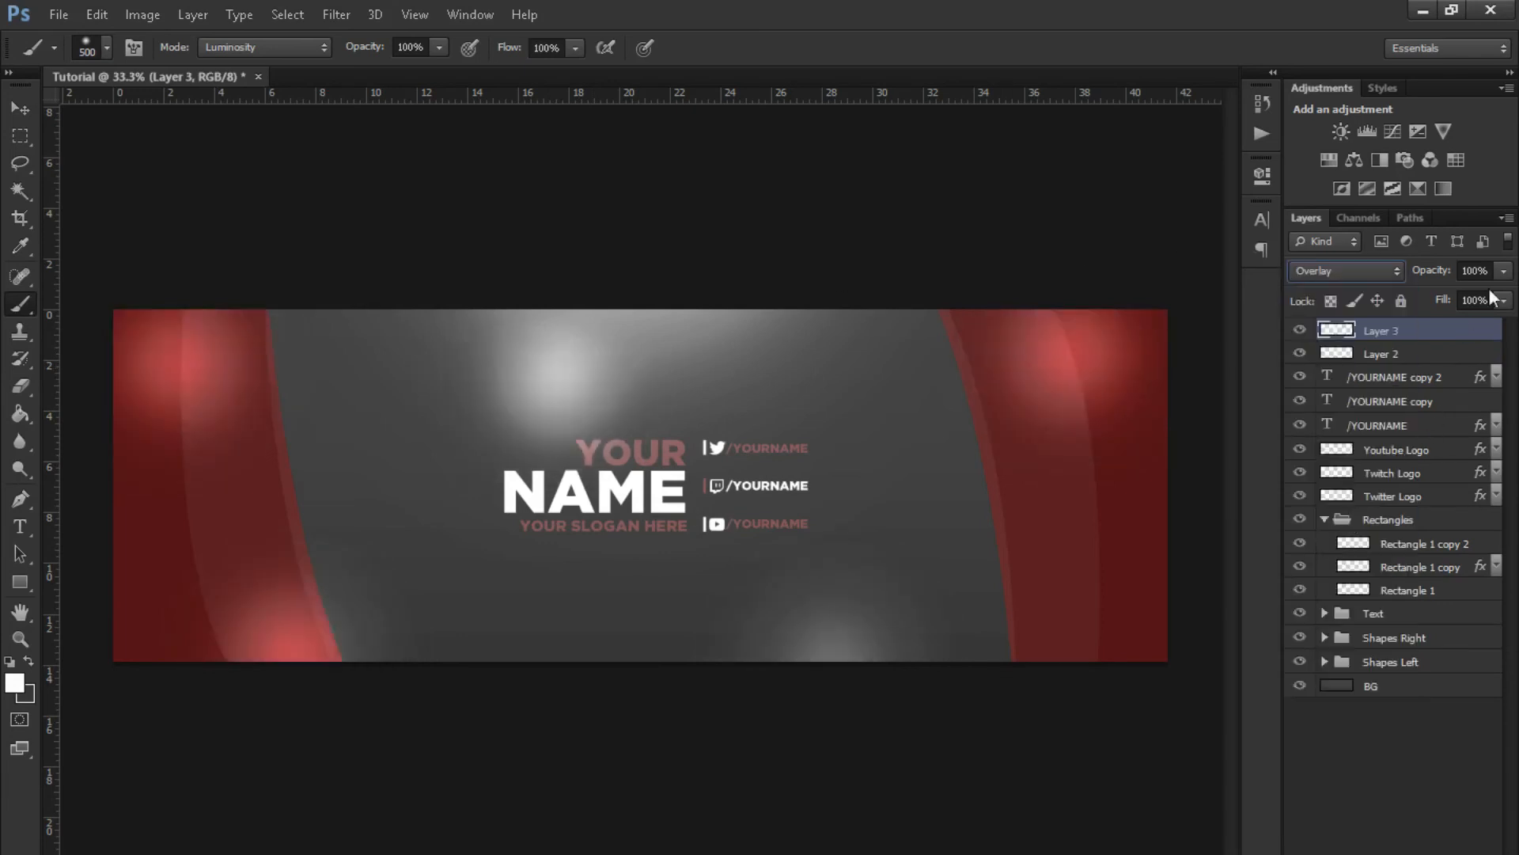
left_click_drag(1487, 286, 1412, 291)
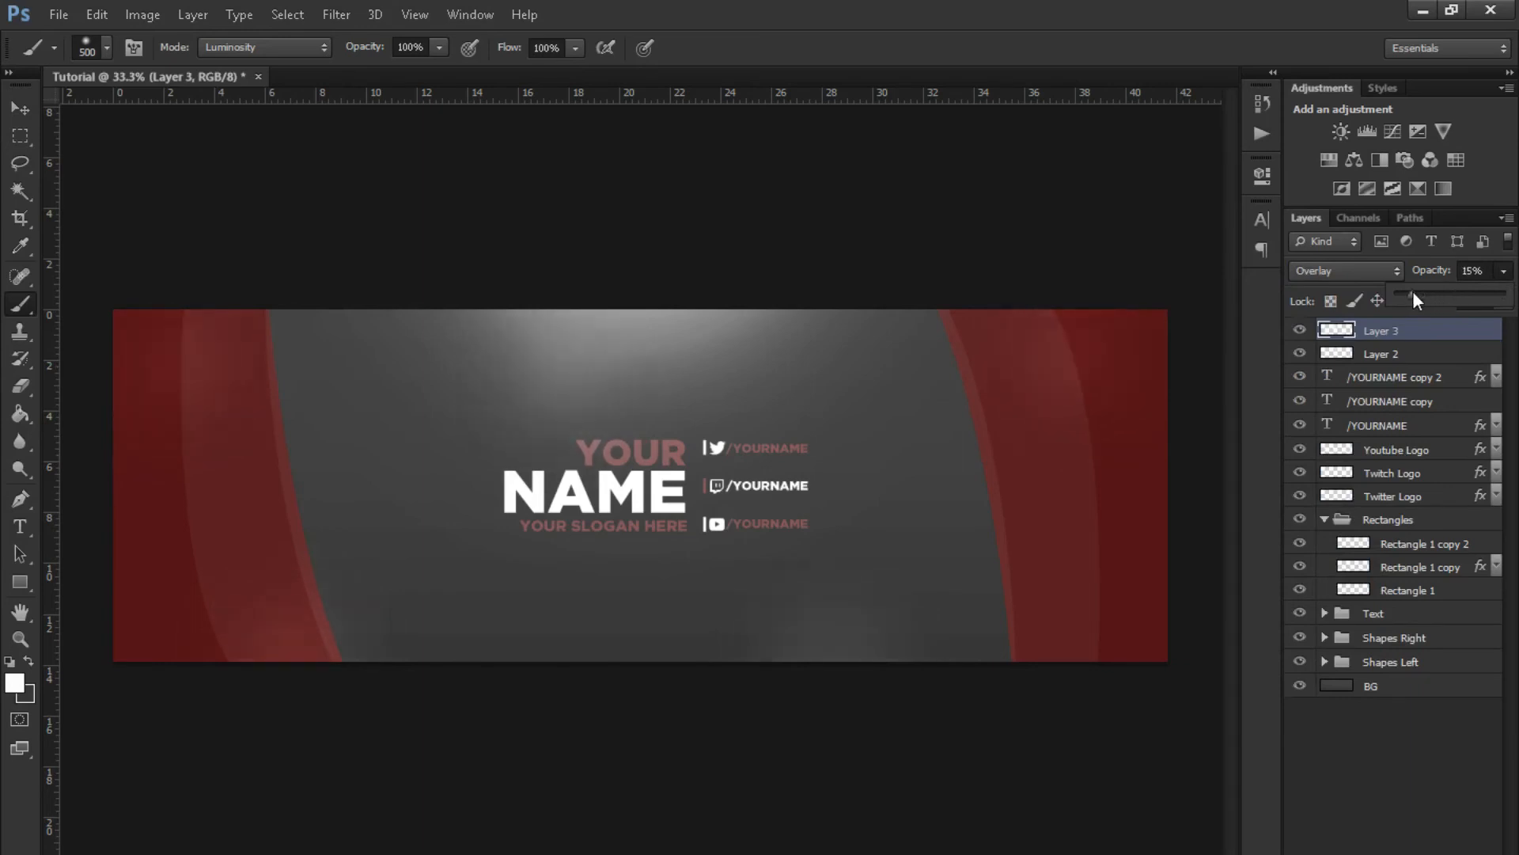
left_click(1302, 330)
left_click(1302, 330)
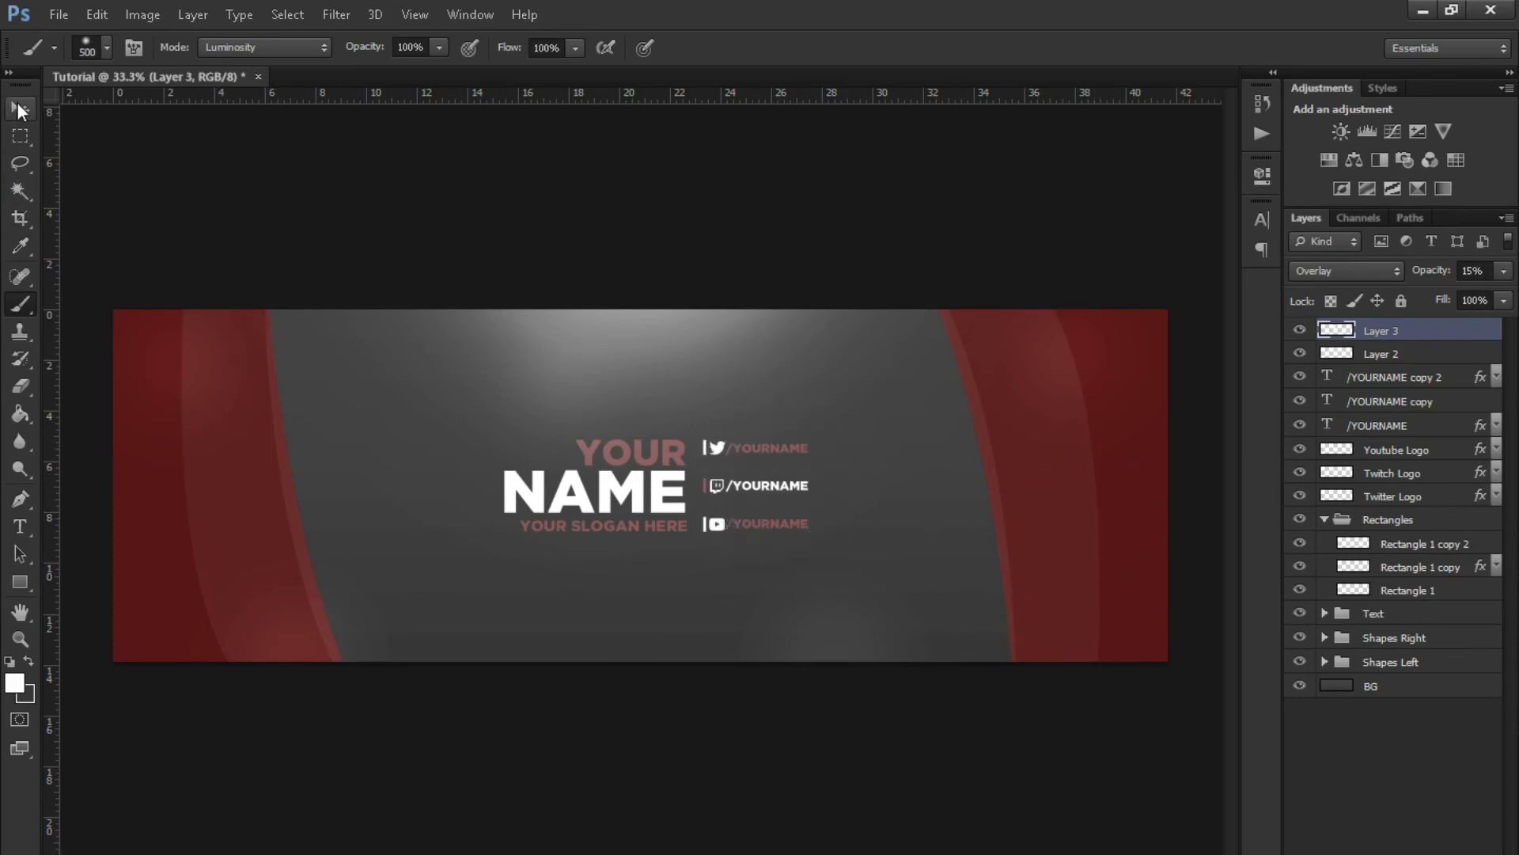
- Duplicate the Shapes Left group, merge the copy into a single layer and move the original group below BG
left_click(17, 102)
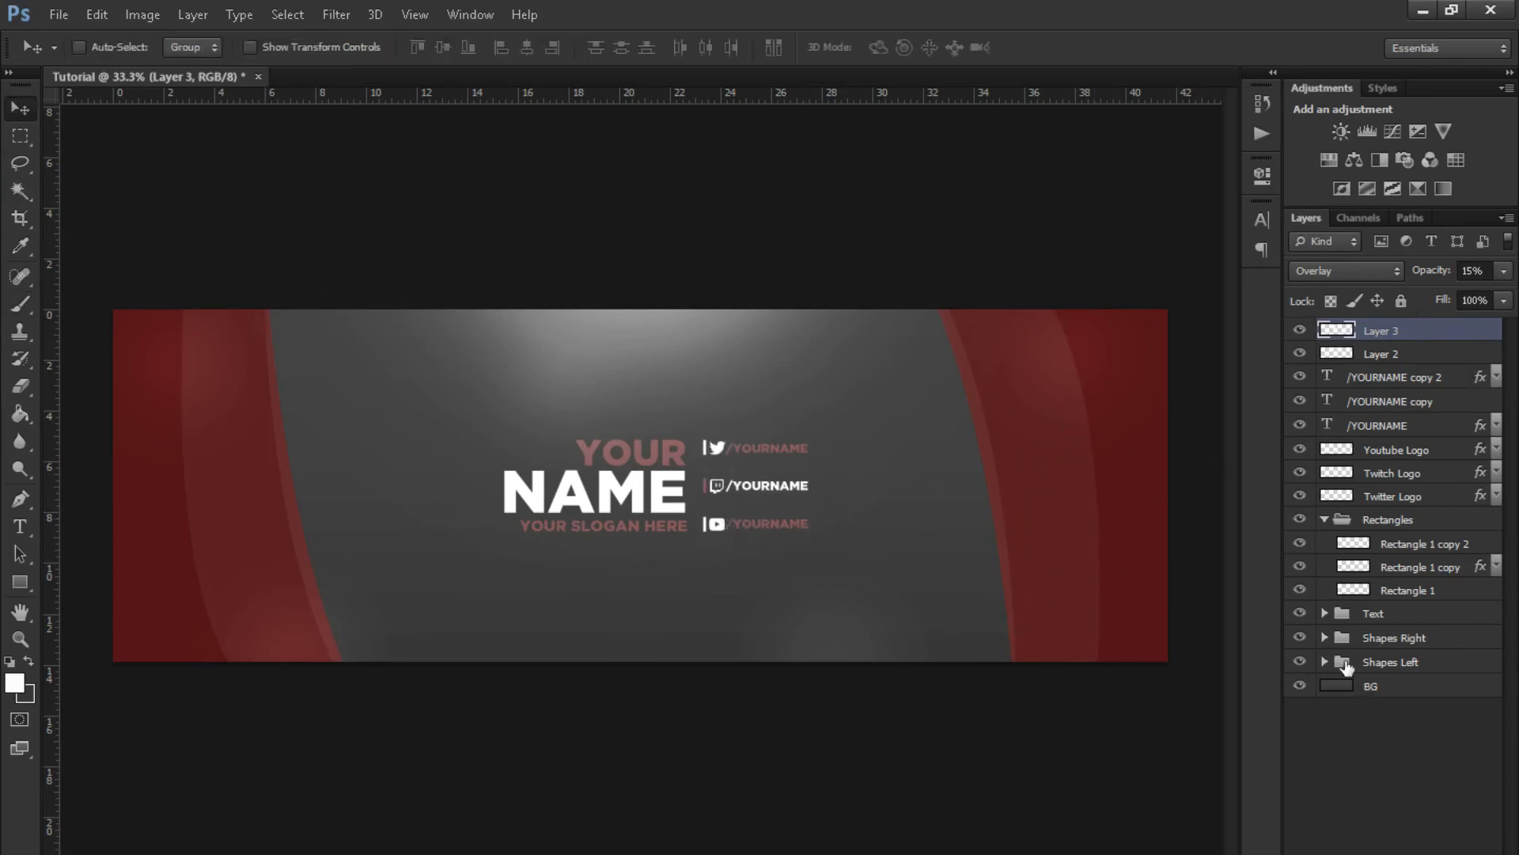
left_click(1300, 661)
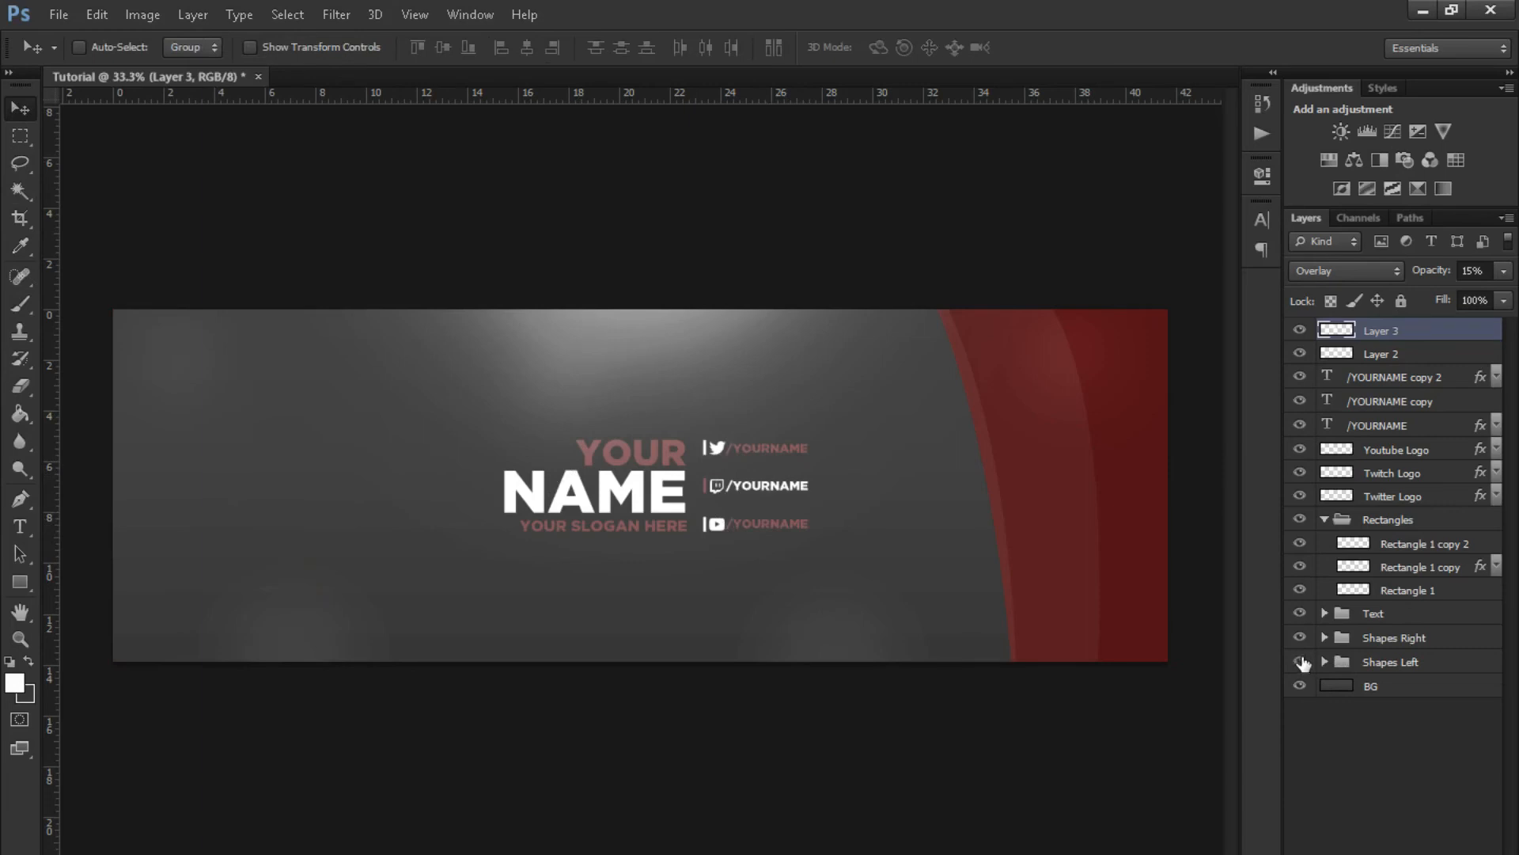
left_click(1300, 662)
left_click(1405, 662)
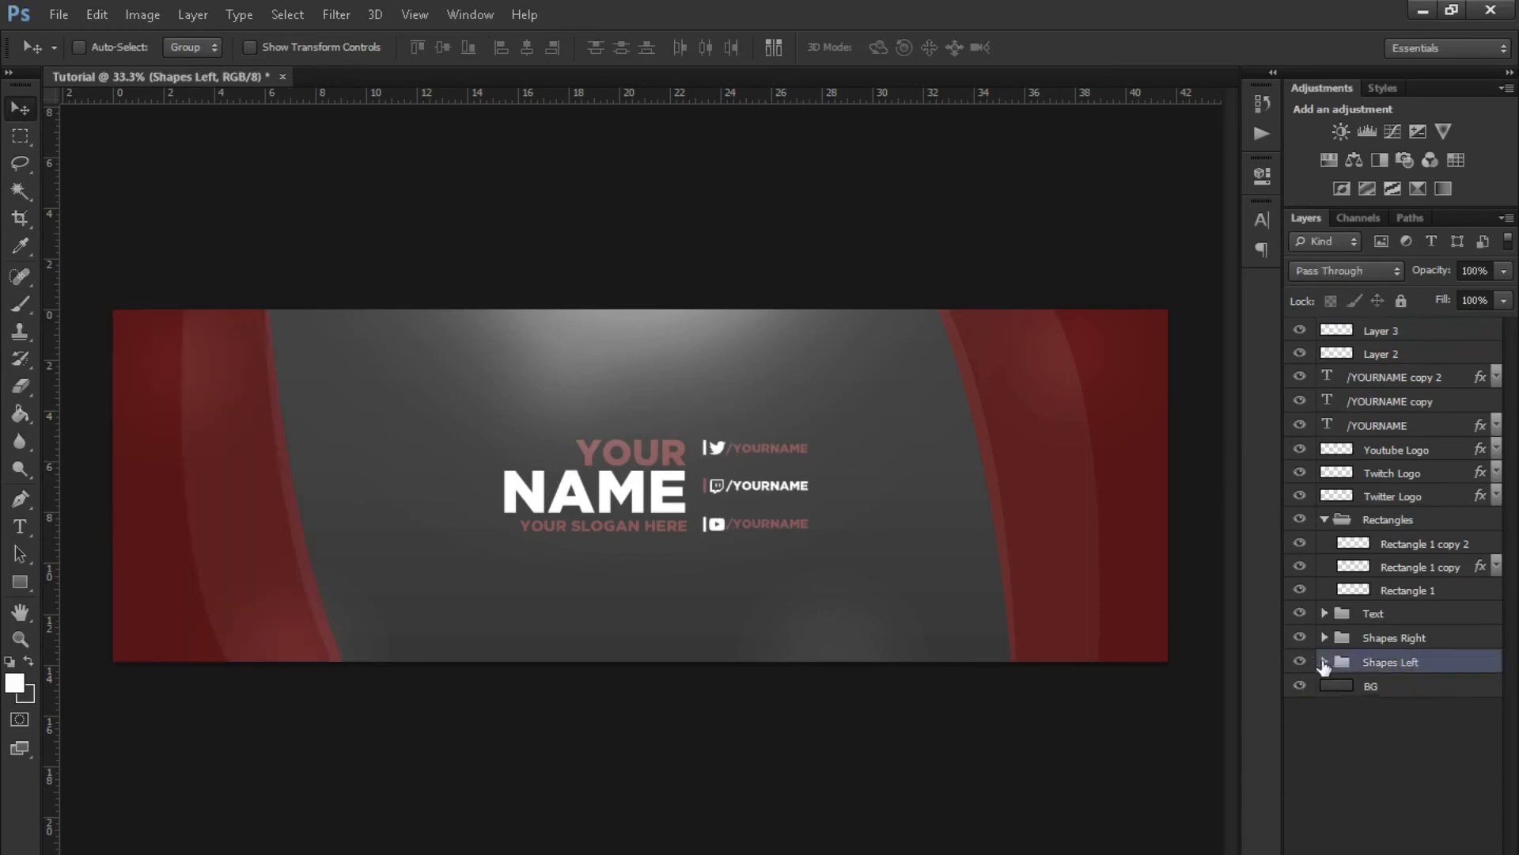
left_click(1323, 662)
left_click(1324, 661)
key("ctrl+j")
key("ctrl+e")
left_click_drag(1391, 687, 1386, 718)
- Duplicate the Shapes Right group, move the original group below BG and merge the copy into a single layer
left_click(1406, 641)
key("ctrl+j")
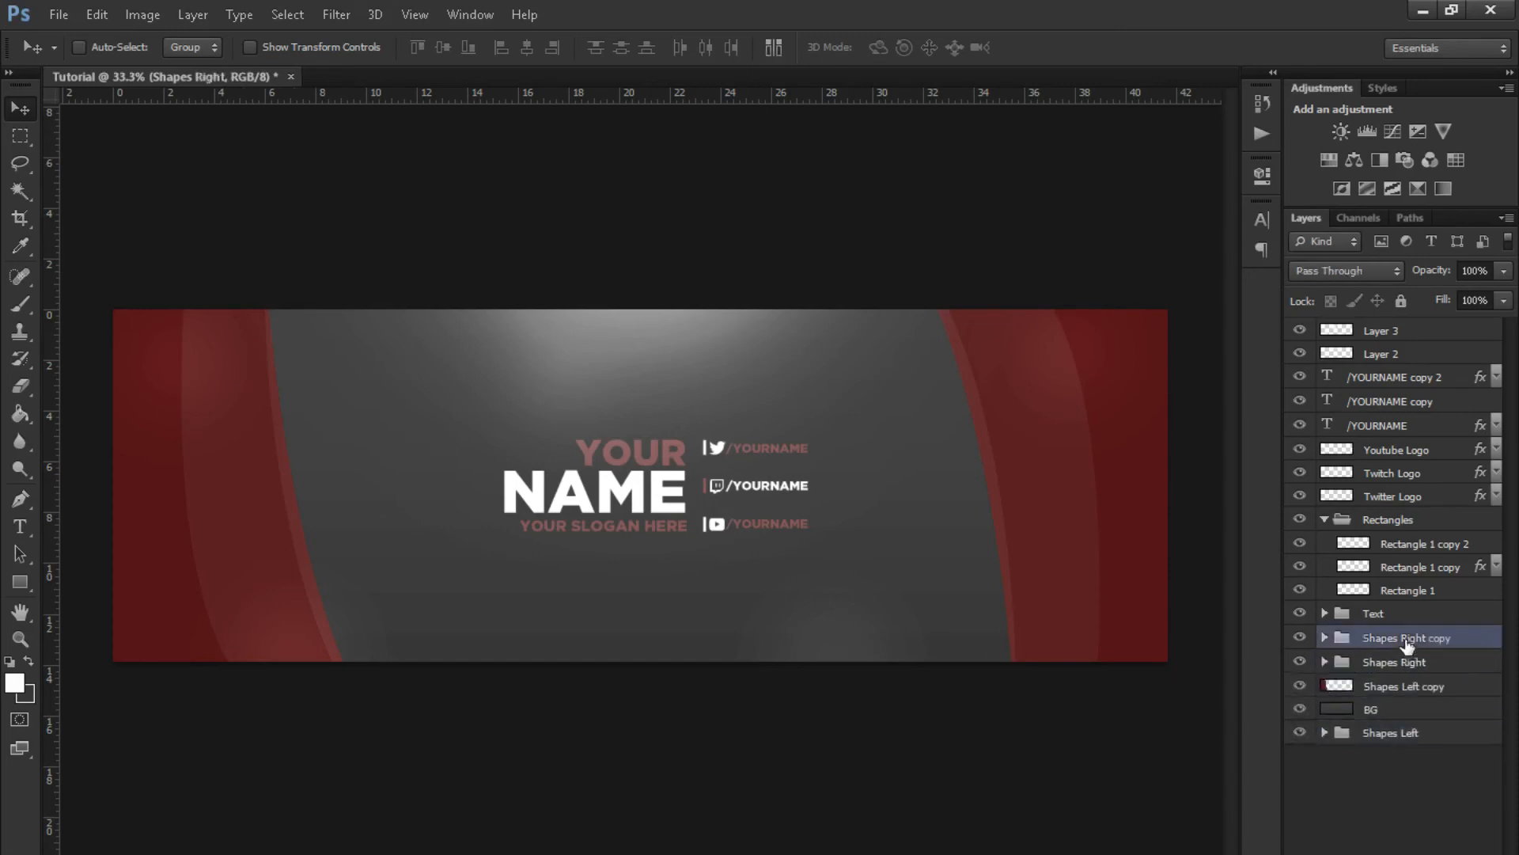
left_click_drag(1414, 662, 1430, 716)
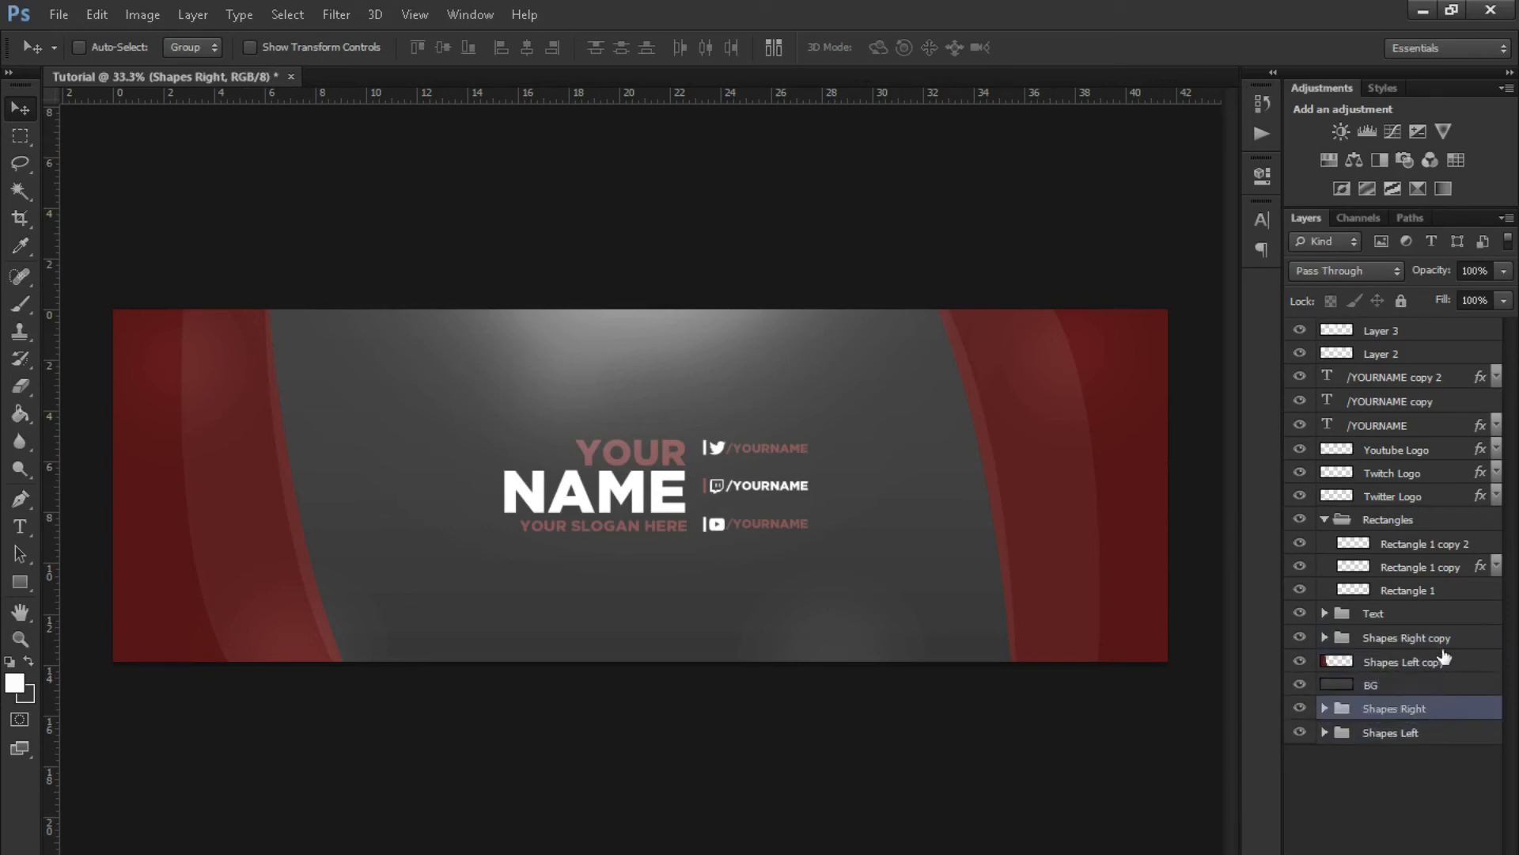
left_click(1442, 642)
key("ctrl+e")
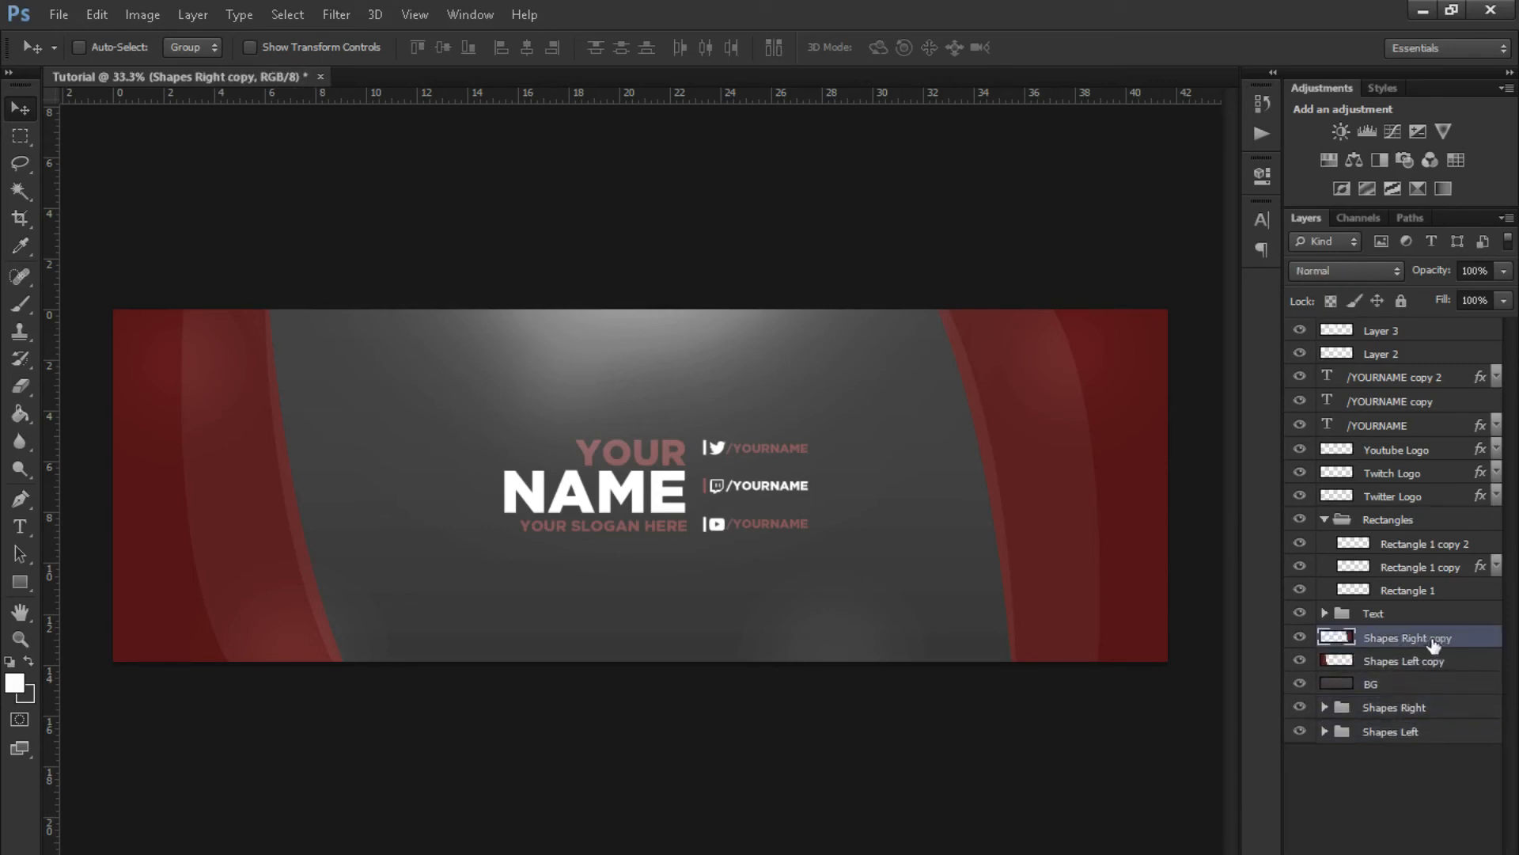
- Reduce the saturation of the Shapes Right copy layer to -35
key("ctrl+u")
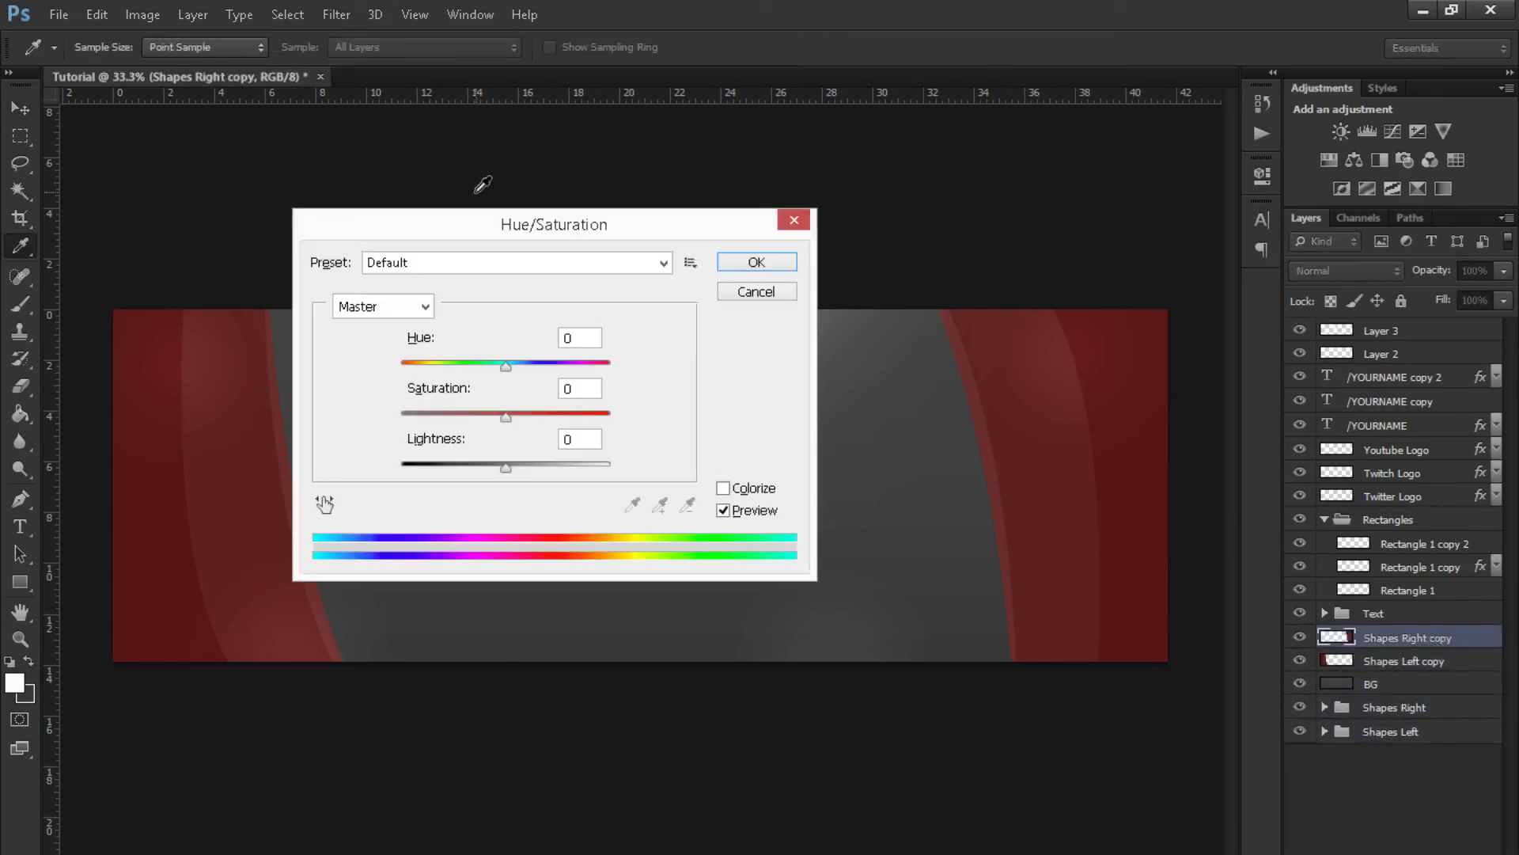
left_click_drag(505, 415, 469, 418)
left_click_drag(572, 228, 543, 561)
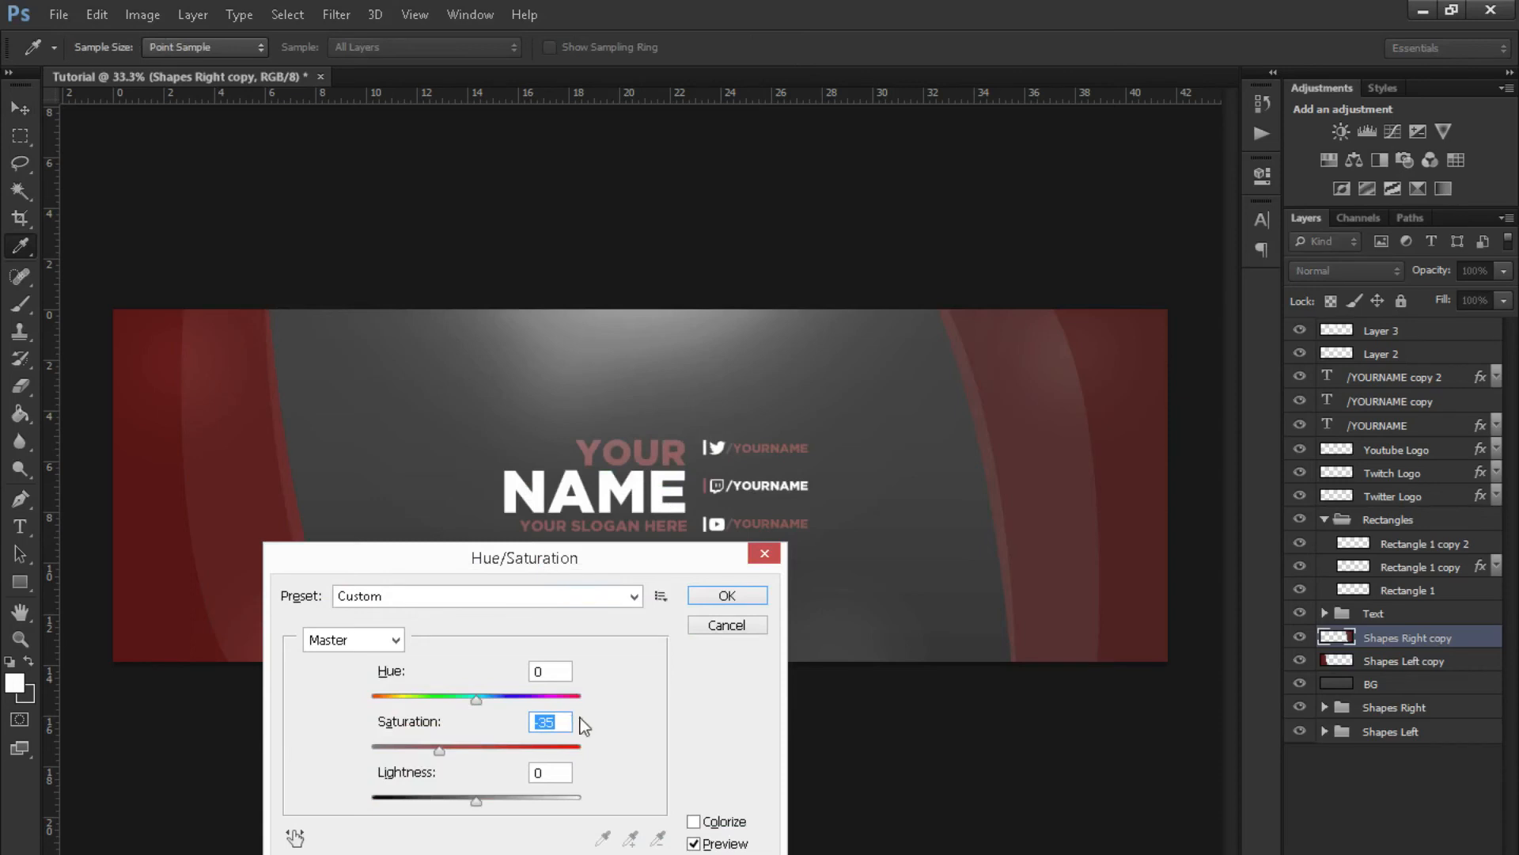
left_click(726, 595)
- Reduce the saturation of the Shapes Left copy layer to -35 to match the other side
left_click(1458, 662)
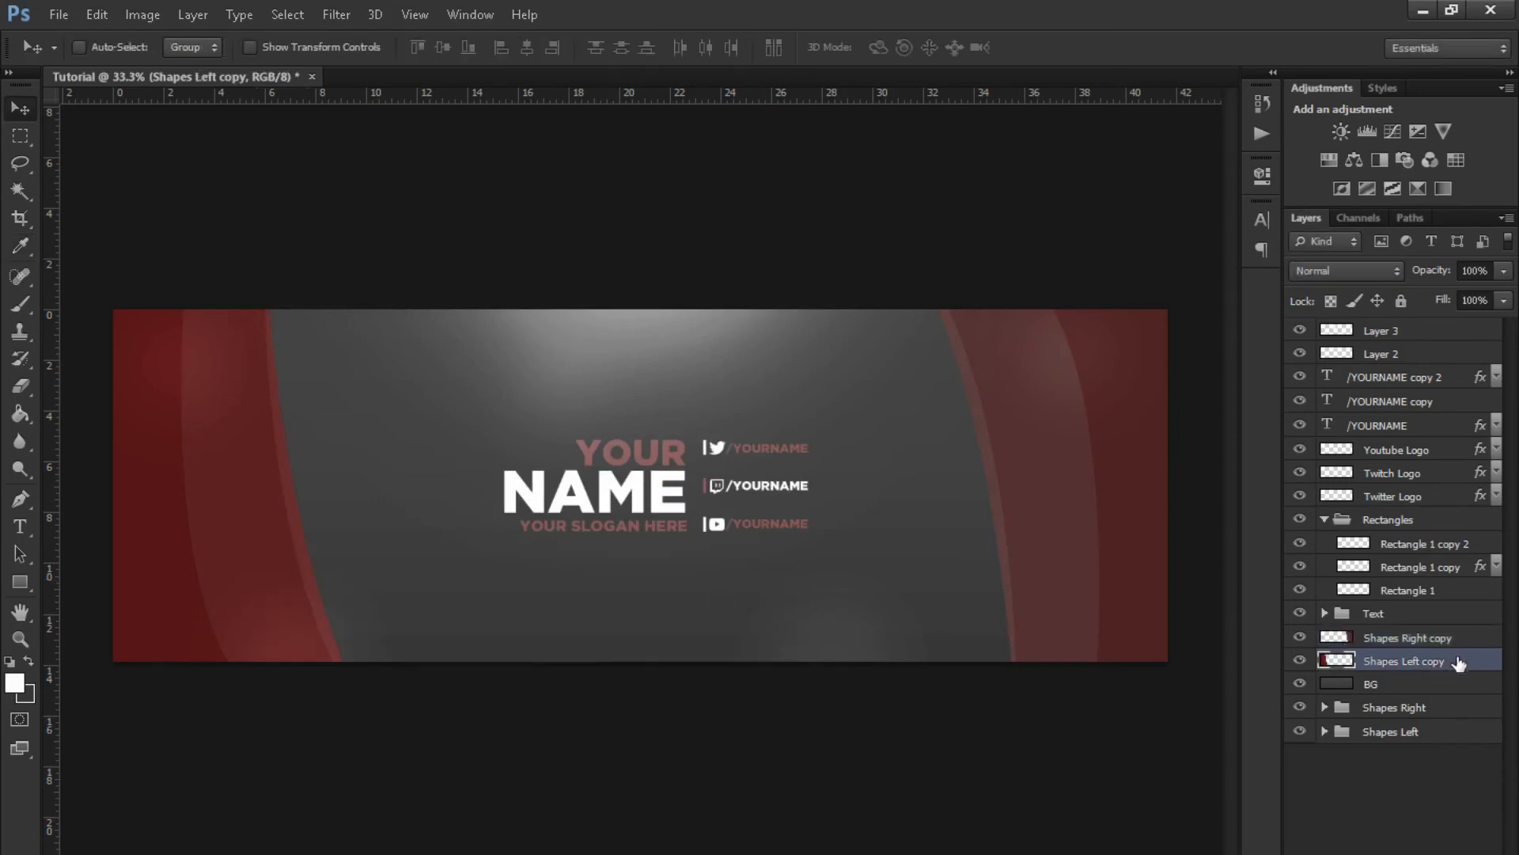
key("ctrl+u")
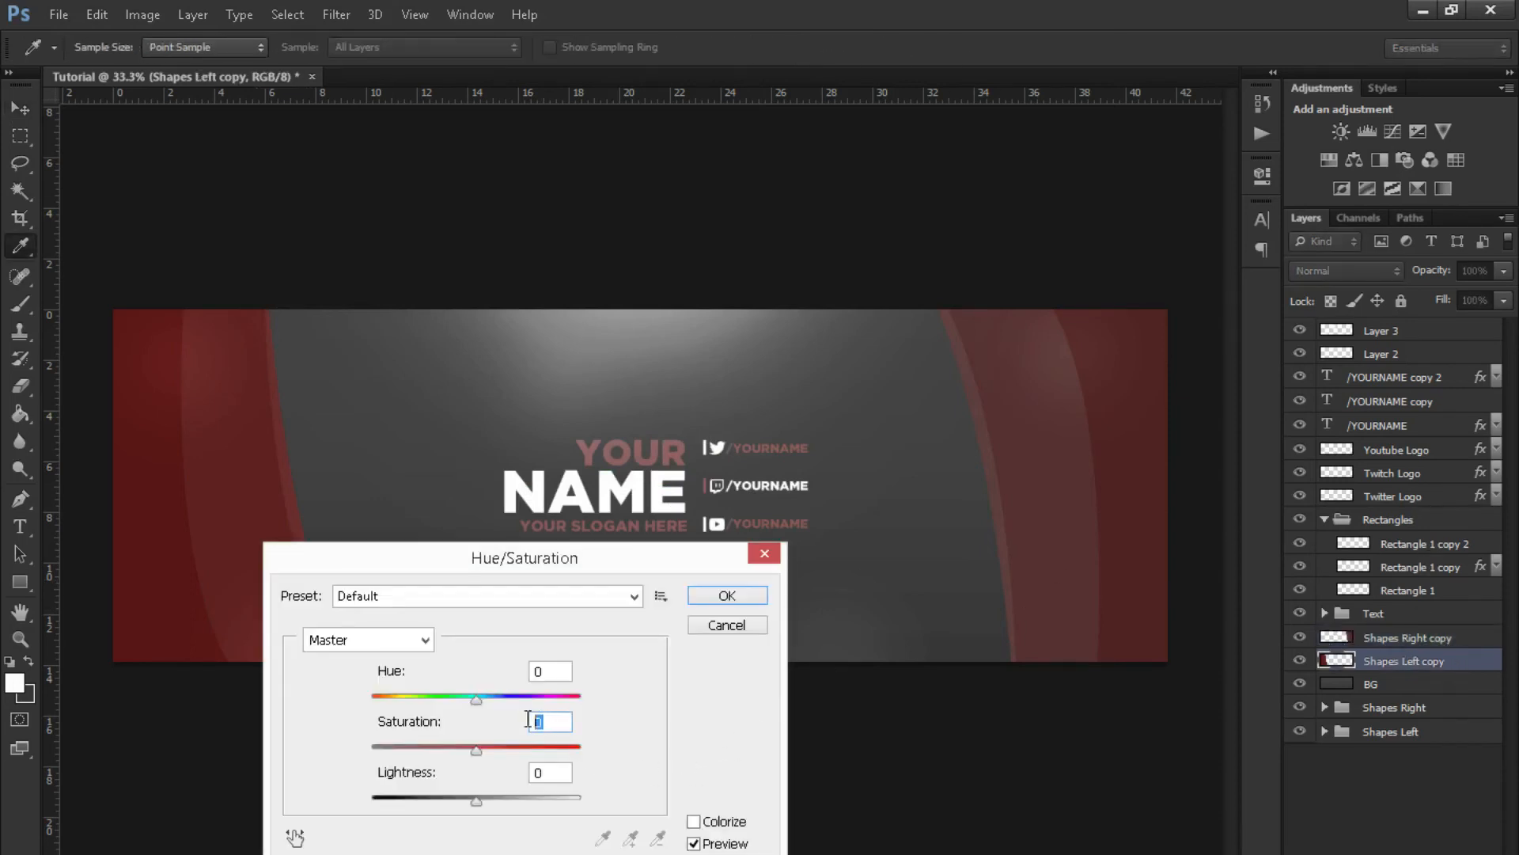
type("-35")
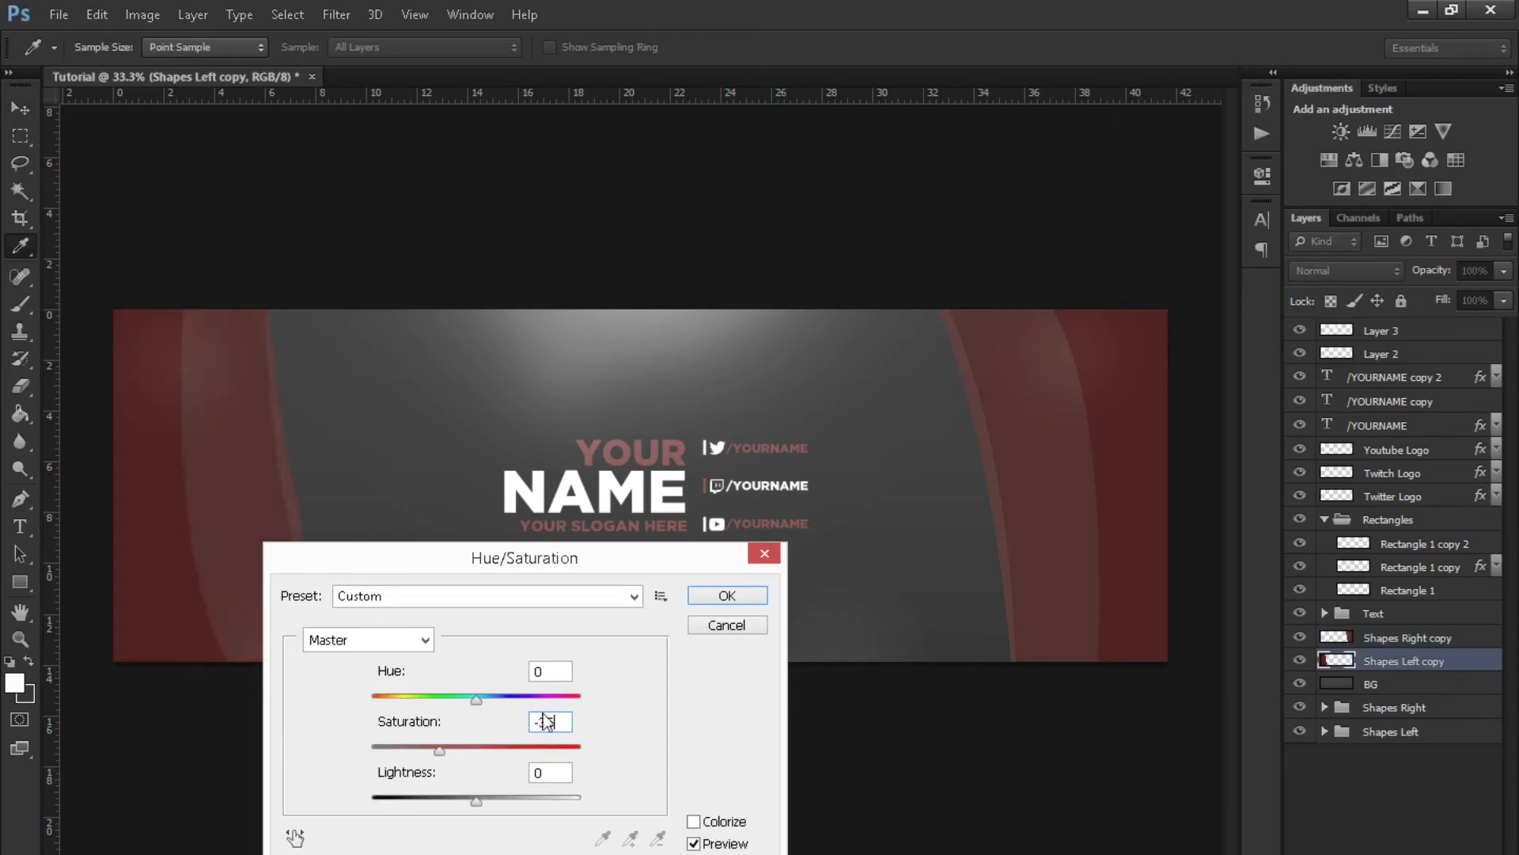
left_click(730, 595)
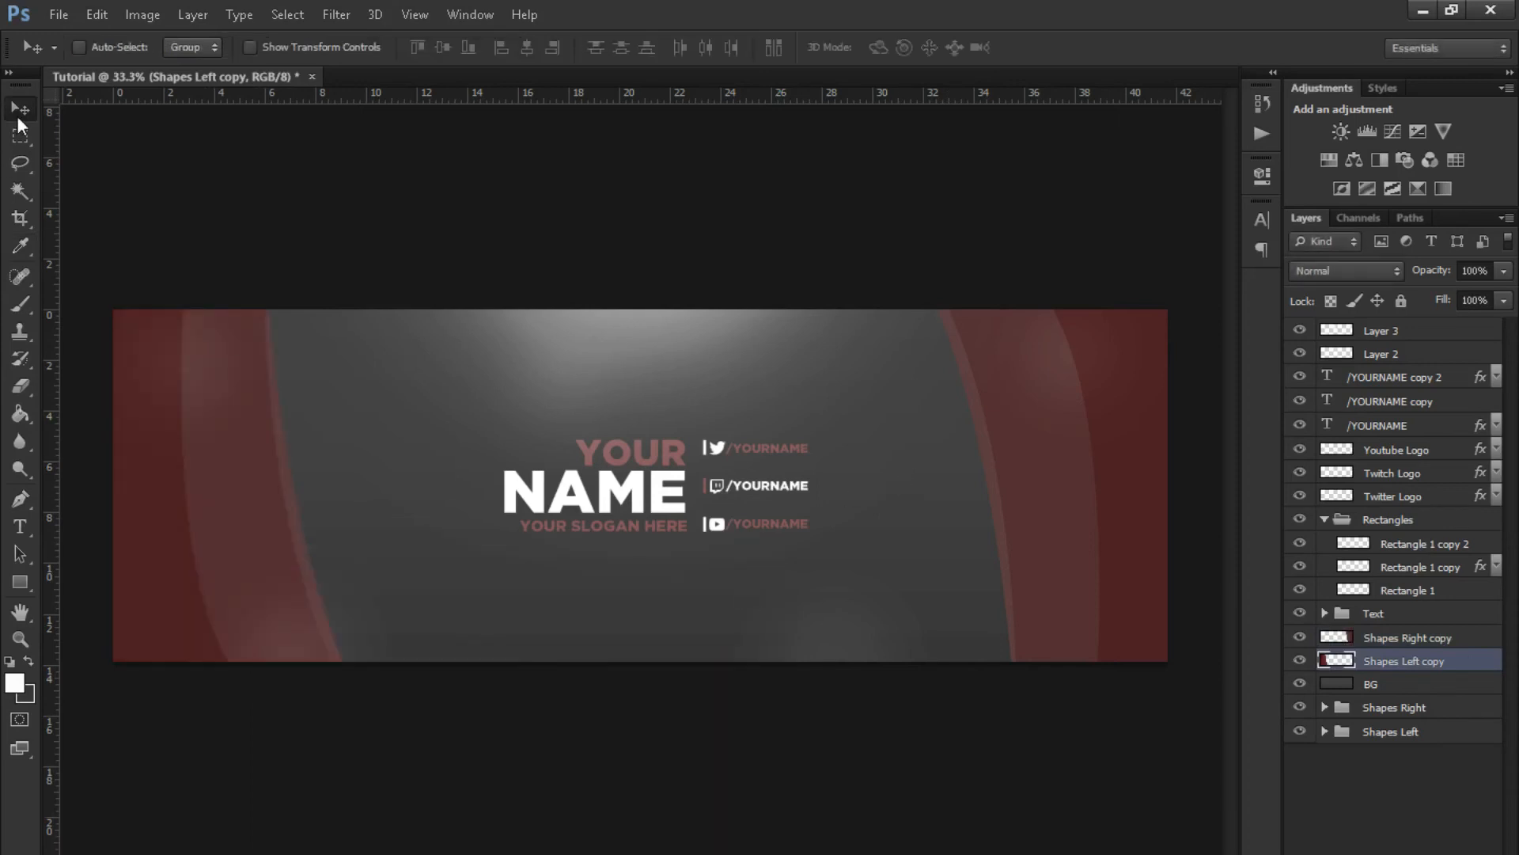
left_click(1335, 755)
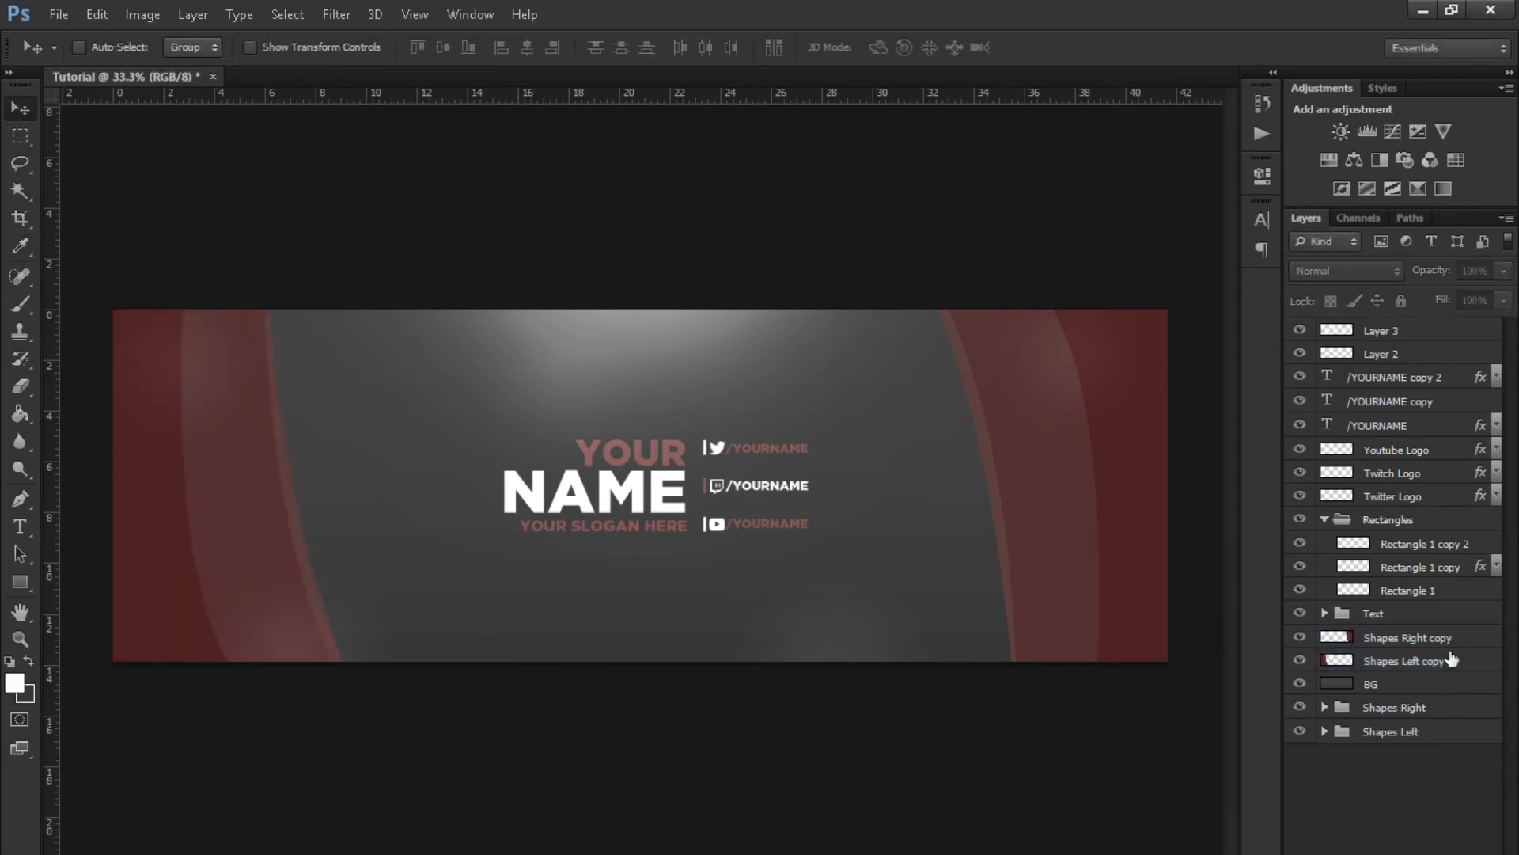
left_click(1423, 340)
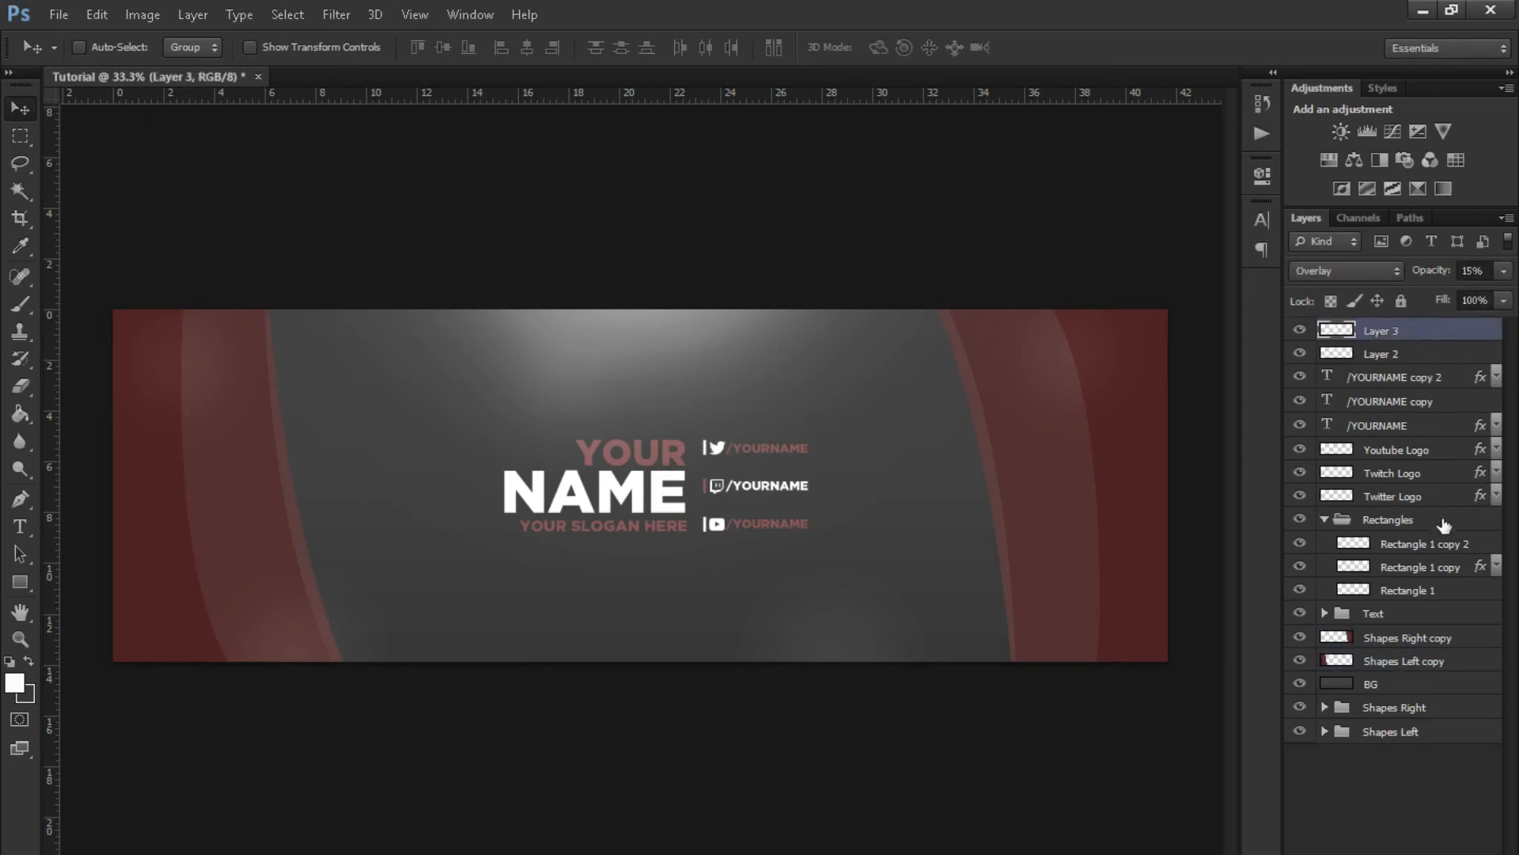
left_click(1325, 520)
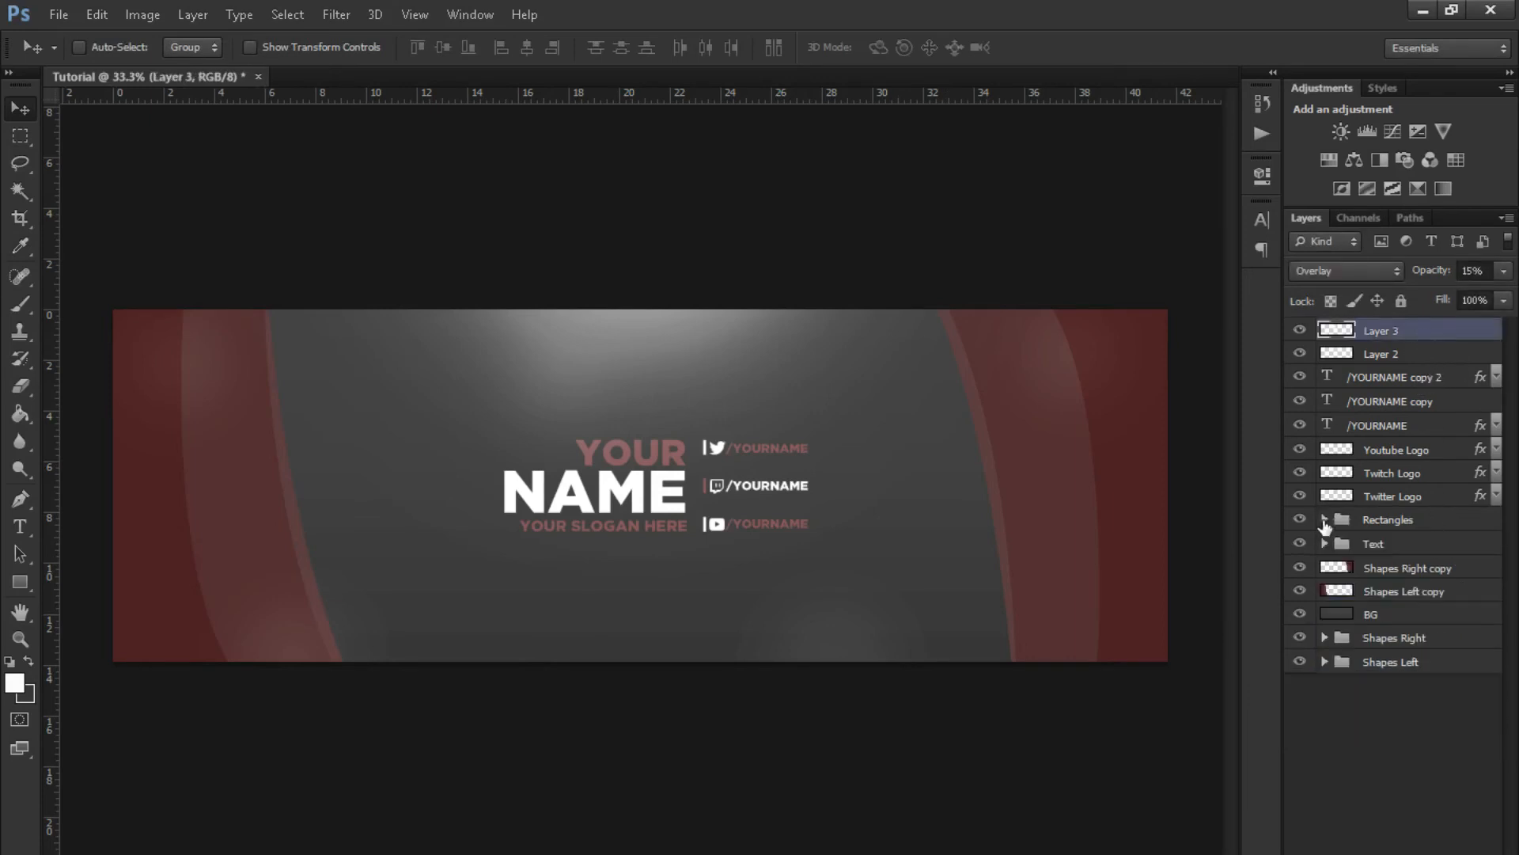
left_click(1422, 546, "shift")
key("ctrl+j")
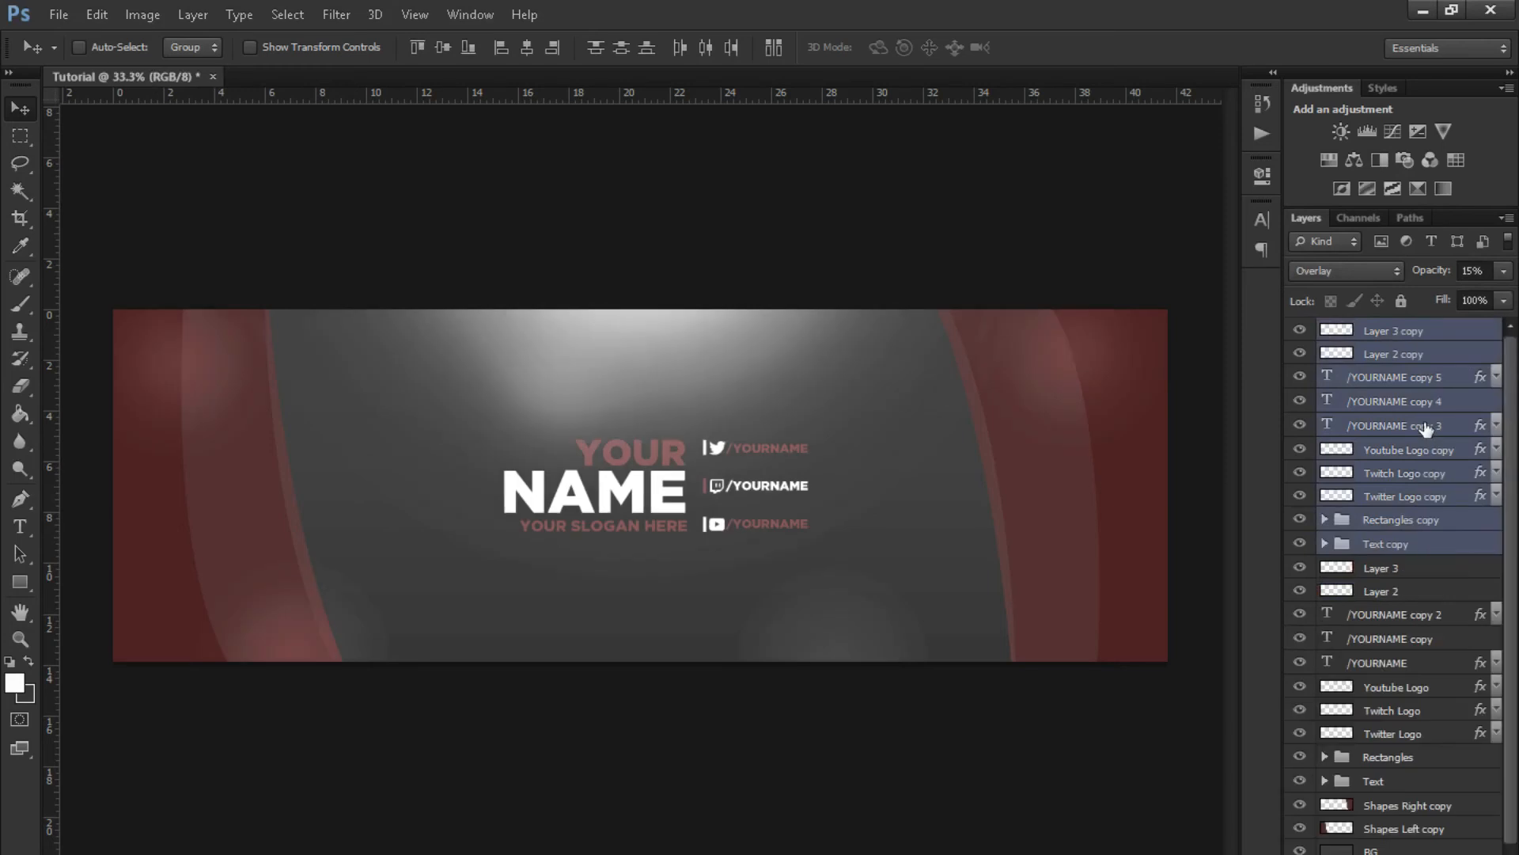
key("Delete")
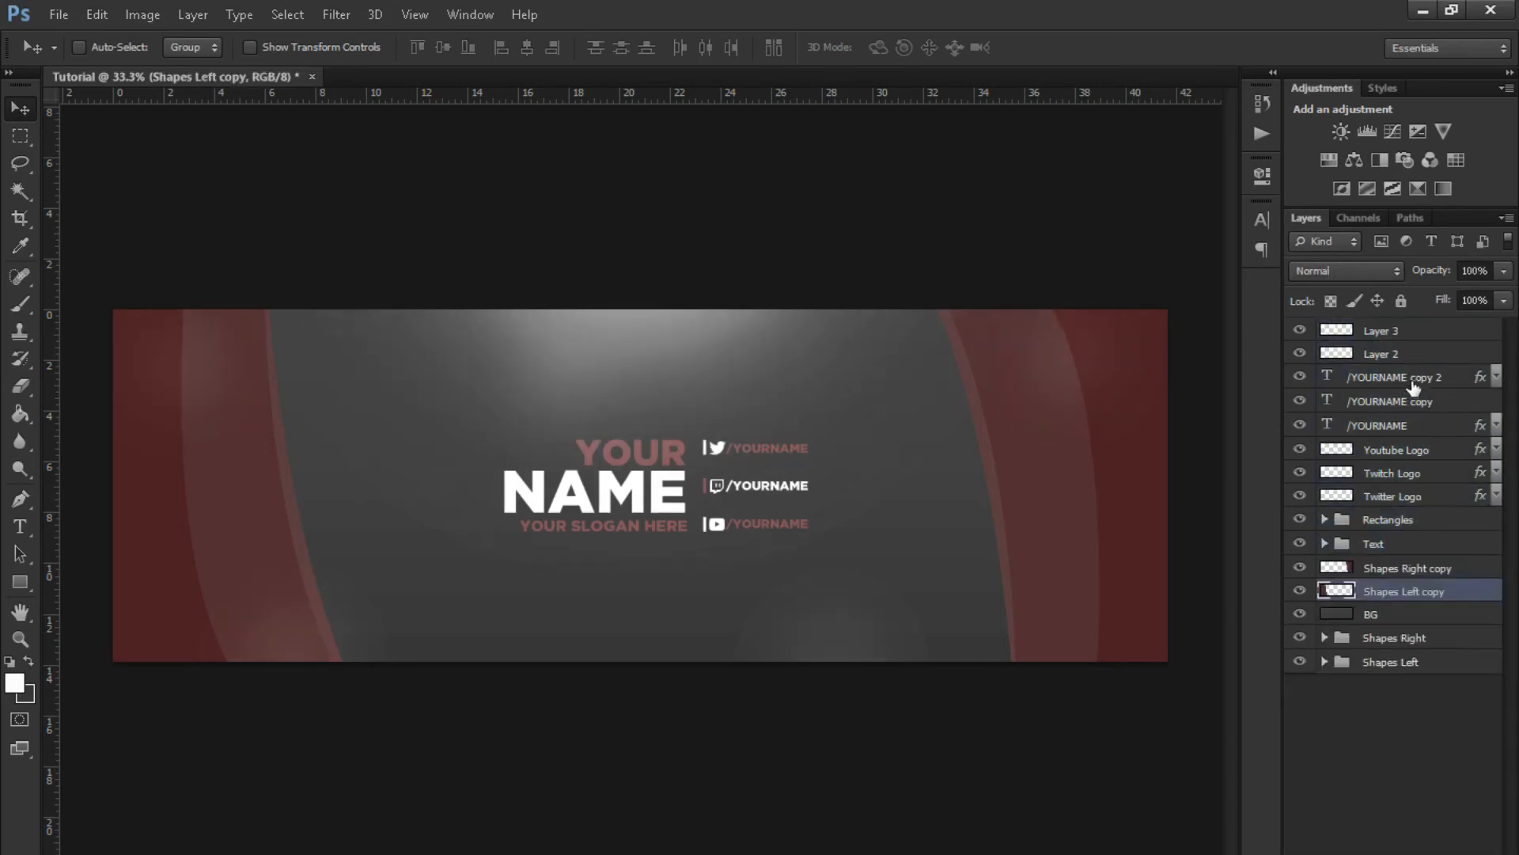
- Duplicate the handle texts, social logos, Rectangles group and Text group, and put the copies together in a new group
left_click(1416, 379)
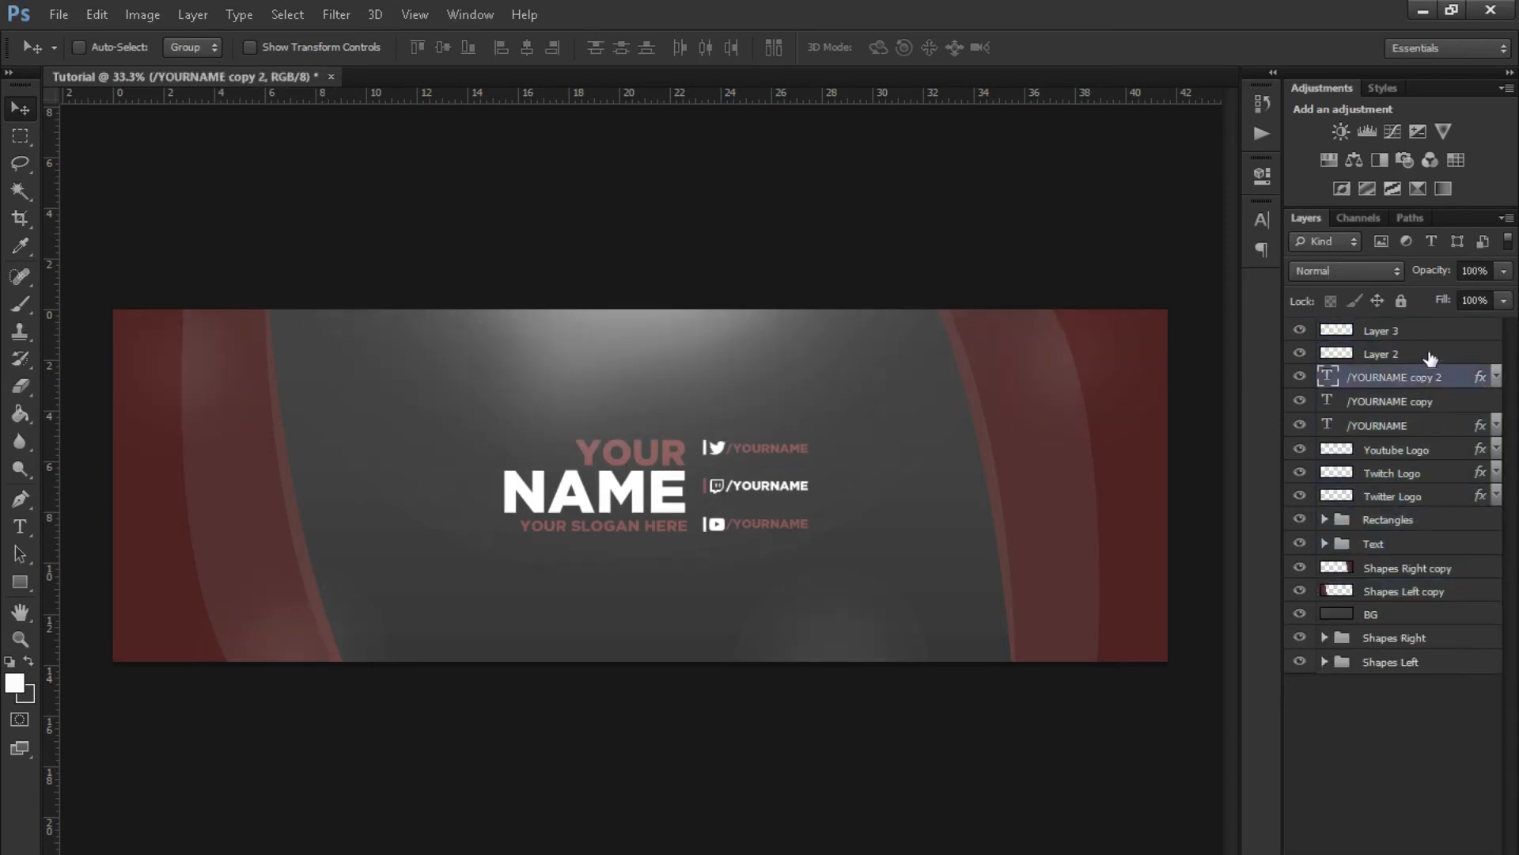
left_click(1405, 548, "shift")
key("ctrl+j")
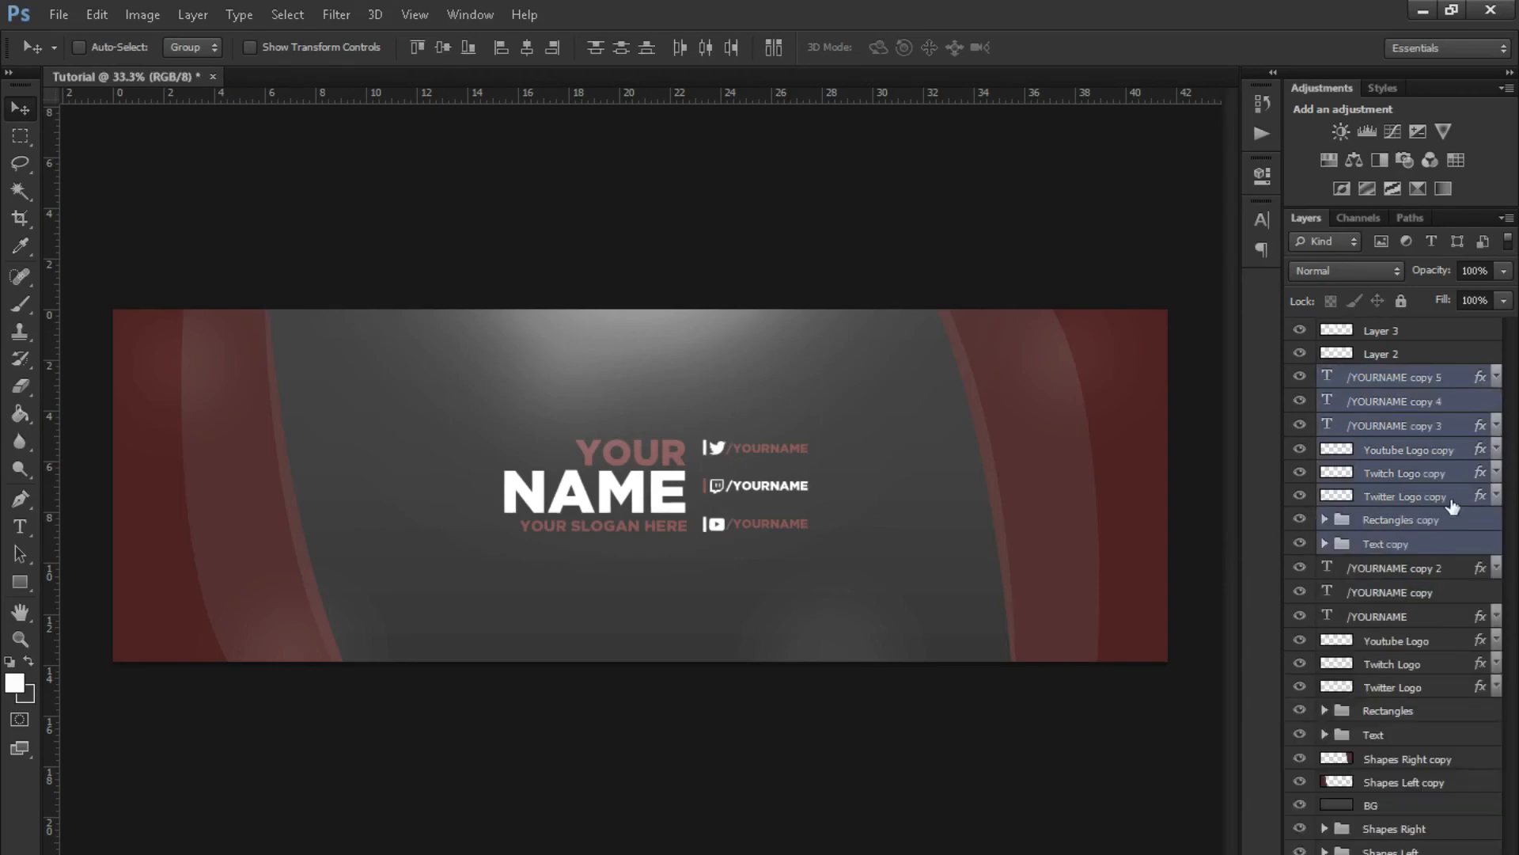
key("ctrl+g")
left_click_drag(530, 412, 564, 427)
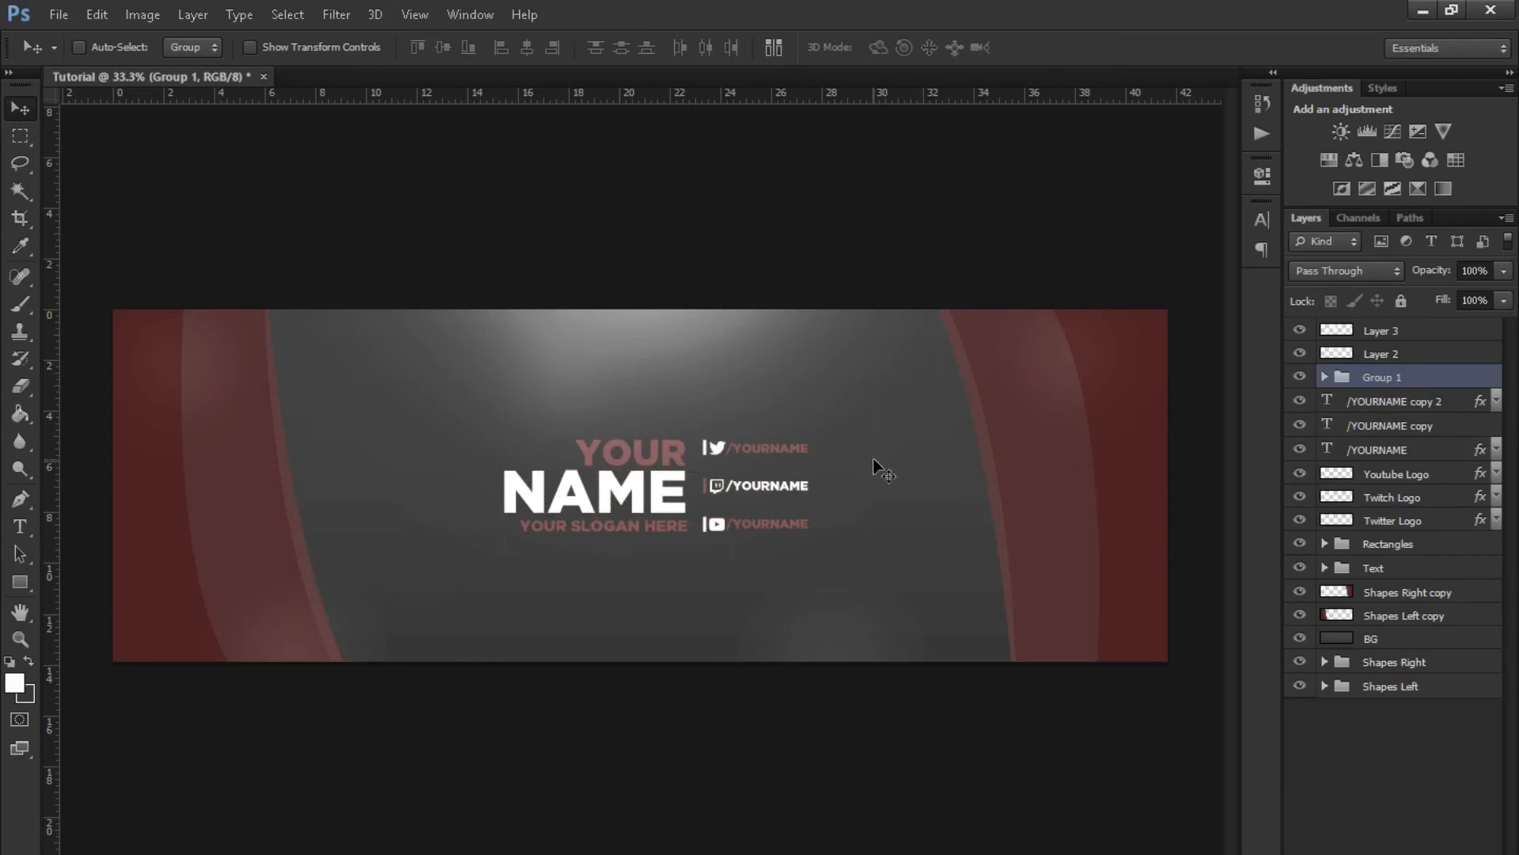
- Scale the group of copies up to about 255% across the banner and move it below the Text group
key("ctrl+t")
left_click_drag(809, 438, 1042, 353)
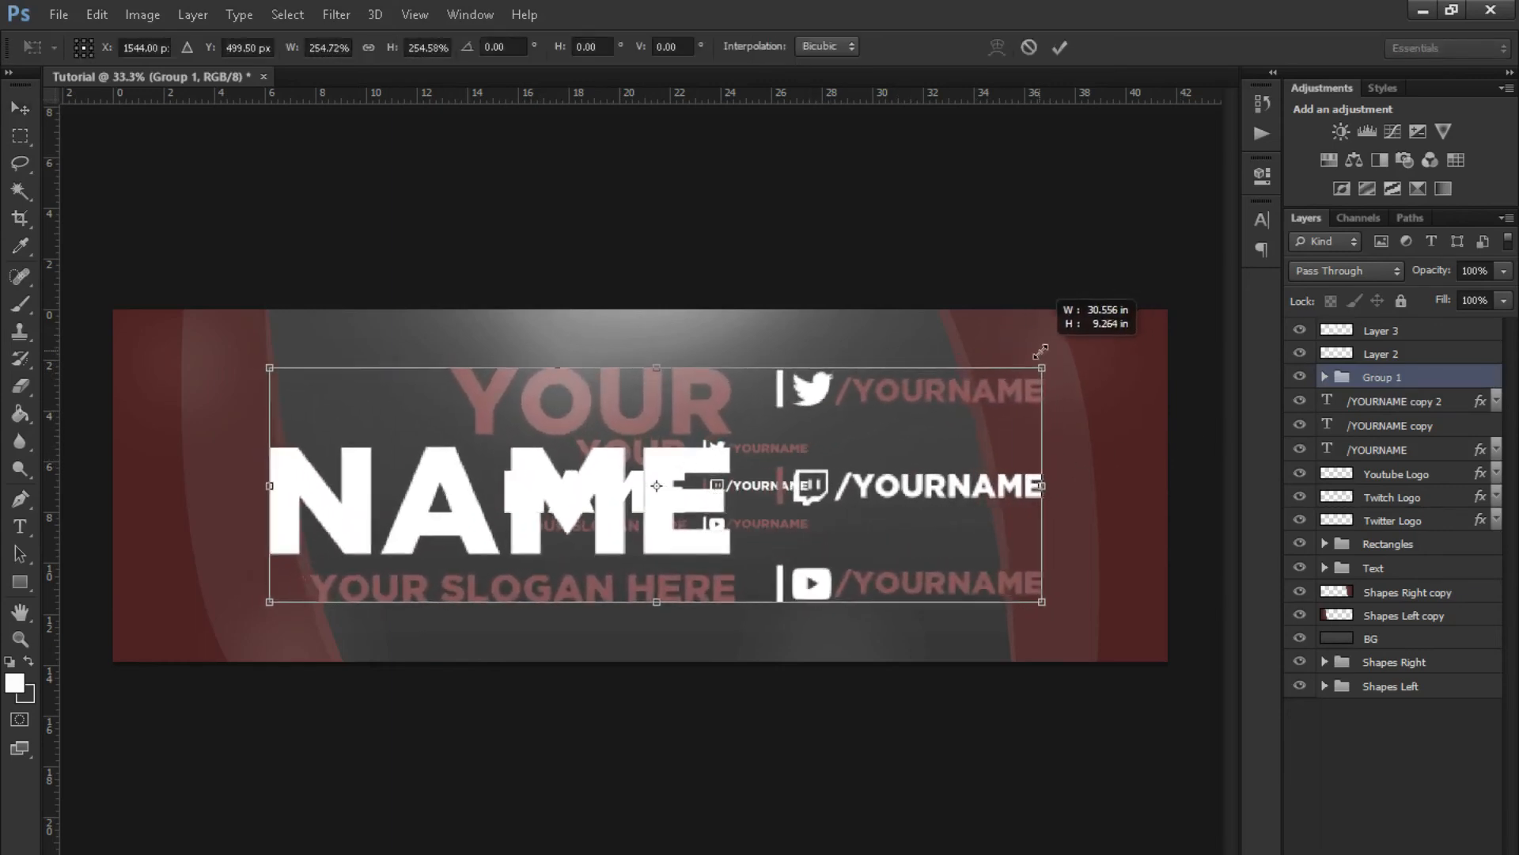
left_click(1059, 47)
left_click_drag(1381, 377, 1403, 582)
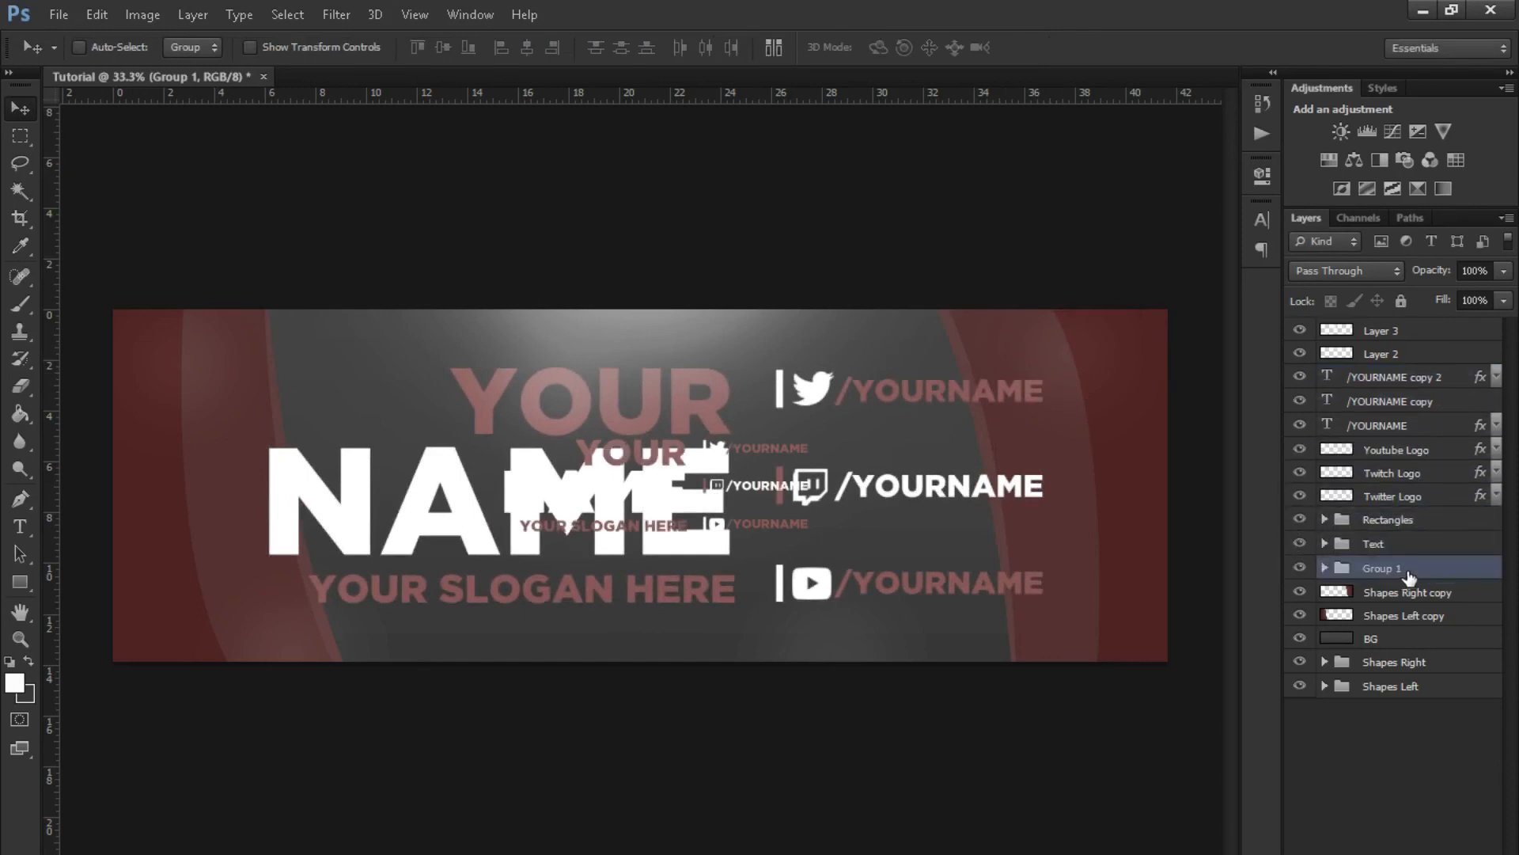
- Move the enlarged group directly above the BG layer, behind the side shapes, and set its opacity to 5%
left_click(338, 16)
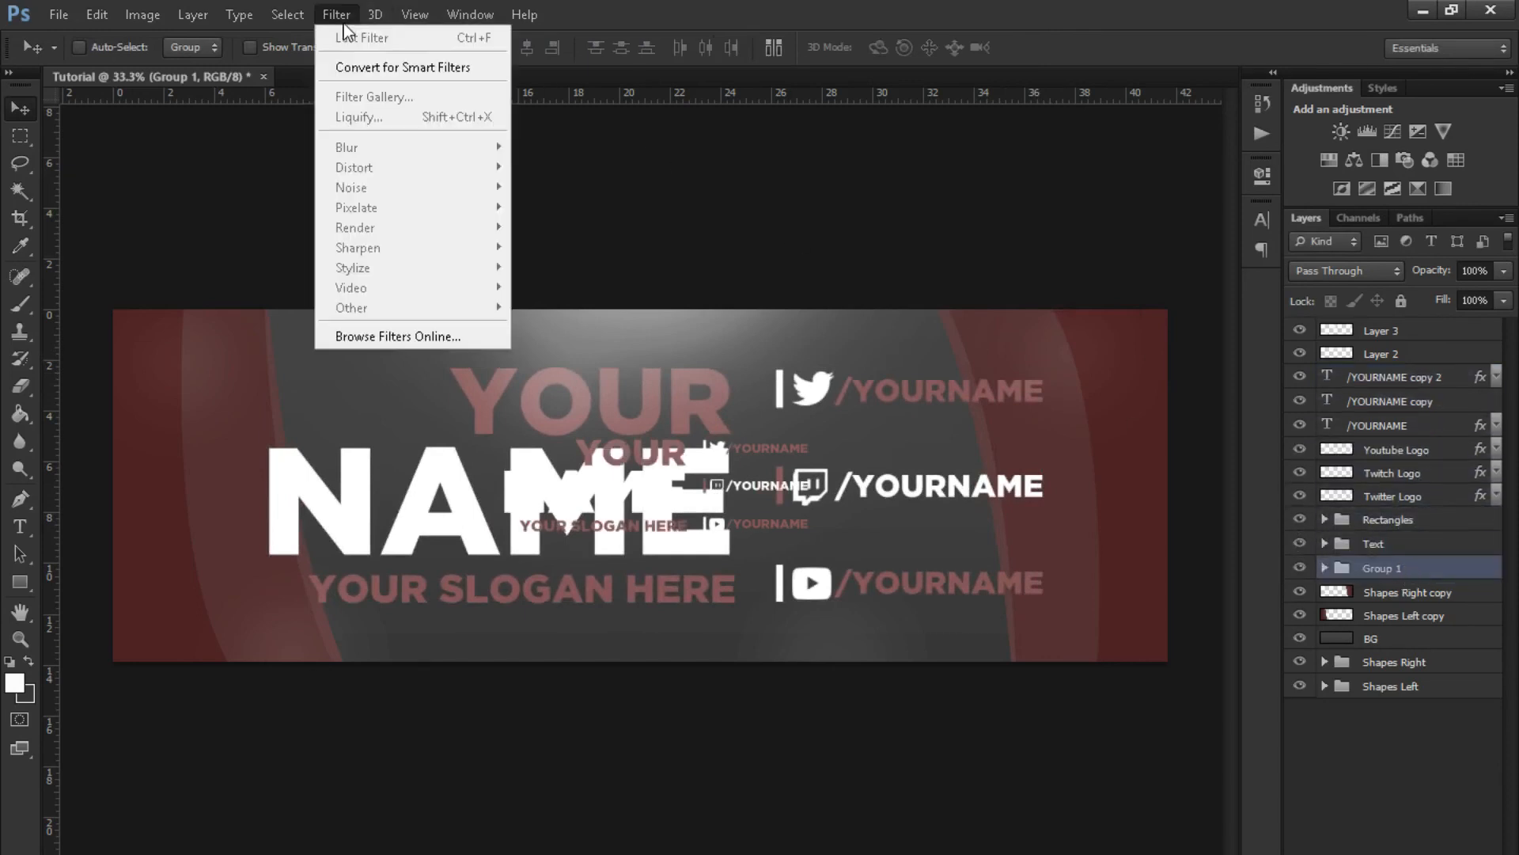
left_click(338, 16)
left_click(1504, 270)
left_click_drag(1415, 295, 1404, 293)
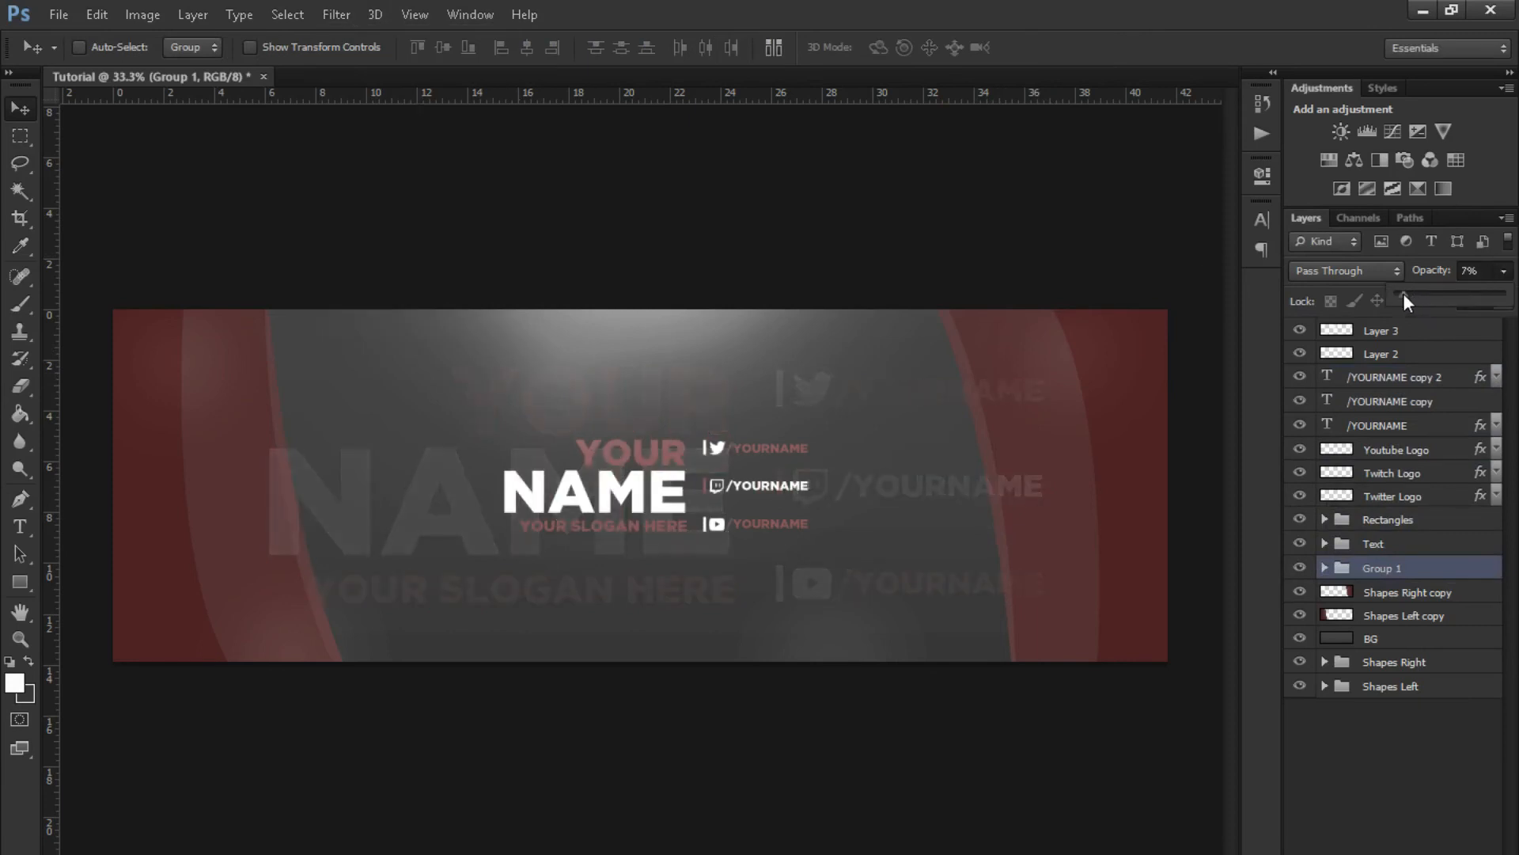
left_click_drag(1446, 568, 1421, 625)
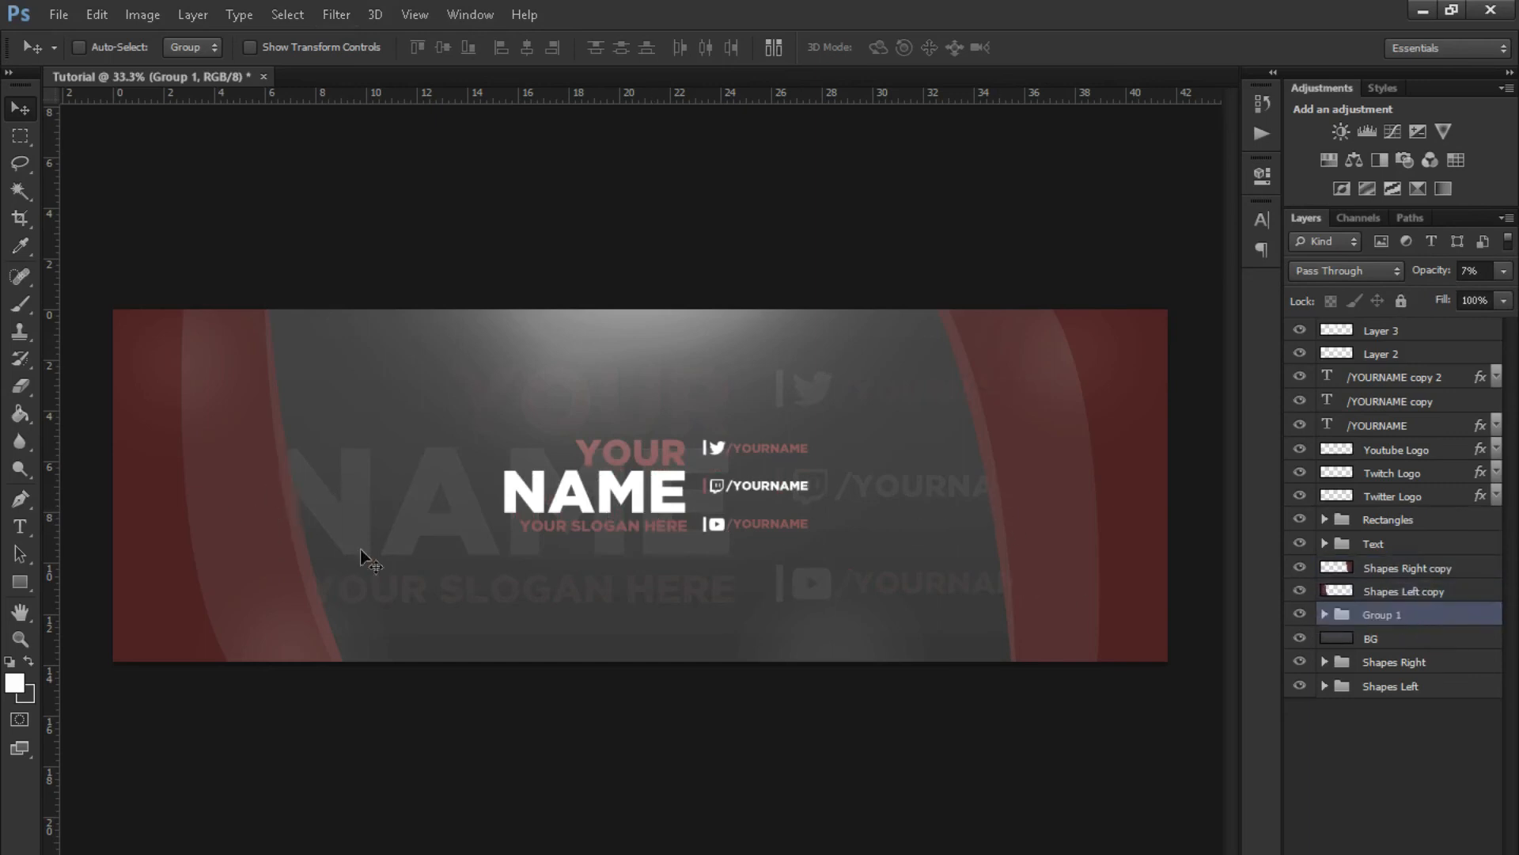
left_click(1467, 271)
type("5")
key("Return")
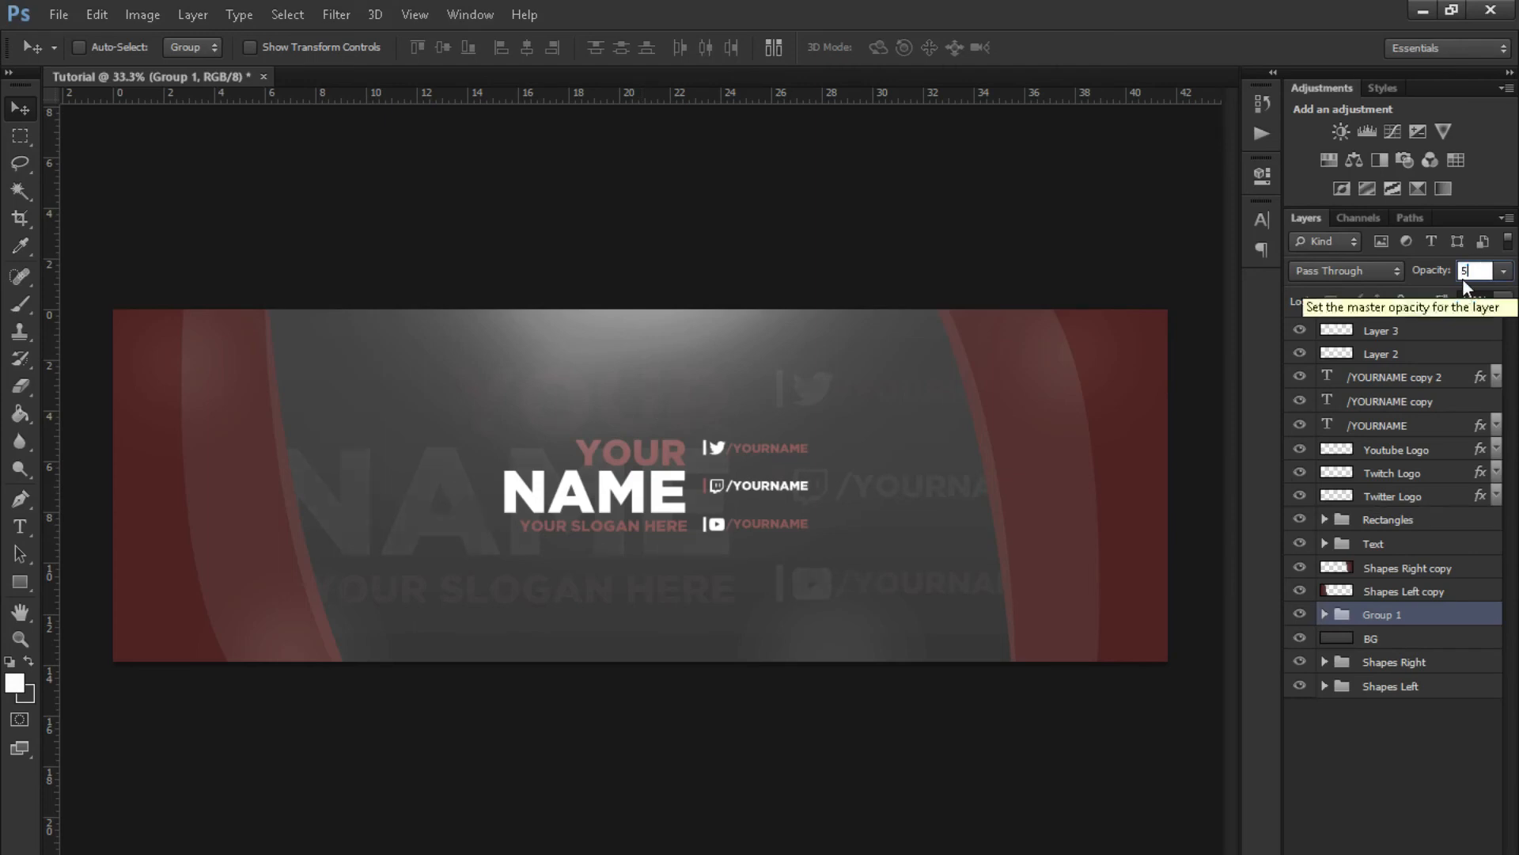
- Merge the enlarged group into a single layer and apply a Gaussian Blur with a 2 pixel radius
left_click(336, 14)
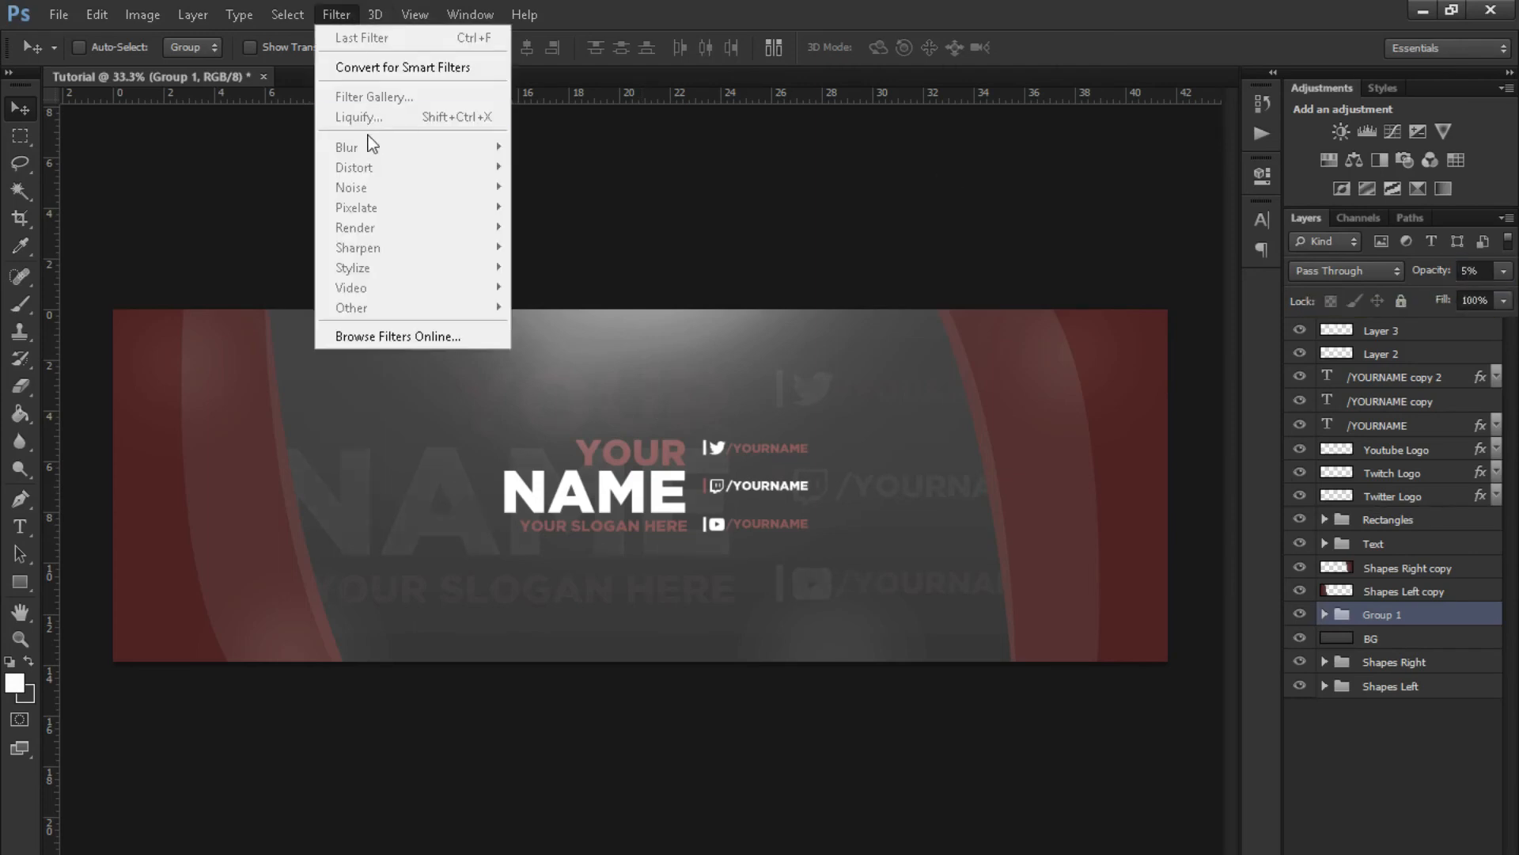
left_click(1393, 616)
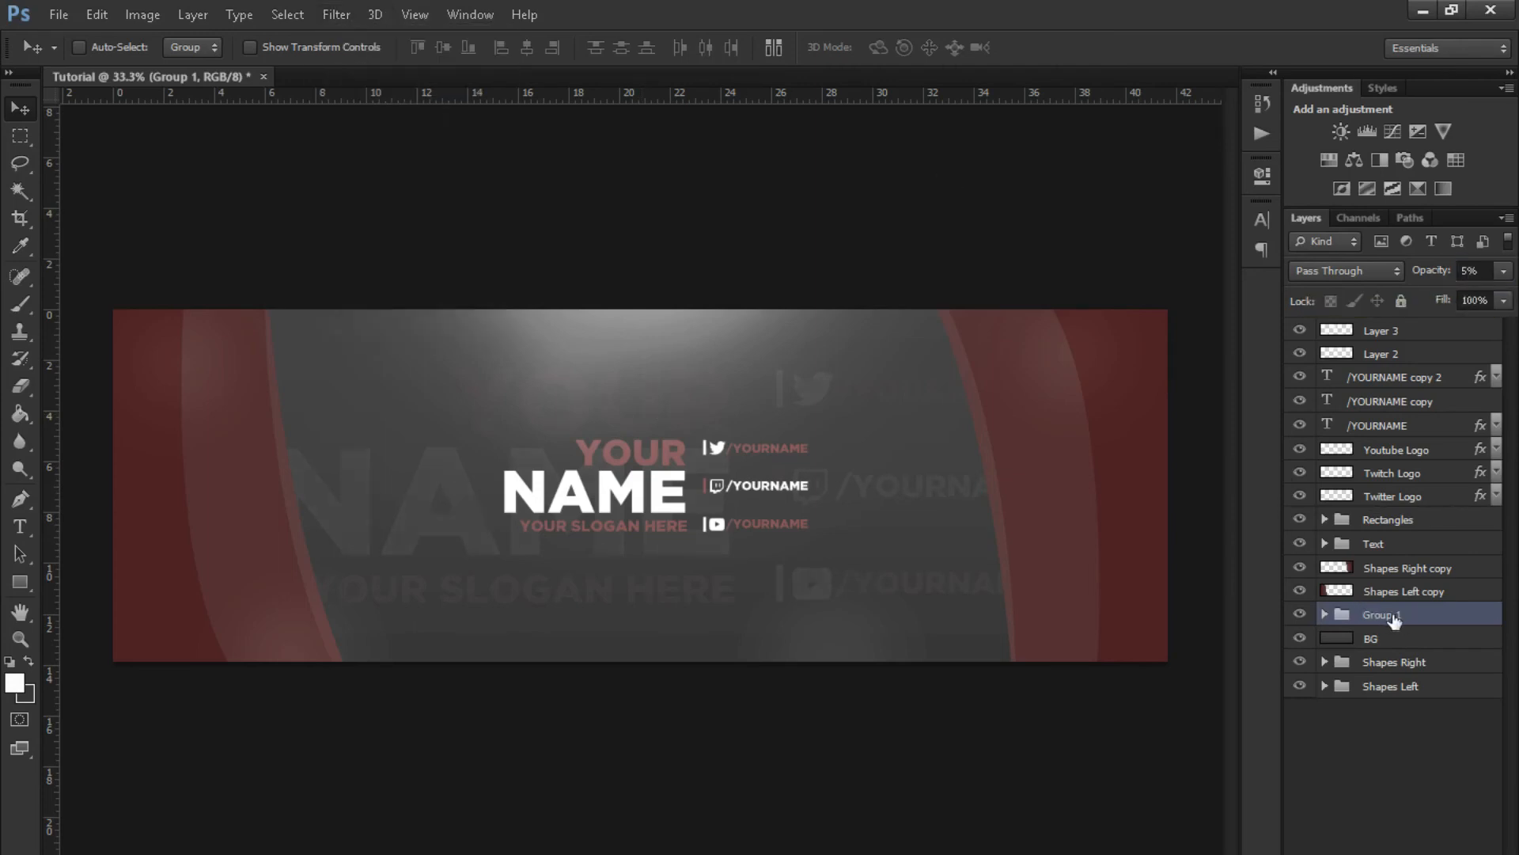
key("ctrl+e")
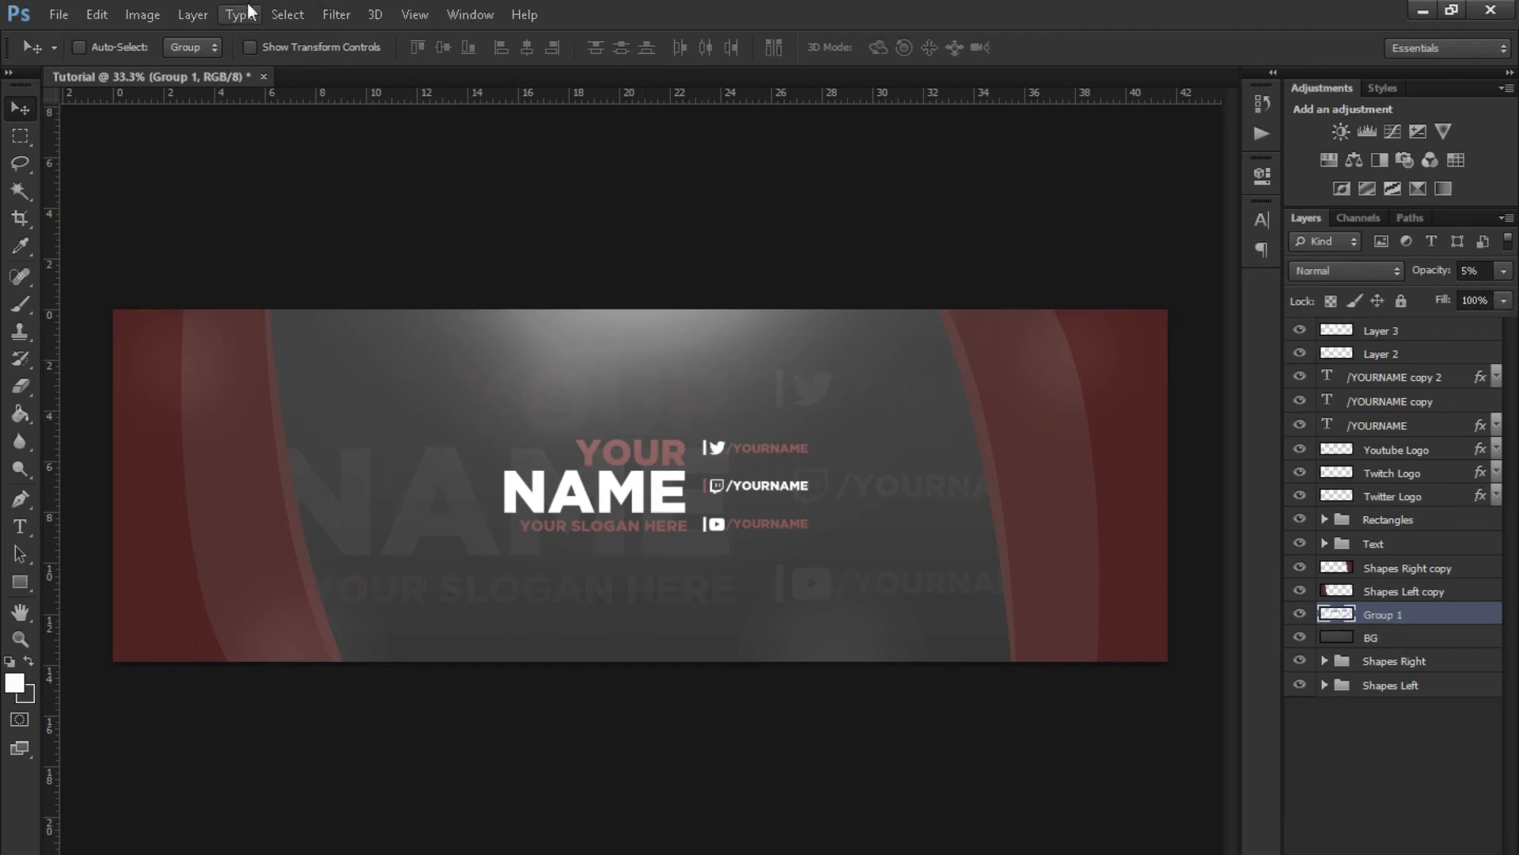
left_click(336, 14)
mouse_move(364, 155)
left_click(585, 277)
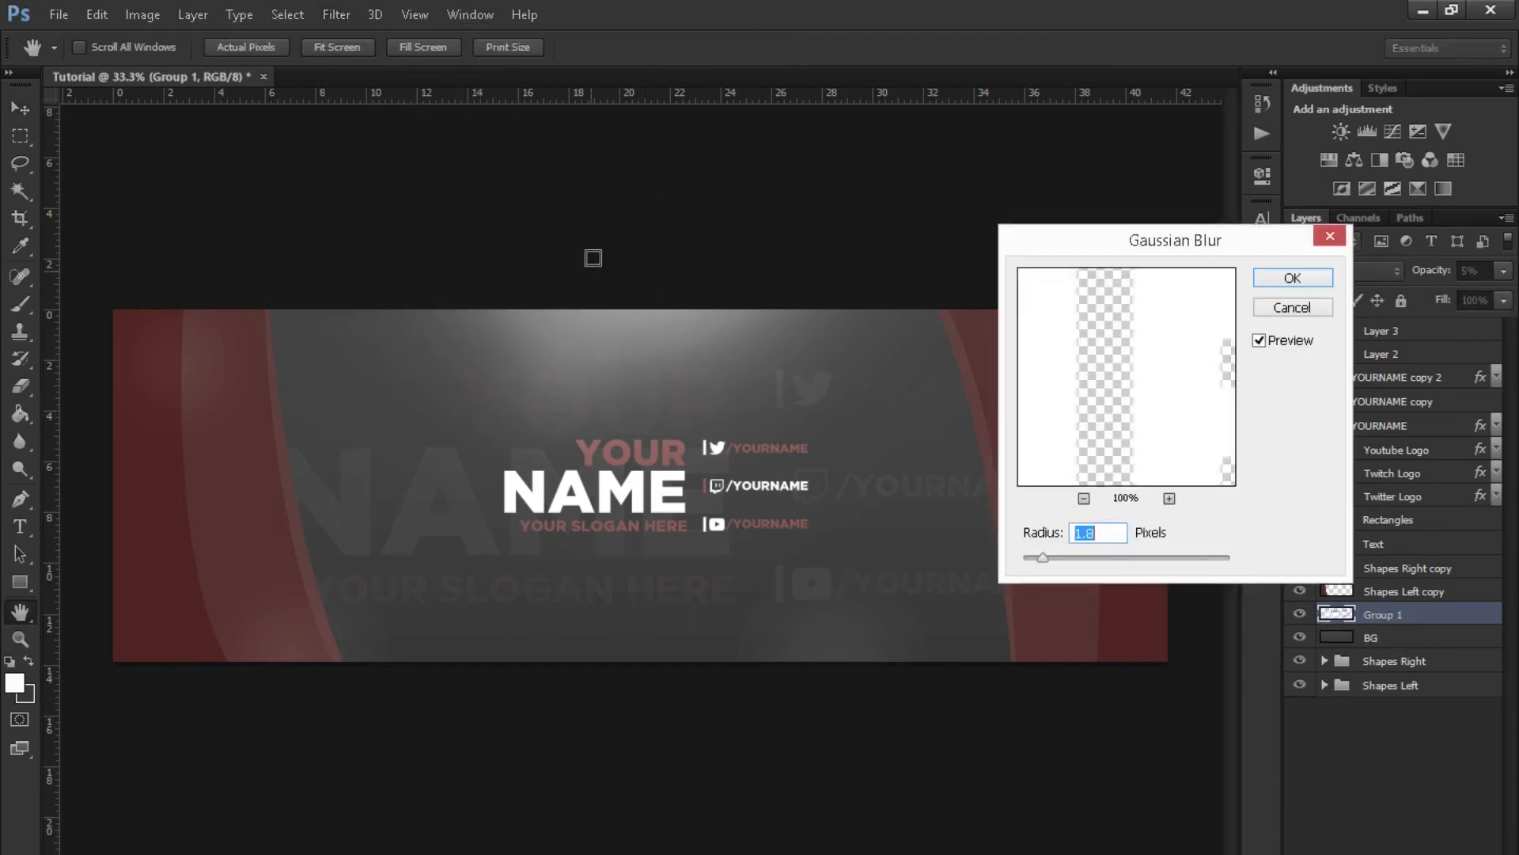
type("2")
key("Return")
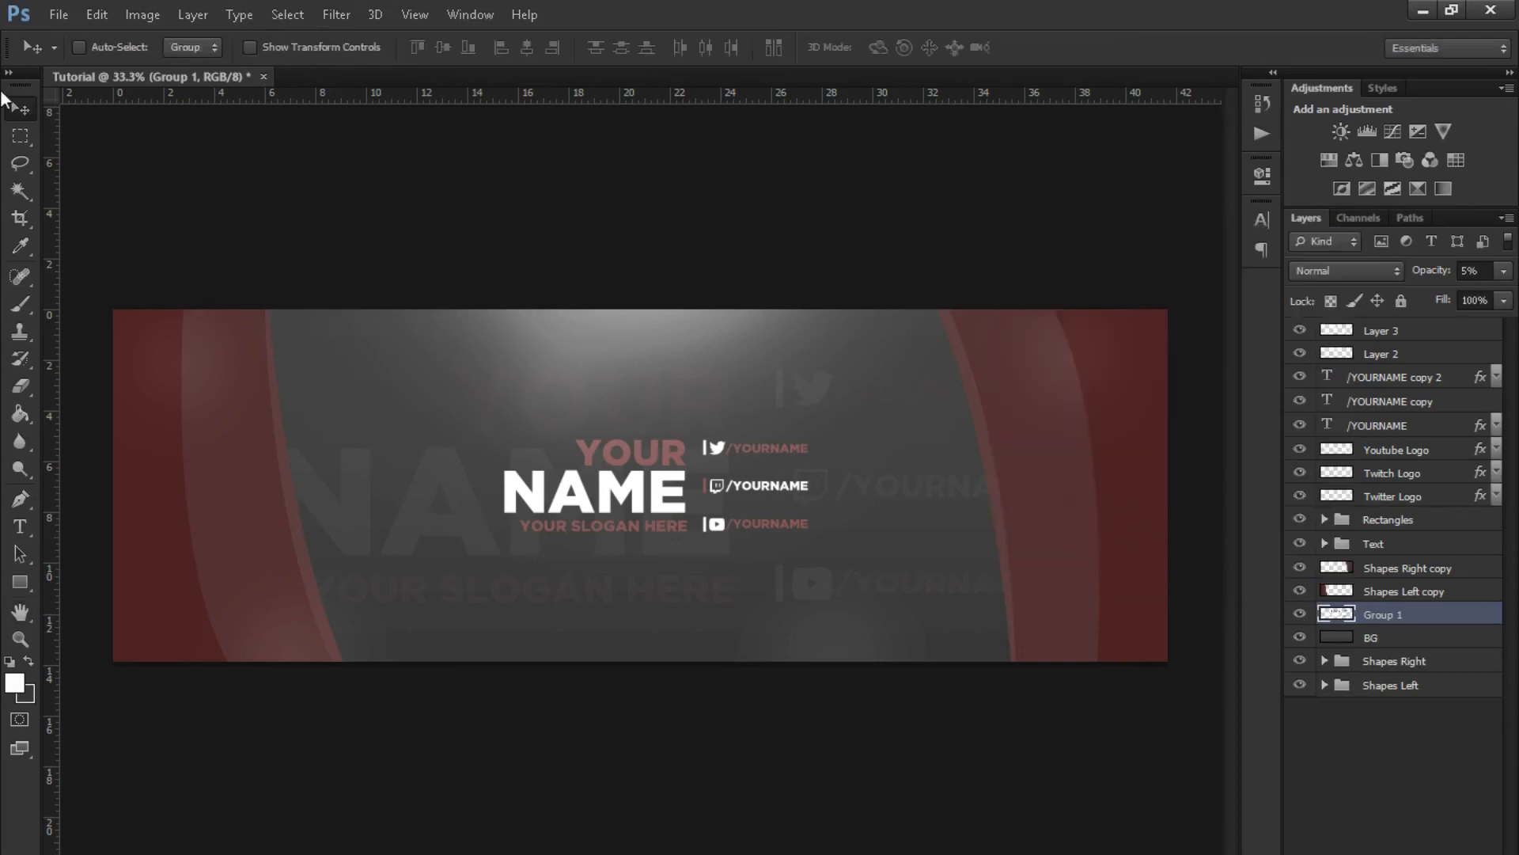
- Try recolouring the whole banner purple with a top Hue/Saturation adjustment layer, using Colorize and a hue of 286
key("ctrl+minus")
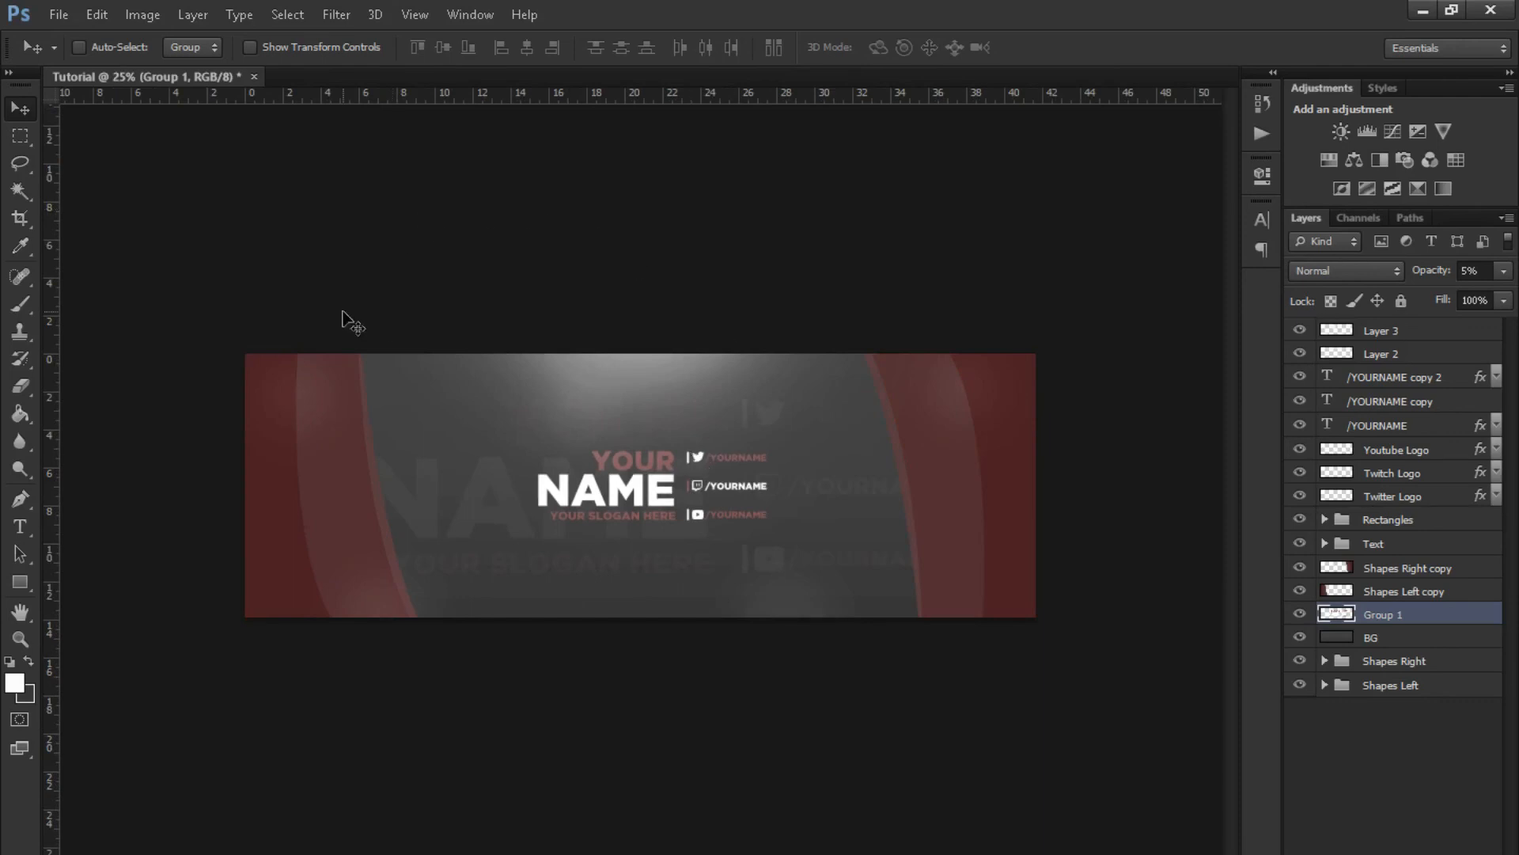
left_click(1423, 329)
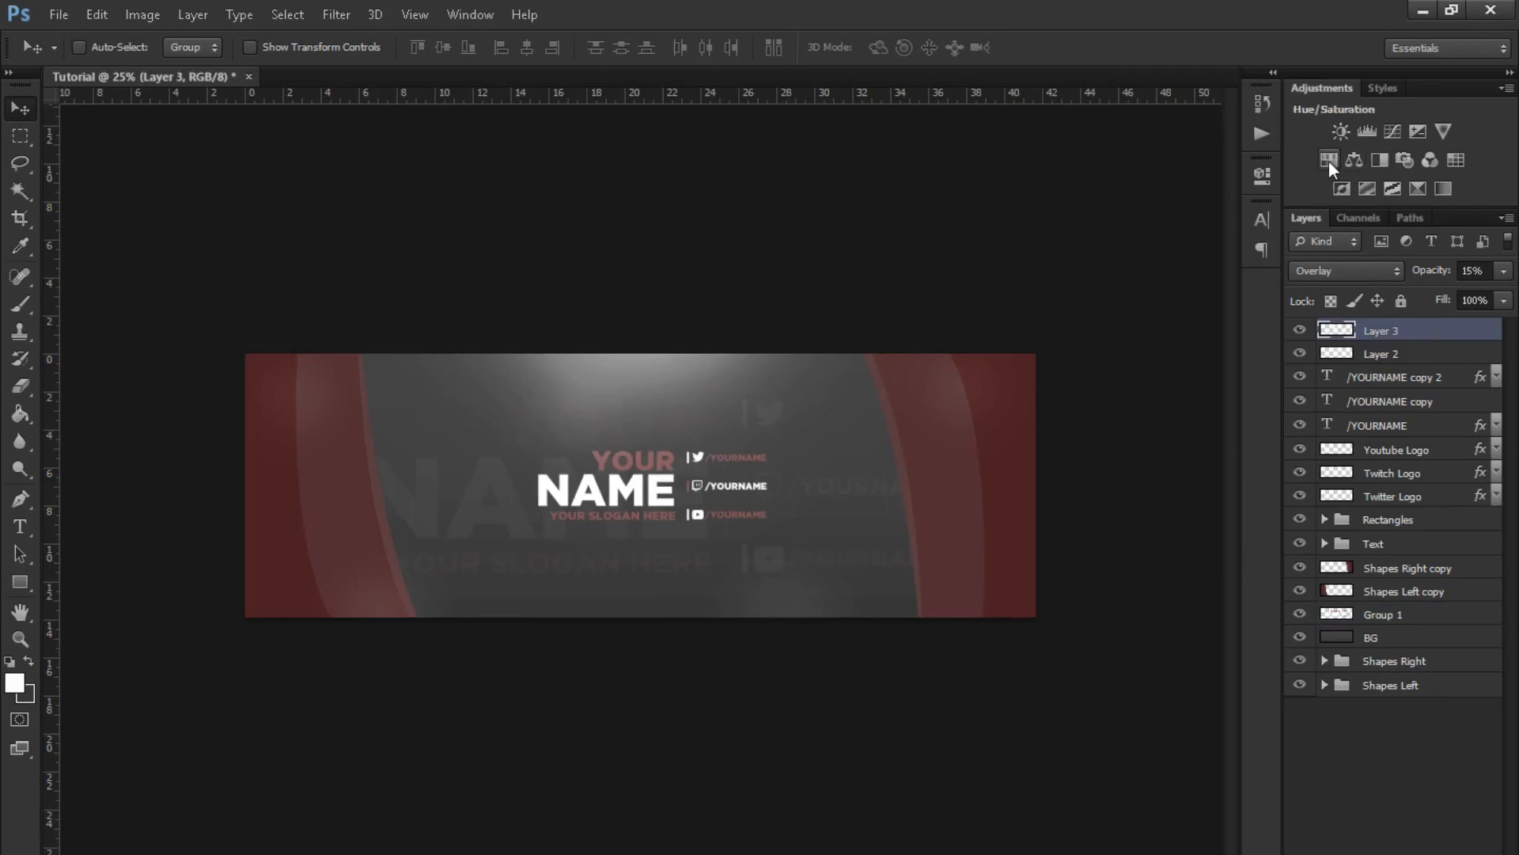
left_click(1402, 853)
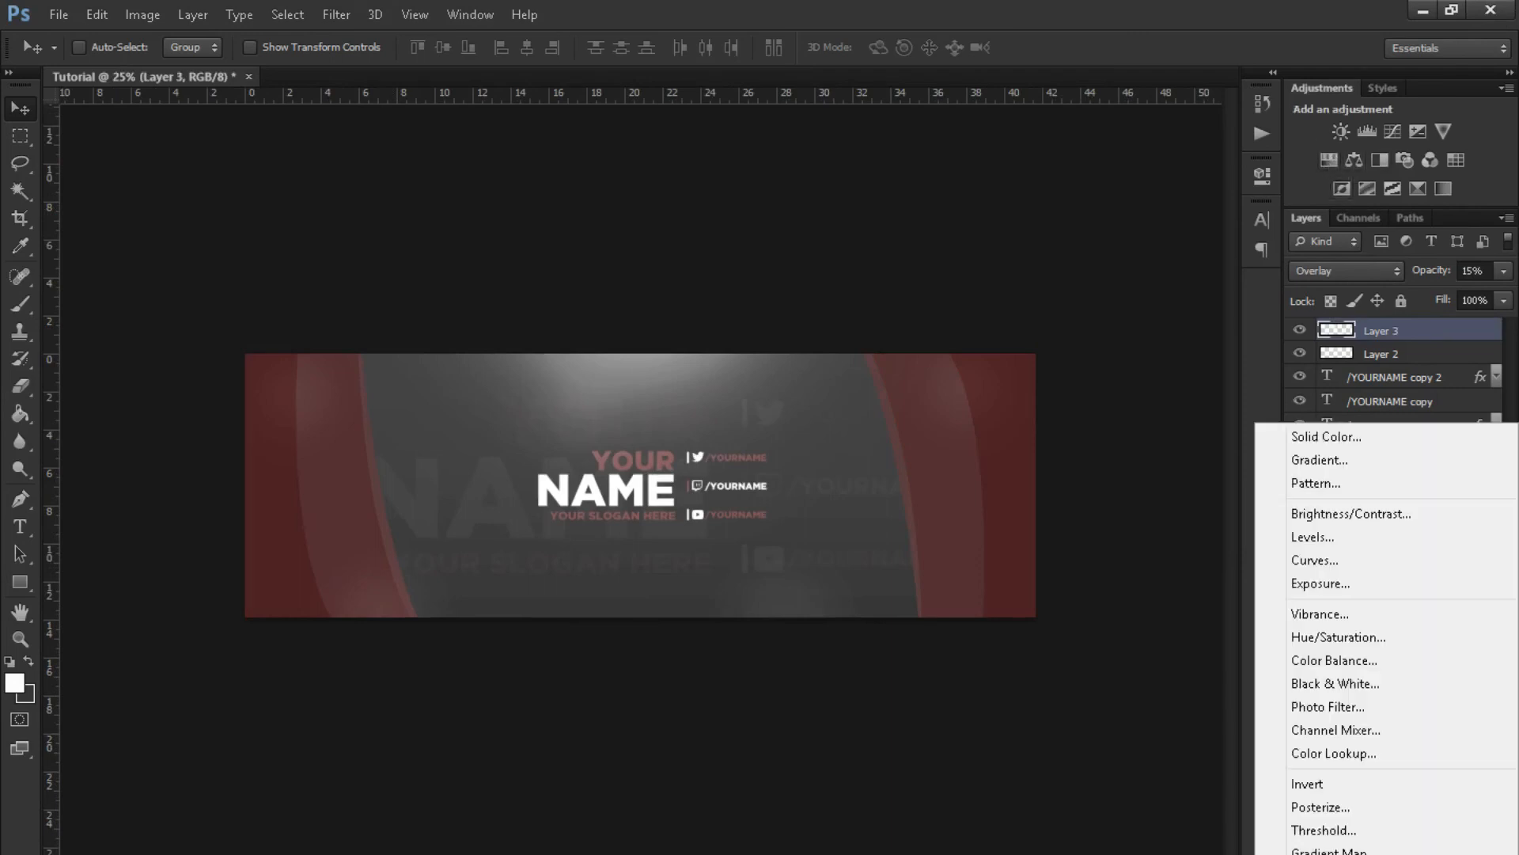
left_click(1364, 638)
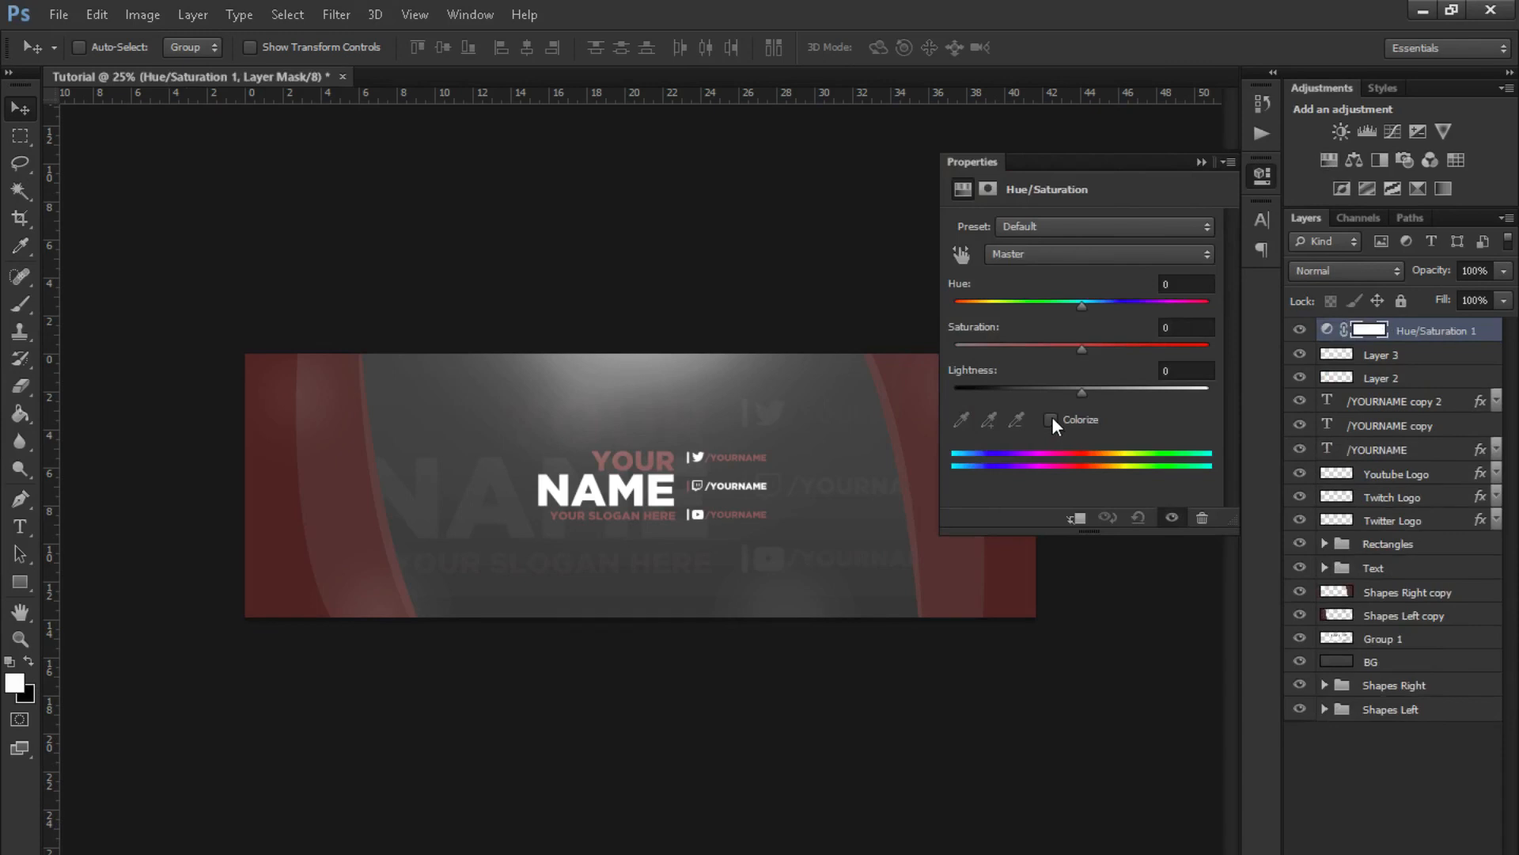
left_click(1051, 419)
left_click_drag(1087, 302, 1158, 301)
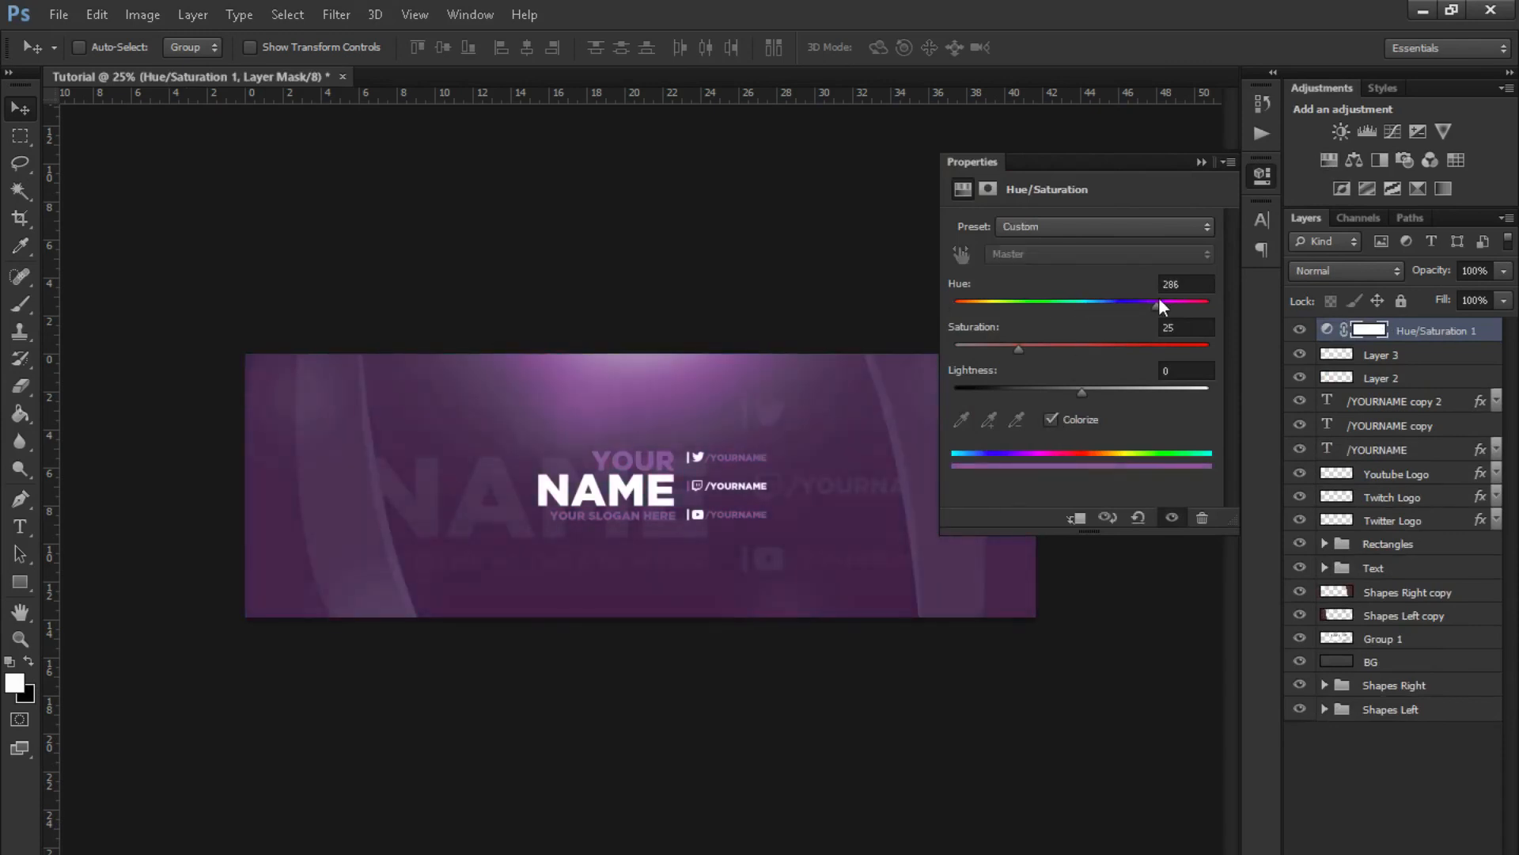
left_click(1200, 163)
- Undo the purple recolouring and delete the Hue/Saturation adjustment layer
key("ctrl+z")
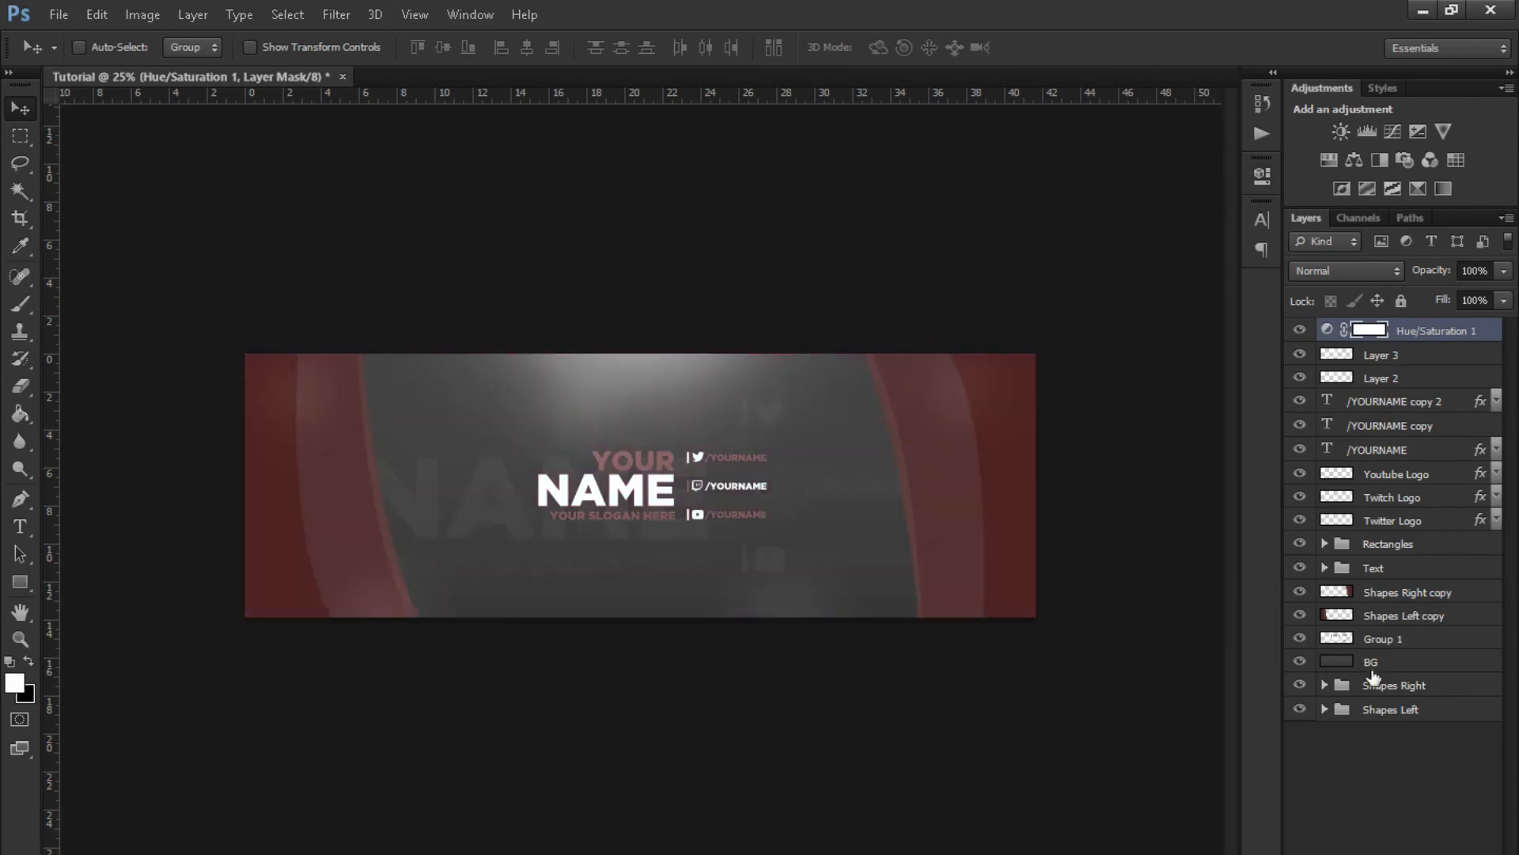
left_click(1395, 669)
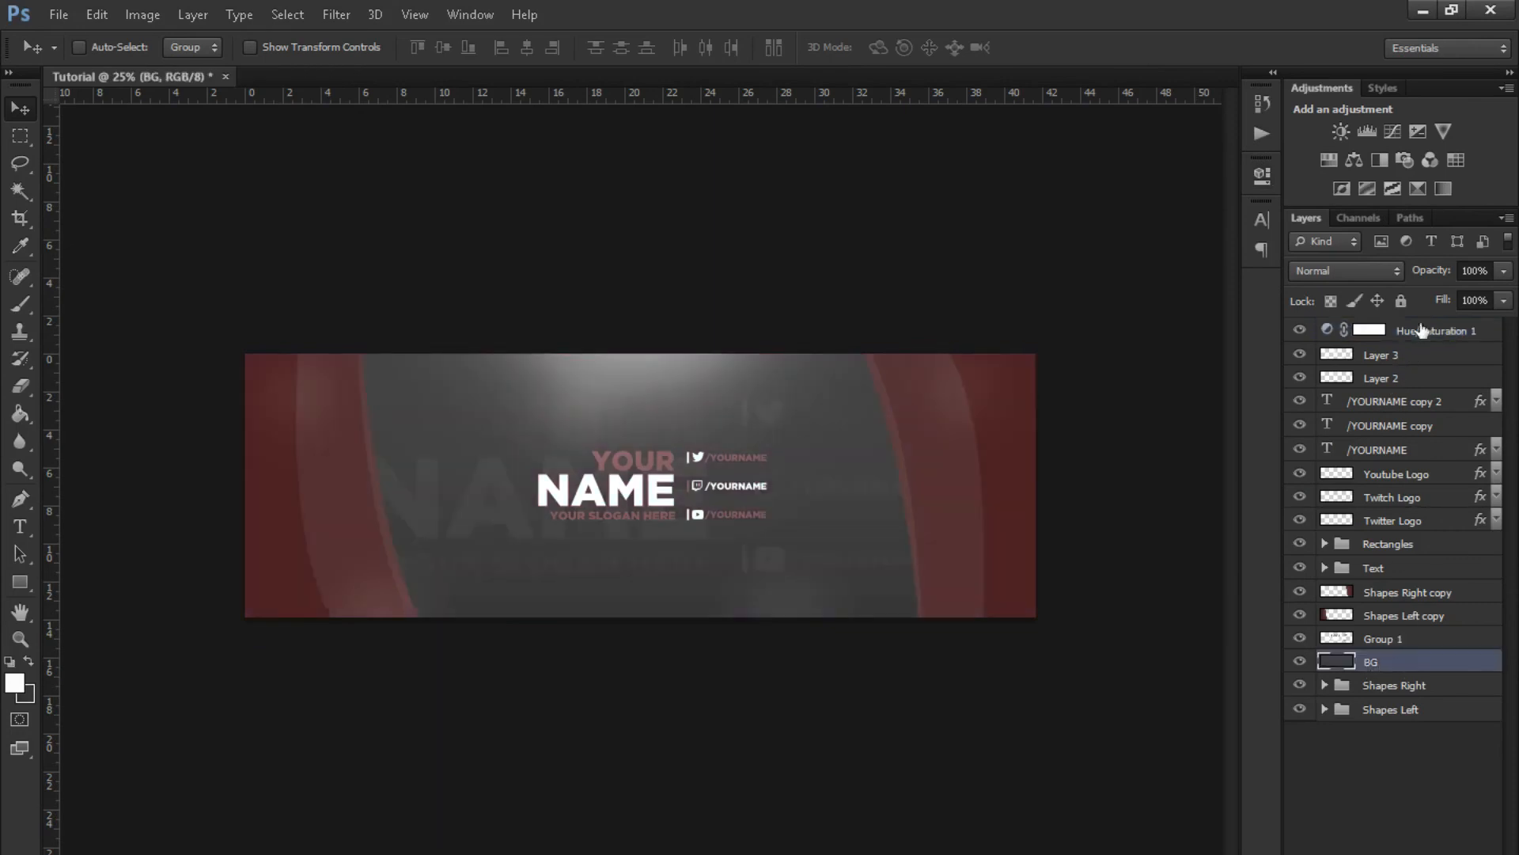
left_click(1434, 332)
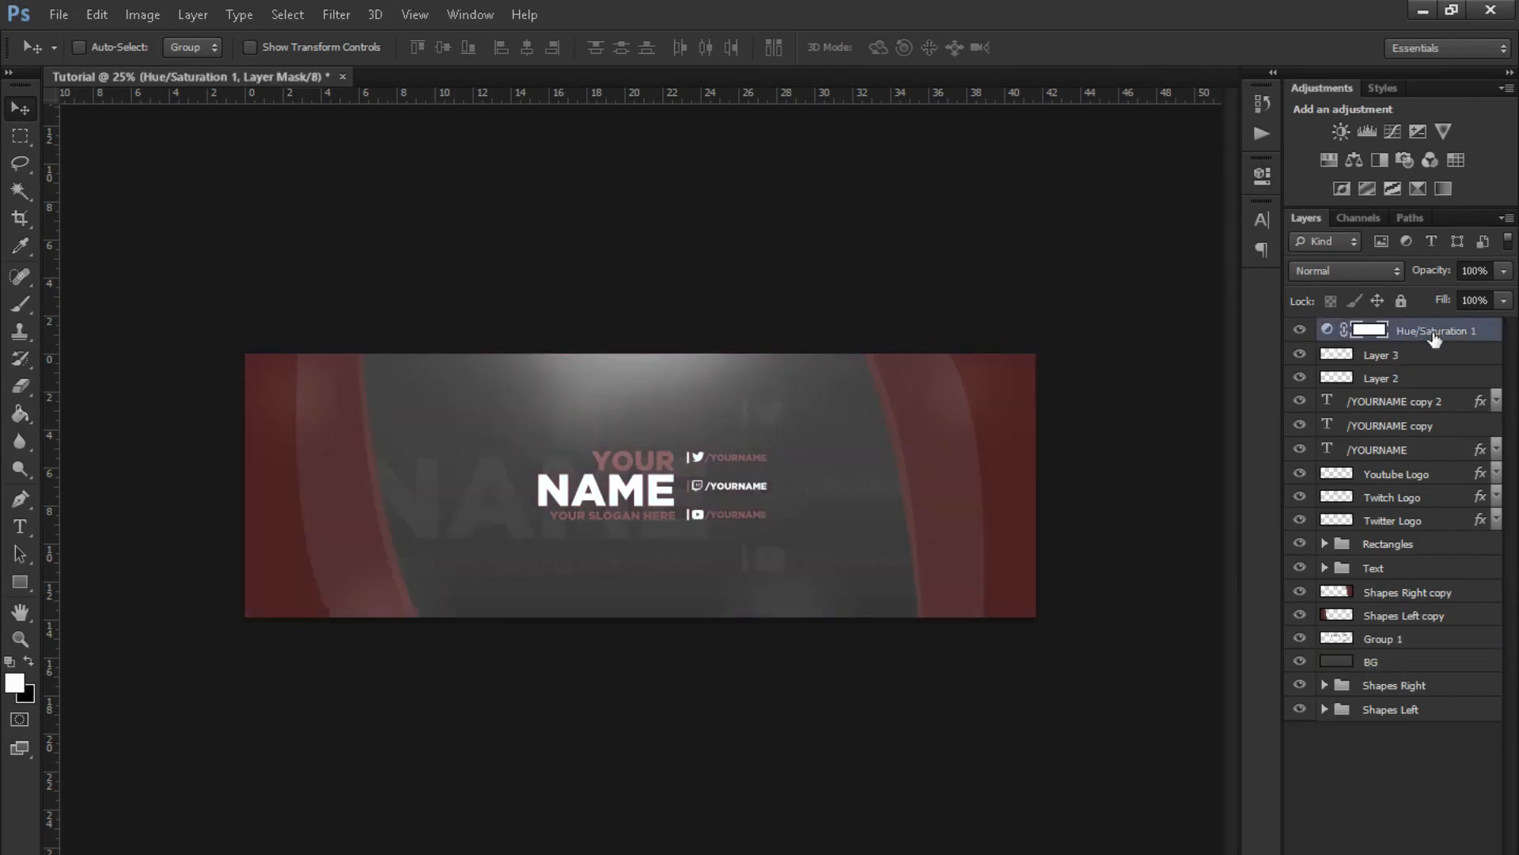
key("Delete")
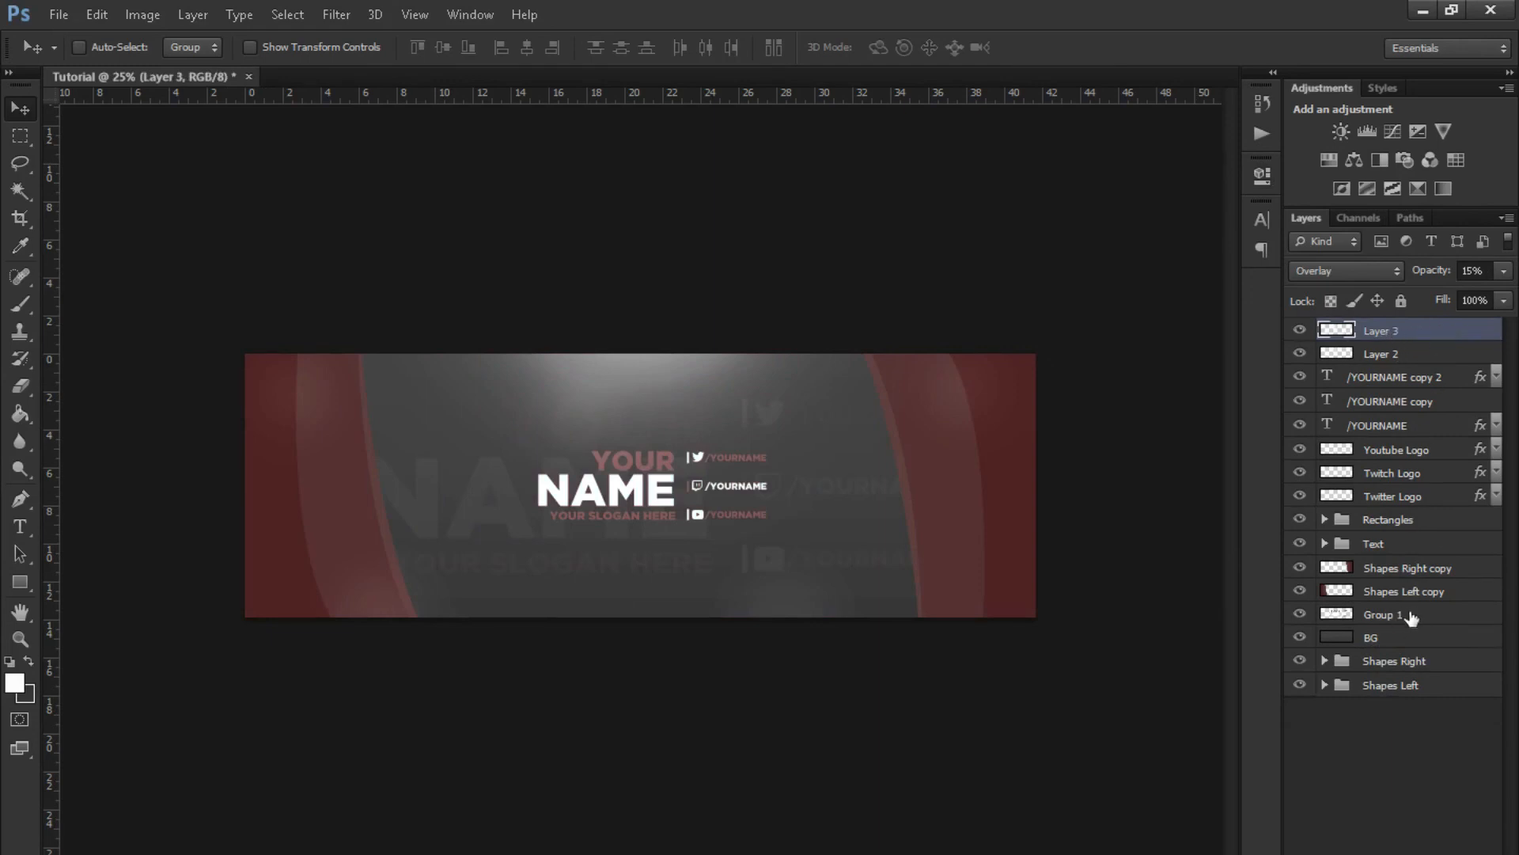
- Duplicate all layers from Layer 3 down to Group 1 and merge the copies into a single layer
left_click(1300, 615)
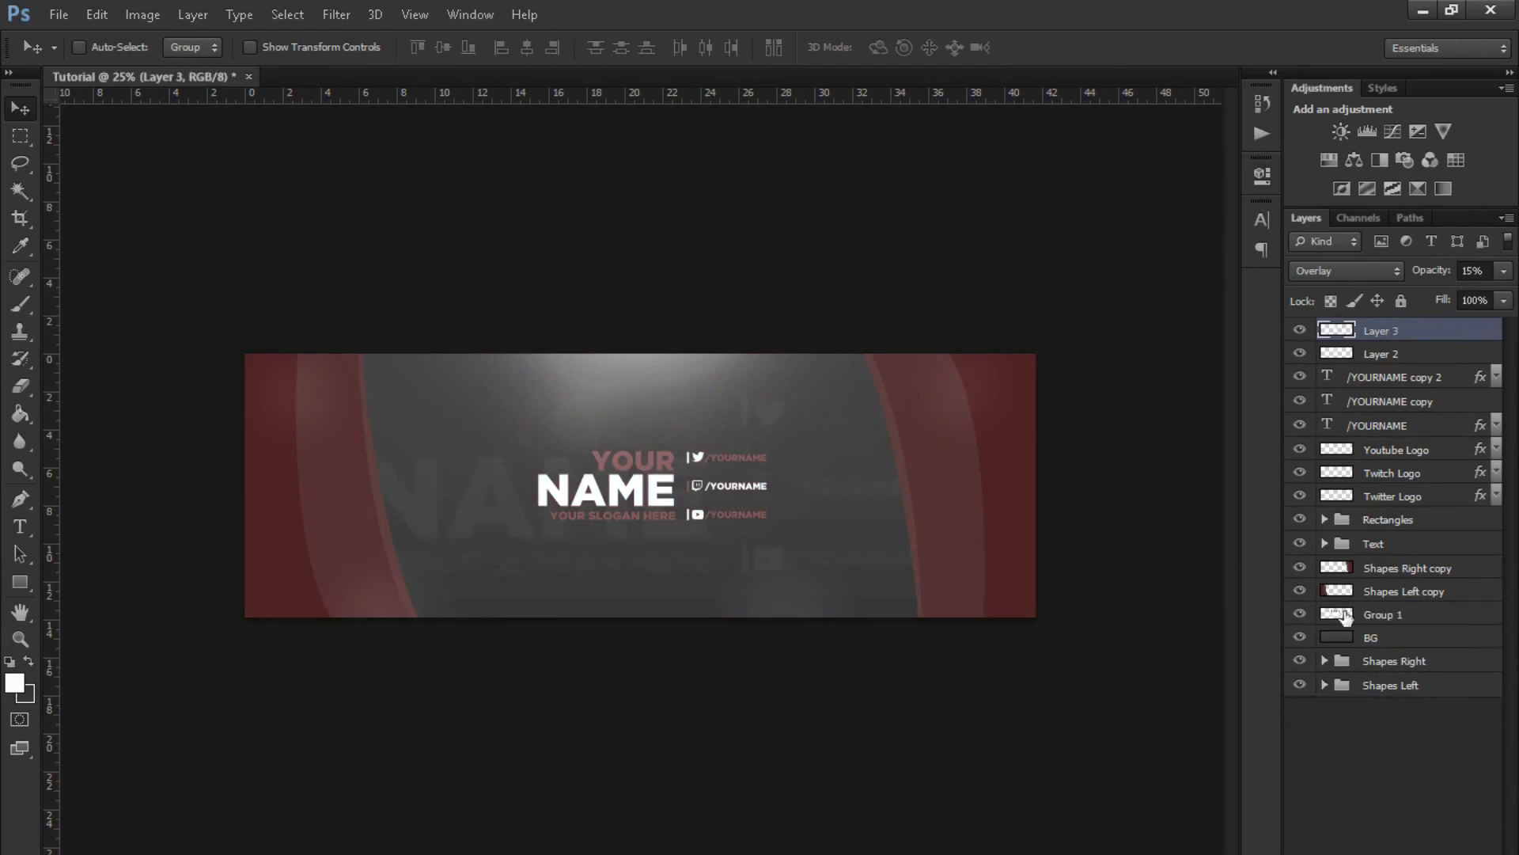
left_click(1421, 621, "shift")
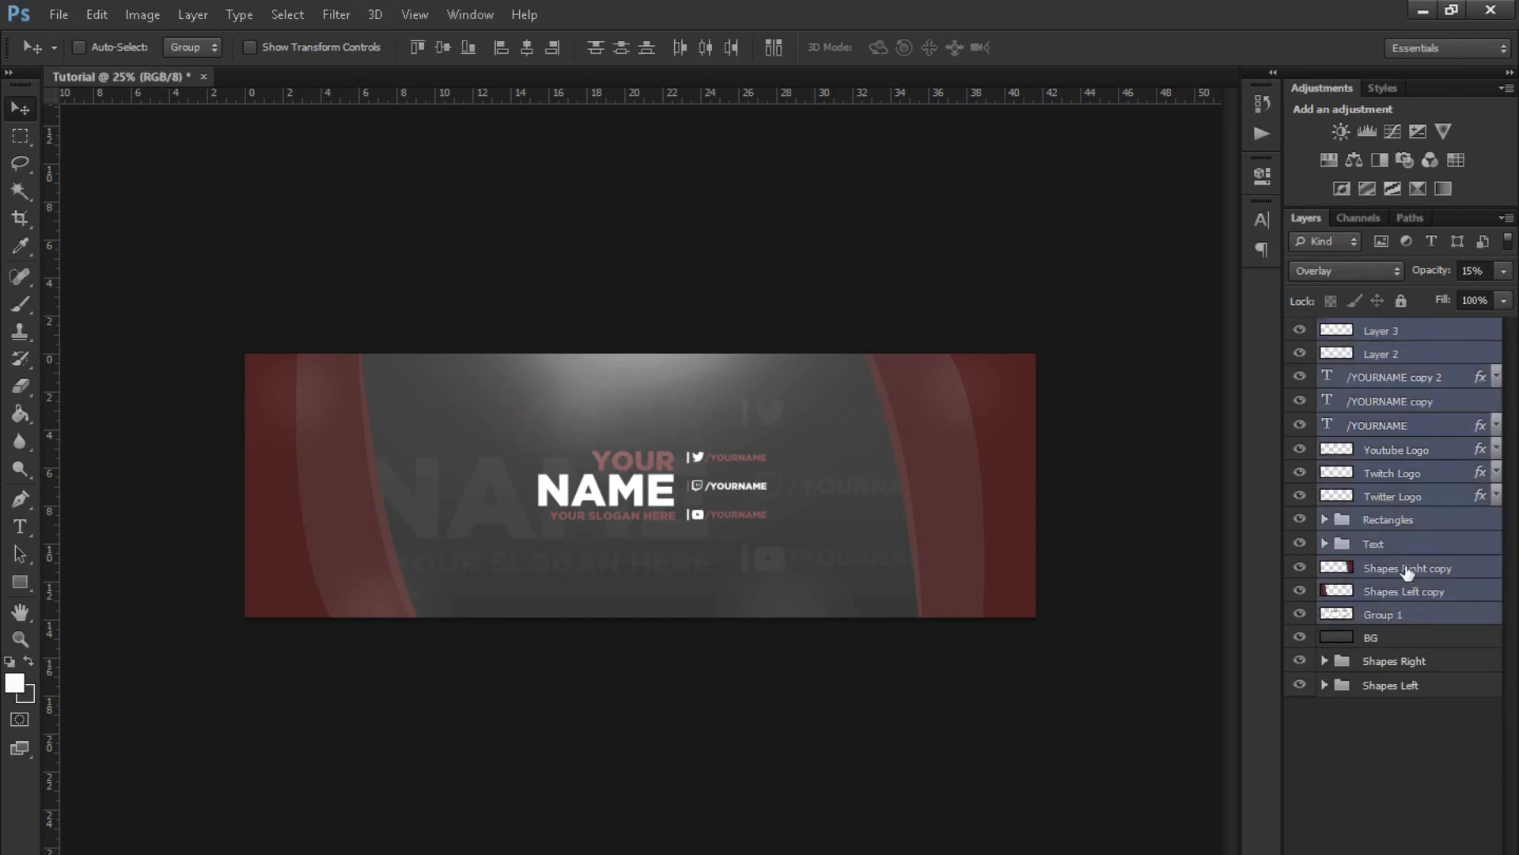
key("ctrl+j")
key("ctrl+e")
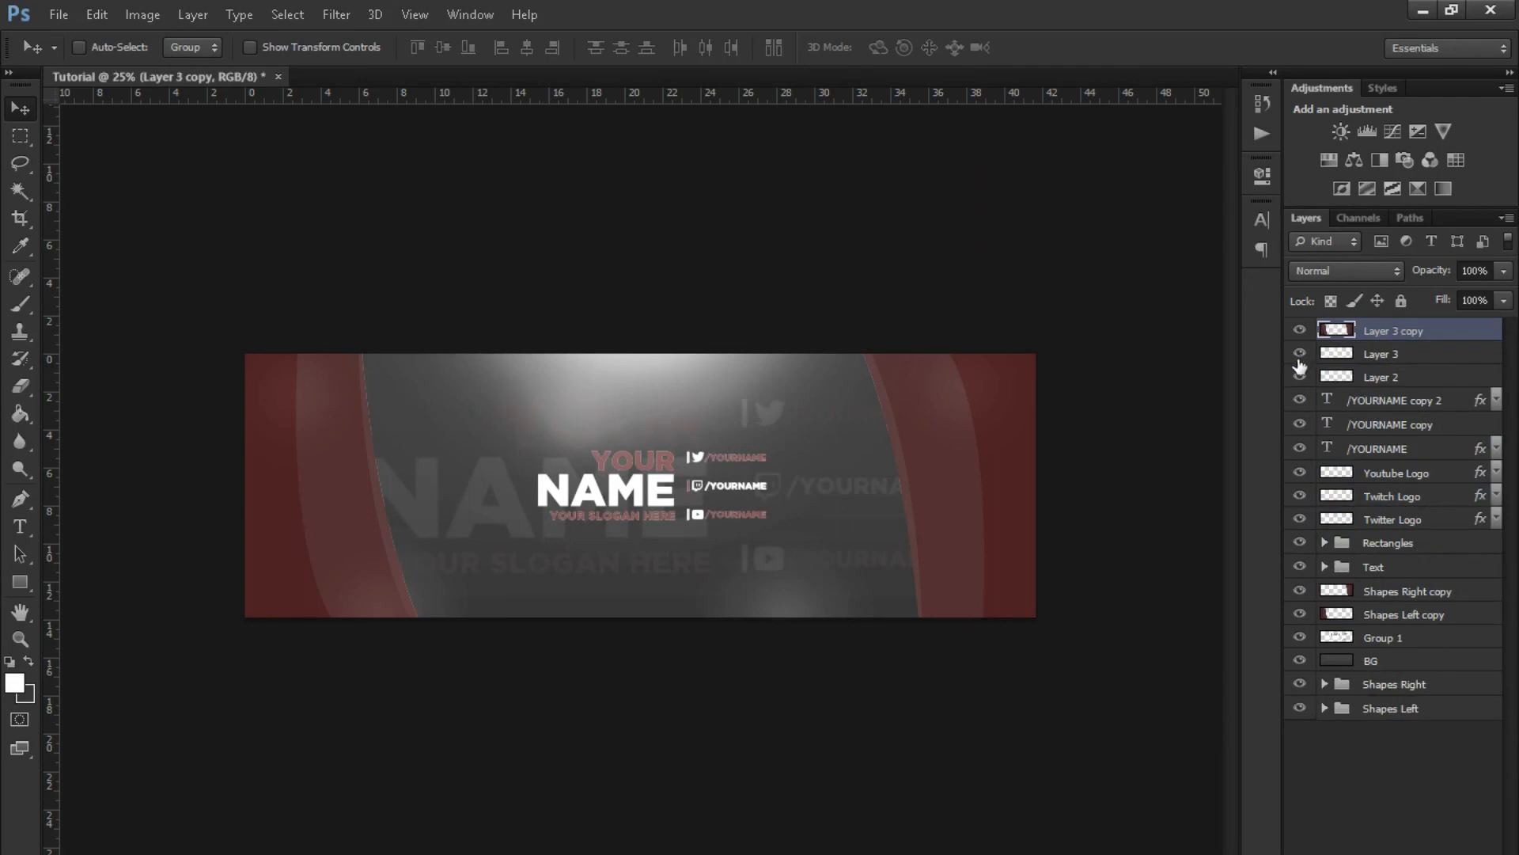
- Group the original layers from Layer 3 down to Group 1 and hide that group
left_click(1385, 353)
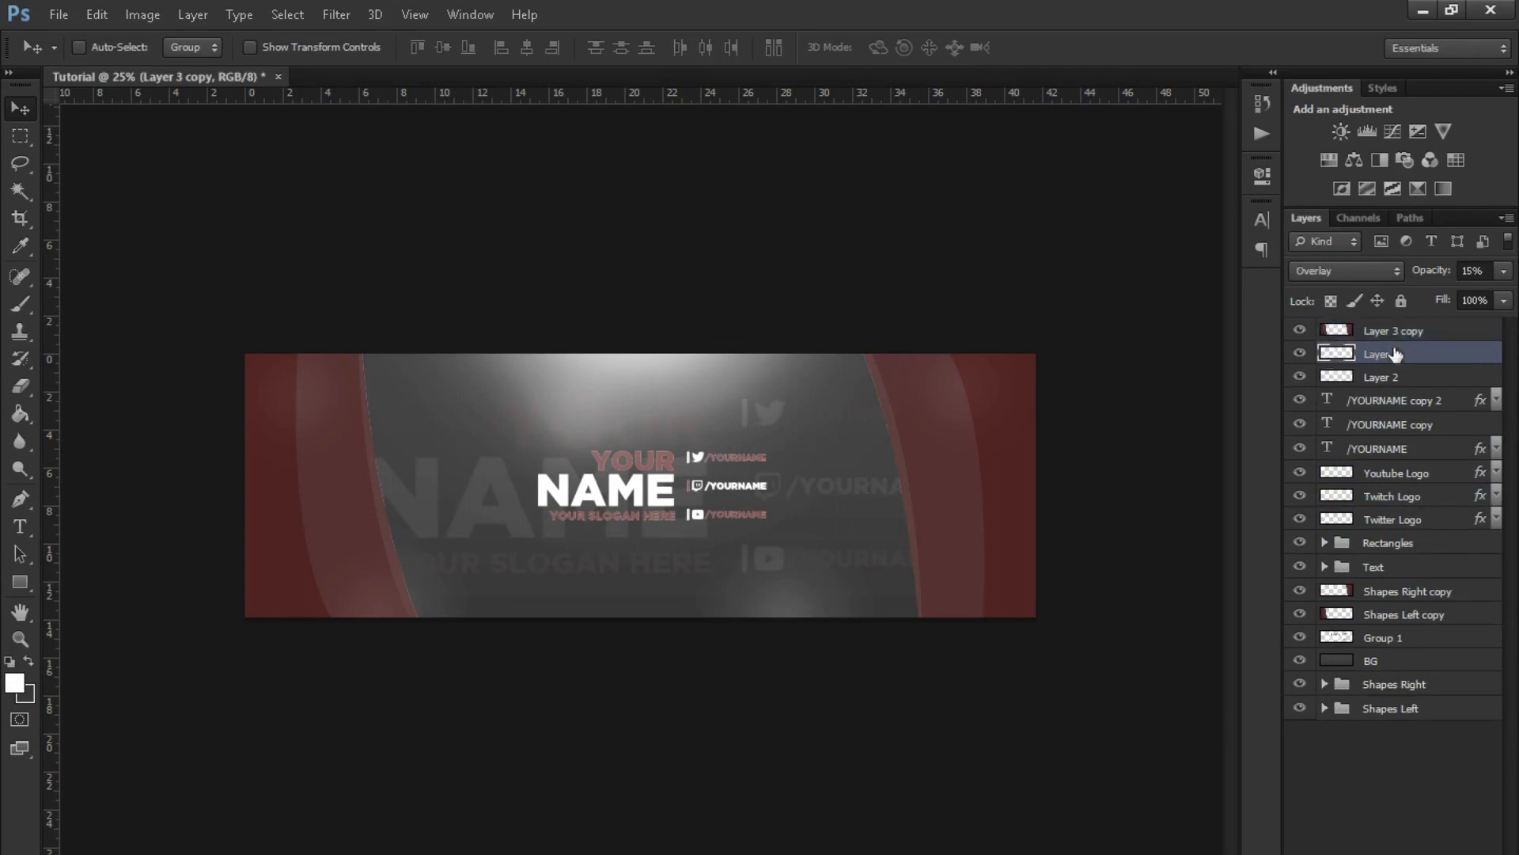
left_click(1414, 638, "shift")
key("ctrl+g")
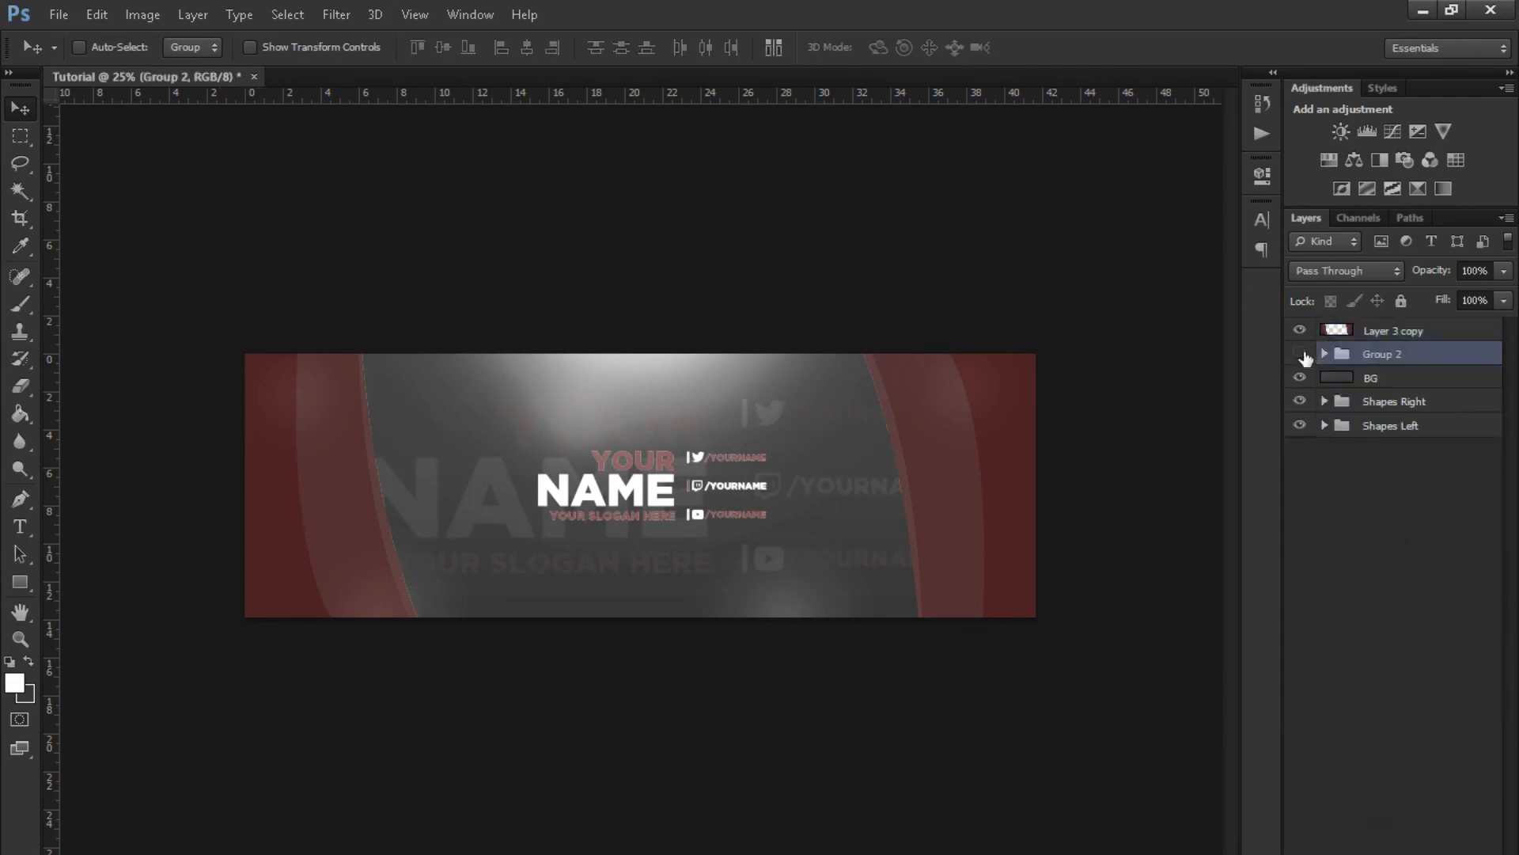
left_click(1300, 354)
left_click(1300, 353)
left_click(1300, 354)
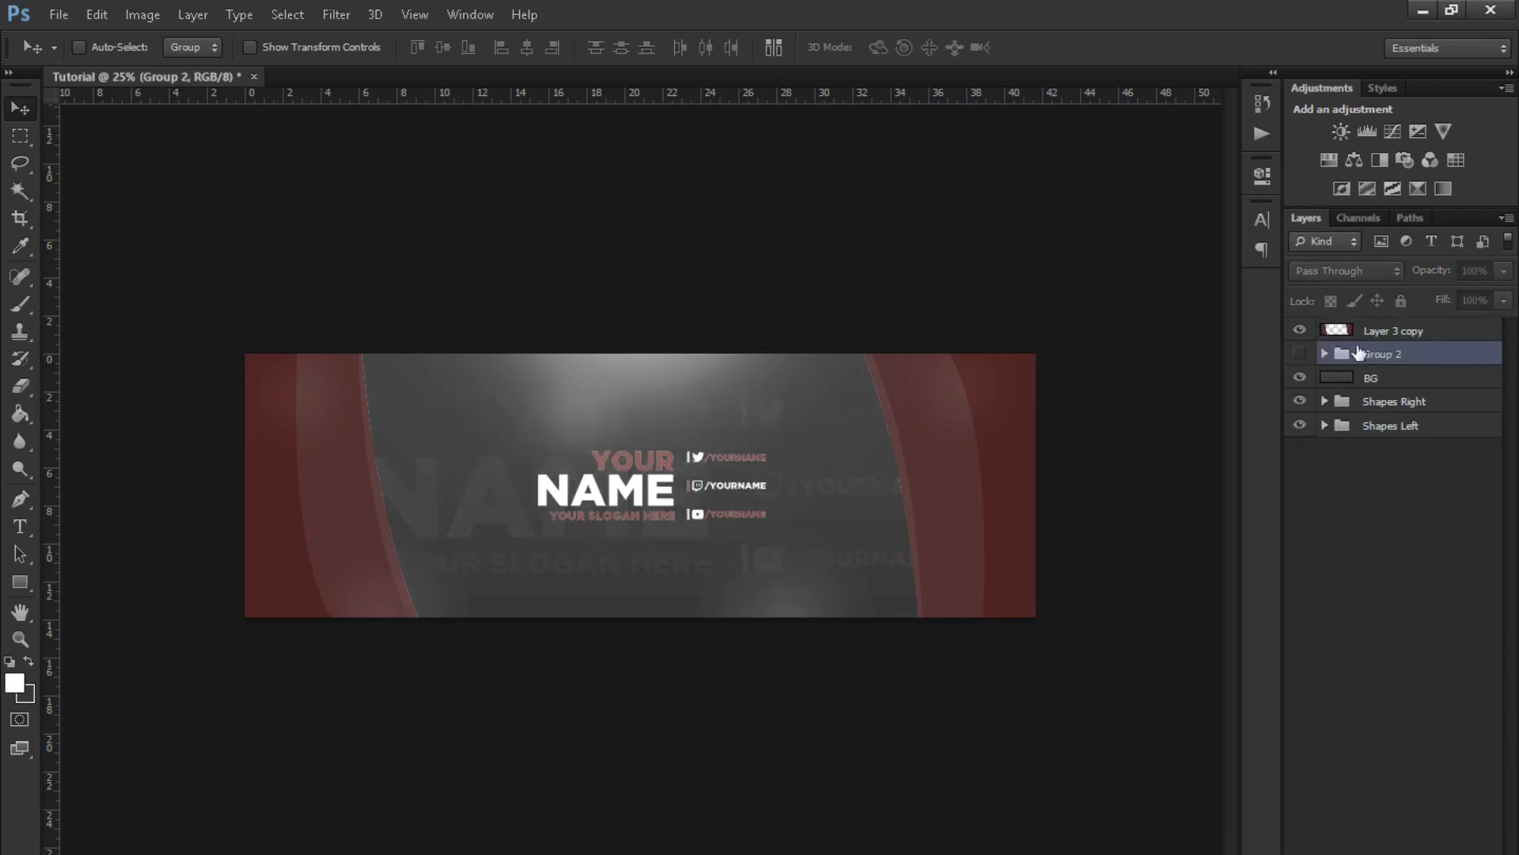
- Try recolouring the merged copy purple with Hue/Saturation, using Colorize with hue 265 and saturation 48
left_click(1396, 333)
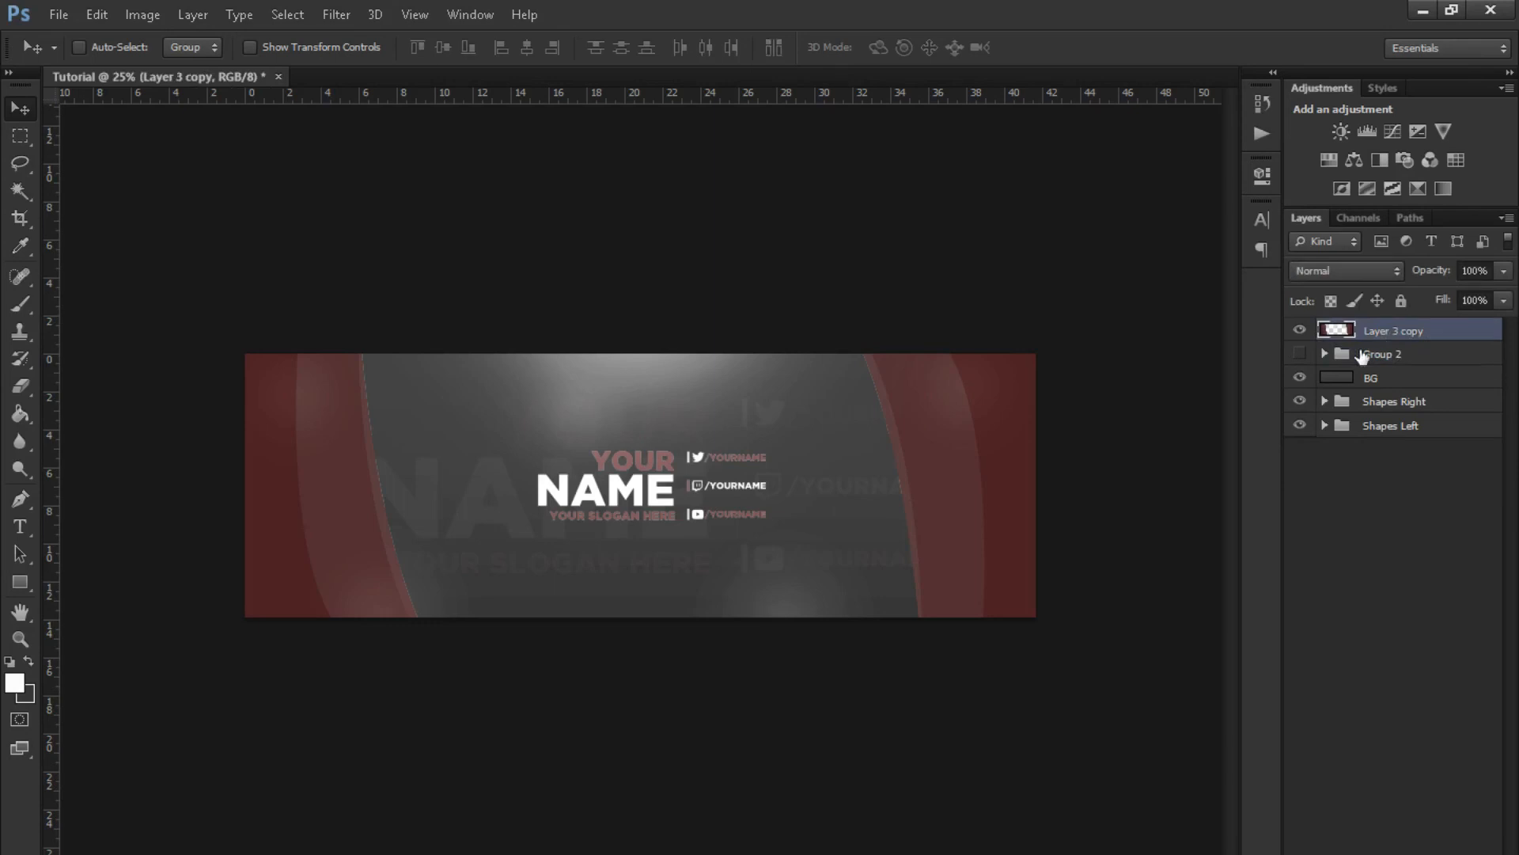
key("ctrl+u")
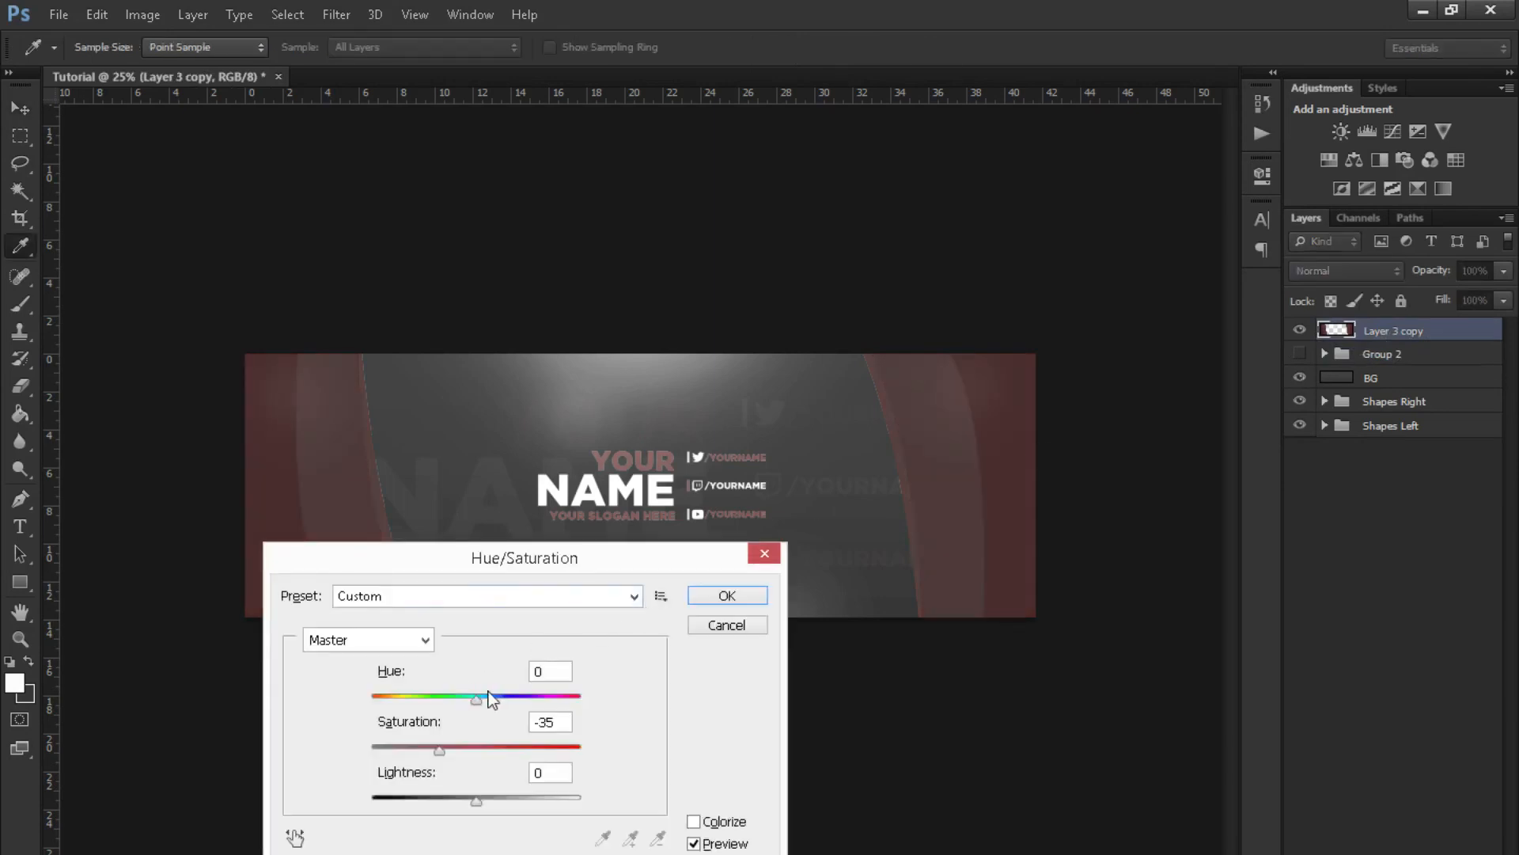
left_click_drag(473, 752, 510, 756)
left_click(694, 821)
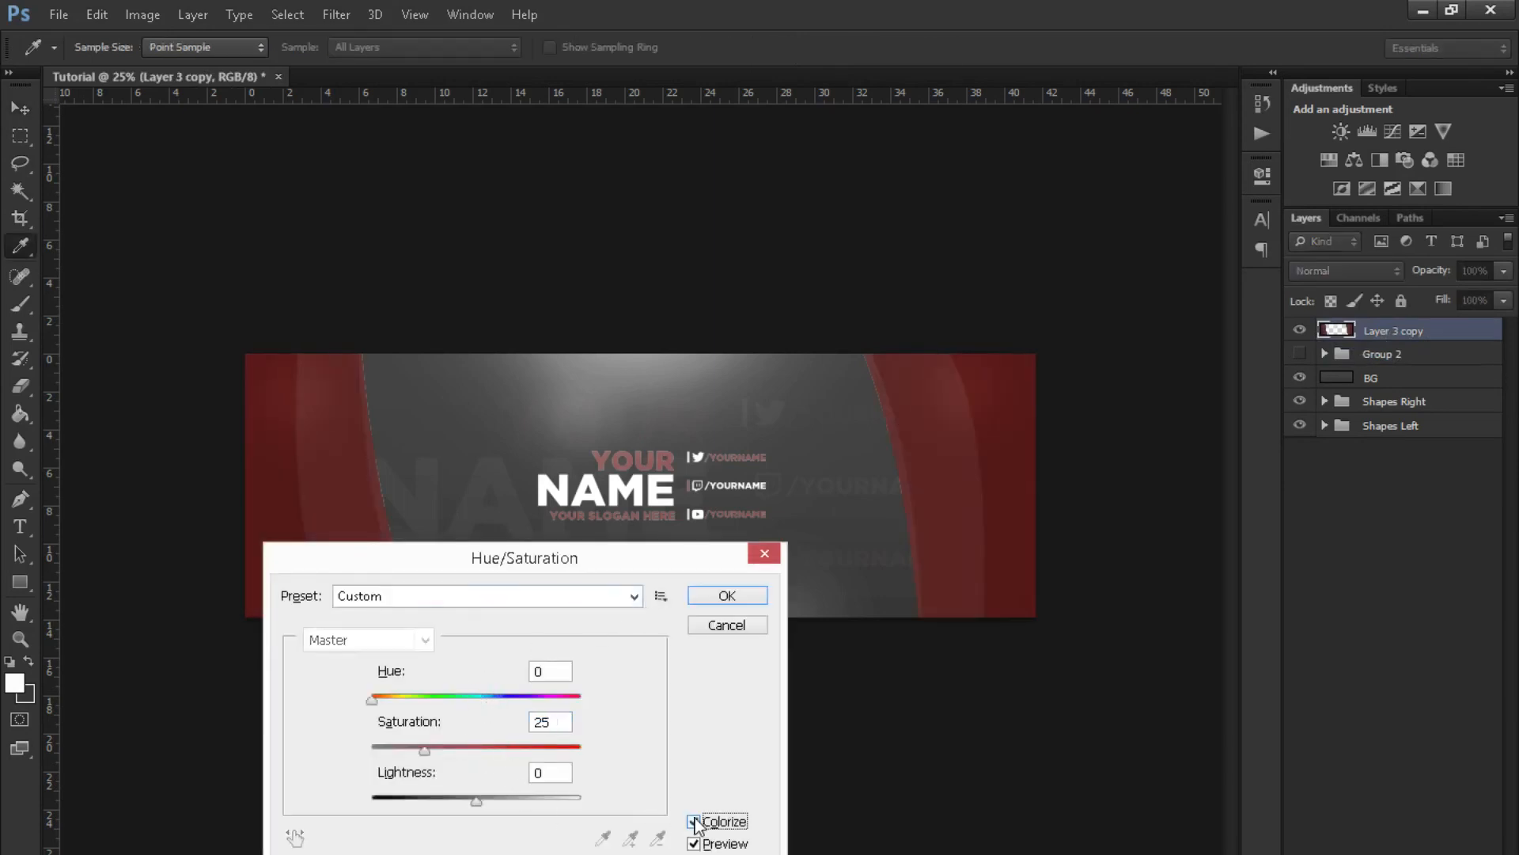
left_click_drag(464, 699, 525, 700)
left_click_drag(462, 748, 473, 747)
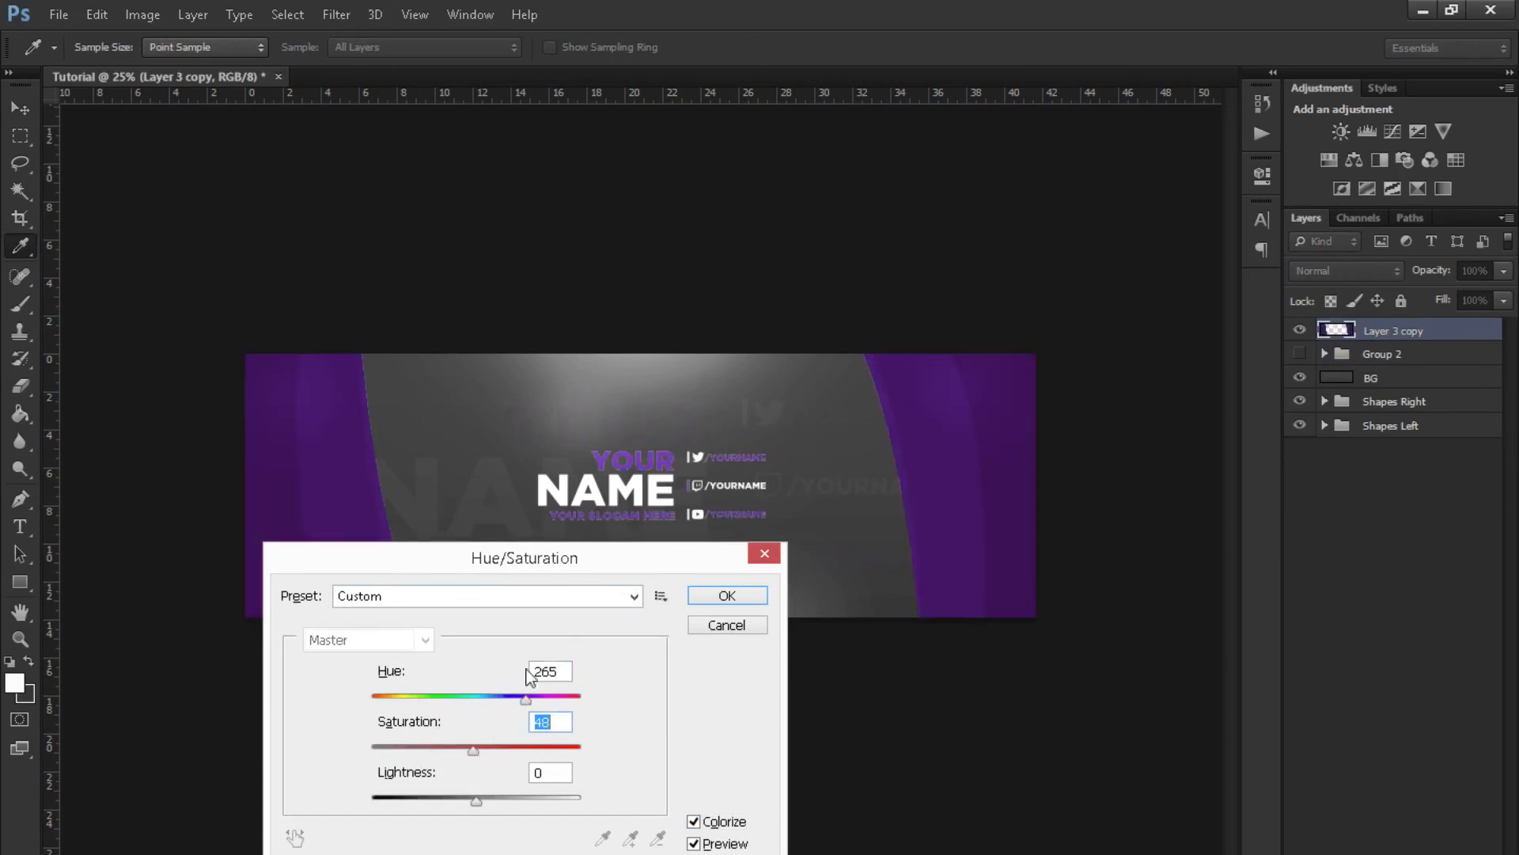
left_click_drag(519, 565, 898, 541)
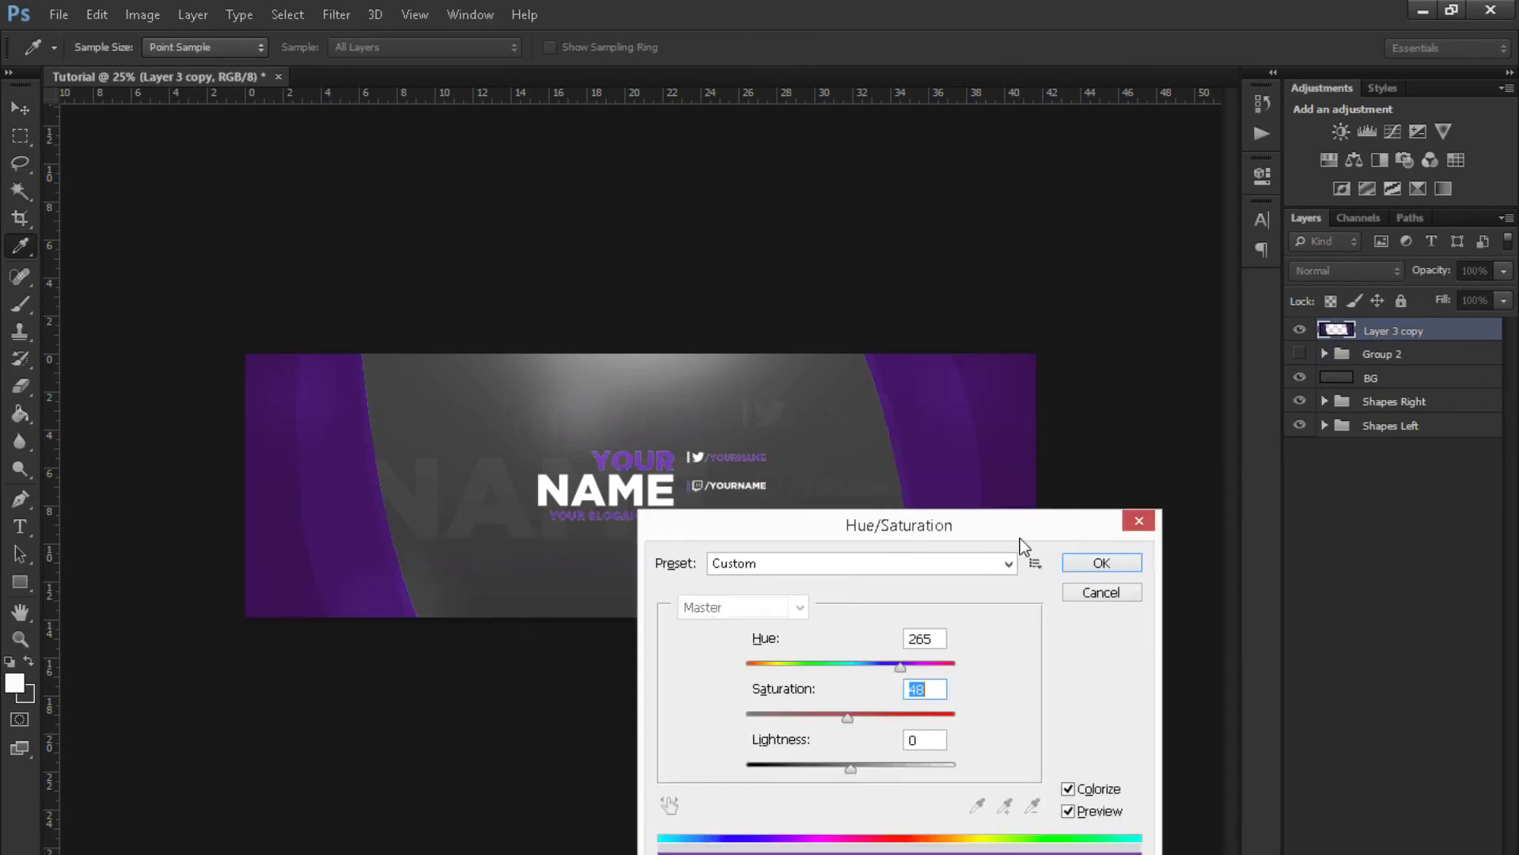
left_click_drag(833, 768, 802, 774)
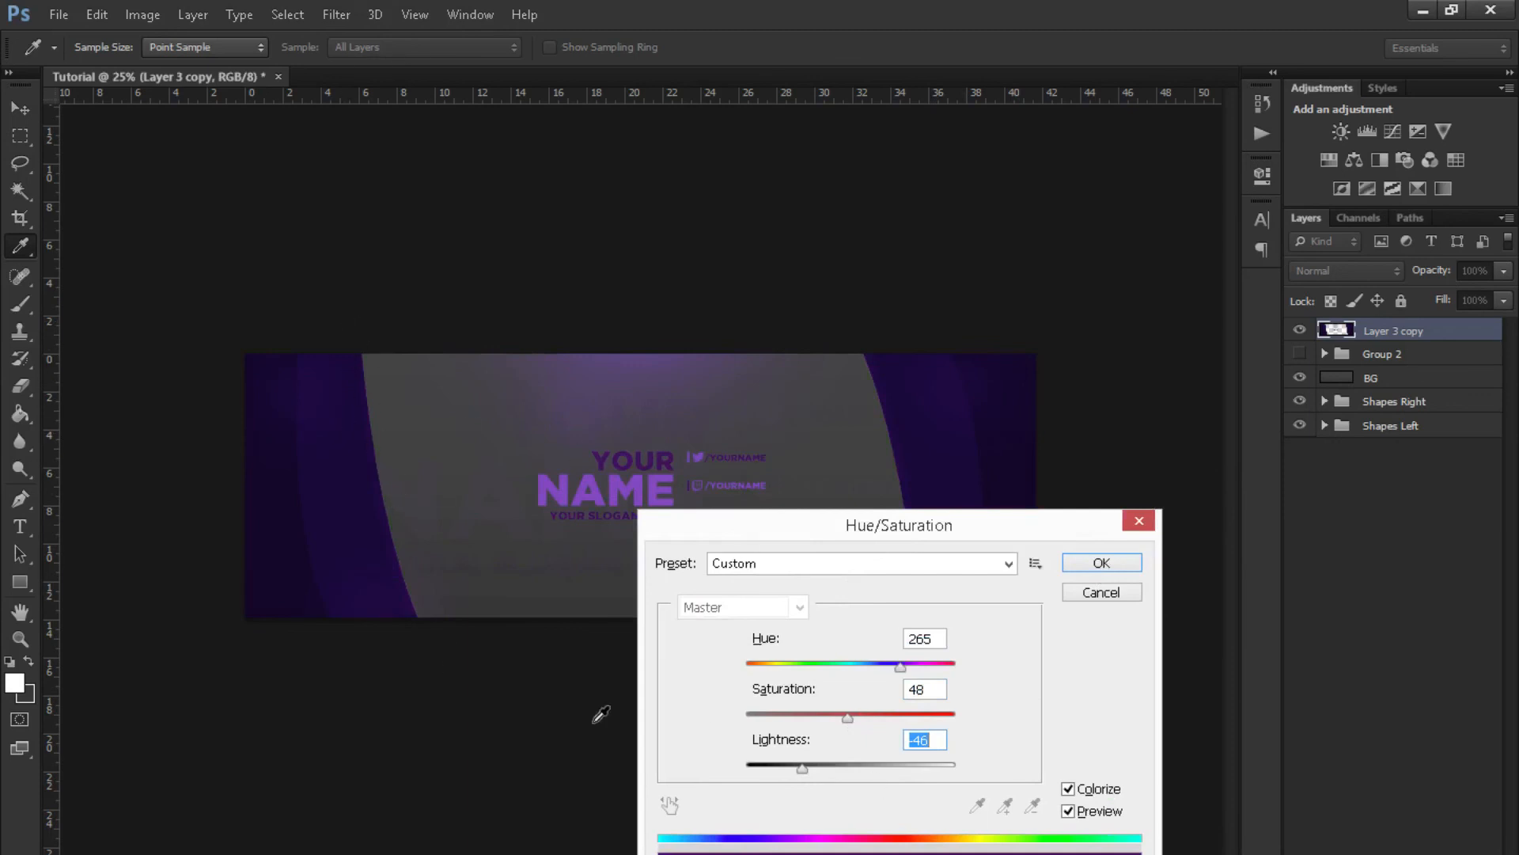
left_click(849, 766)
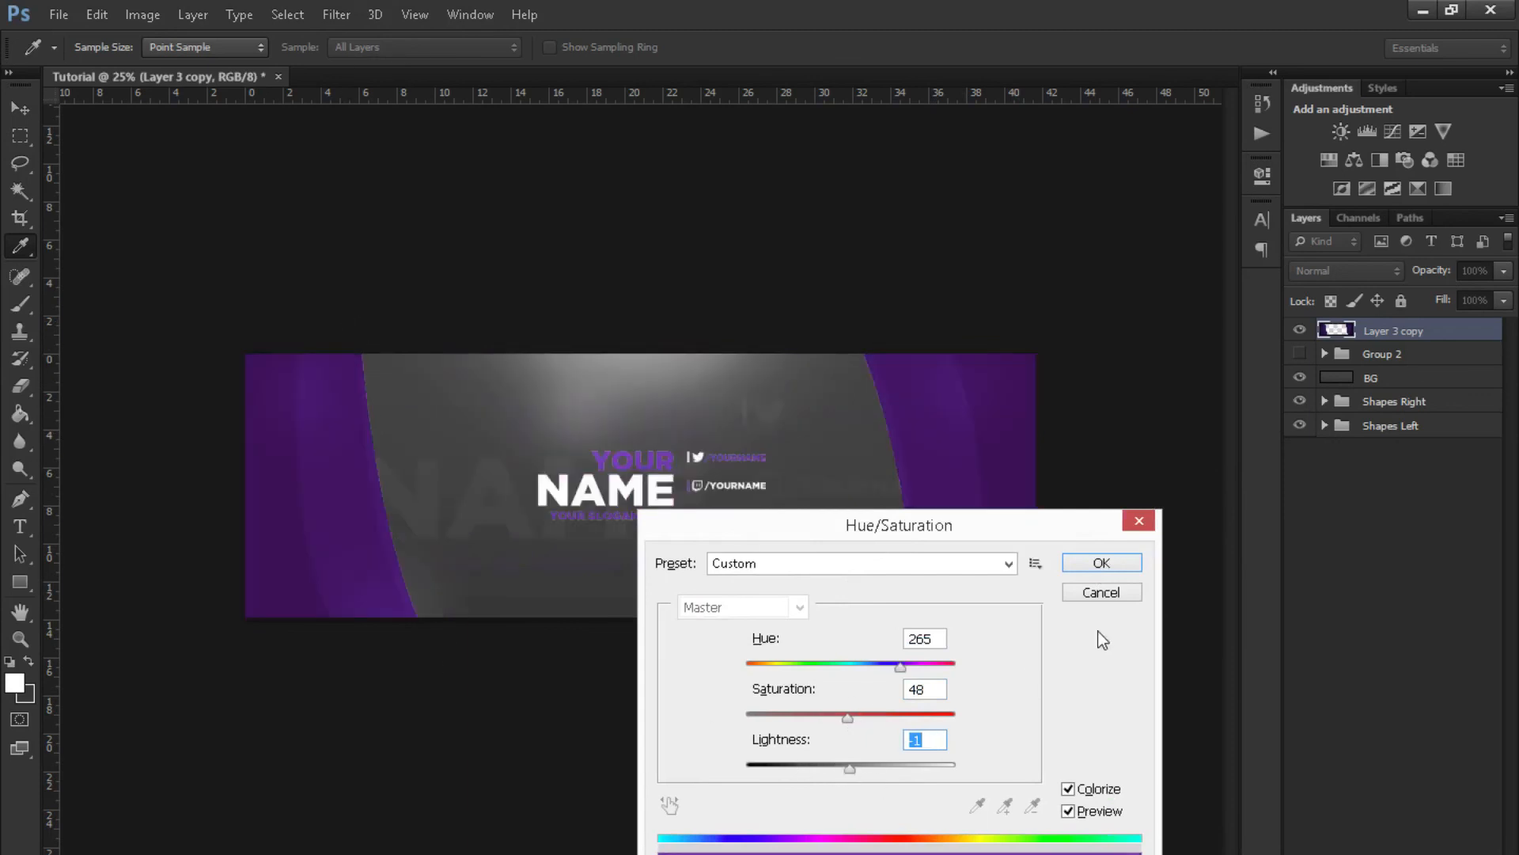
left_click(1098, 592)
- Undo the grouping and merging, delete the duplicated layers, and leave no layer selected
key("ctrl+alt+z")
key("ctrl+alt+z")
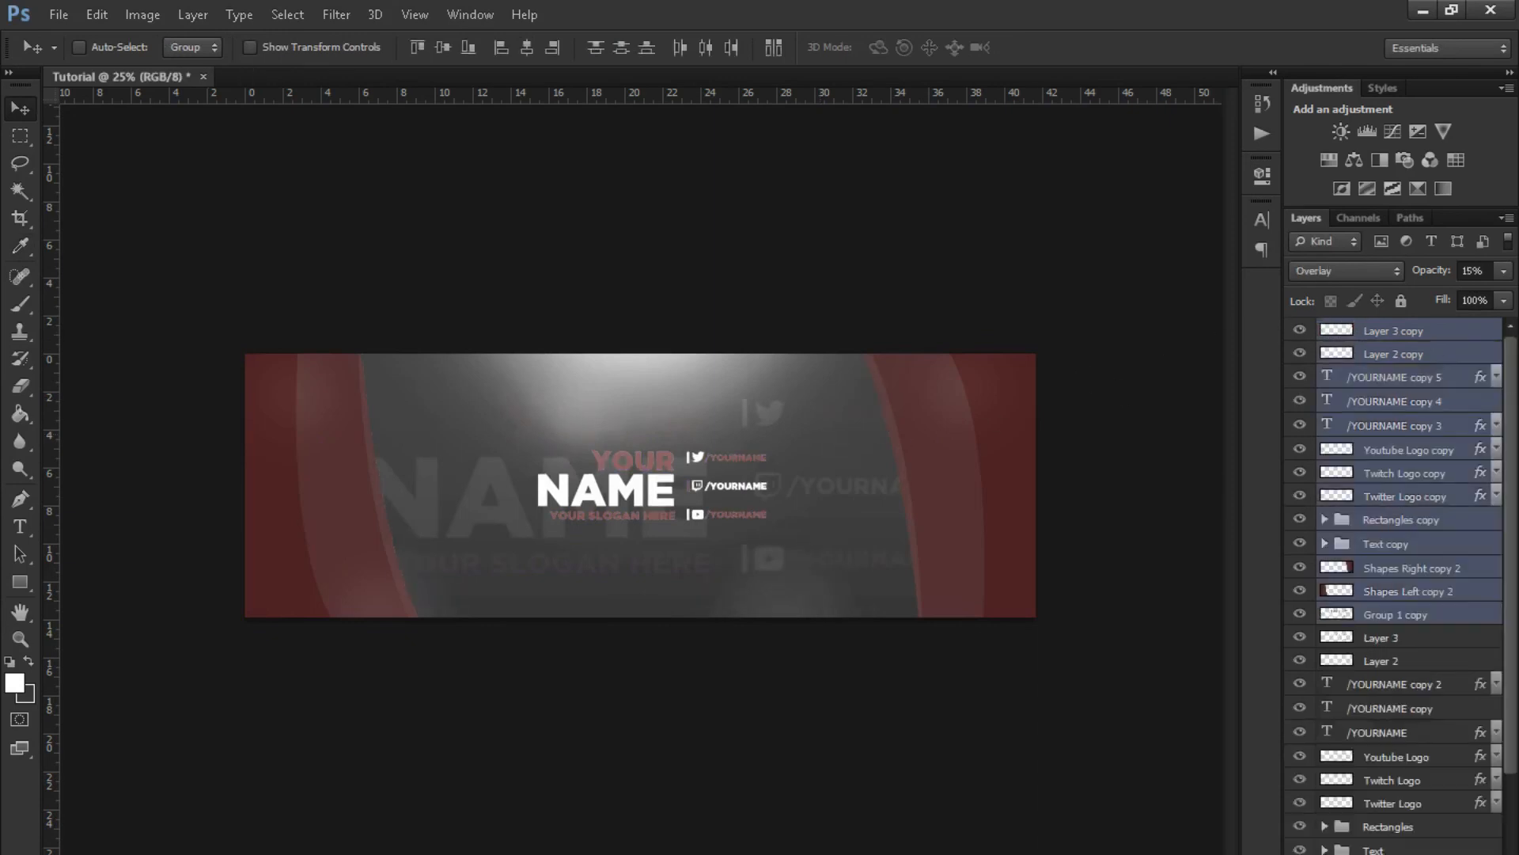
key("Delete")
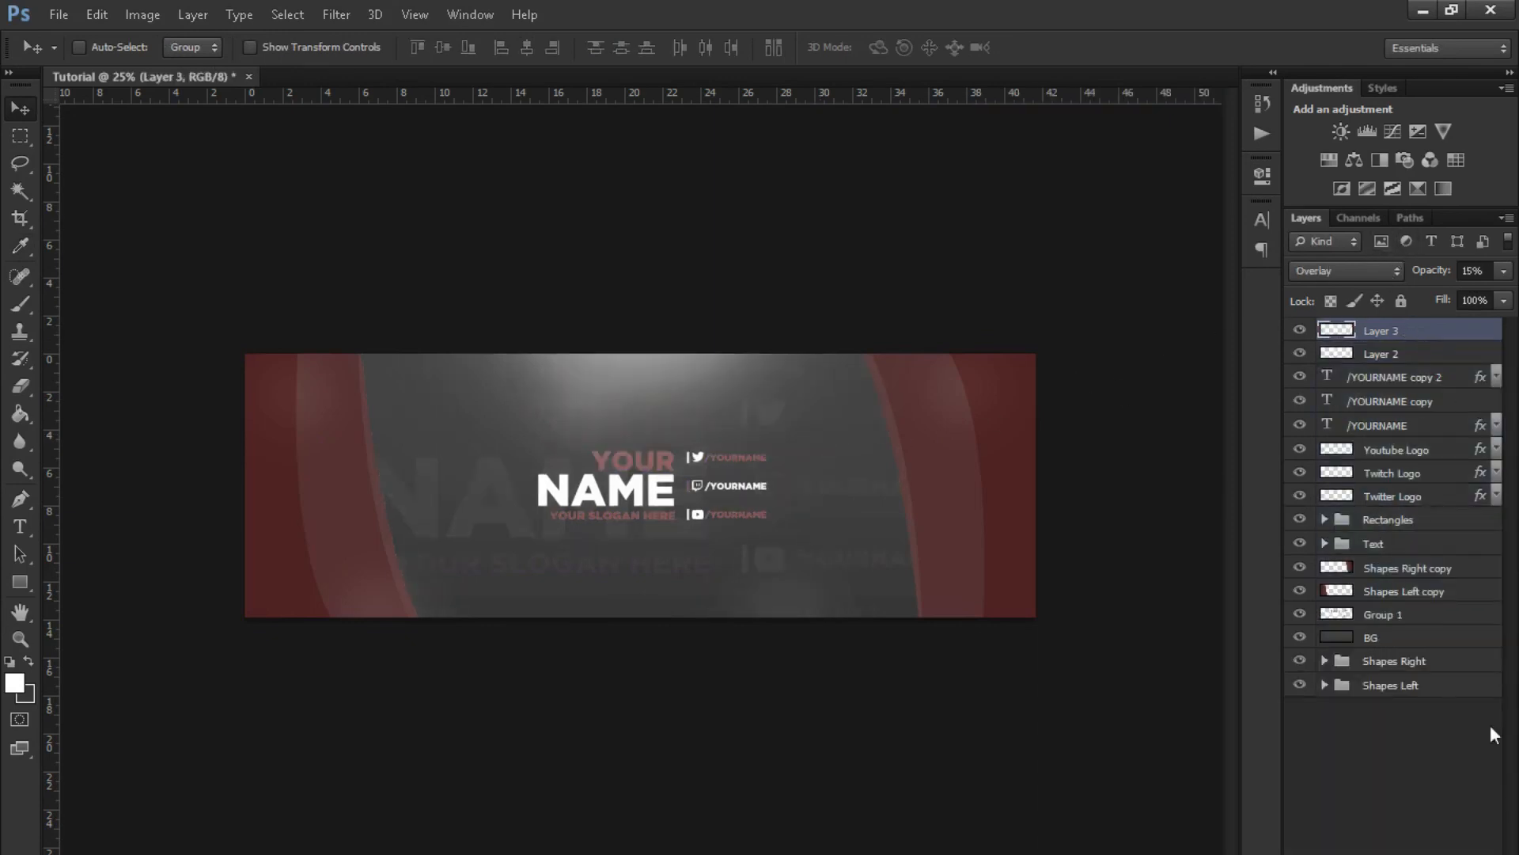
left_click(1389, 819)
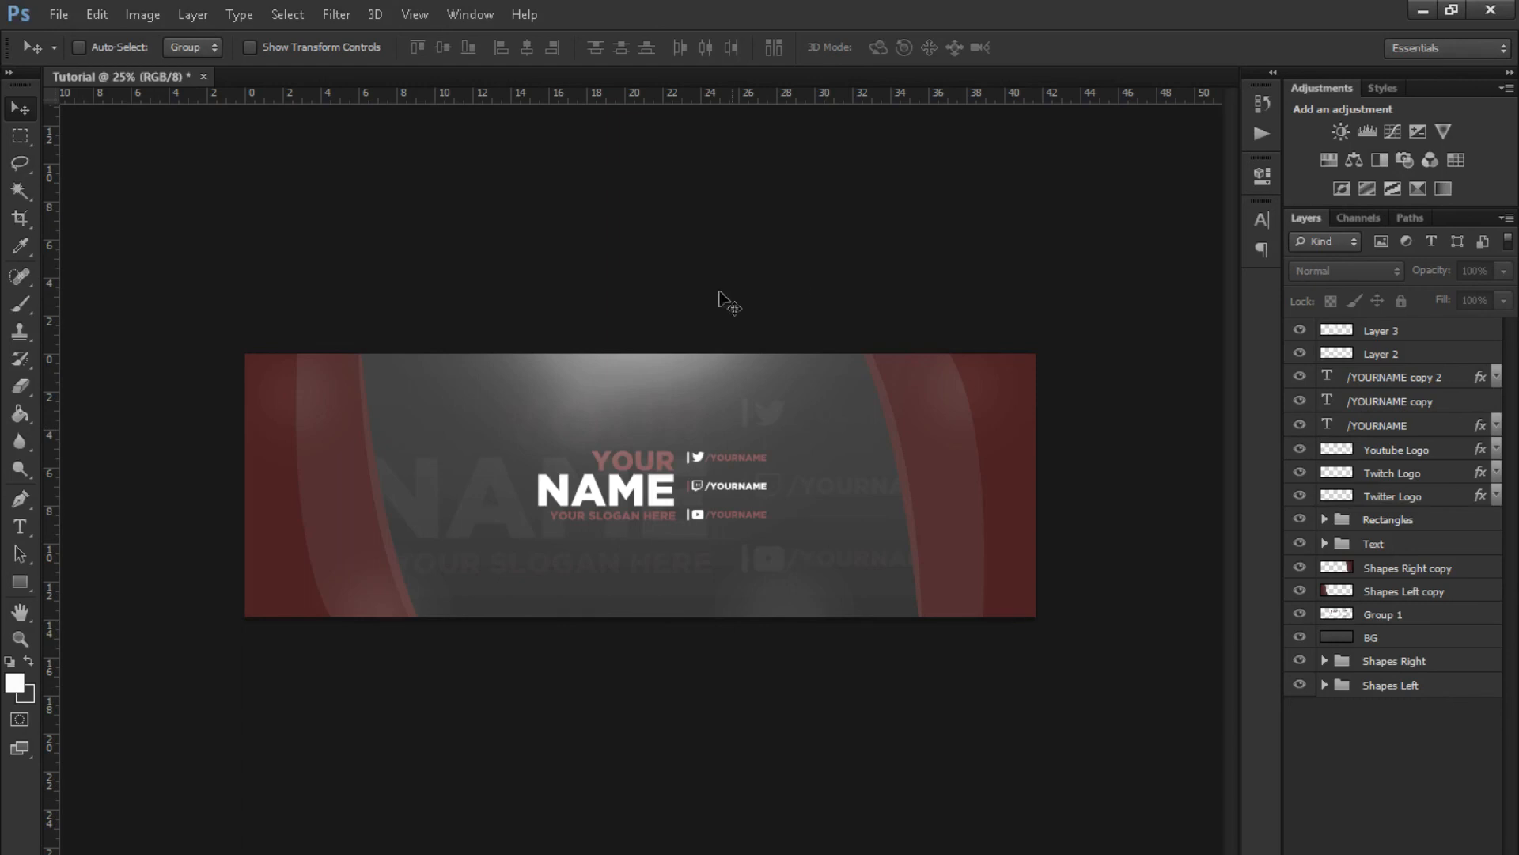
- Try drawing a closed four-point Pen path above the social handles, and delete the path
left_click(19, 498)
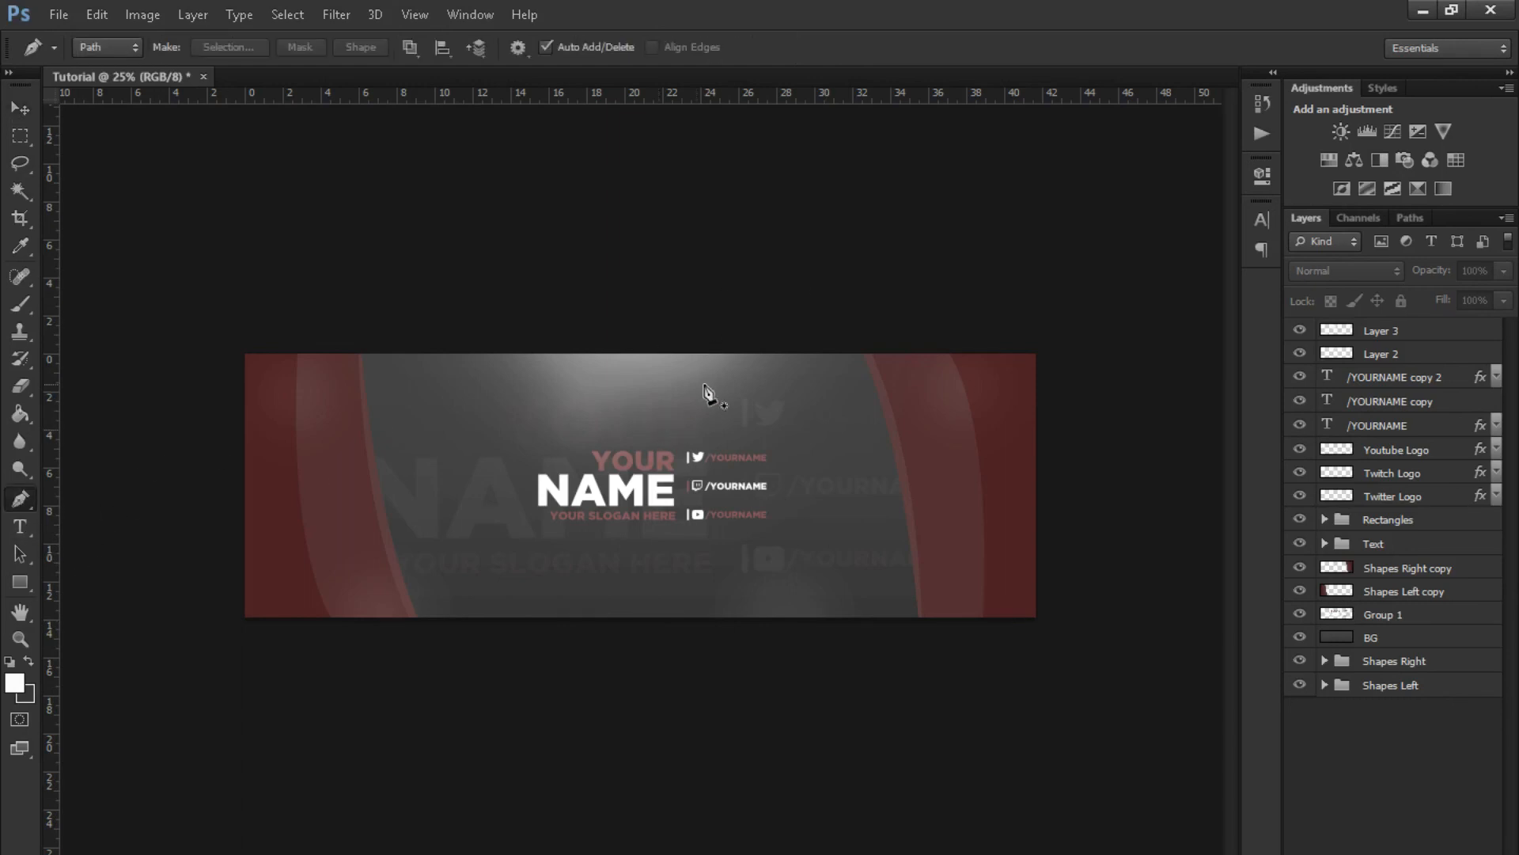
left_click(696, 376)
left_click(647, 447)
left_click(724, 491)
left_click(793, 427)
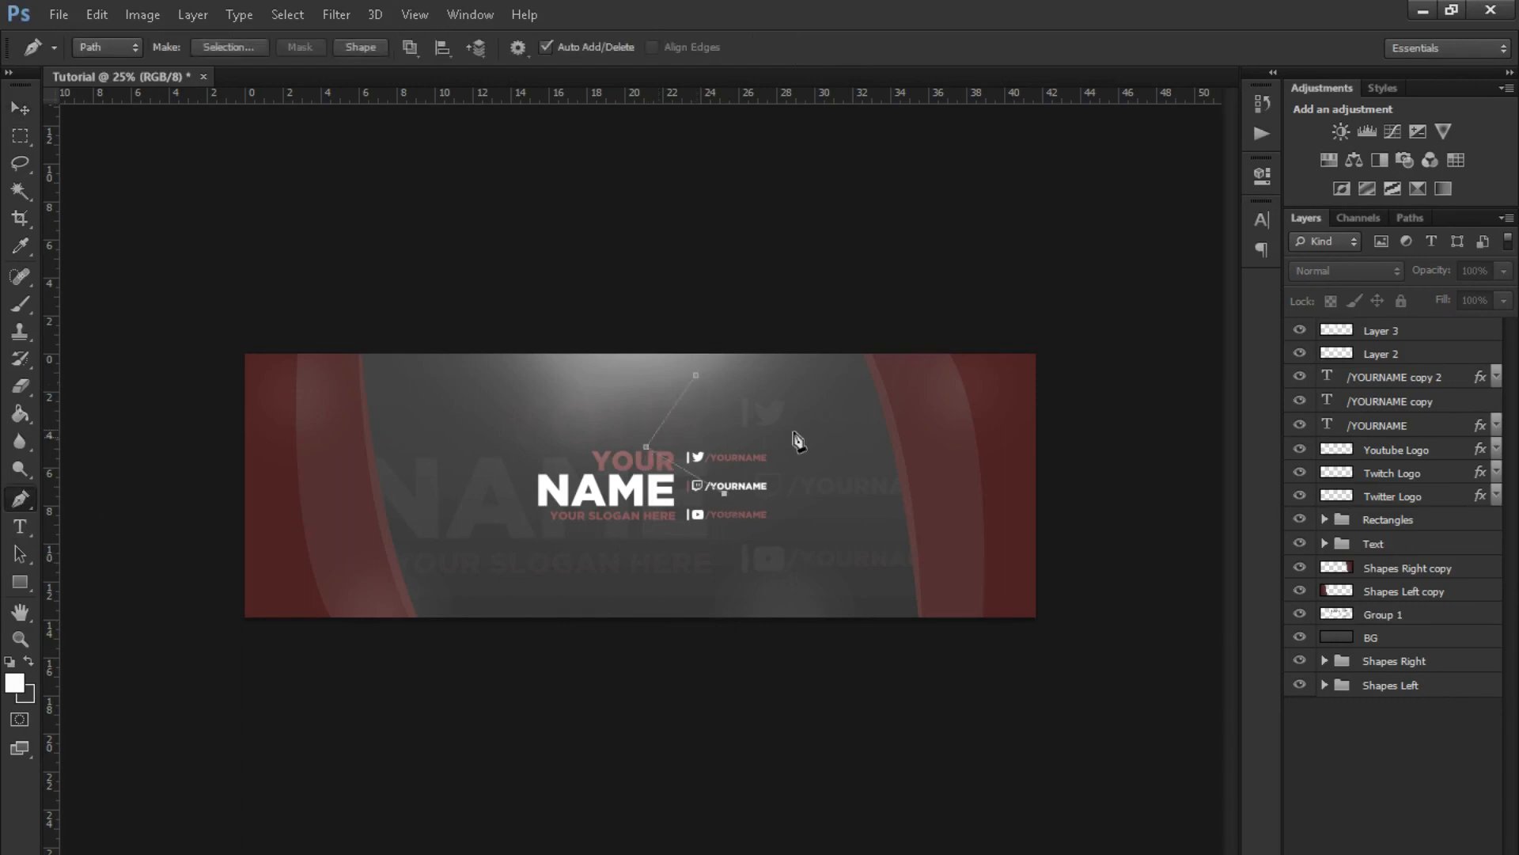
left_click(696, 376)
right_click(731, 441)
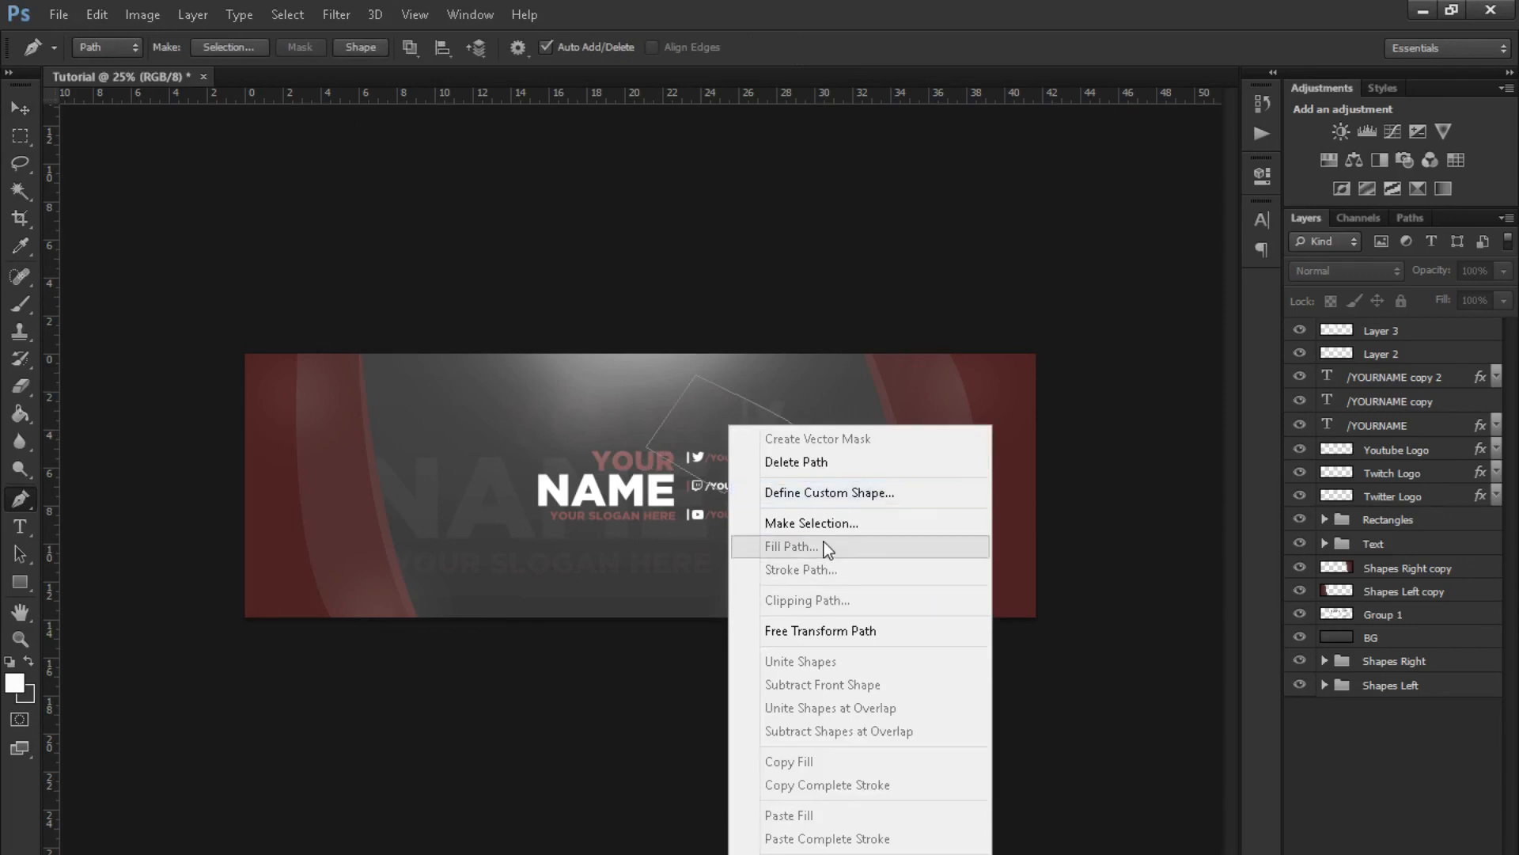
left_click(746, 390)
key("Delete")
left_click(20, 107)
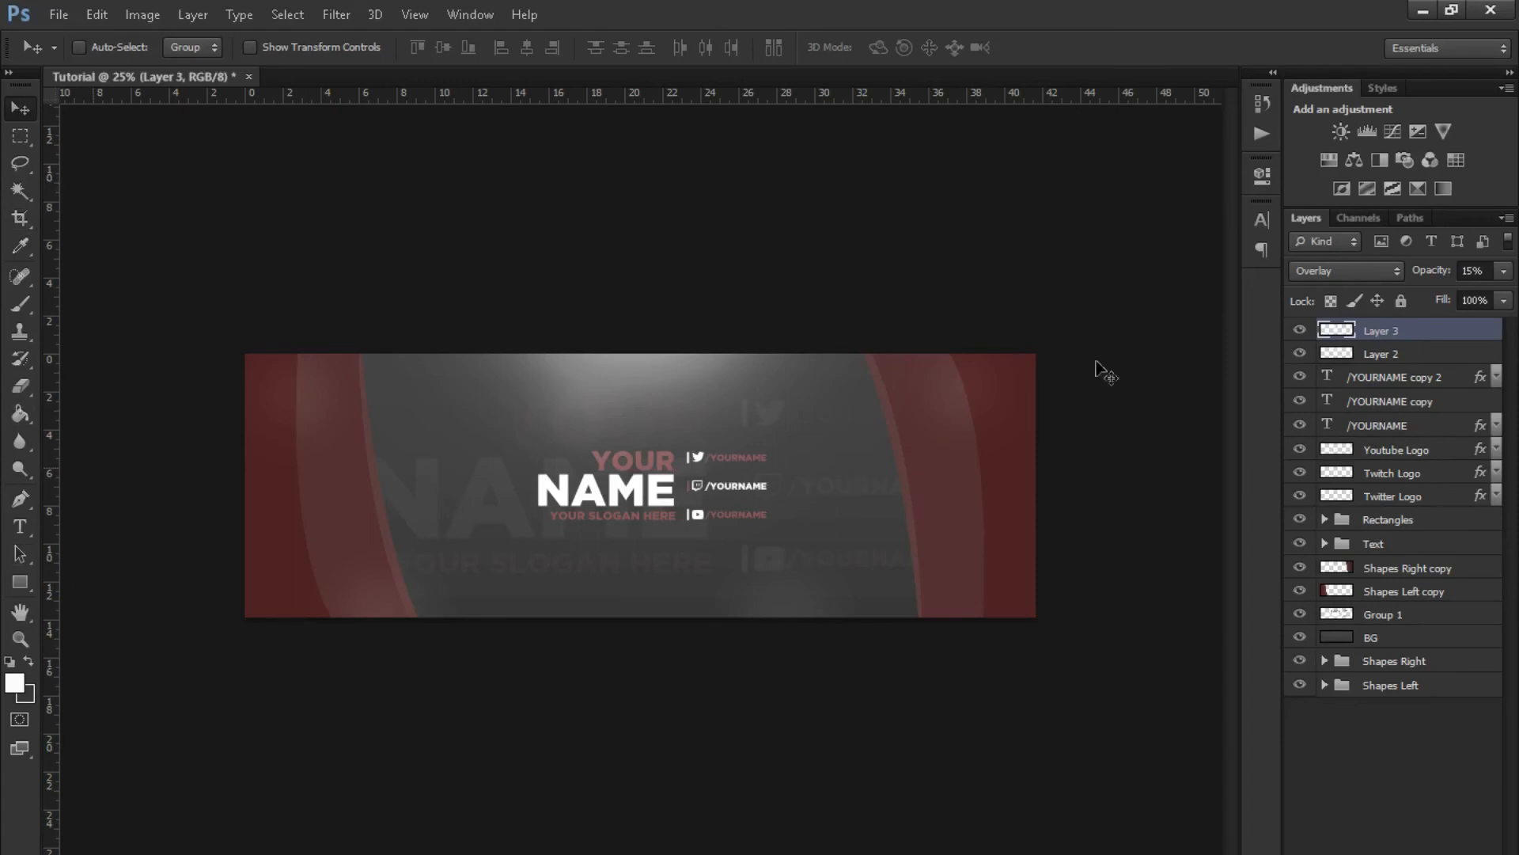
- Create a new top layer, fill the whole canvas area with black, and deselect
key("ctrl+shift+alt+n")
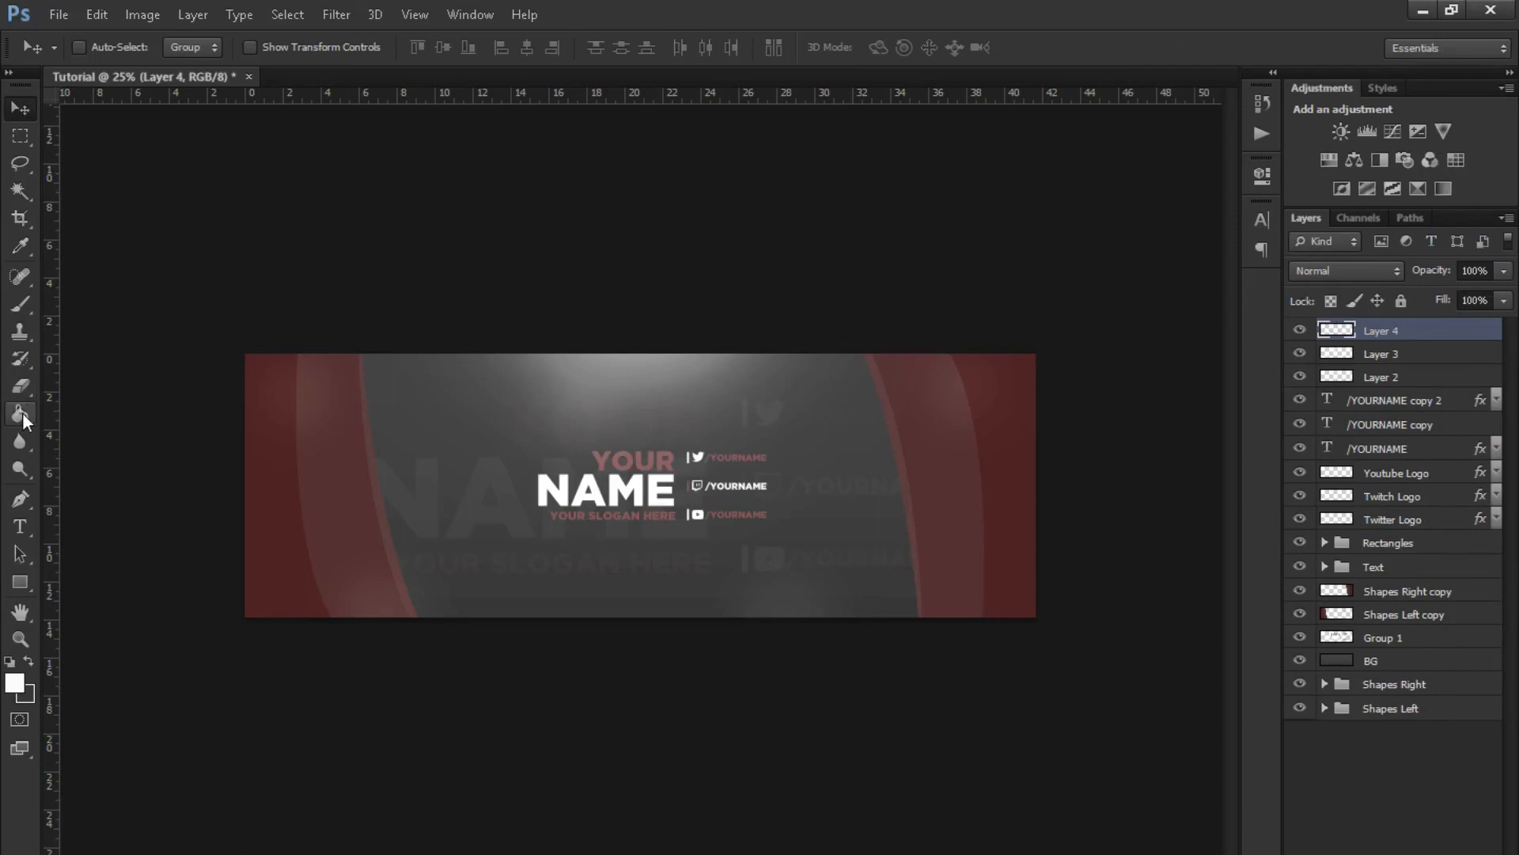
left_click(22, 141)
left_click(20, 140)
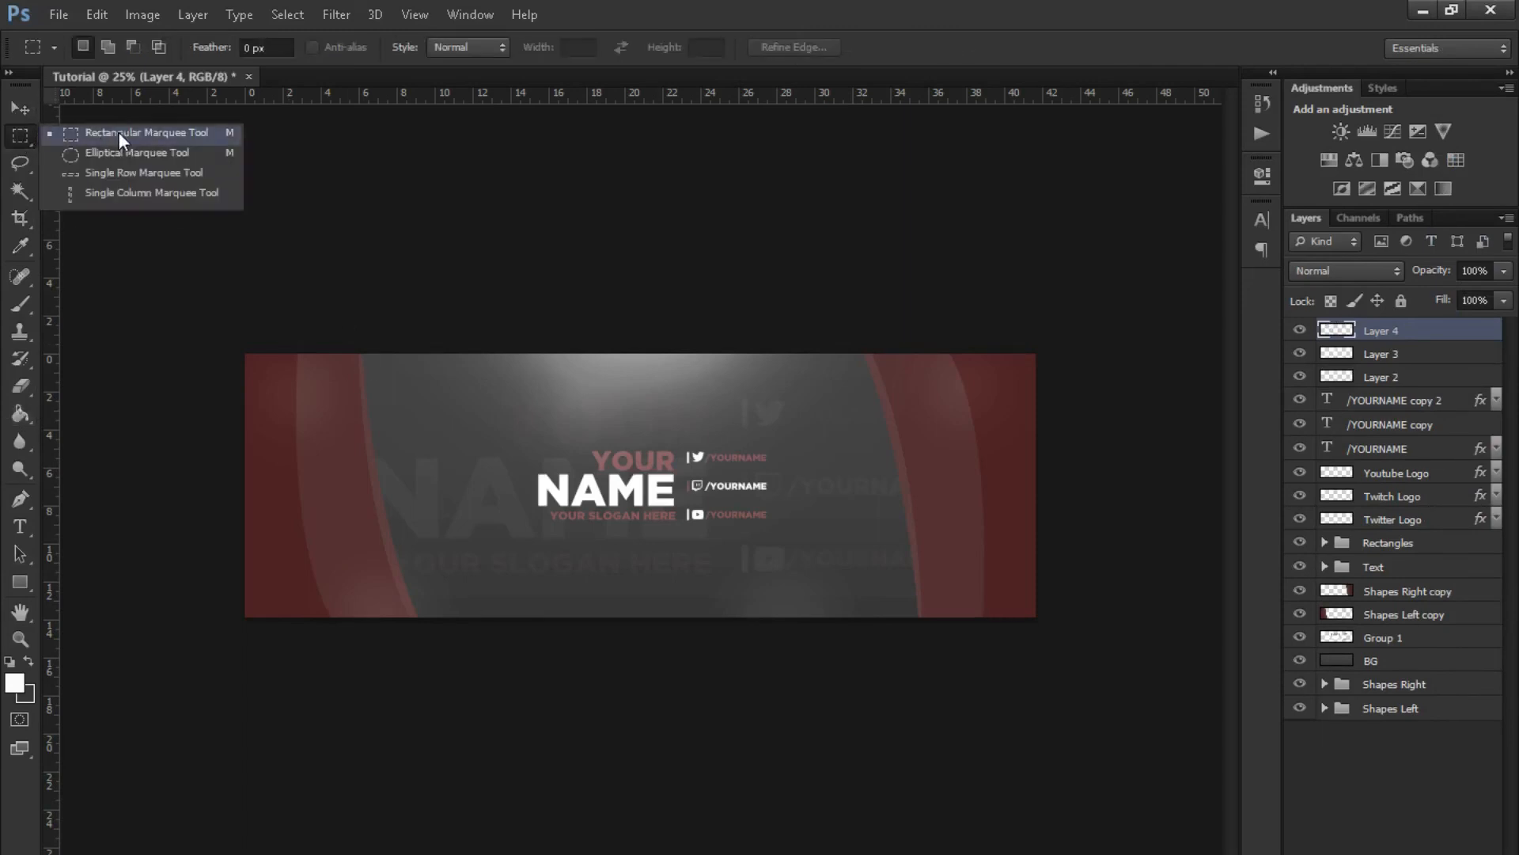
left_click(122, 140)
left_click_drag(238, 295, 1092, 665)
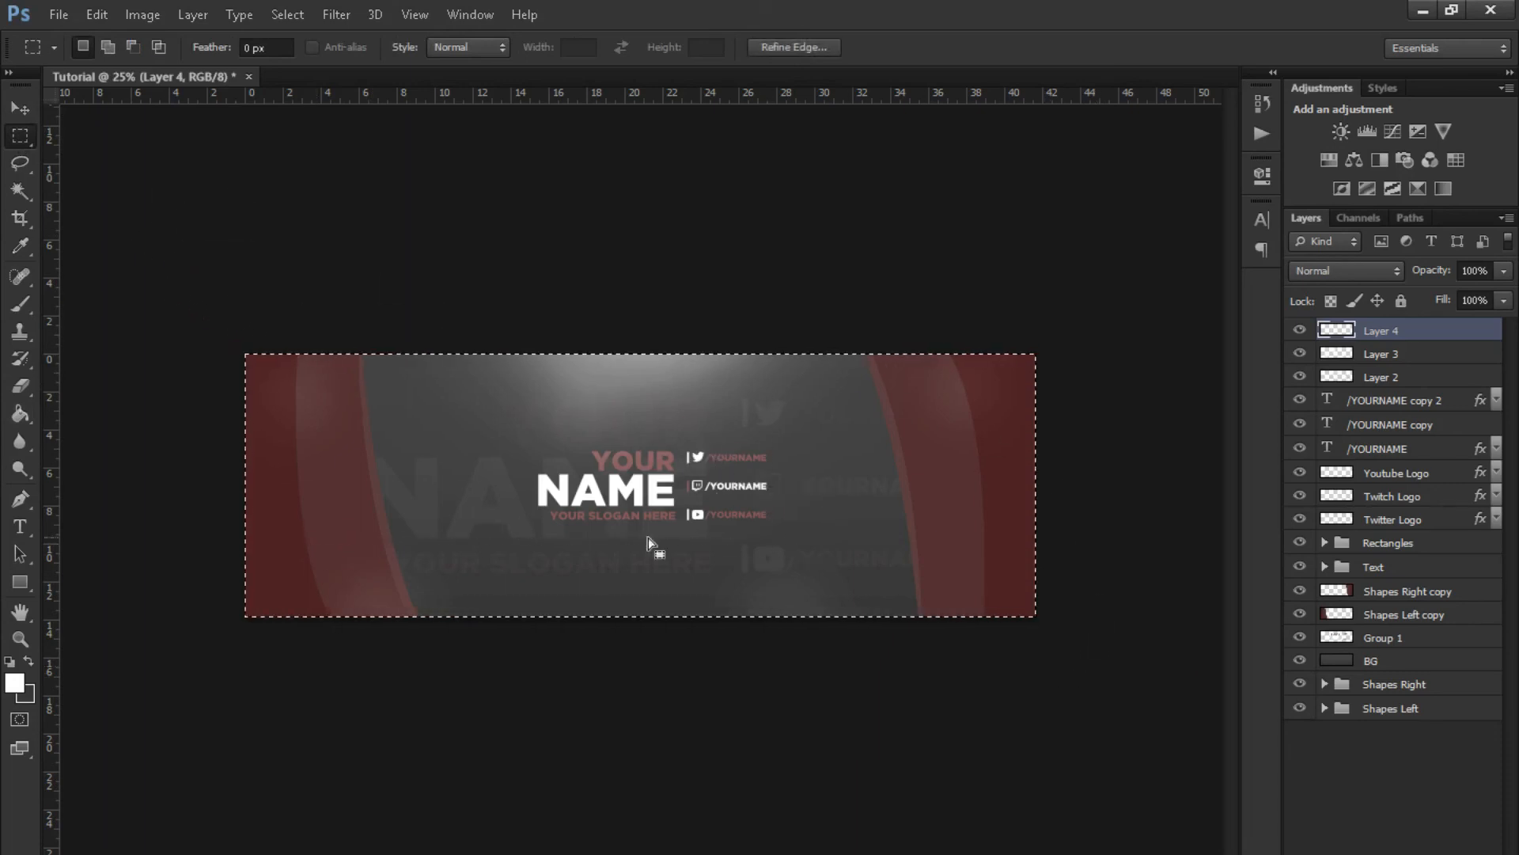
right_click(646, 494)
left_click(719, 350)
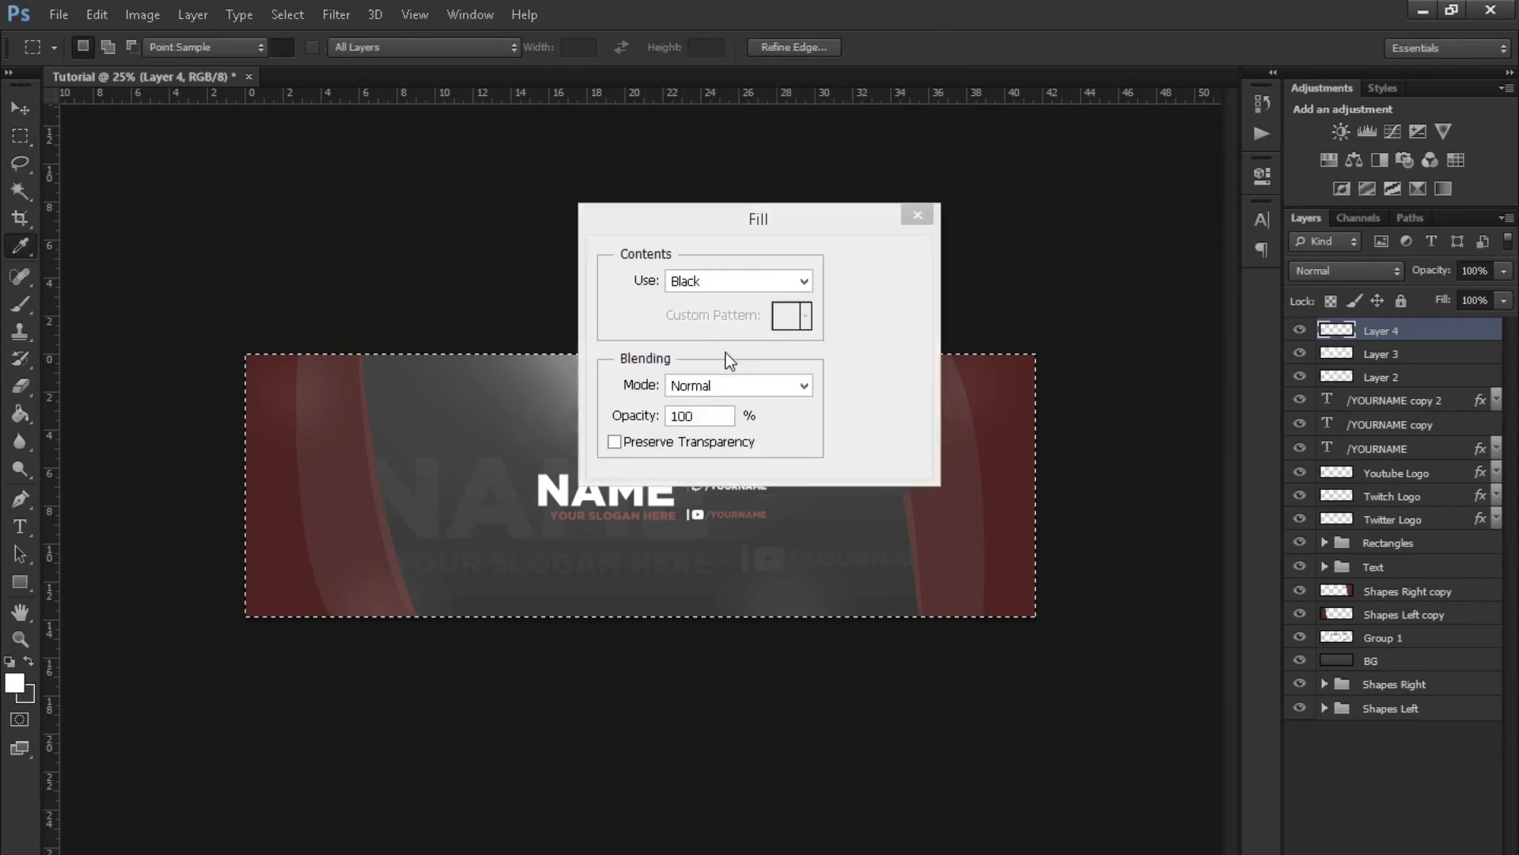
left_click(887, 263)
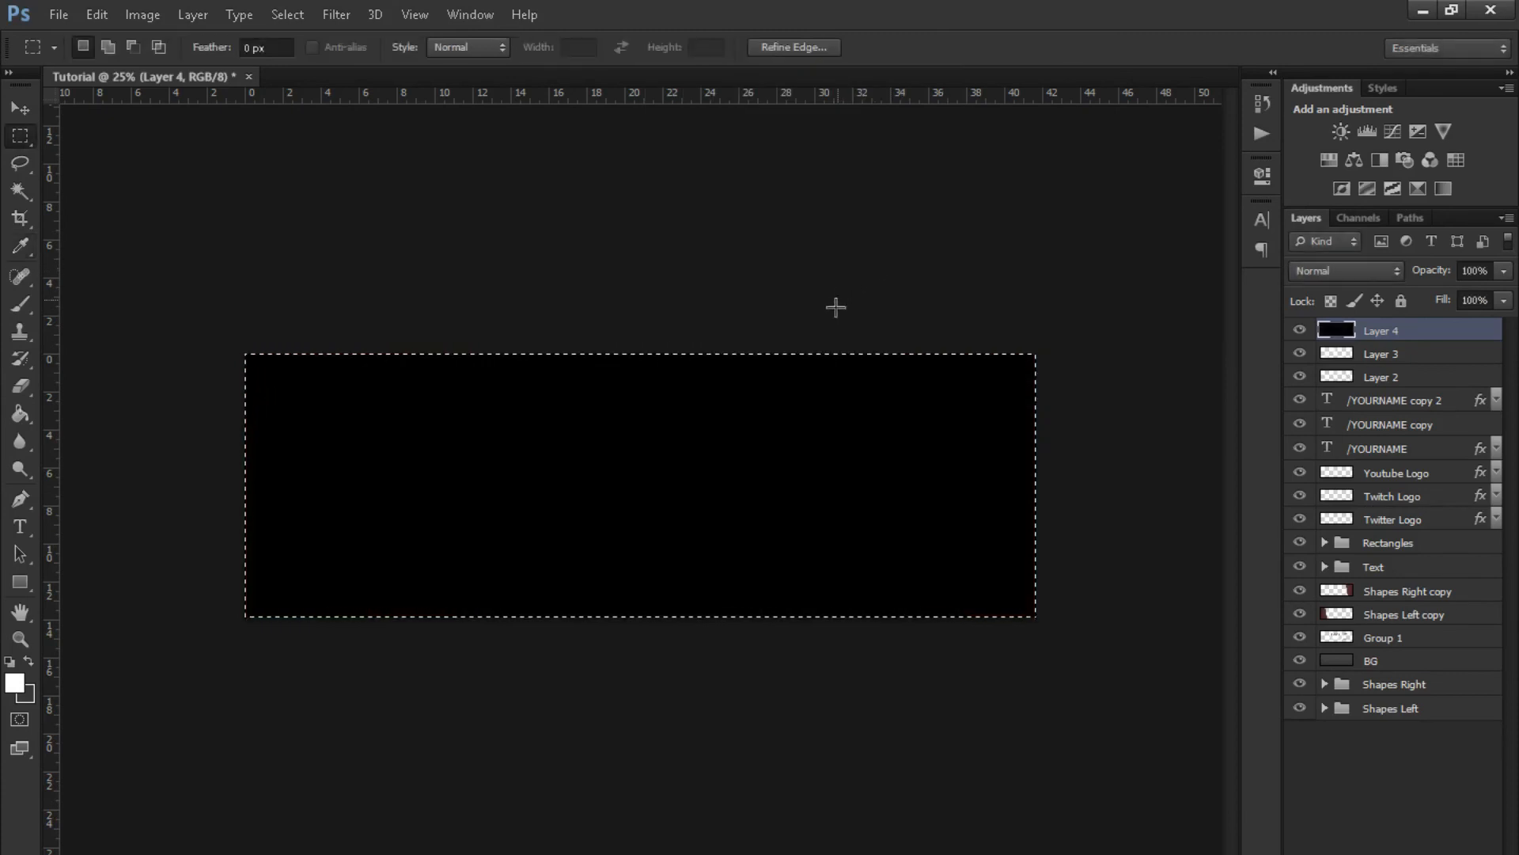
key("ctrl+d")
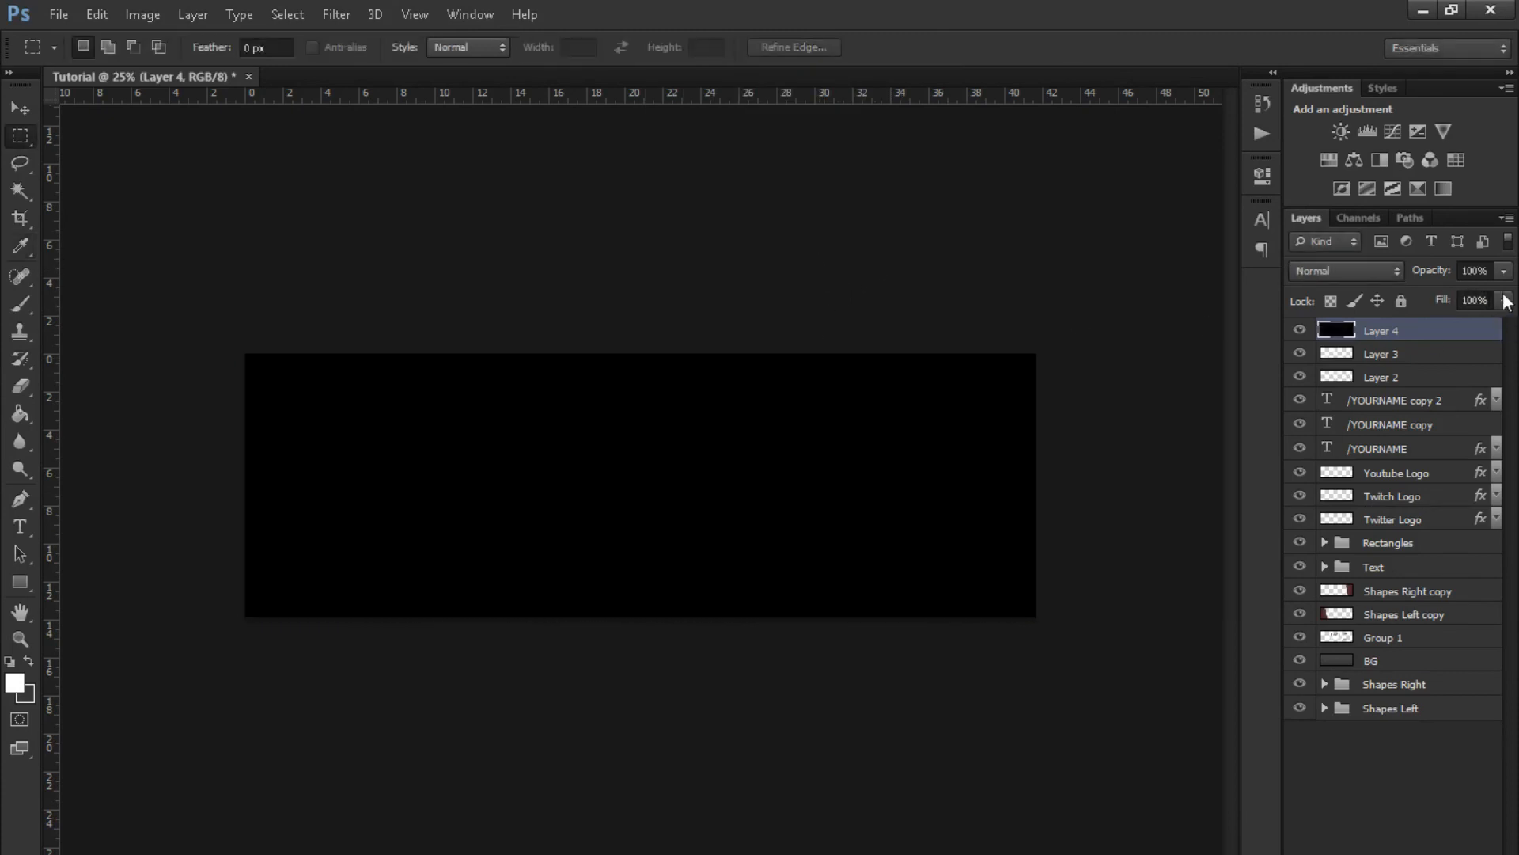
- Set the black layer's Fill to 0%
left_click(1504, 300)
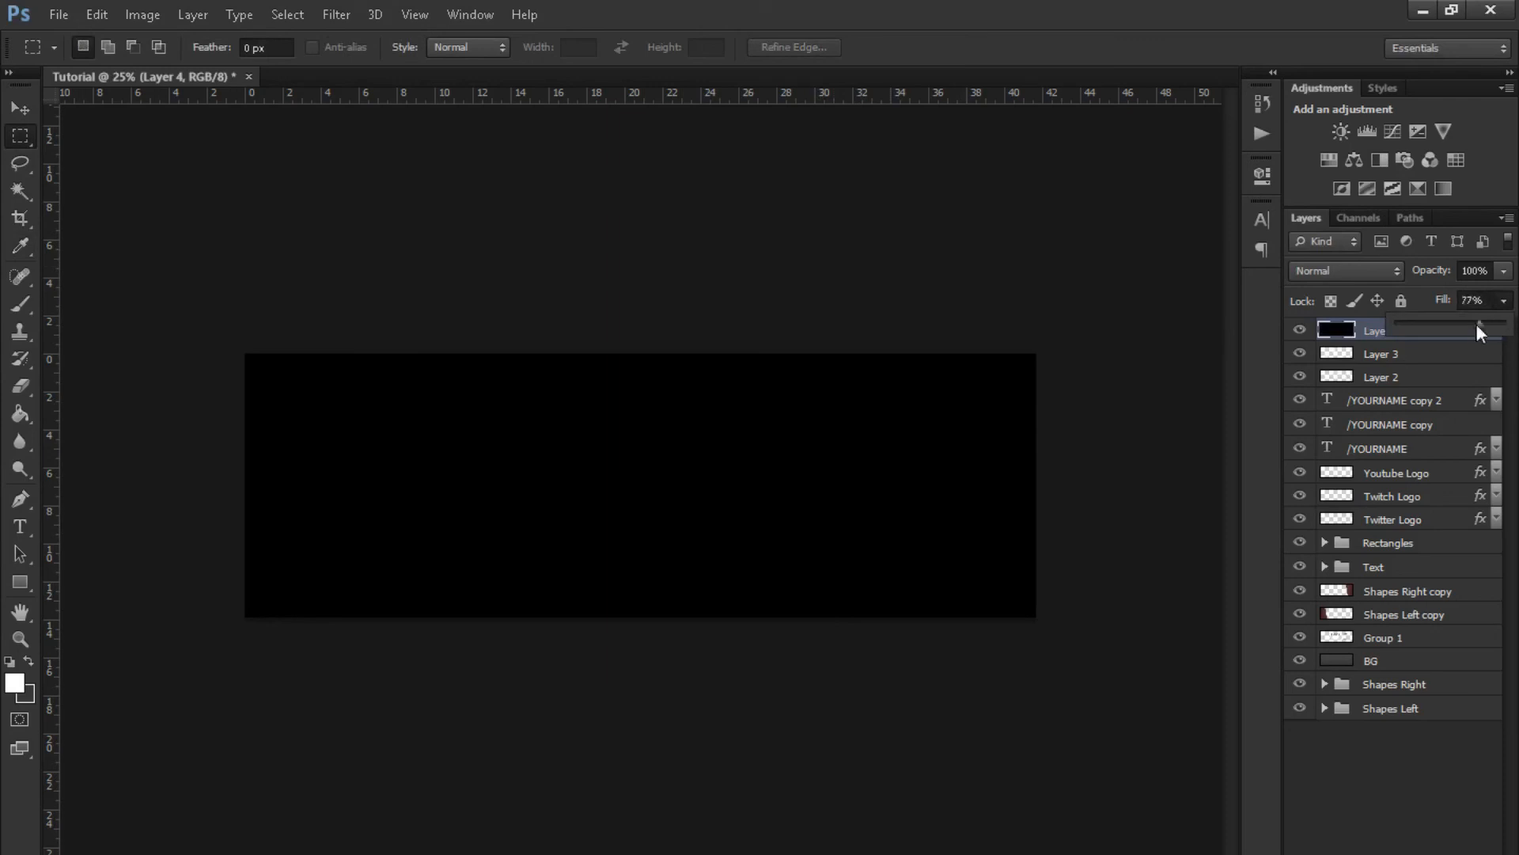
left_click_drag(1476, 325, 1396, 324)
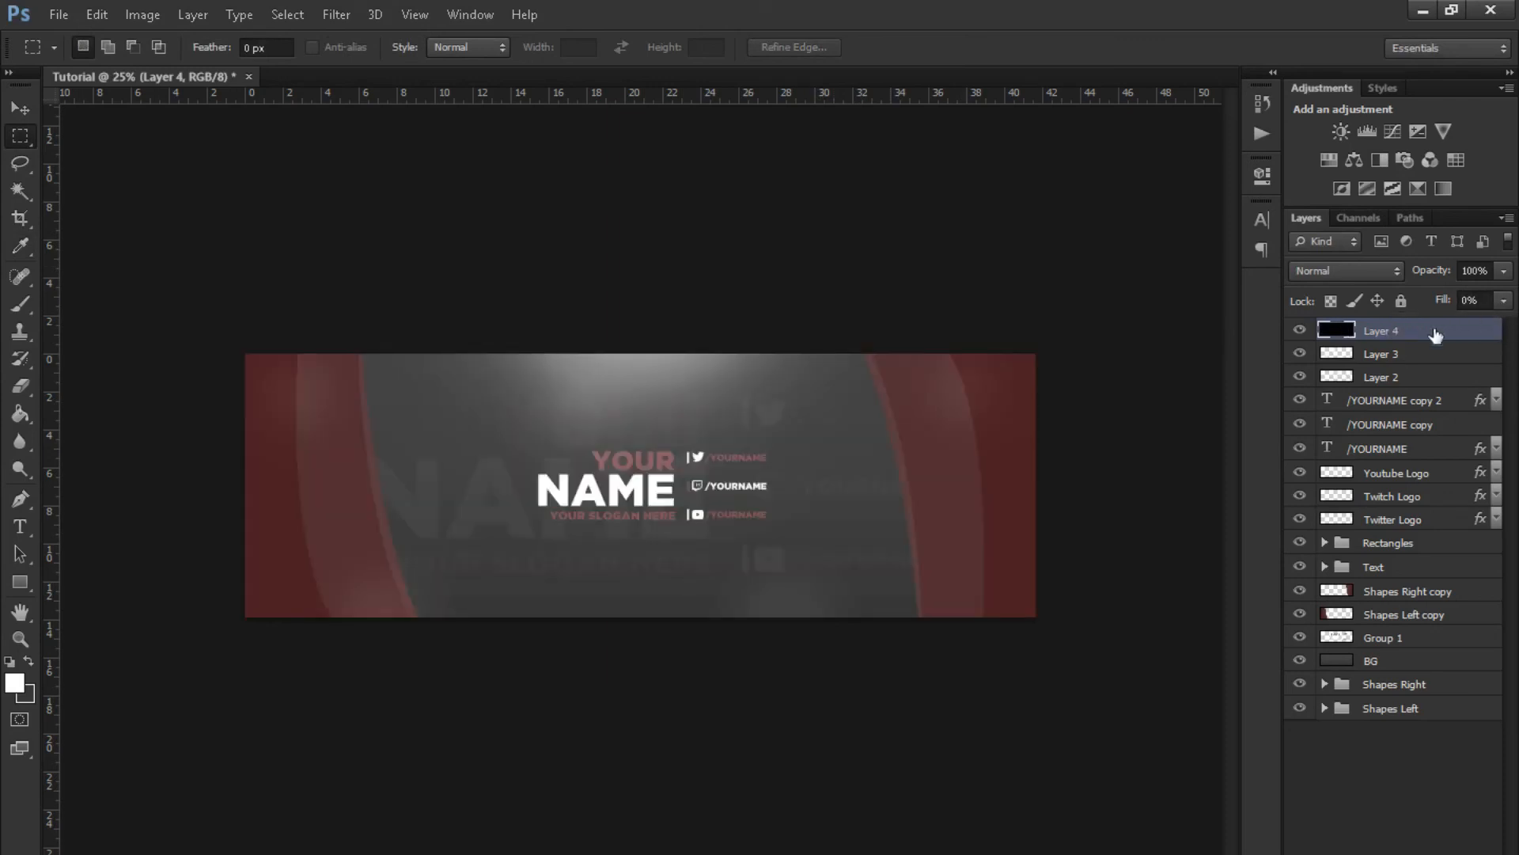
right_click(1439, 333)
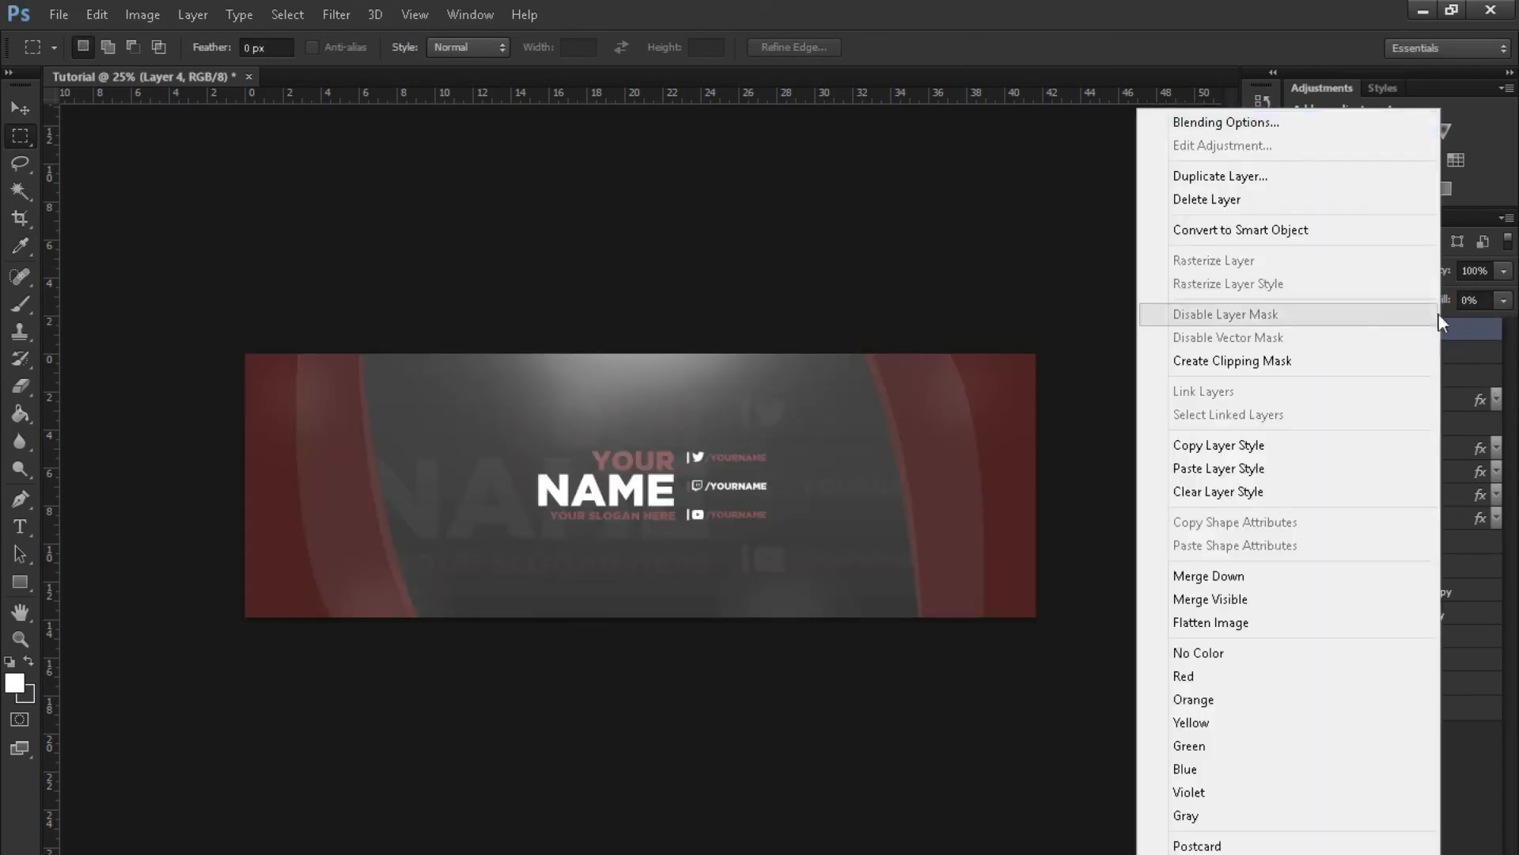
left_click(1447, 332)
- Add a white Stroke layer style to the top layer, positioned Inside, and widen it into a visible banner border
double_click(1447, 332)
left_click(874, 383)
left_click(1086, 439)
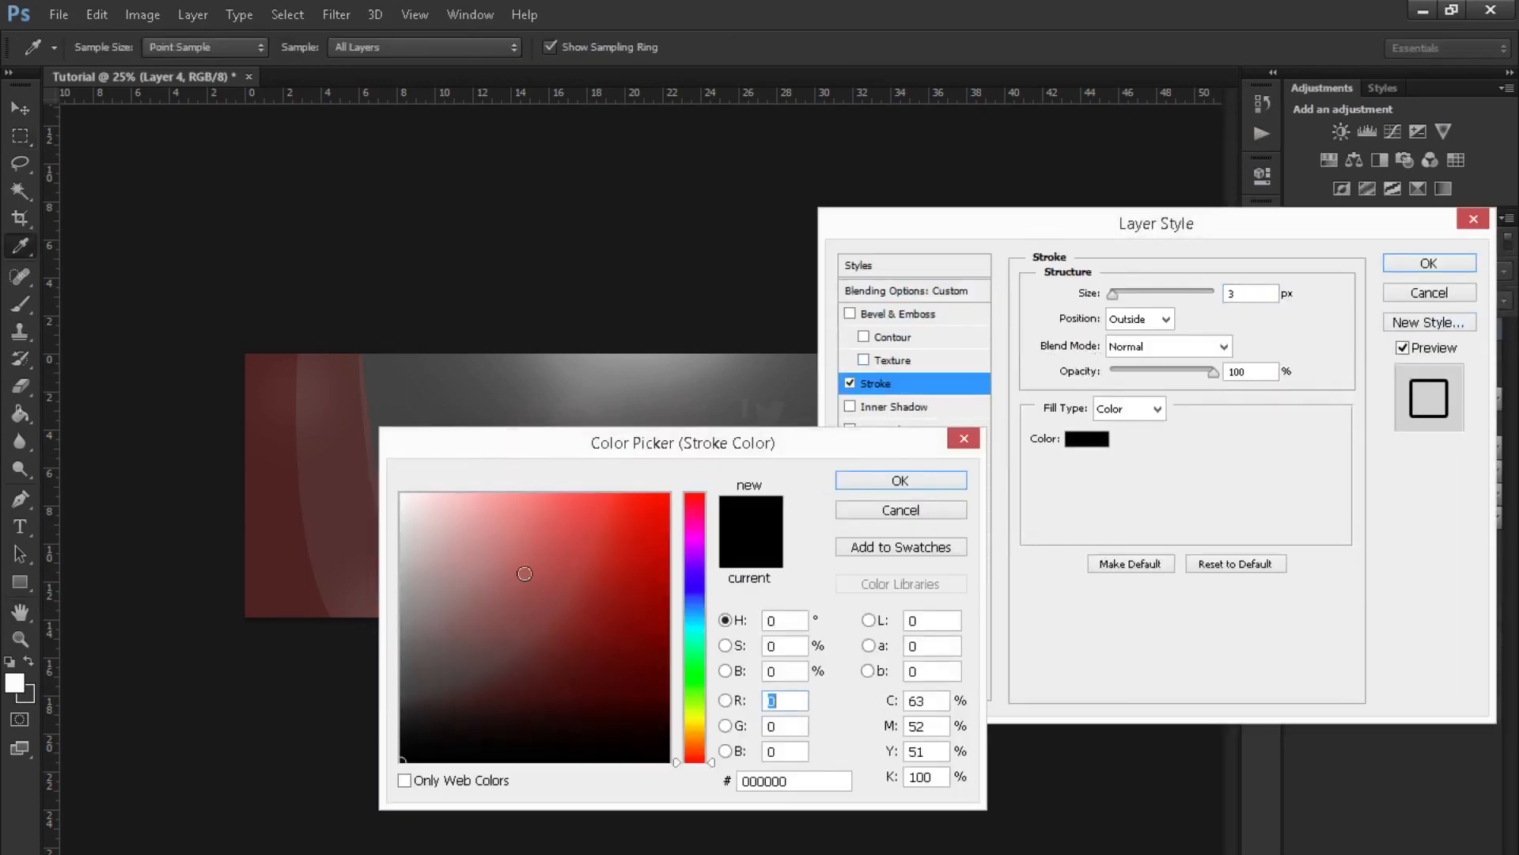
left_click(402, 495)
left_click(902, 481)
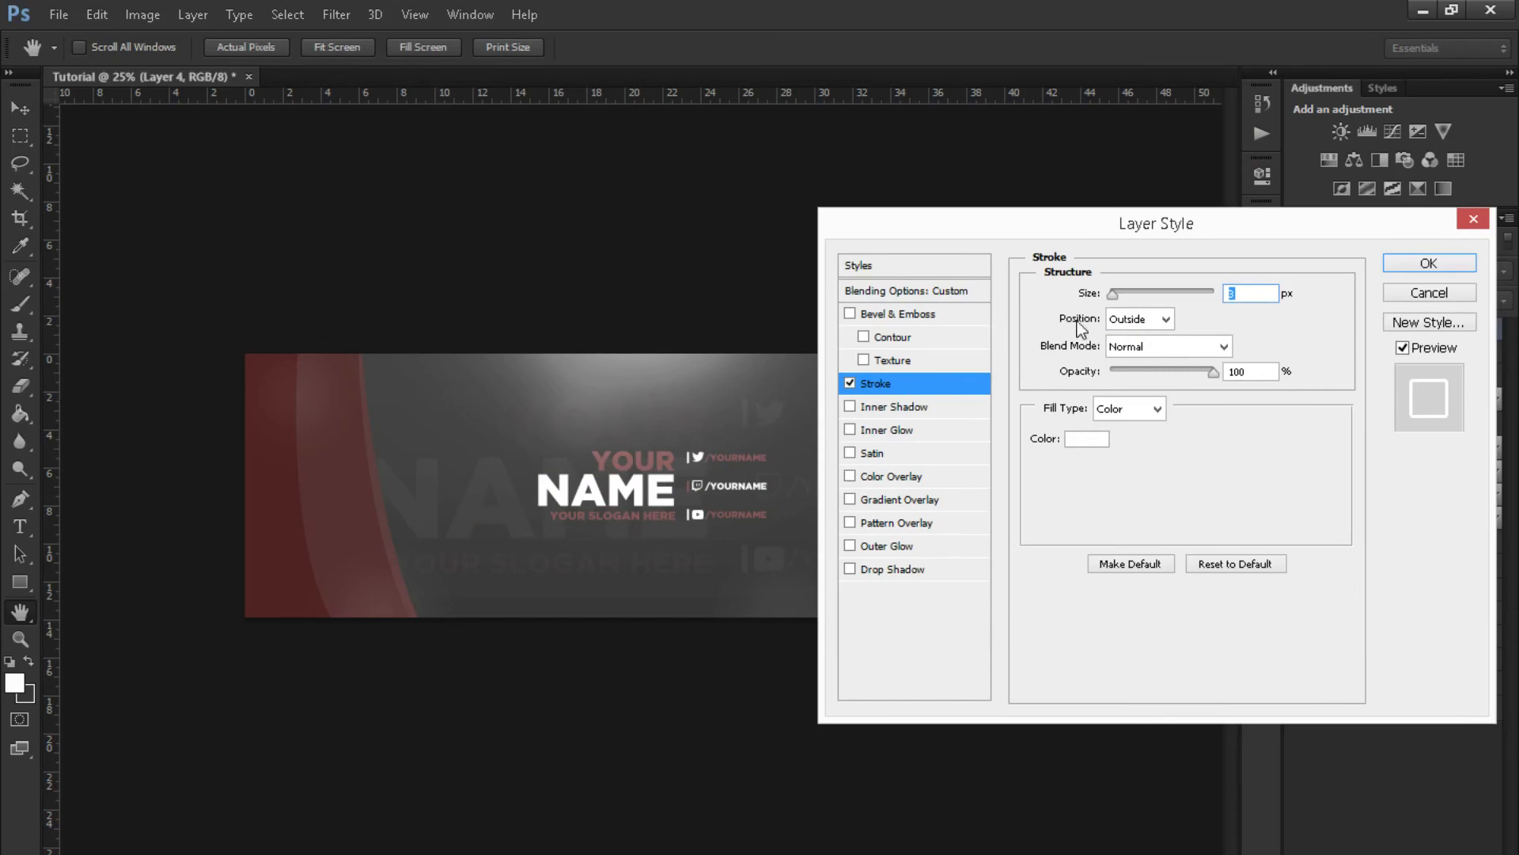
left_click(1157, 320)
left_click(1125, 357)
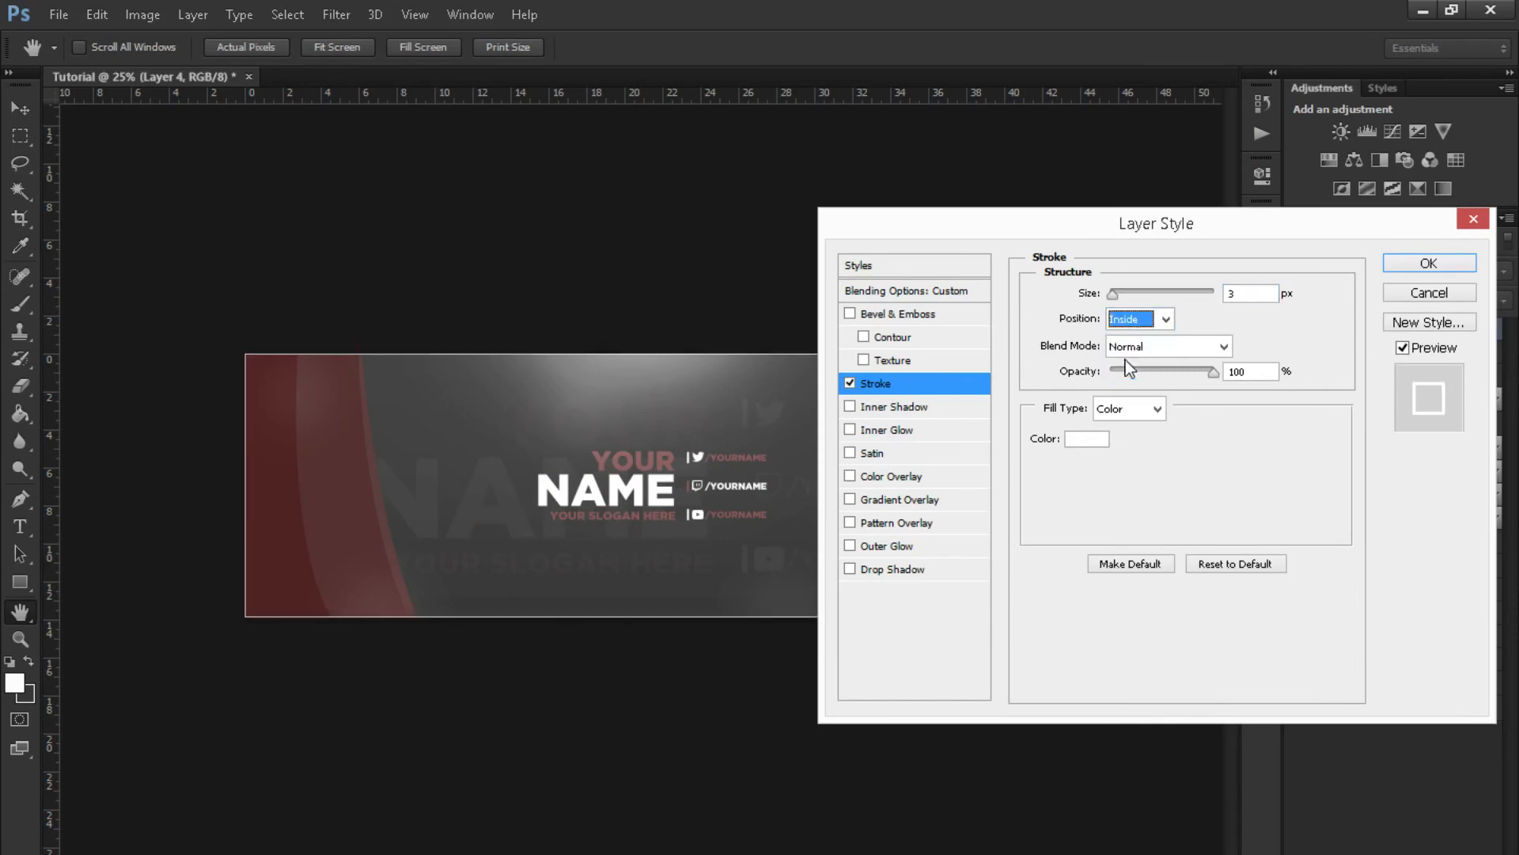
left_click_drag(1119, 299, 1125, 303)
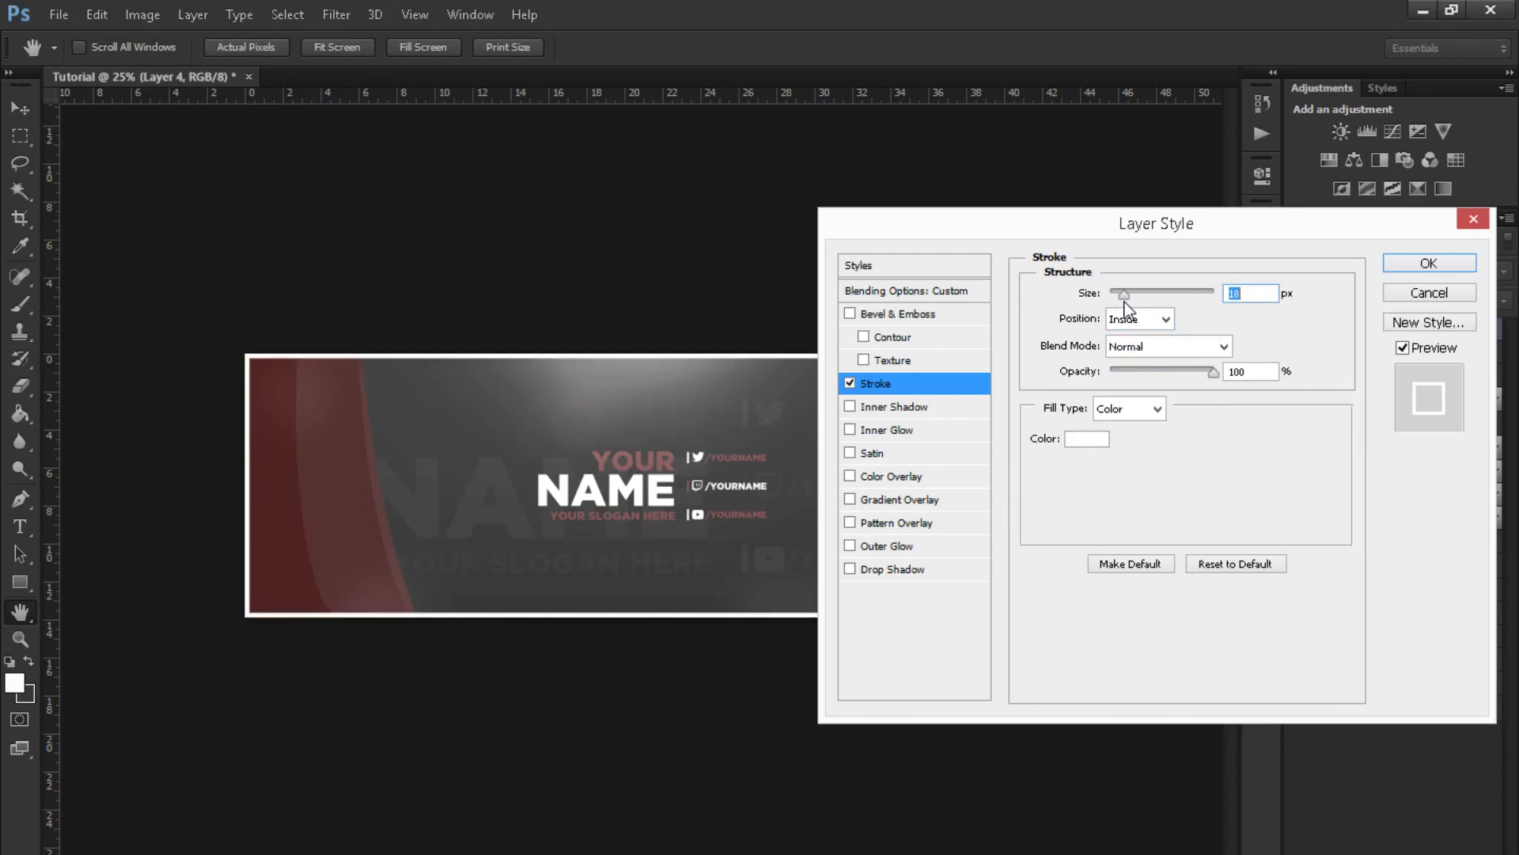
left_click(1429, 264)
- Toggle the border layer's visibility for comparison and delete the layer
left_click(20, 109)
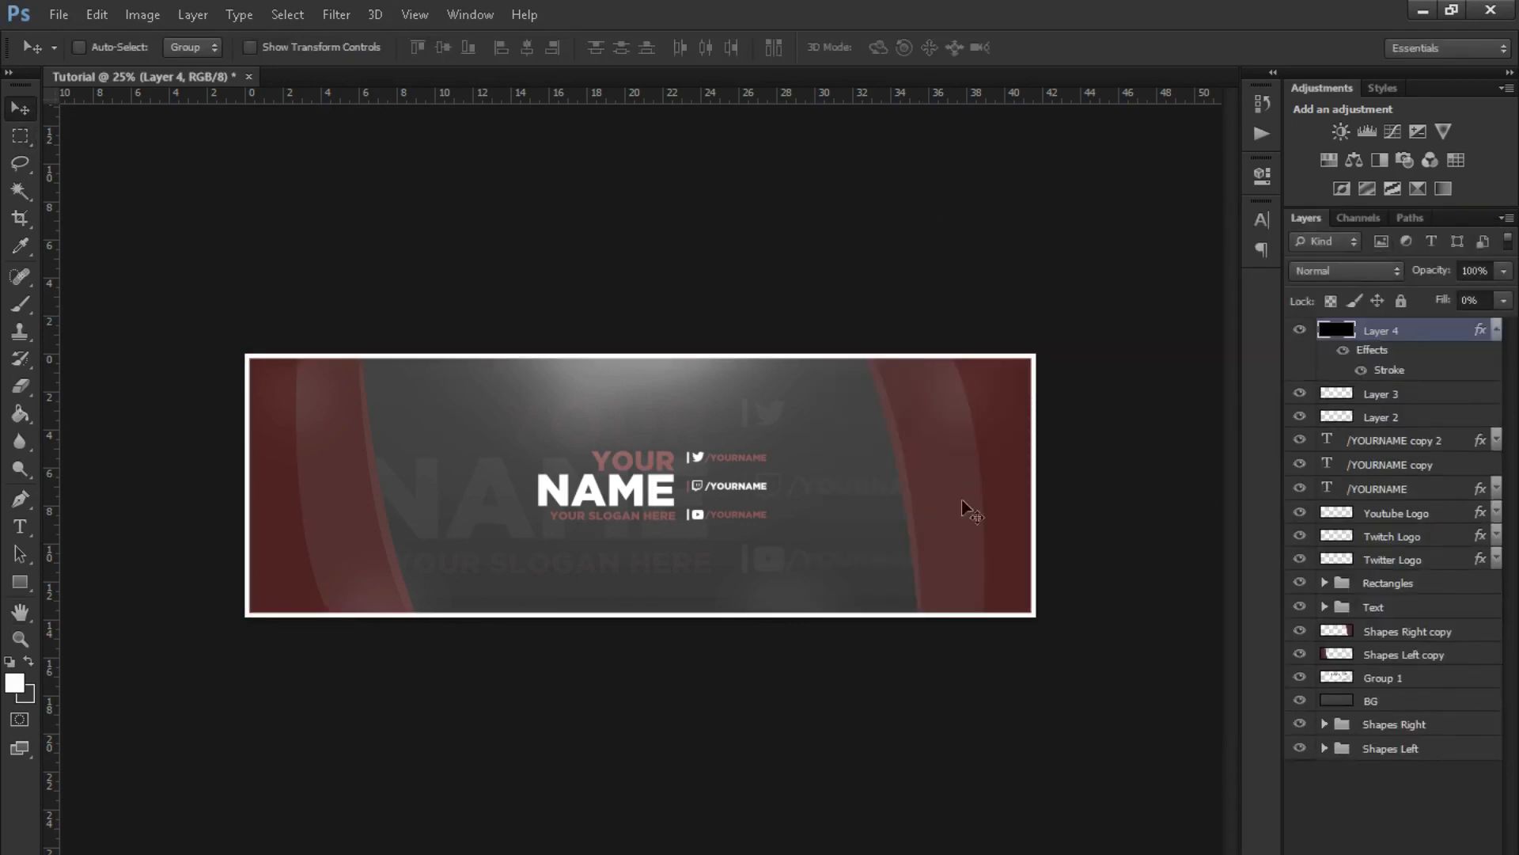
left_click(1300, 331)
left_click(1300, 331)
key("Delete")
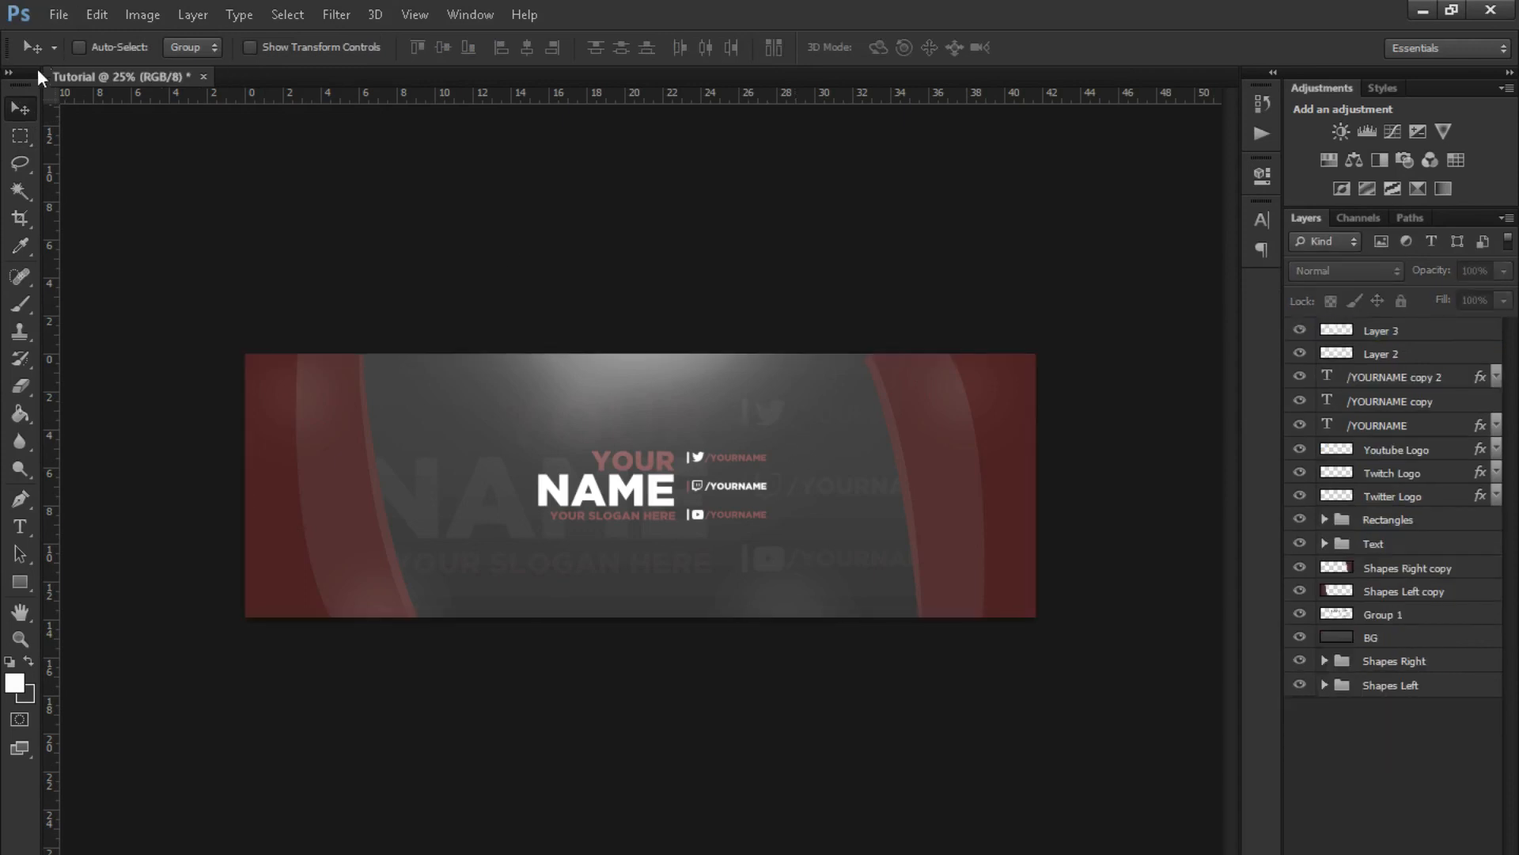